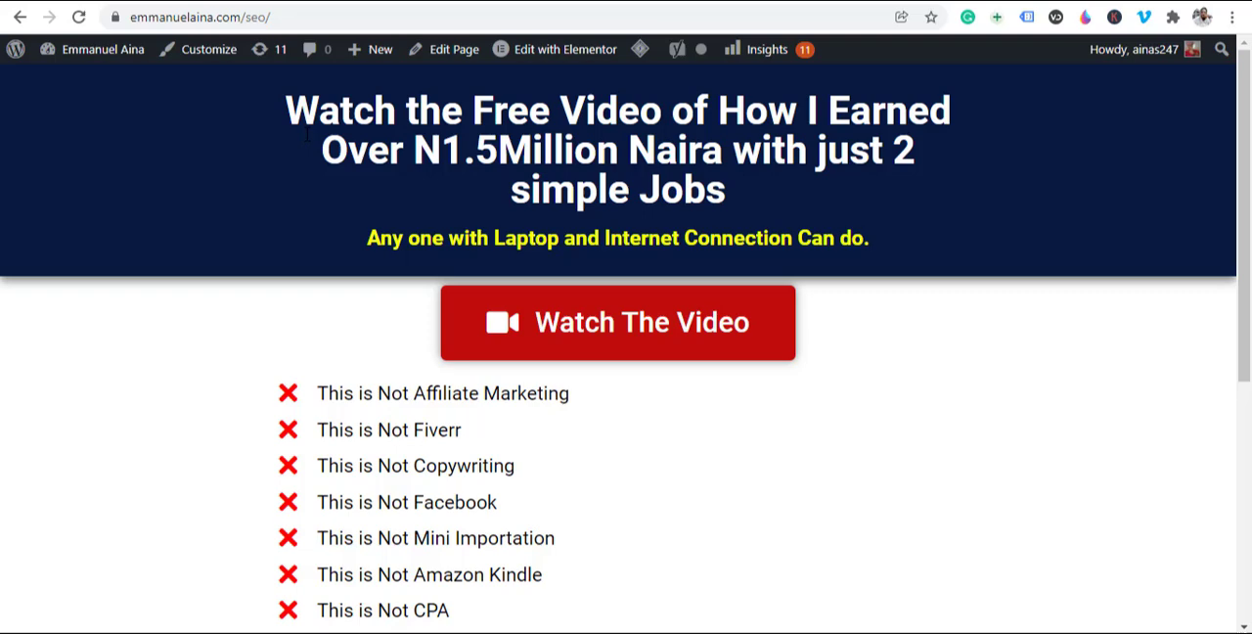
Step: Review the landing page's headline, video button and "This is Not" list, and check the other open copies of the page
scroll(439, 278, "down", 5)
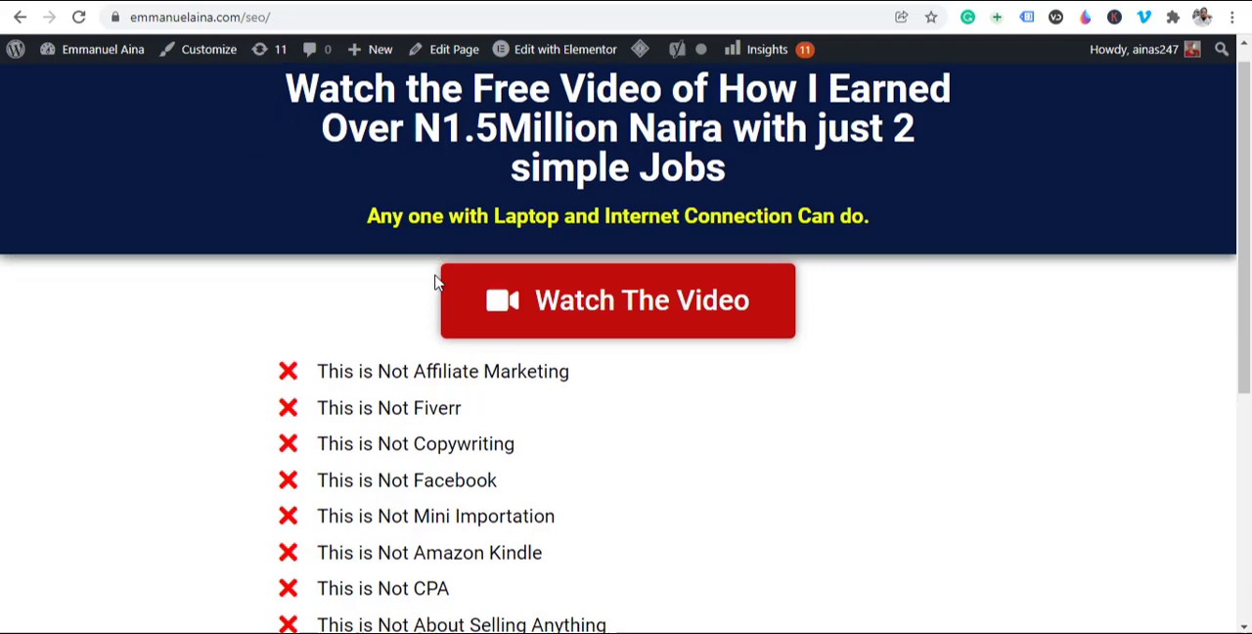
scroll(439, 276, "up", 5)
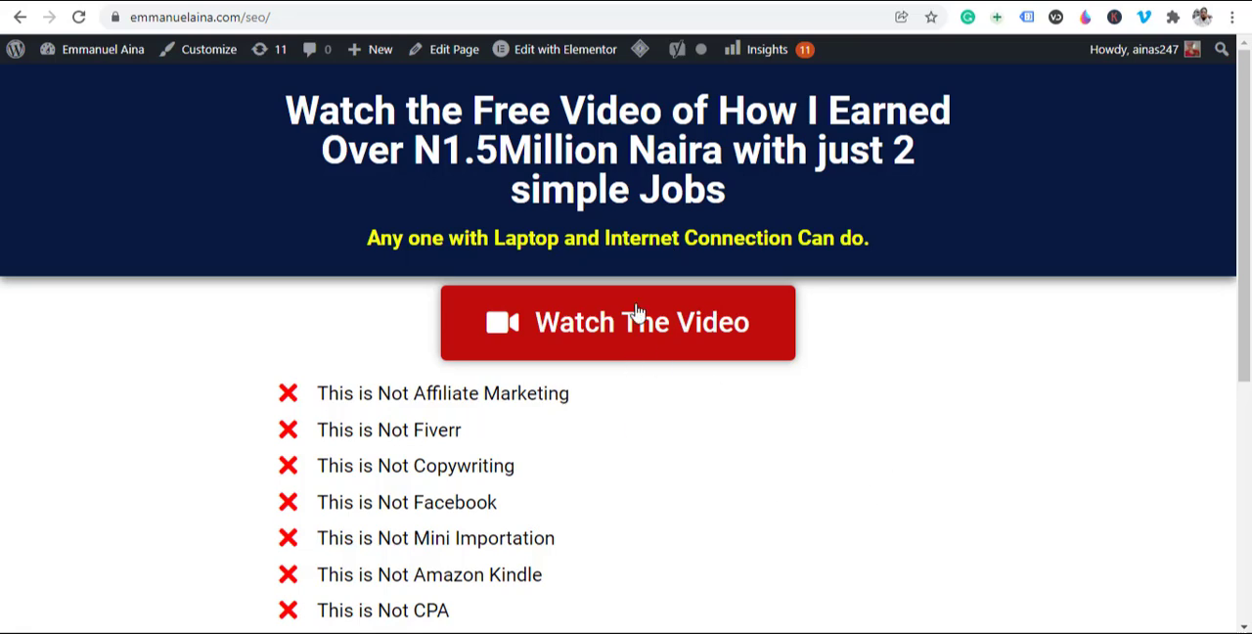
scroll(470, 266, "down", 3)
scroll(470, 266, "down", 1)
scroll(441, 277, "up", 4)
left_click(634, 1)
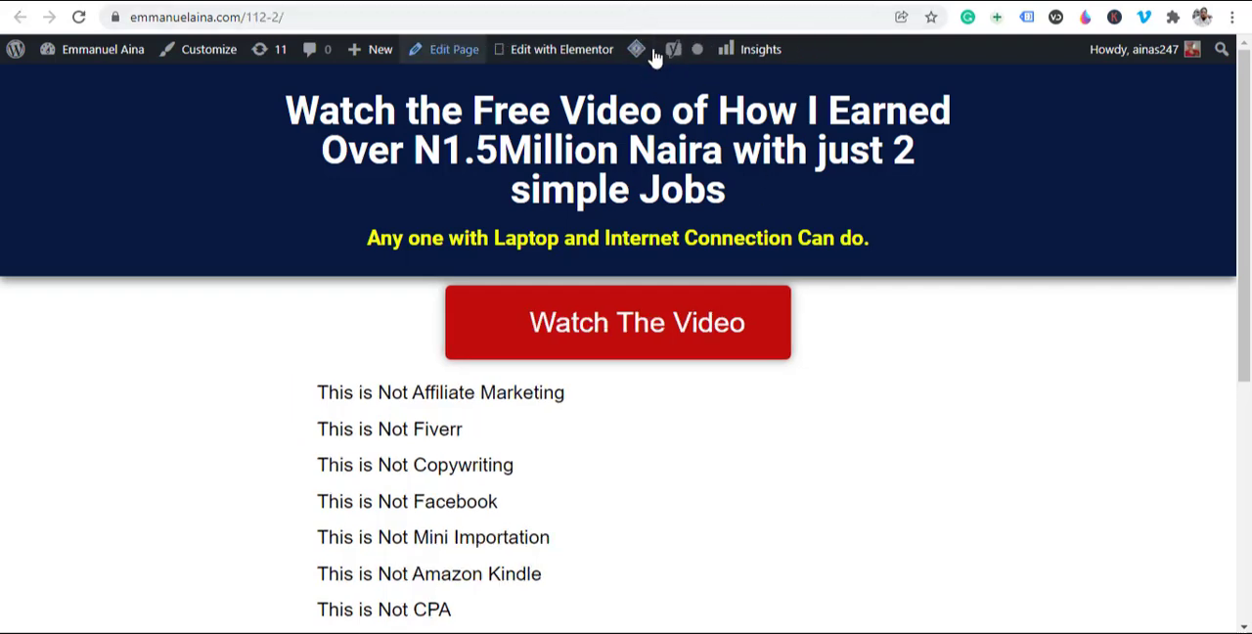
left_click(680, 1)
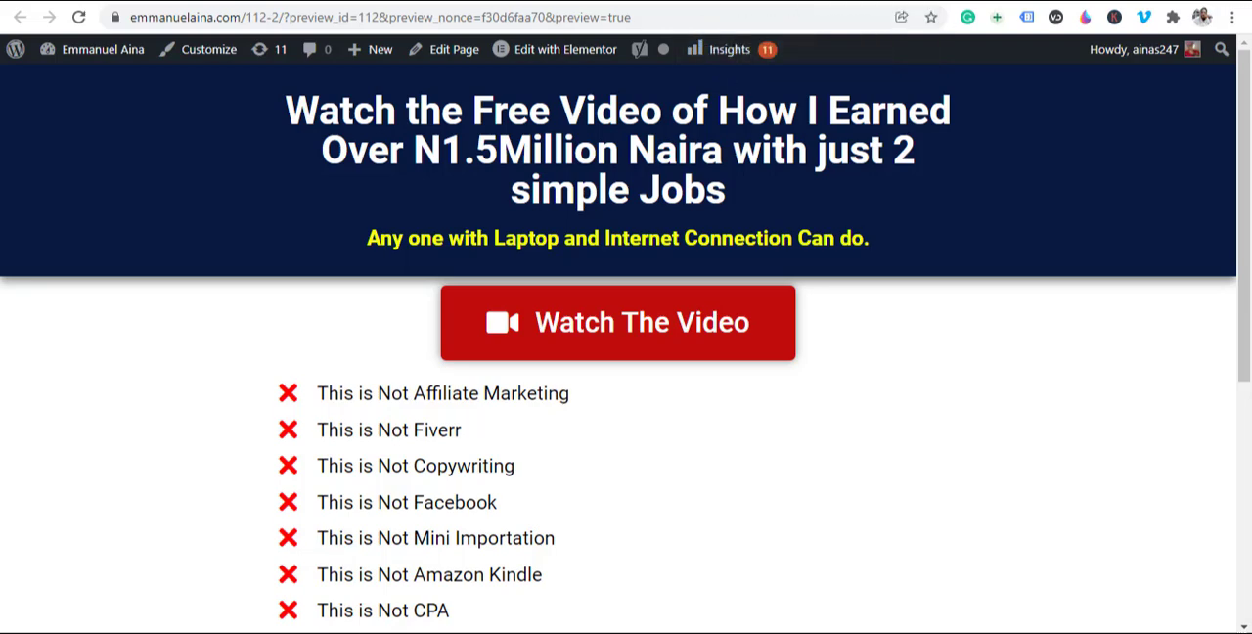
left_click(735, 2)
left_click(636, 2)
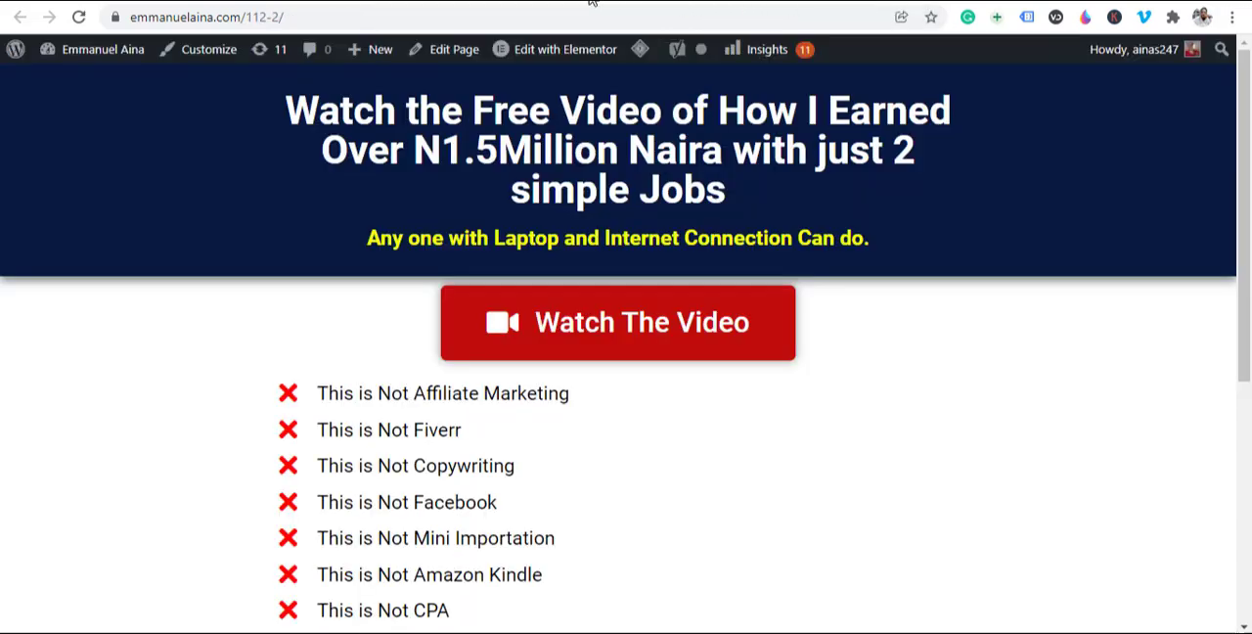
left_click(577, 2)
scroll(89, 511, "down", 4)
scroll(308, 314, "up", 4)
scroll(377, 453, "down", 2)
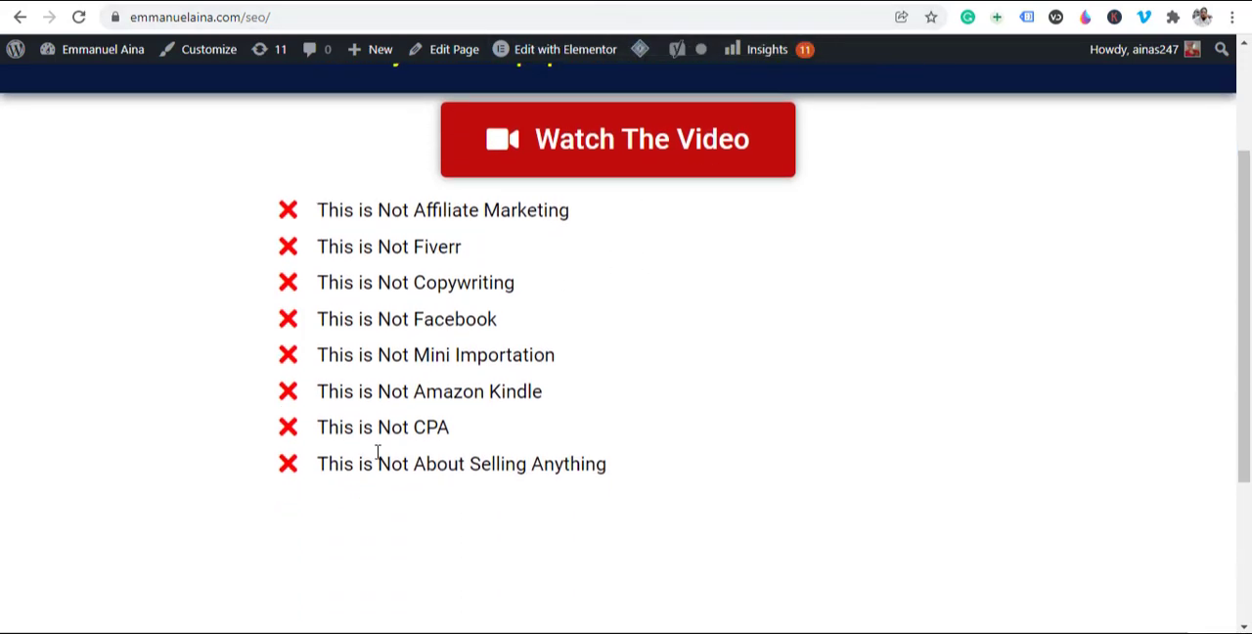
scroll(342, 464, "up", 2)
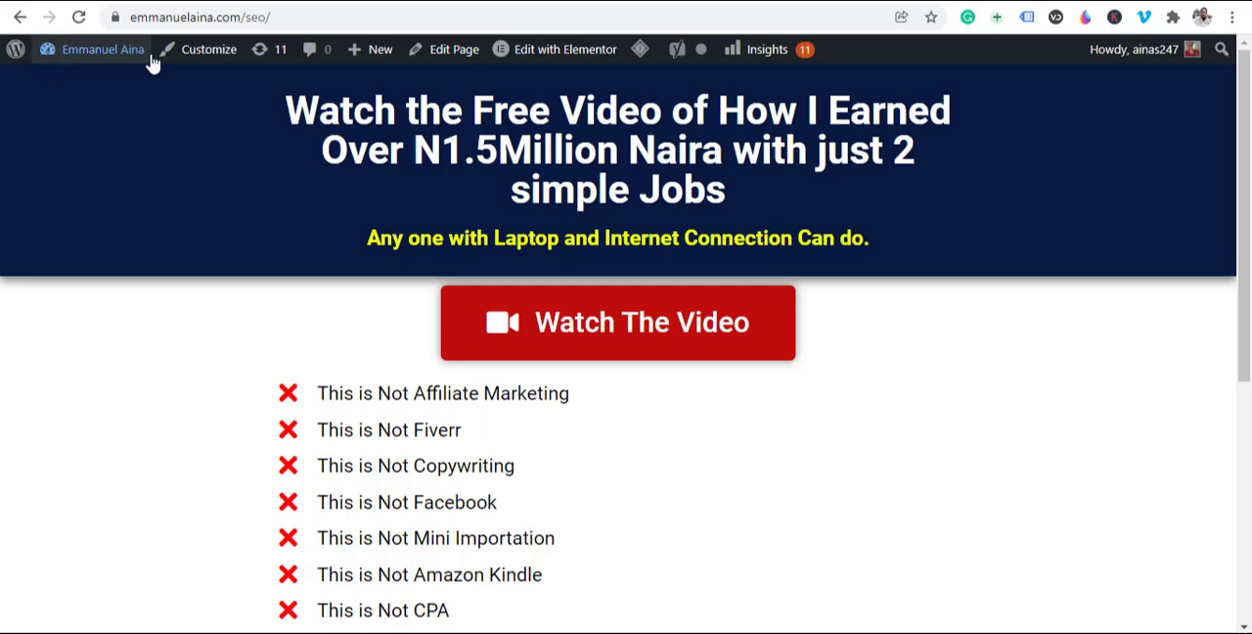
Step: Open the seo landing page for editing in Elementor and look over its sections down to the disclaimer
left_click(506, 51)
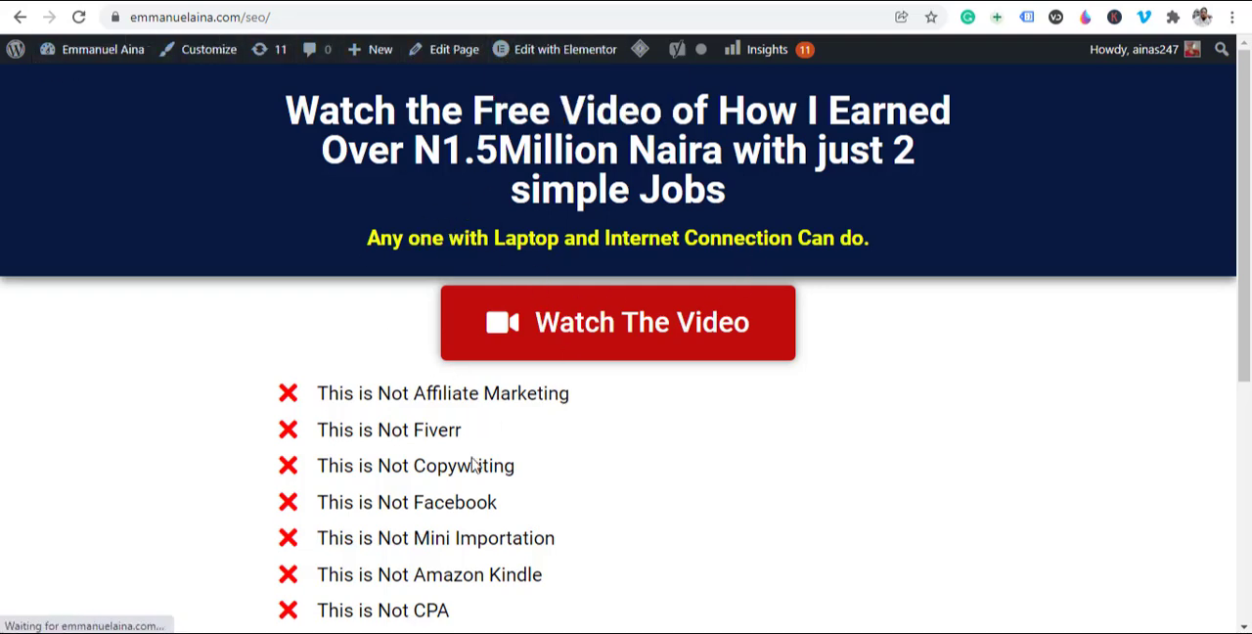
left_click(562, 61)
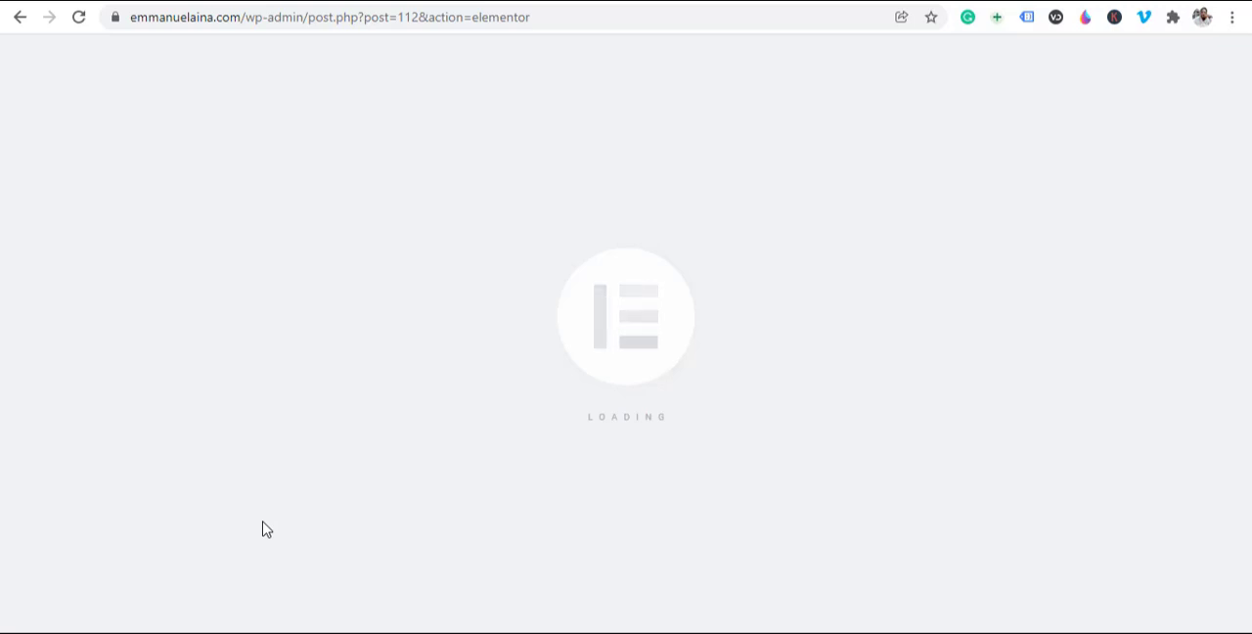
scroll(695, 274, "down", 3)
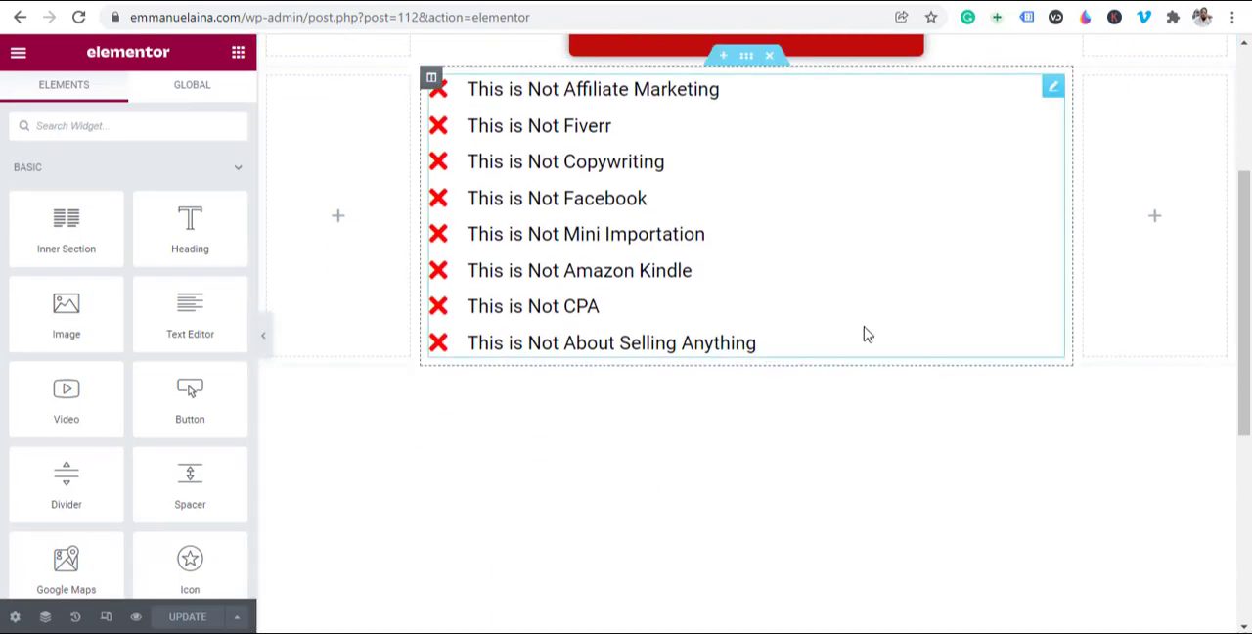
scroll(674, 301, "up", 3)
scroll(651, 335, "down", 3)
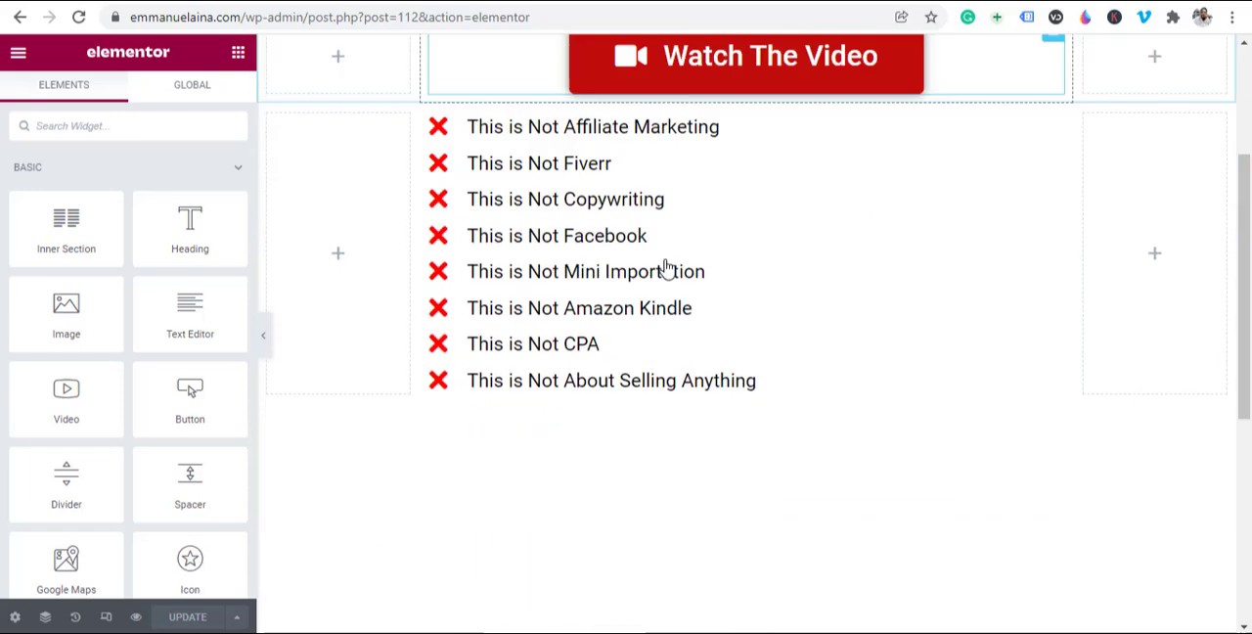
scroll(665, 267, "down", 3)
scroll(604, 315, "up", 1)
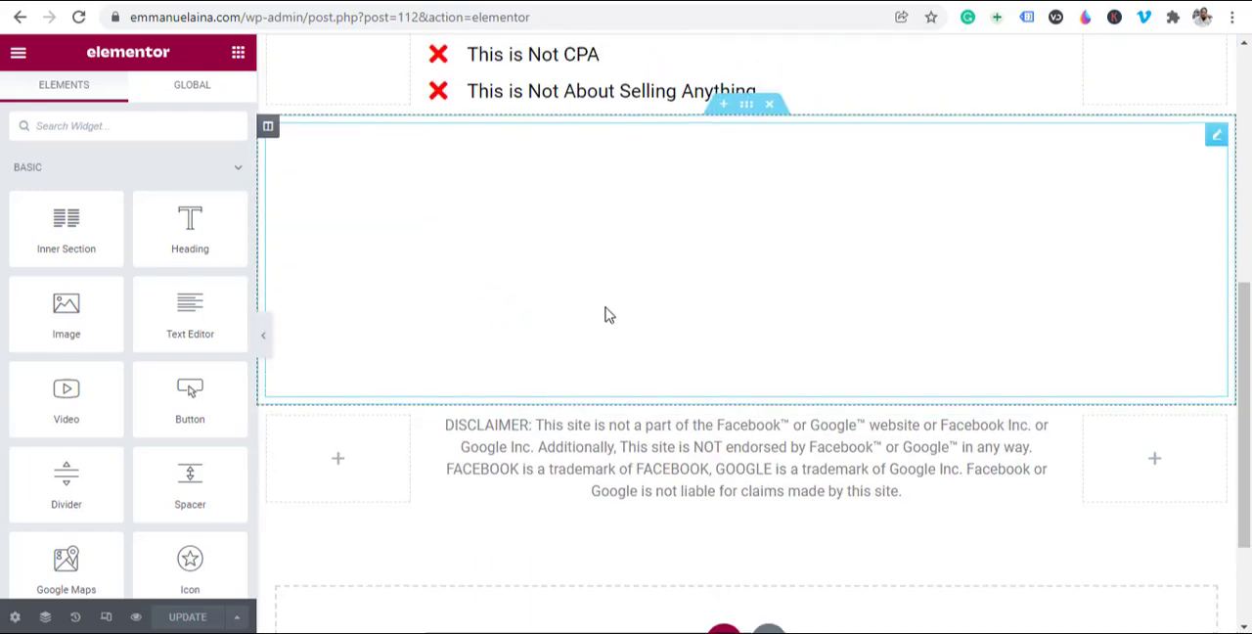
scroll(605, 315, "up", 5)
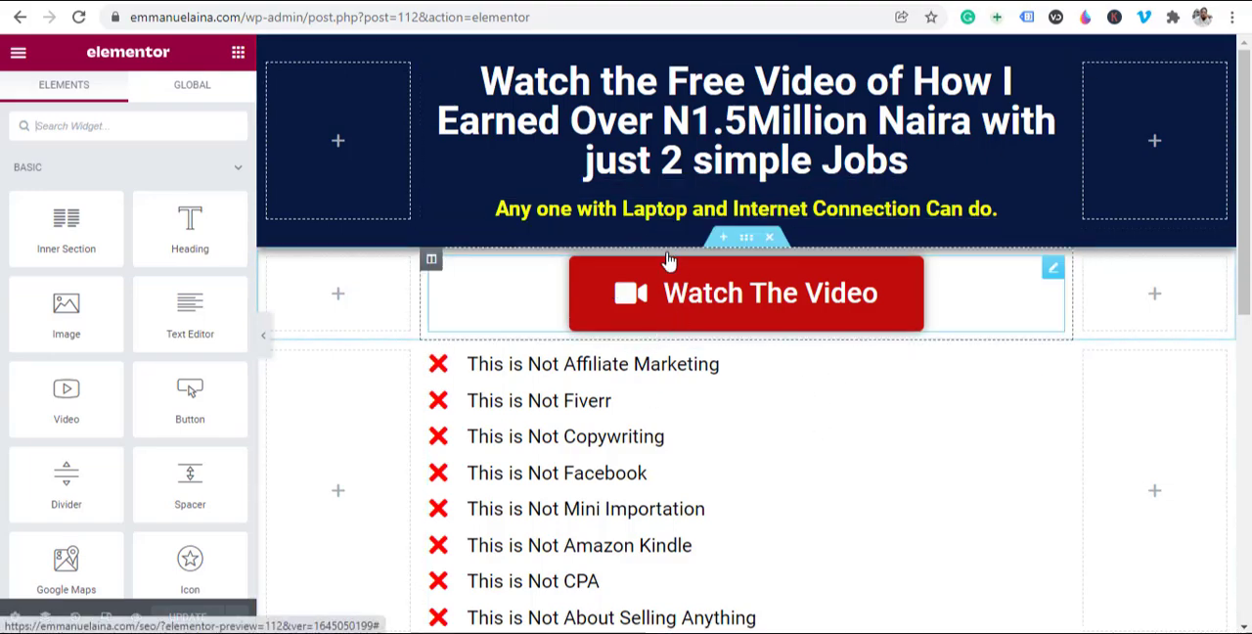
Step: Save the whole page as a template named "landing page" and close the template library
scroll(127, 391, "down", 3)
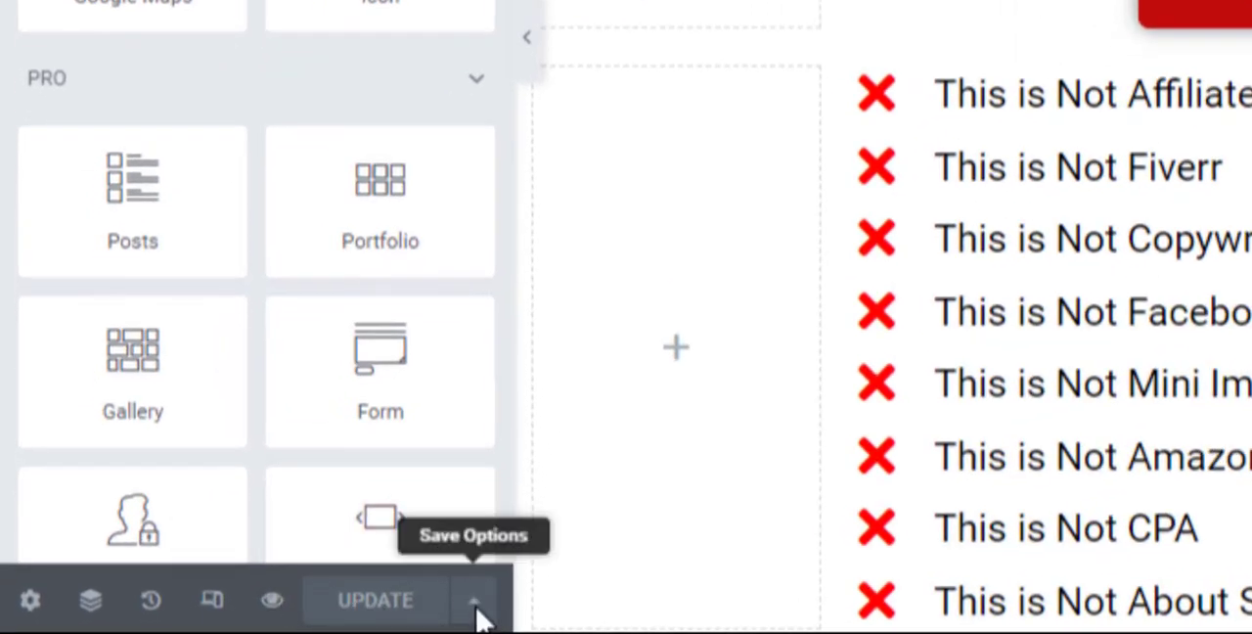
left_click(474, 611)
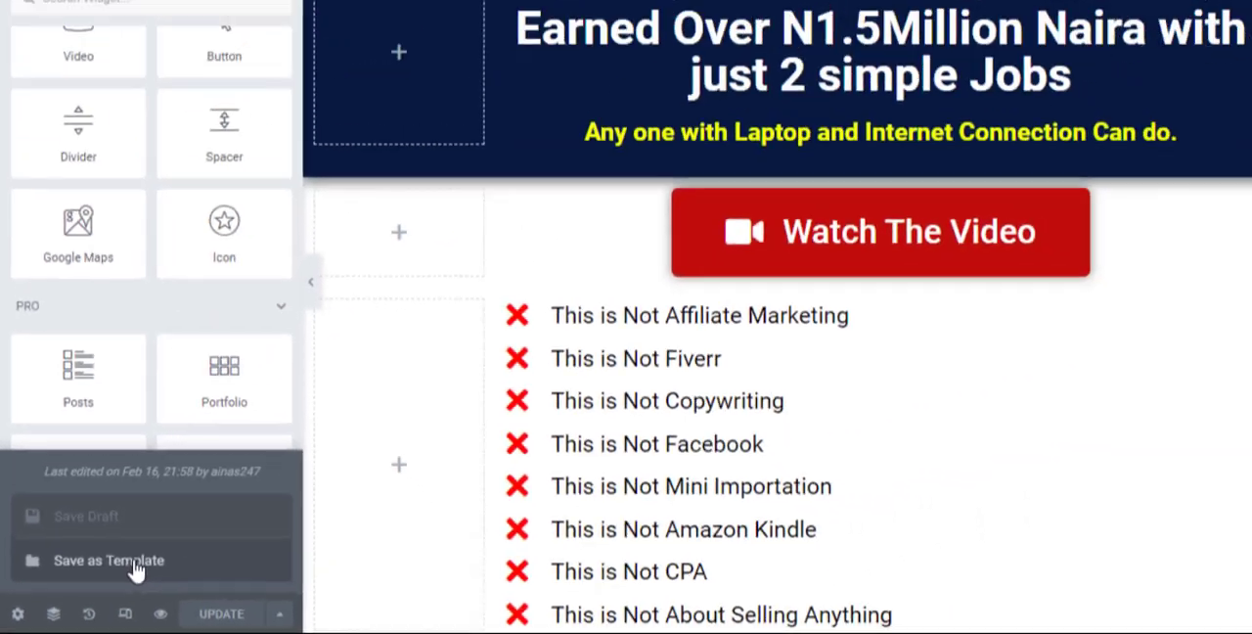
left_click(227, 527)
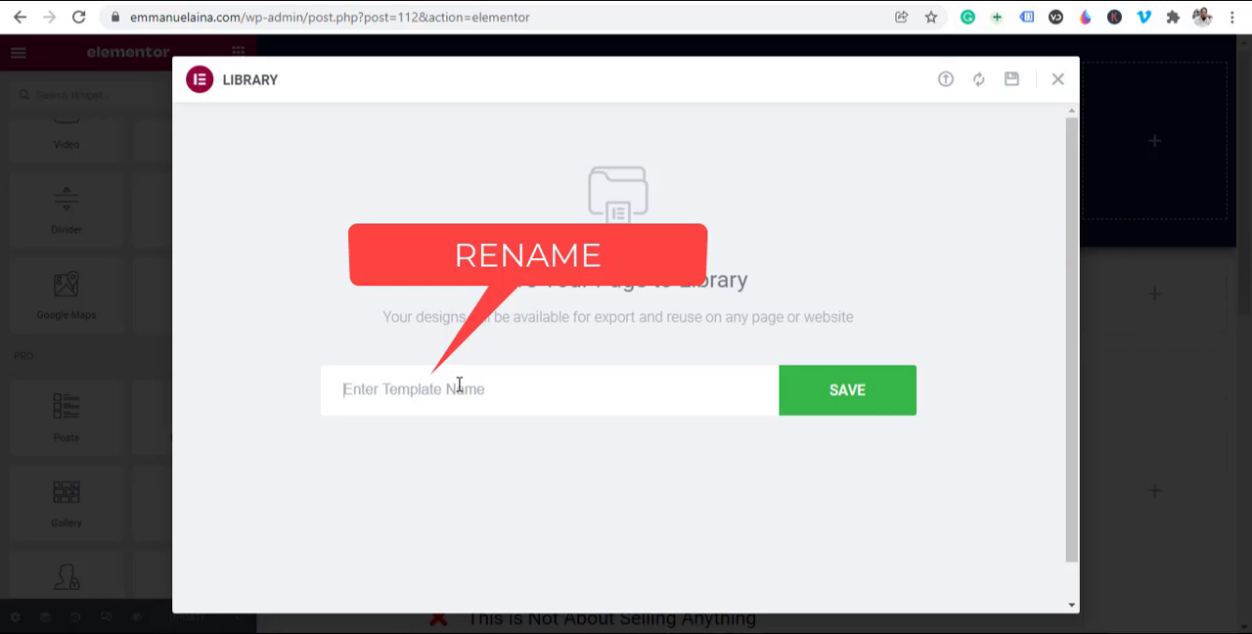
left_click(459, 388)
type("Ian")
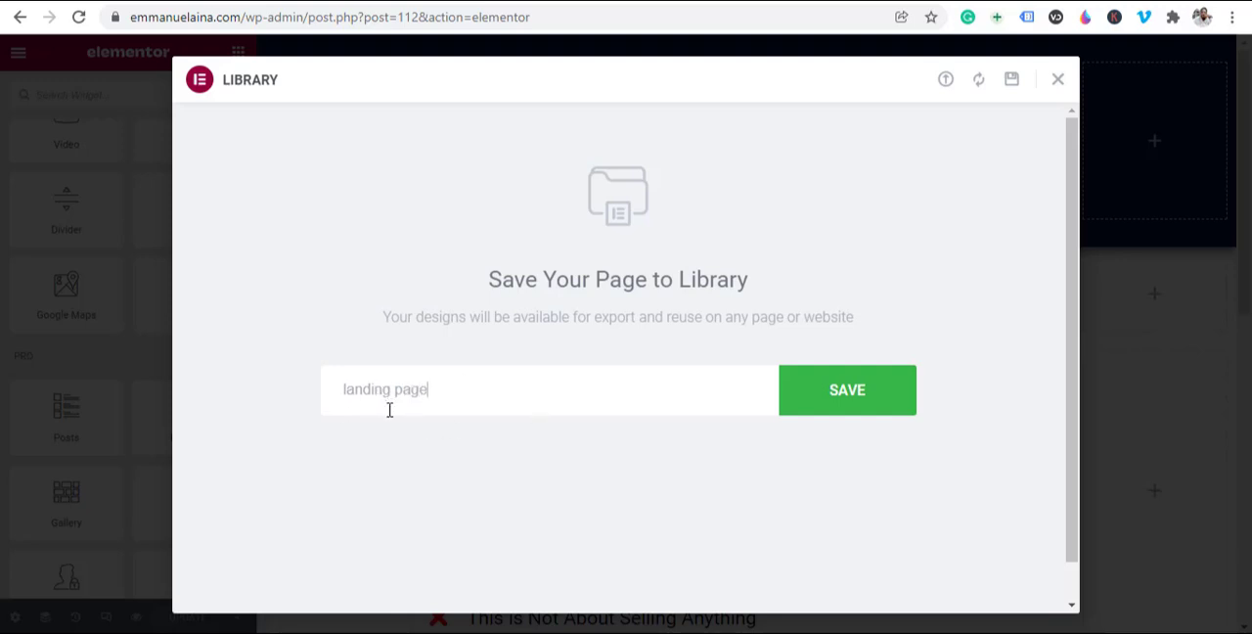
left_click(889, 399)
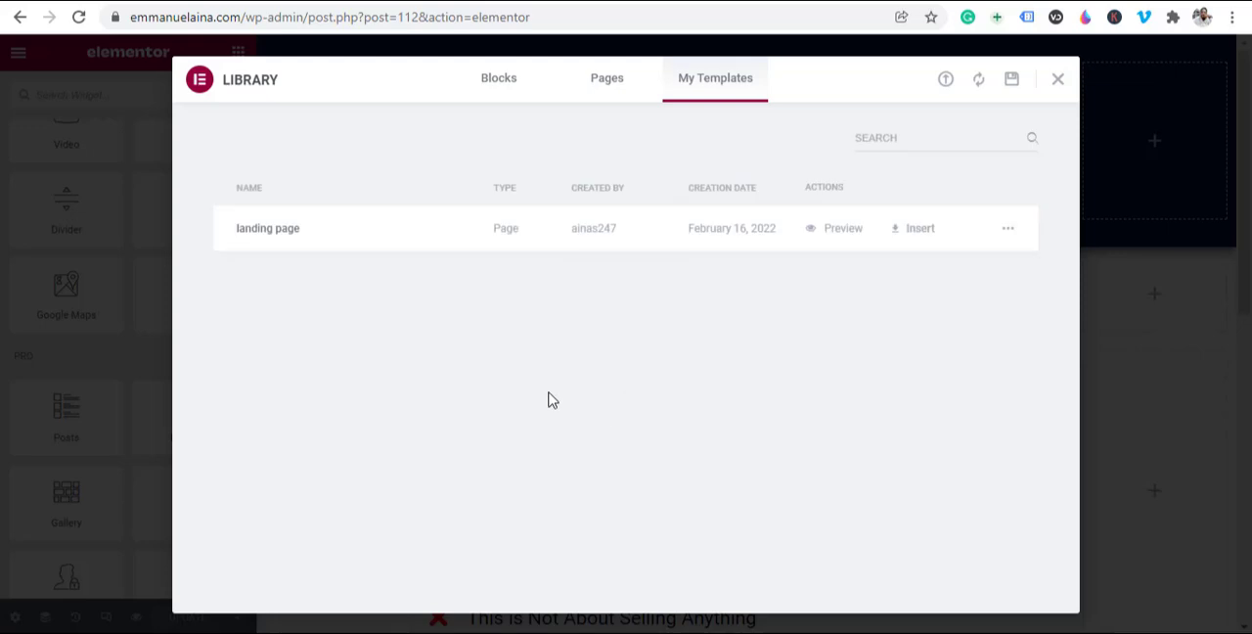
left_click(1059, 79)
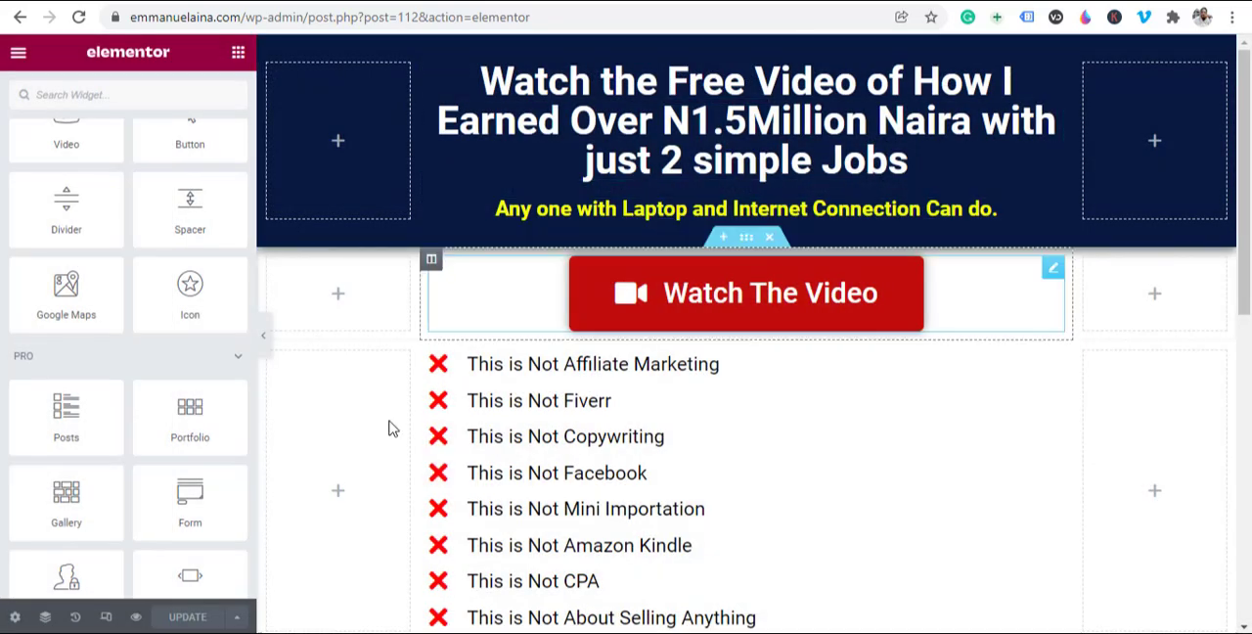
Step: Switch to the WordPress dashboard, then create and publish a new page titled "seocourse"
left_click(601, 2)
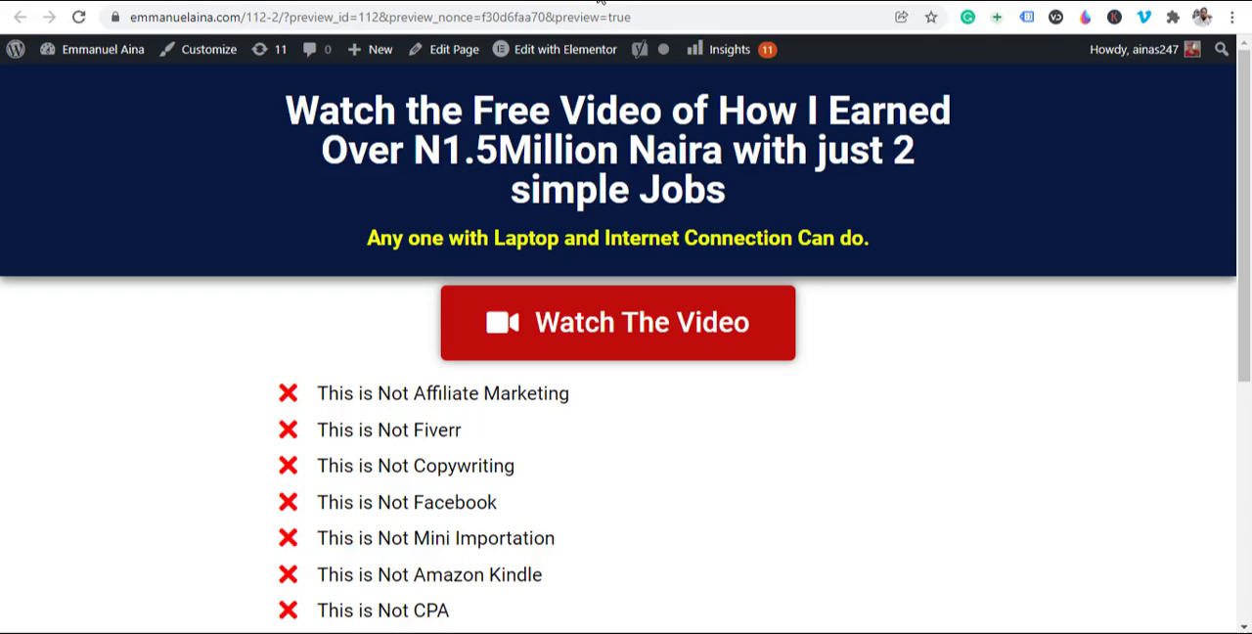
left_click(601, 2)
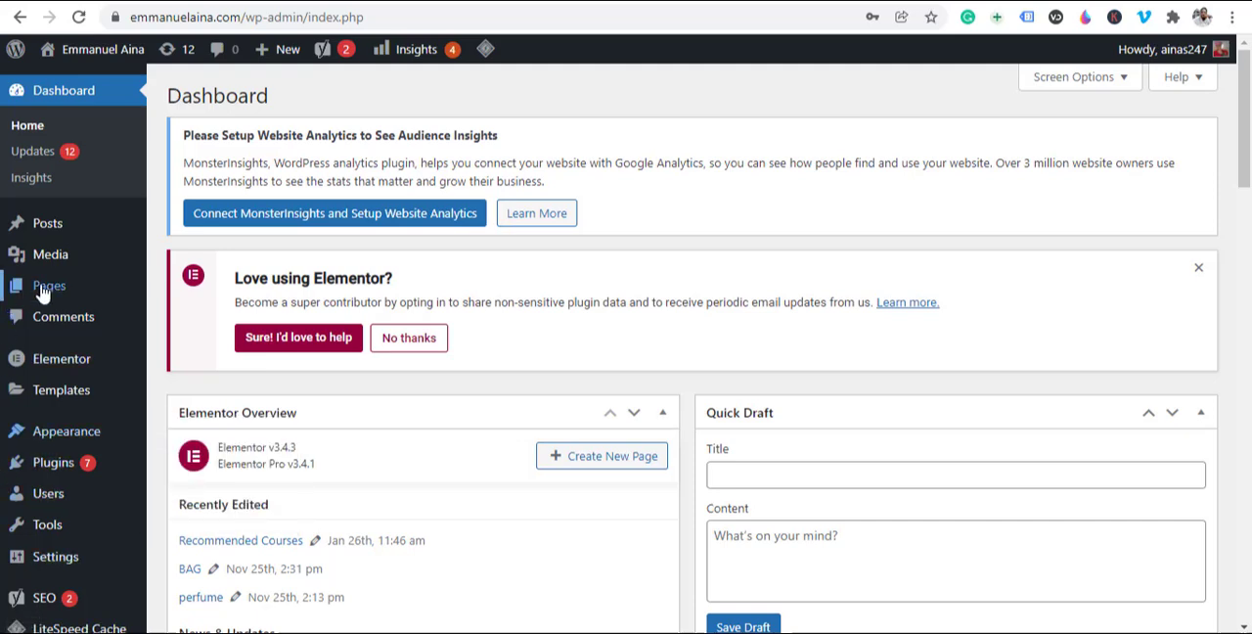
mouse_move(48, 295)
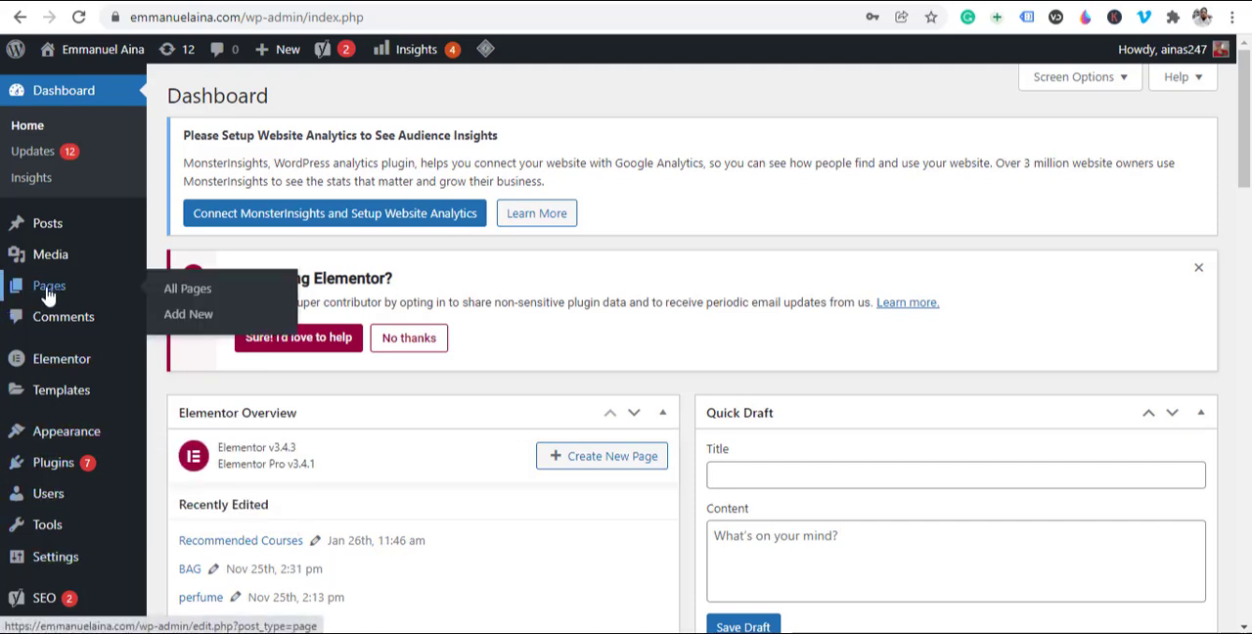
left_click(190, 321)
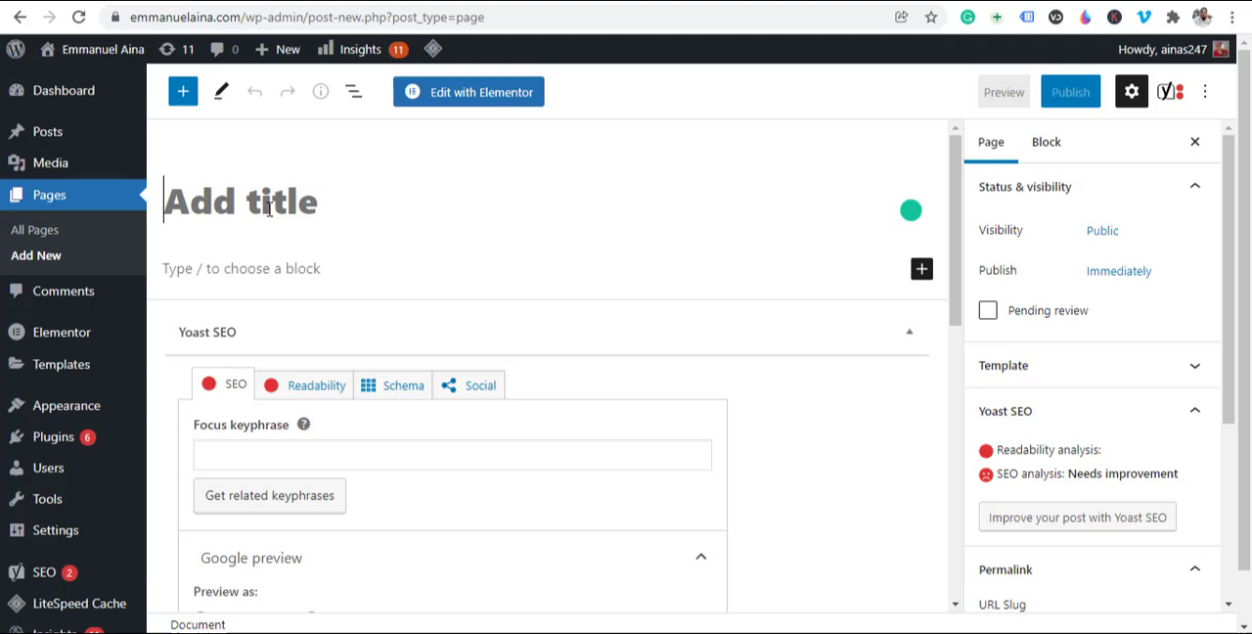
type("seo")
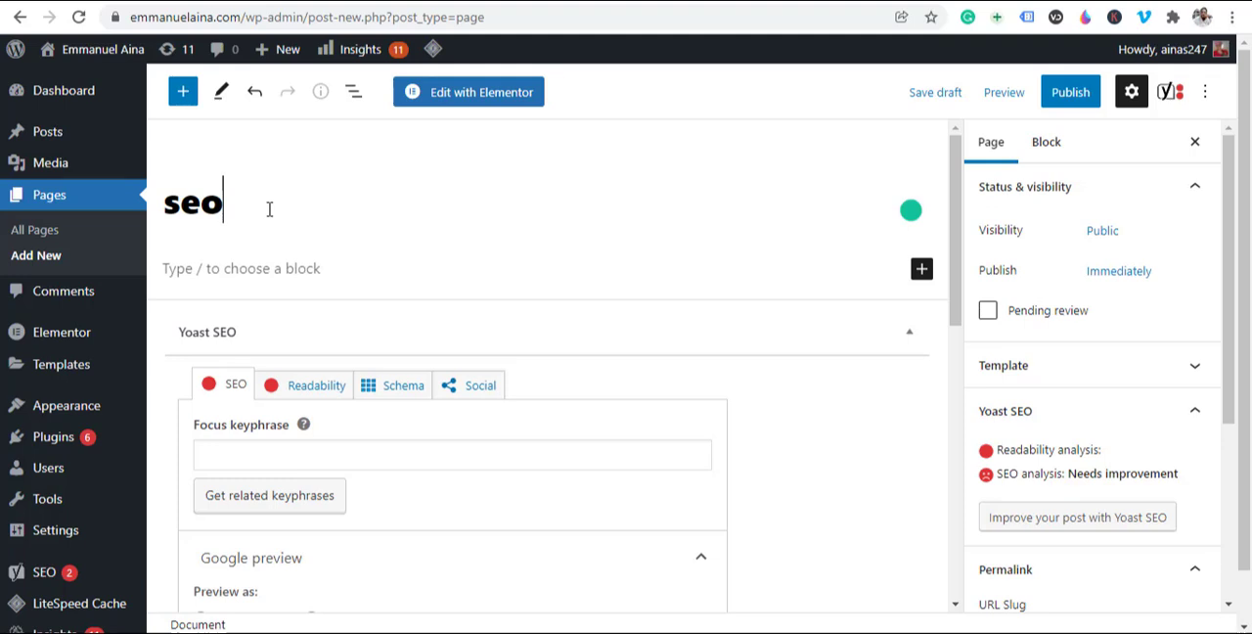
type("course")
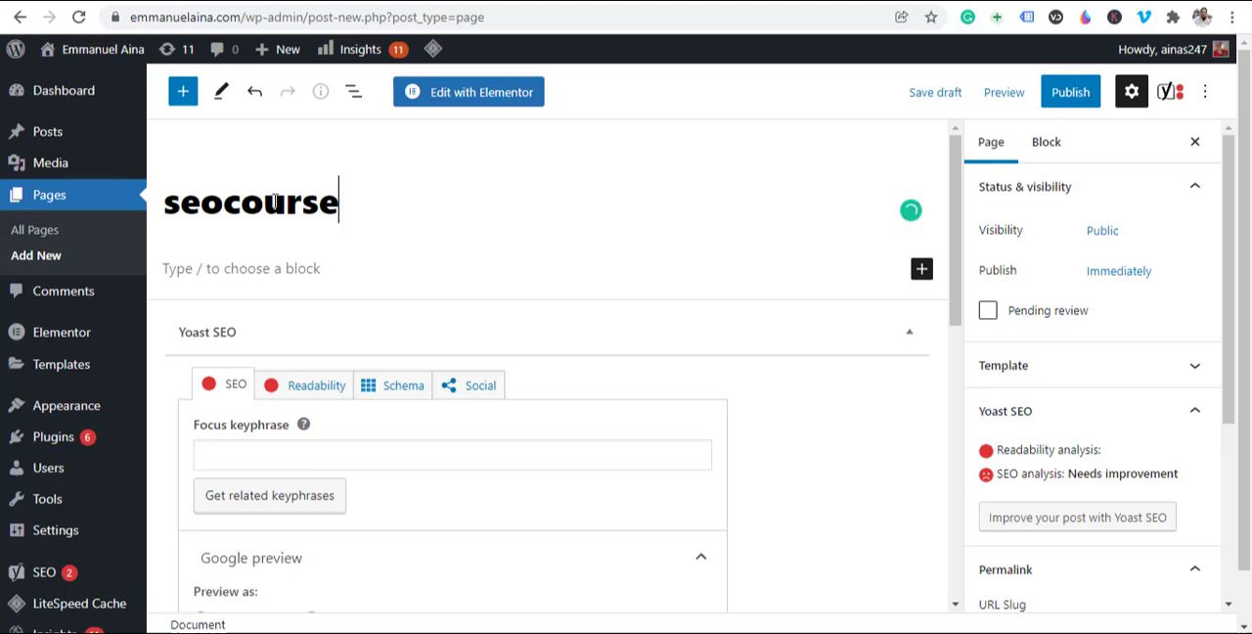
left_click(1070, 98)
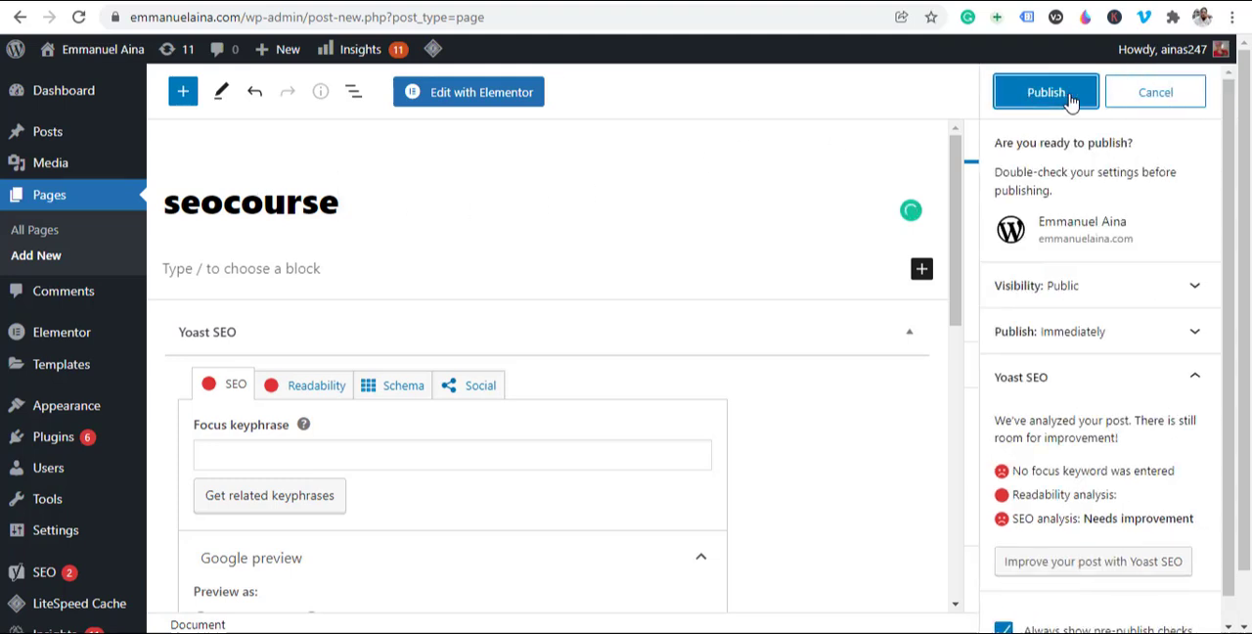
left_click(1069, 101)
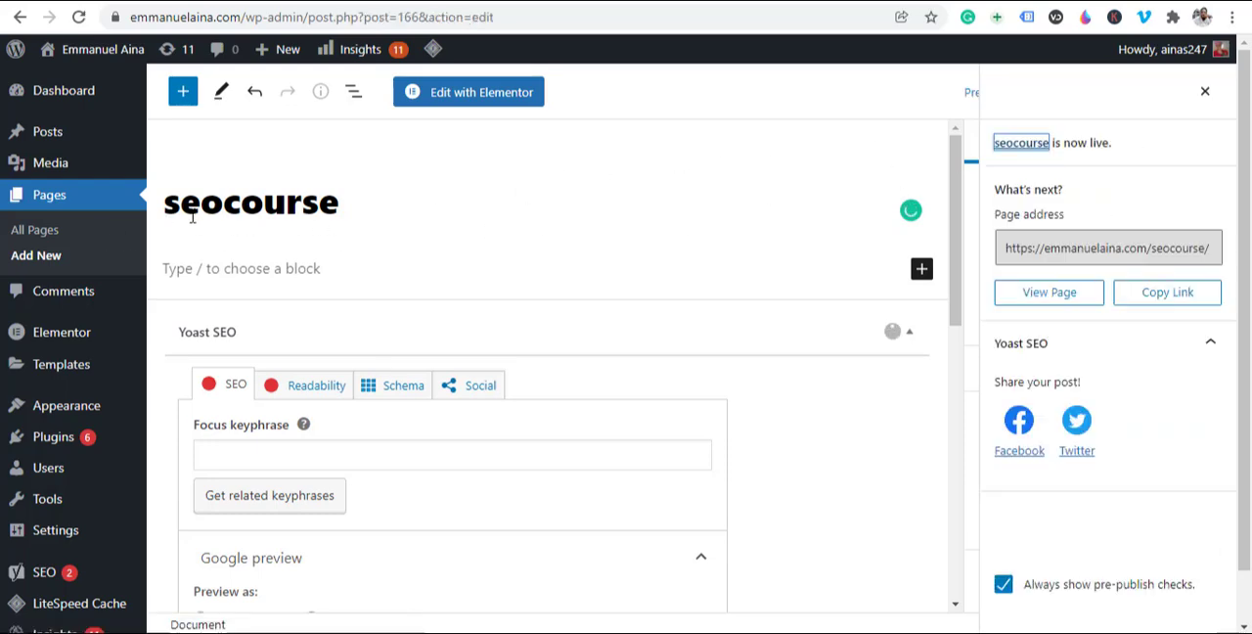
Step: Open the seocourse page in Elementor, set its page layout to Elementor Canvas and update the page
left_click(497, 97)
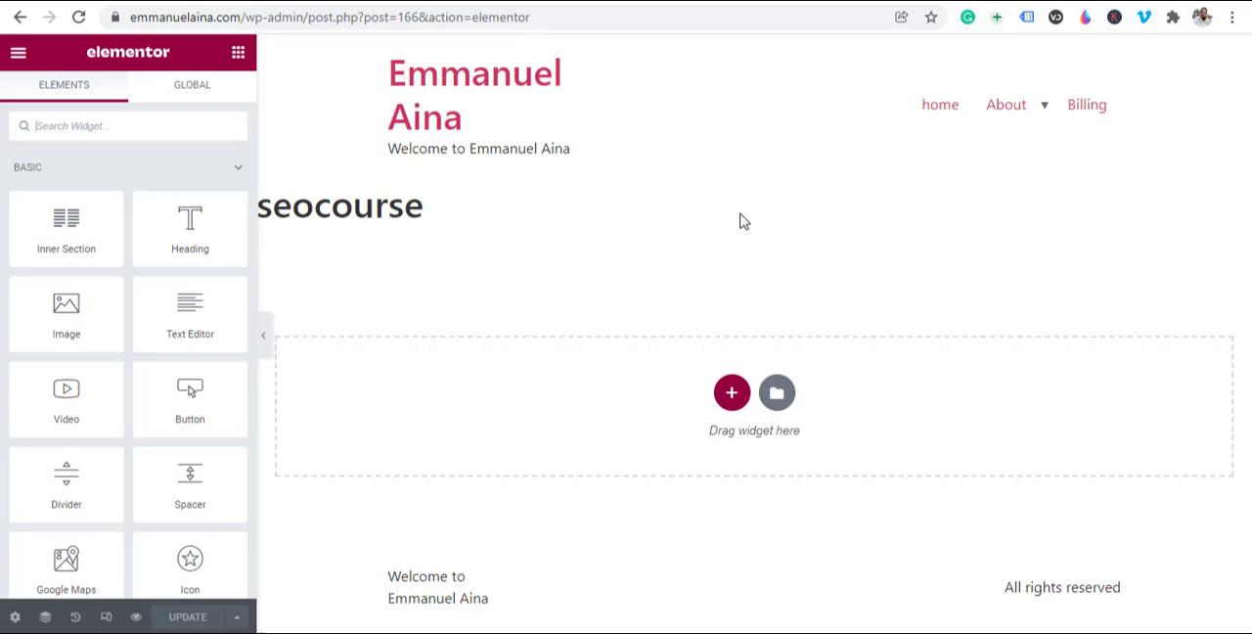
left_click(16, 618)
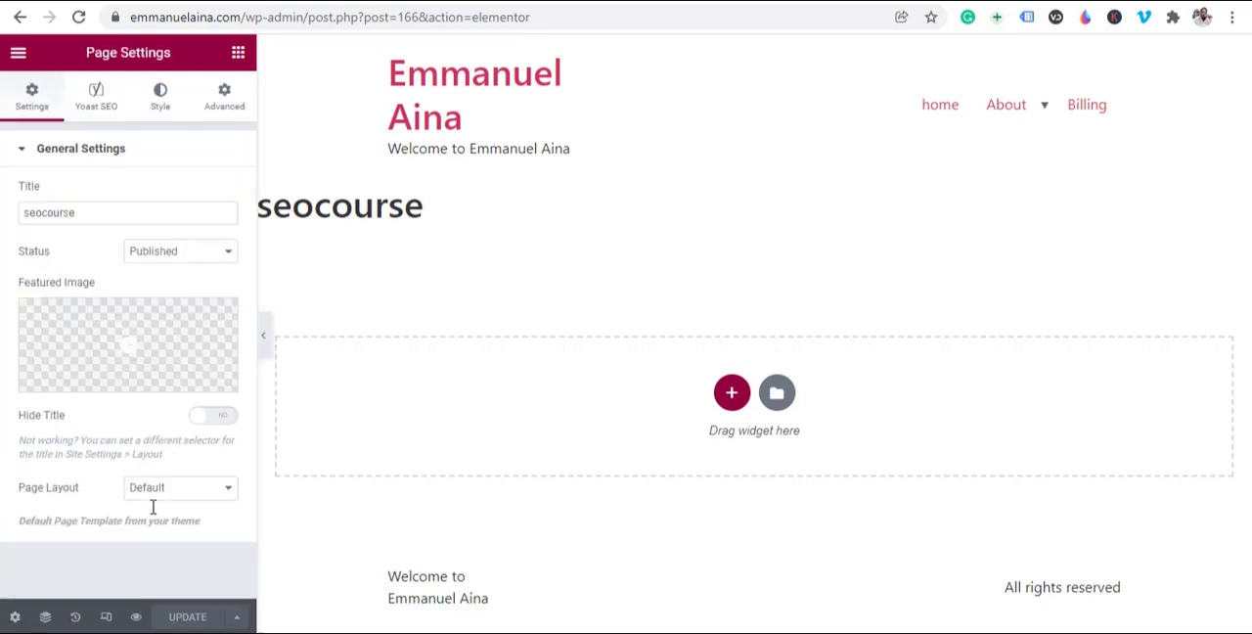
left_click(202, 492)
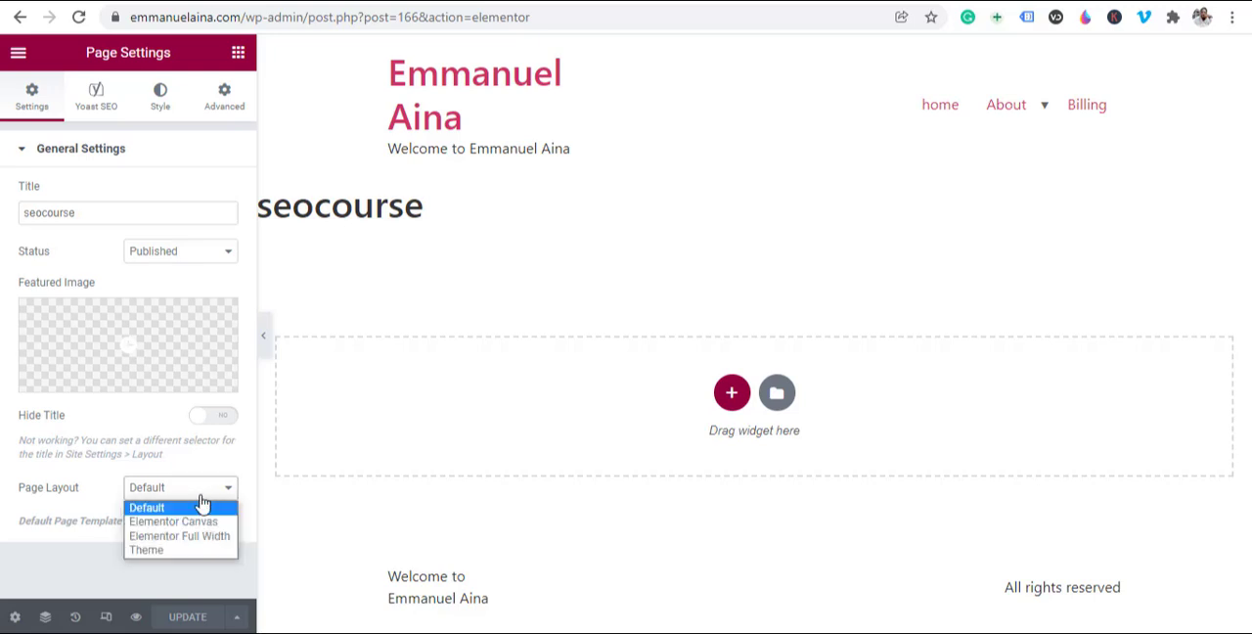
left_click(193, 523)
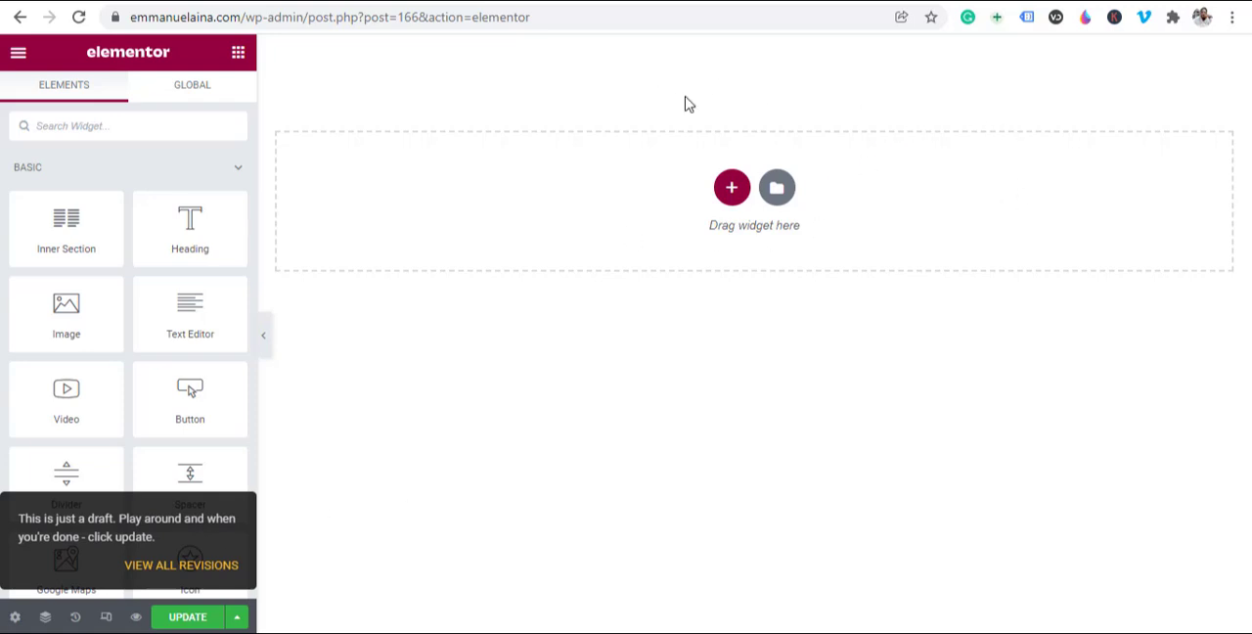
left_click(189, 620)
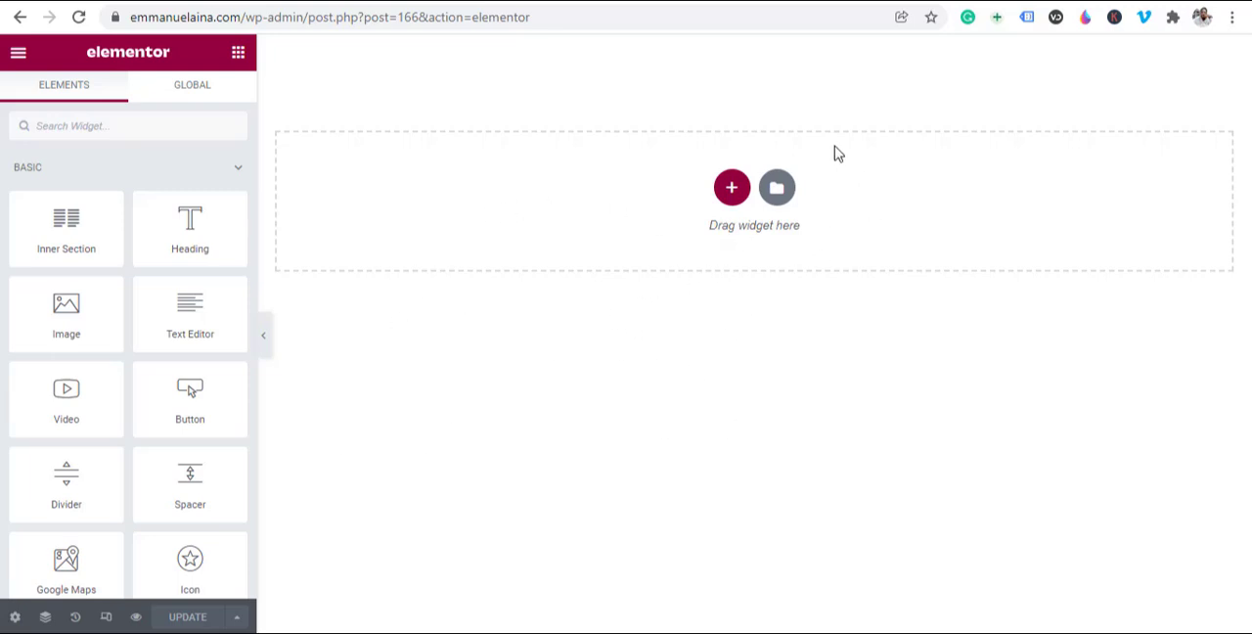
Step: Insert the saved "landing page" template into the empty page, importing its document settings as well
left_click(777, 191)
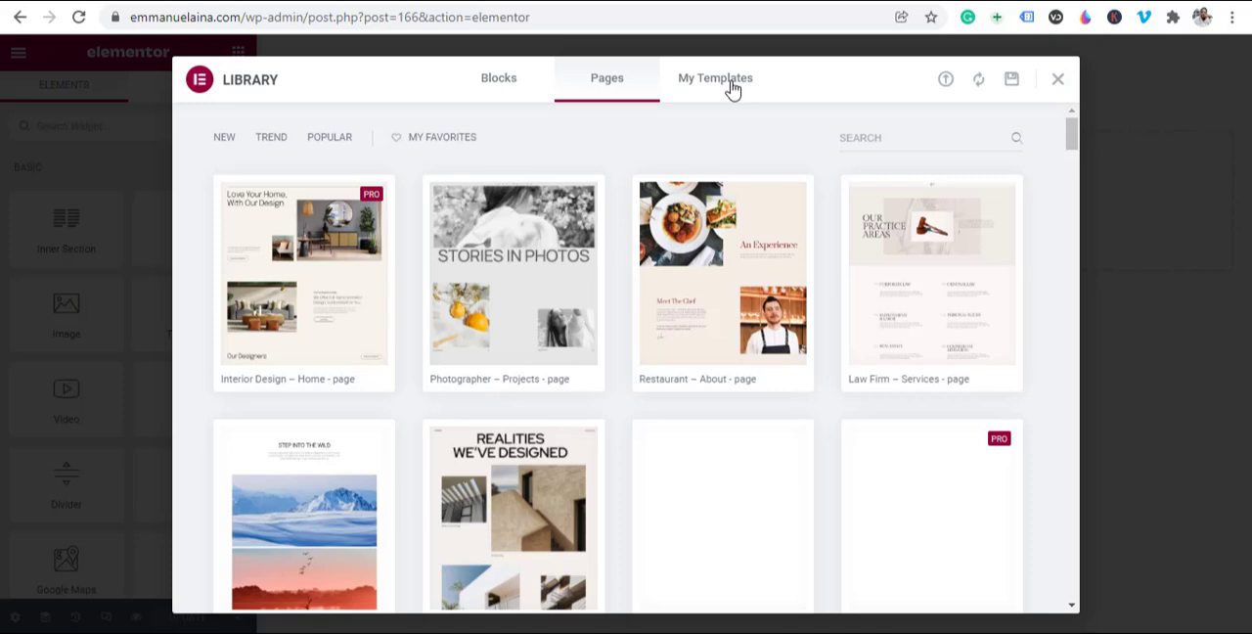
left_click(731, 89)
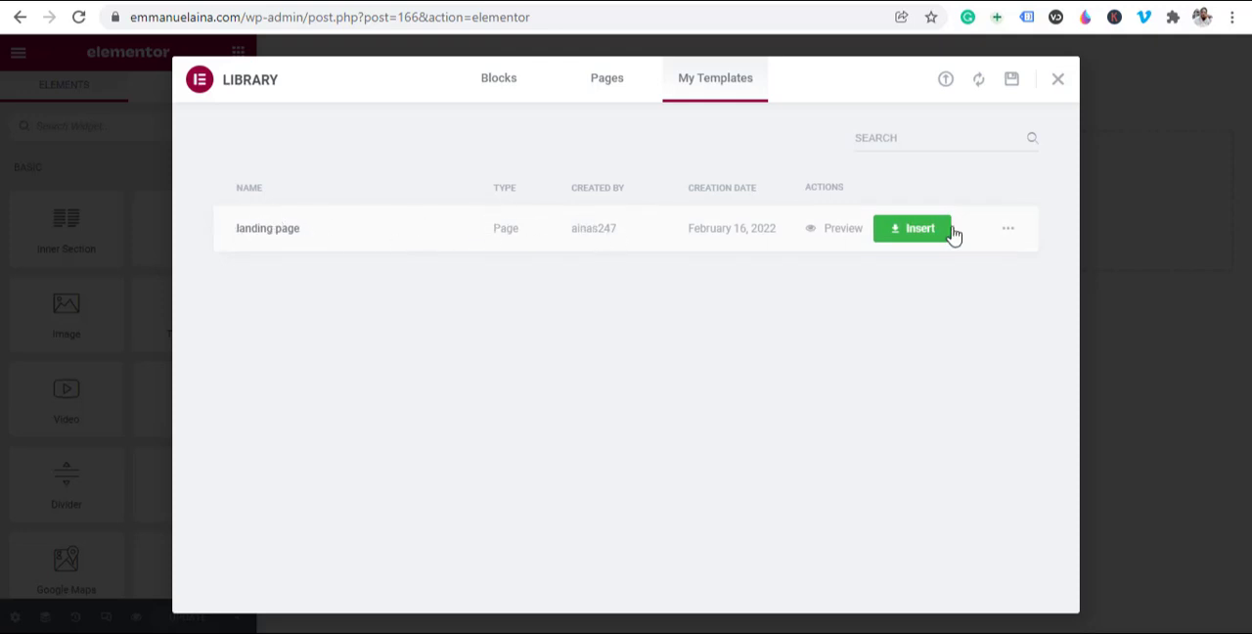
left_click(909, 242)
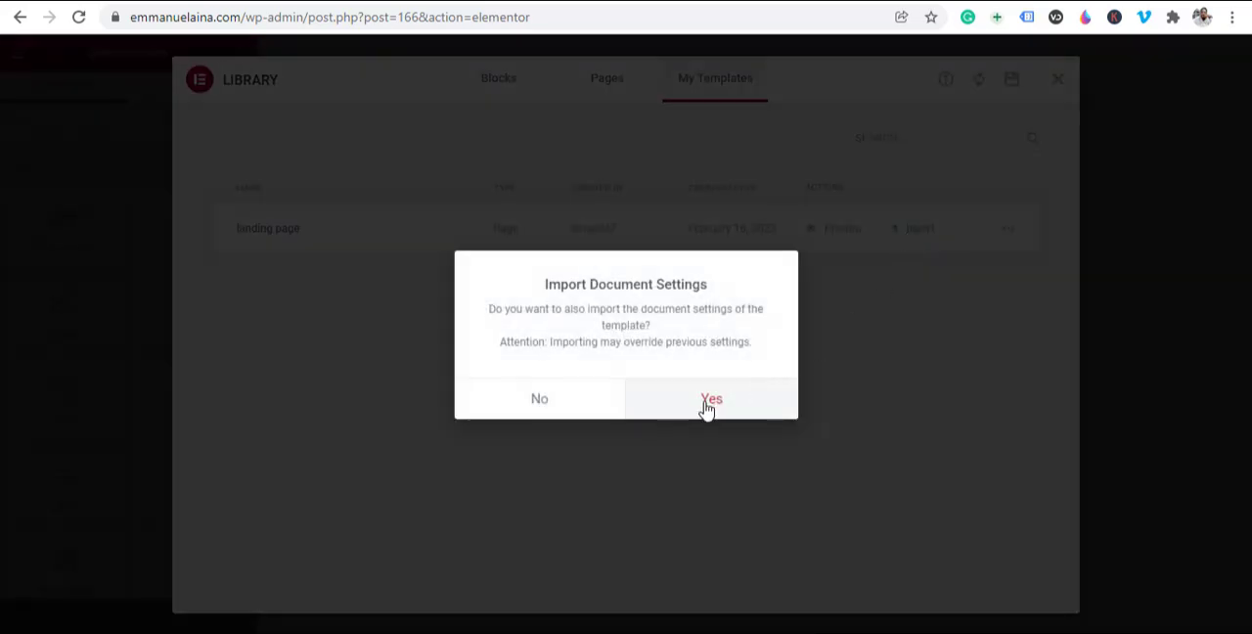
left_click(709, 400)
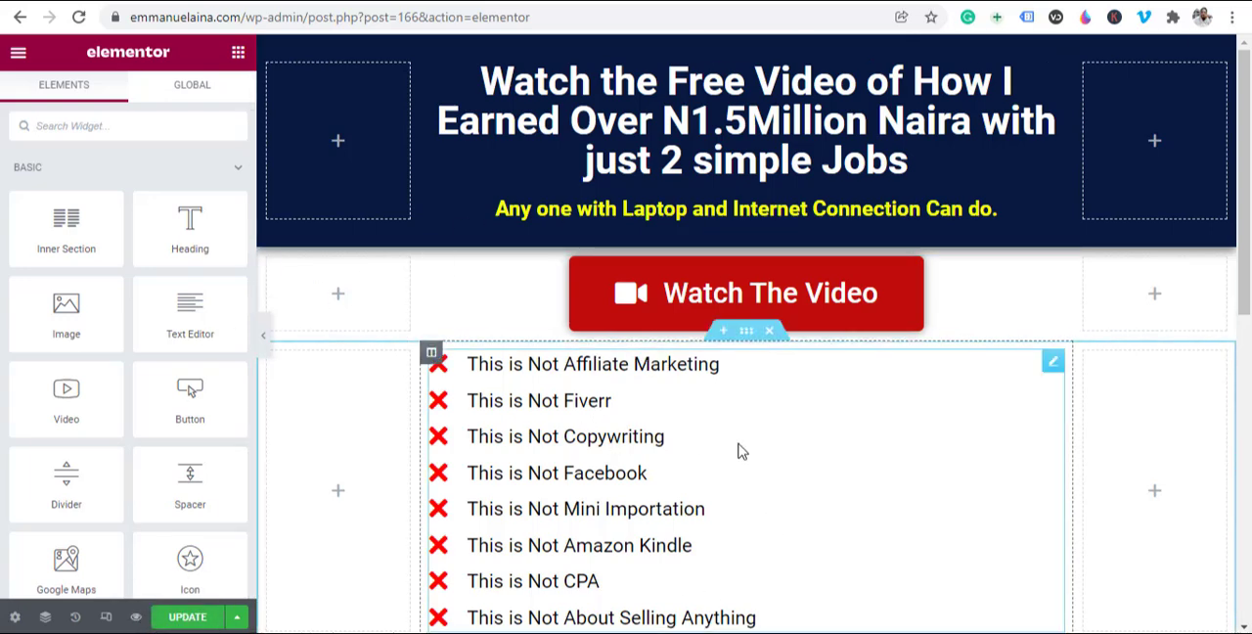
Step: Delete the section containing the "This is Not" bullet list below the Watch The Video button
scroll(821, 417, "down", 1)
scroll(785, 382, "up", 2)
scroll(480, 405, "down", 10)
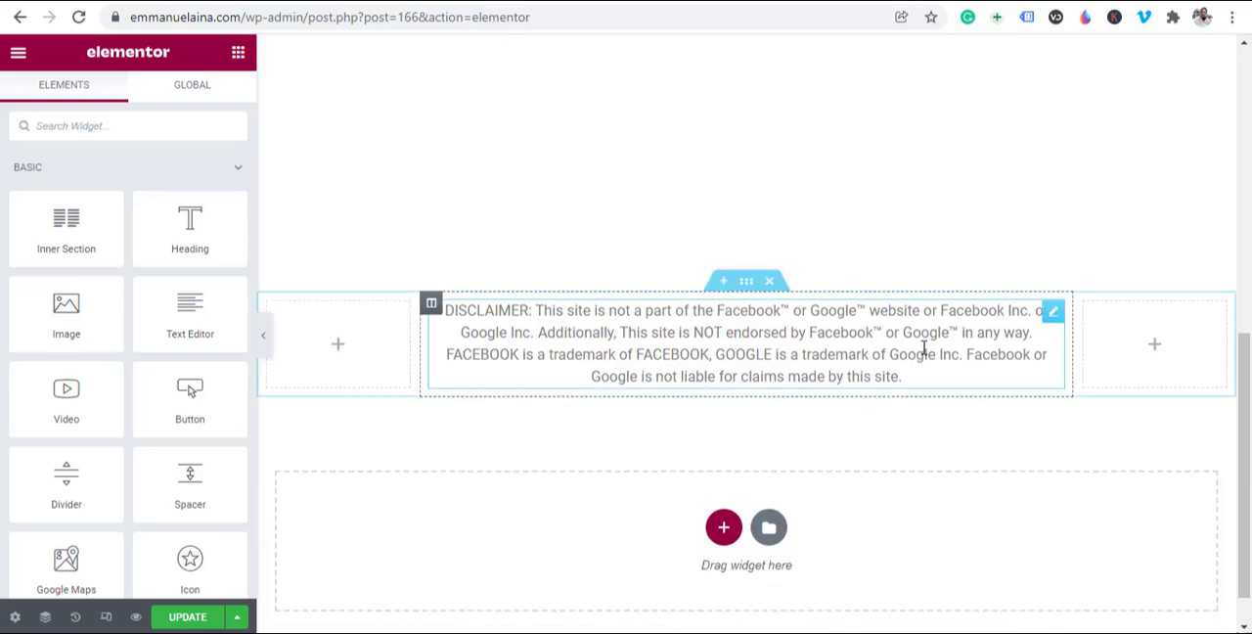
scroll(828, 374, "up", 5)
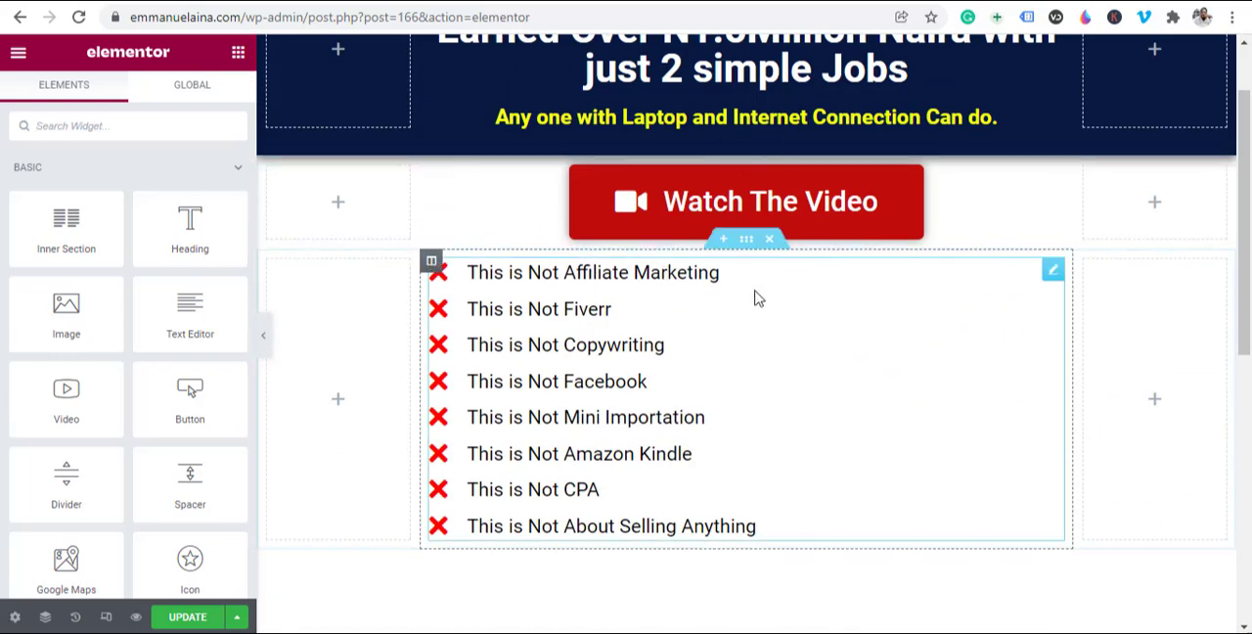
left_click(770, 241)
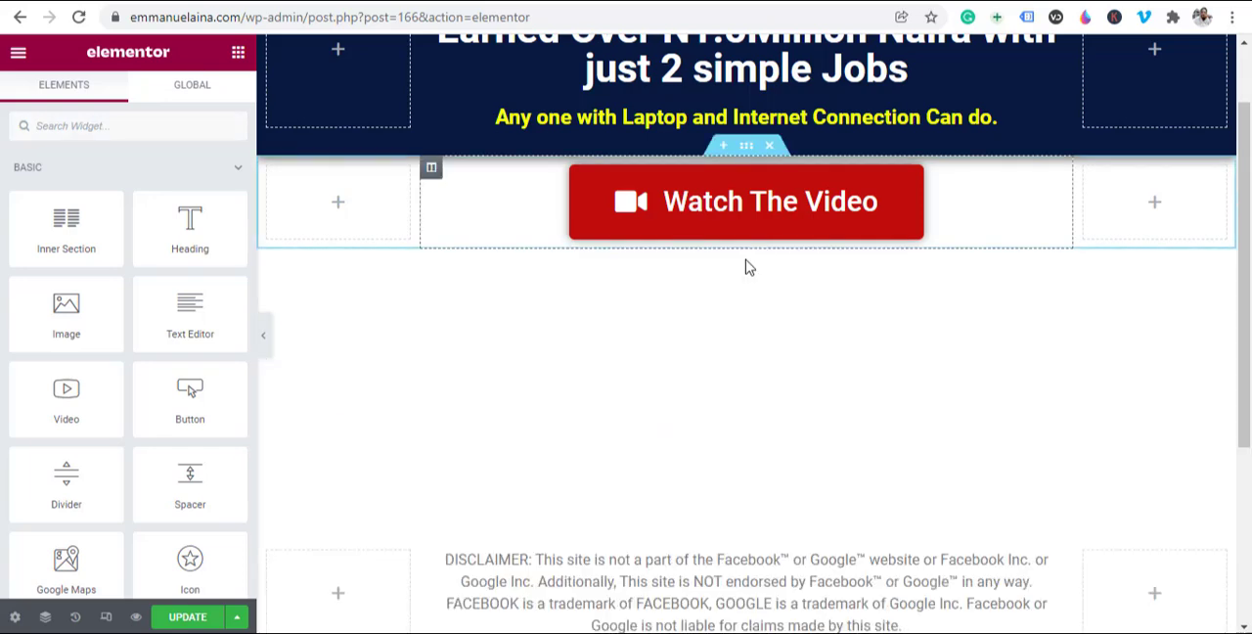
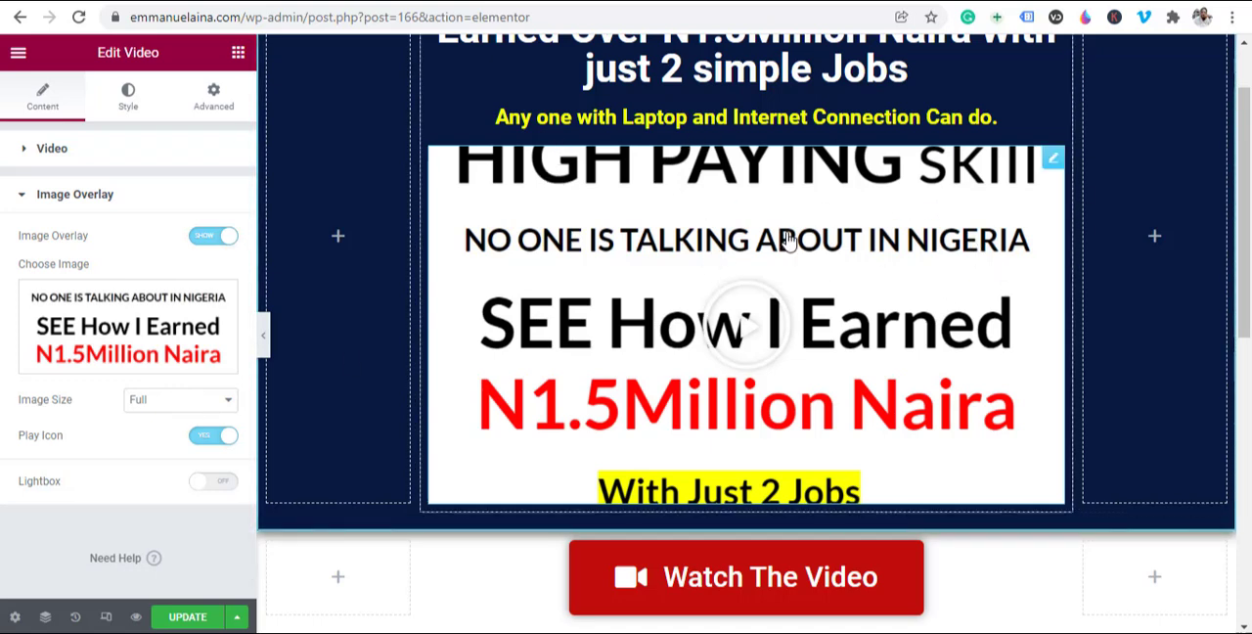
Step: Try the 2048x2048, 1536x1536, Large and Medium image sizes for the video's overlay, finishing back on Full
left_click(214, 401)
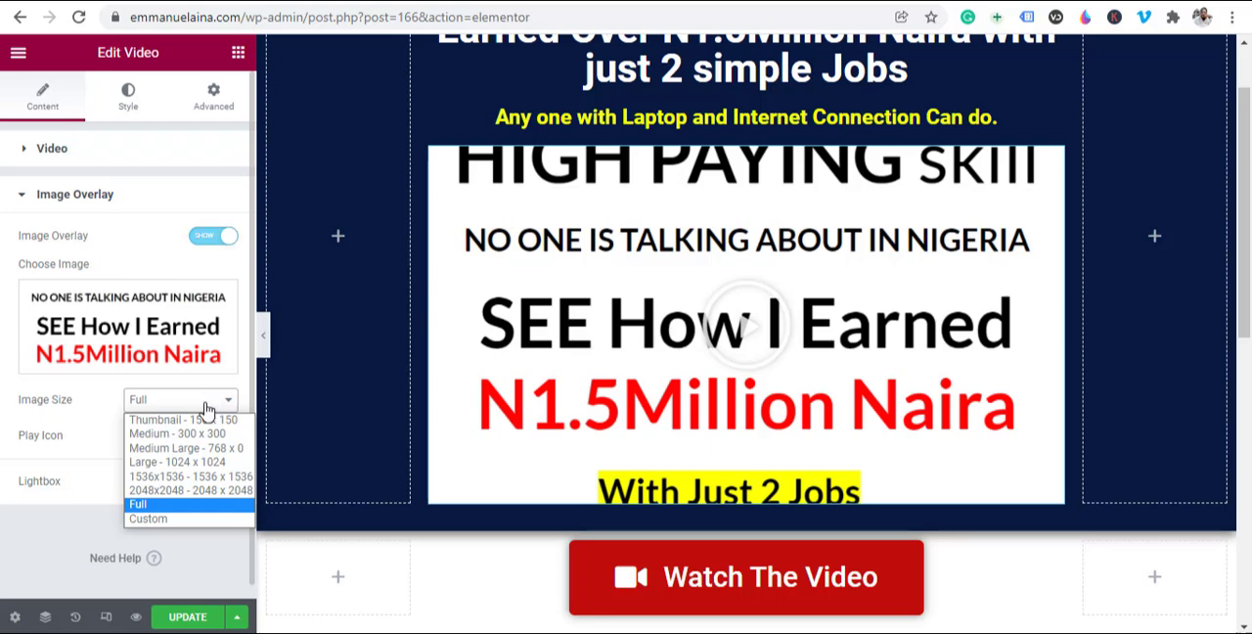
left_click(174, 491)
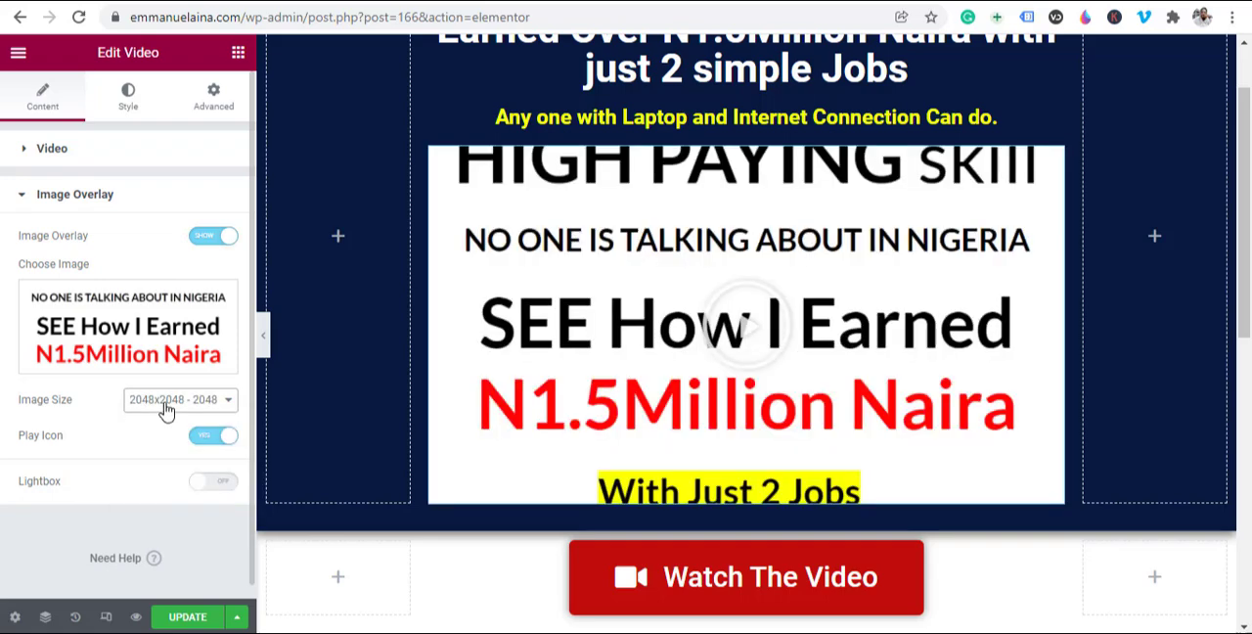
left_click(166, 406)
left_click(166, 476)
left_click(186, 400)
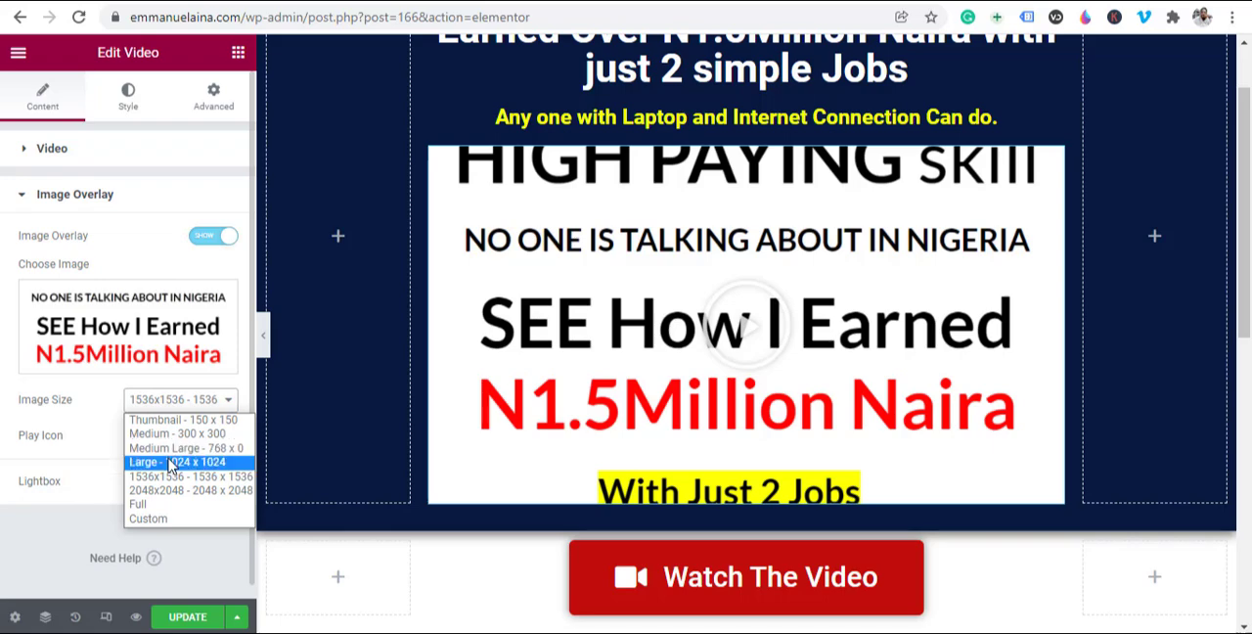
left_click(168, 461)
left_click(177, 410)
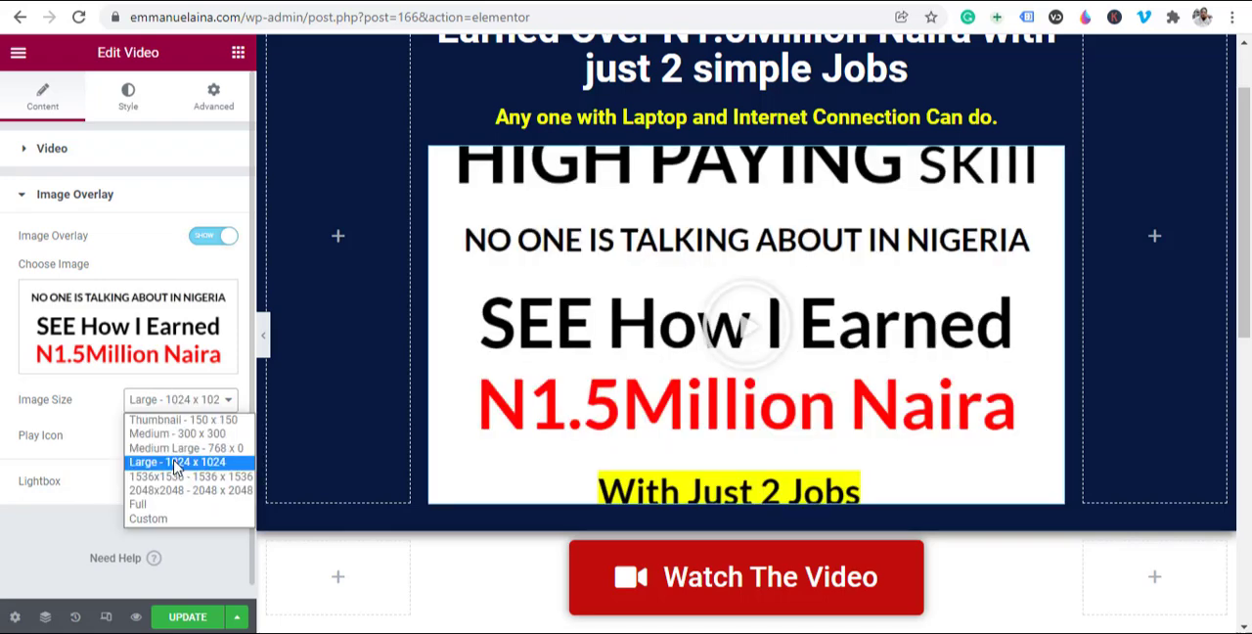
left_click(176, 436)
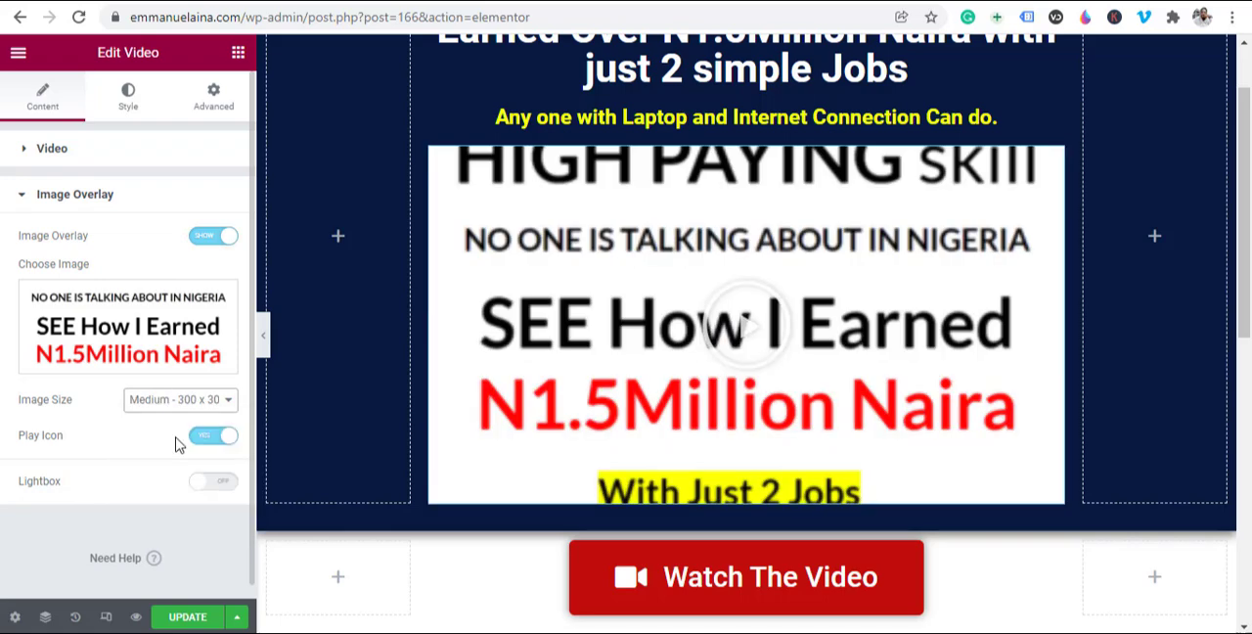
left_click(174, 401)
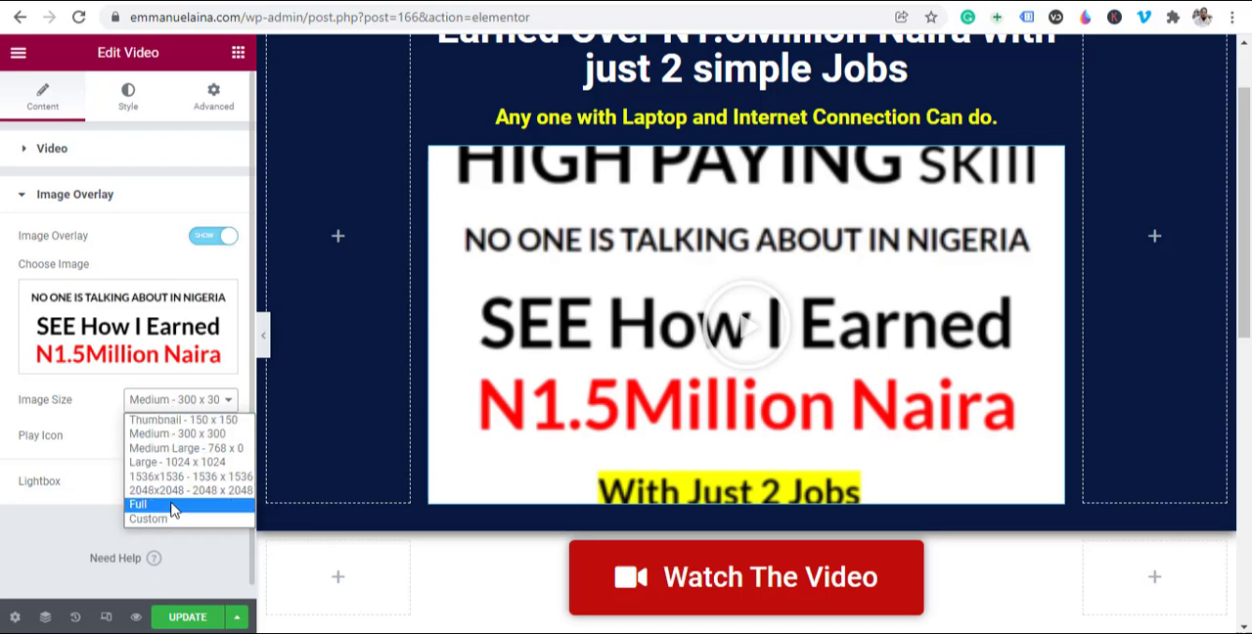
left_click(160, 503)
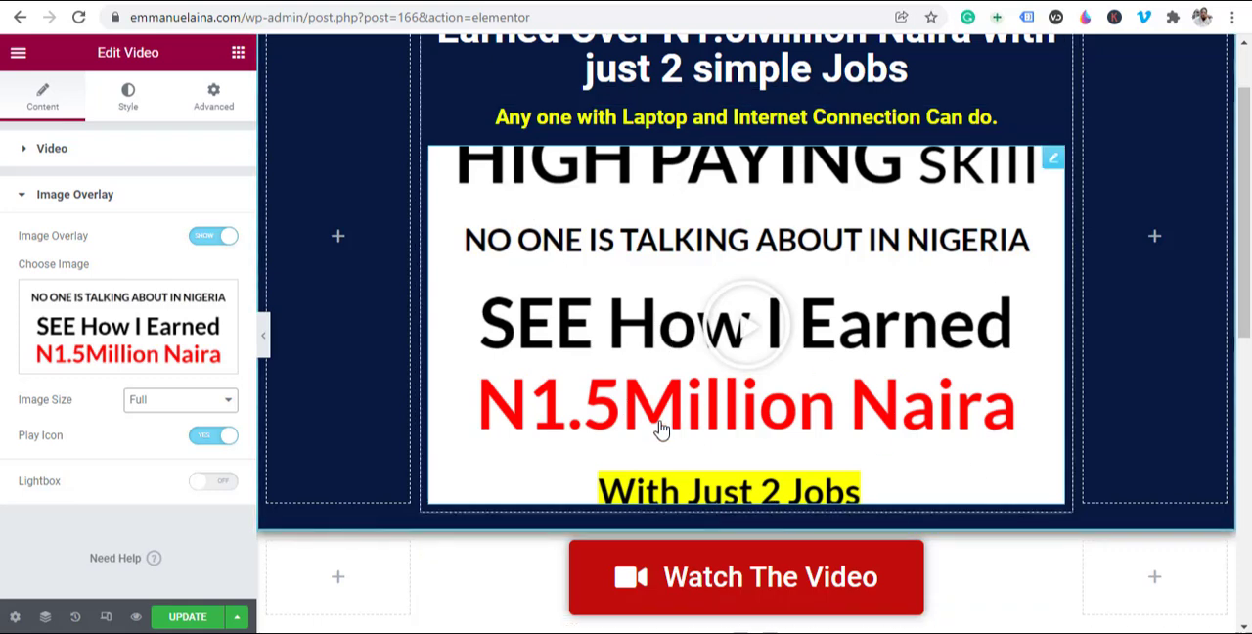
Step: Replace the video's overlay image with the media library photo of the man in a black shirt beside a whiteboard
scroll(659, 428, "up", 1)
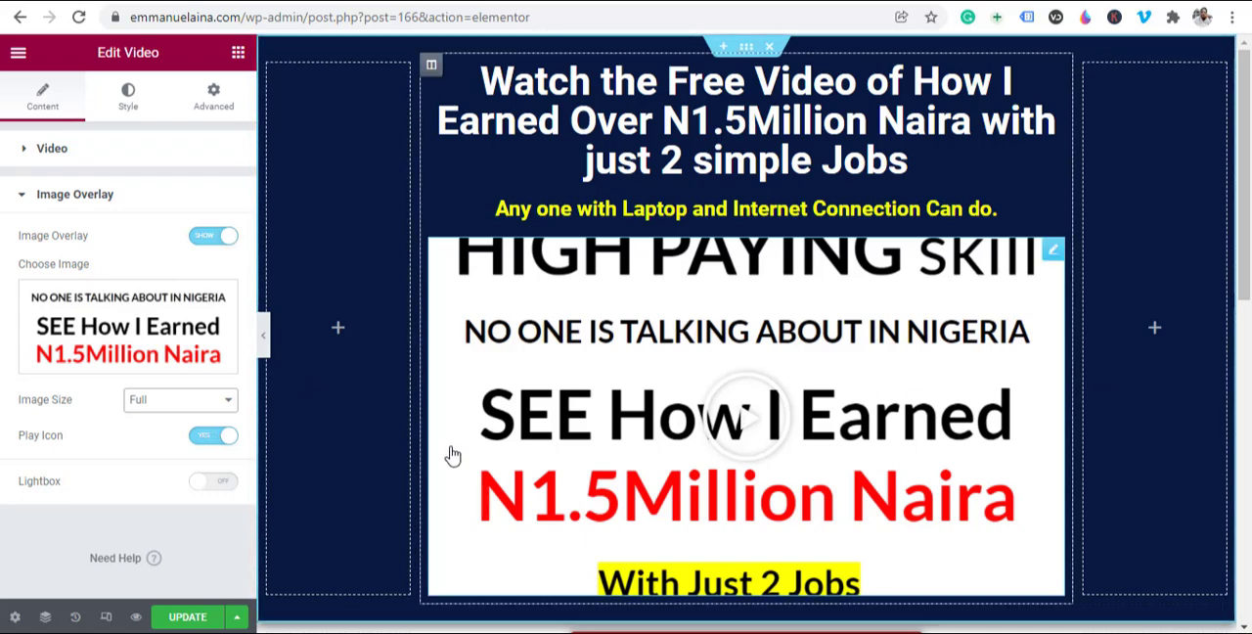
left_click(137, 325)
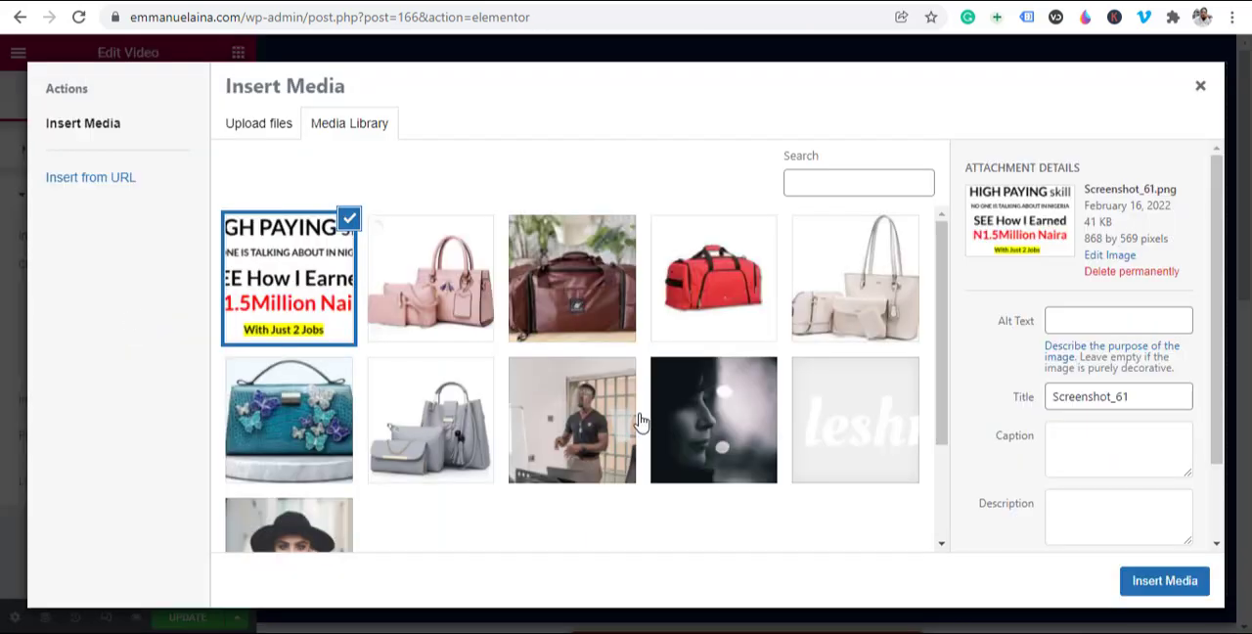
scroll(626, 421, "down", 3)
scroll(573, 372, "up", 3)
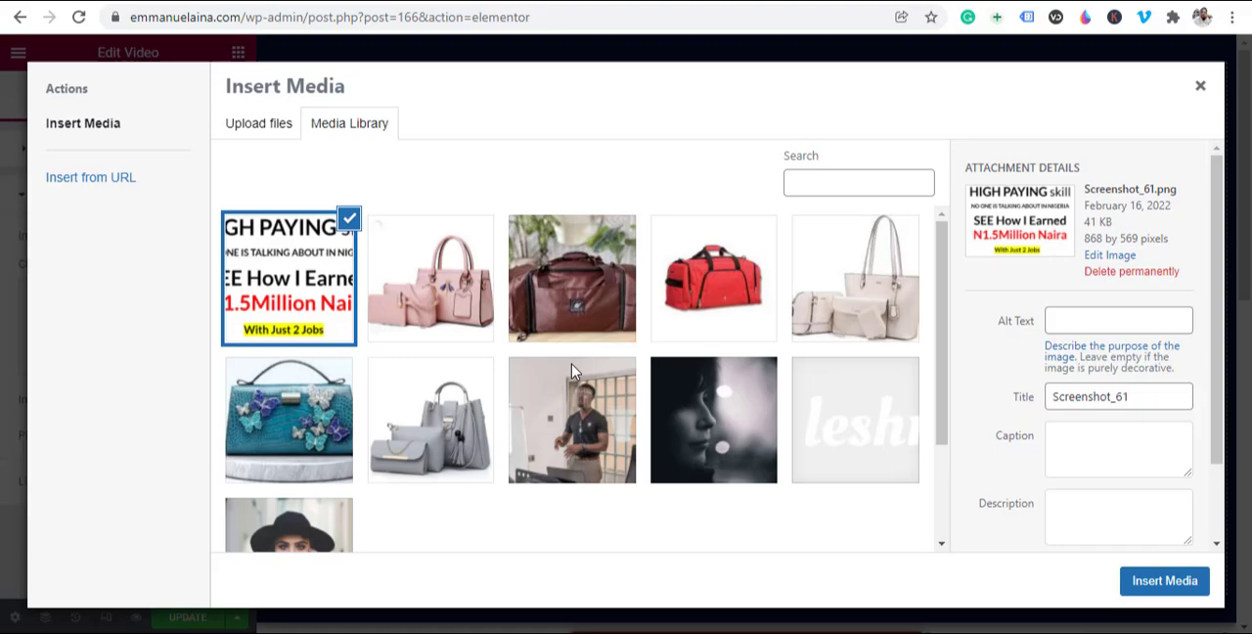
left_click(572, 435)
left_click(1162, 585)
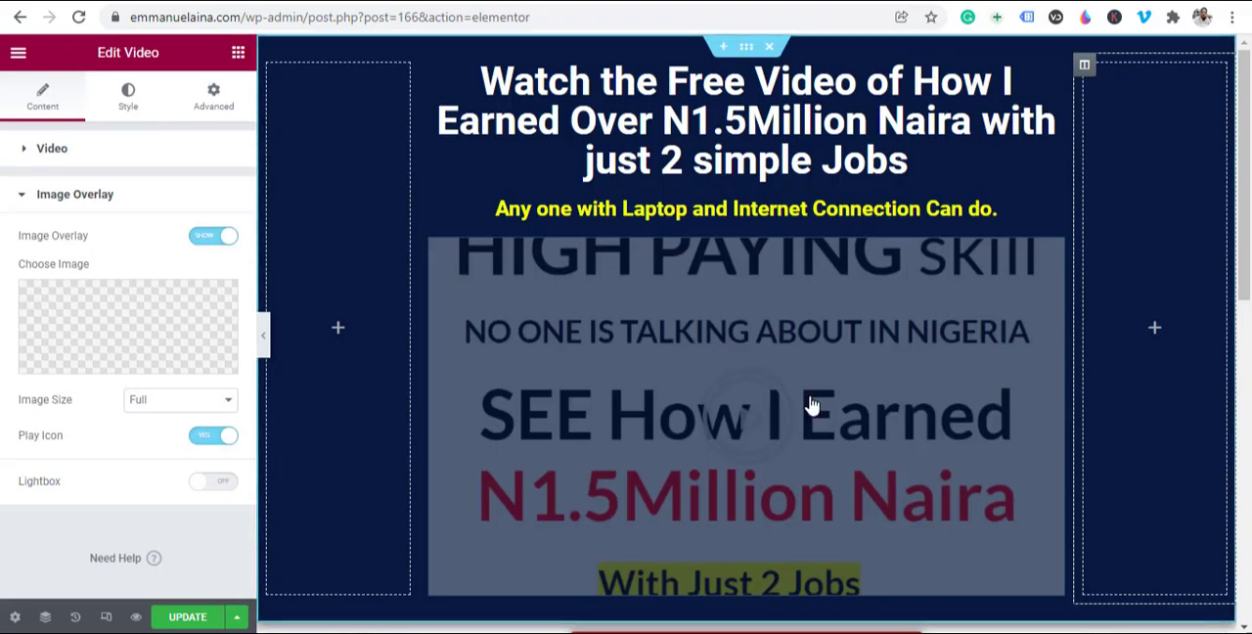
scroll(988, 430, "down", 1)
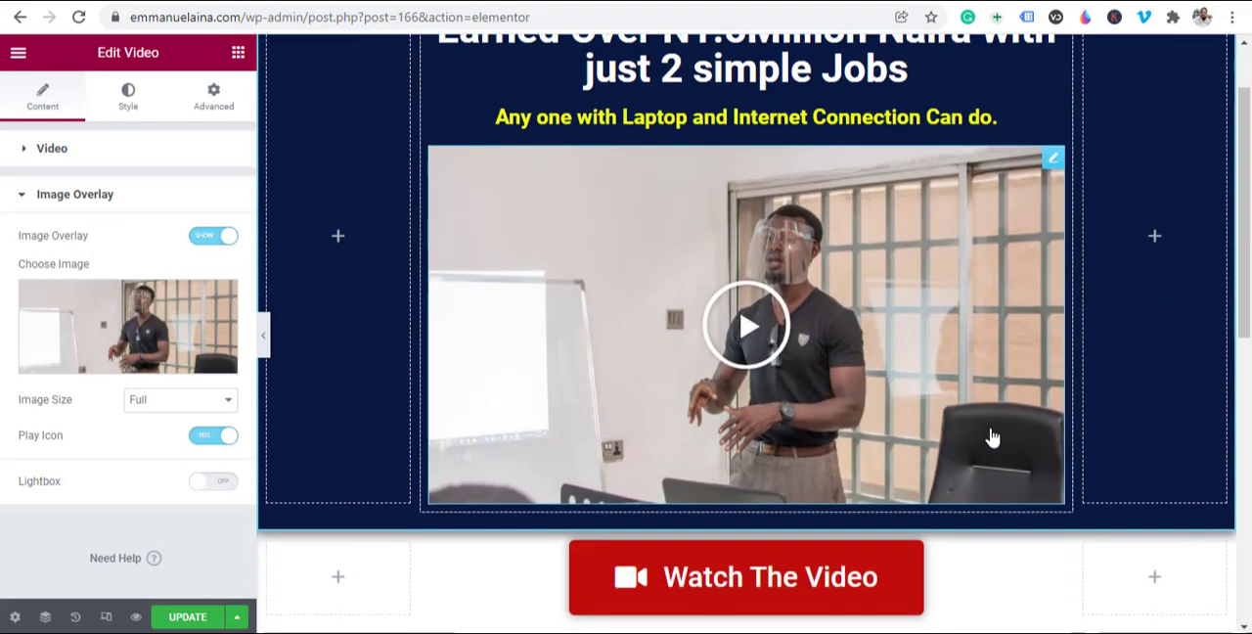
scroll(1002, 449, "up", 1)
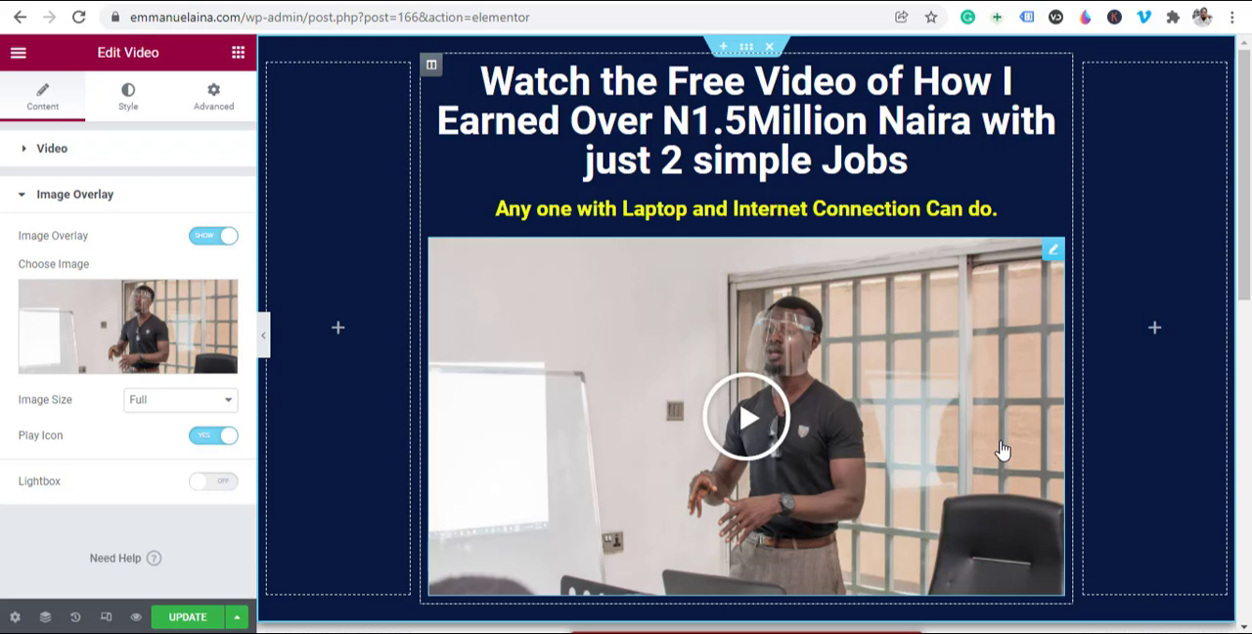
scroll(824, 446, "down", 1)
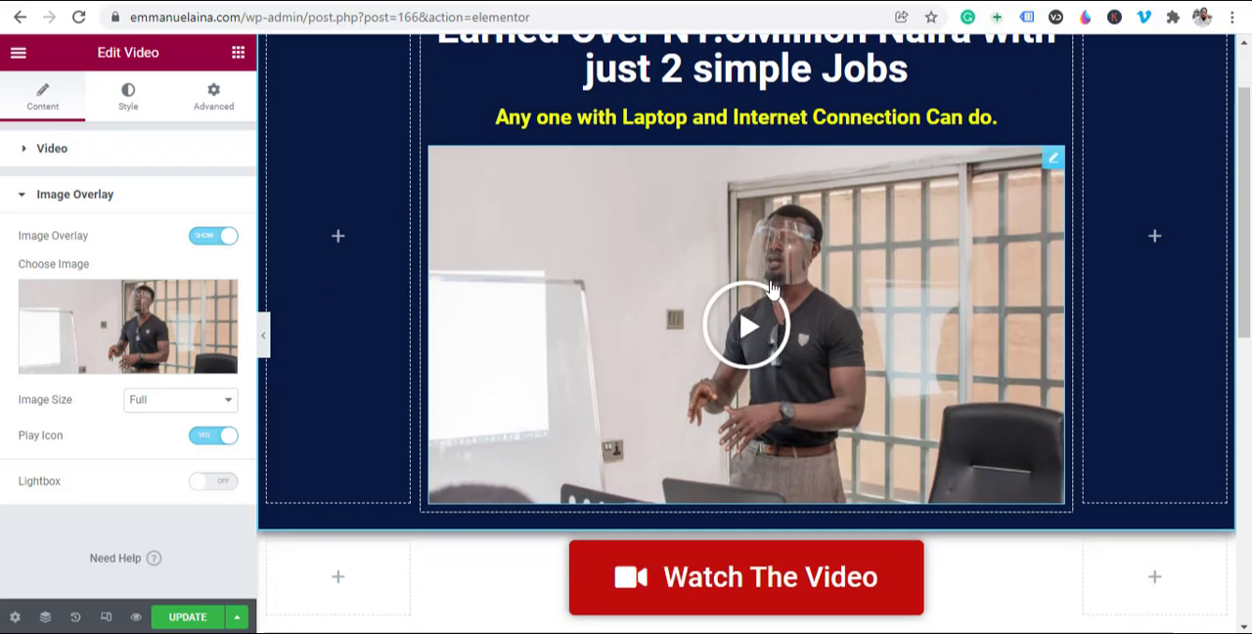
Step: Play the embedded video in the page preview and update the page
left_click(745, 330)
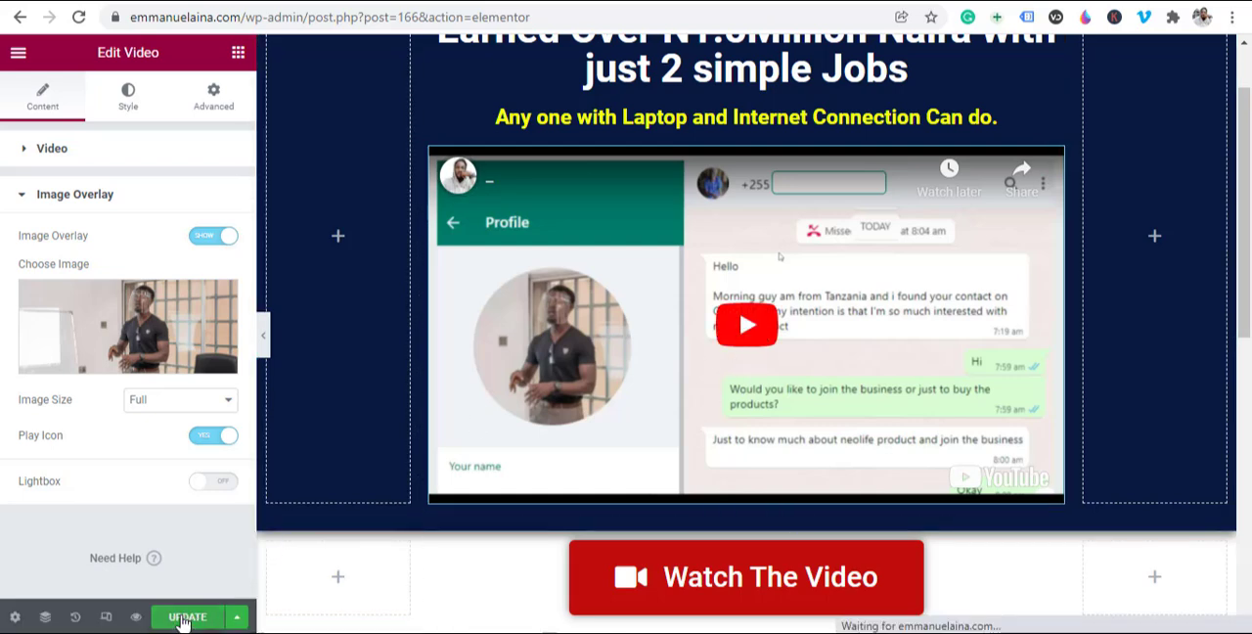
left_click(182, 617)
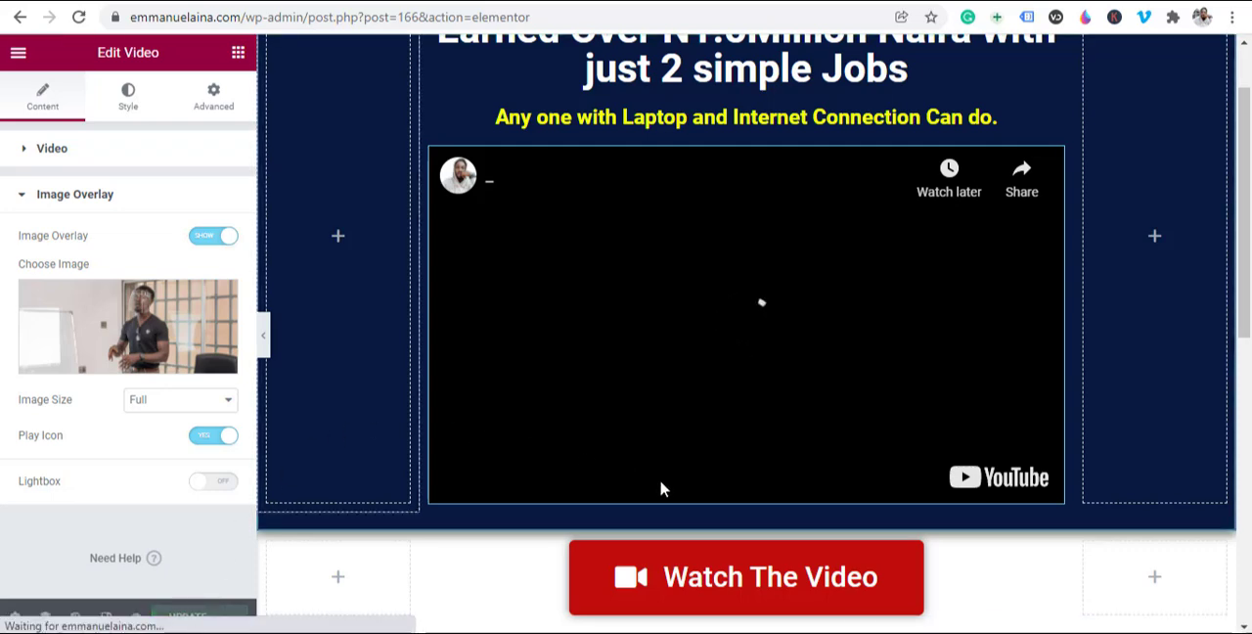
scroll(760, 506, "up", 1)
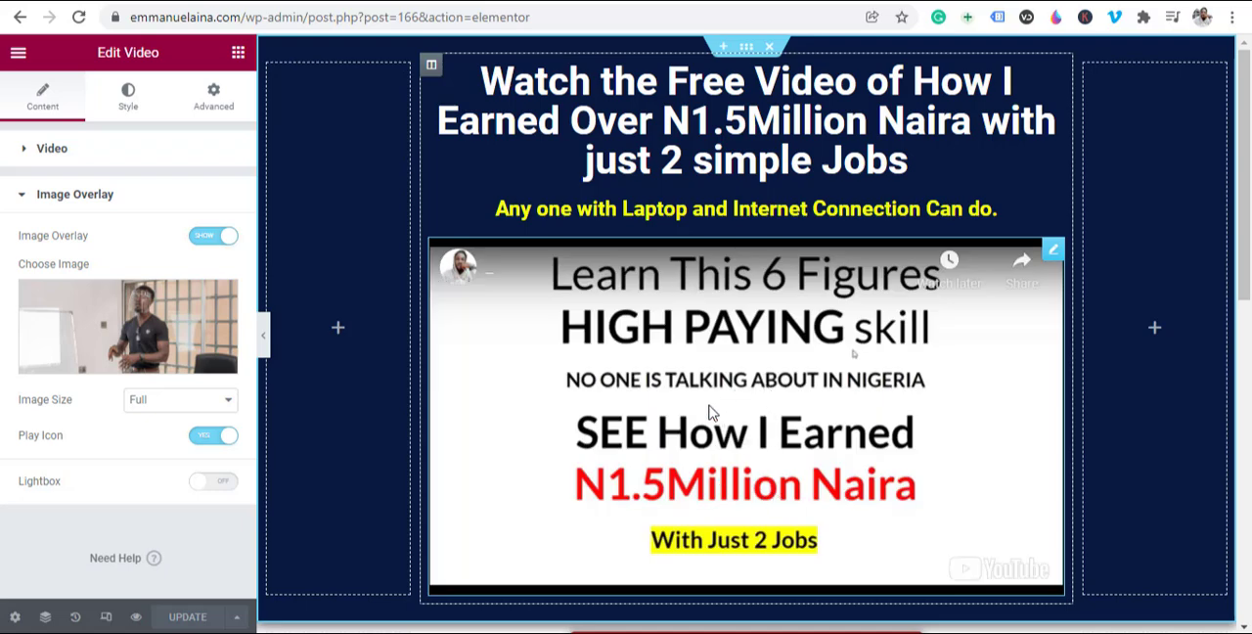
scroll(711, 412, "down", 3)
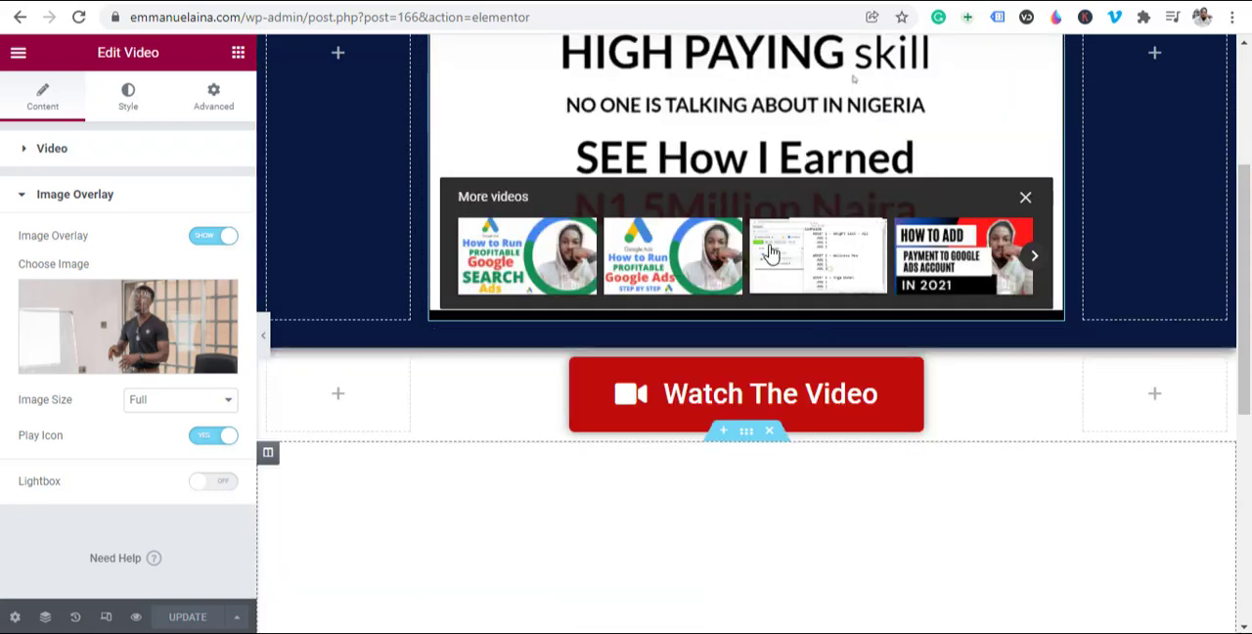
Step: Try "GET IT" and "BUY NOW" as the text of the Watch The Video button, clearing each one
scroll(902, 353, "up", 1)
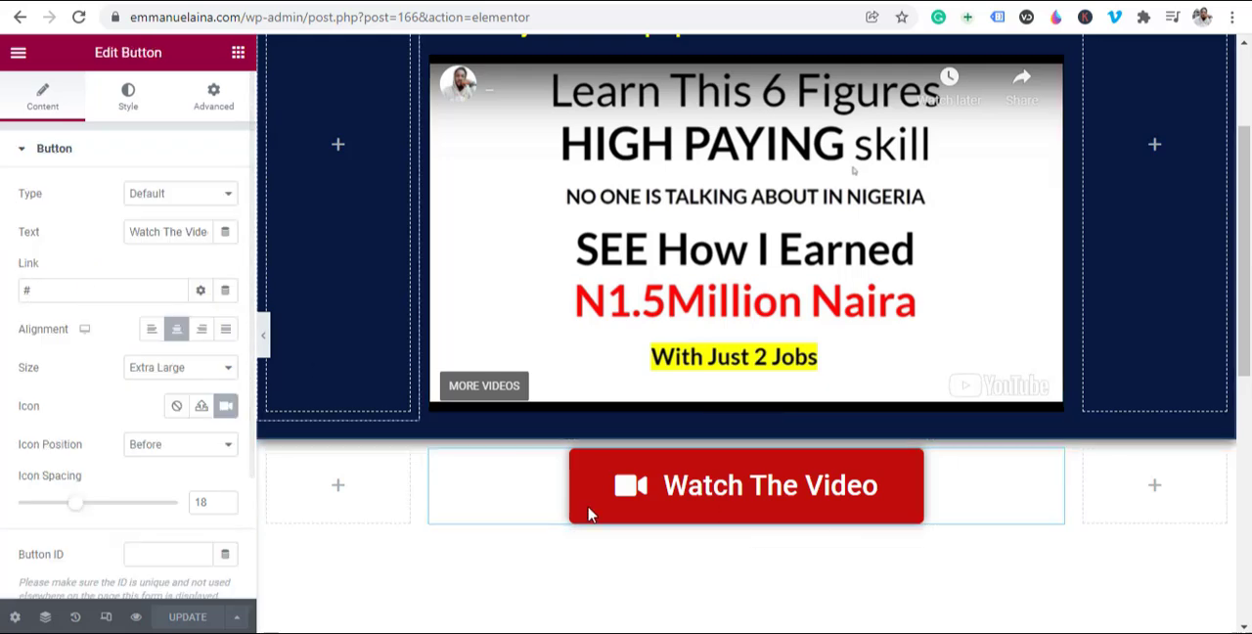
left_click(180, 235)
triple_click(181, 236)
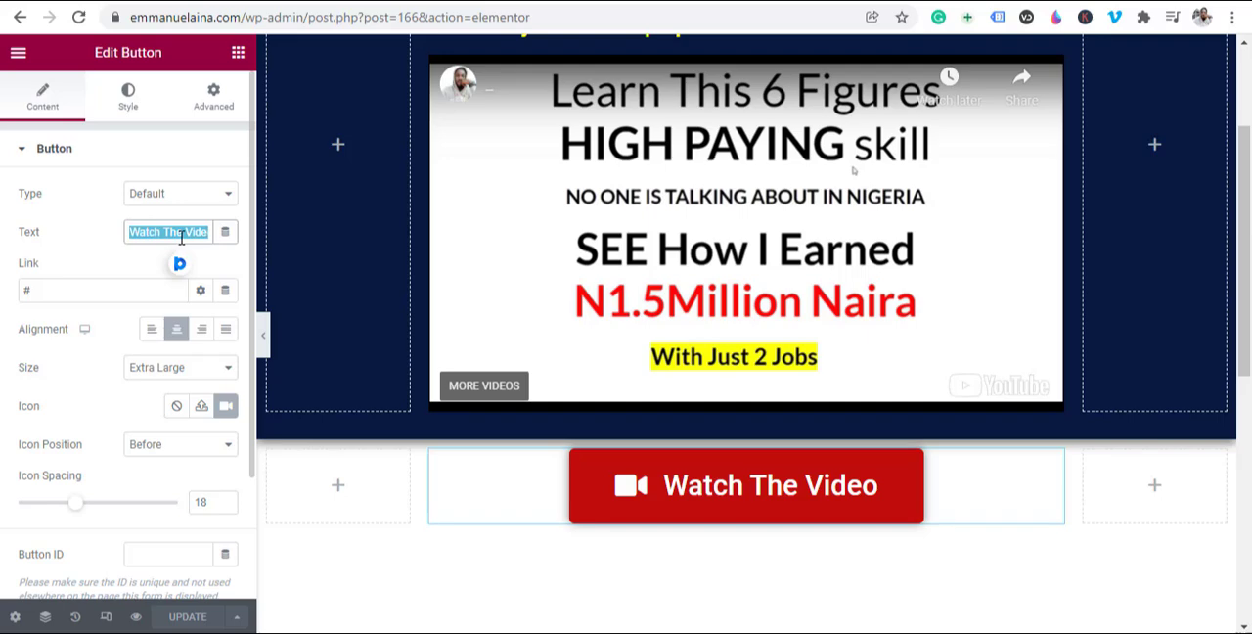
type("GET IT")
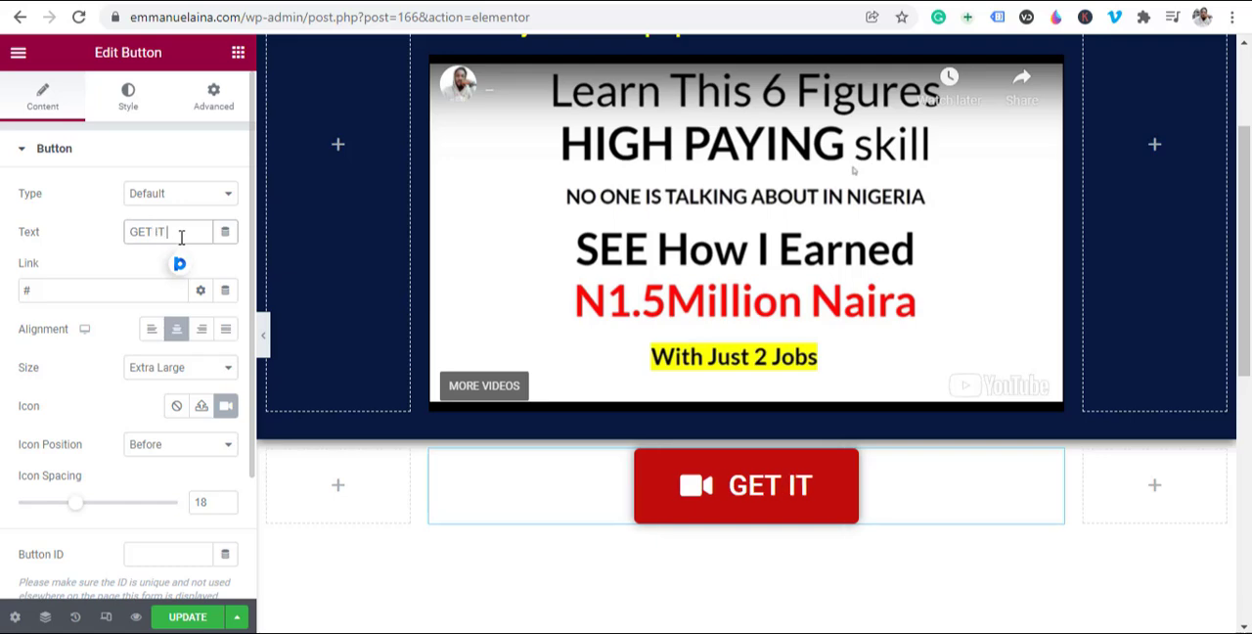
key("BackSpace")
key("BackSpace")
key("BackSpace")
key("BackSpace")
key("BackSpace")
key("BackSpace")
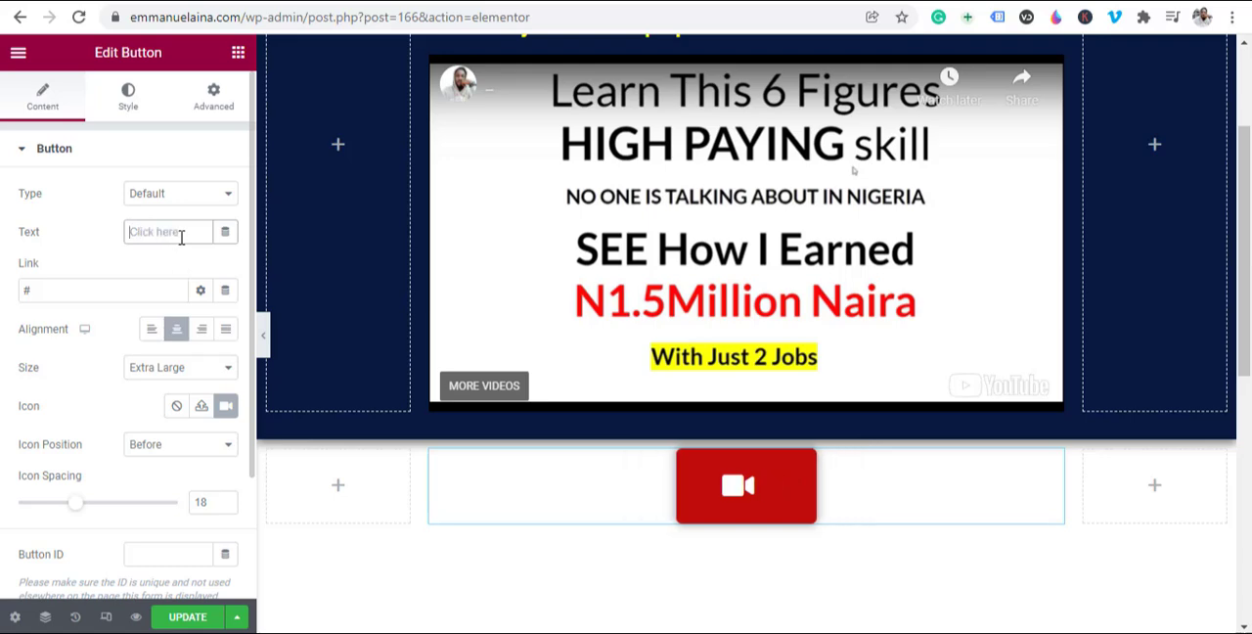
type("BUY NOW")
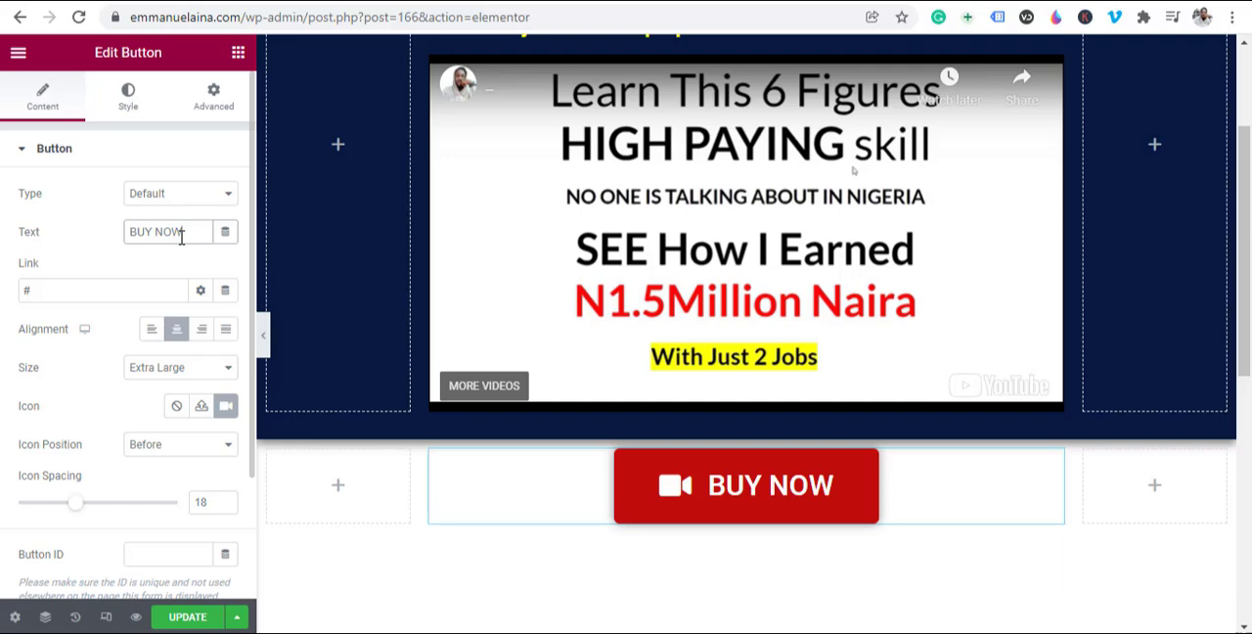
key("BackSpace")
key("BackSpace")
key("BackSpace")
key("BackSpace")
key("BackSpace")
key("BackSpace")
key("BackSpace")
Step: Set the text of the red button below the video to "GET INSTATANT ACCESS"
type("G")
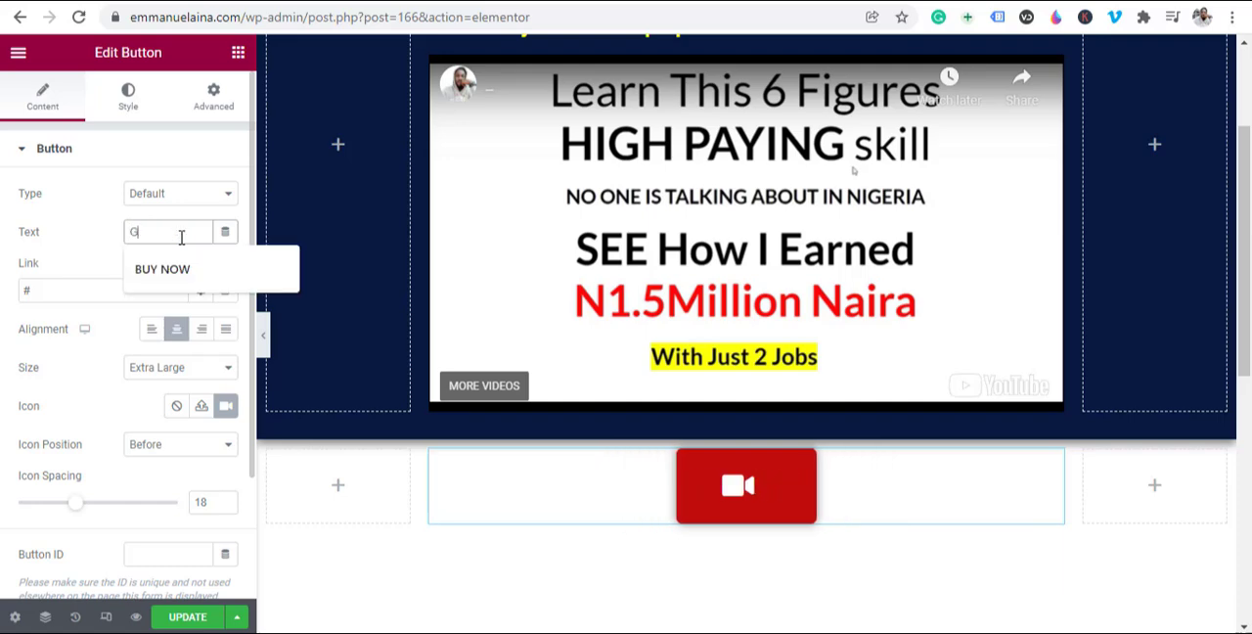
type("ET IN")
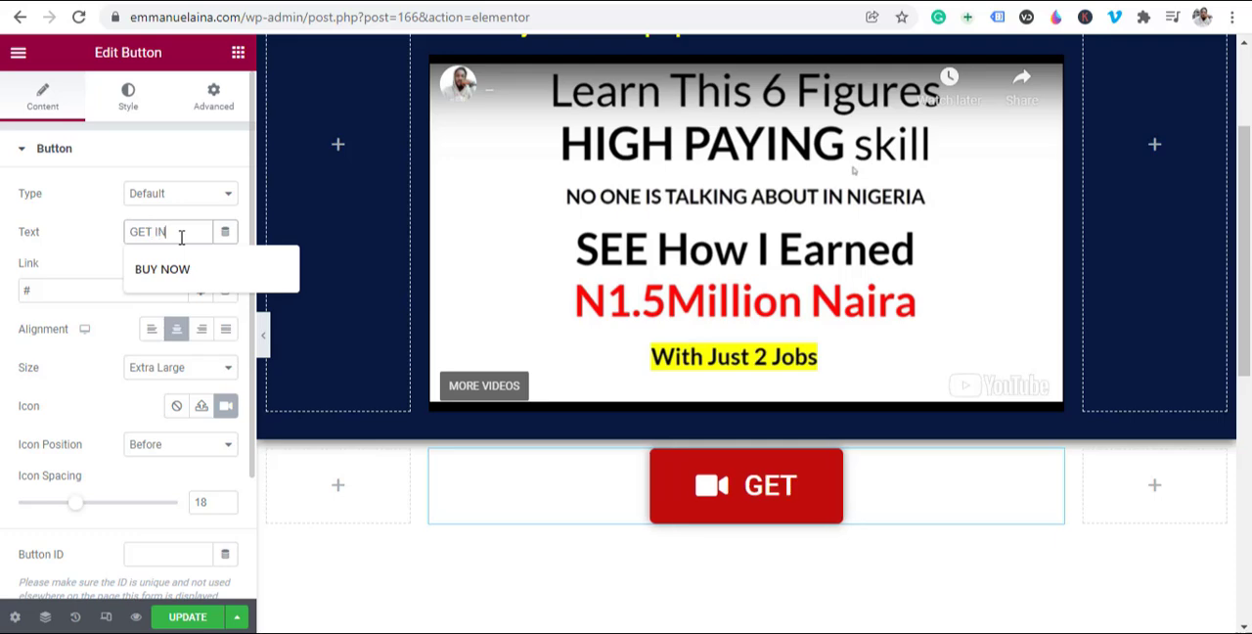
type("STAT=NT")
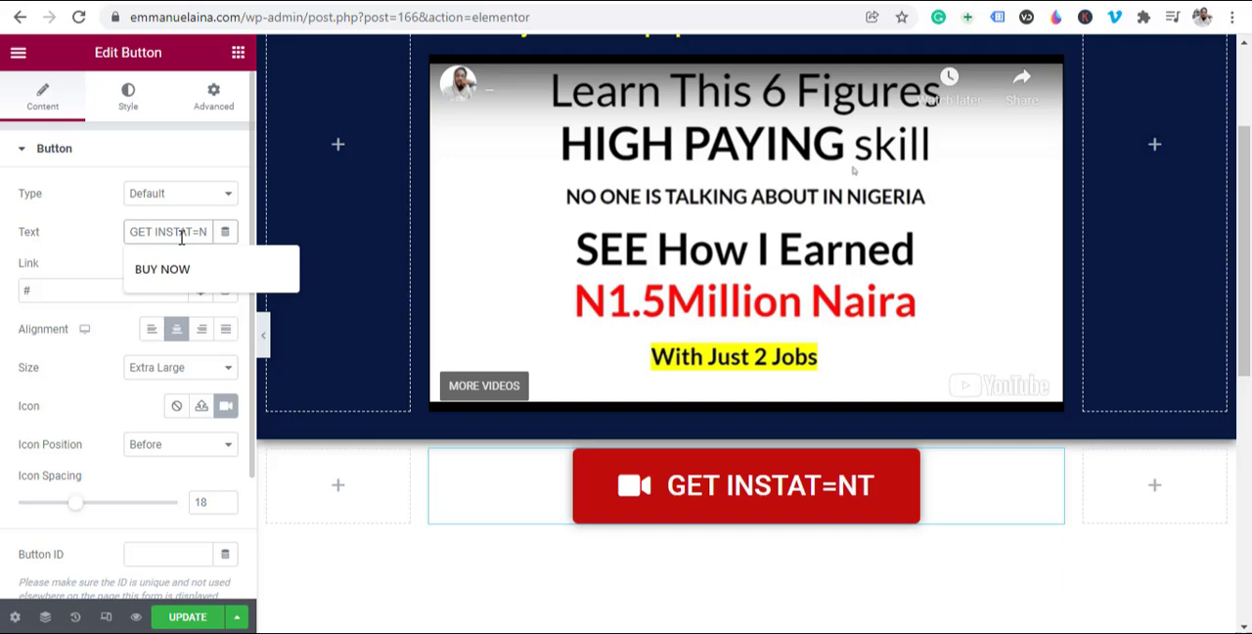
key("BackSpace")
key("BackSpace")
key("BackSpace")
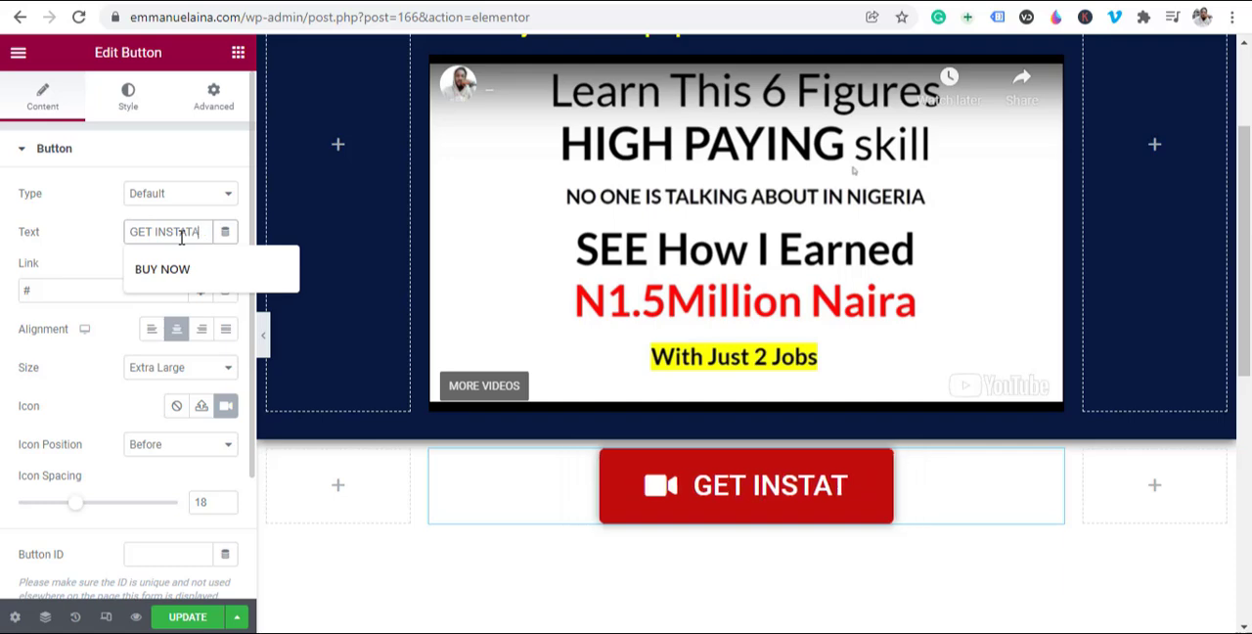
type("ANT A")
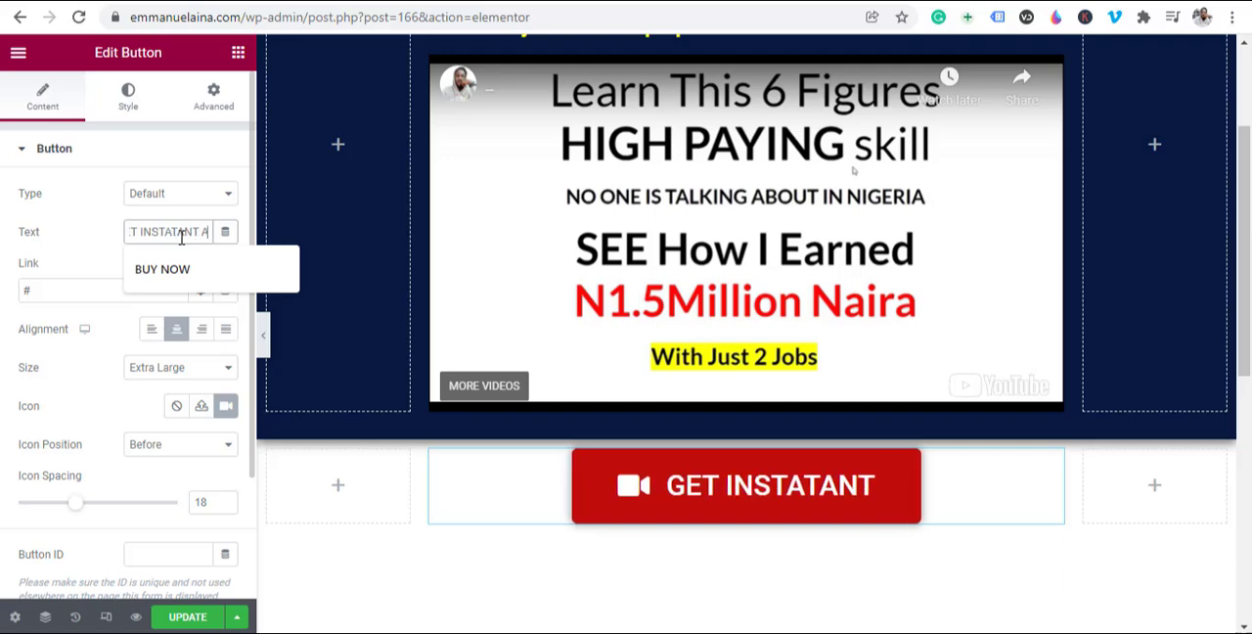
type("CCESS")
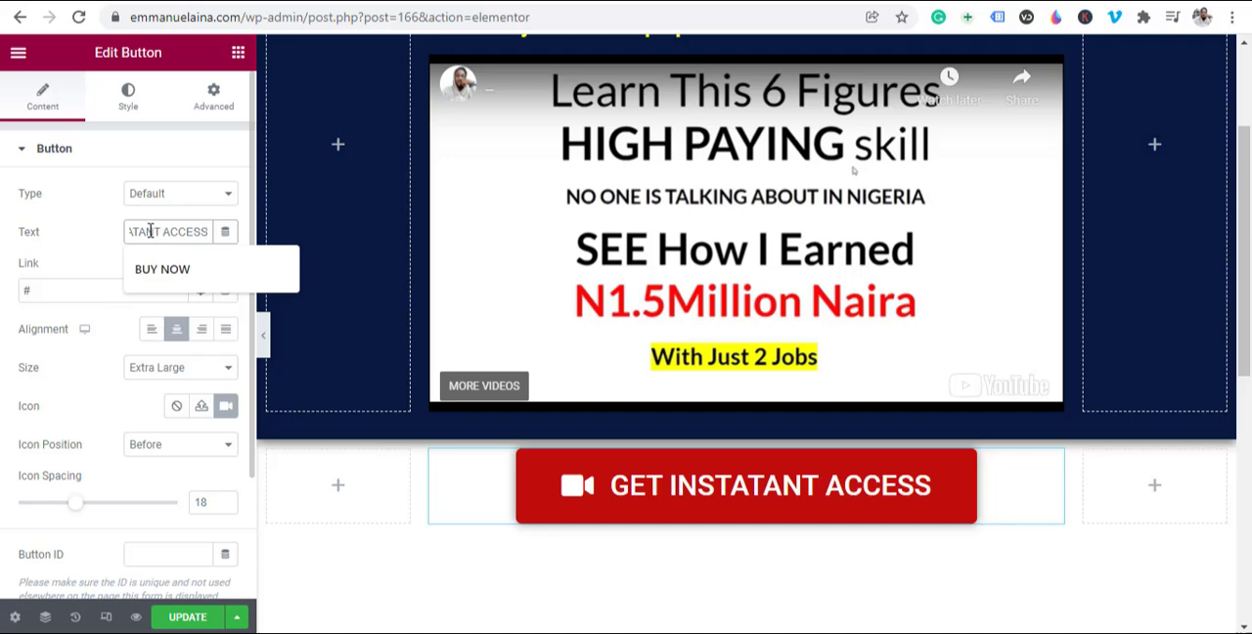
Step: Delete the word "INSTATANT" from the button text so it reads "GET ACCESS"
left_click(146, 230)
double_click(156, 230)
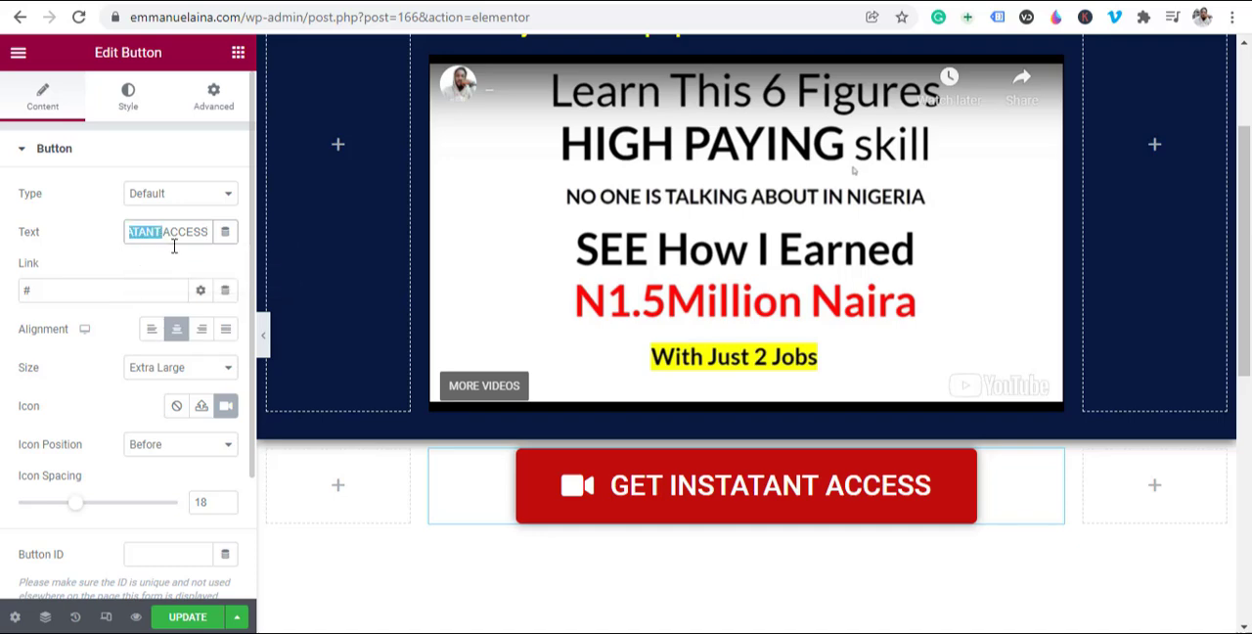
key("BackSpace")
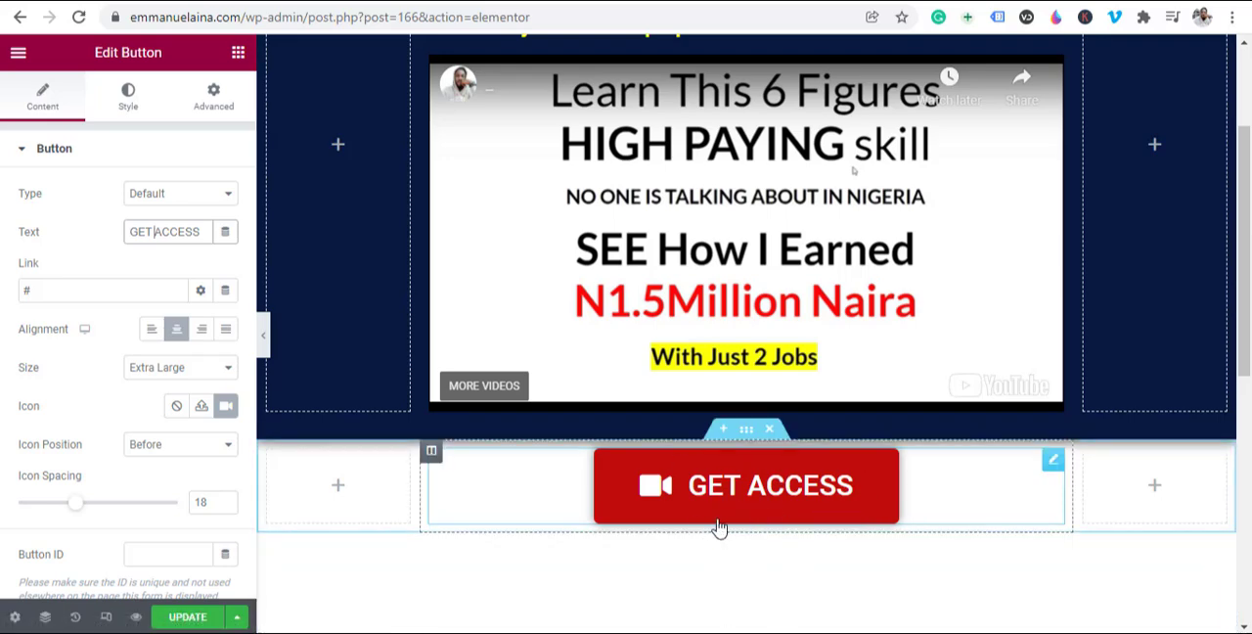
Step: Set the GET ACCESS button's icon to None and update the page
left_click(177, 412)
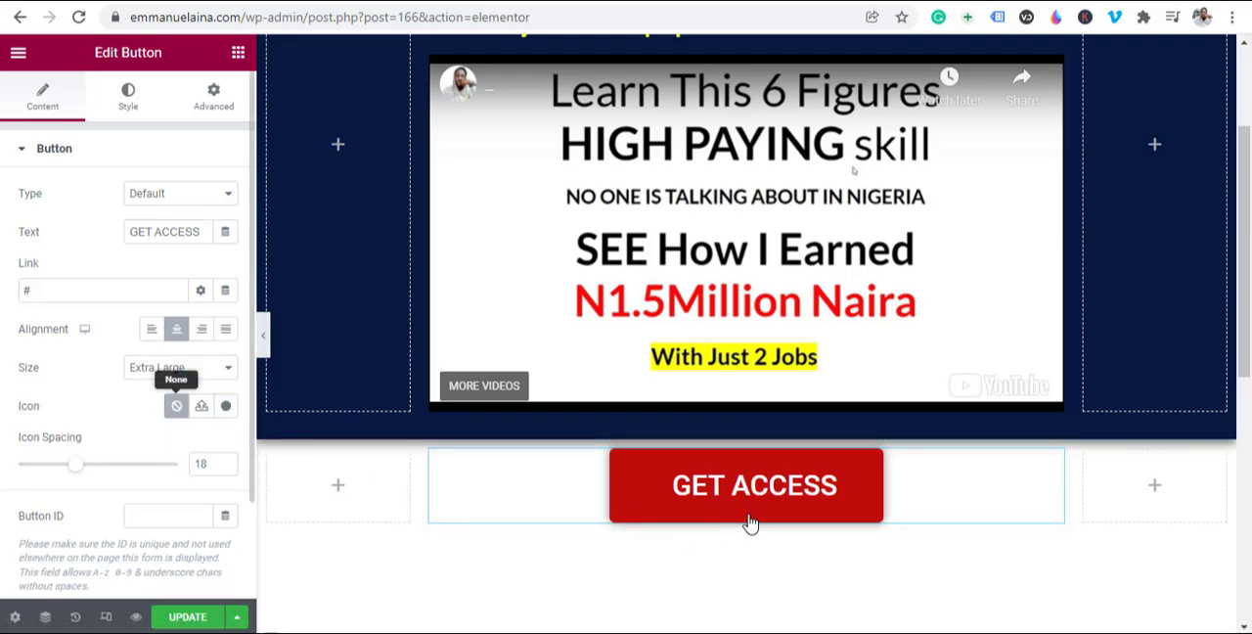
scroll(724, 450, "up", 2)
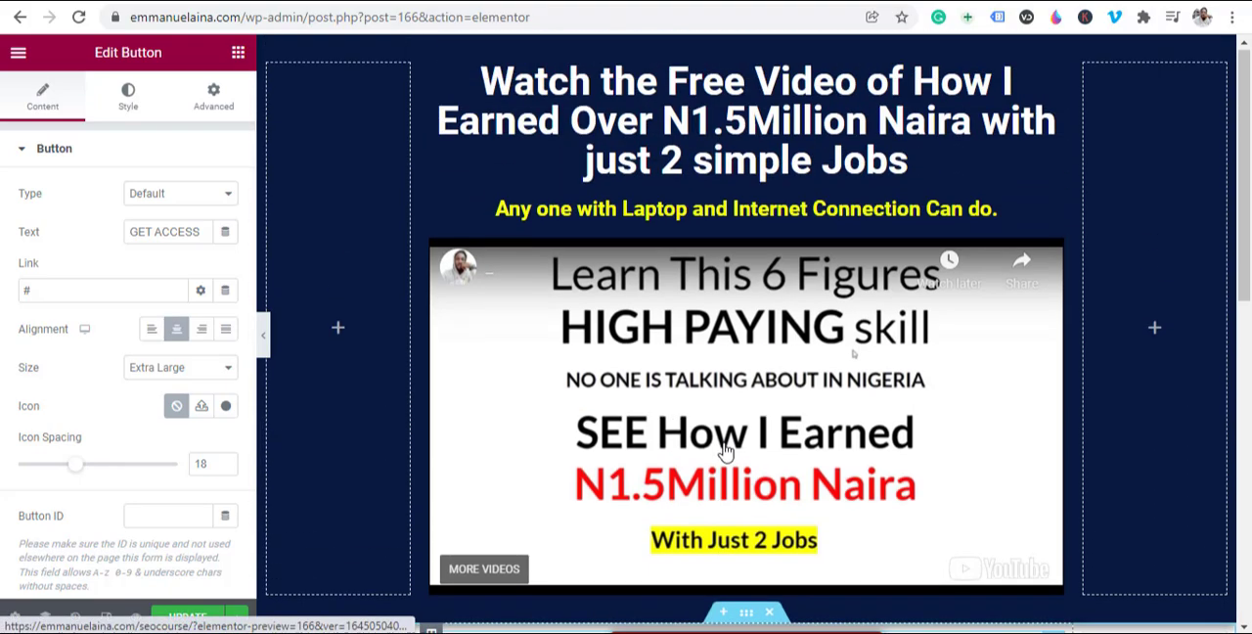
scroll(749, 180, "down", 3)
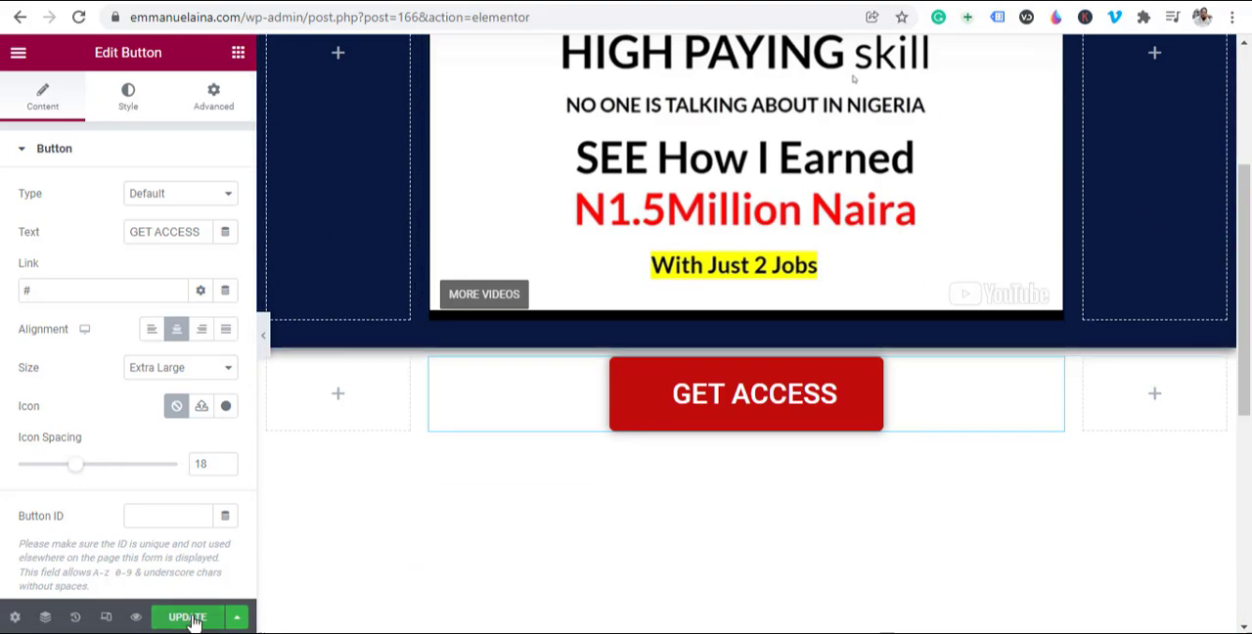
left_click(189, 618)
scroll(822, 415, "up", 3)
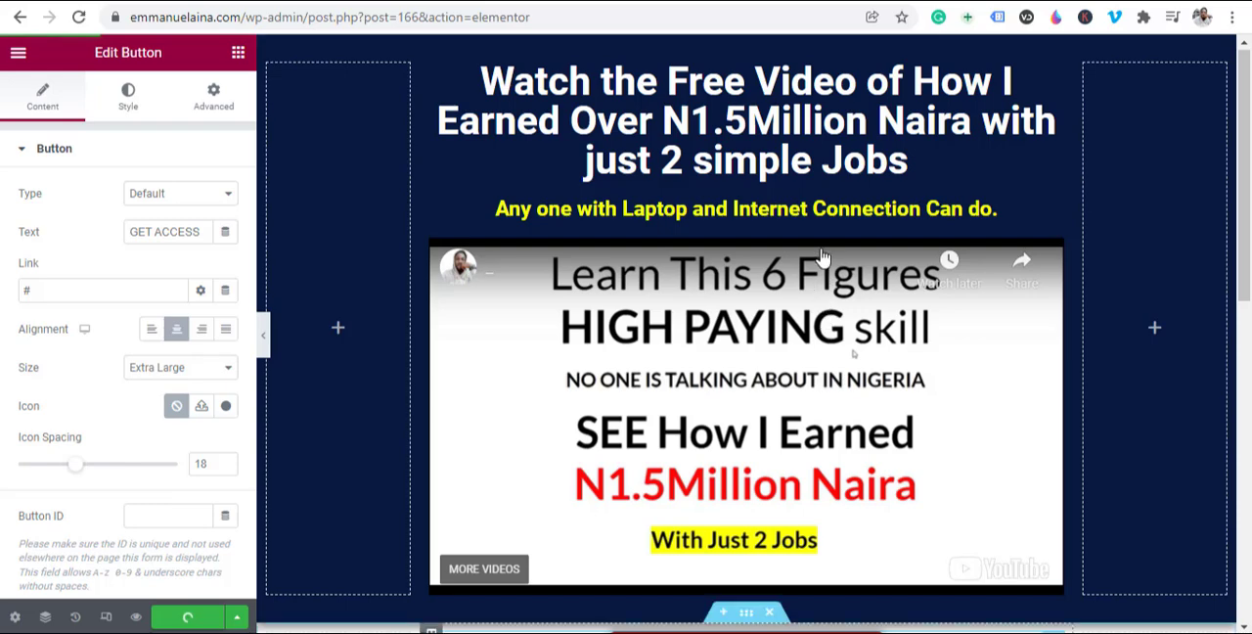
scroll(821, 256, "down", 5)
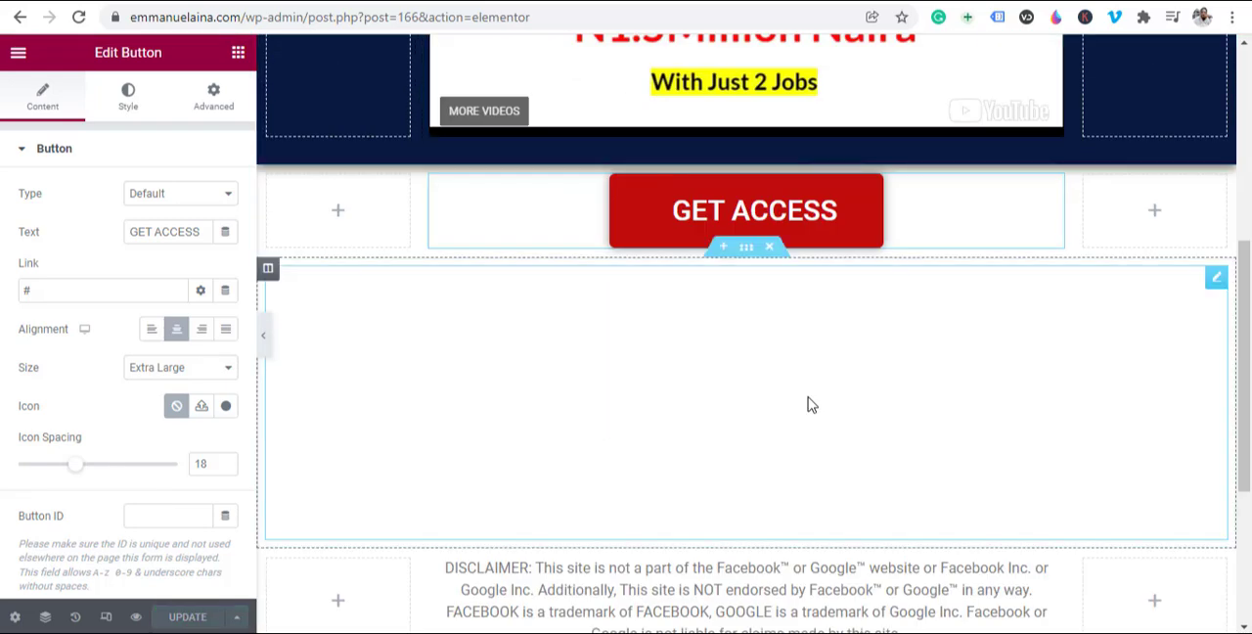
Step: Add a section below the GET ACCESS button with the three-column structure of a wide middle column and narrow sides
scroll(719, 376, "down", 1)
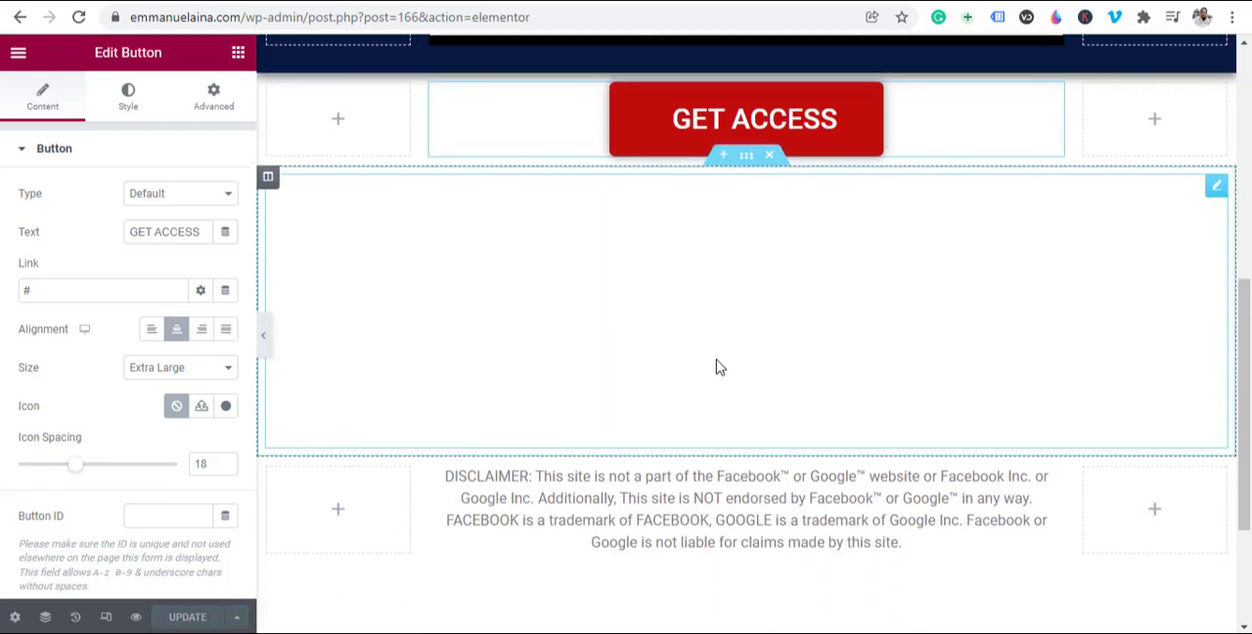
scroll(703, 394, "up", 2)
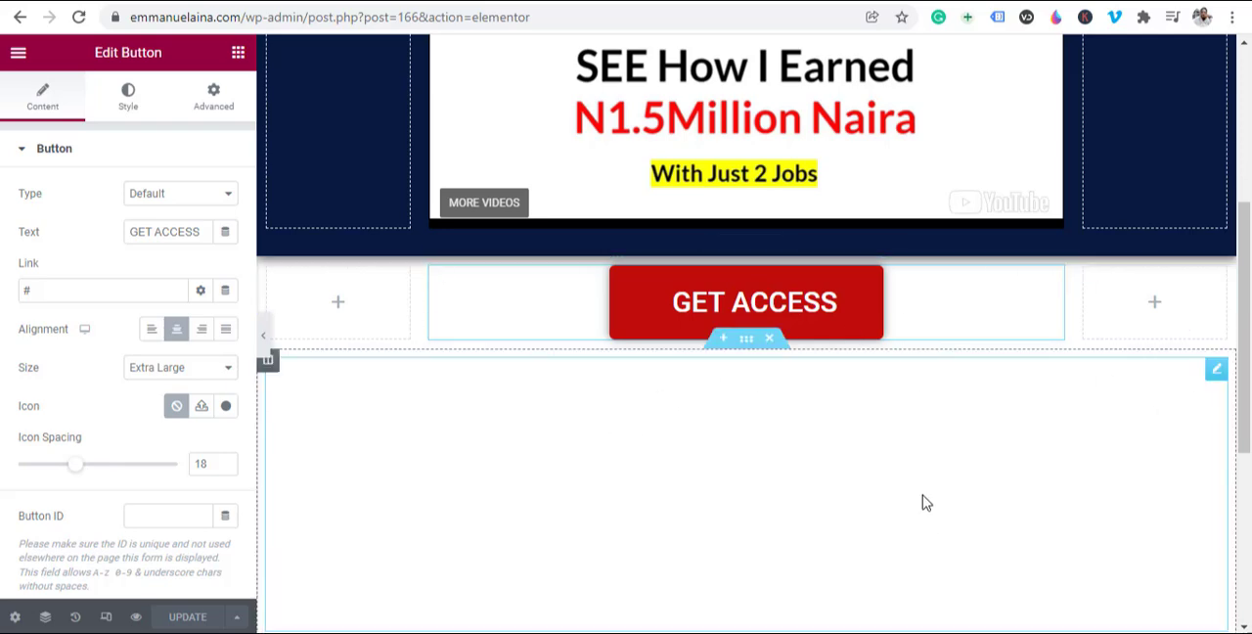
scroll(923, 503, "up", 4)
scroll(890, 489, "down", 4)
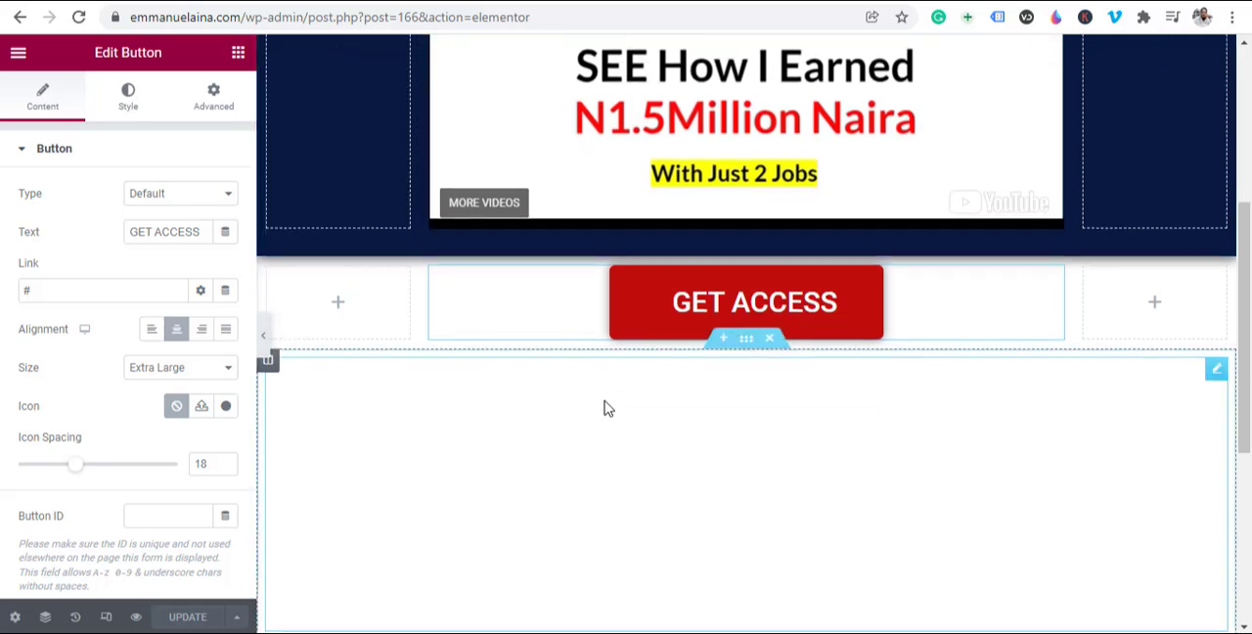
left_click(723, 342)
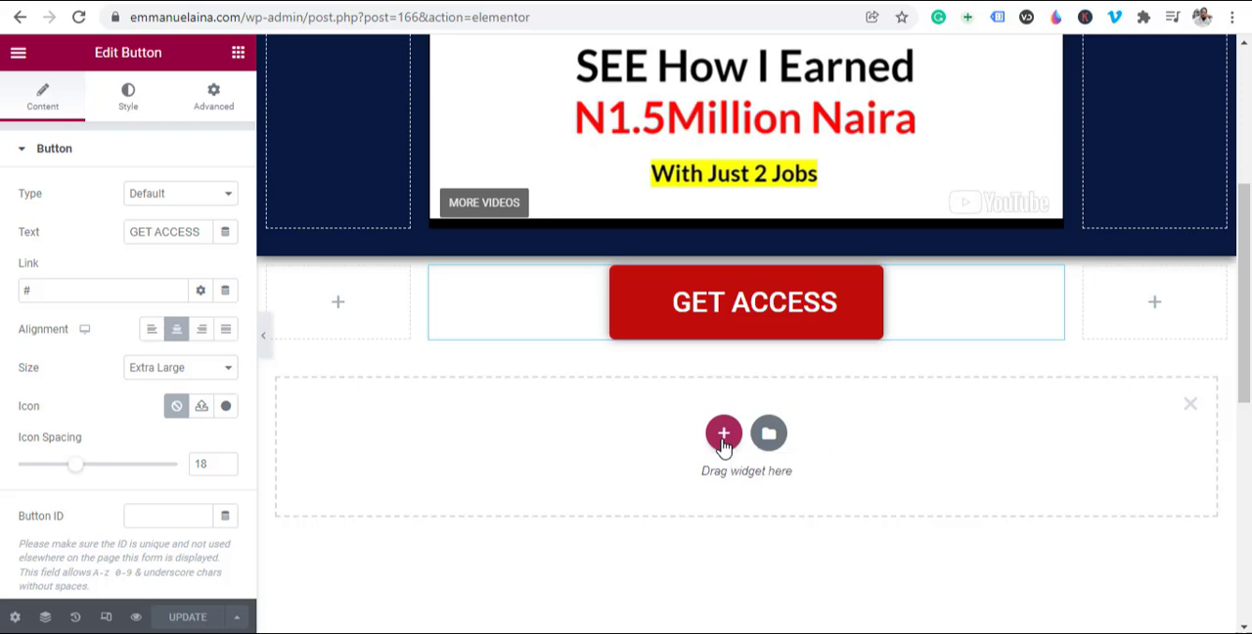
left_click(722, 435)
scroll(722, 447, "down", 1)
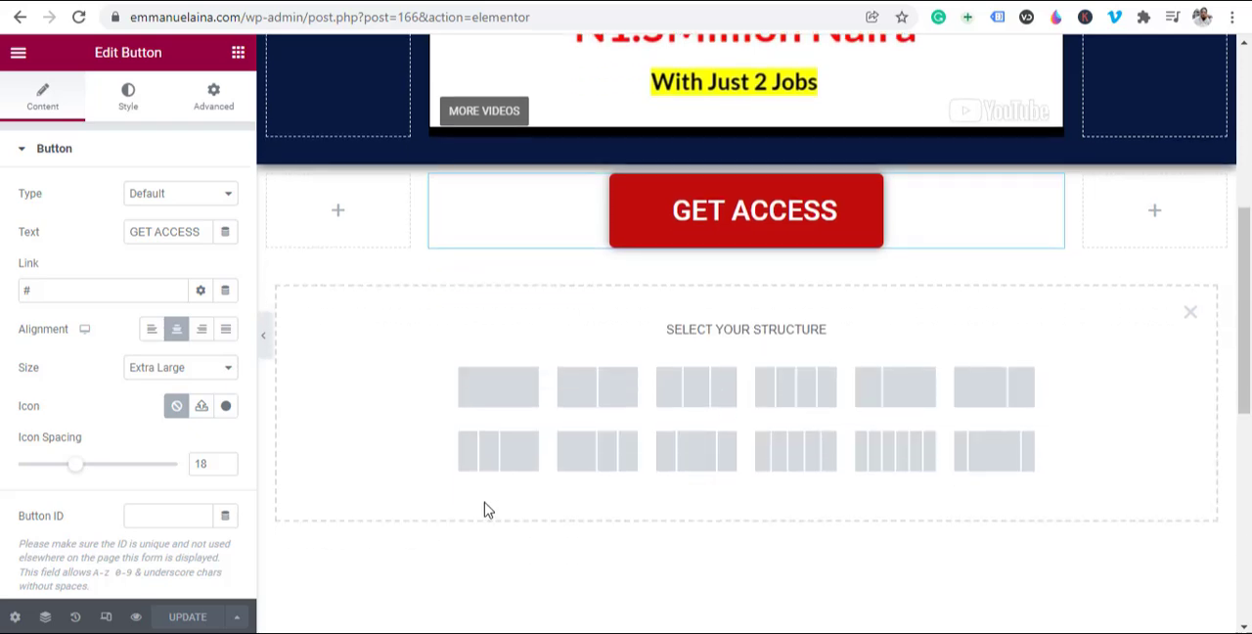
left_click(994, 460)
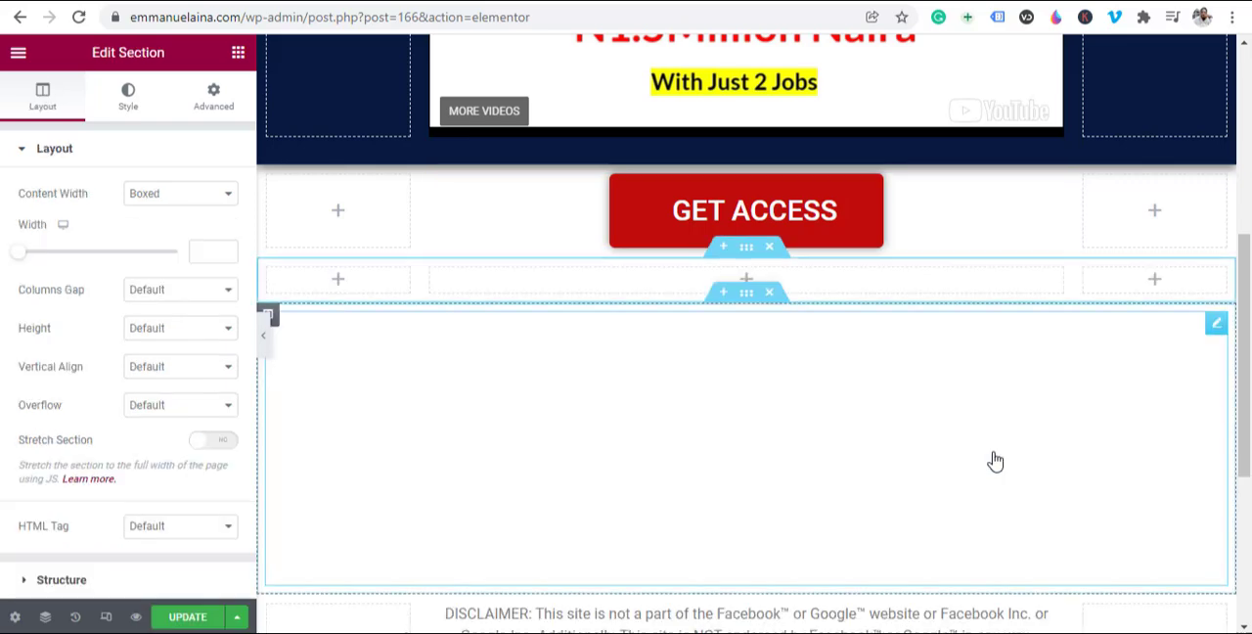
Step: Place an Image widget in the middle column of the new section
left_click(747, 282)
left_click_drag(65, 313, 777, 279)
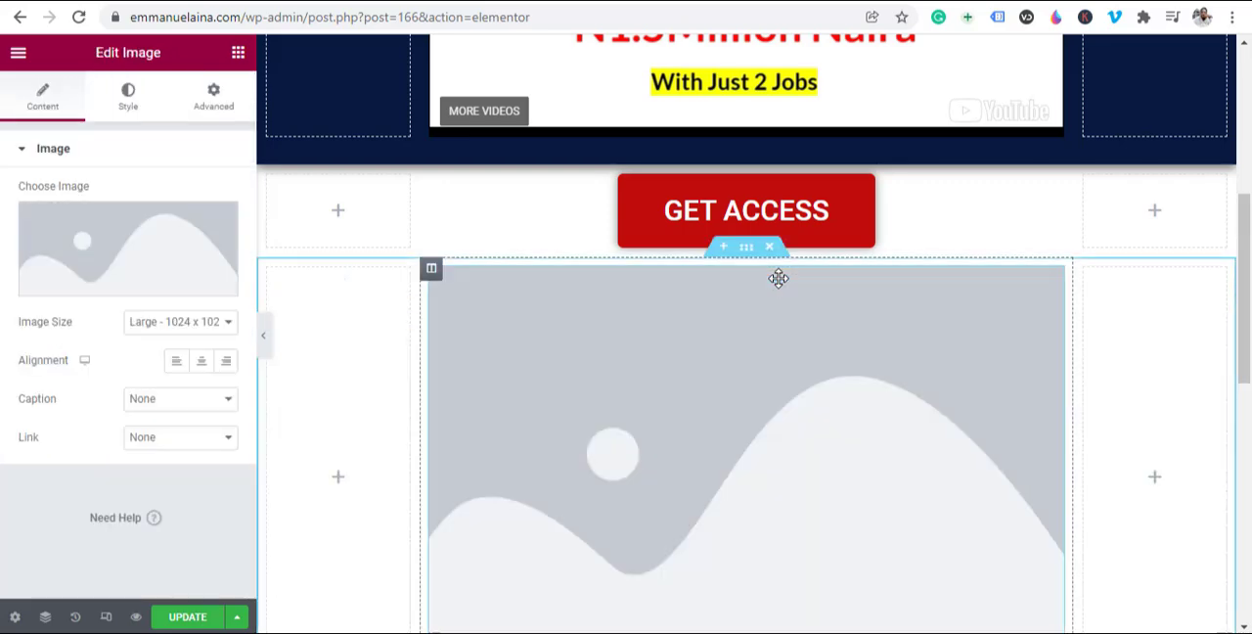
scroll(461, 392, "down", 2)
scroll(458, 392, "down", 2)
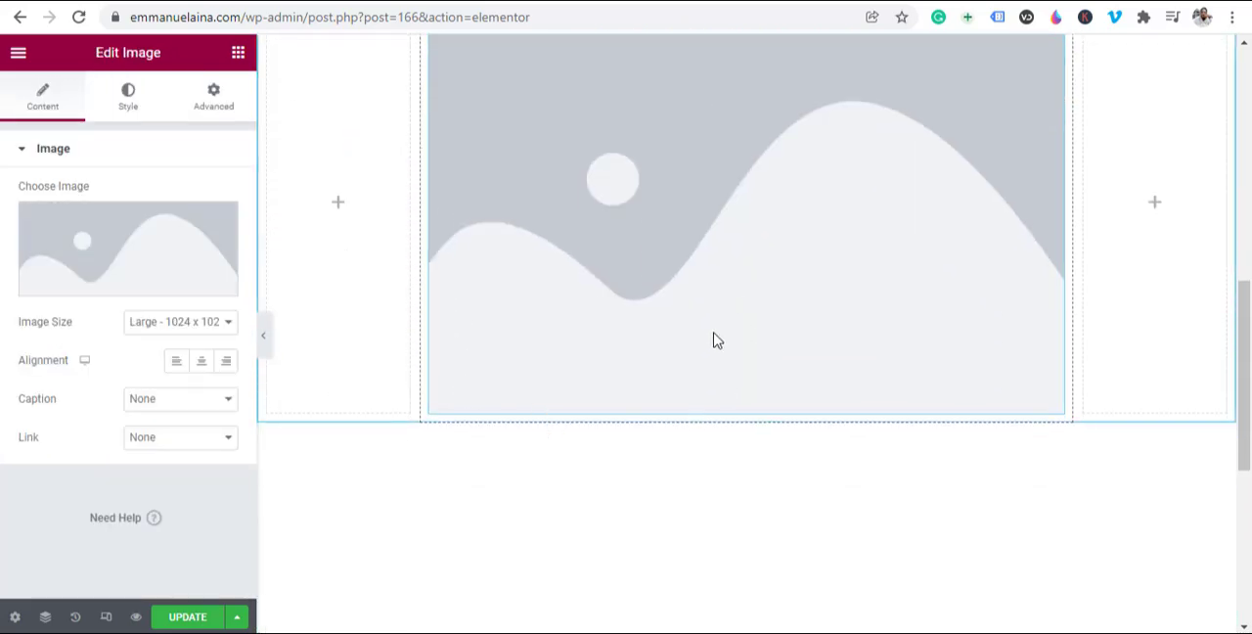
scroll(459, 283, "up", 1)
scroll(865, 381, "up", 3)
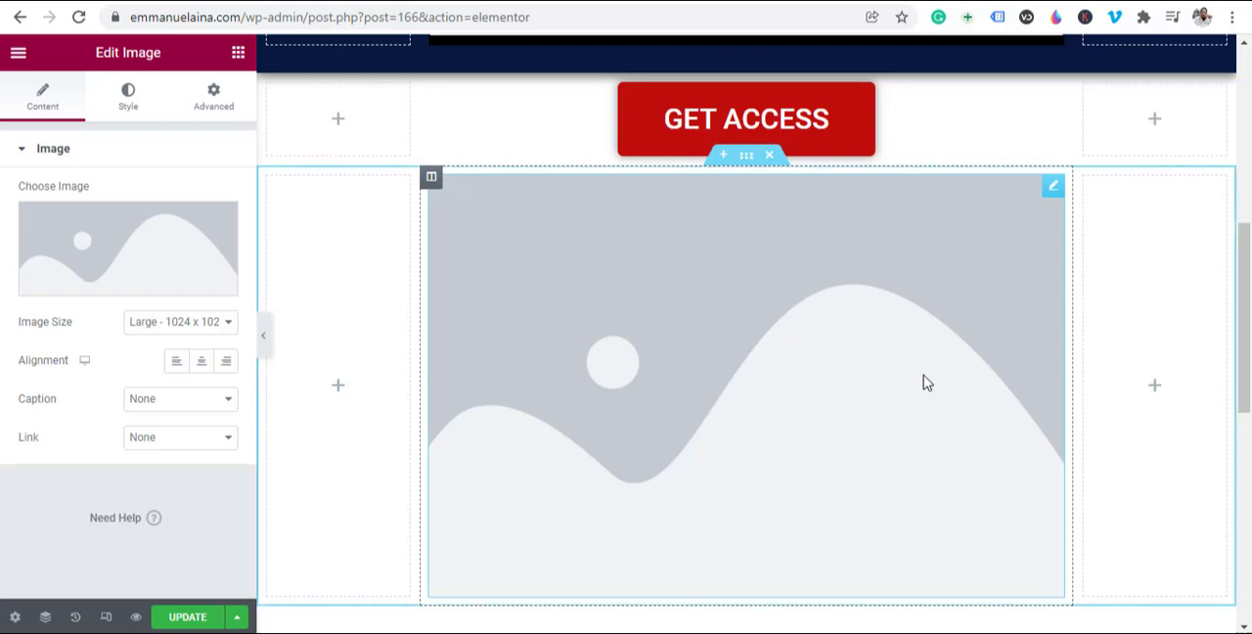
scroll(816, 372, "down", 4)
scroll(685, 440, "up", 2)
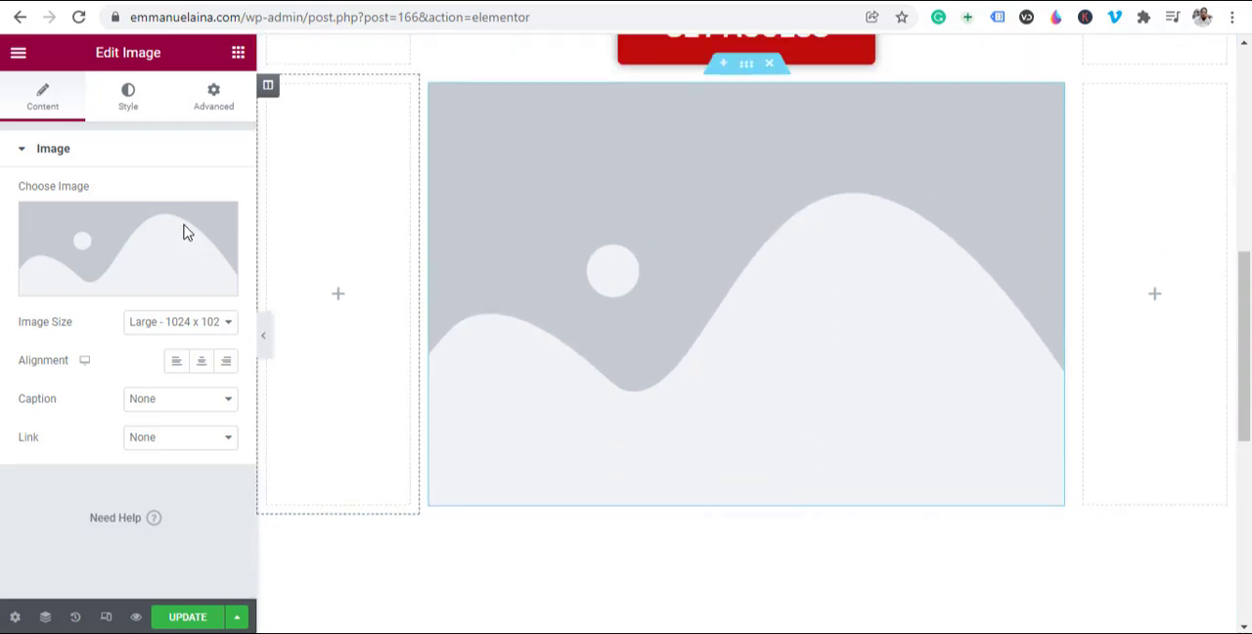
Step: Open the file upload for the Image widget and look through the Desktop's pictures
mouse_move(88, 251)
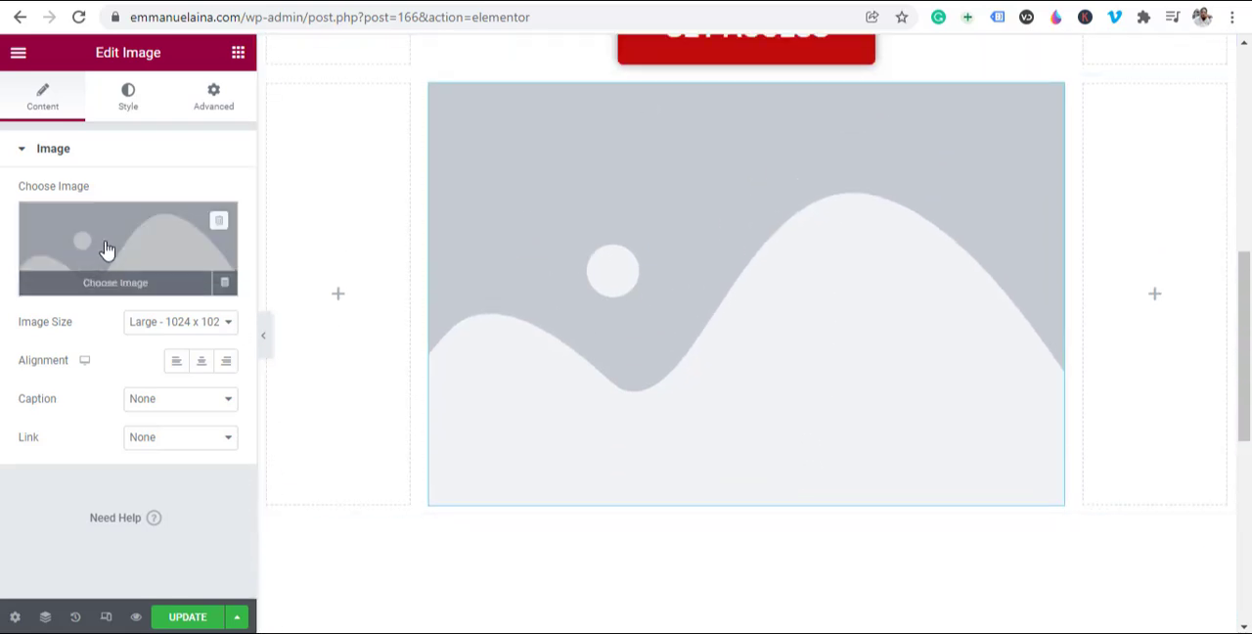
left_click(106, 250)
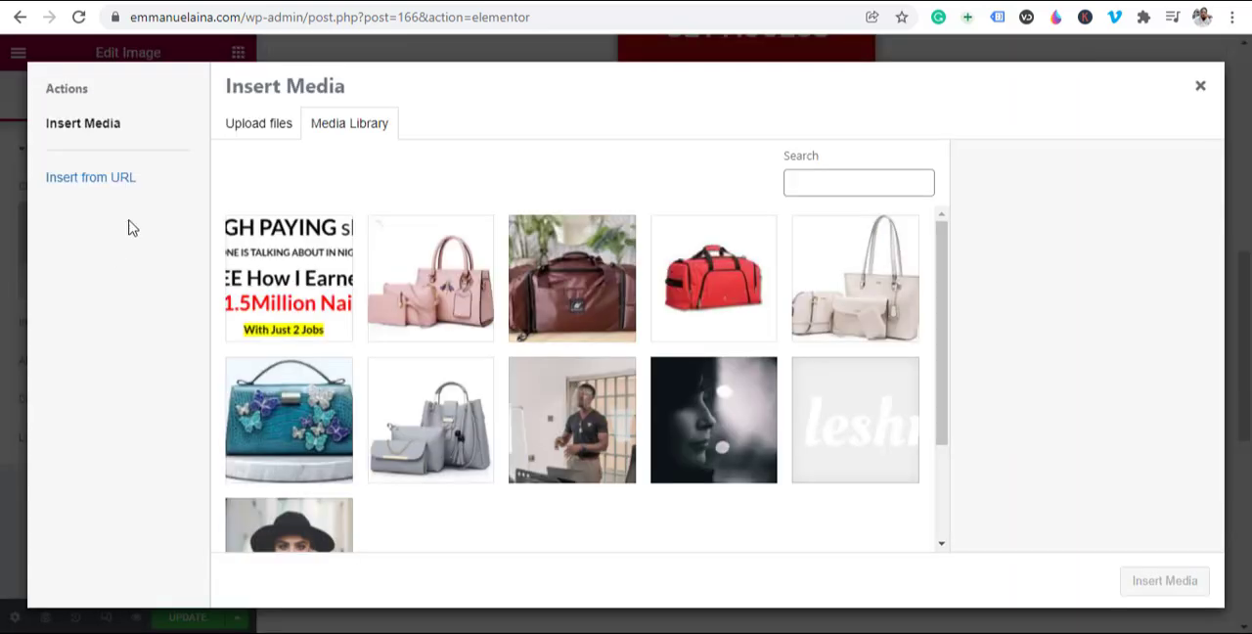
left_click(256, 129)
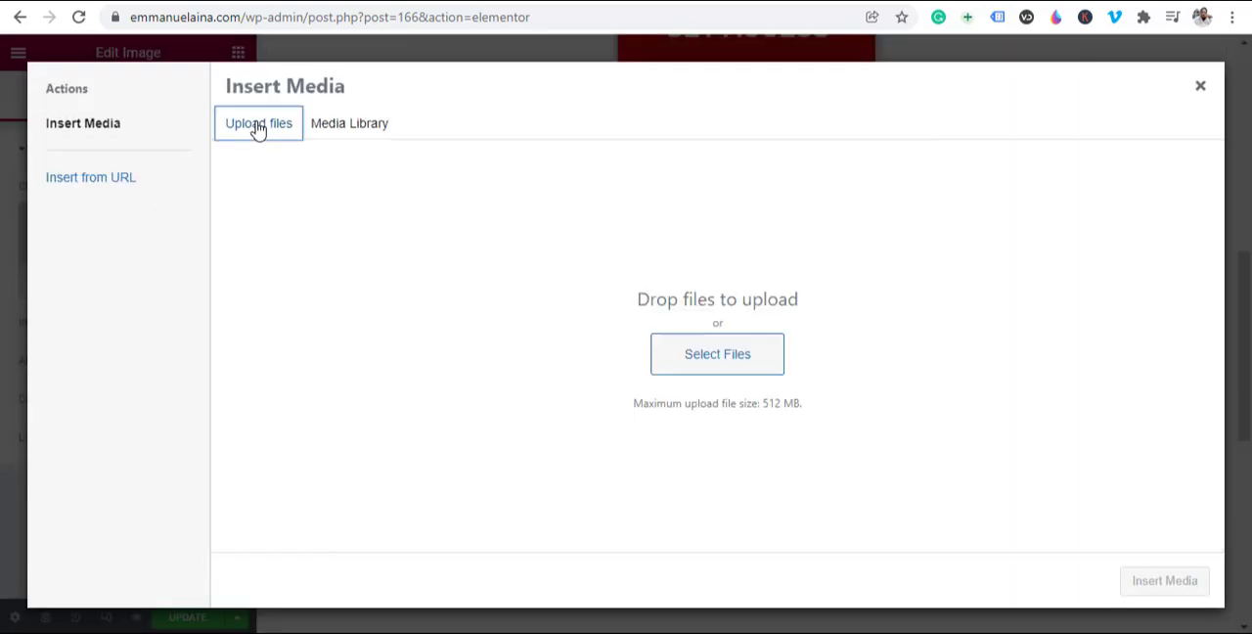
left_click(706, 364)
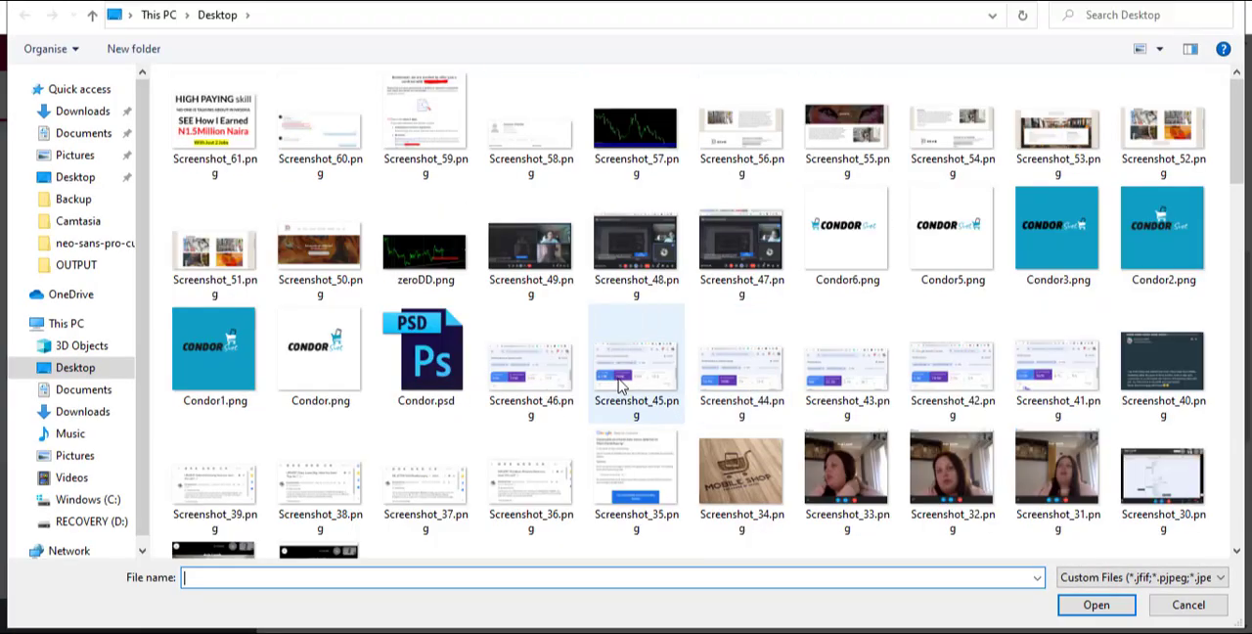
scroll(743, 284, "down", 5)
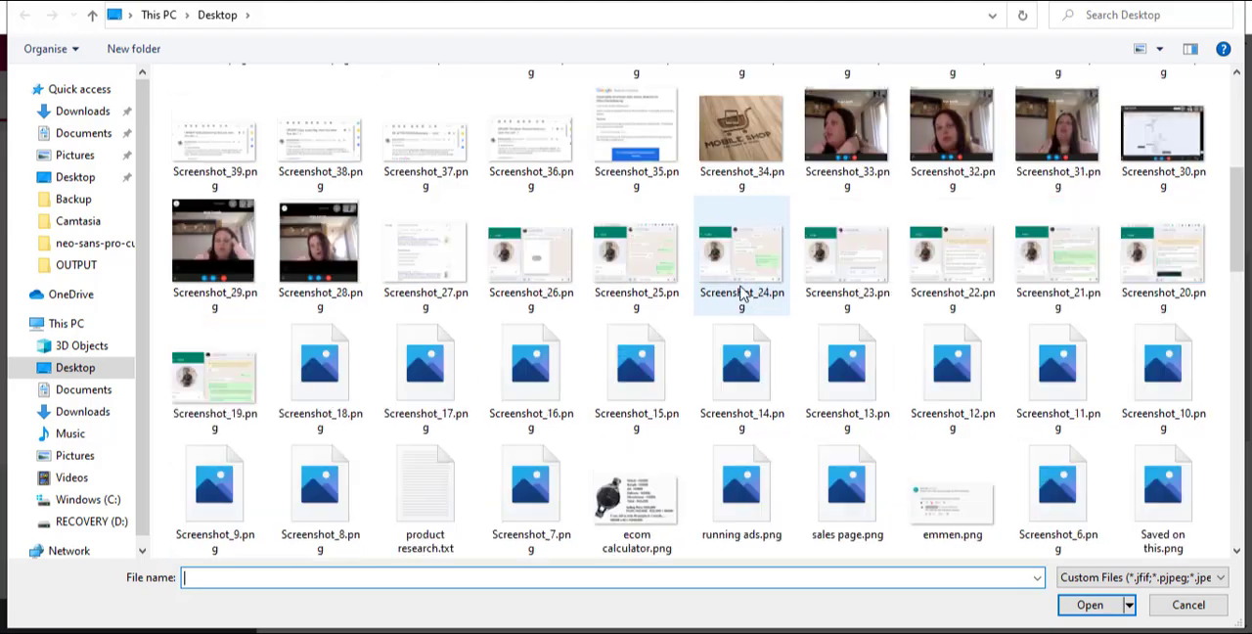
scroll(740, 303, "up", 5)
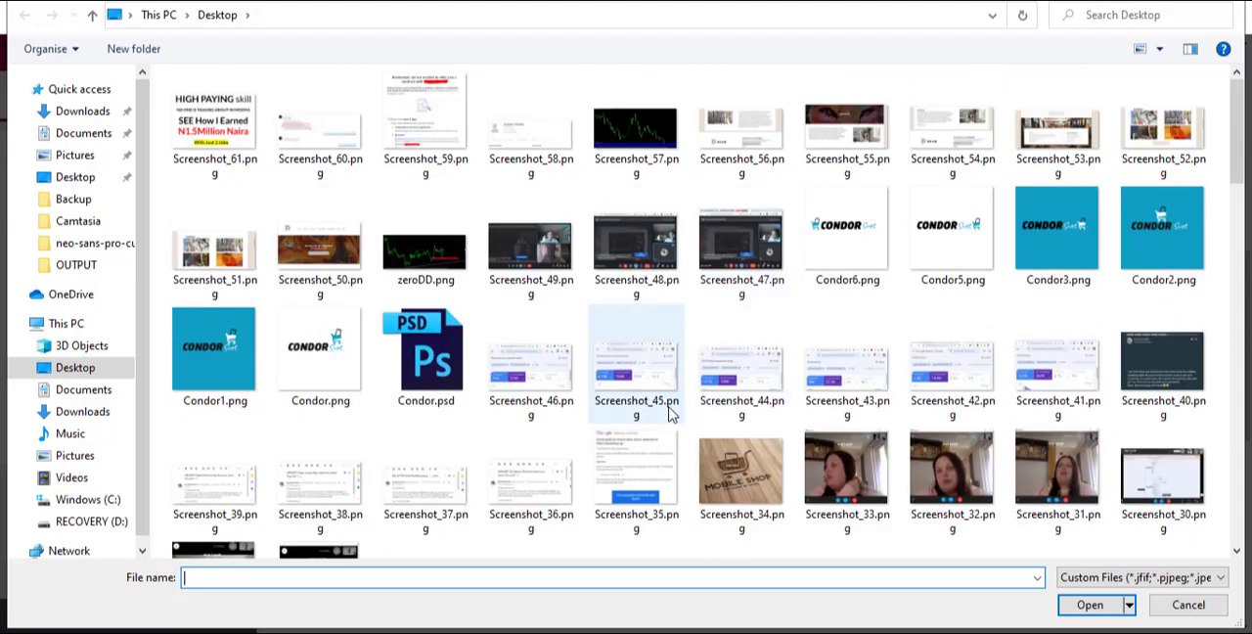
Step: Select Screenshot_41.png through Screenshot_46.png together as files for the upload
left_click(525, 384)
left_click(622, 376, "ctrl")
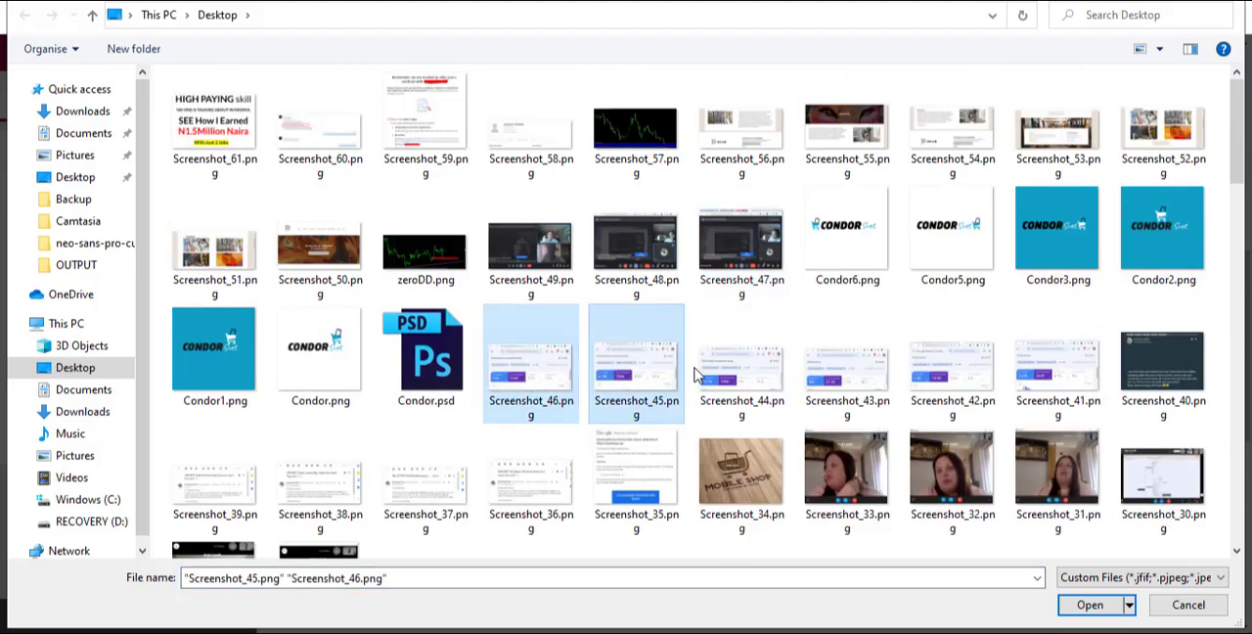
left_click(735, 381, "ctrl")
left_click(849, 384, "ctrl")
left_click(953, 376, "ctrl")
left_click(1056, 376, "ctrl")
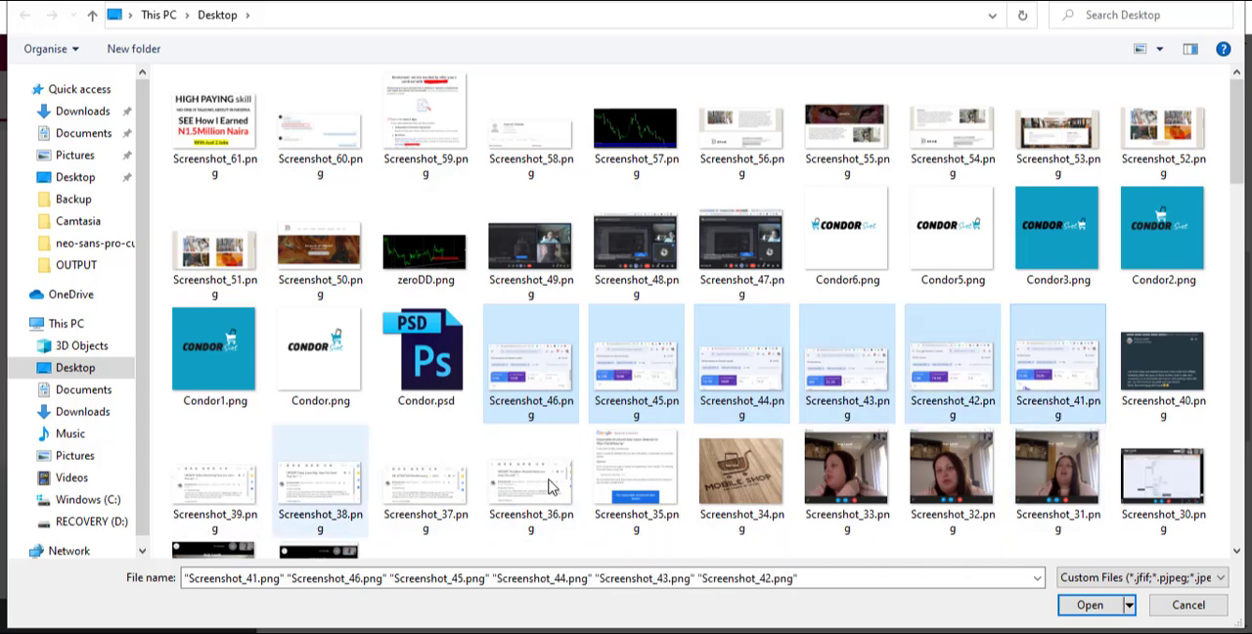
Step: Add Screenshot_36.png through Screenshot_39.png to the file selection
left_click(1237, 553)
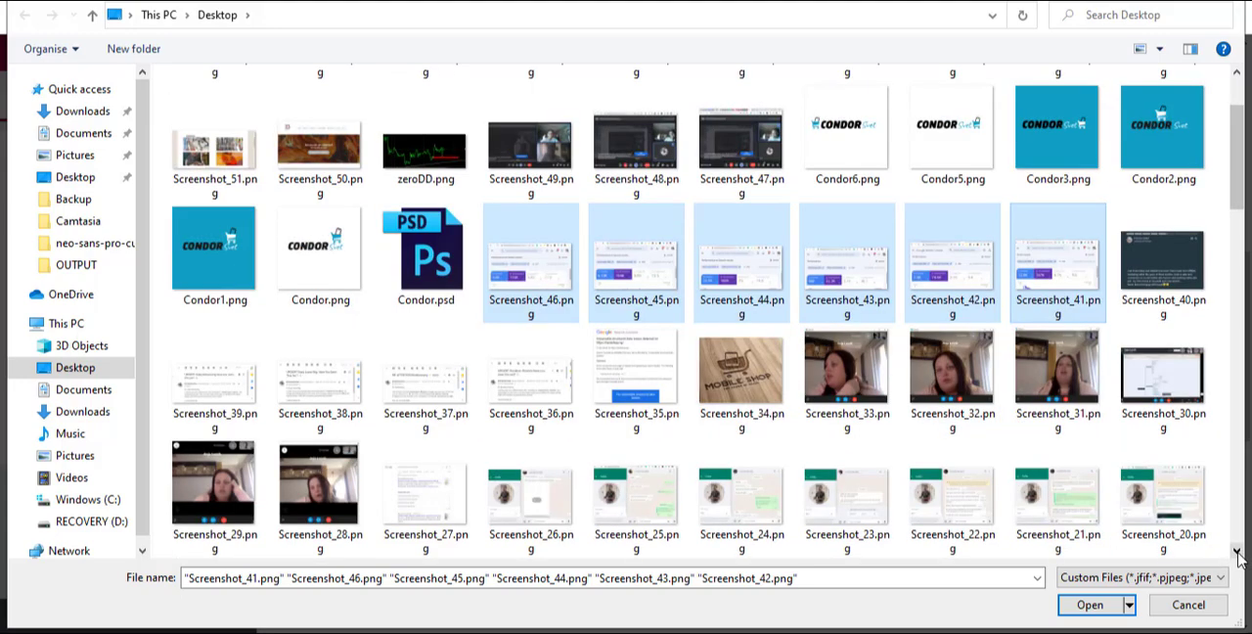
left_click(213, 396, "ctrl")
left_click(355, 390, "ctrl")
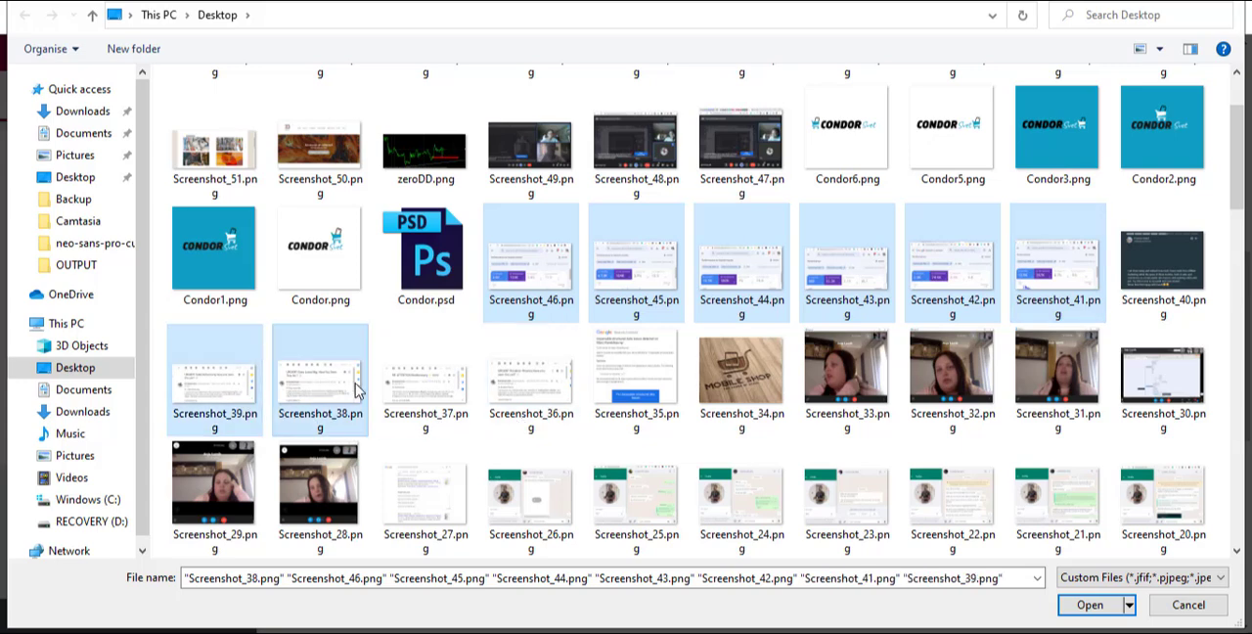
left_click(426, 382, "ctrl")
left_click(531, 382, "ctrl")
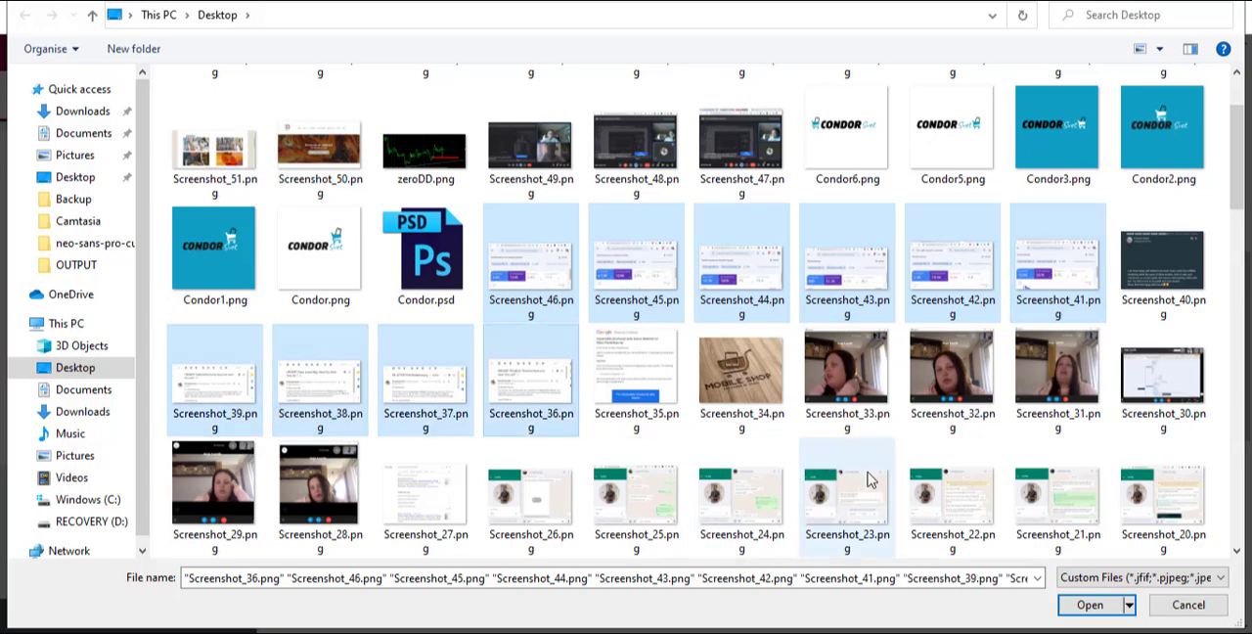
Step: Add the chat captures Screenshot_20.png through Screenshot_26.png to the file selection
left_click(1236, 554)
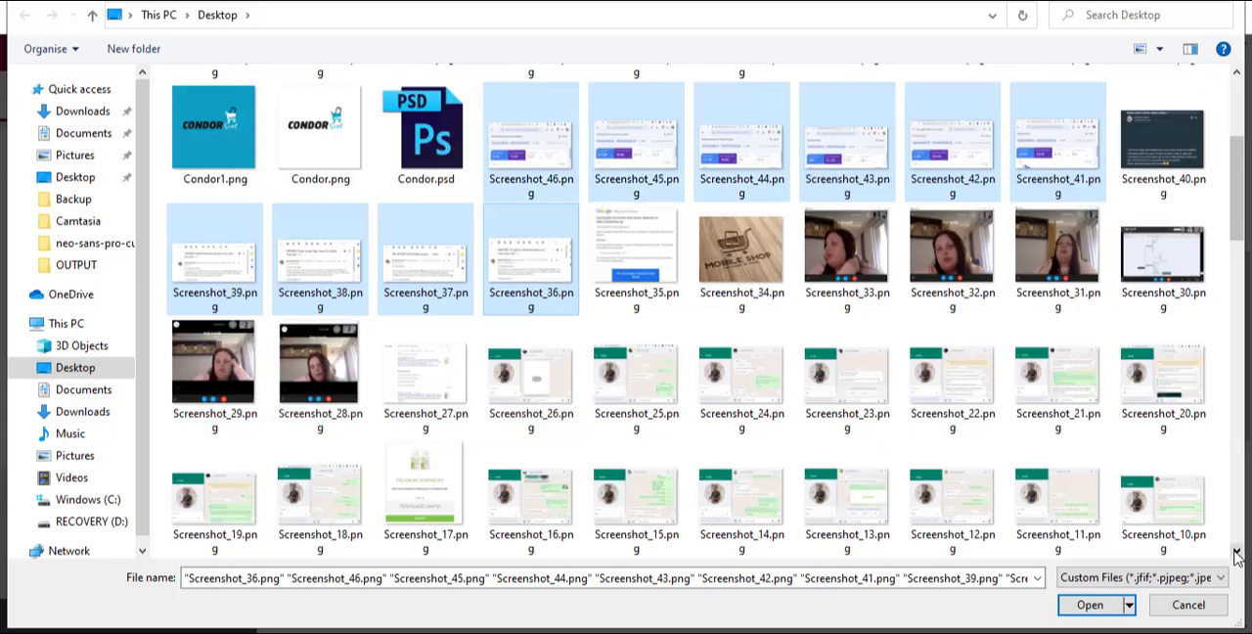
left_click(1236, 553)
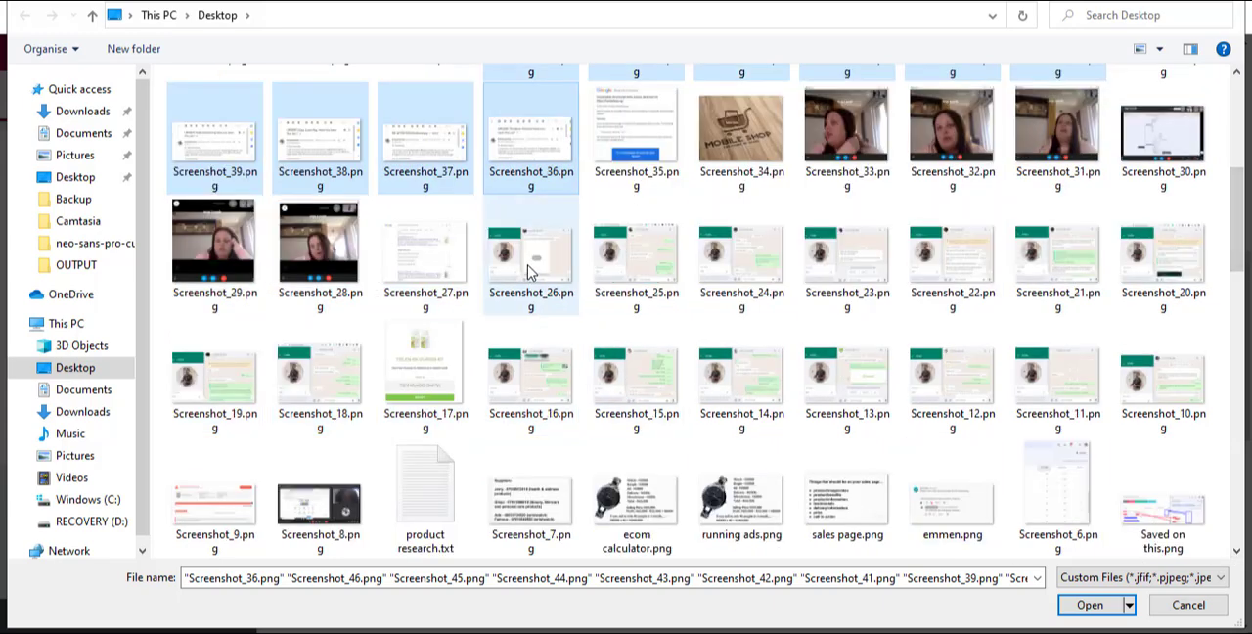
left_click(528, 276, "ctrl")
left_click(636, 269, "ctrl")
left_click(741, 269, "ctrl")
left_click(847, 269, "ctrl")
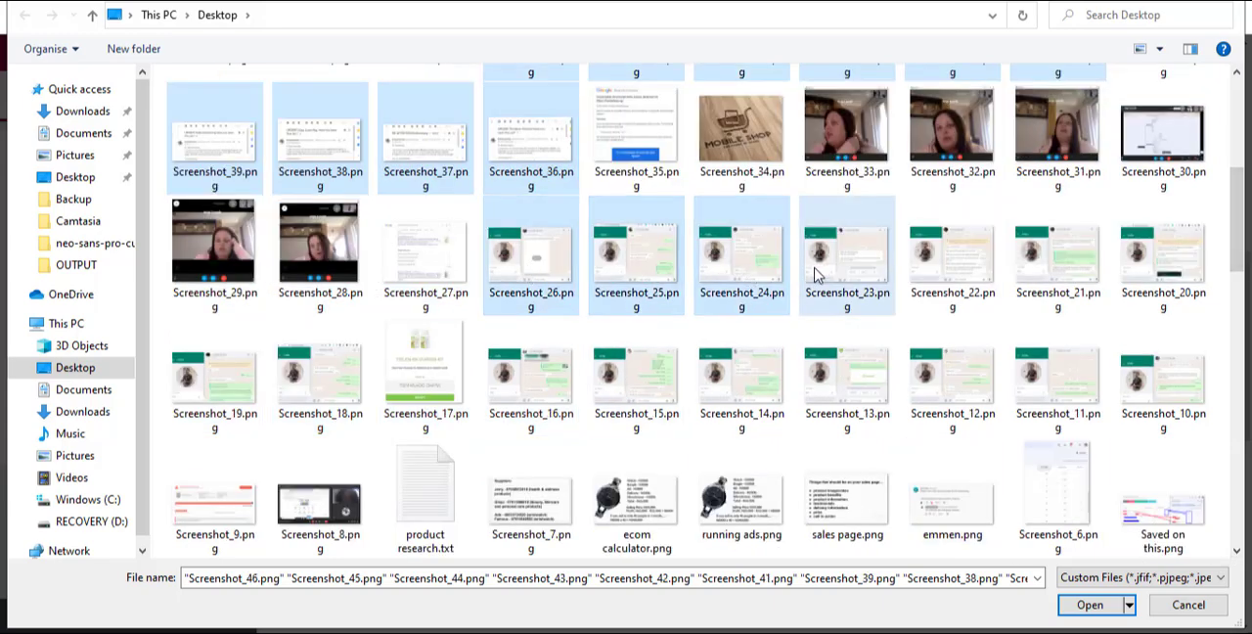
left_click(973, 277, "ctrl")
left_click(1048, 269, "ctrl")
left_click(1162, 269, "ctrl")
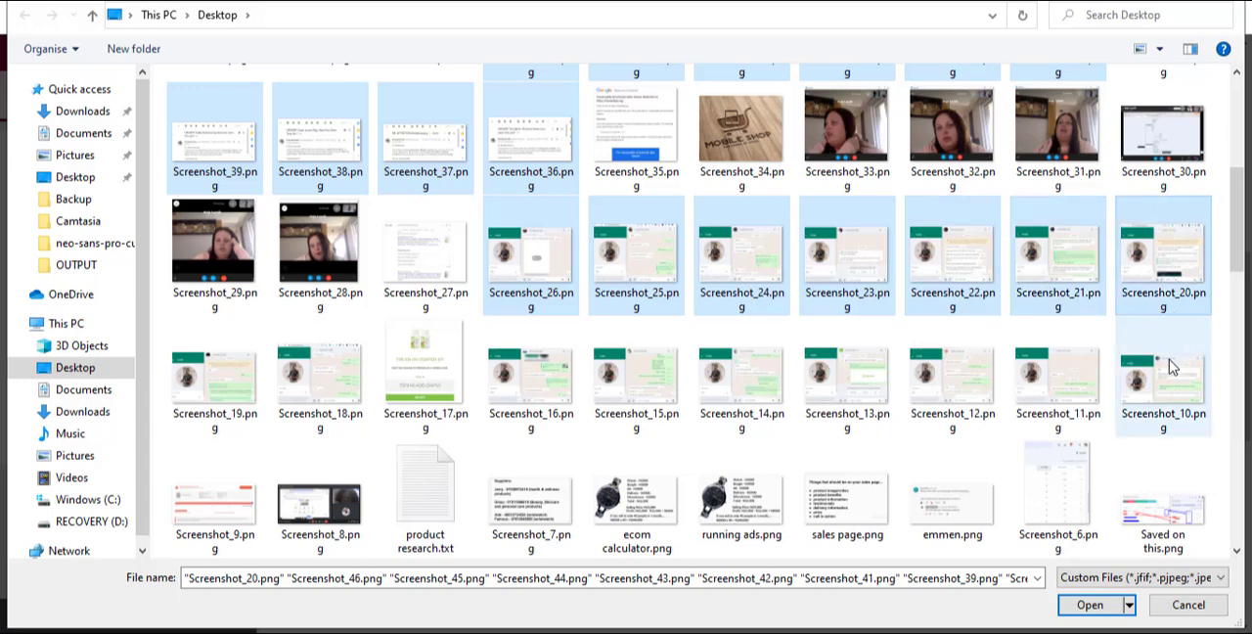
Step: Add Screenshot_10.png through Screenshot_16.png plus Screenshot_18.png and Screenshot_19.png to the selection, and upload all selected files
left_click(1169, 376, "ctrl")
left_click(1076, 384, "ctrl")
left_click(956, 386, "ctrl")
left_click(849, 382, "ctrl")
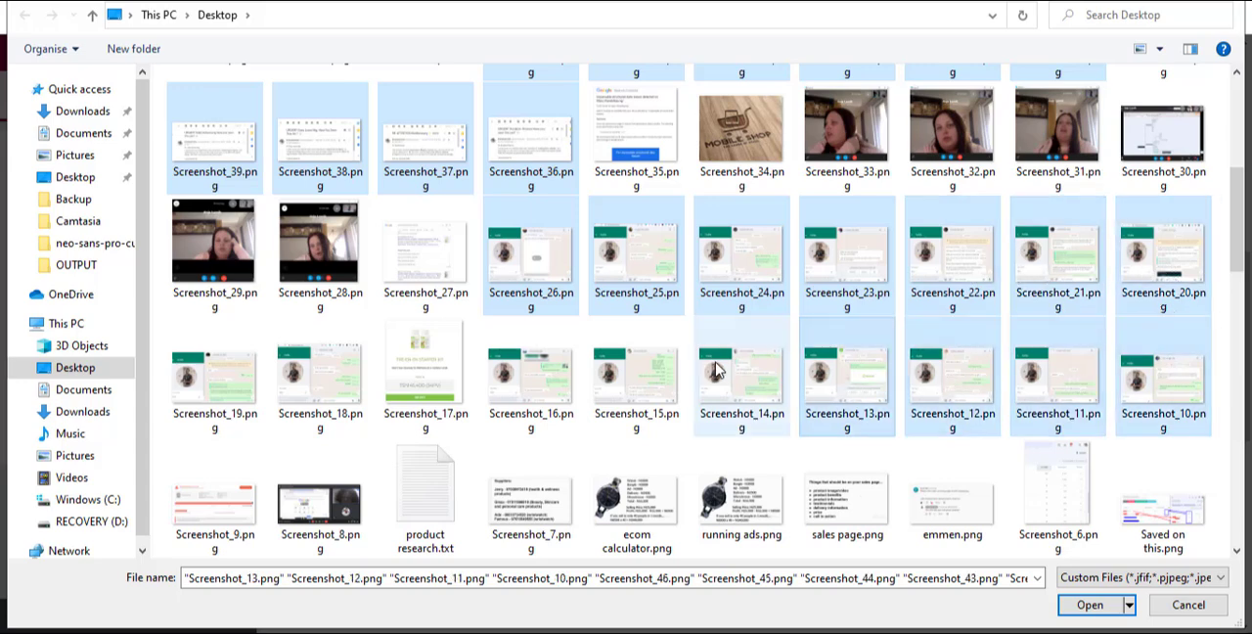
left_click(723, 372, "ctrl")
left_click(660, 377, "ctrl")
left_click(533, 377, "ctrl")
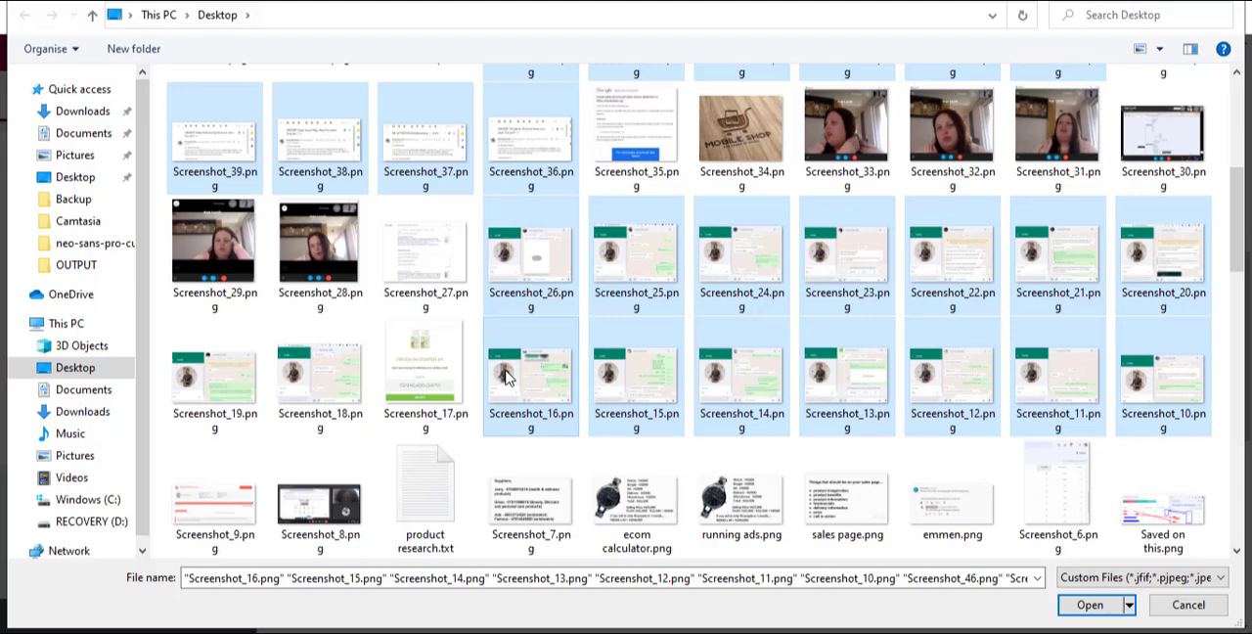
left_click(328, 376, "ctrl")
left_click(200, 391, "ctrl")
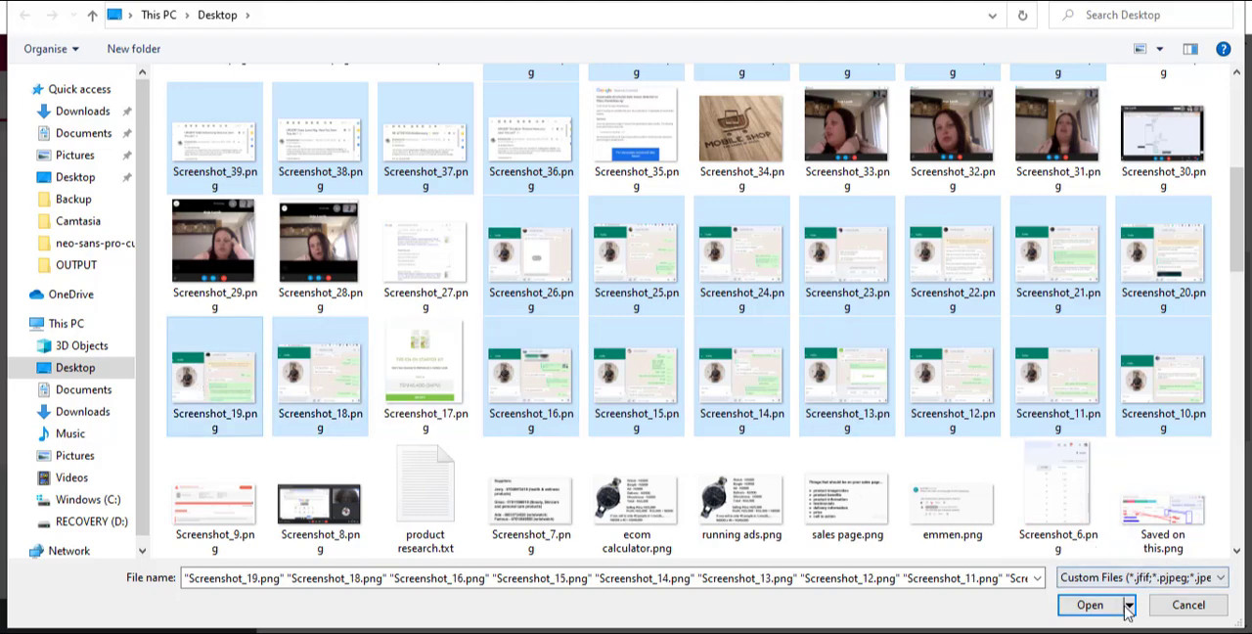
left_click(1089, 605)
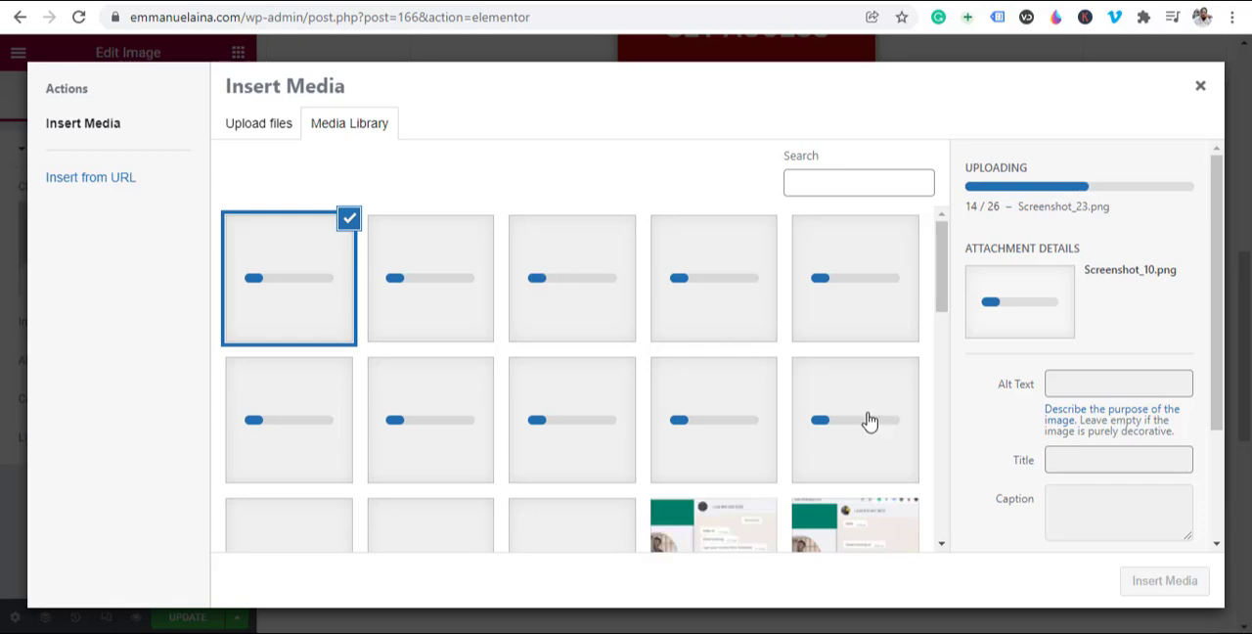
Step: Insert the chat image IMG_8213.jpg from the media library into the Image widget
left_click_drag(939, 298, 943, 379)
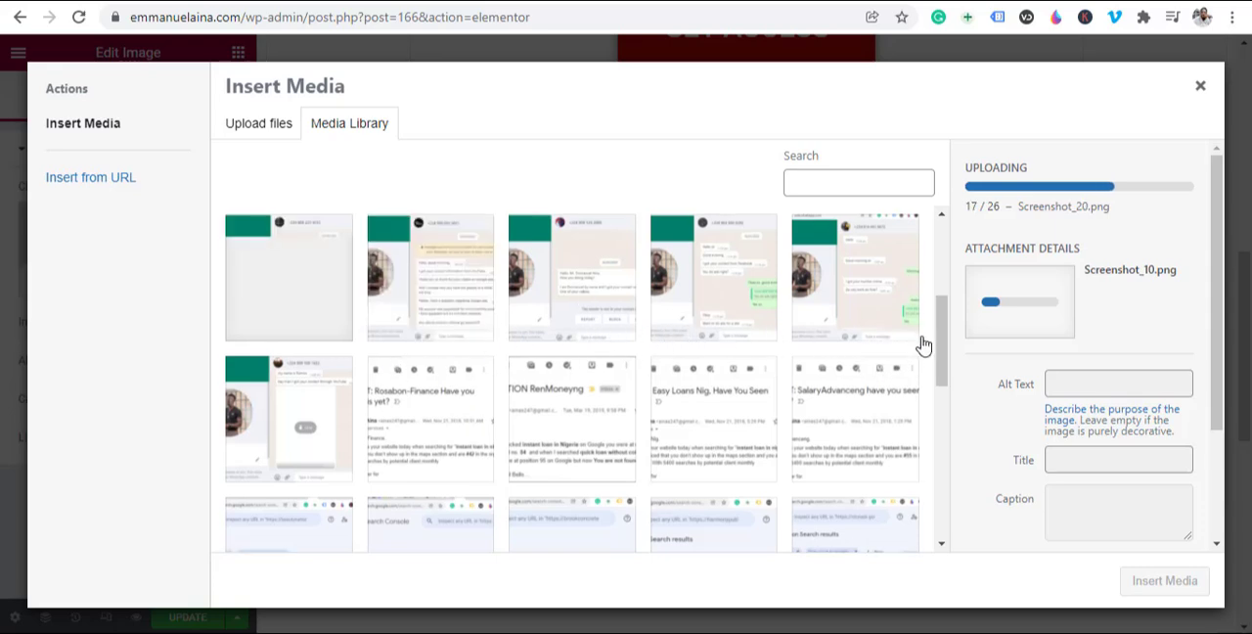
scroll(922, 344, "down", 1)
scroll(925, 394, "down", 2)
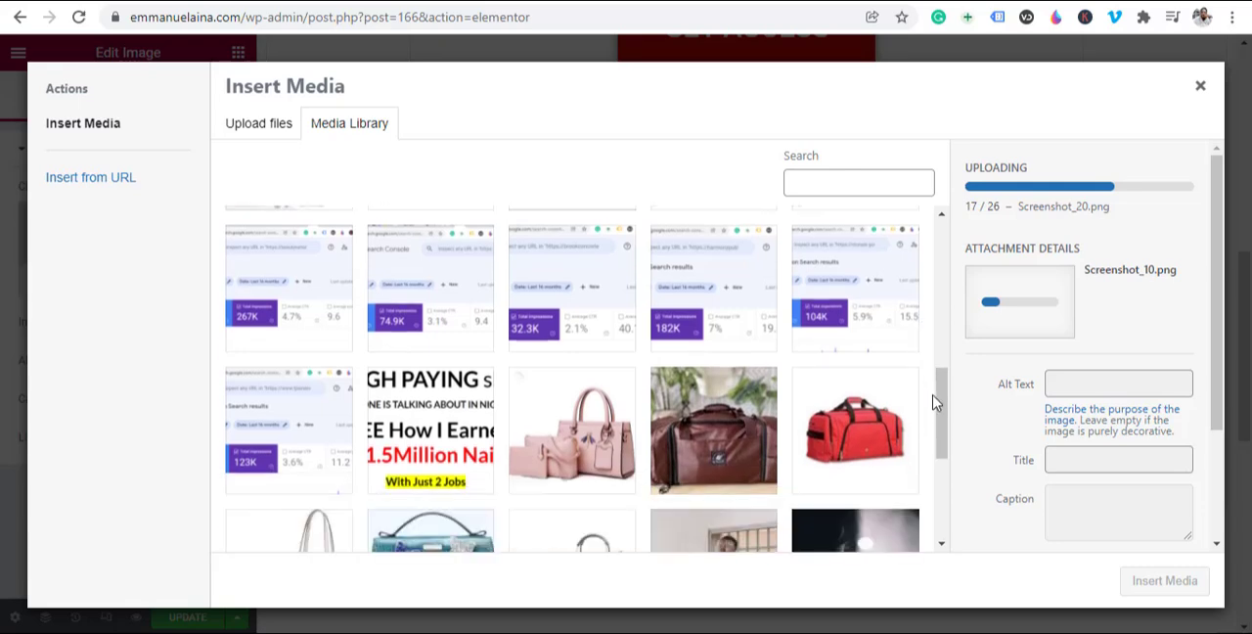
scroll(936, 399, "up", 3)
scroll(936, 398, "up", 2)
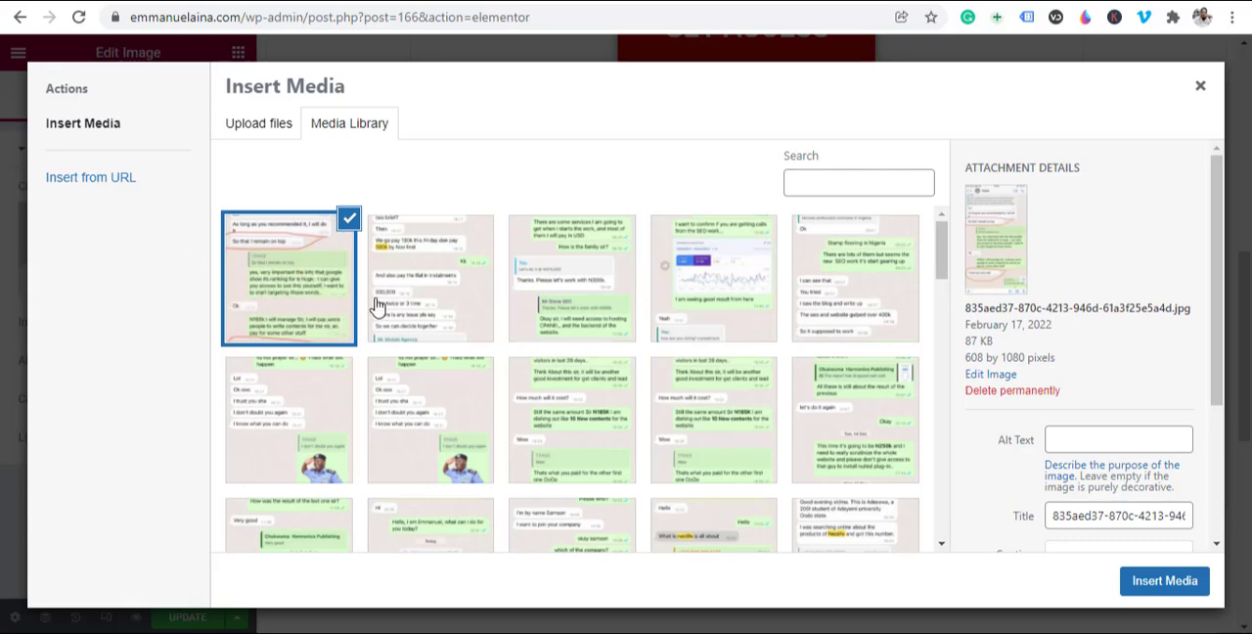
left_click(332, 266)
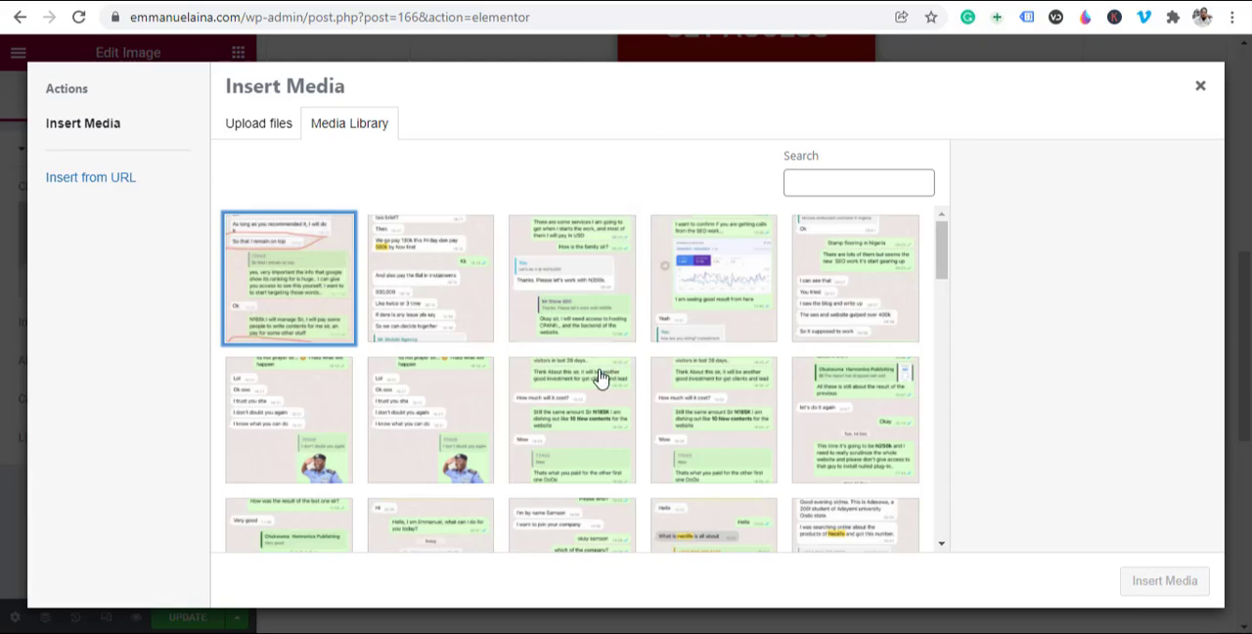
left_click(427, 268)
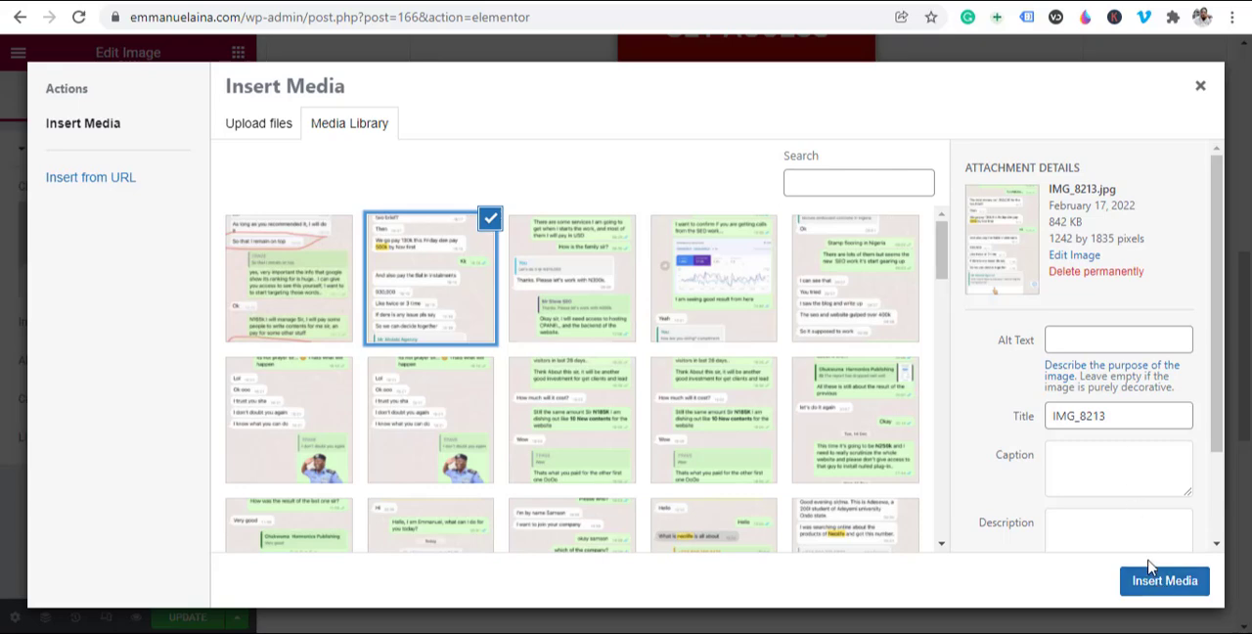
left_click(1151, 587)
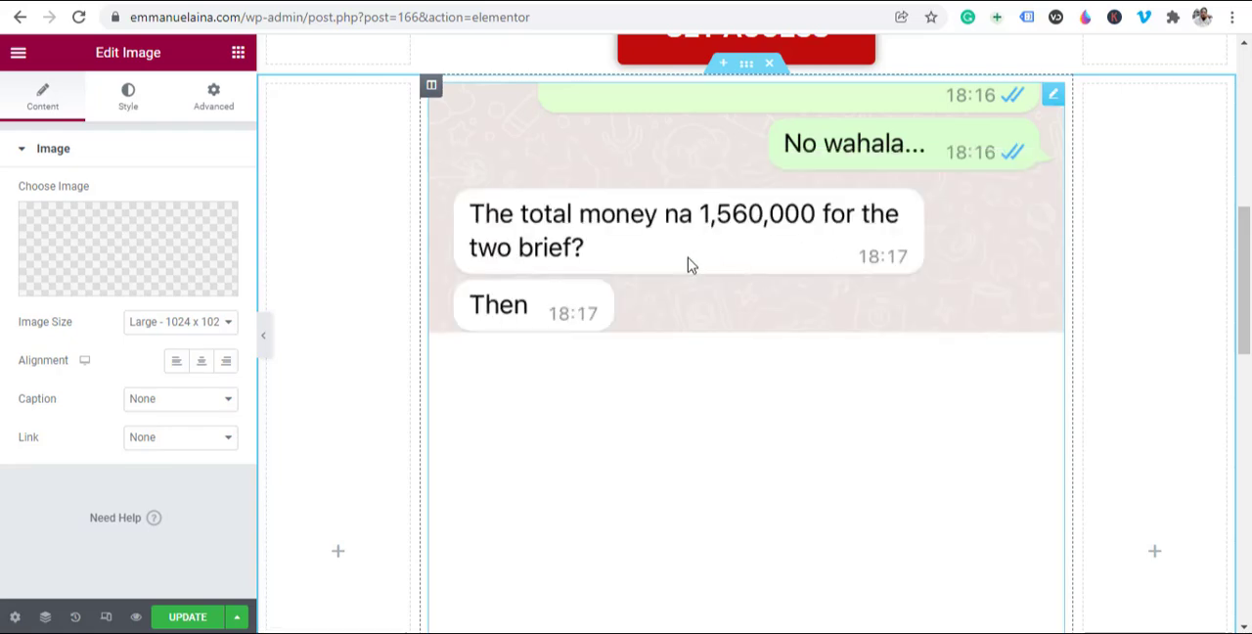
Step: Review the inserted chat image and how it sits beneath the video and the GET ACCESS button
scroll(704, 284, "up", 3)
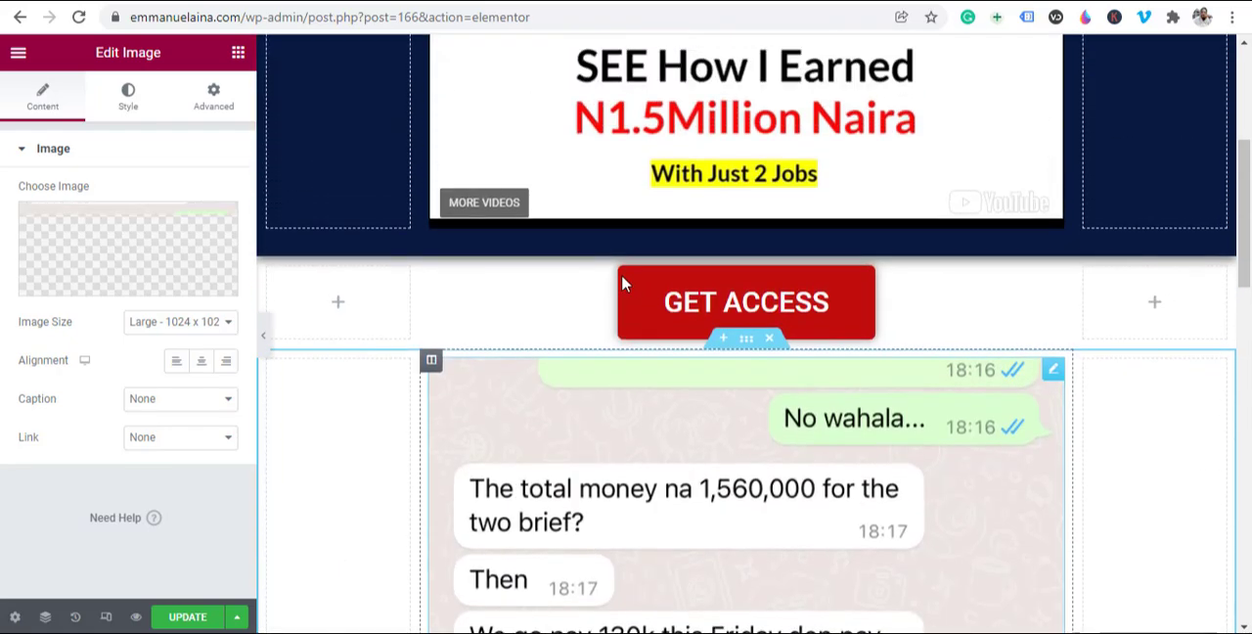
scroll(622, 283, "down", 4)
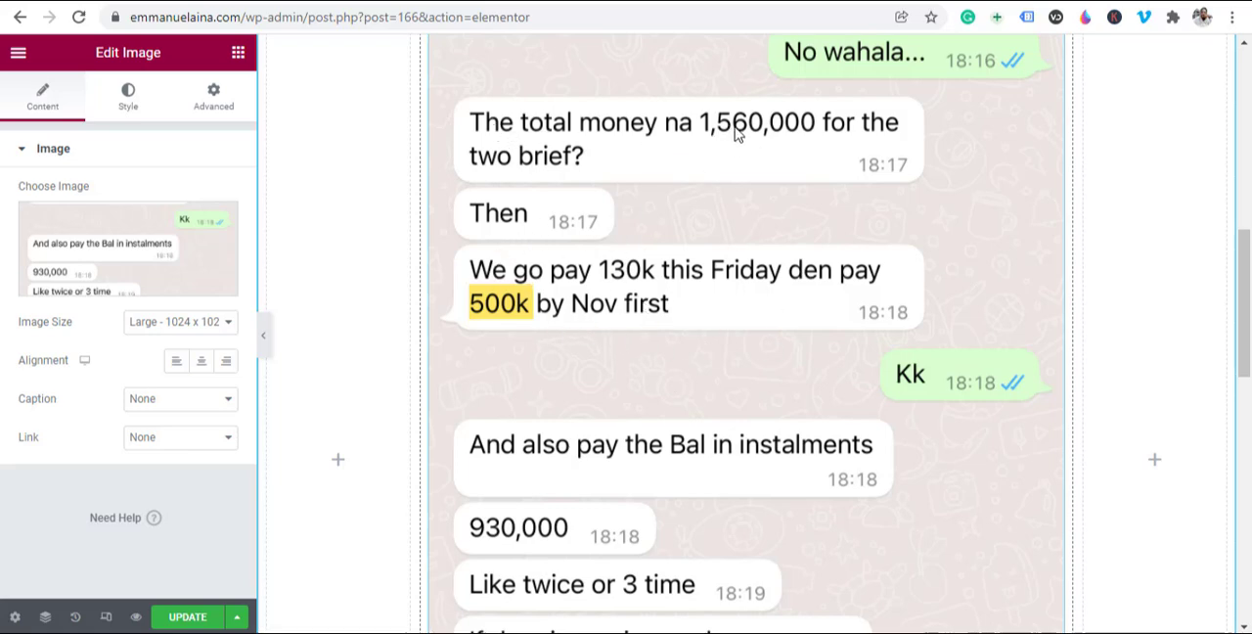
scroll(738, 134, "up", 7)
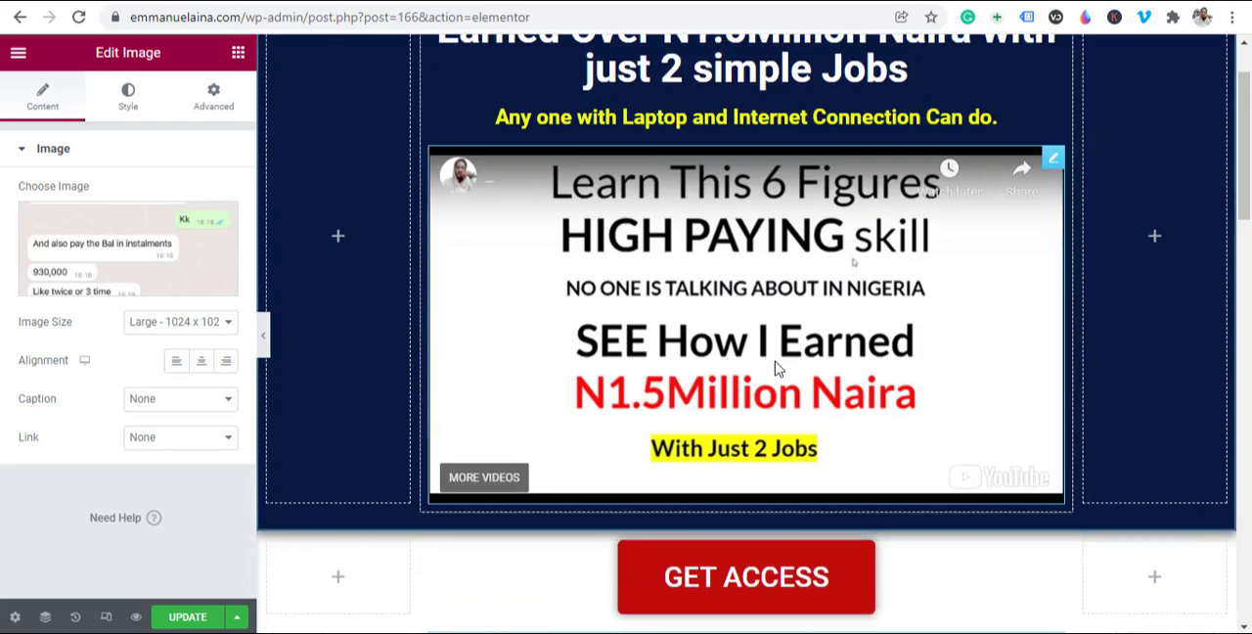
scroll(675, 370, "down", 3)
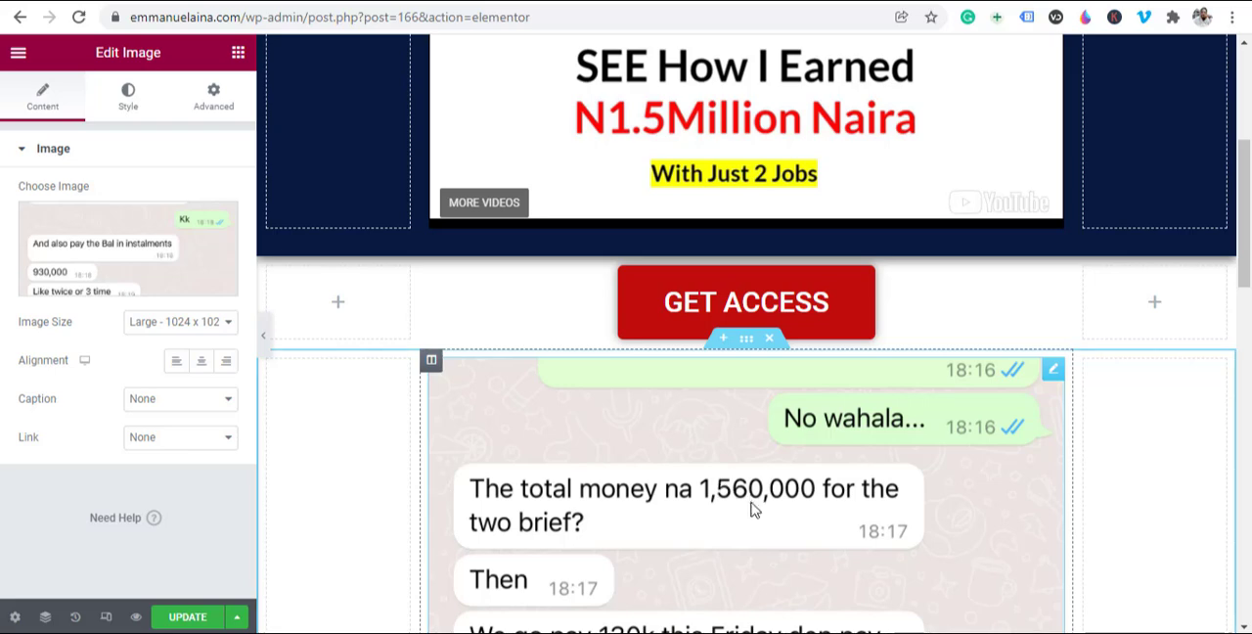
scroll(753, 507, "down", 2)
scroll(702, 410, "up", 2)
scroll(700, 362, "down", 3)
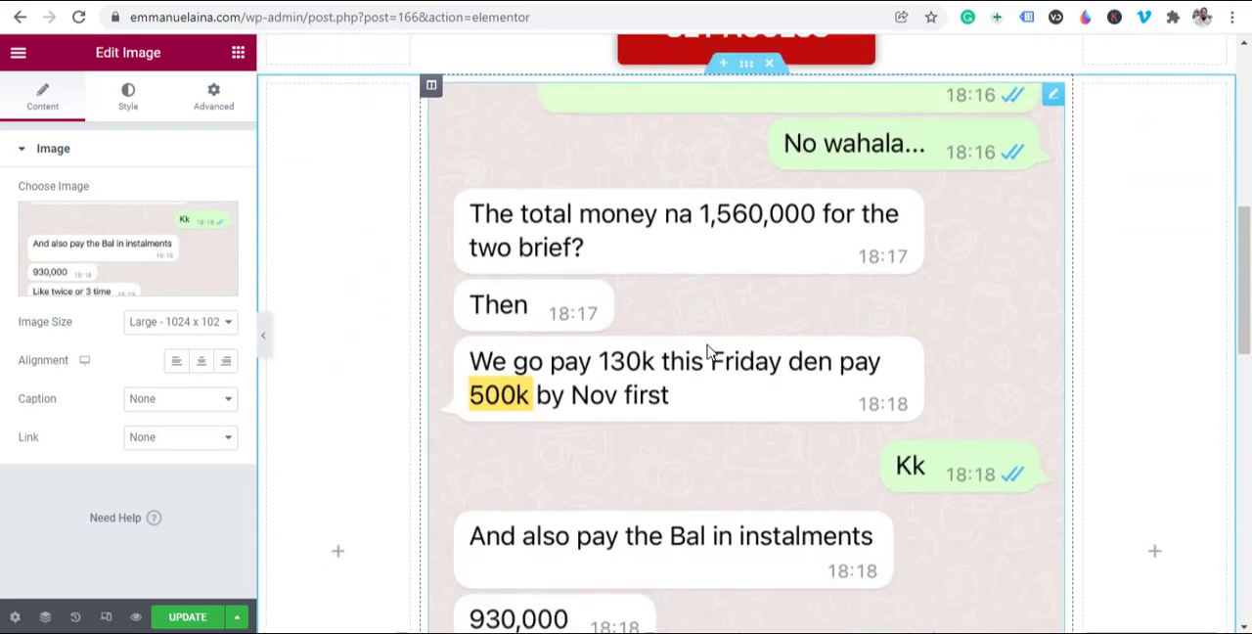
Step: Add a three-column section with a wide middle column below the chat image, and place an Image widget in its middle column
scroll(713, 289, "down", 7)
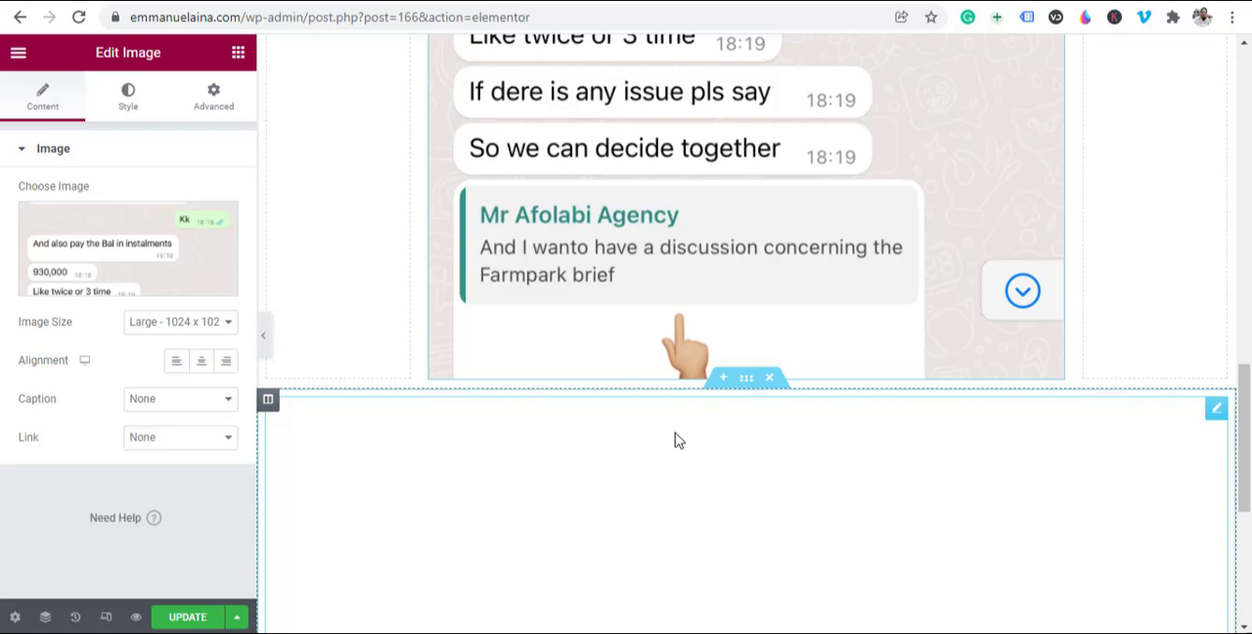
left_click(723, 386)
left_click(724, 473)
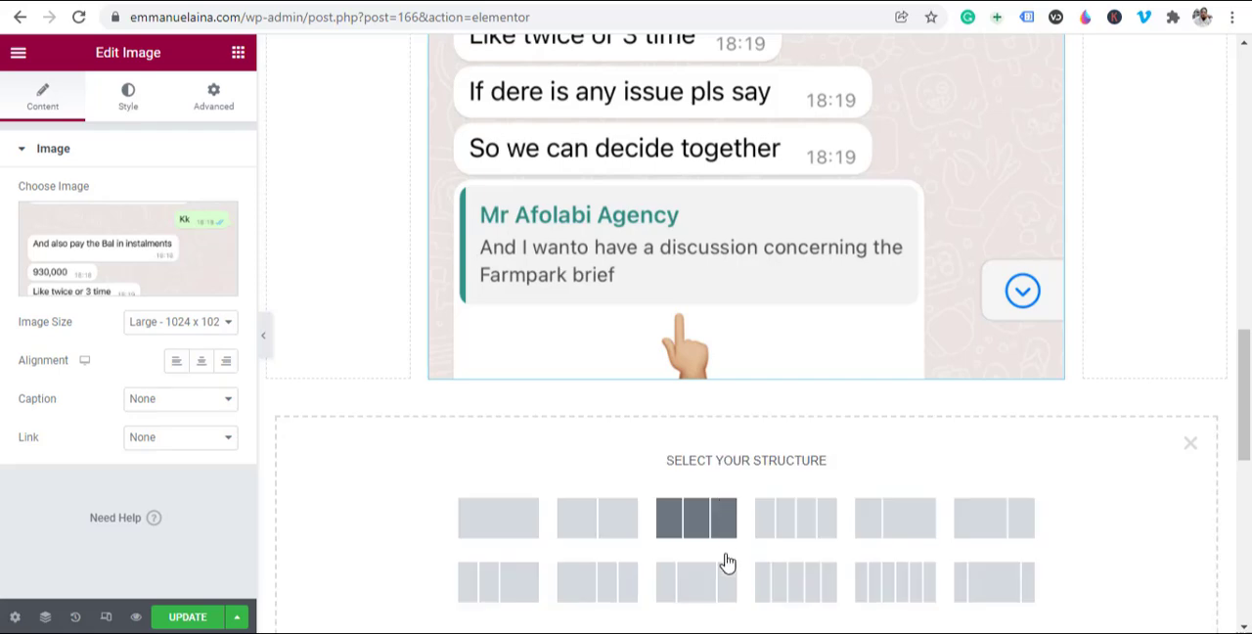
scroll(981, 528, "down", 1)
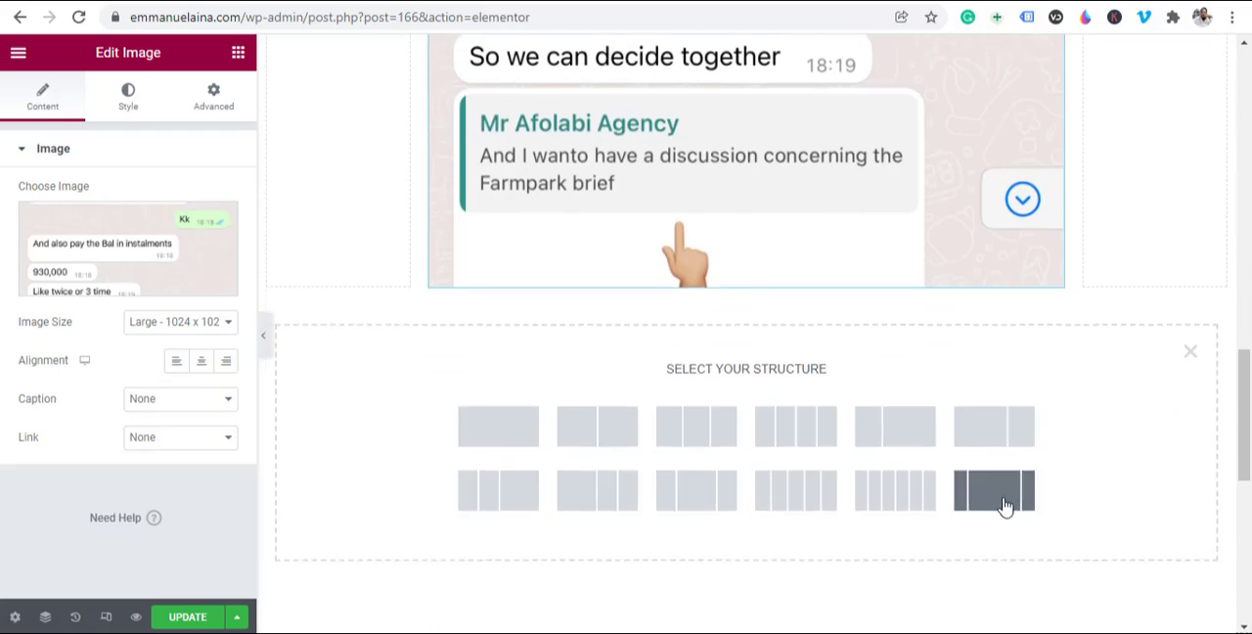
left_click(1007, 509)
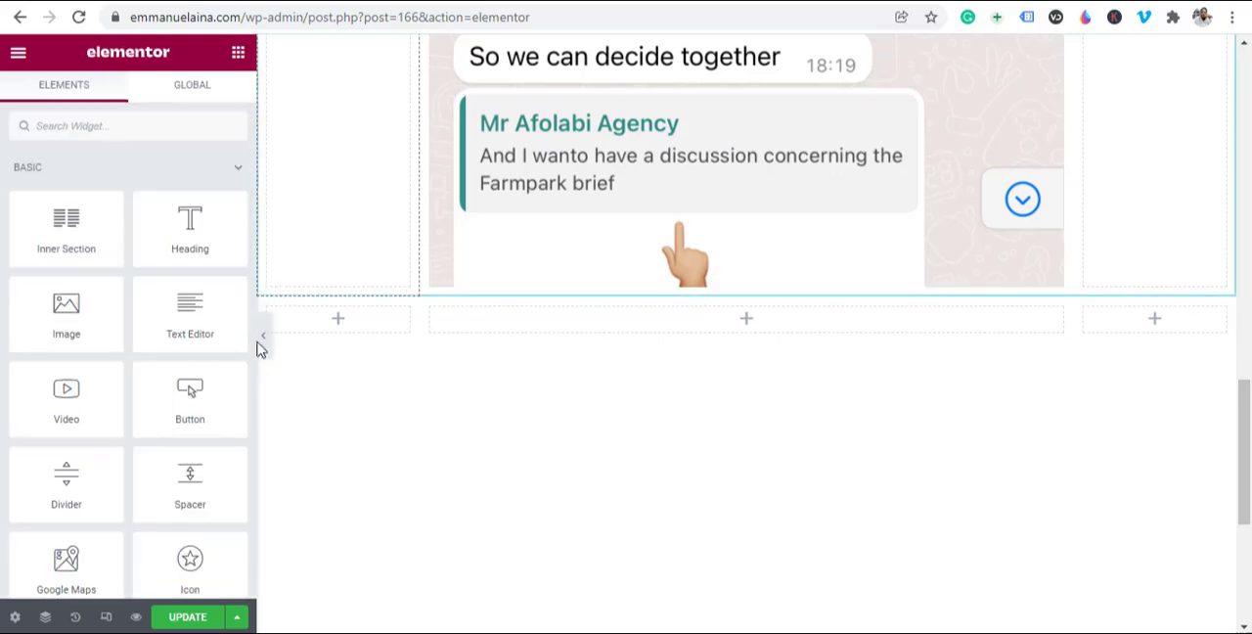
left_click_drag(65, 321, 761, 320)
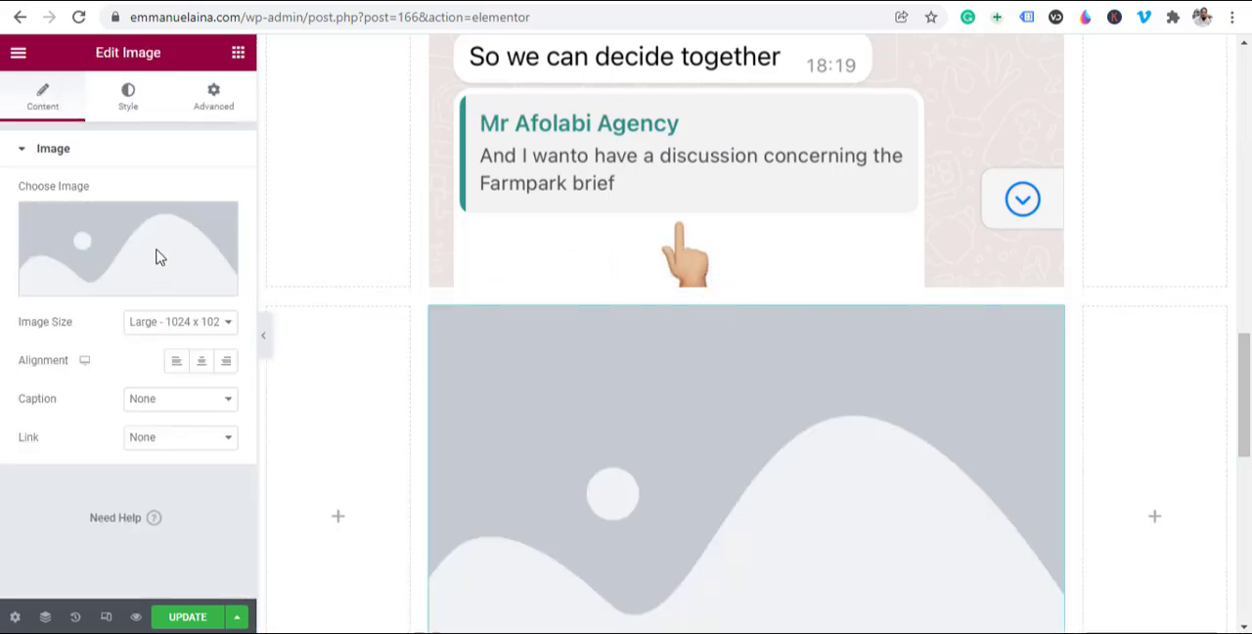
Step: Insert IMG_8214.png from the media library into the new Image widget
left_click(207, 268)
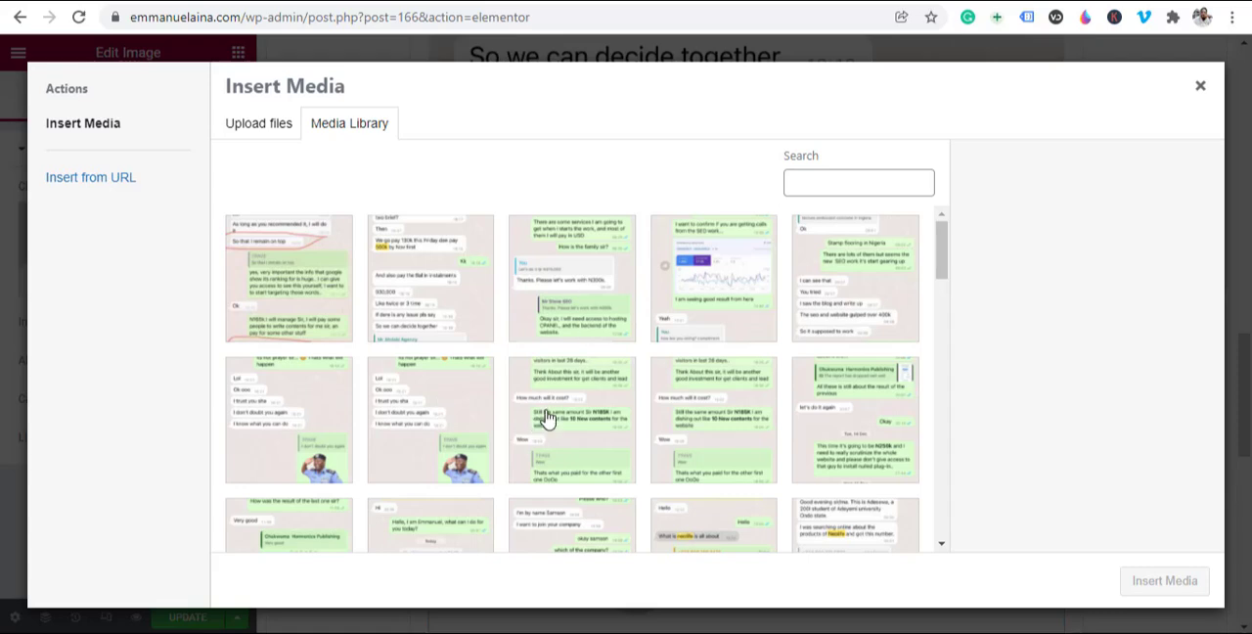
left_click(554, 296)
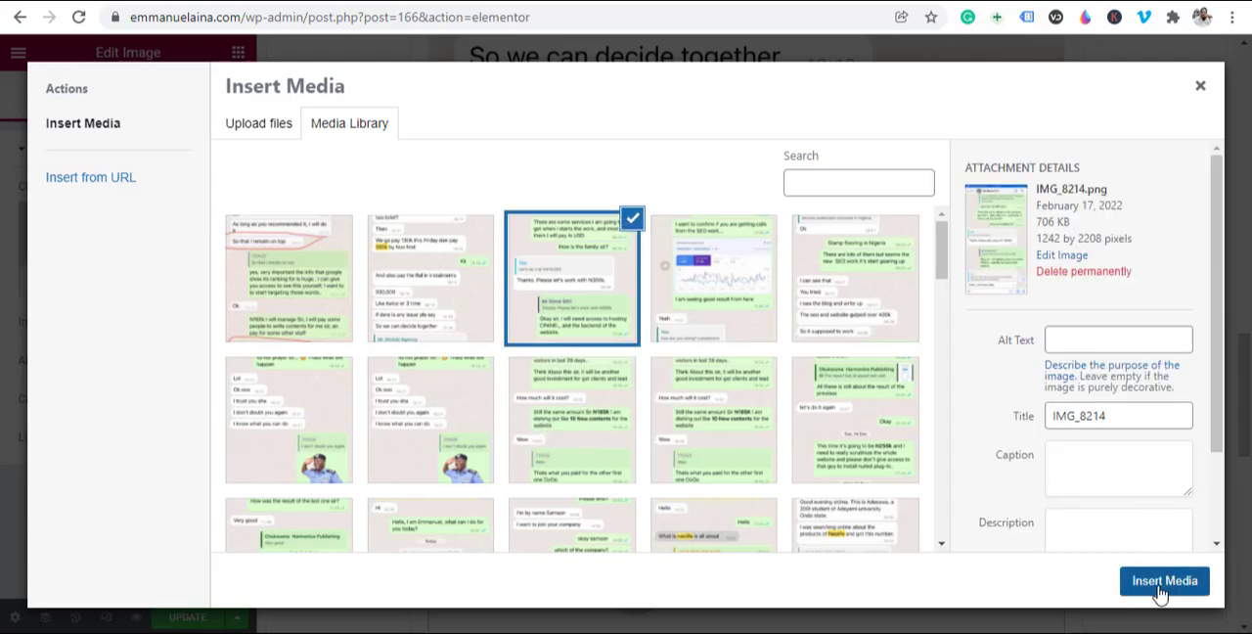
left_click(1159, 587)
scroll(703, 448, "down", 2)
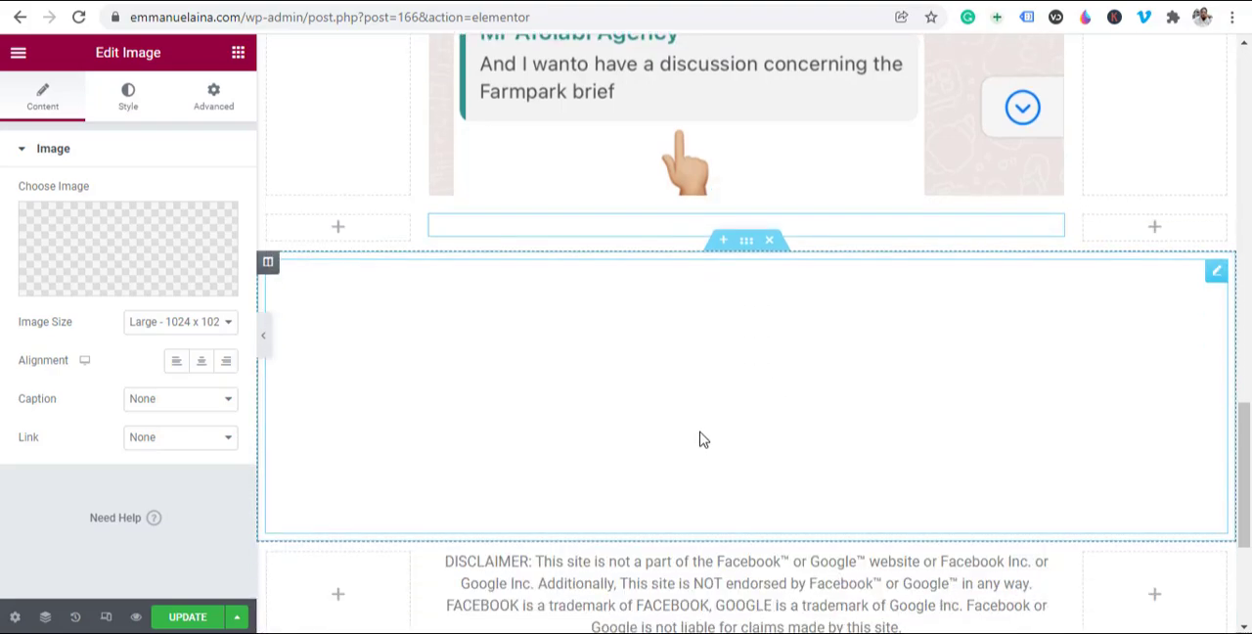
scroll(719, 369, "up", 5)
scroll(715, 369, "up", 7)
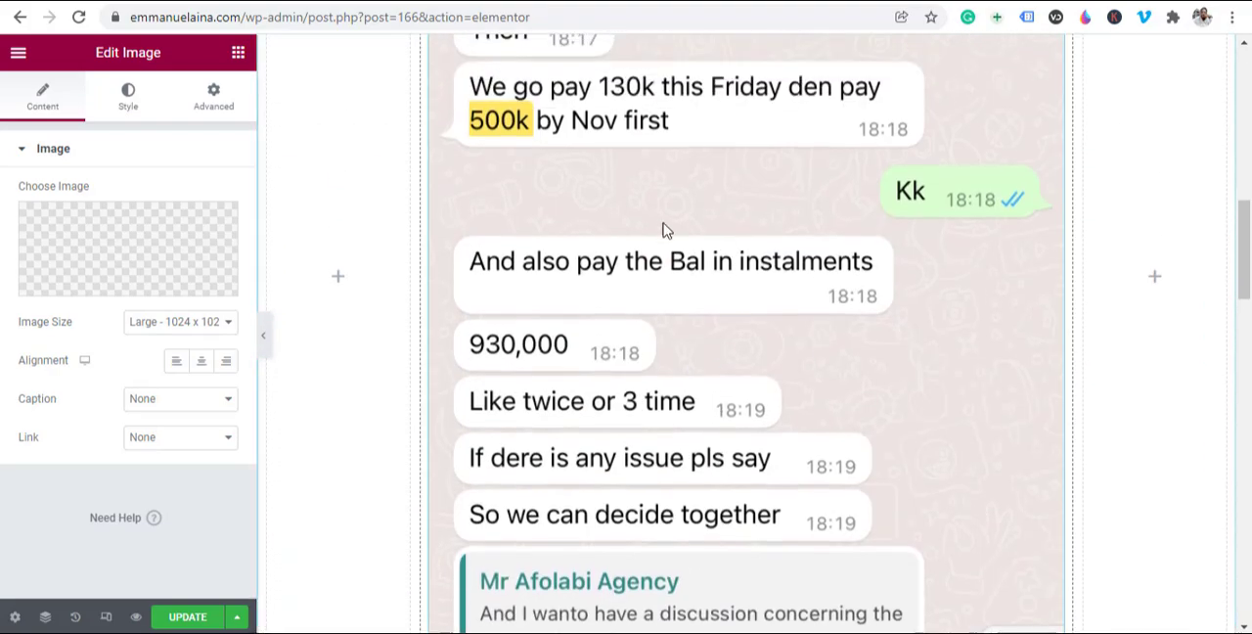
scroll(744, 352, "down", 8)
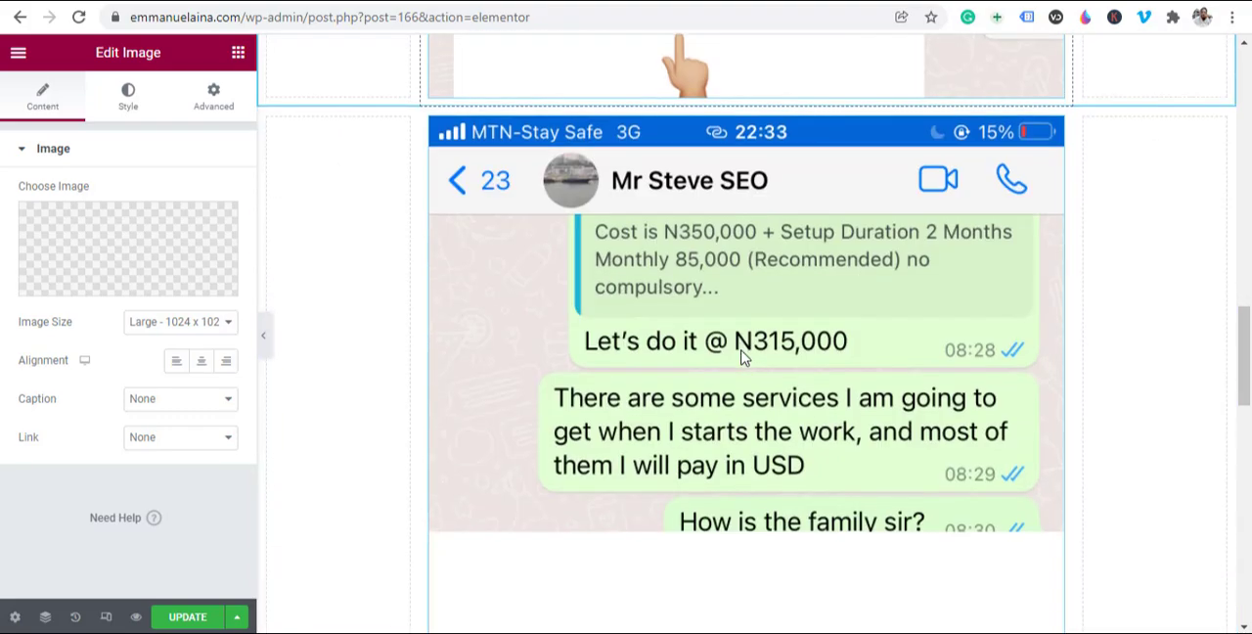
Step: Update the page with both chat images and open its preview
scroll(678, 433, "up", 8)
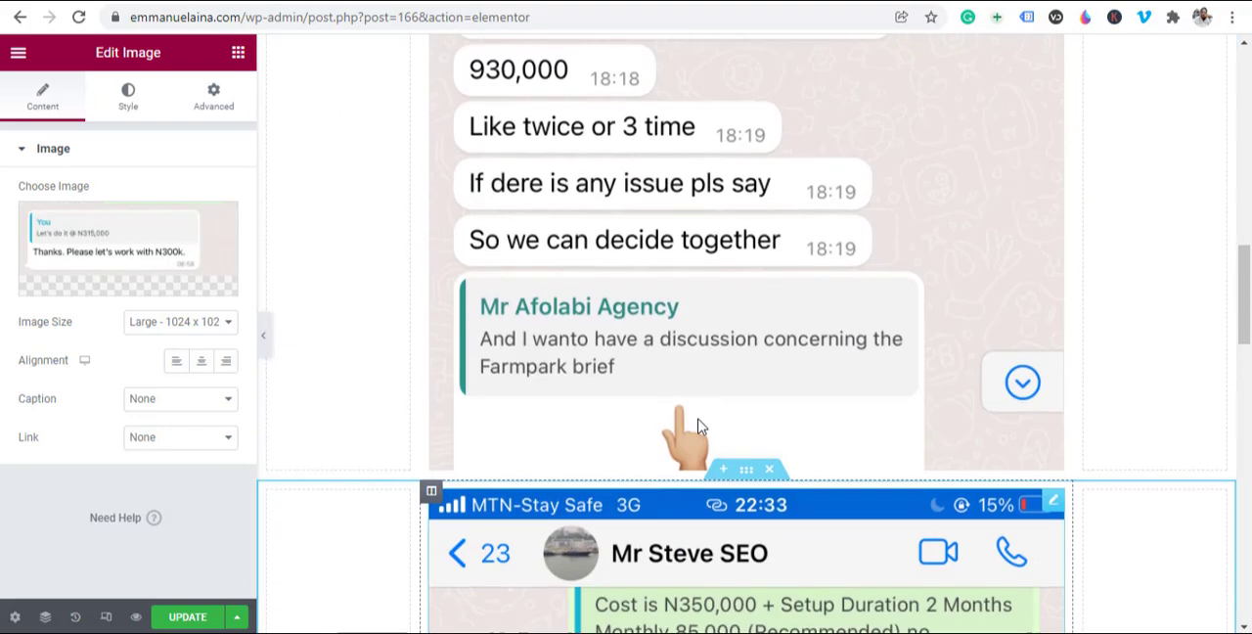
scroll(665, 445, "up", 3)
scroll(665, 445, "up", 4)
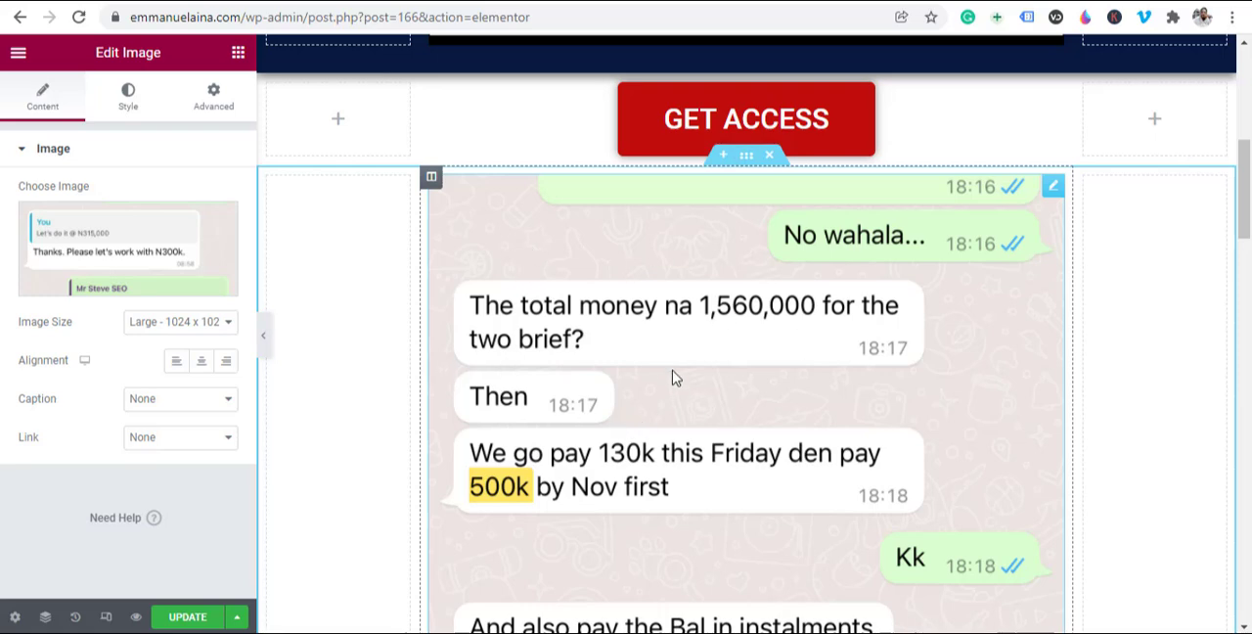
left_click(186, 617)
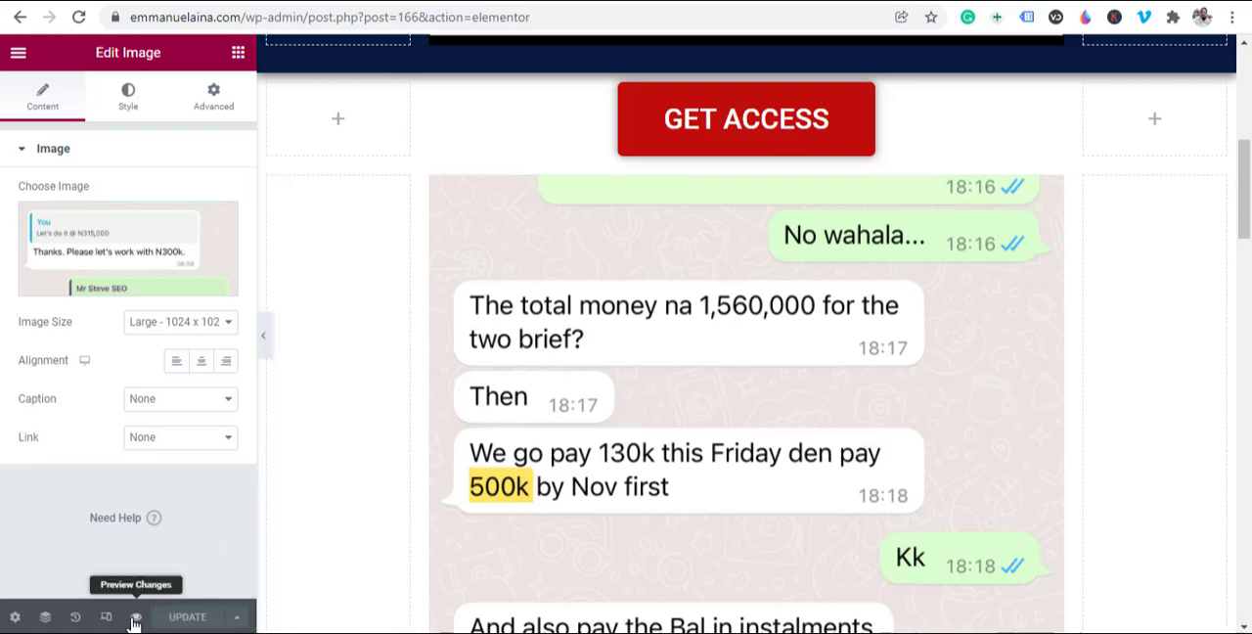
left_click(135, 617)
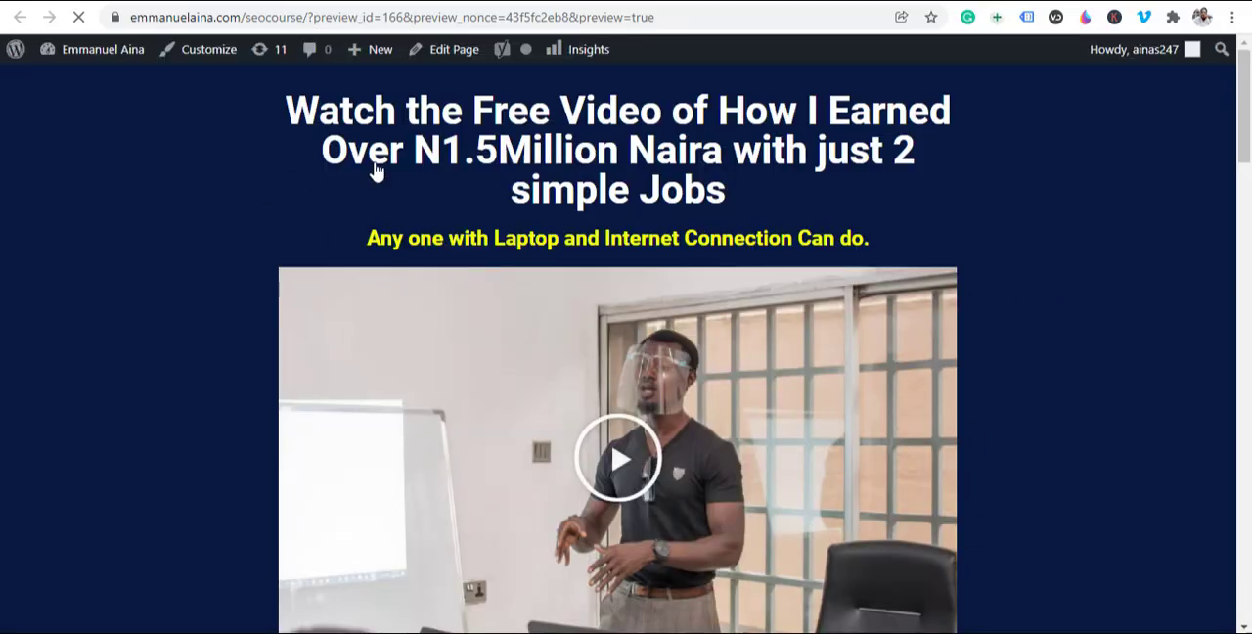
Step: Examine the previewed page from the heading and video down through the GET ACCESS button and both chat images
scroll(863, 245, "down", 3)
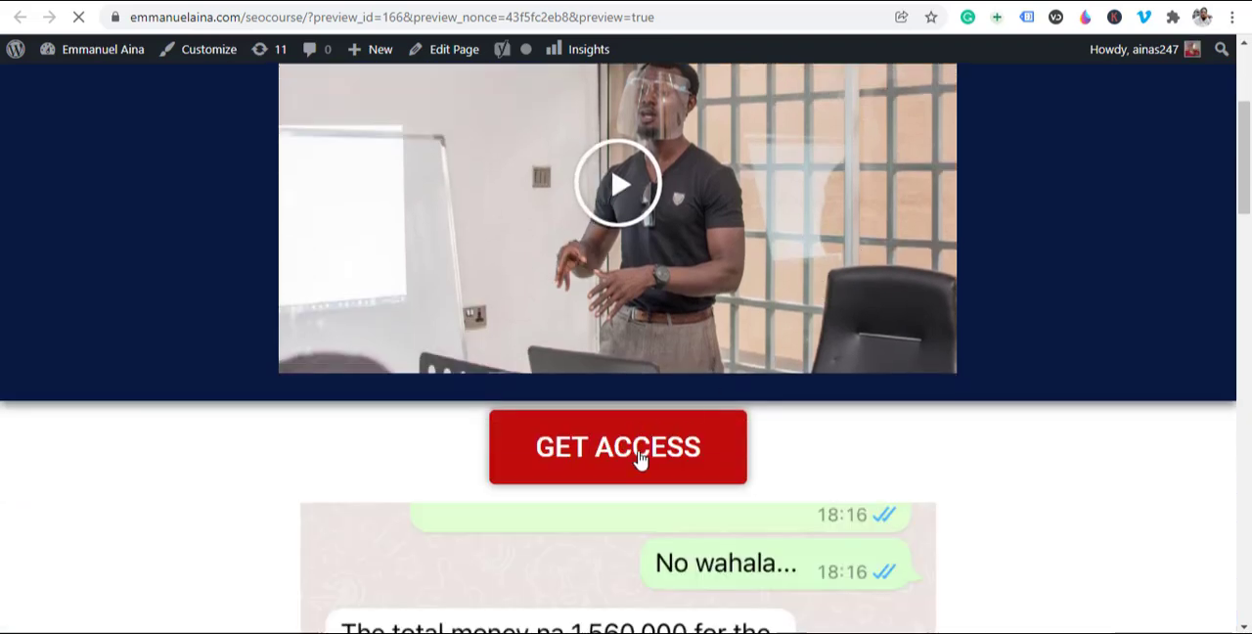
scroll(646, 456, "down", 1)
scroll(646, 456, "down", 3)
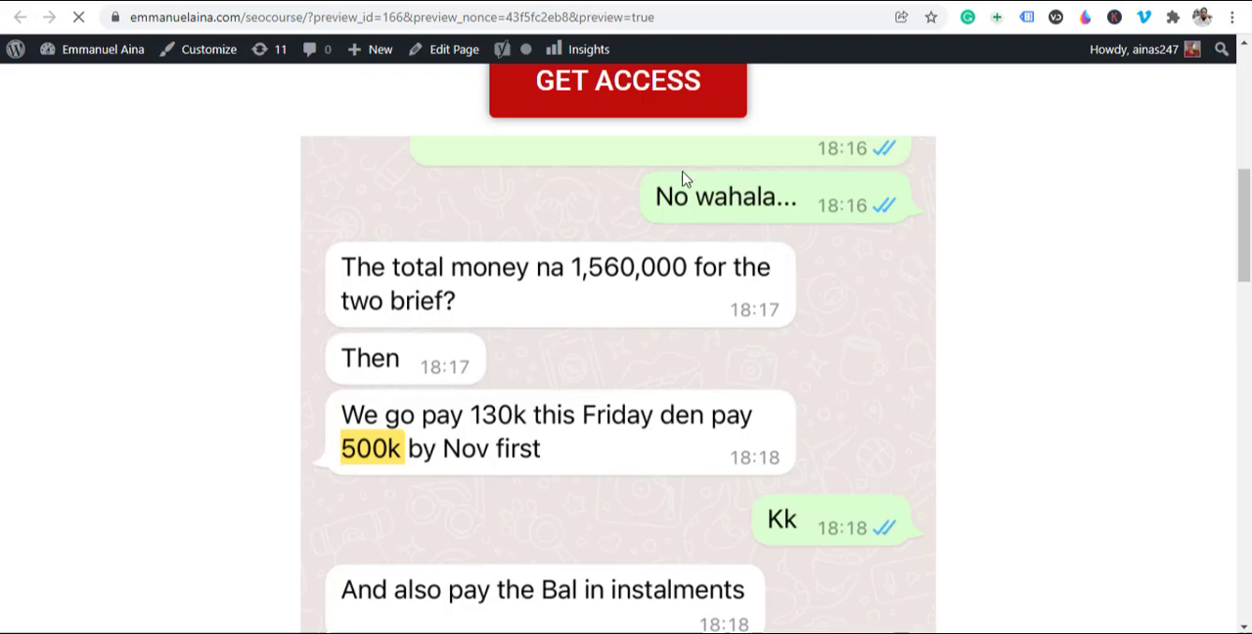
scroll(697, 356, "down", 2)
scroll(697, 356, "down", 4)
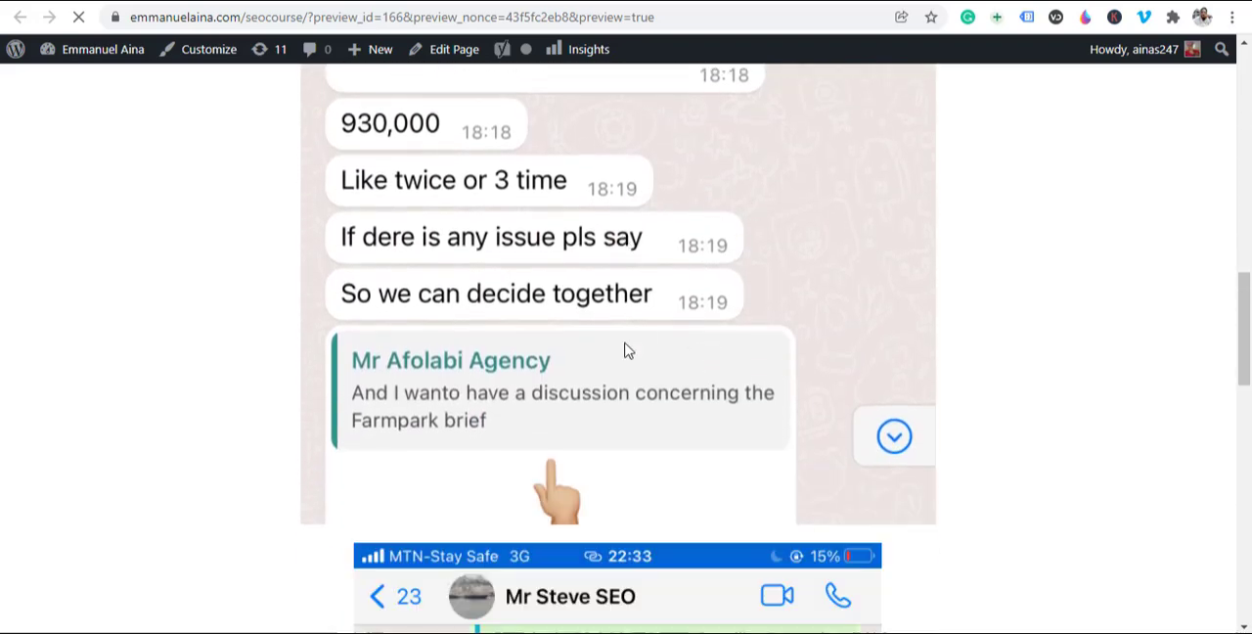
scroll(459, 332, "down", 10)
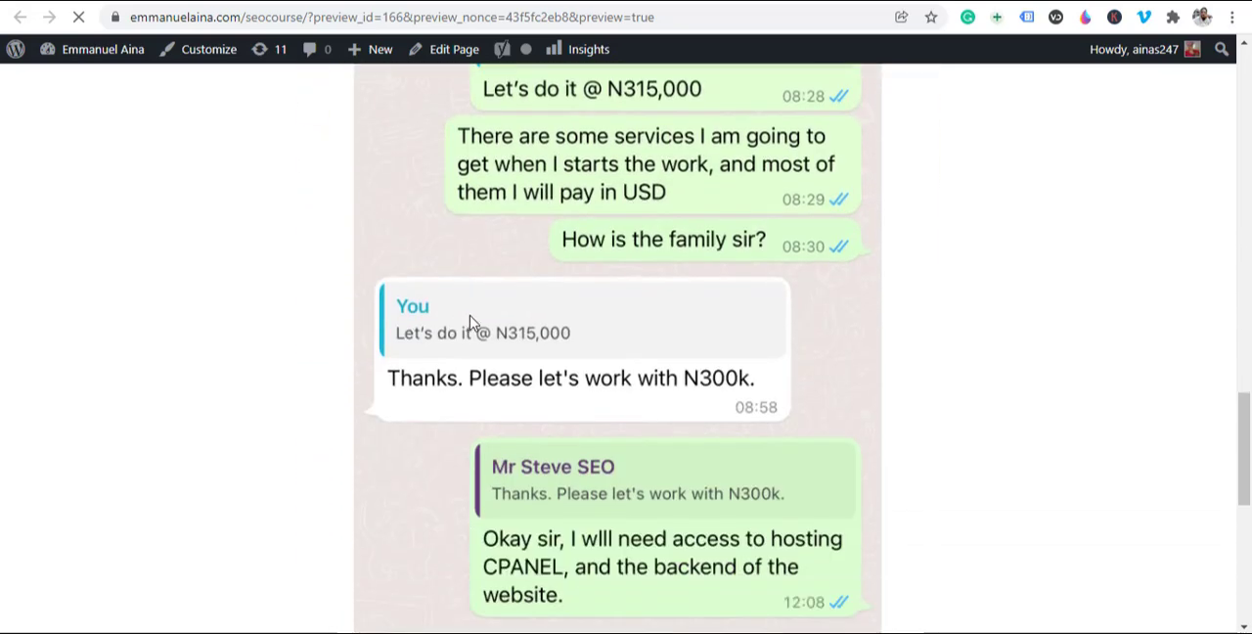
scroll(470, 322, "down", 2)
scroll(471, 322, "up", 10)
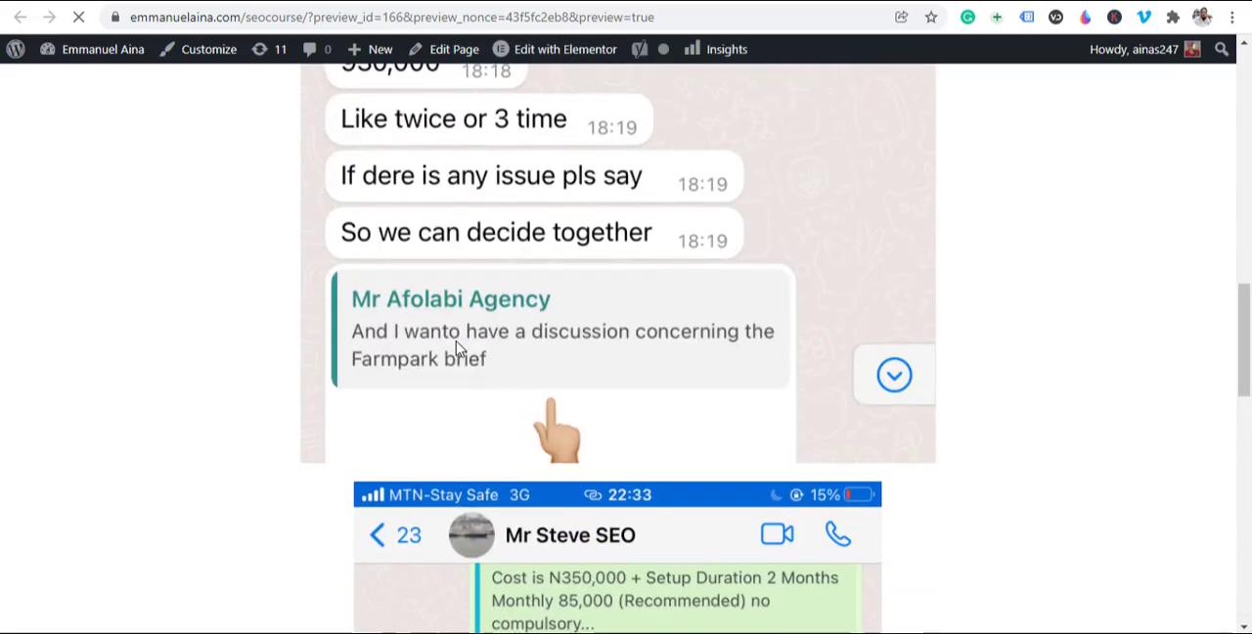
scroll(562, 468, "down", 1)
scroll(550, 441, "up", 4)
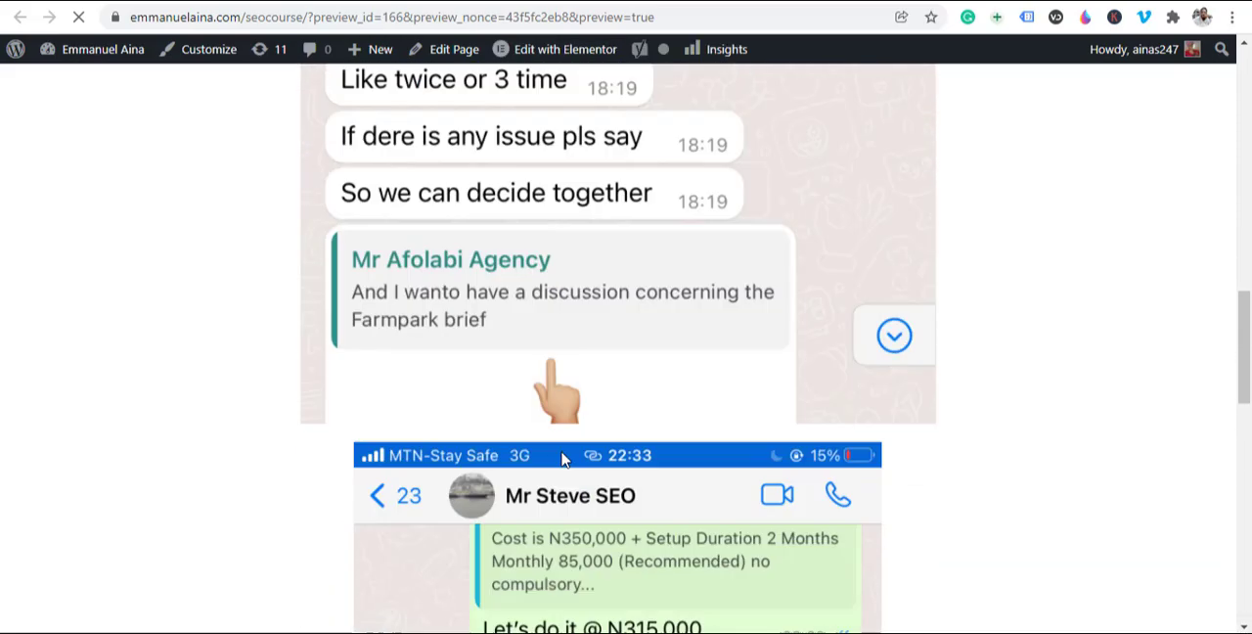
scroll(611, 450, "up", 8)
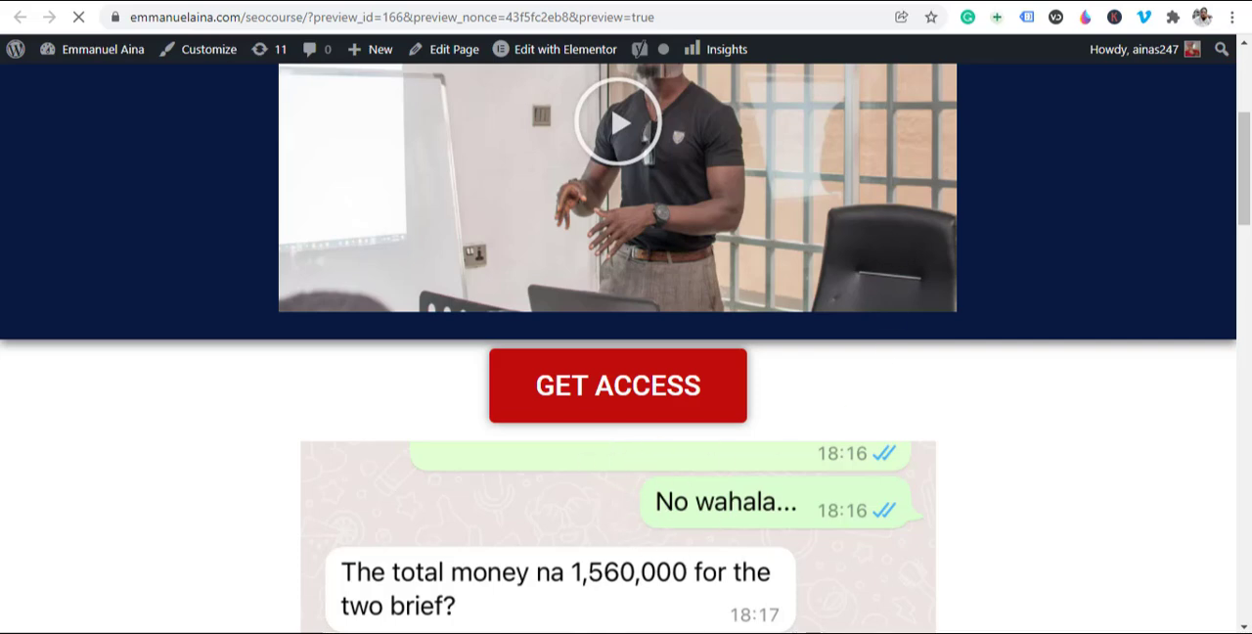
Step: Return to the page editor, delete the section with the first chat image, and remove the remaining image section's empty right column
left_click(826, 0)
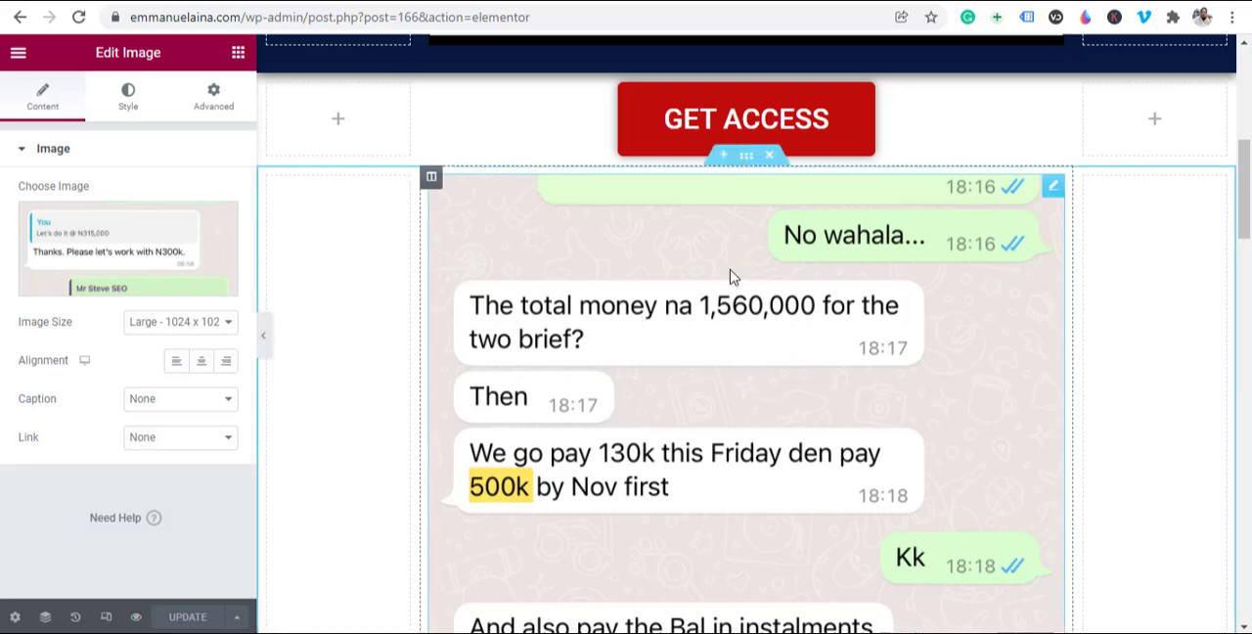
left_click(770, 158)
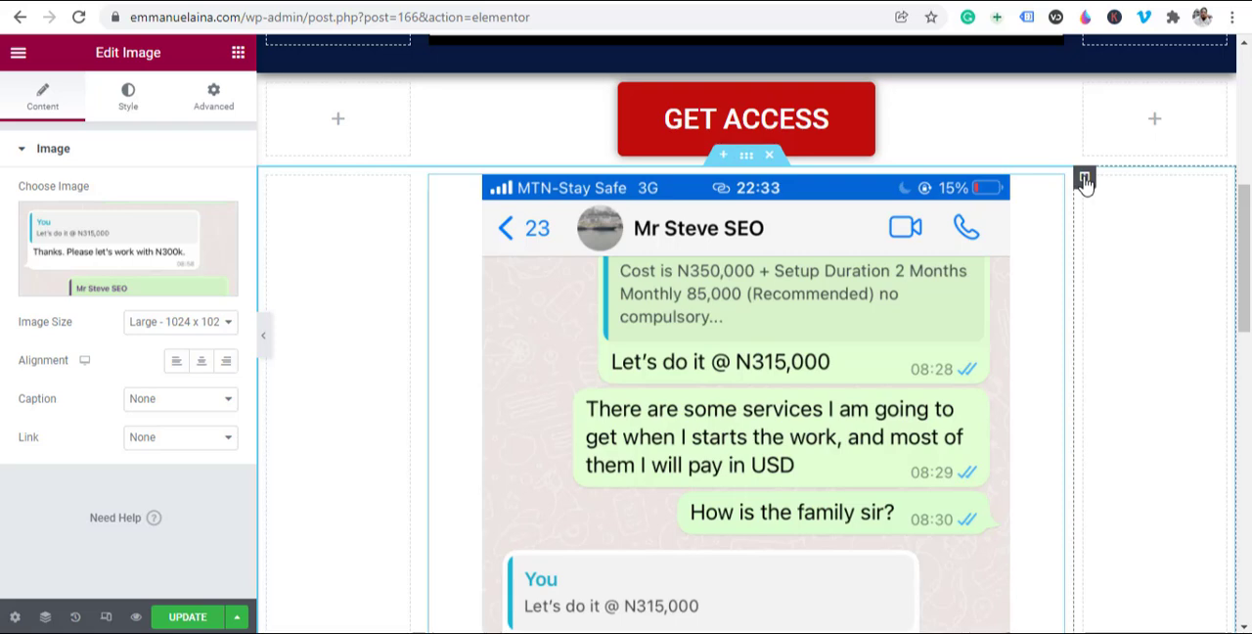
right_click(1083, 182)
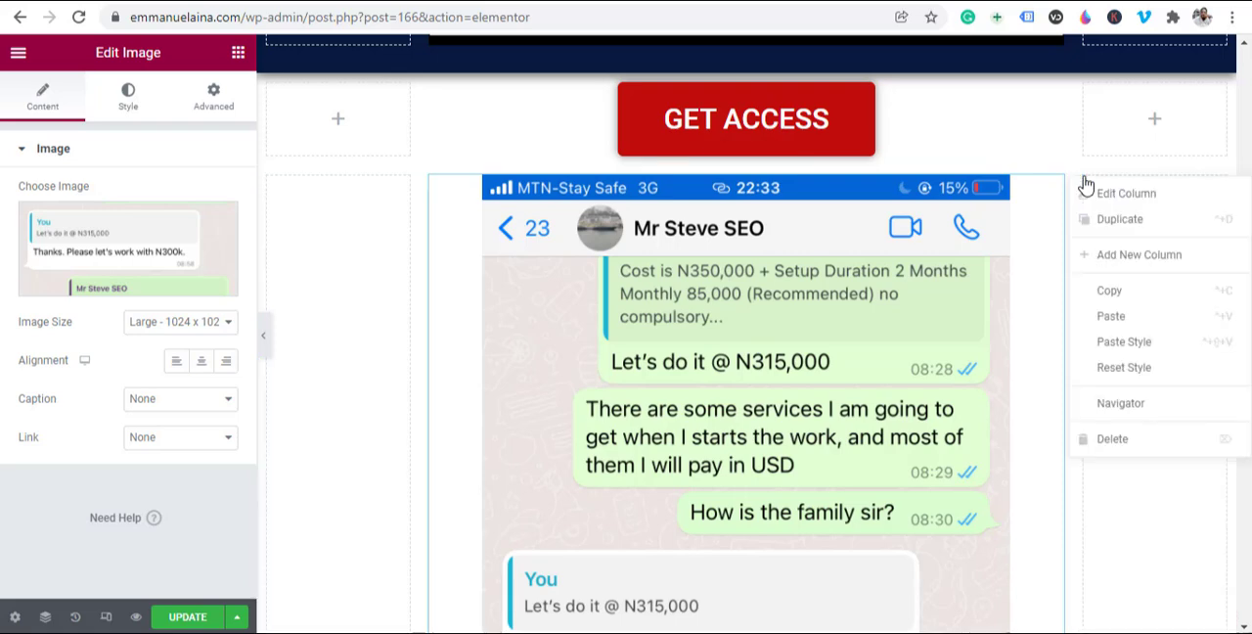
left_click(1150, 440)
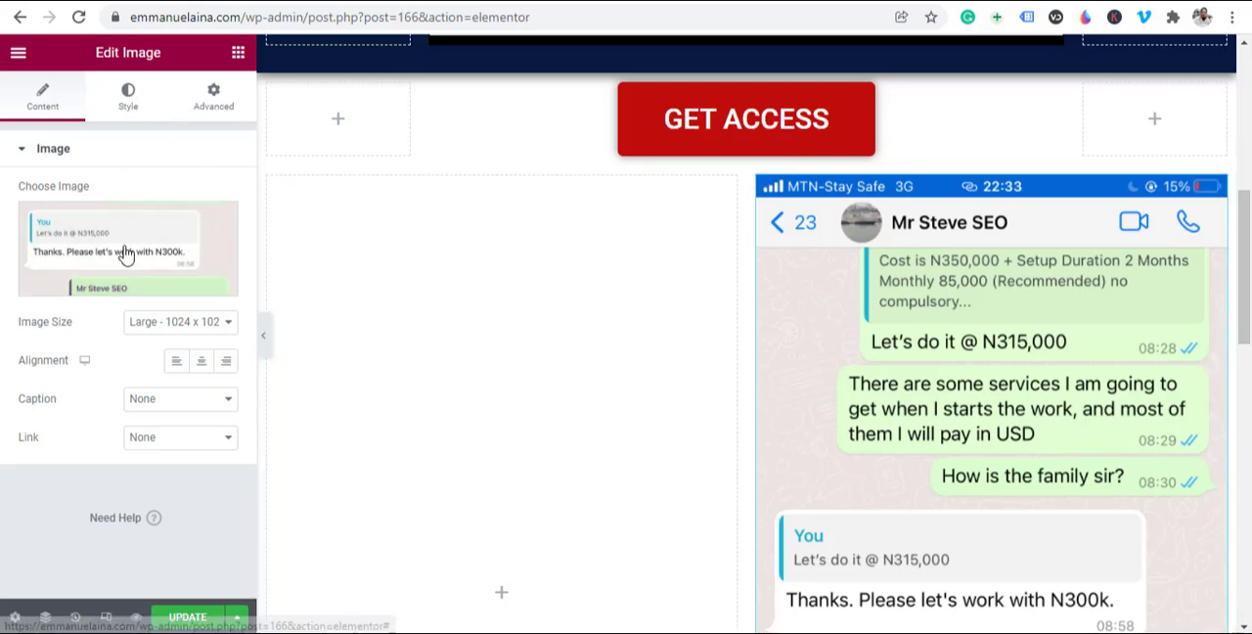
Step: Add an Image widget to the empty column beside the remaining chat image and insert IMG_8213.jpg from the media library
left_click(464, 418)
left_click_drag(65, 313, 517, 525)
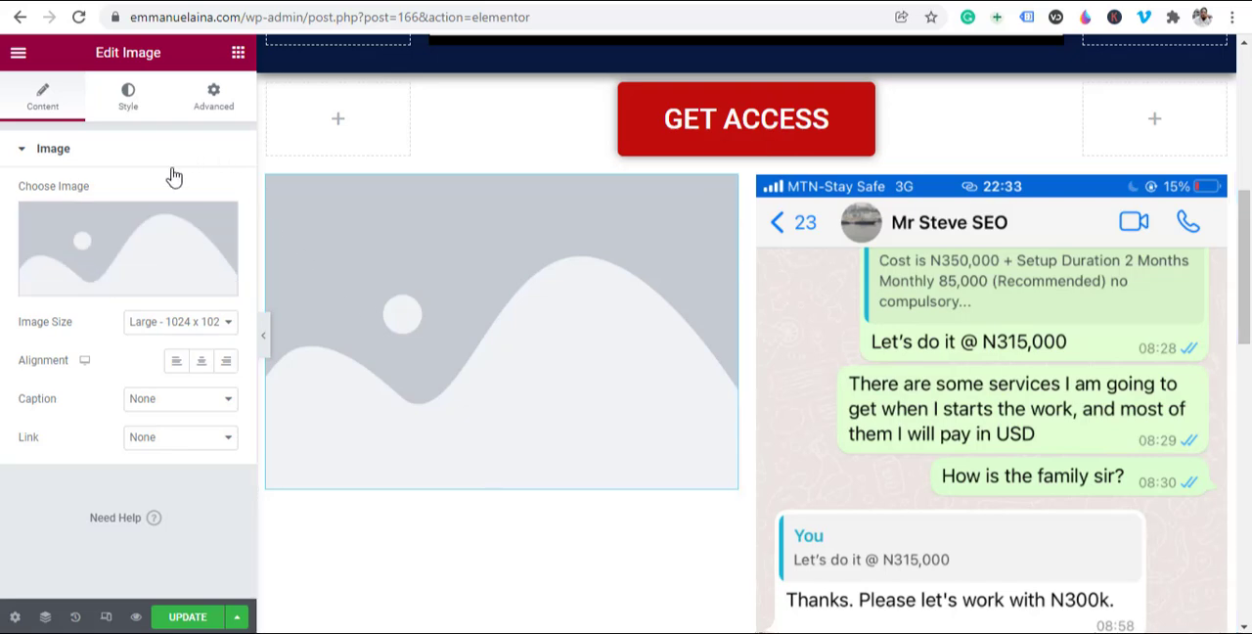
left_click(138, 249)
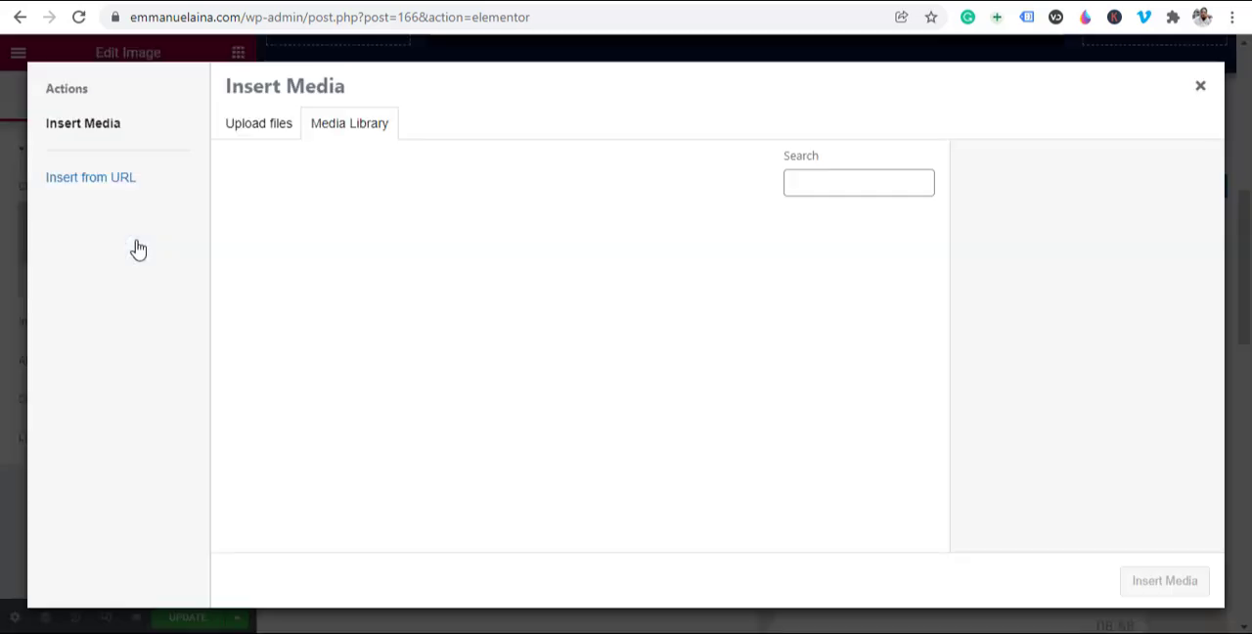
left_click(416, 279)
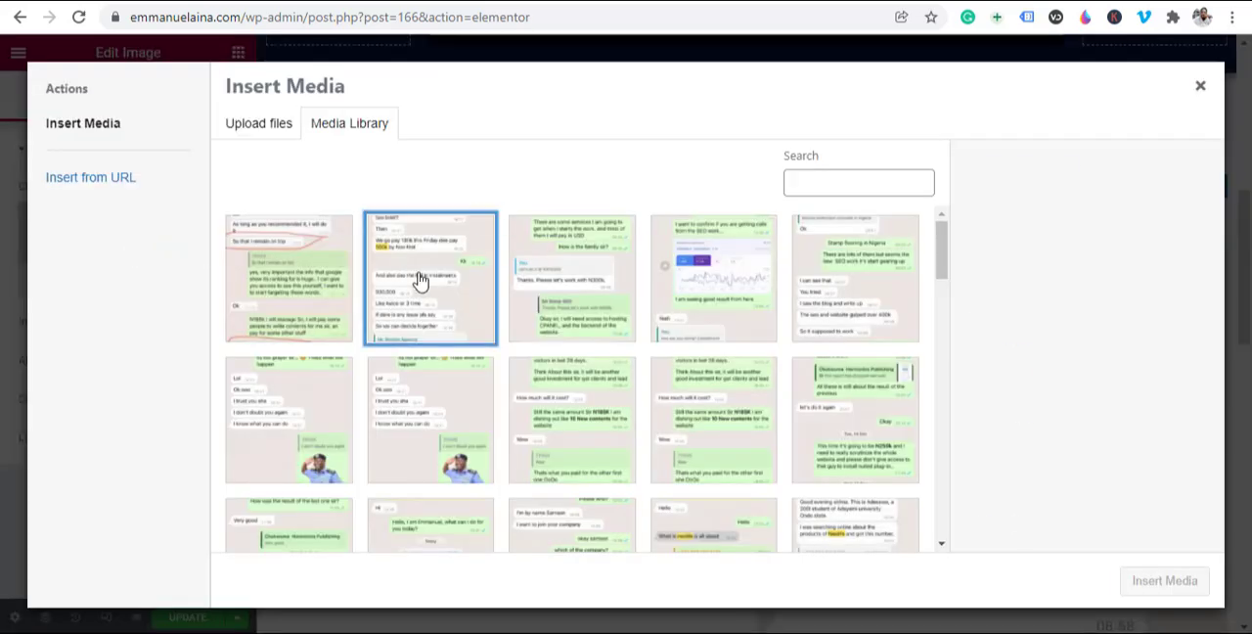
left_click(1160, 599)
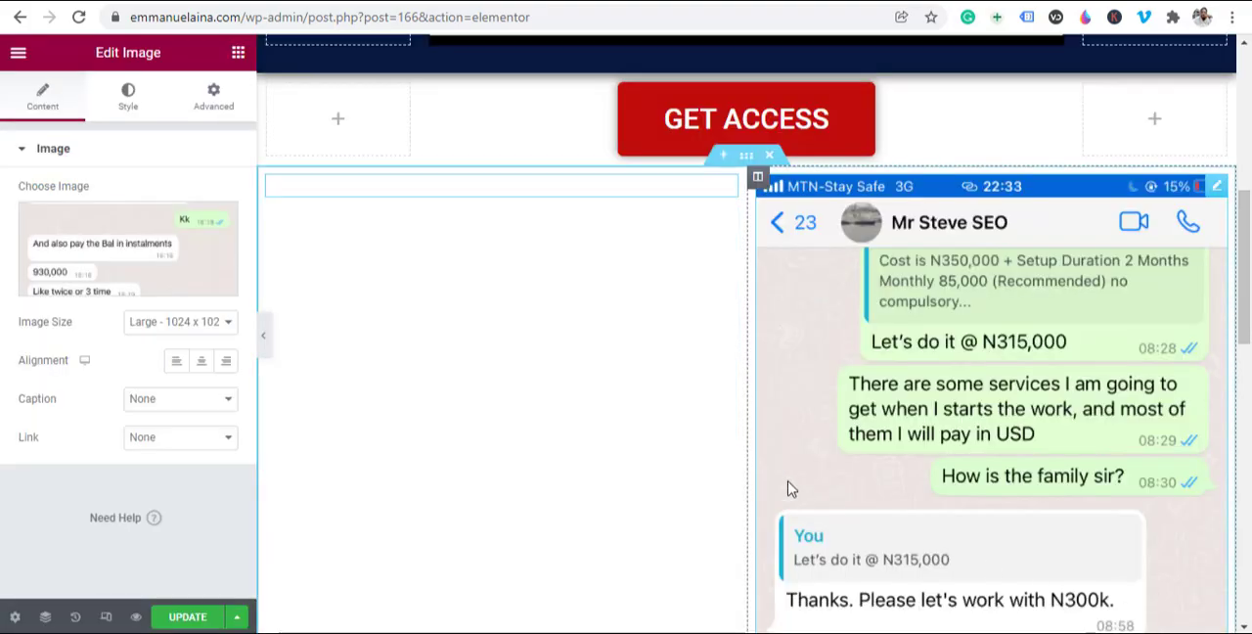
scroll(769, 397, "down", 4)
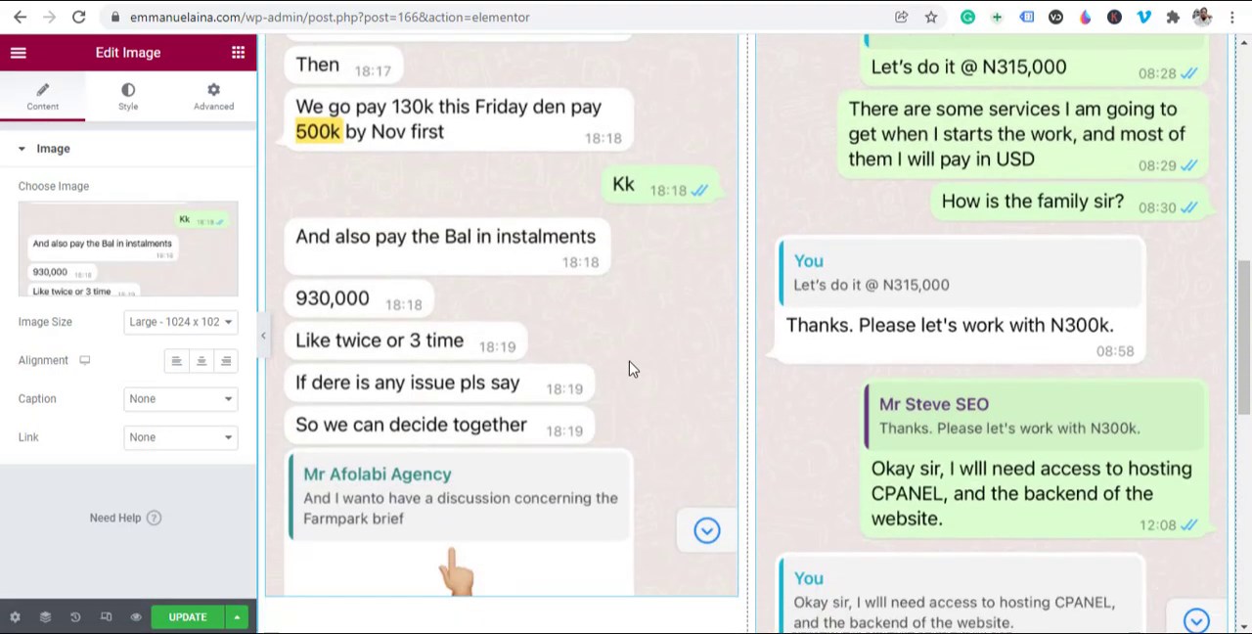
Step: Add a box shadow with horizontal 0, vertical 0 and blur 10 to the left column of the chat image section
scroll(908, 480, "up", 5)
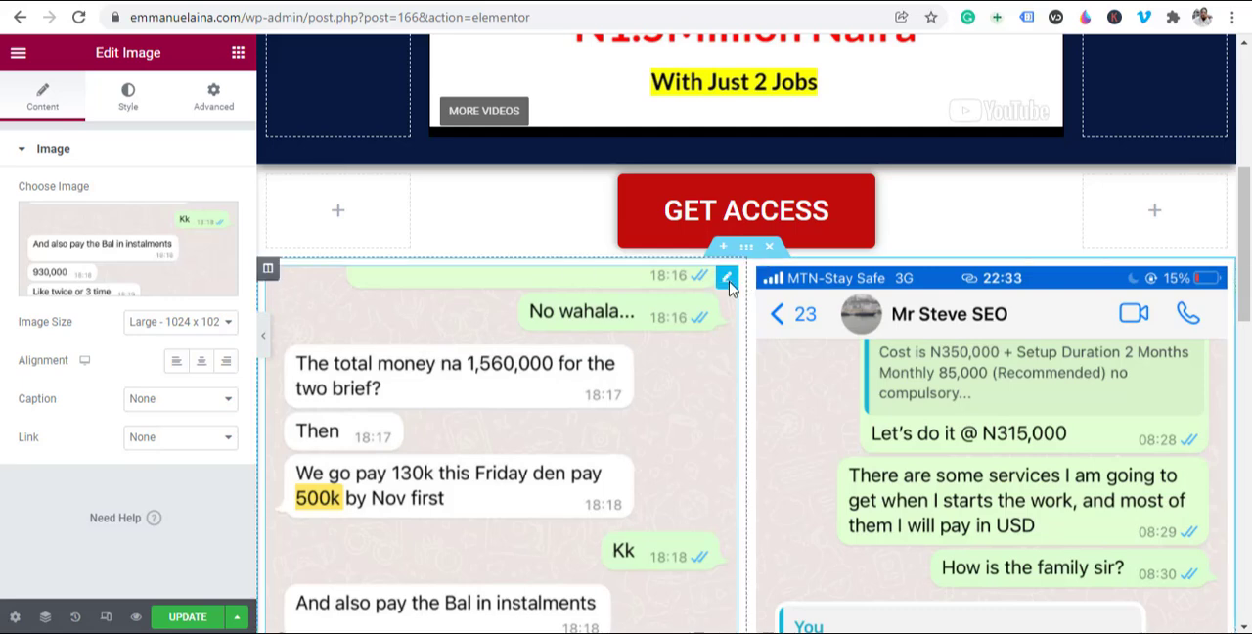
left_click(268, 272)
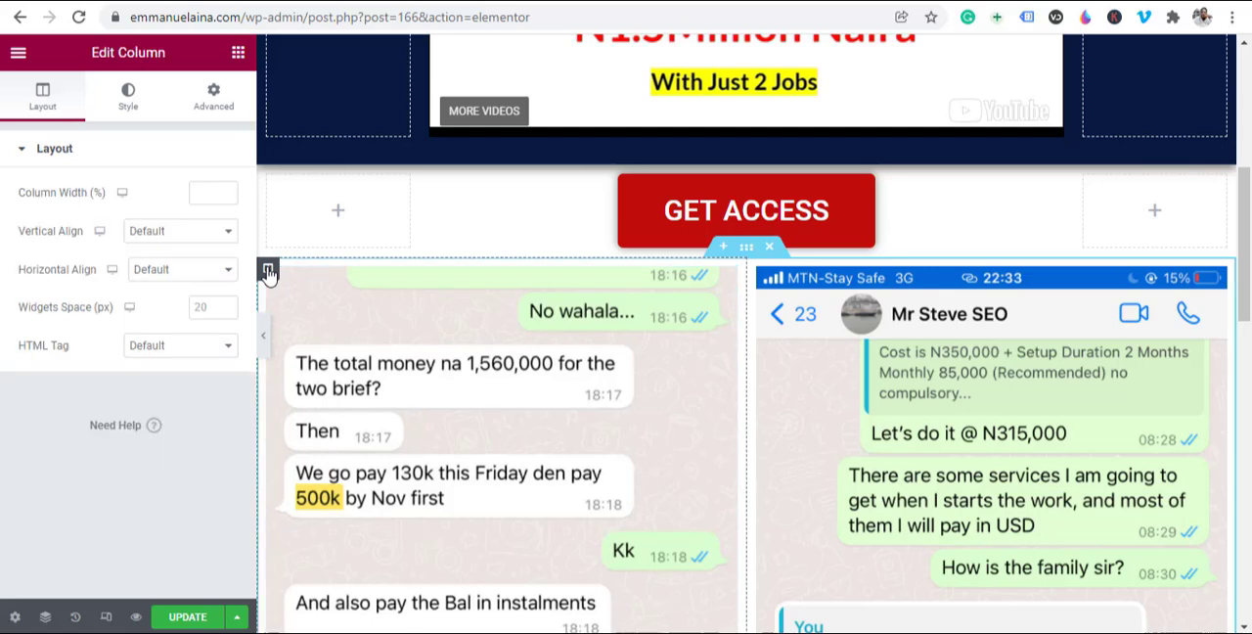
left_click(126, 105)
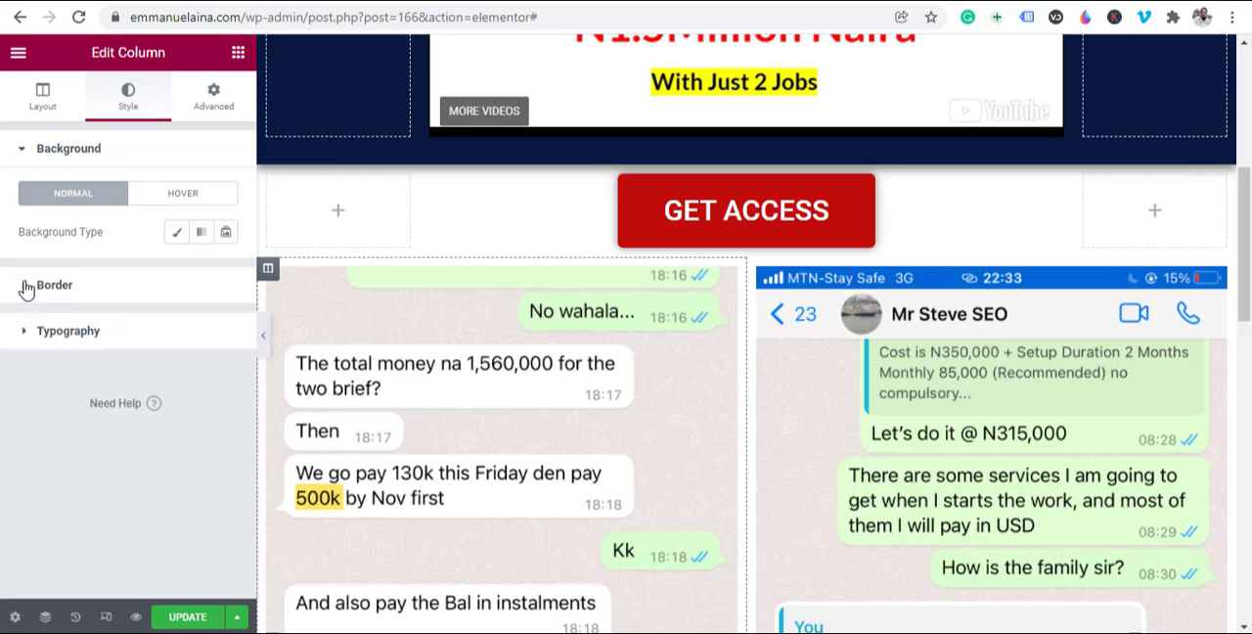
left_click(28, 289)
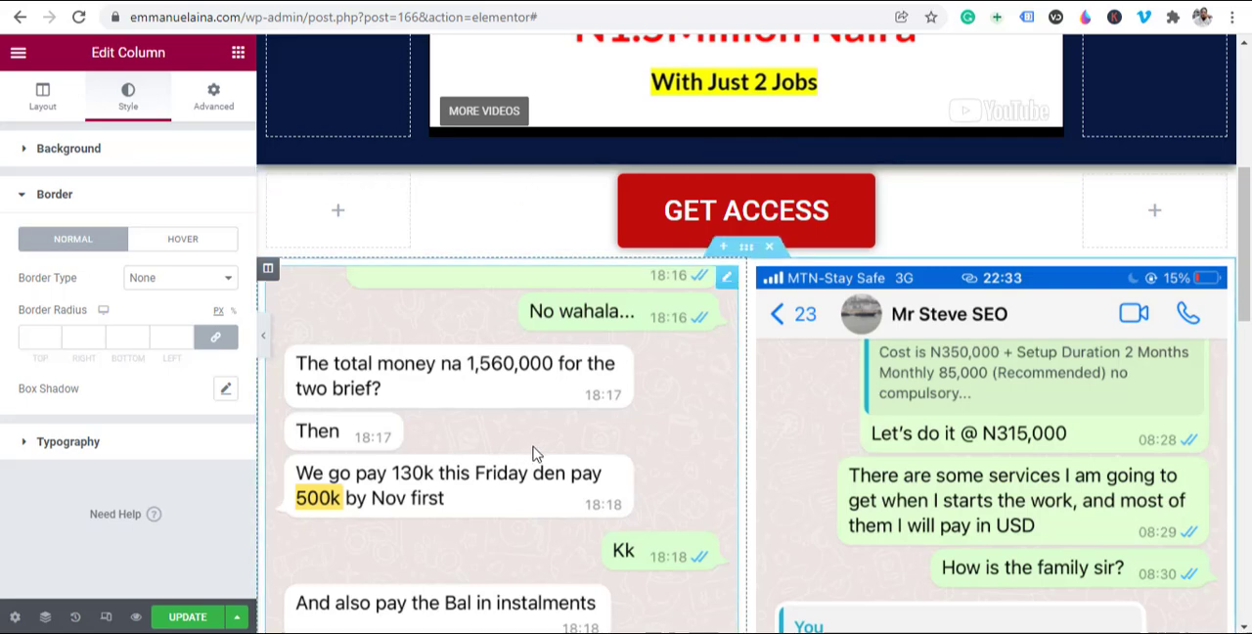
left_click(225, 391)
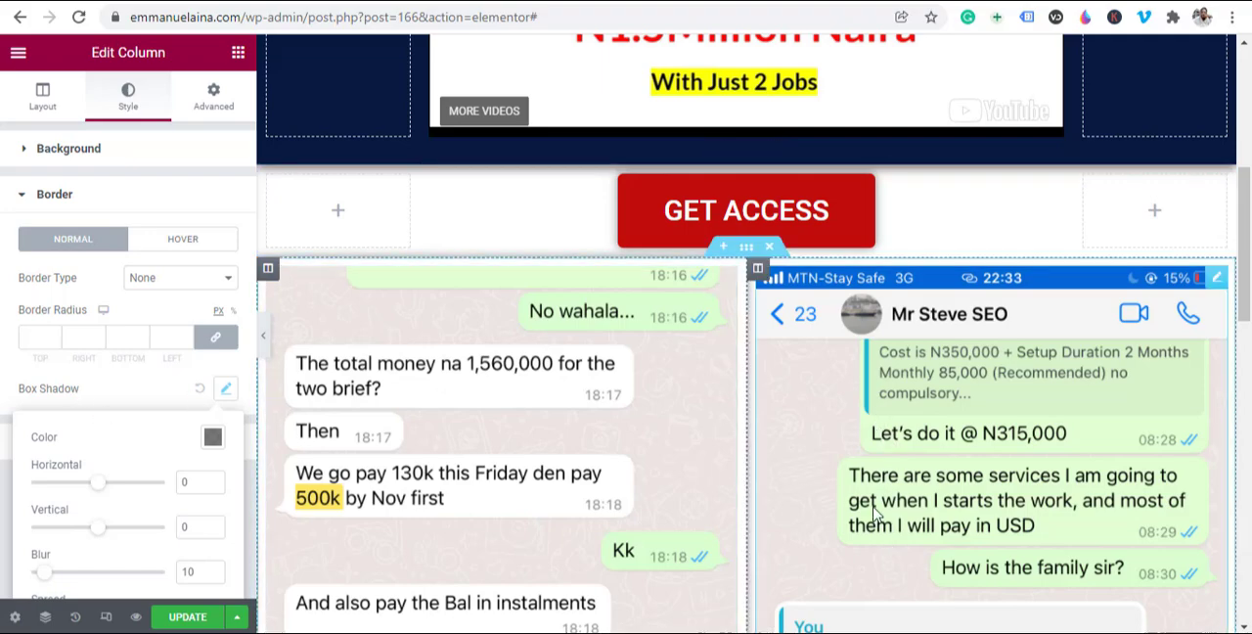
scroll(447, 587, "down", 4)
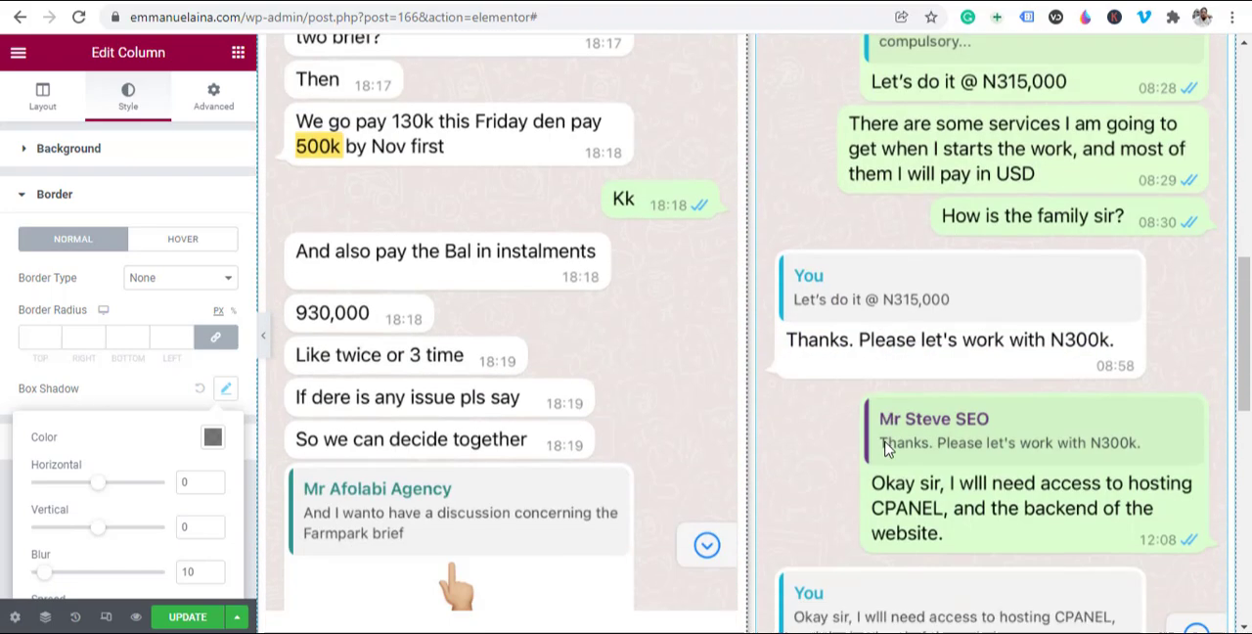
scroll(567, 394, "up", 3)
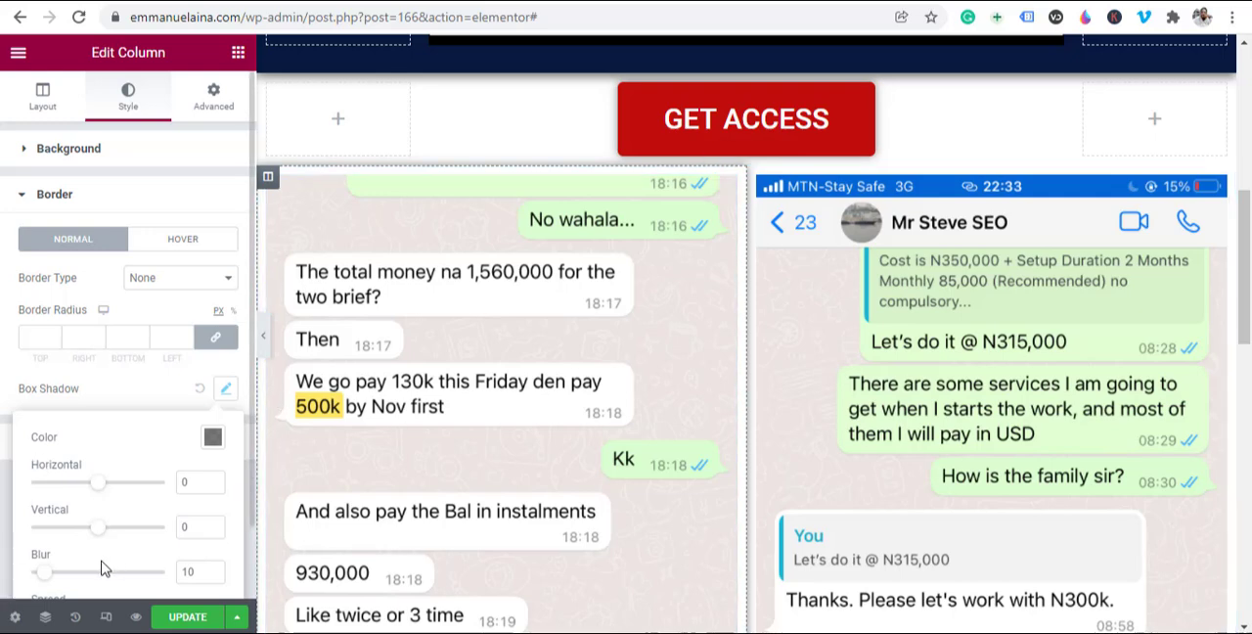
Step: Try a Solid border on the left chat image column and return its border type to None
left_click(209, 282)
left_click(166, 310)
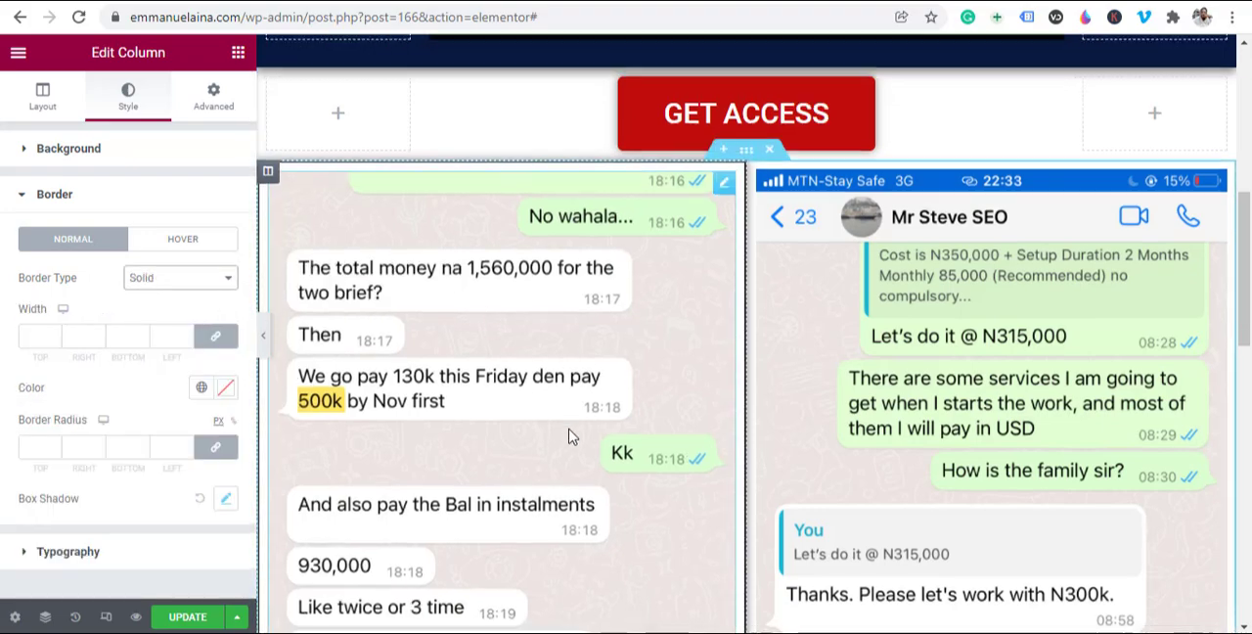
scroll(570, 434, "down", 5)
scroll(474, 411, "up", 5)
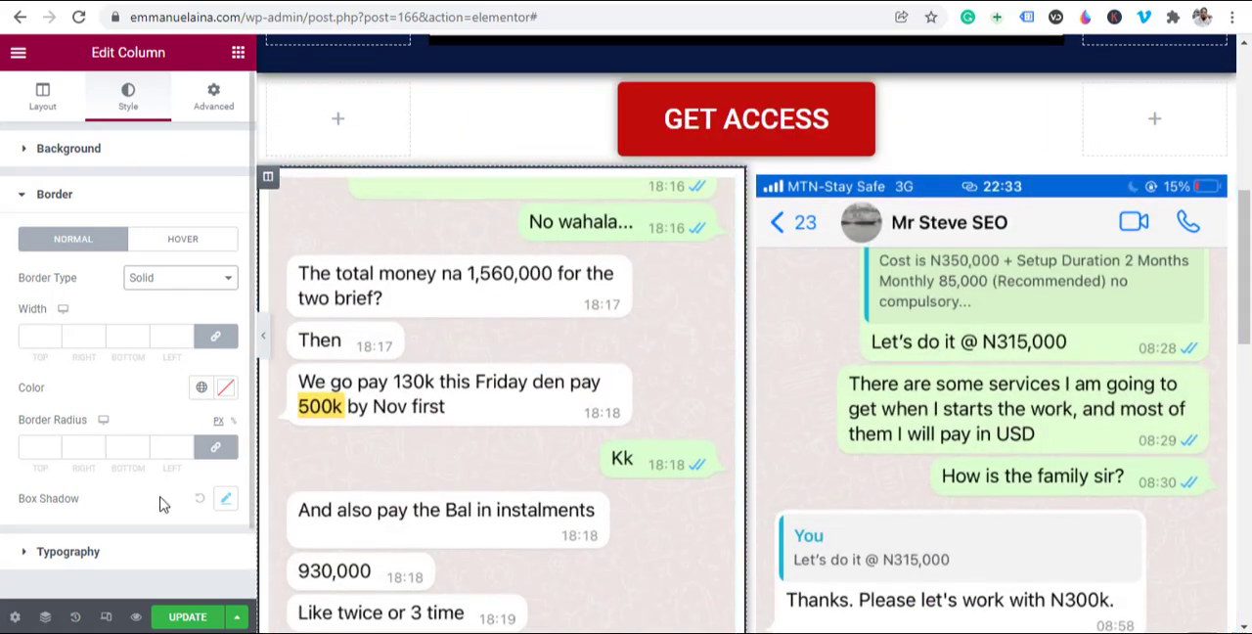
scroll(166, 460, "down", 2)
left_click(198, 215)
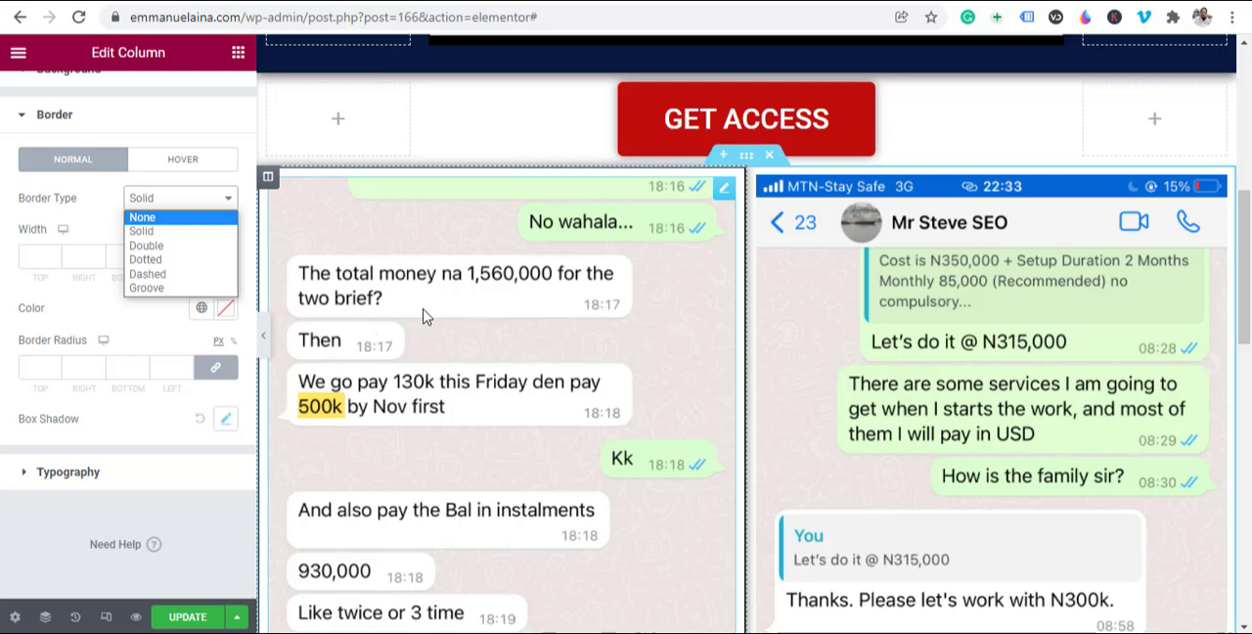
left_click(191, 224)
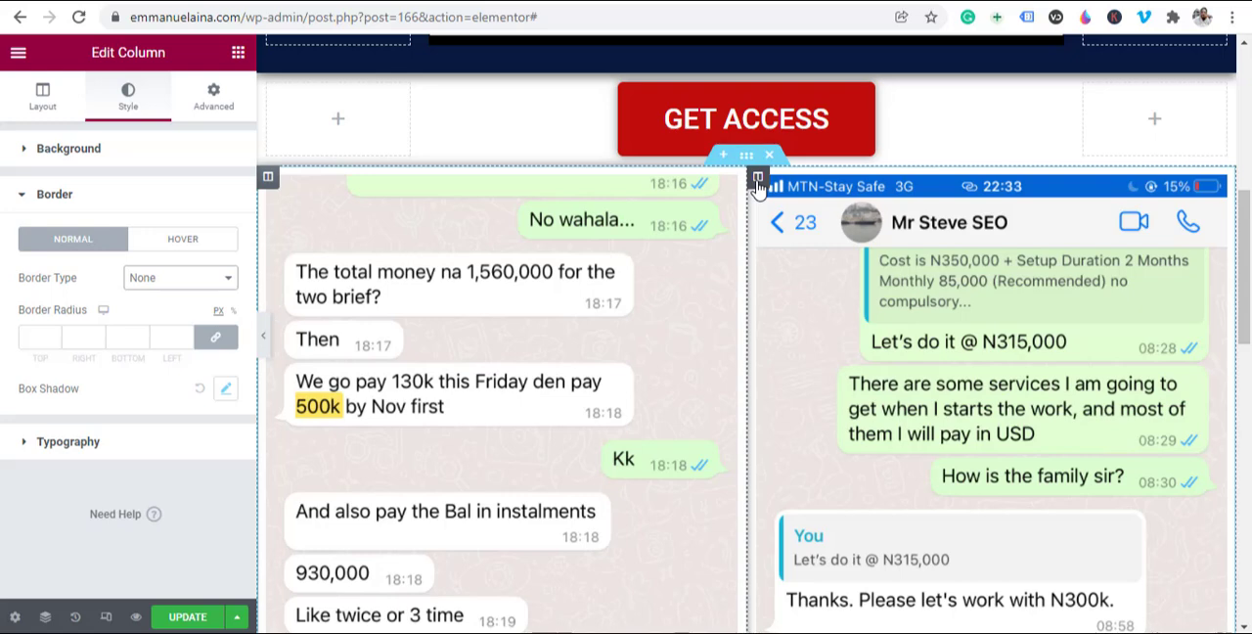
Step: Add the same box shadow to the right chat image column and check both columns with the editing panel hidden
left_click(758, 179)
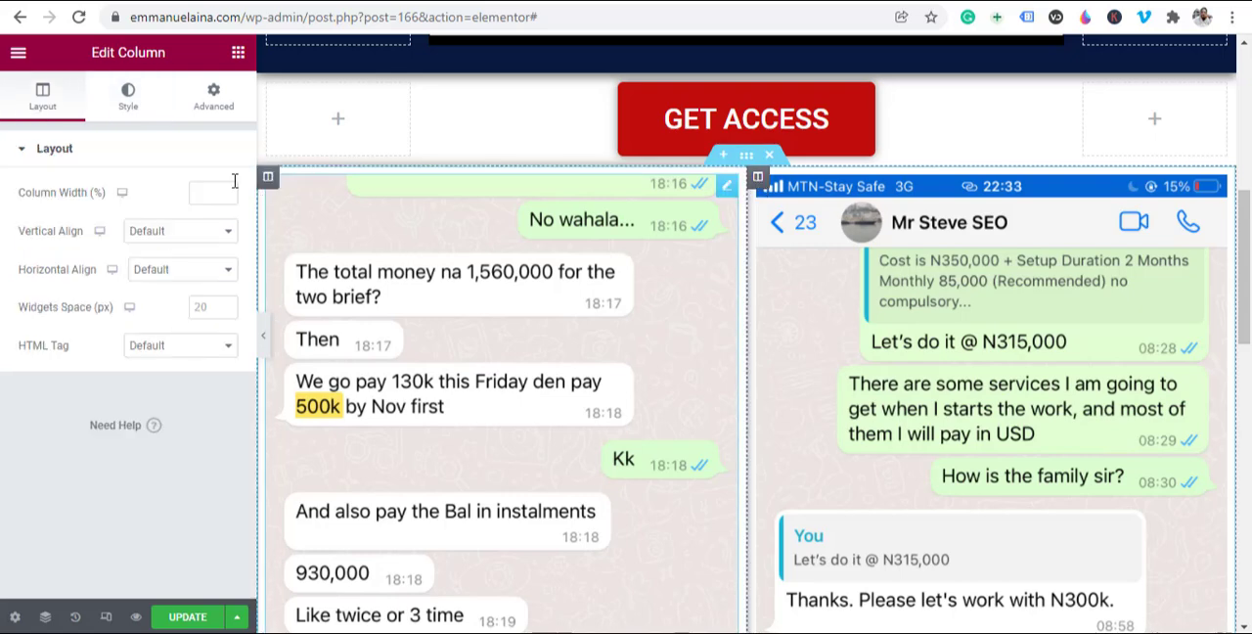
left_click(131, 98)
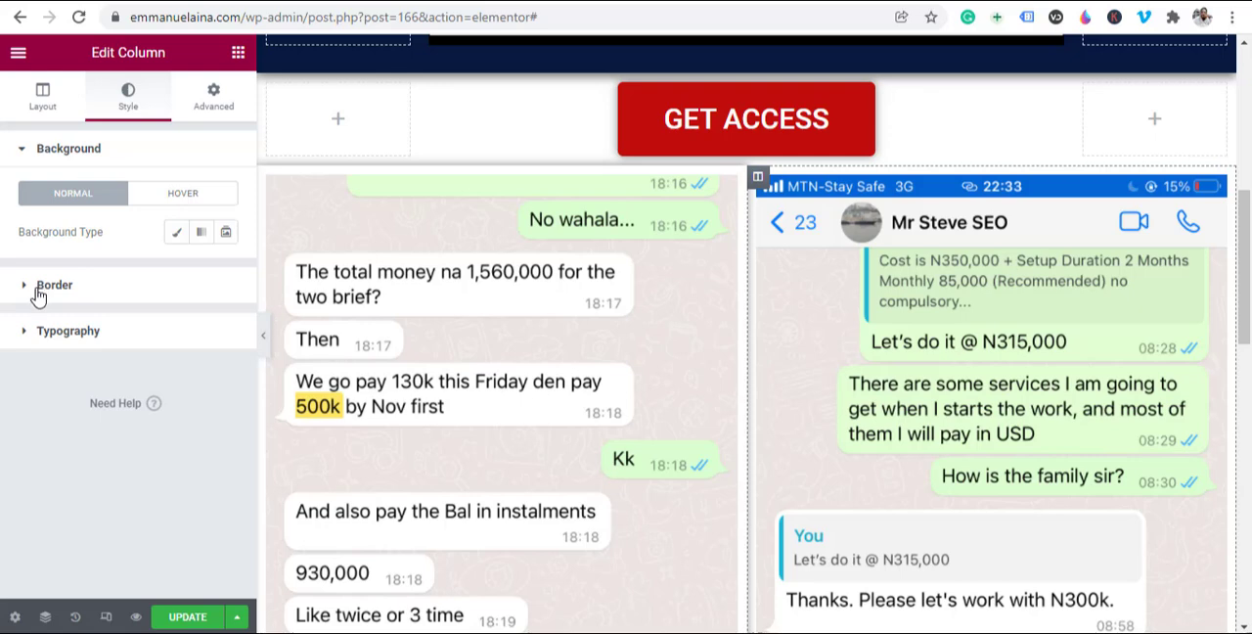
left_click(38, 293)
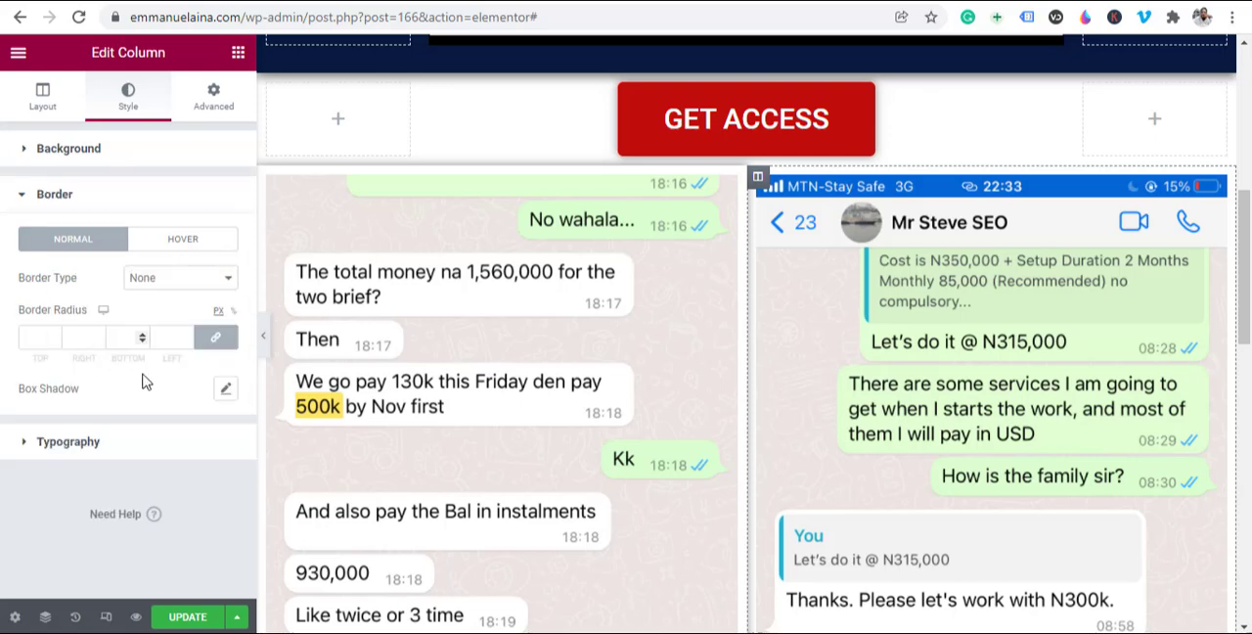
left_click(226, 391)
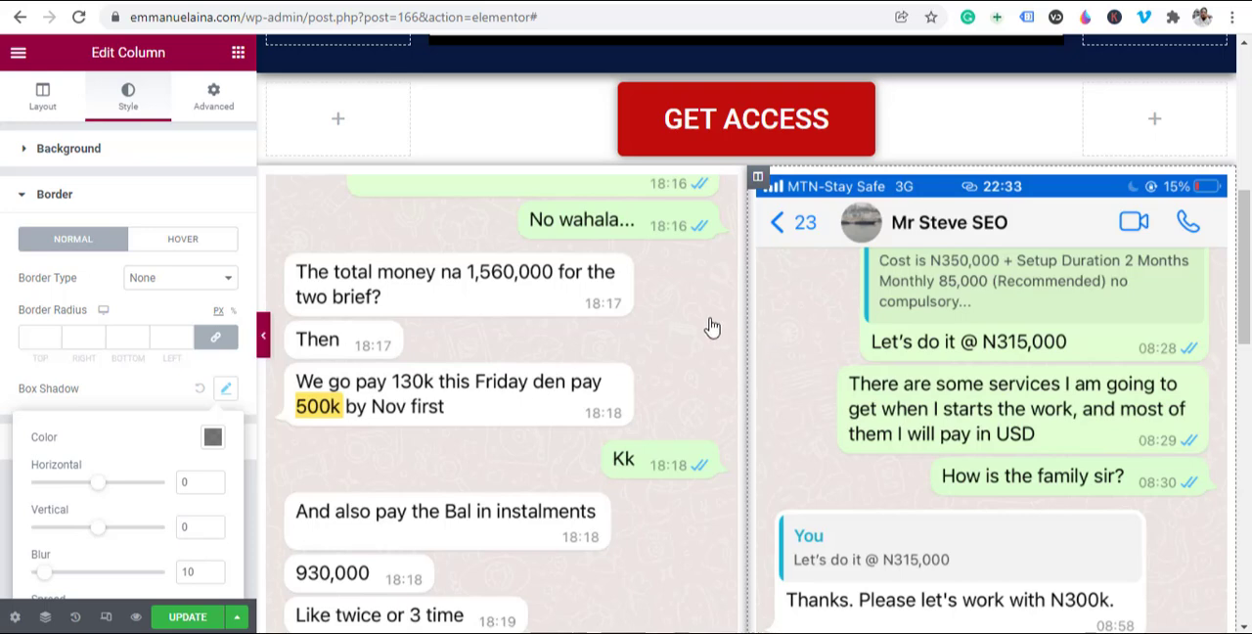
left_click(746, 340)
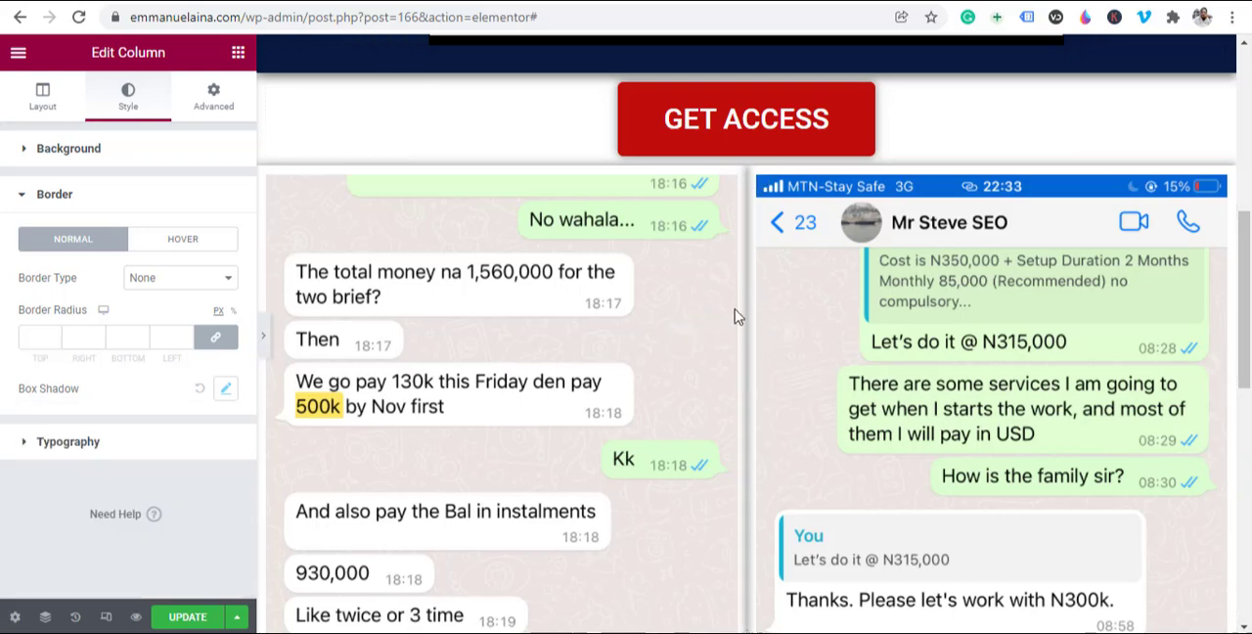
key("ctrl+p")
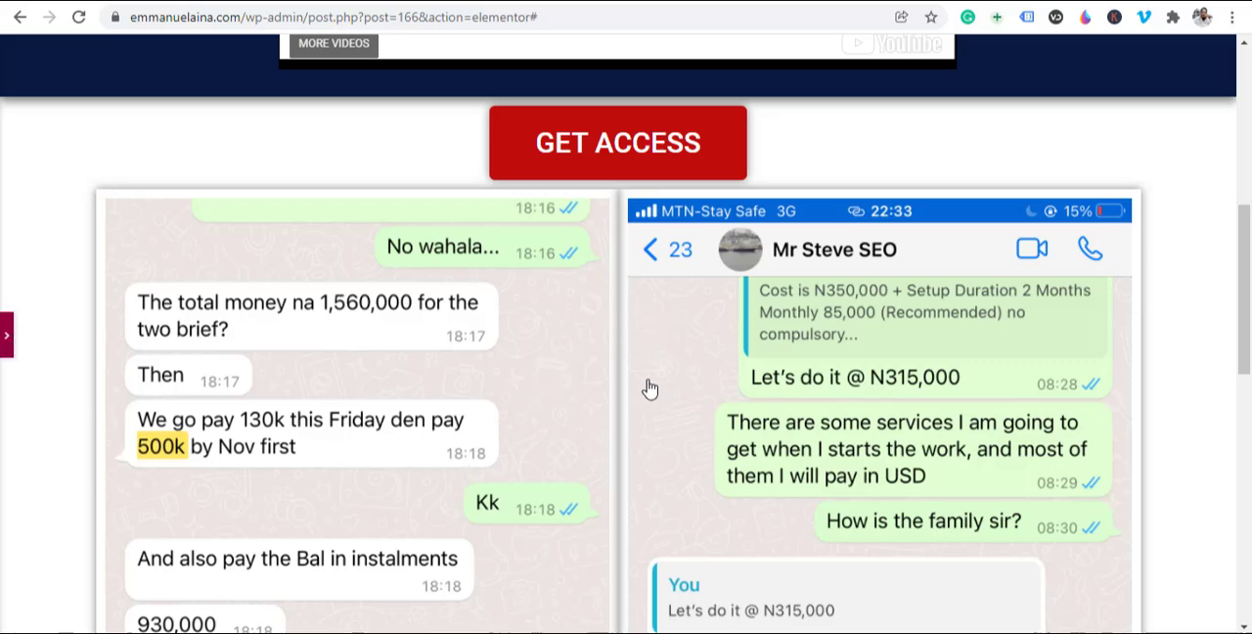
key("ctrl+p")
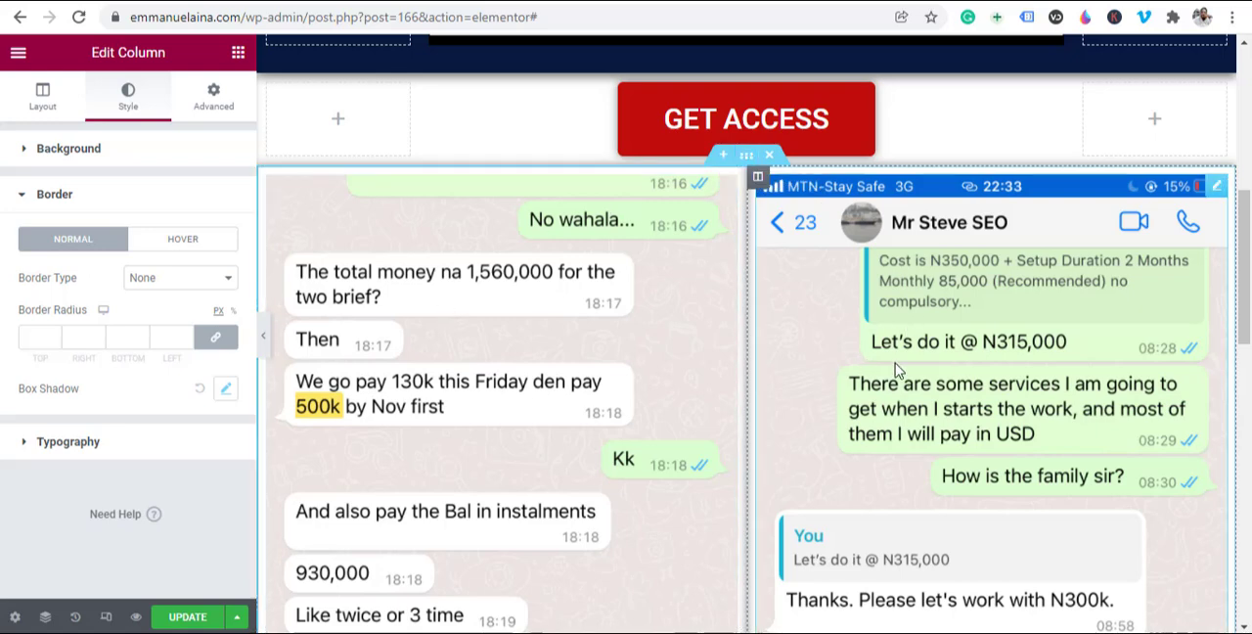
Step: Set the padding of the chat image section to 30 px on all four sides
left_click(746, 159)
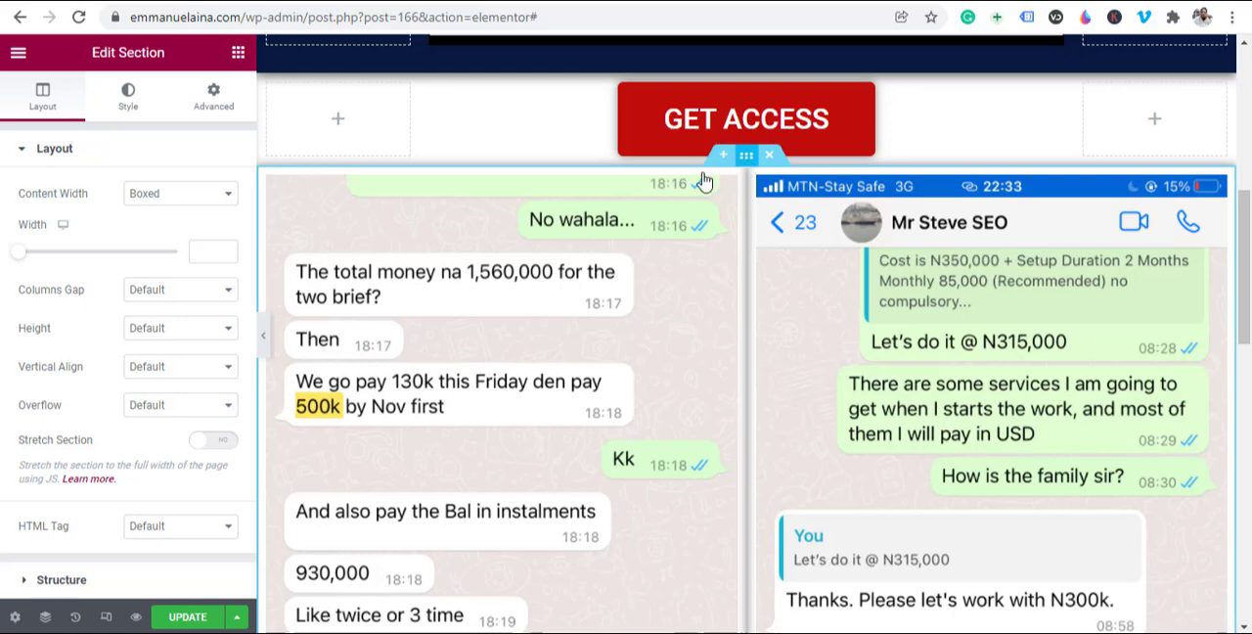
left_click(213, 112)
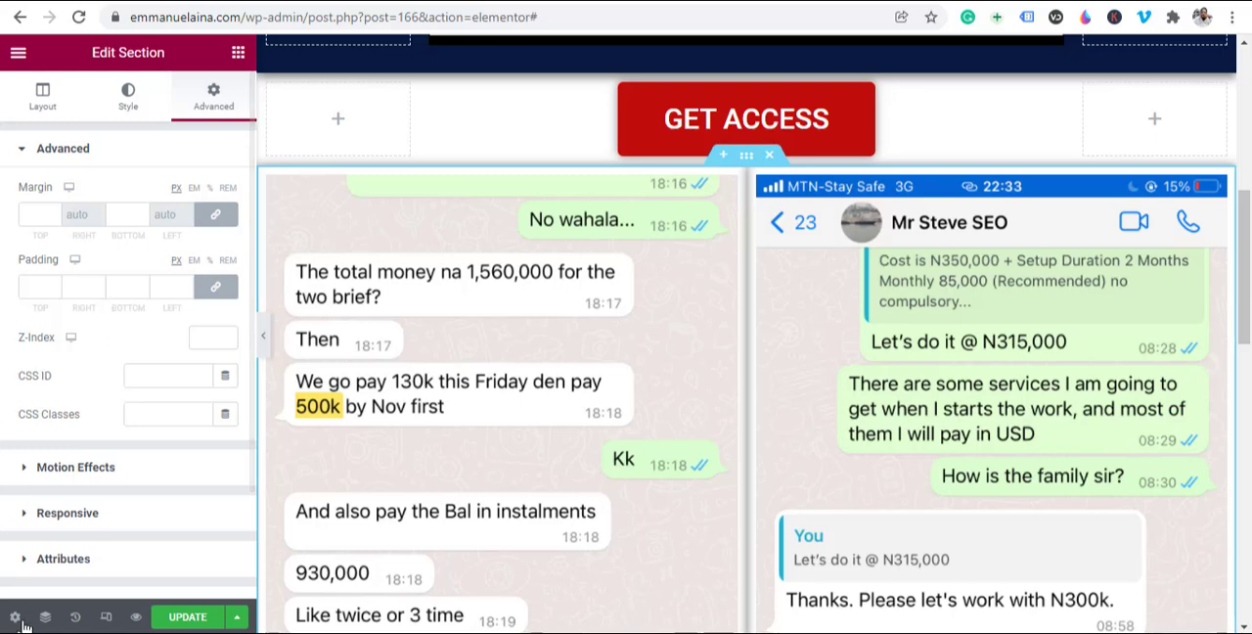
left_click(45, 285)
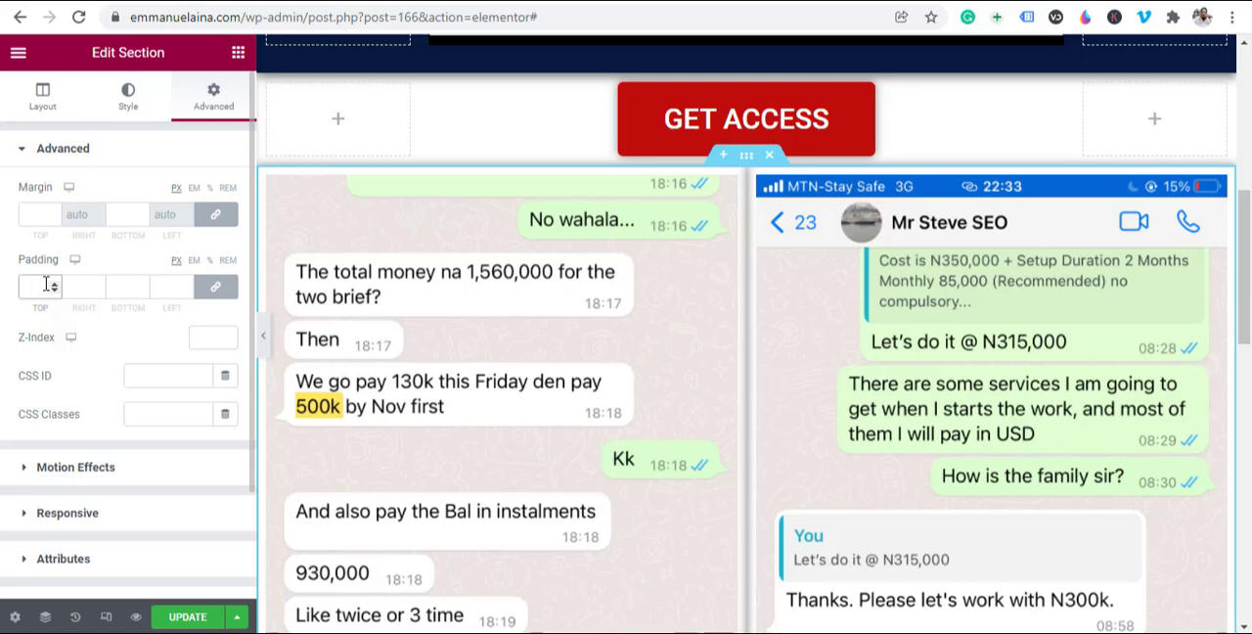
type("10")
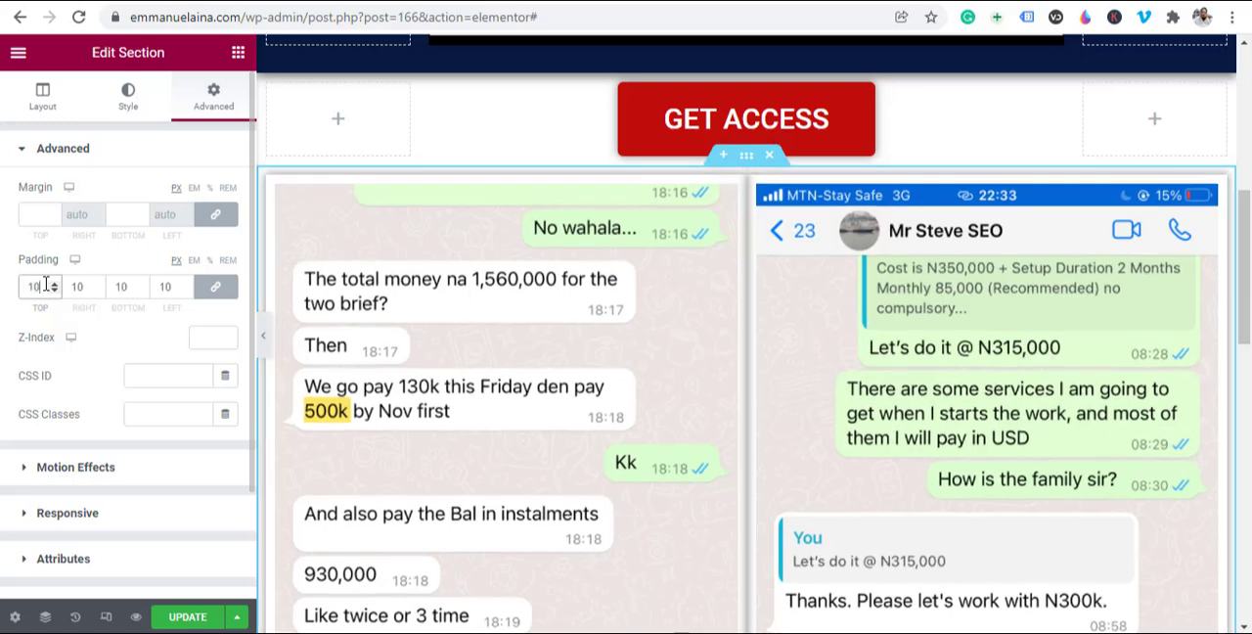
key("BackSpace")
key("BackSpace")
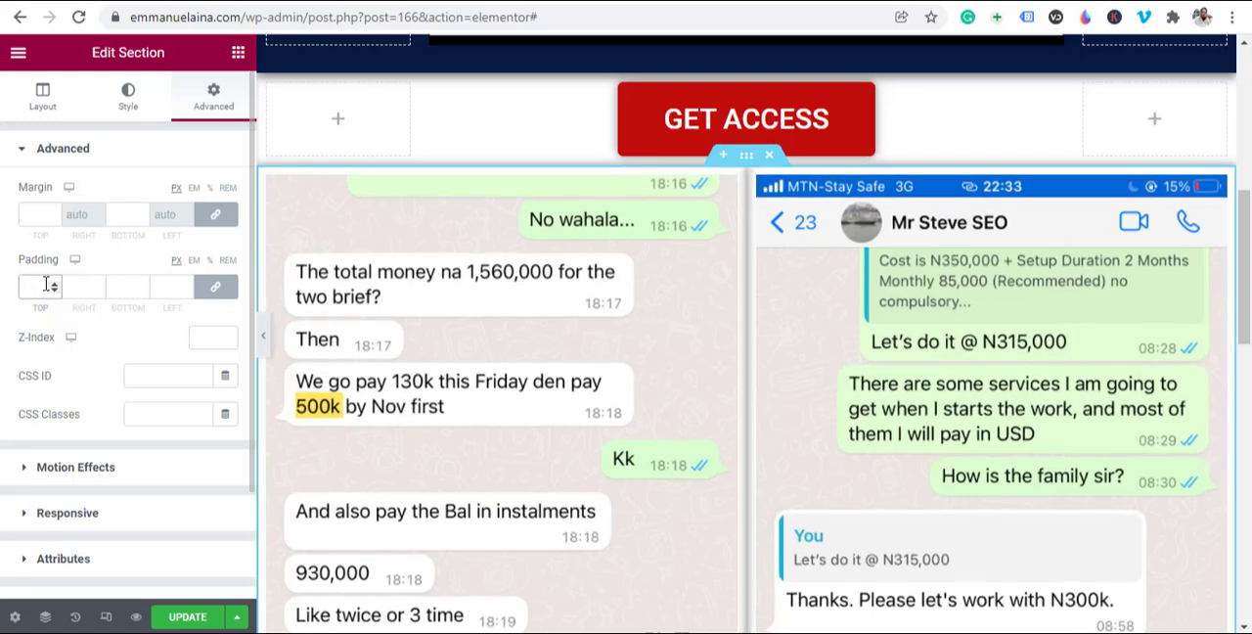
type("30")
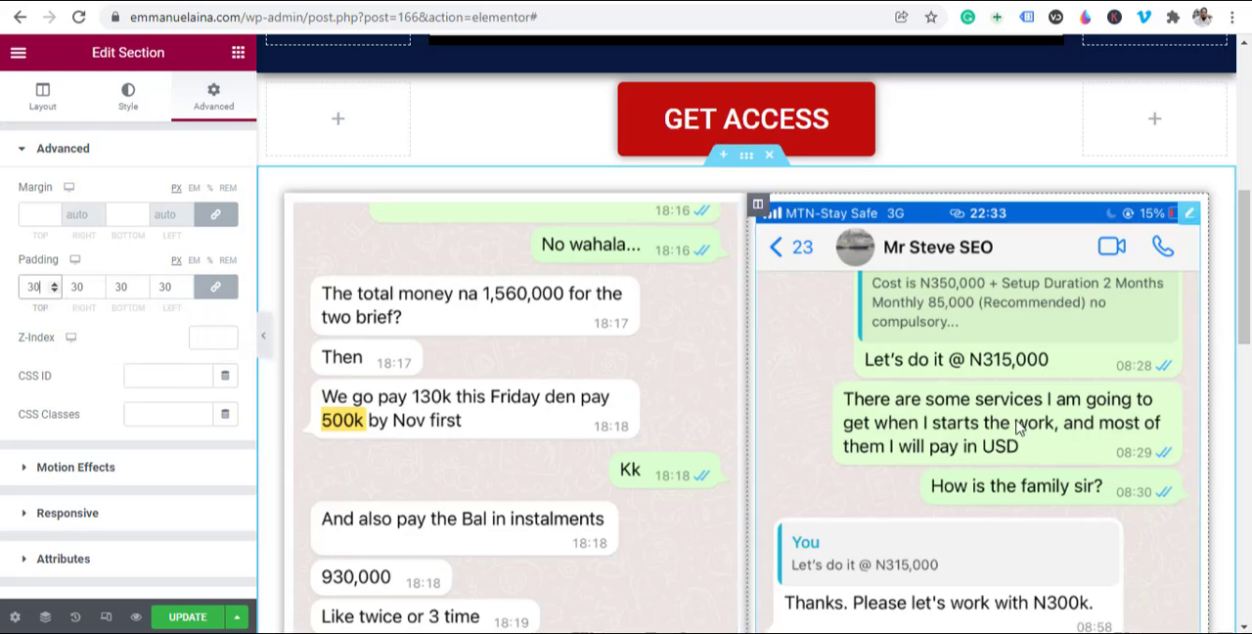
Step: Examine the spacing around both chat images down the section, including with the editing panel hidden
scroll(773, 381, "down", 3)
scroll(772, 381, "down", 4)
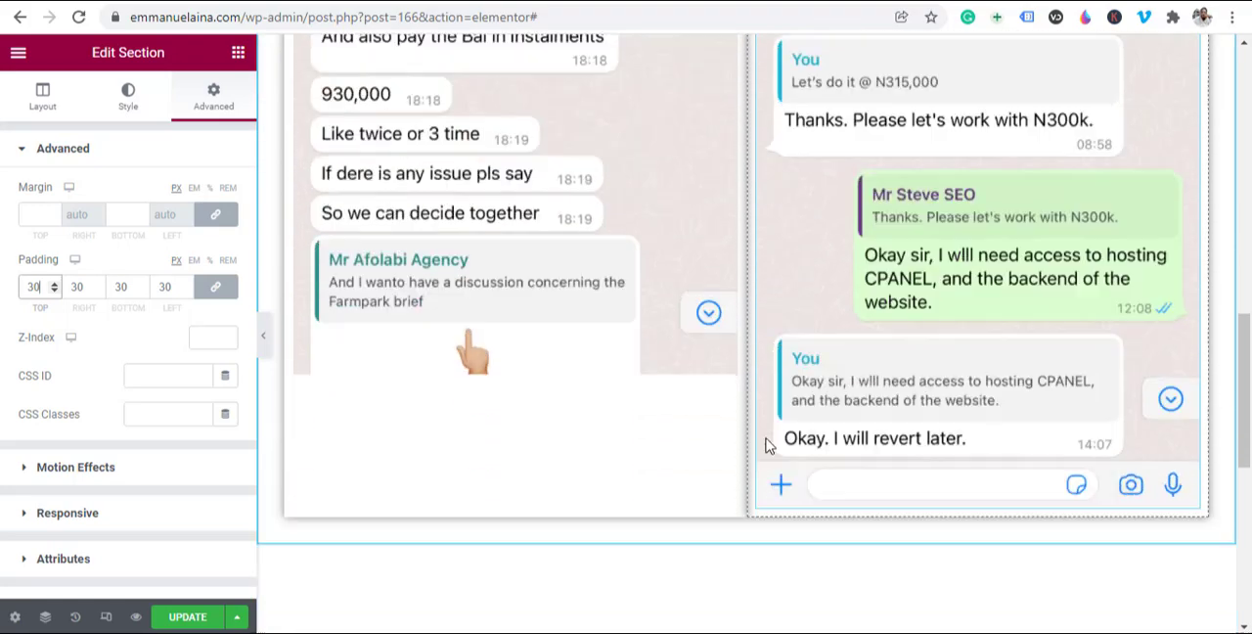
scroll(670, 302, "up", 5)
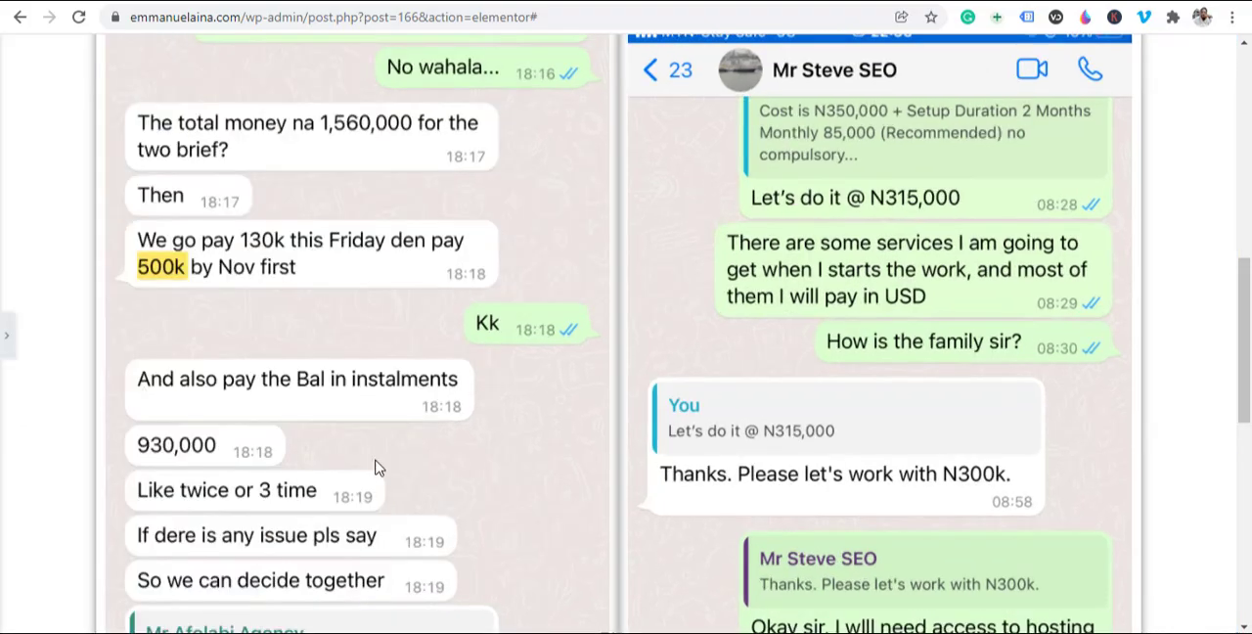
scroll(383, 479, "up", 5)
scroll(162, 421, "down", 1)
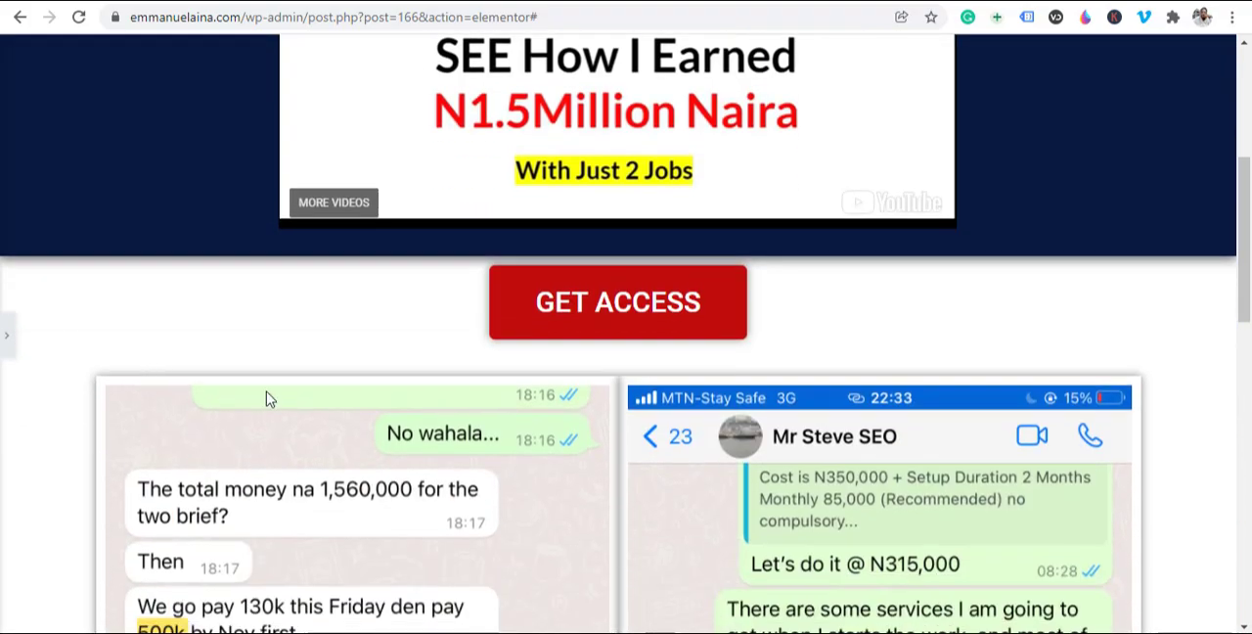
scroll(1101, 469, "down", 4)
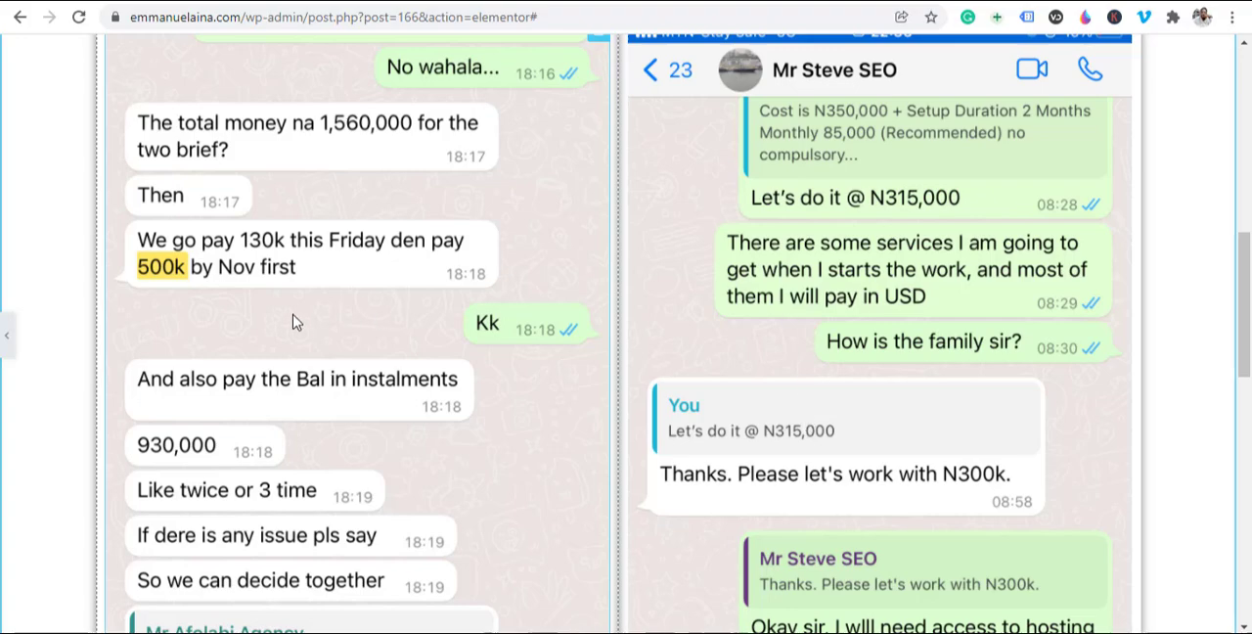
left_click(5, 339)
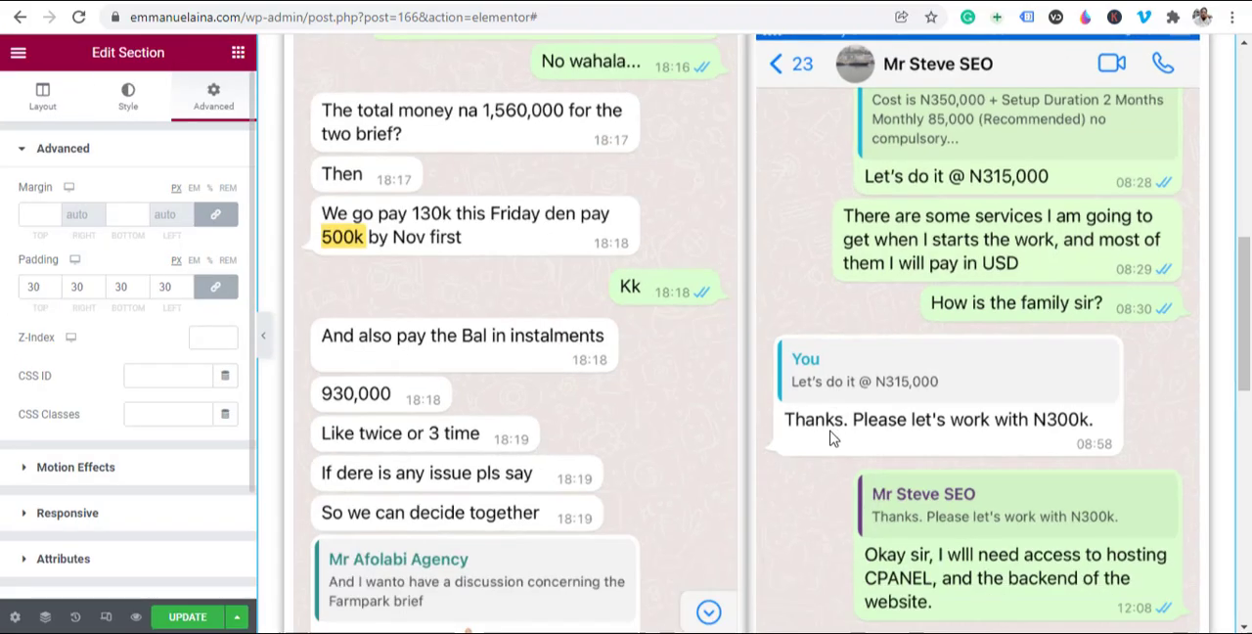
Step: Set the left chat image column's padding to 30 px on all sides and view the page without the editing panel
scroll(832, 439, "up", 4)
scroll(731, 427, "down", 2)
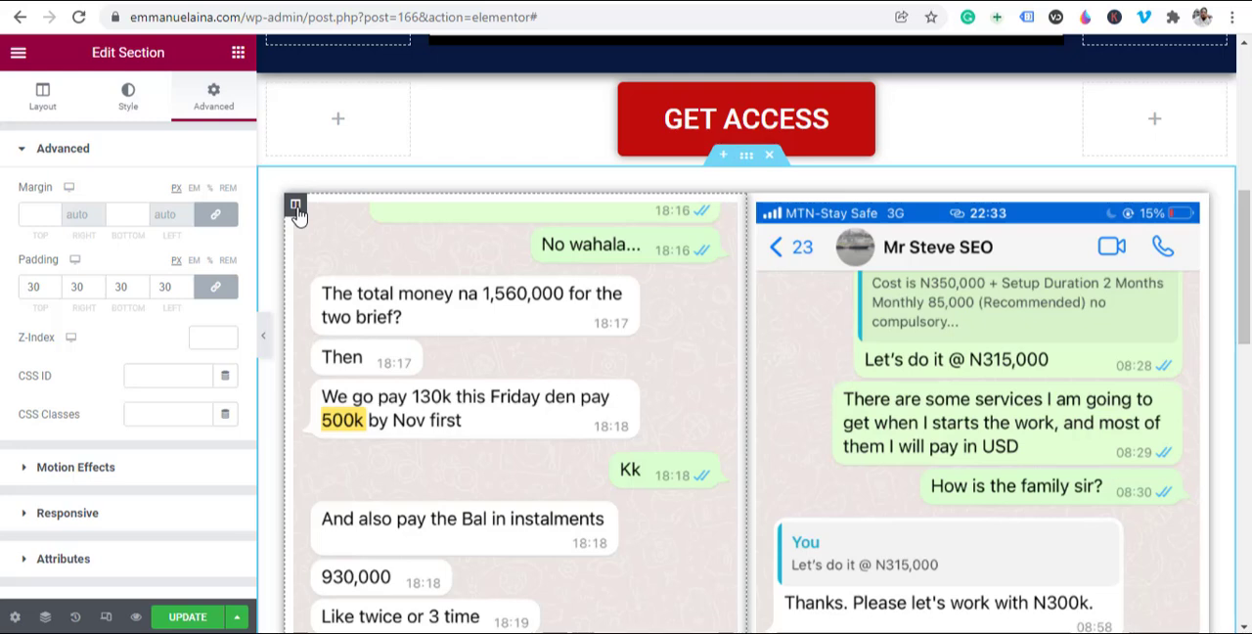
left_click(296, 208)
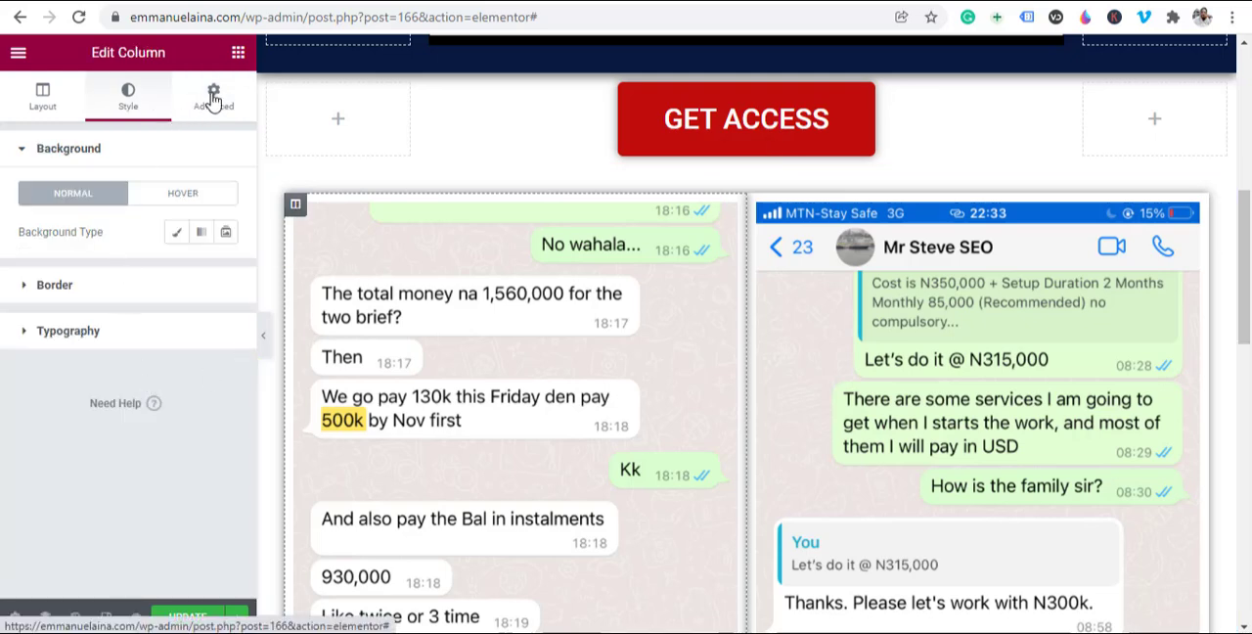
left_click(300, 211)
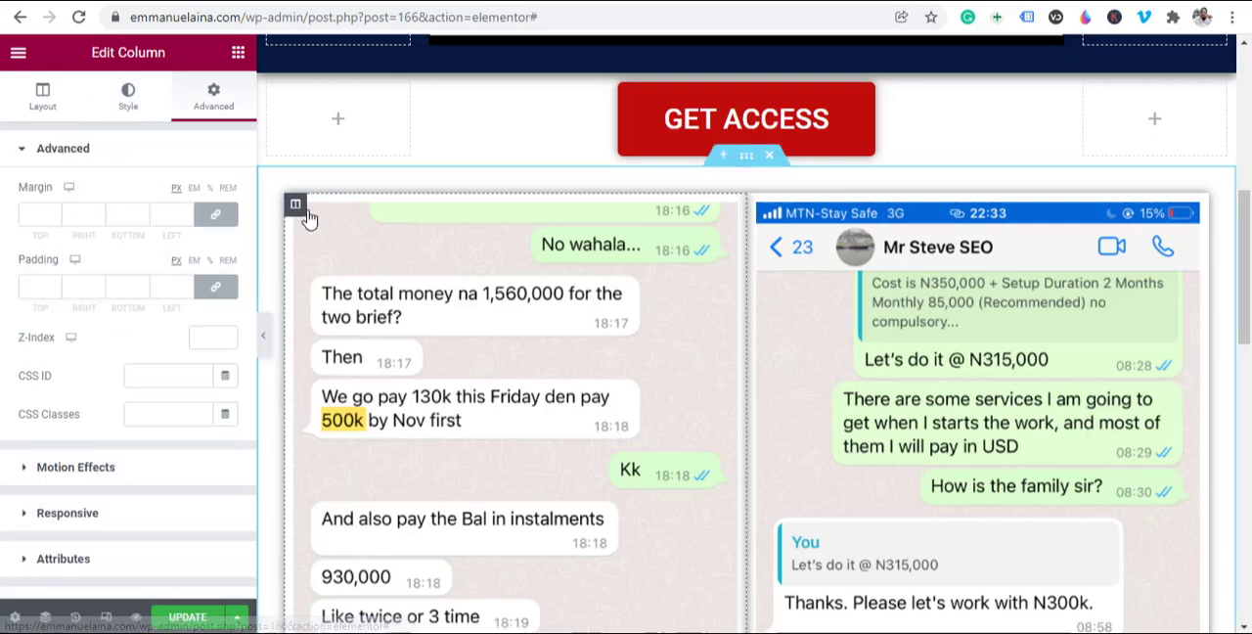
left_click(40, 283)
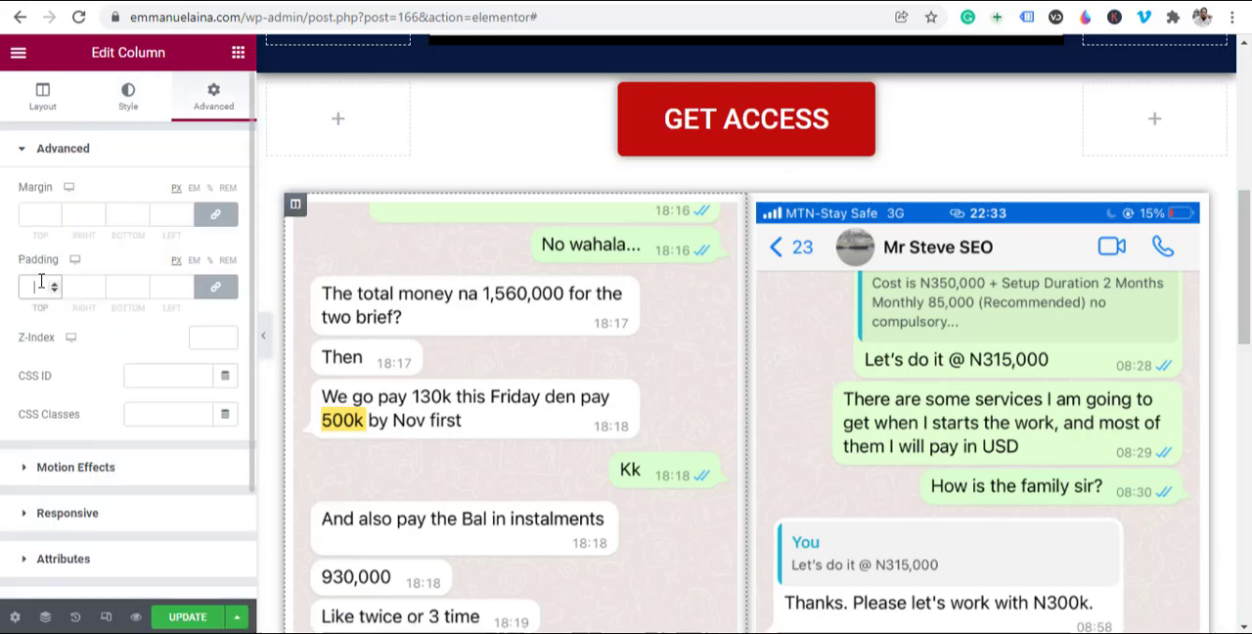
type("10")
type("0")
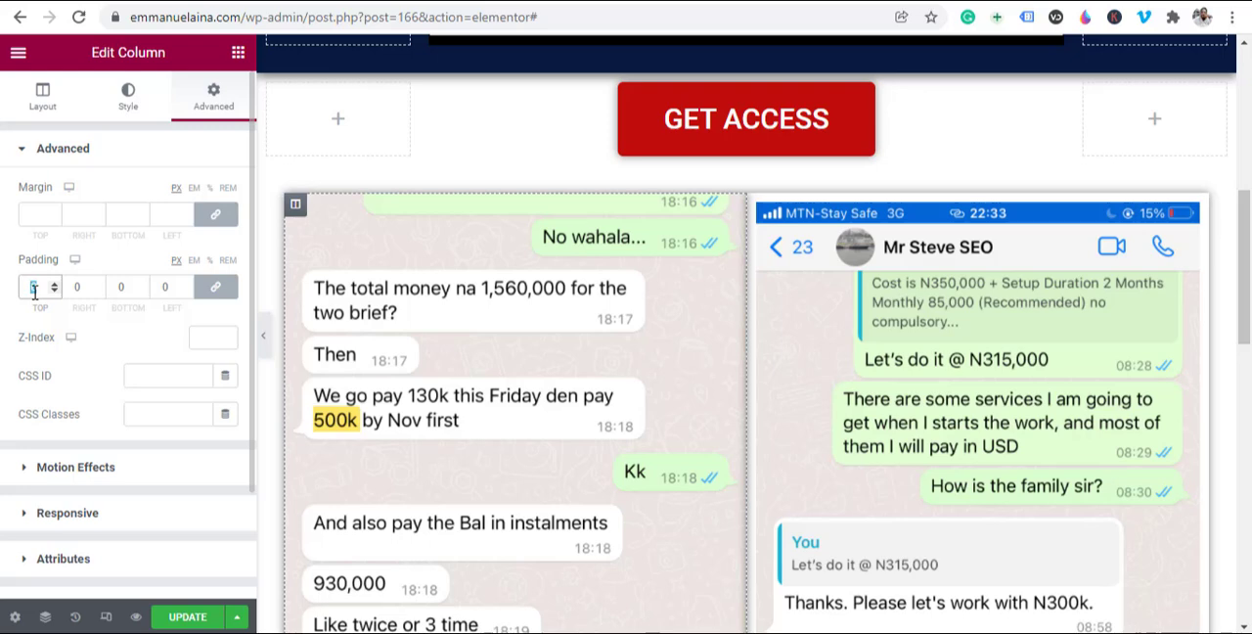
type("30")
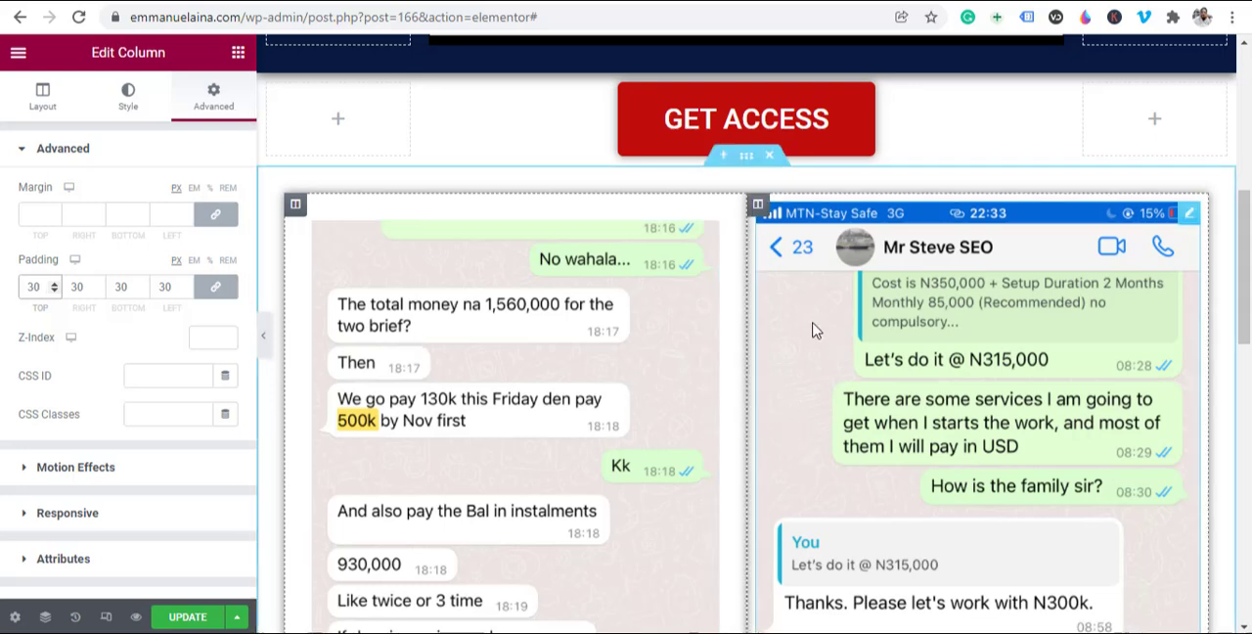
left_click(262, 339)
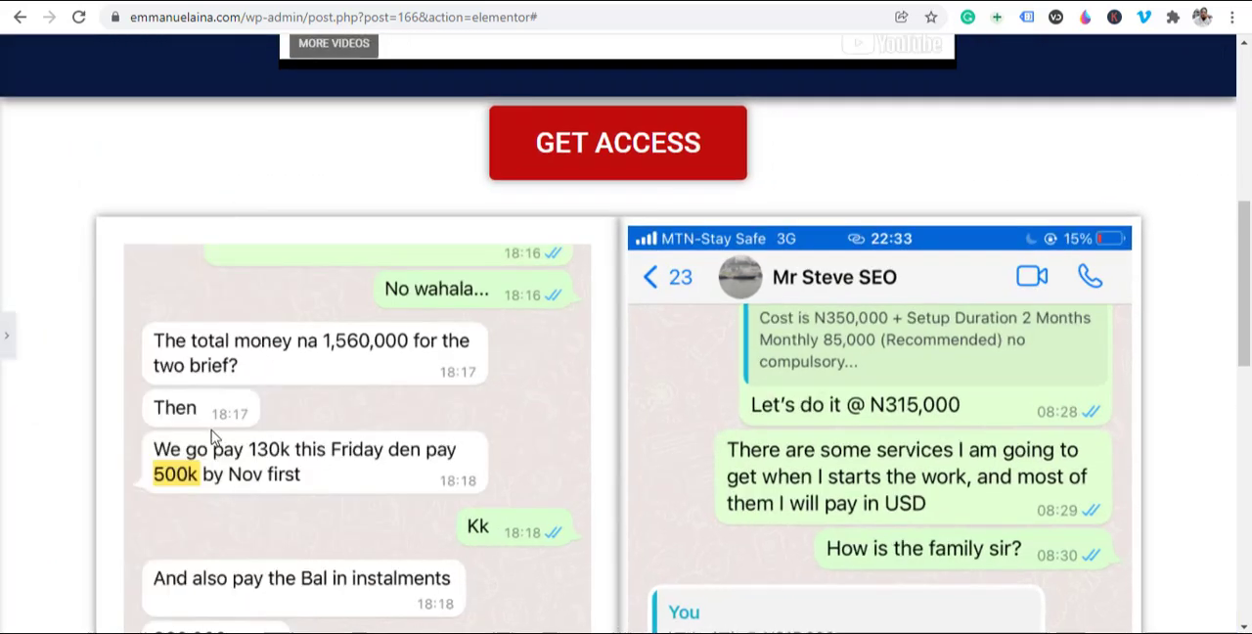
Step: Set the right chat image column's padding to 30 px on all four sides
scroll(116, 350, "down", 2)
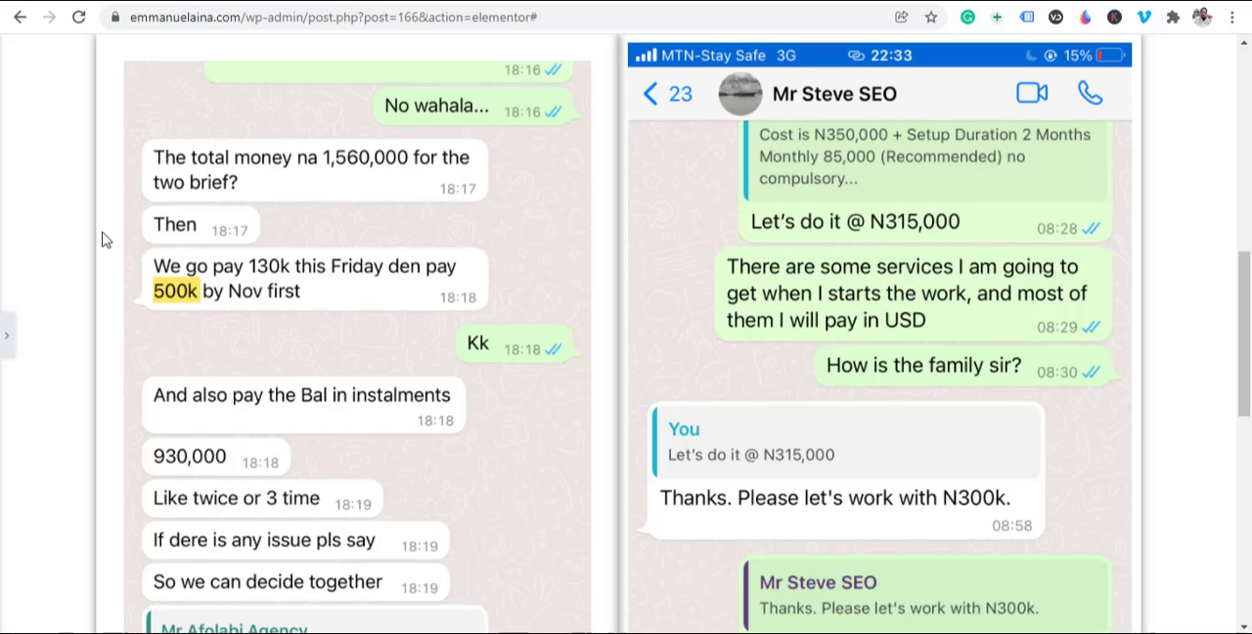
scroll(116, 274, "up", 2)
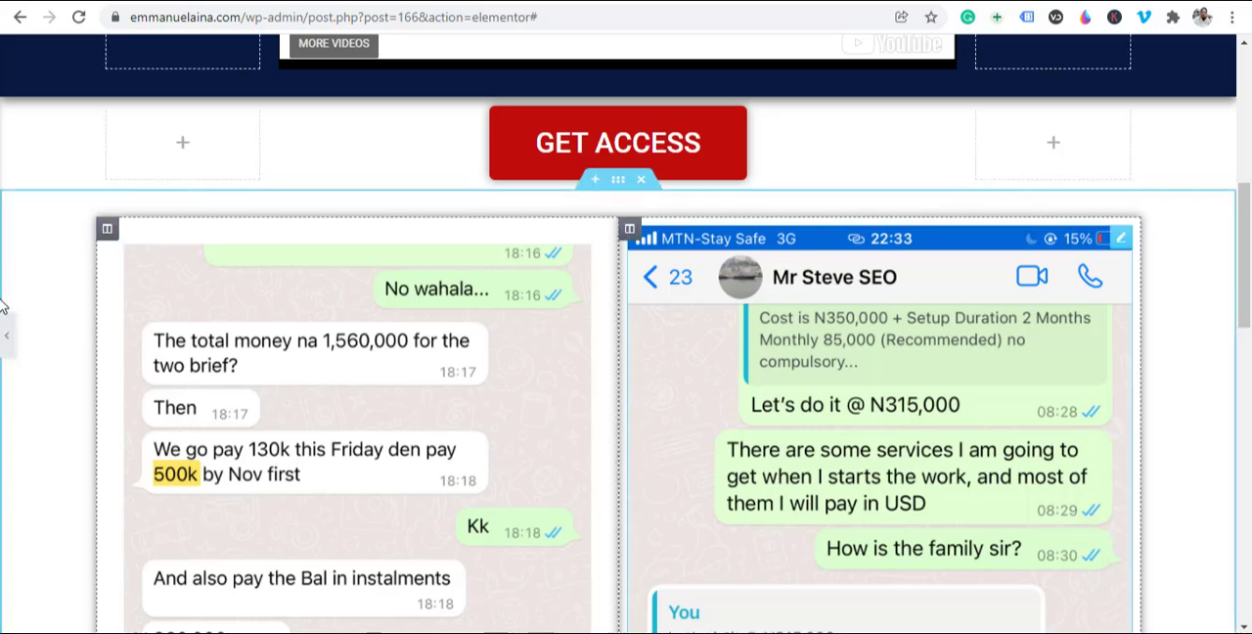
left_click(5, 333)
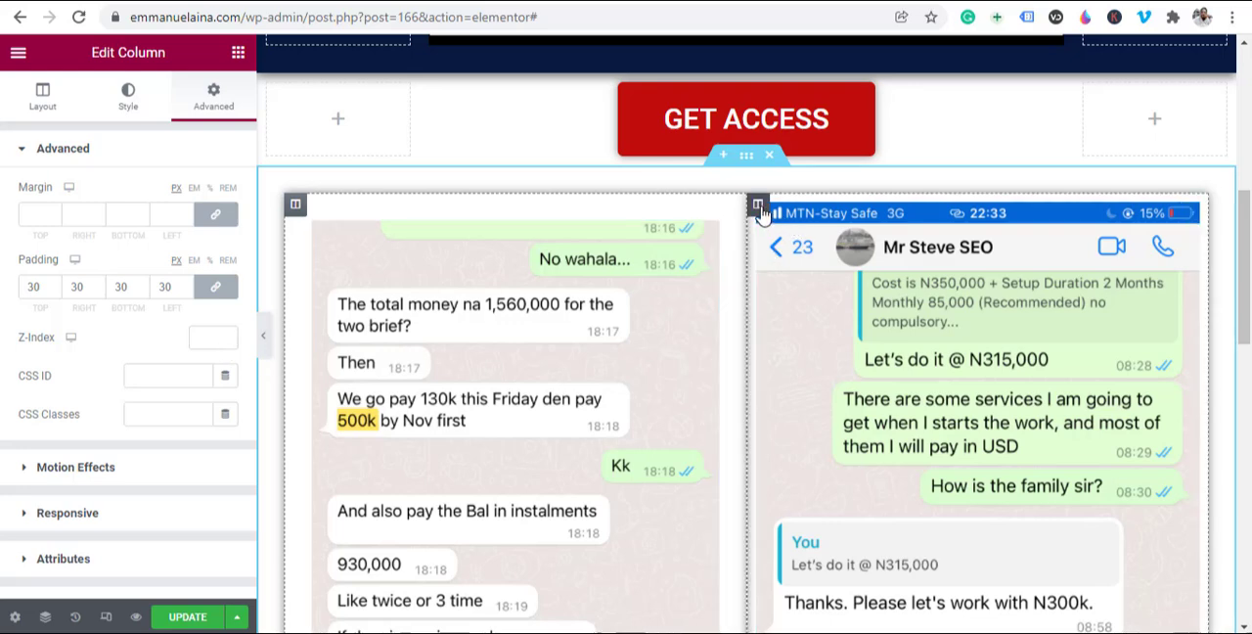
left_click(759, 207)
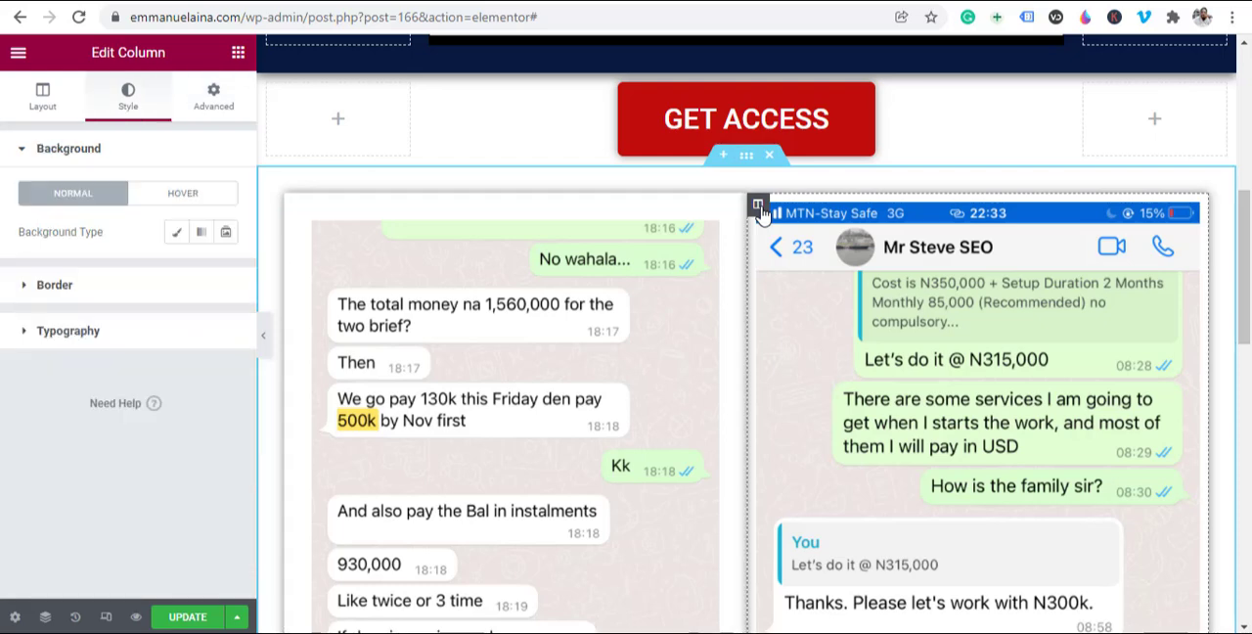
left_click(211, 102)
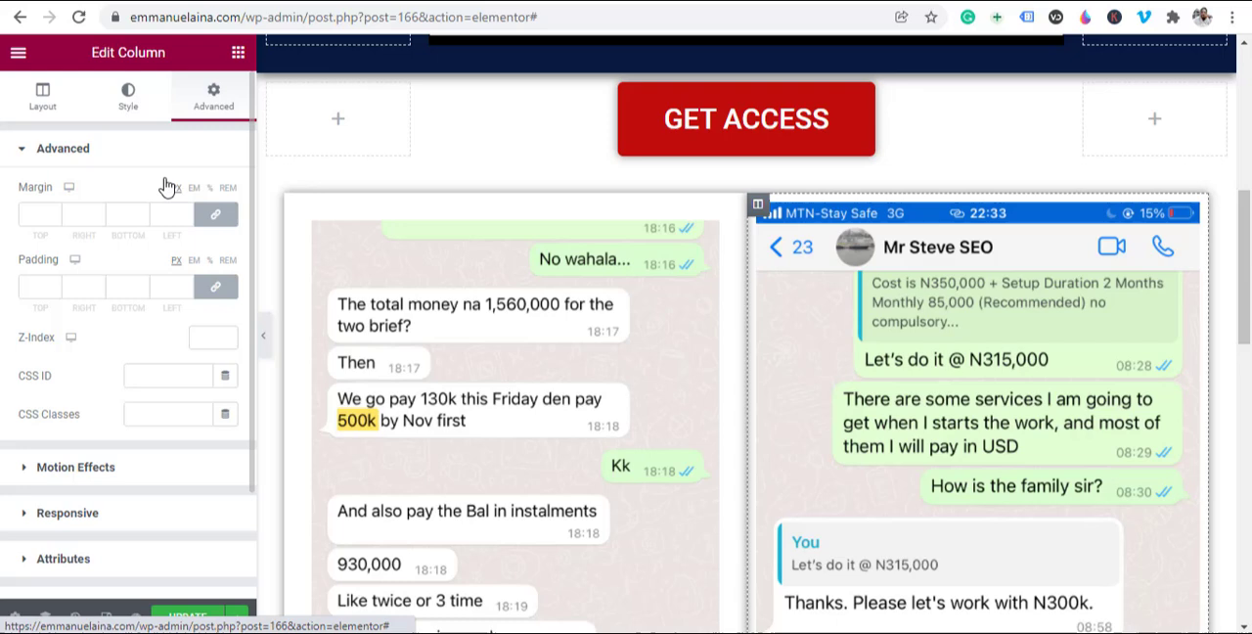
left_click(29, 286)
type("30")
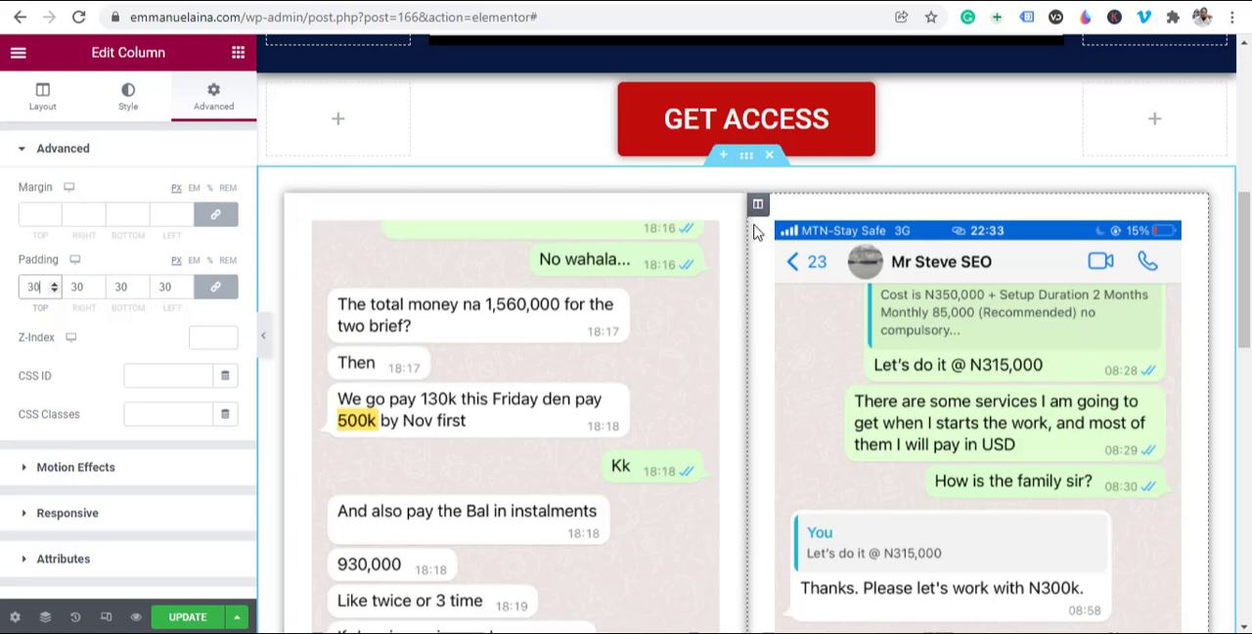
Step: Try a 5 px margin on the right chat image column and settle on 20 px on all sides
left_click(35, 207)
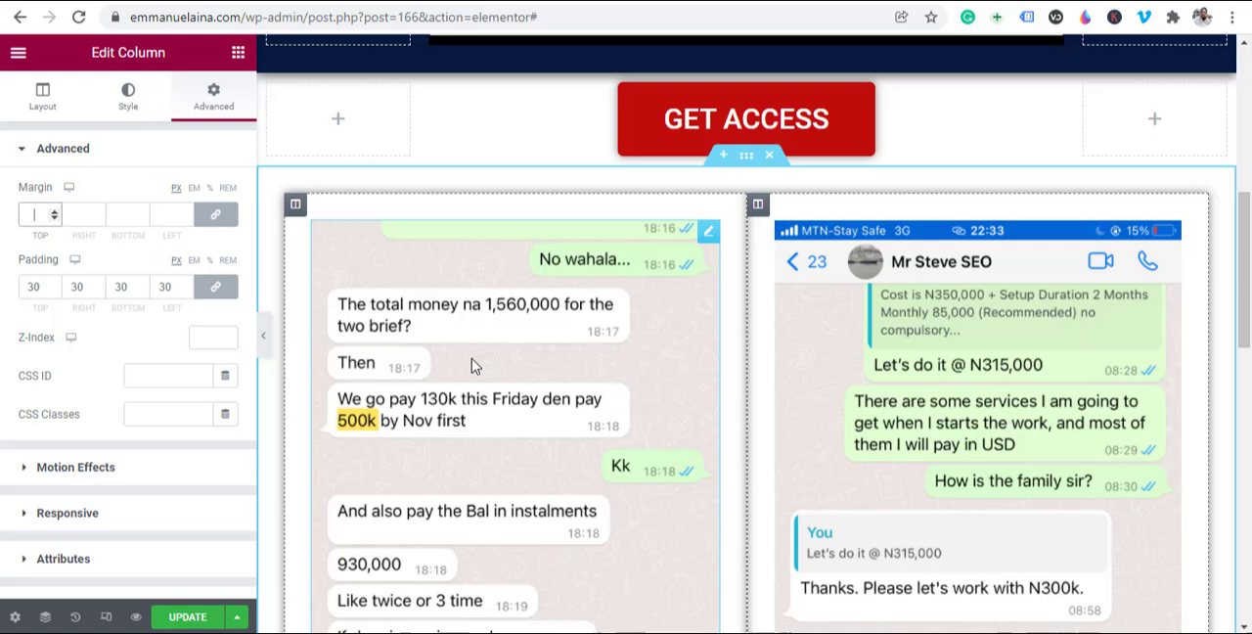
type("5")
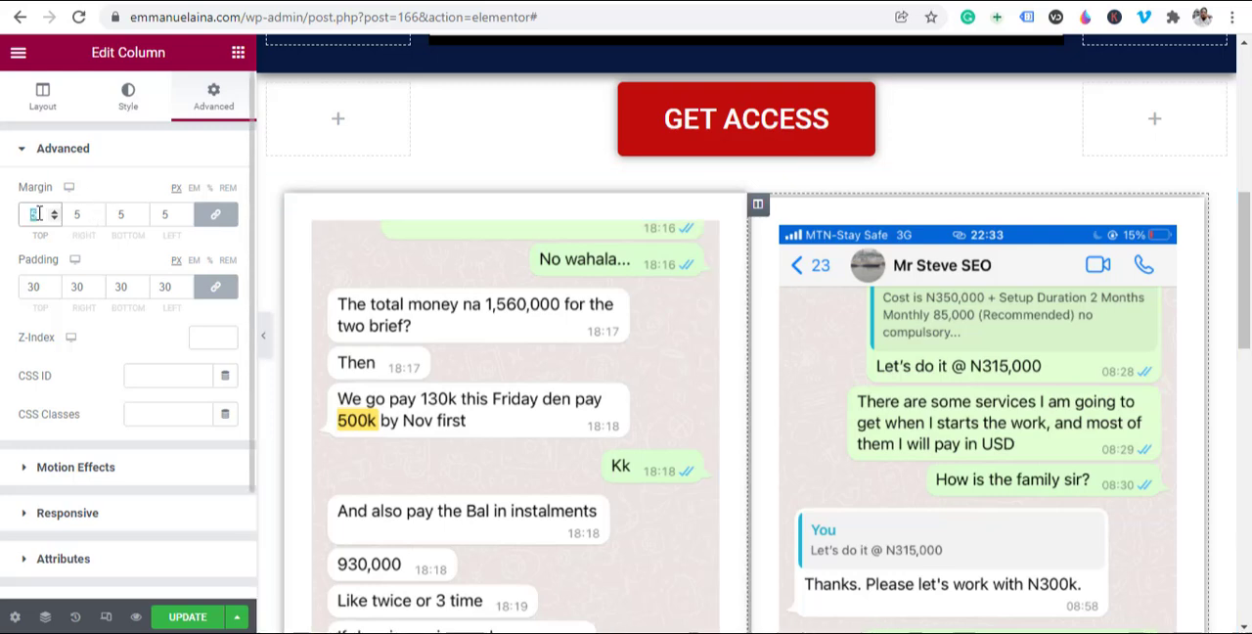
type("20")
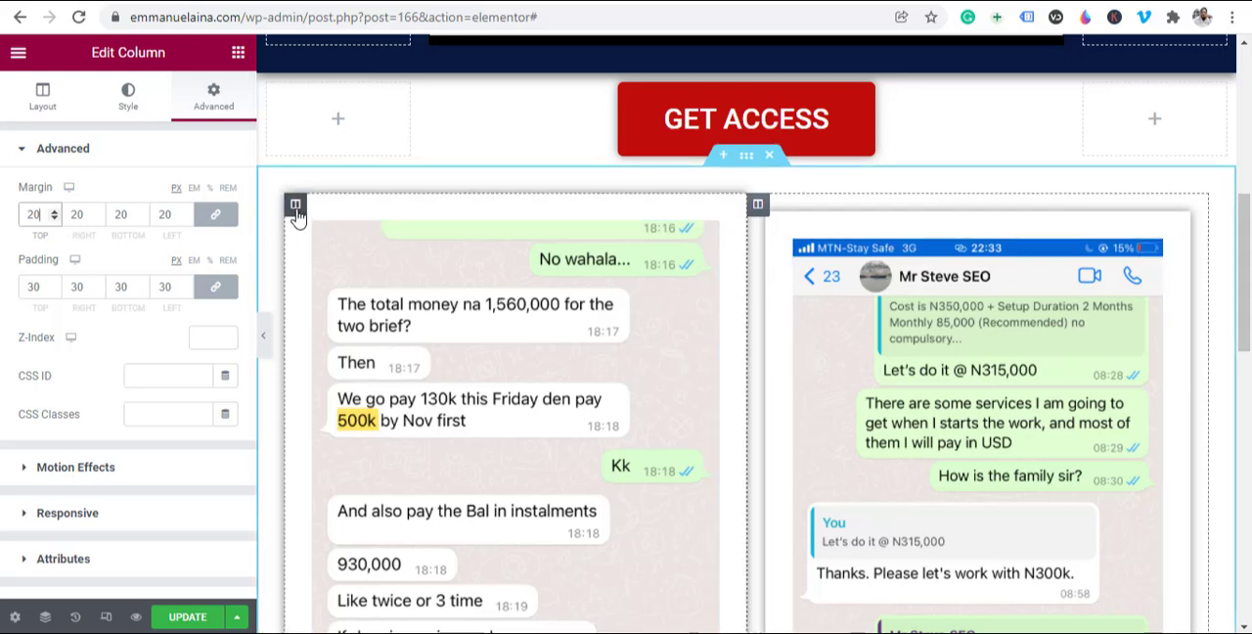
Step: Set the left chat image column's margin to 20 px on all sides and update the page
left_click(295, 205)
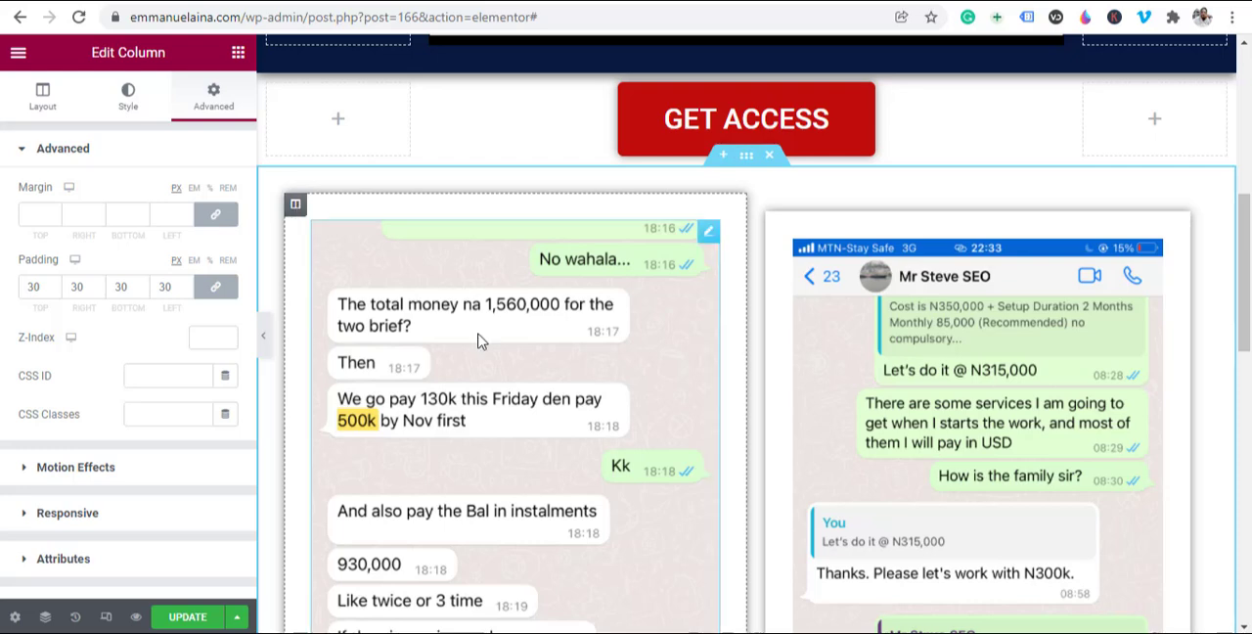
left_click(39, 214)
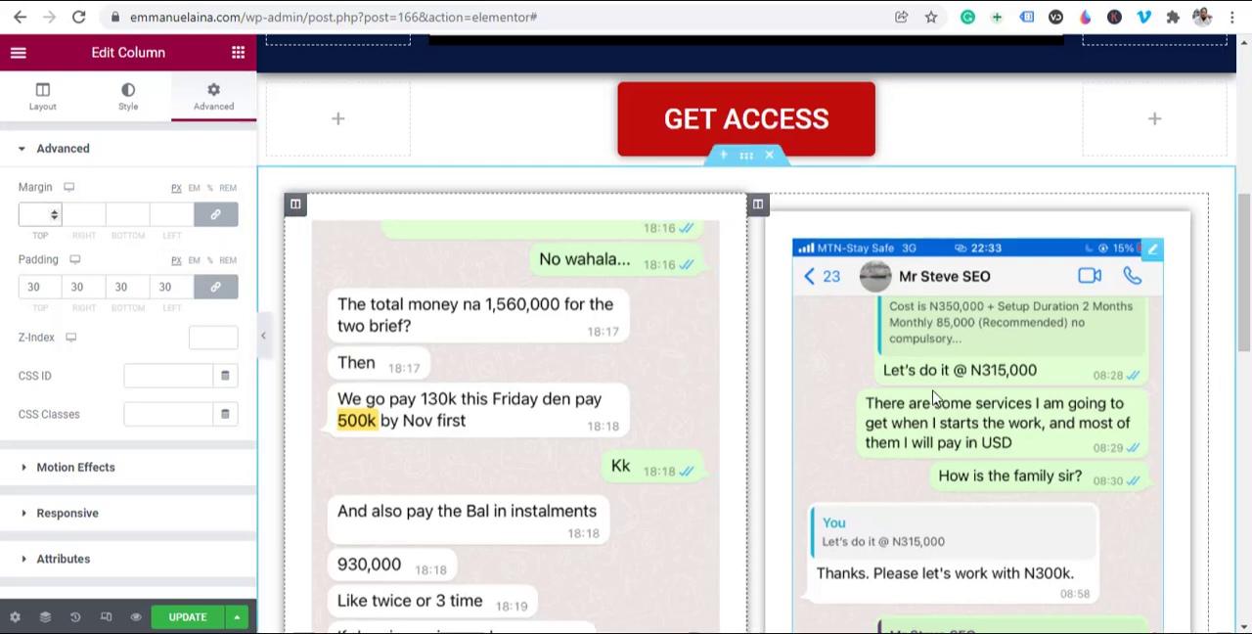
type("20")
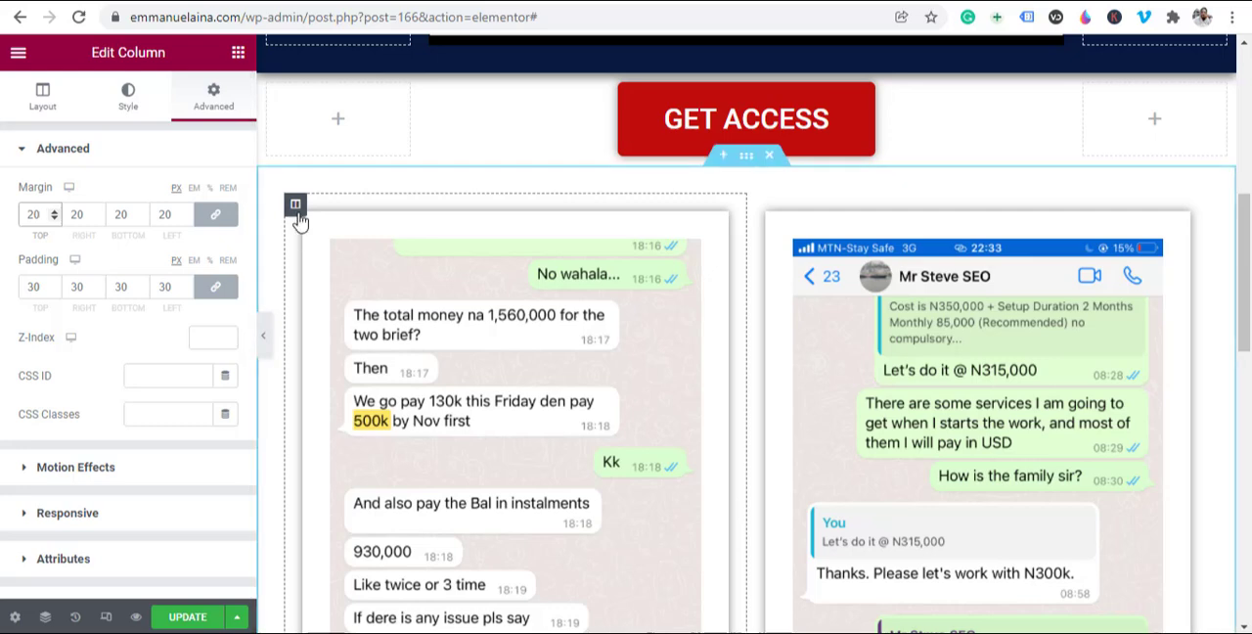
left_click(186, 618)
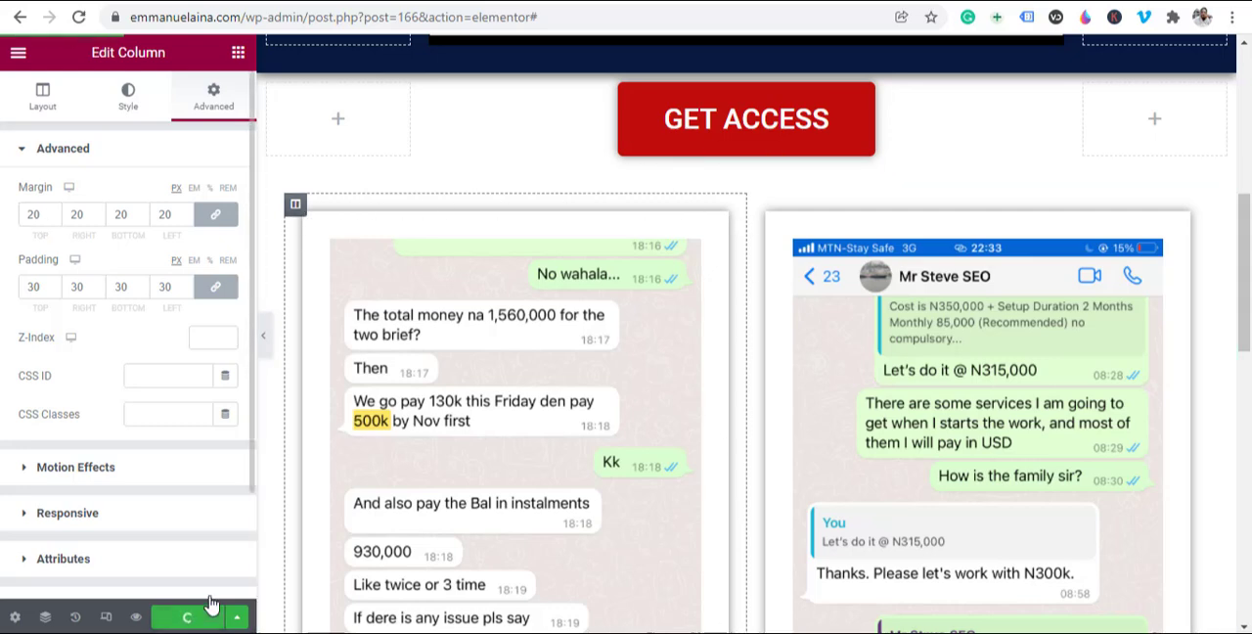
Step: Examine the gap and shadows around both chat image columns from top to bottom with the editing panel hidden
left_click(266, 346)
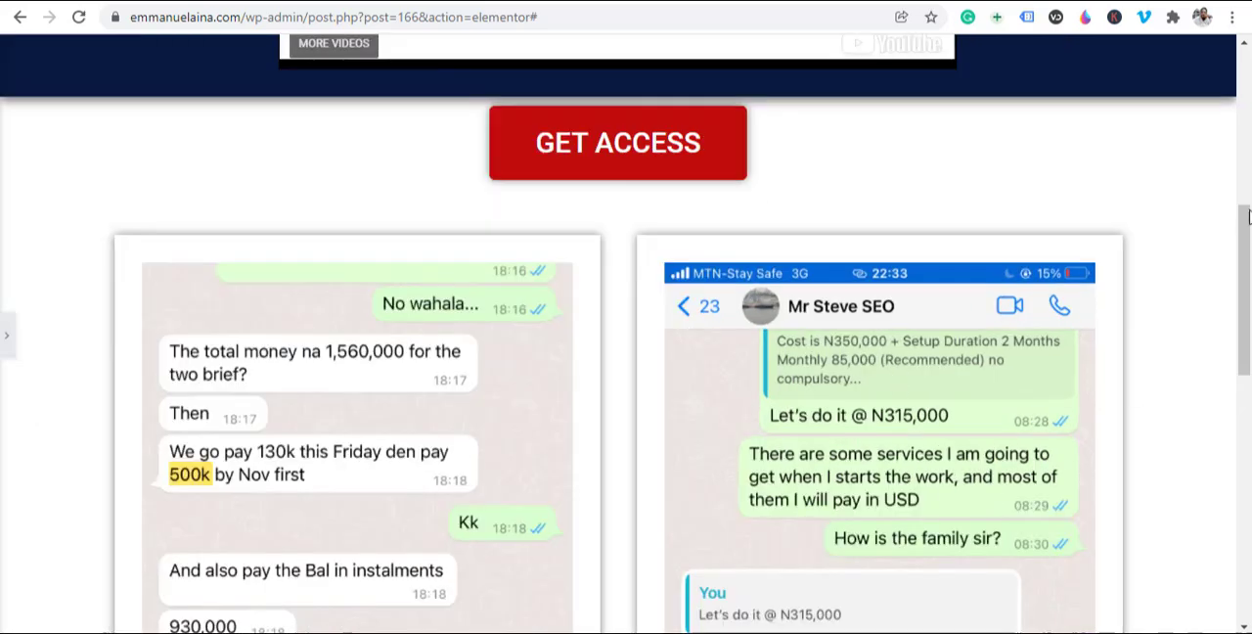
scroll(377, 352, "down", 4)
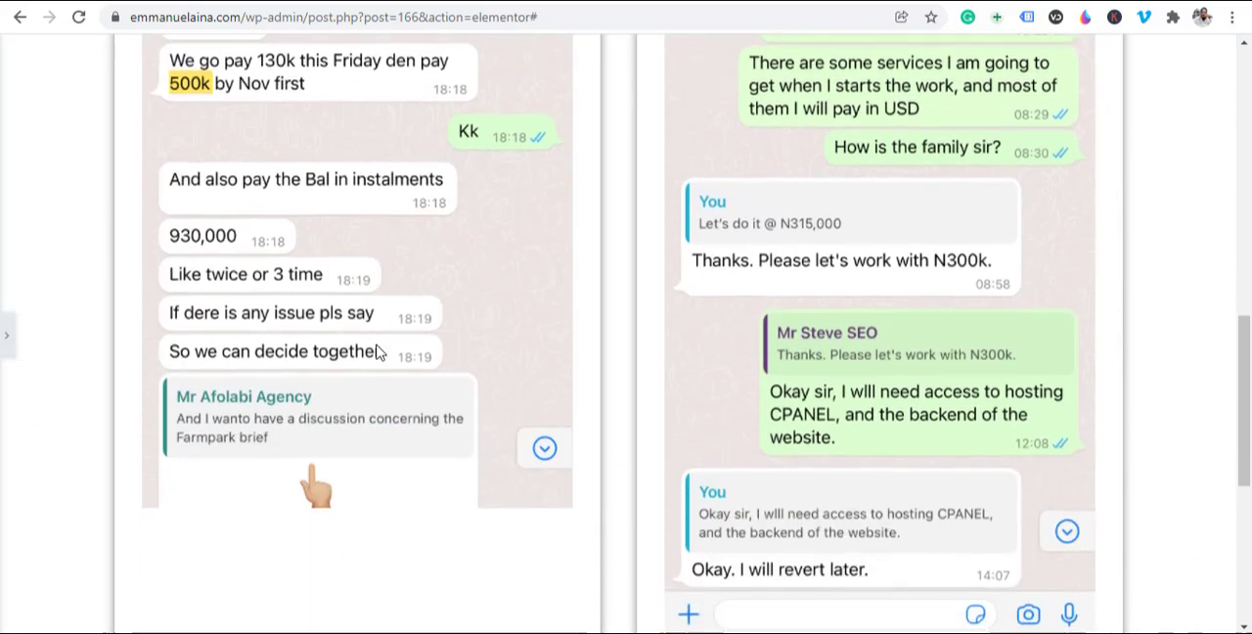
scroll(379, 352, "down", 3)
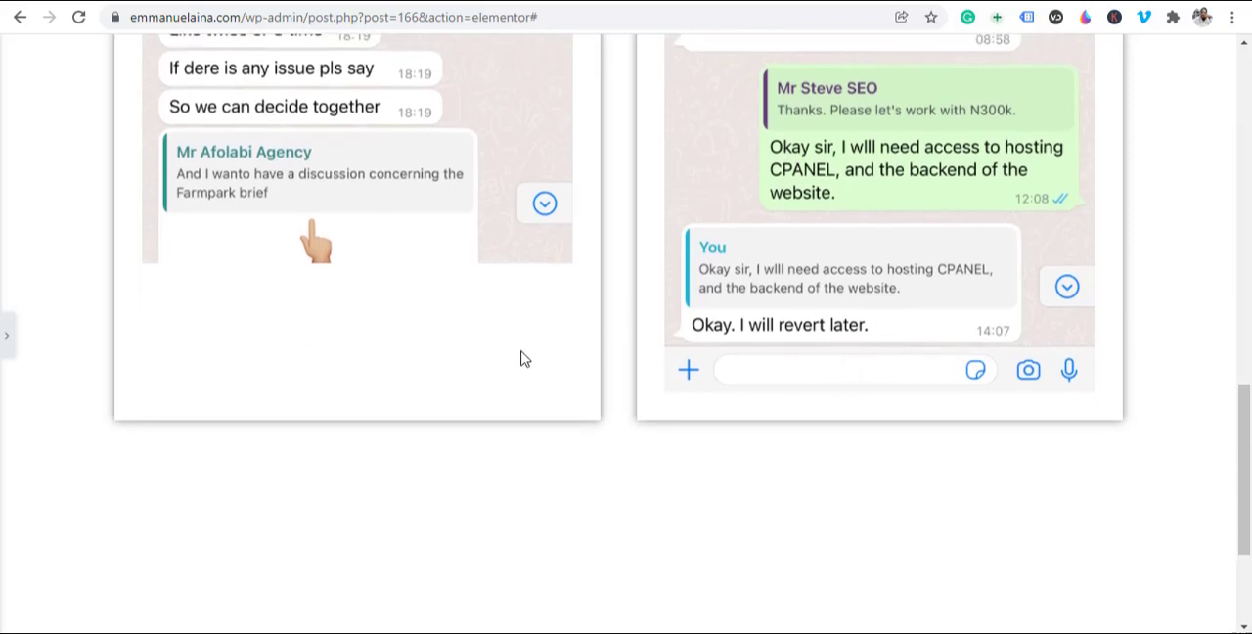
scroll(469, 341, "up", 8)
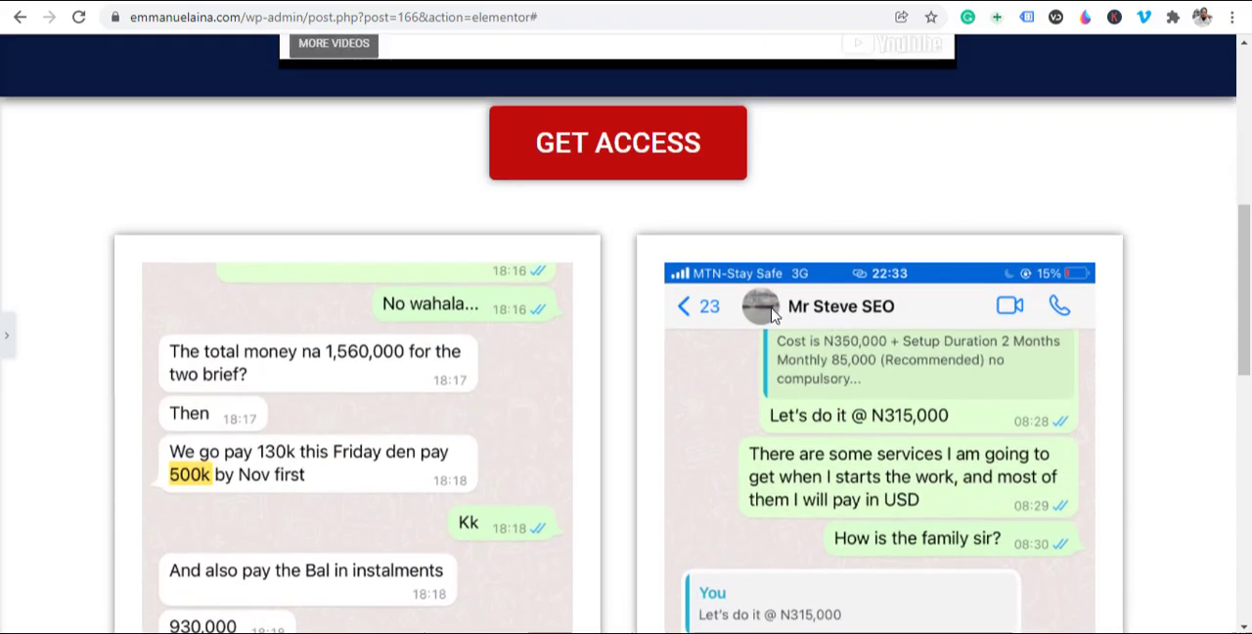
scroll(550, 277, "down", 6)
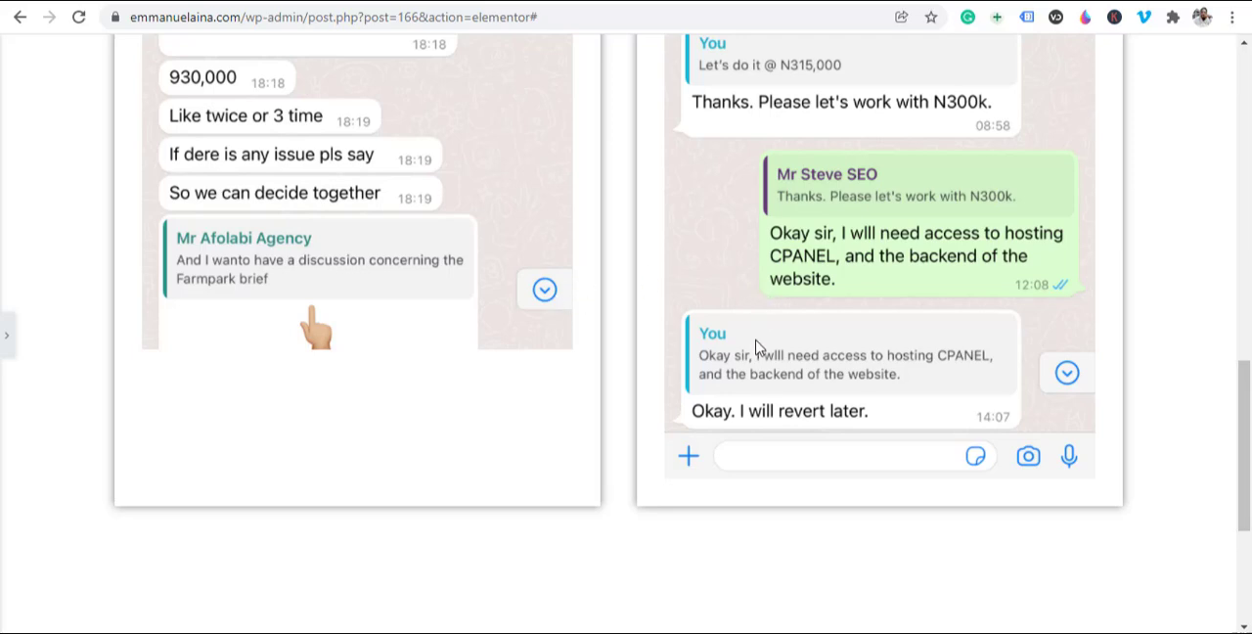
scroll(580, 321, "up", 6)
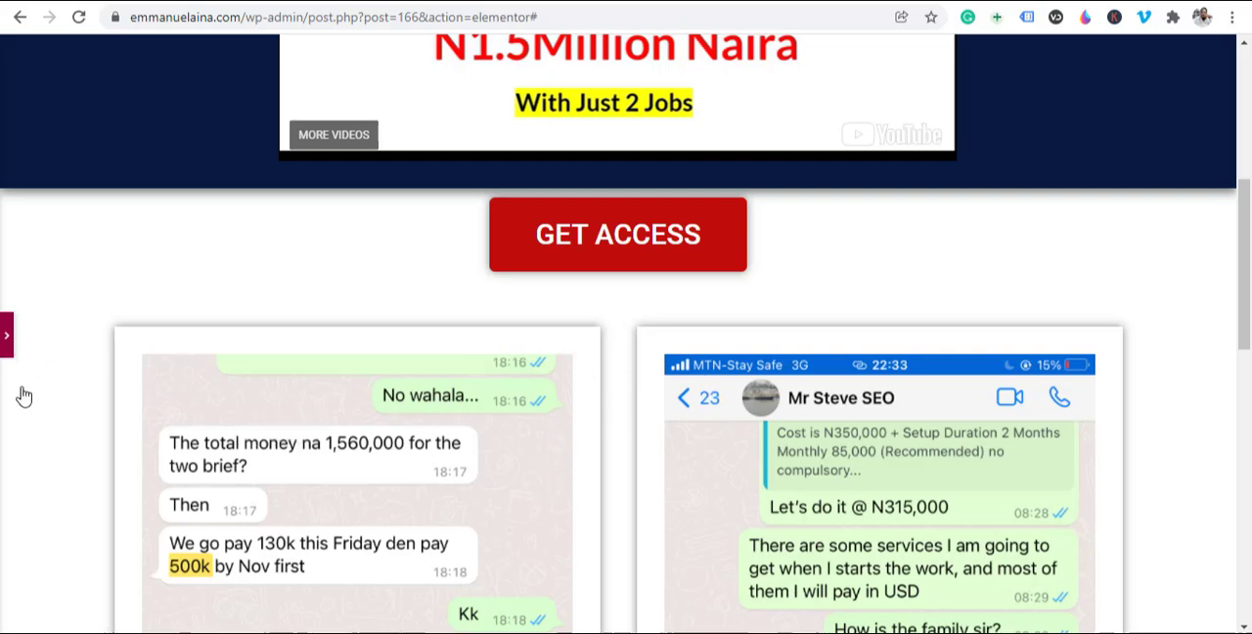
Step: Add a three-column section with a wide middle column between the GET ACCESS button and the chat images
left_click(7, 337)
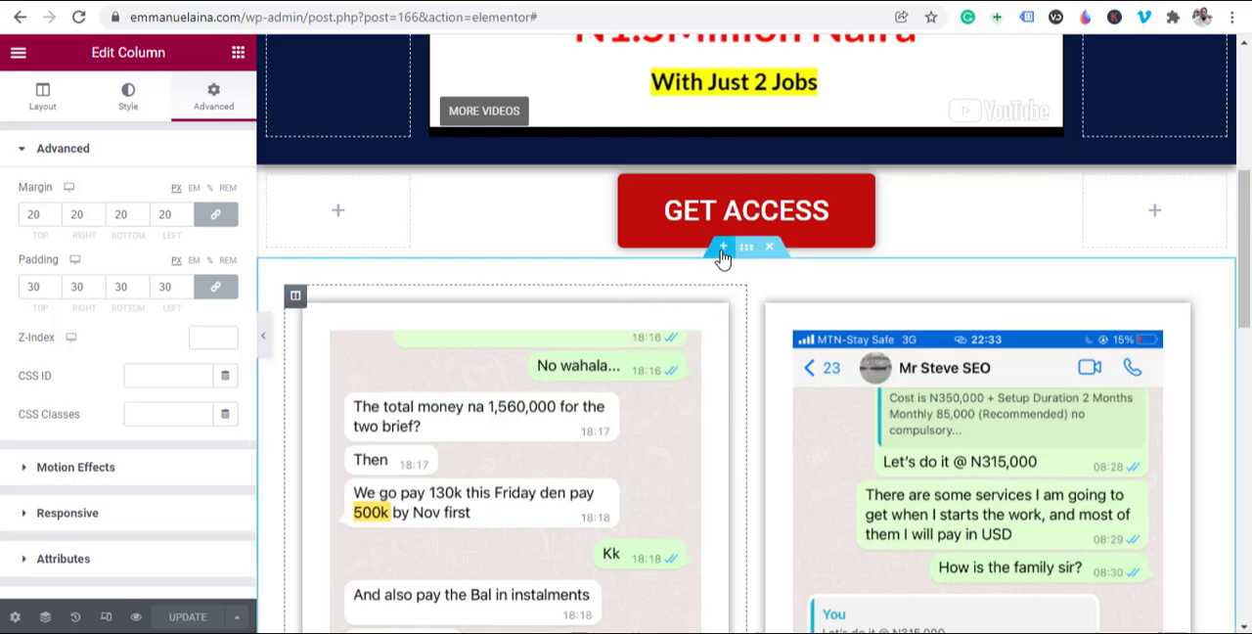
left_click(722, 250)
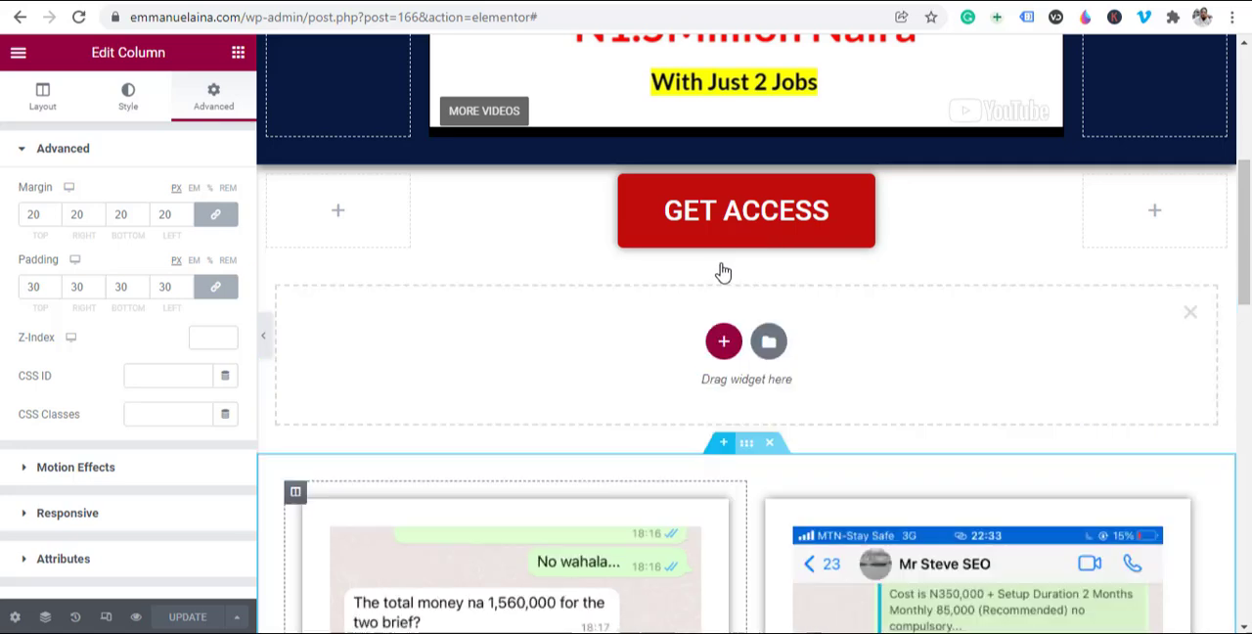
left_click(723, 342)
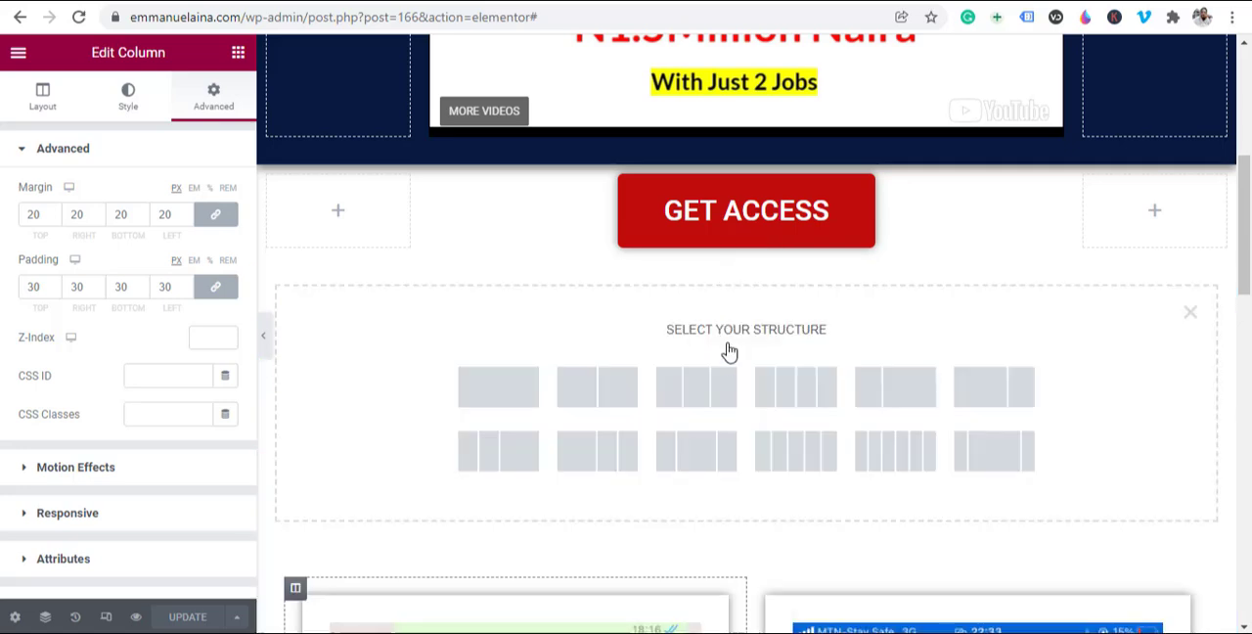
left_click(1005, 461)
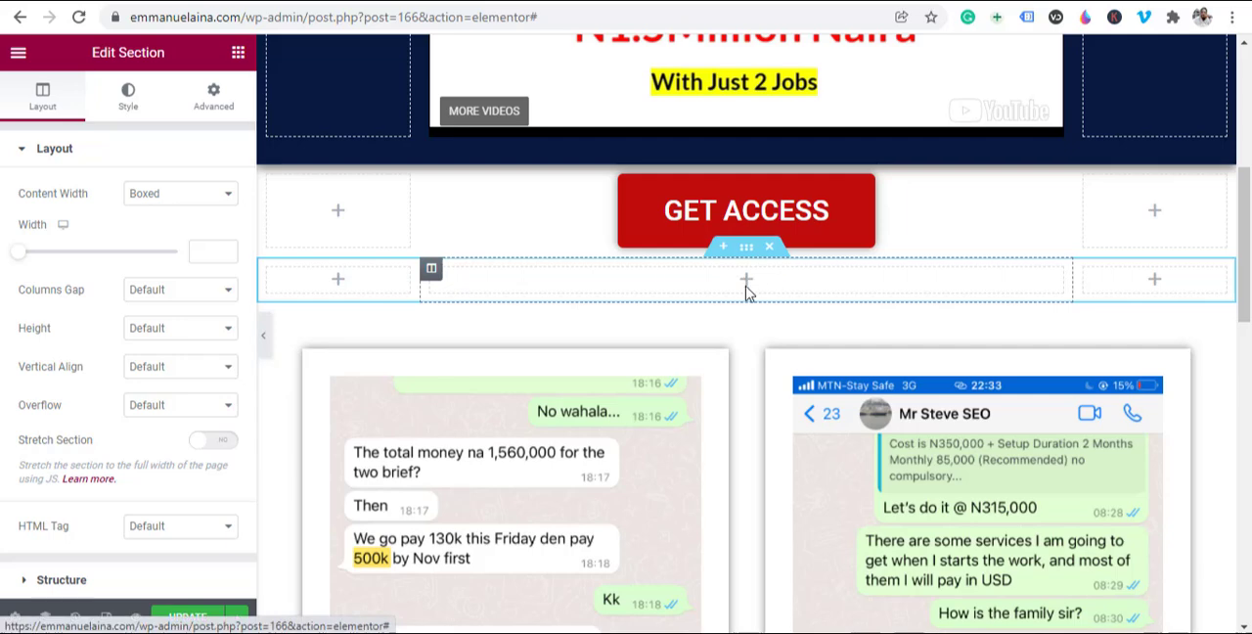
Step: Place a Heading widget in the new section's middle column and align it to the center
left_click(237, 55)
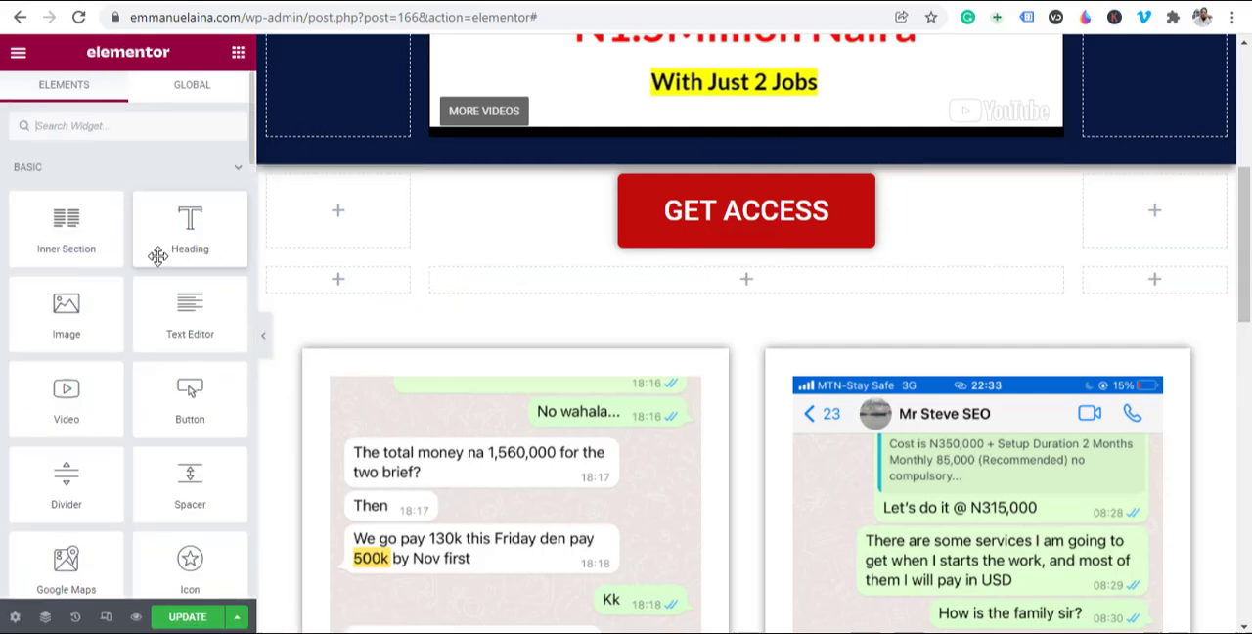
left_click_drag(193, 234, 802, 293)
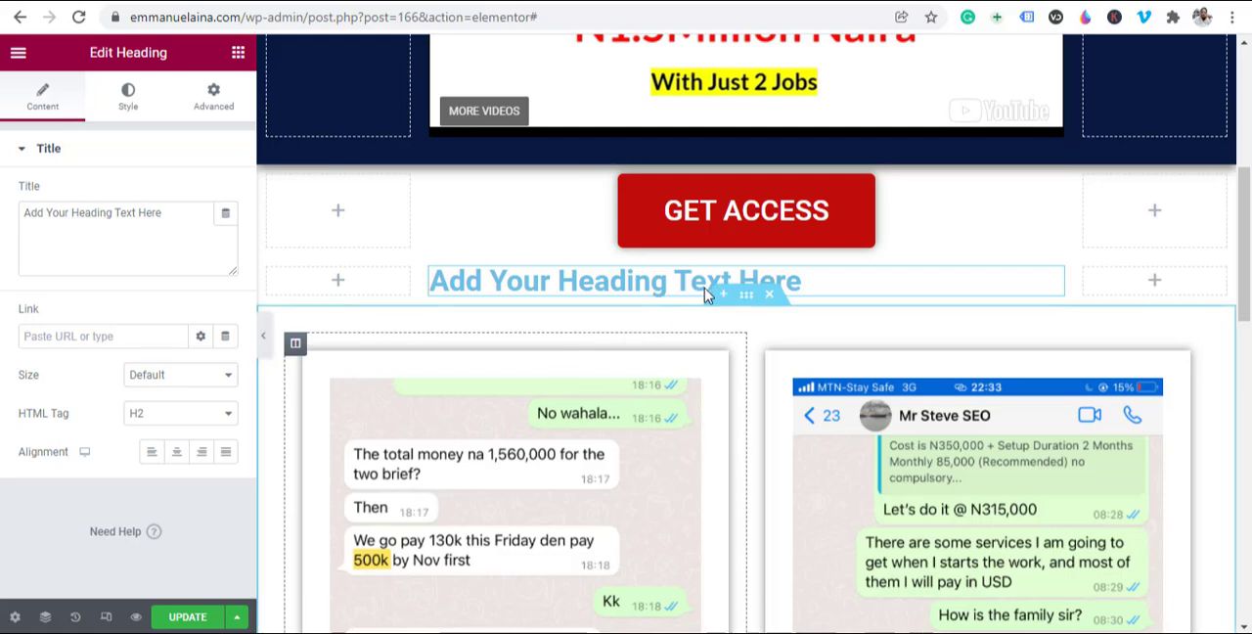
left_click(177, 455)
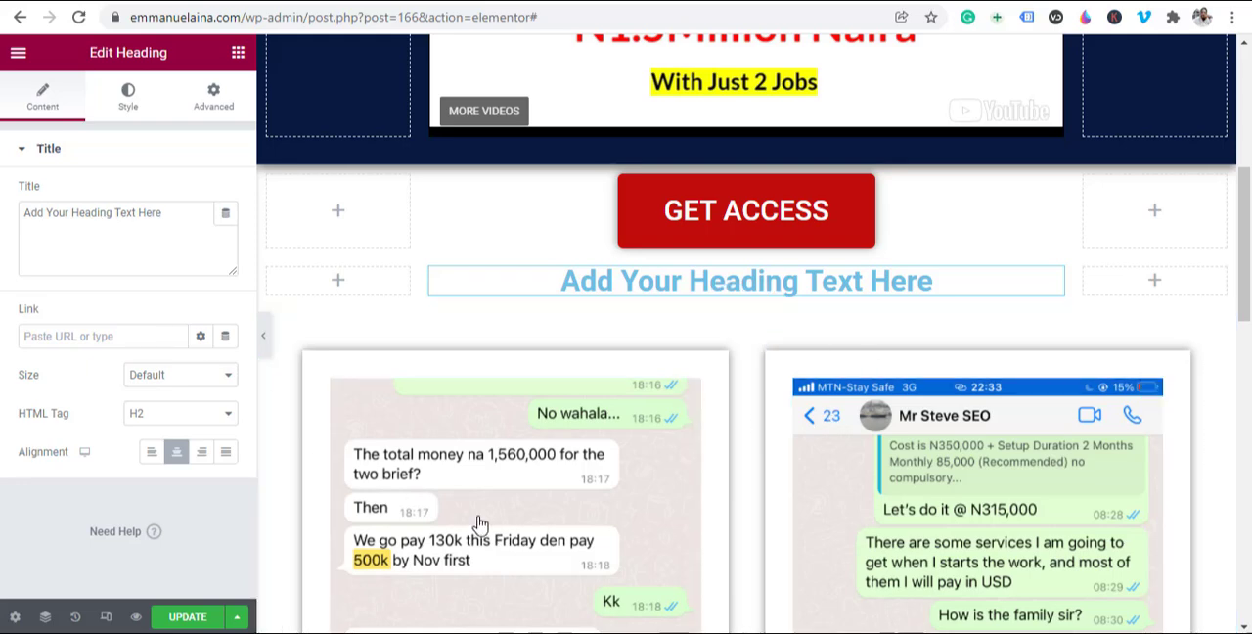
Step: Clear the placeholder title of the new heading above the chat images
triple_click(130, 221)
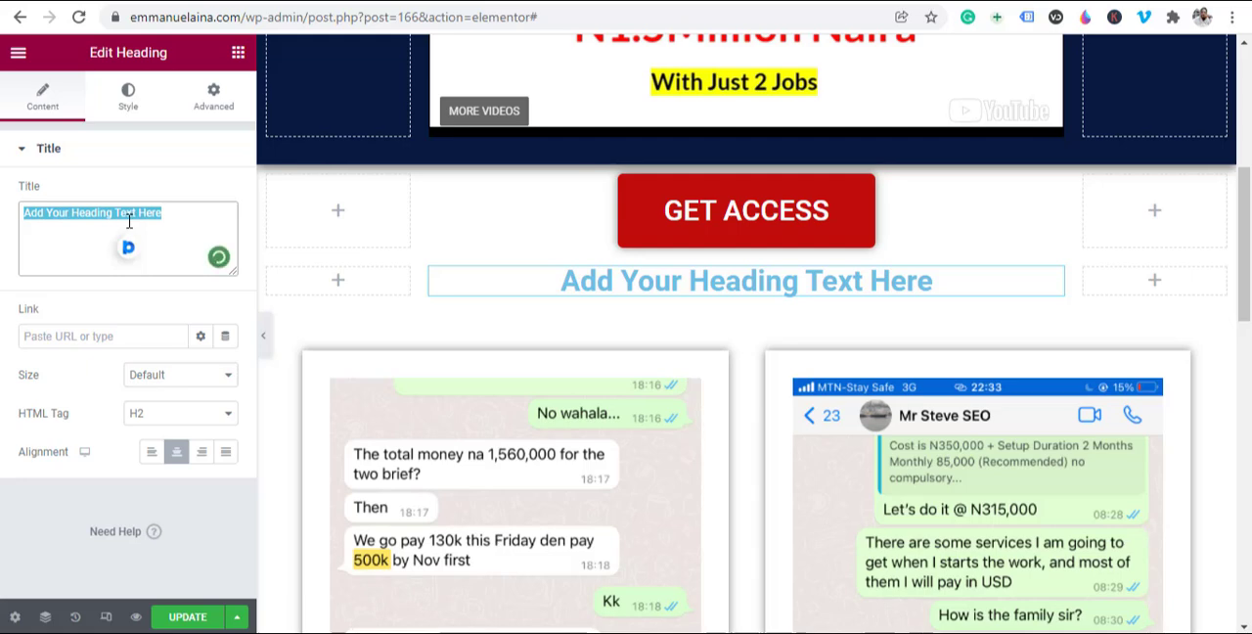
type("1,5")
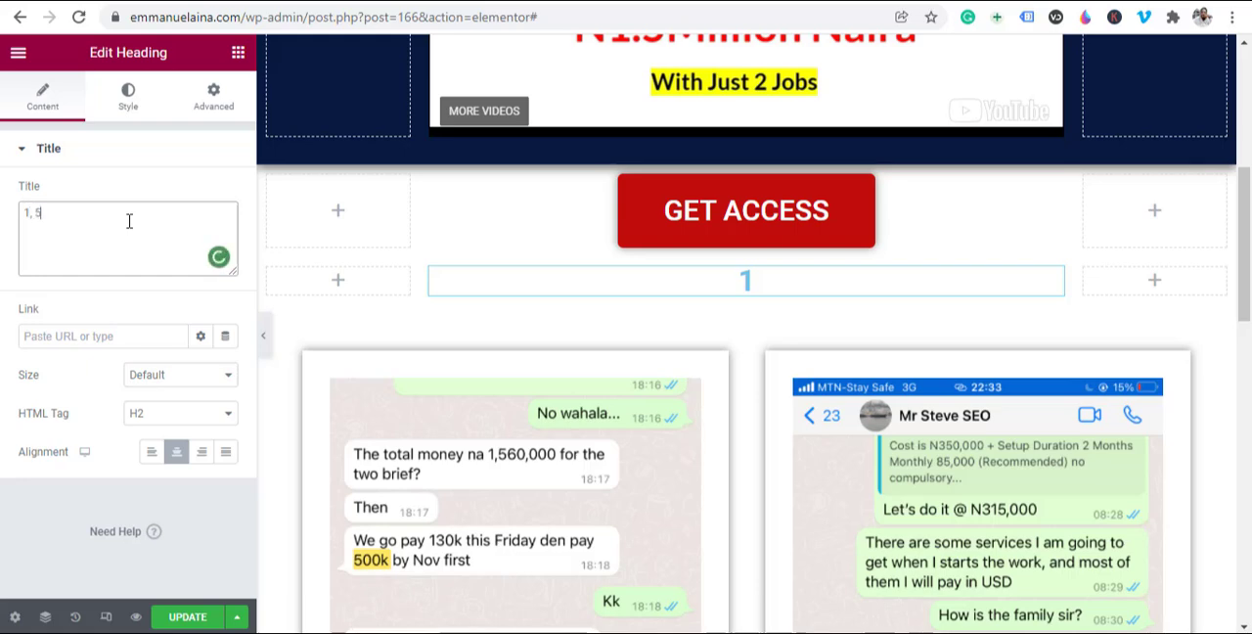
key("BackSpace")
key("BackSpace")
key("BackSpace")
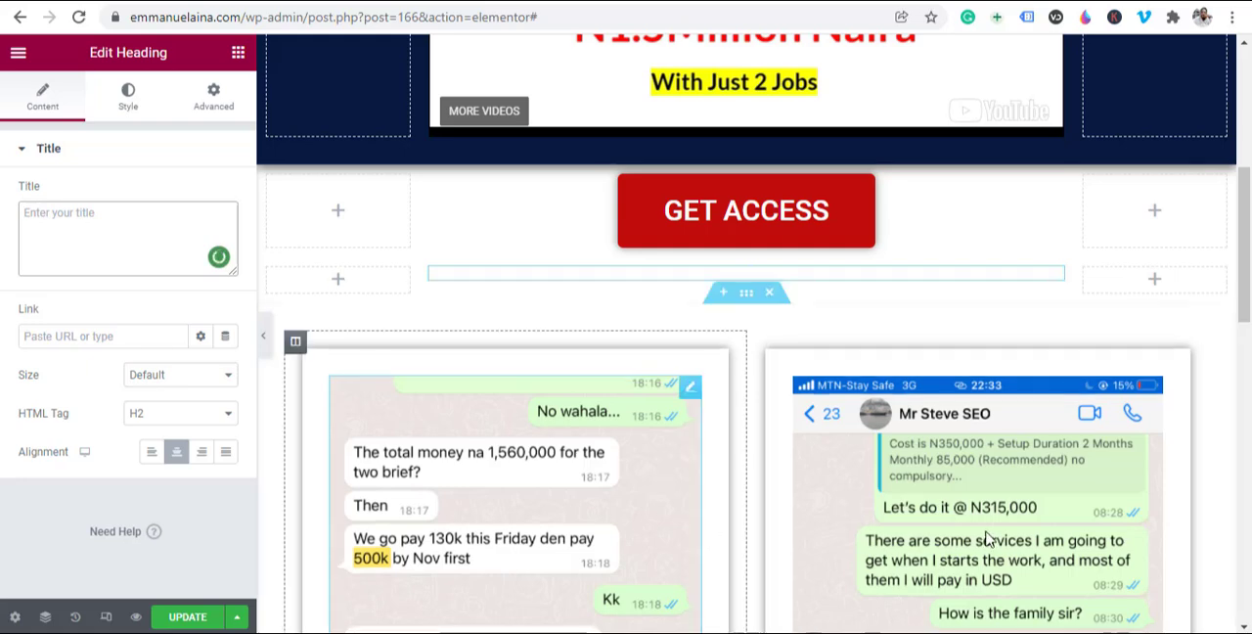
scroll(663, 460, "down", 2)
scroll(663, 460, "up", 2)
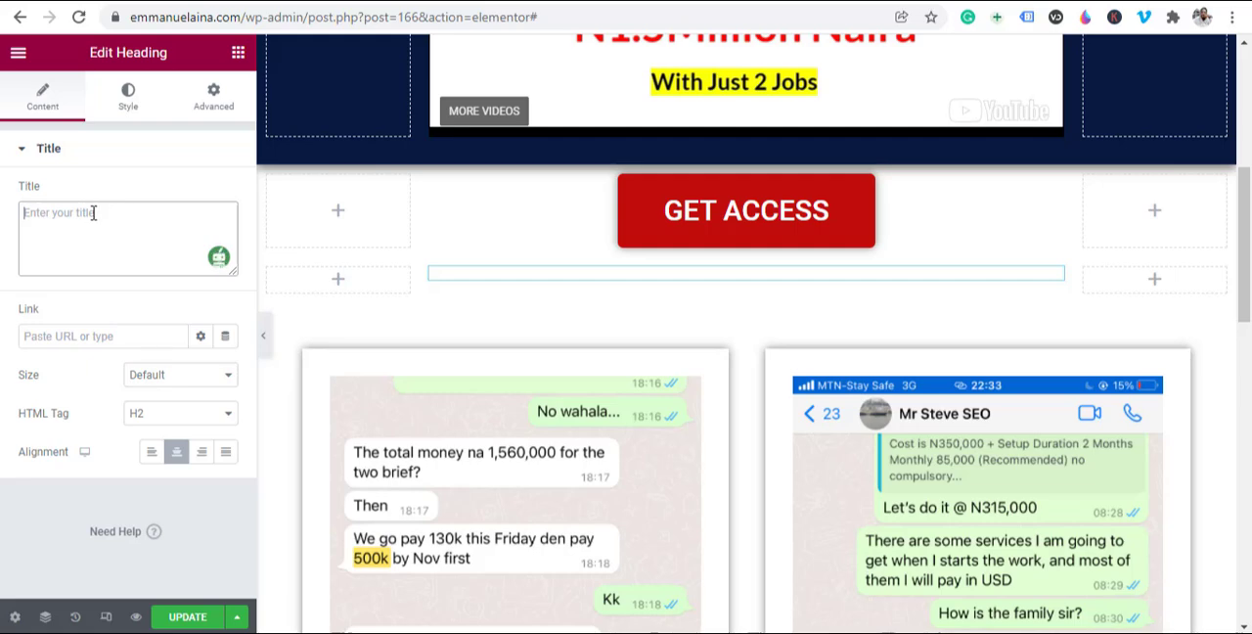
type("What")
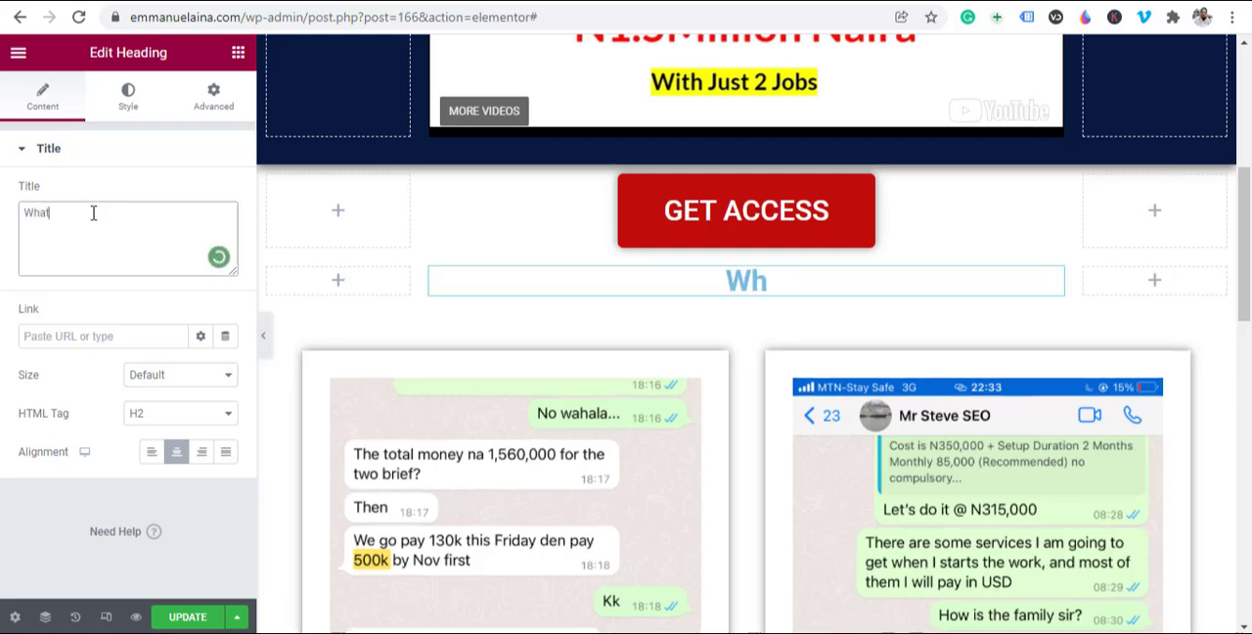
type(" P")
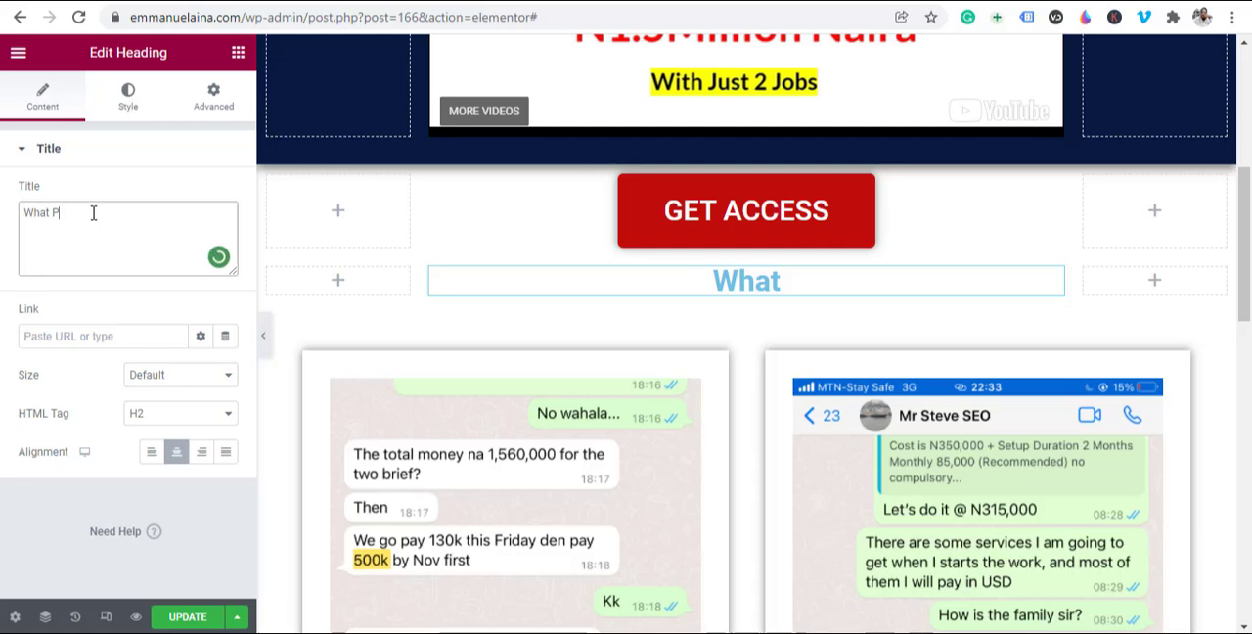
key("ctrl+a")
key("BackSpace")
type("P")
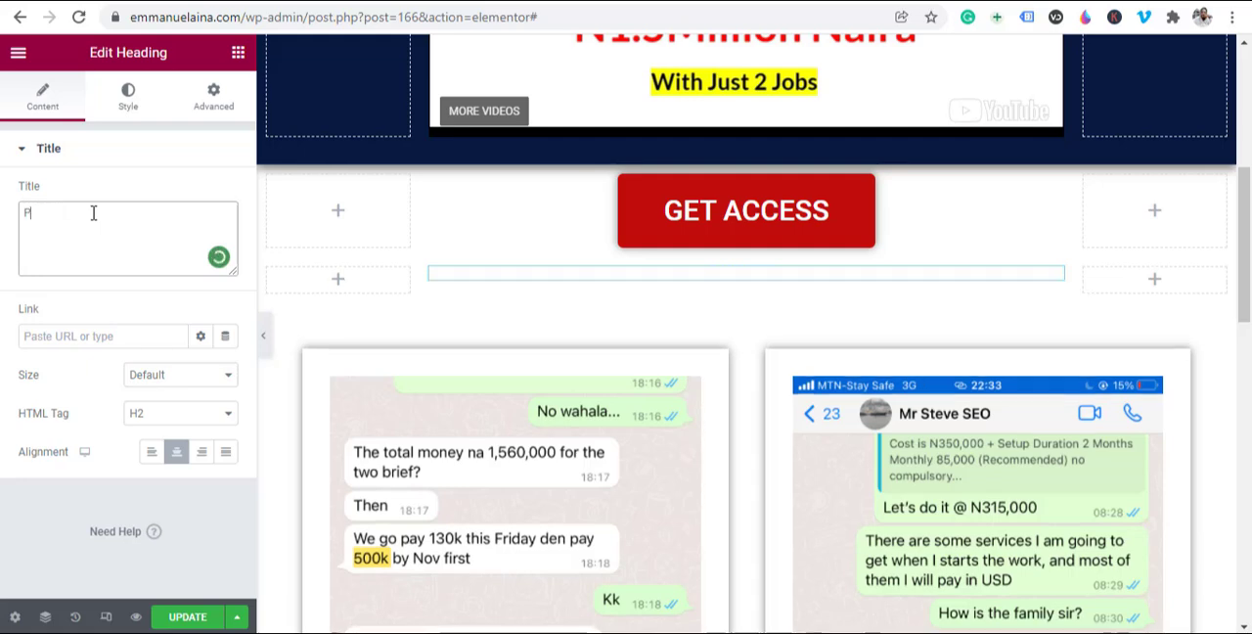
key("BackSpace")
Step: Enter "Earn N1,560,000 and N300,000" as the title of the new heading above the chat images
type("Earn N15")
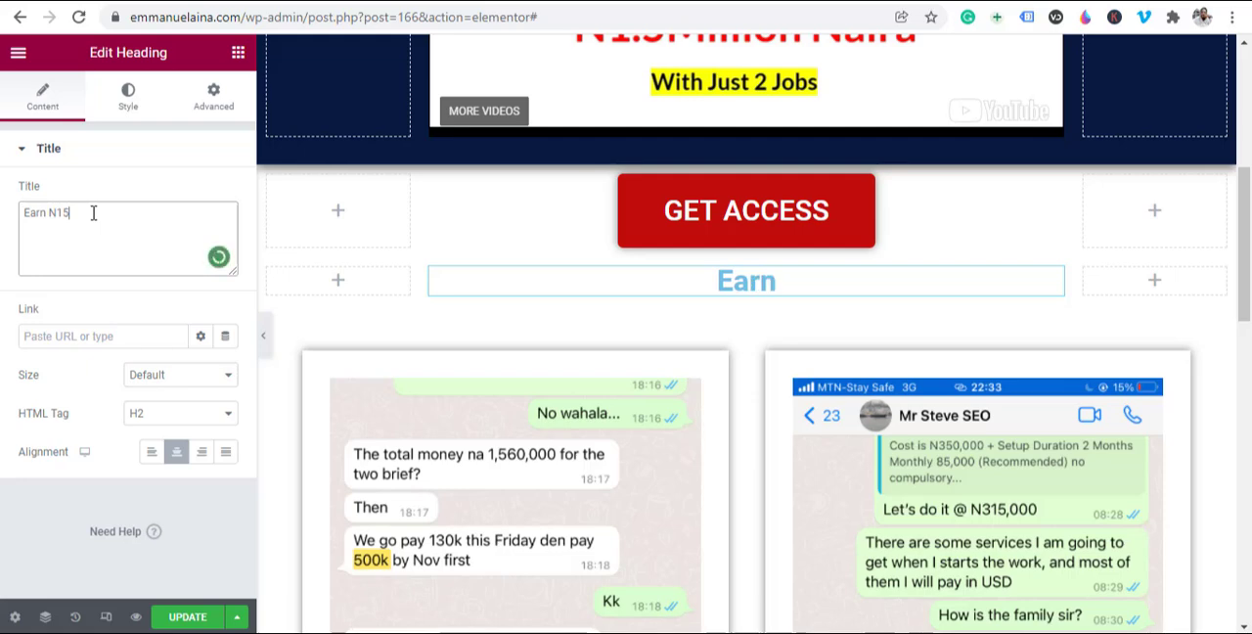
type("6")
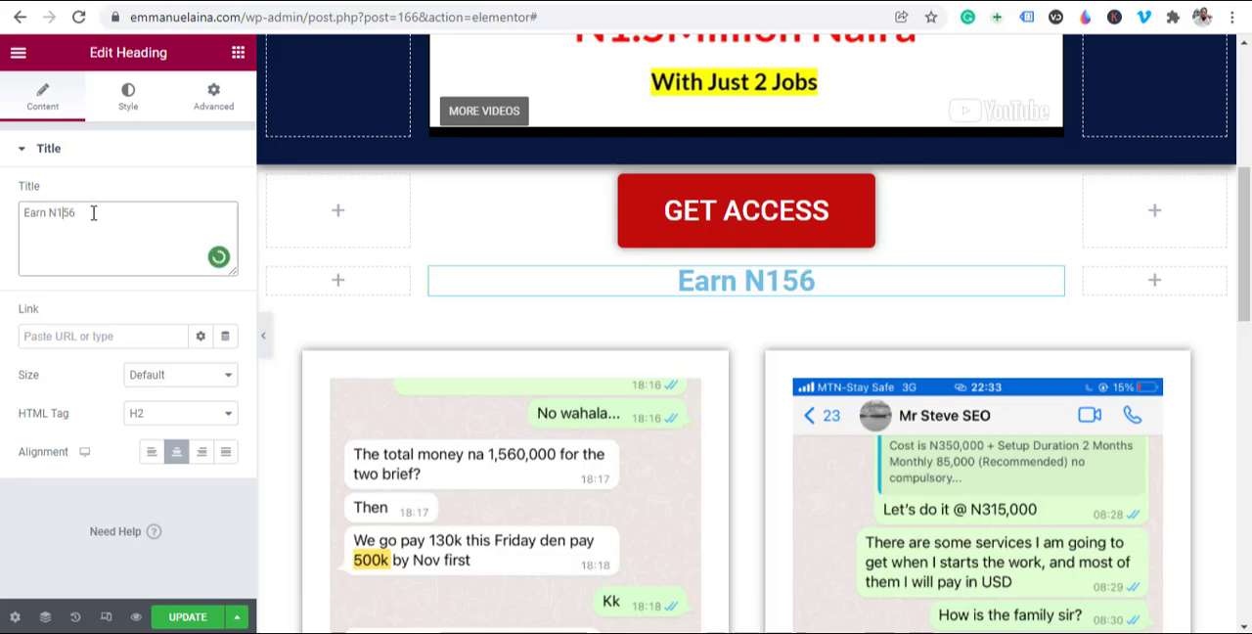
type(",560,000")
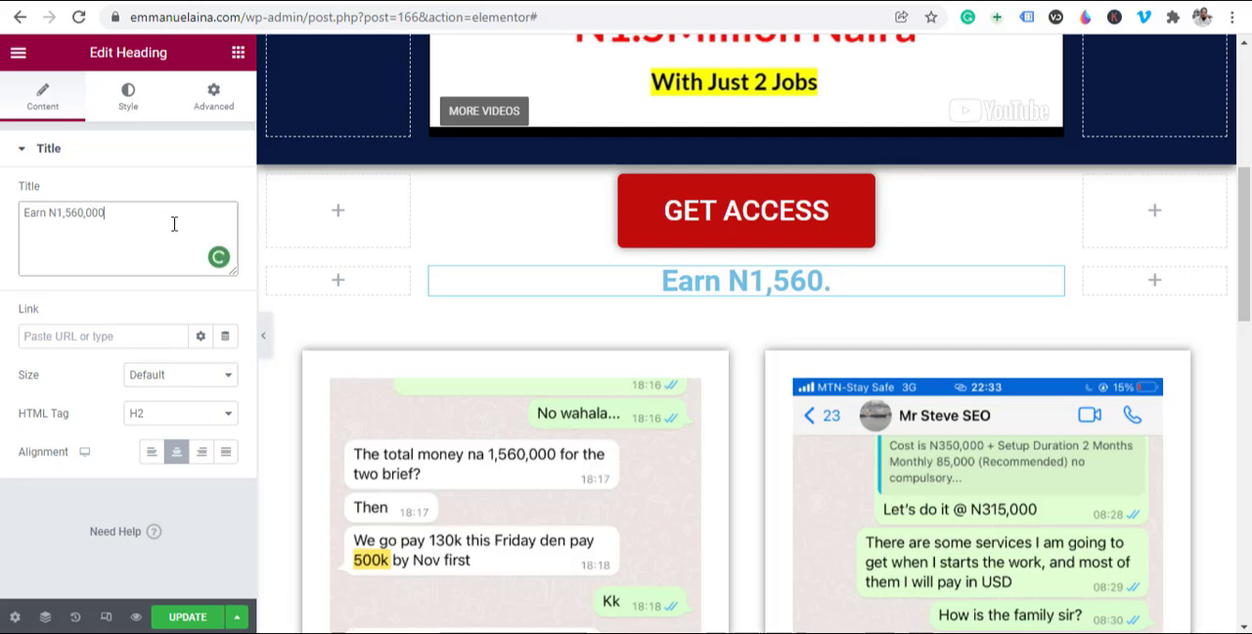
type("and")
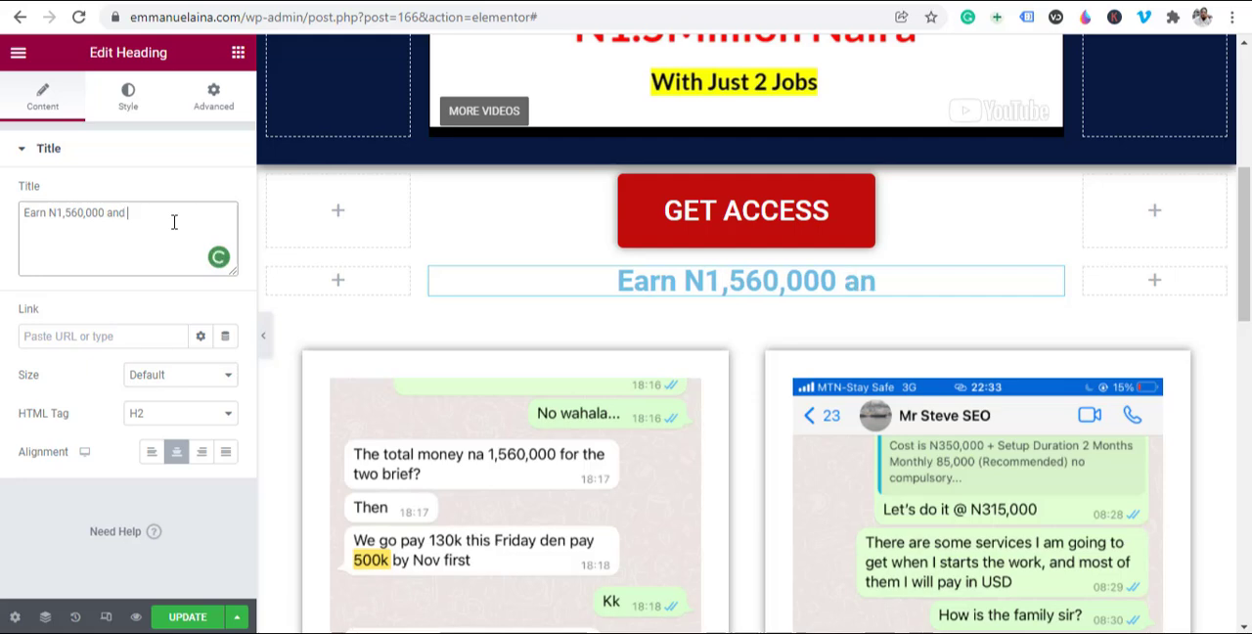
type(" N")
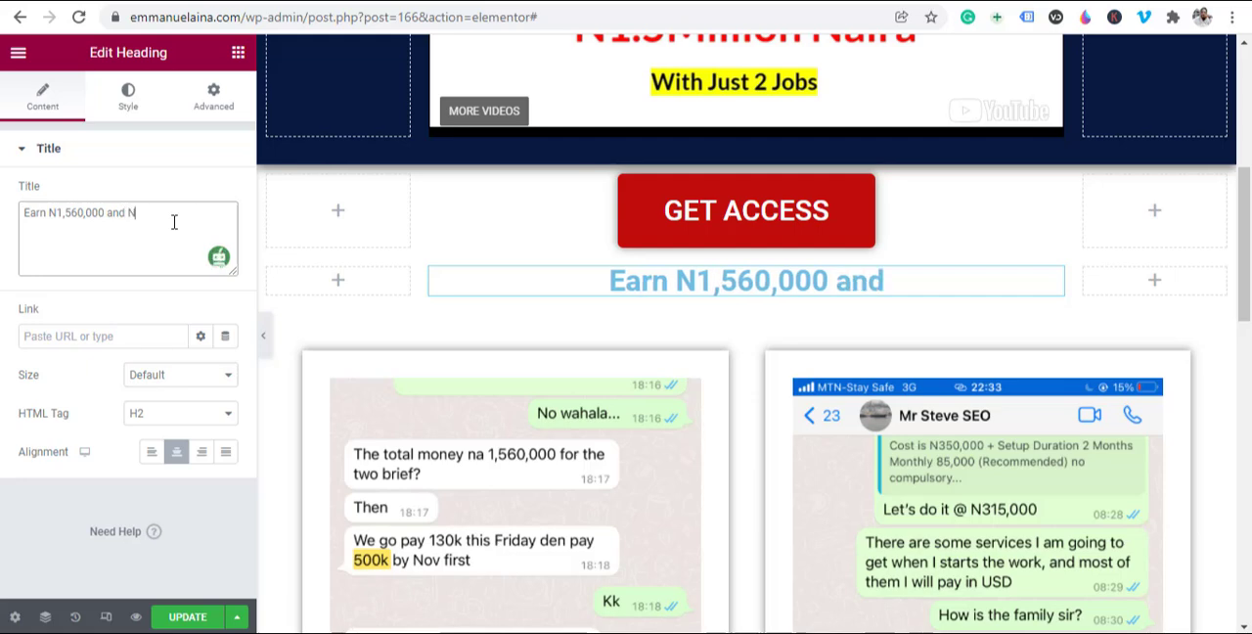
type("3")
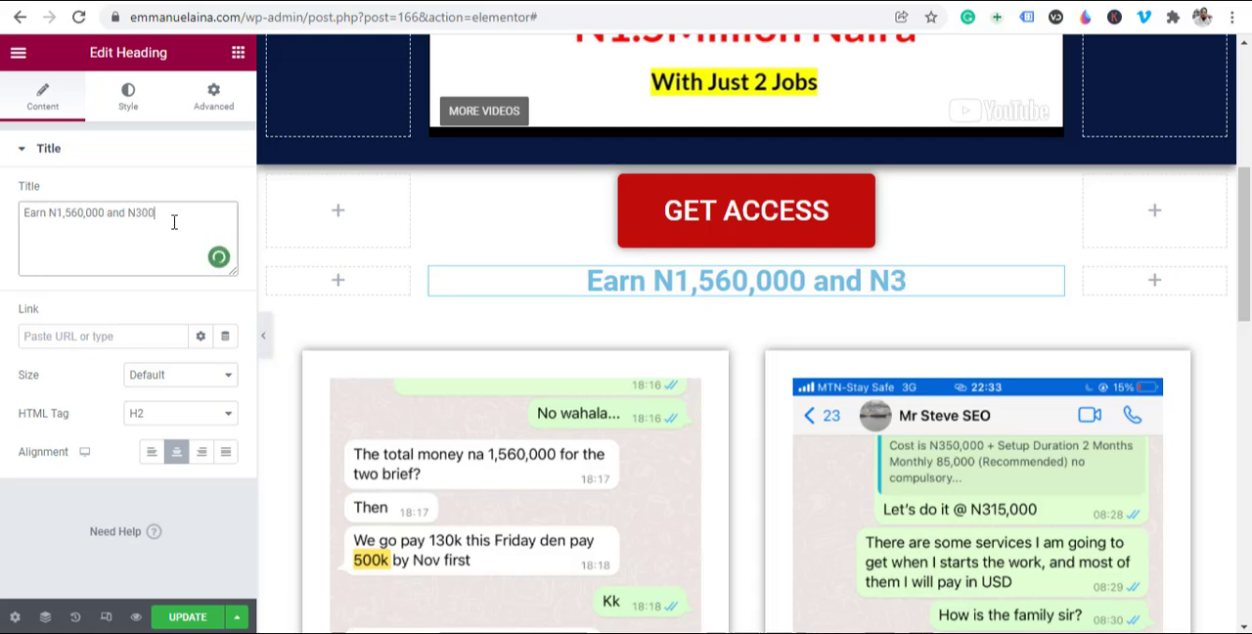
type("00")
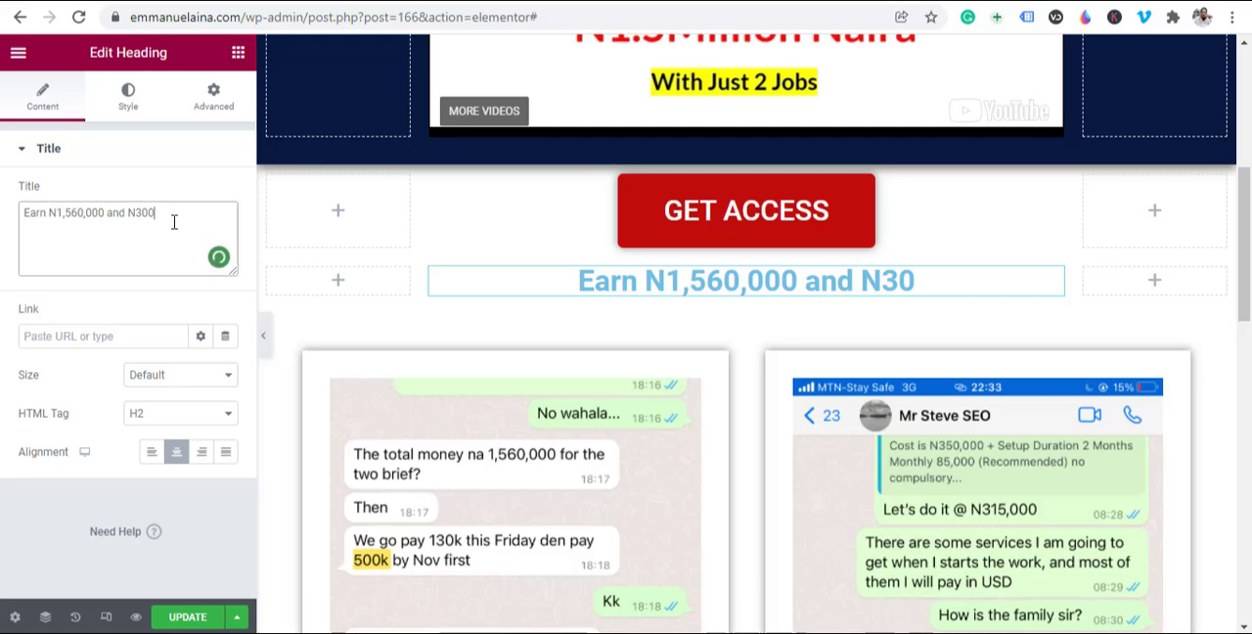
type(",000")
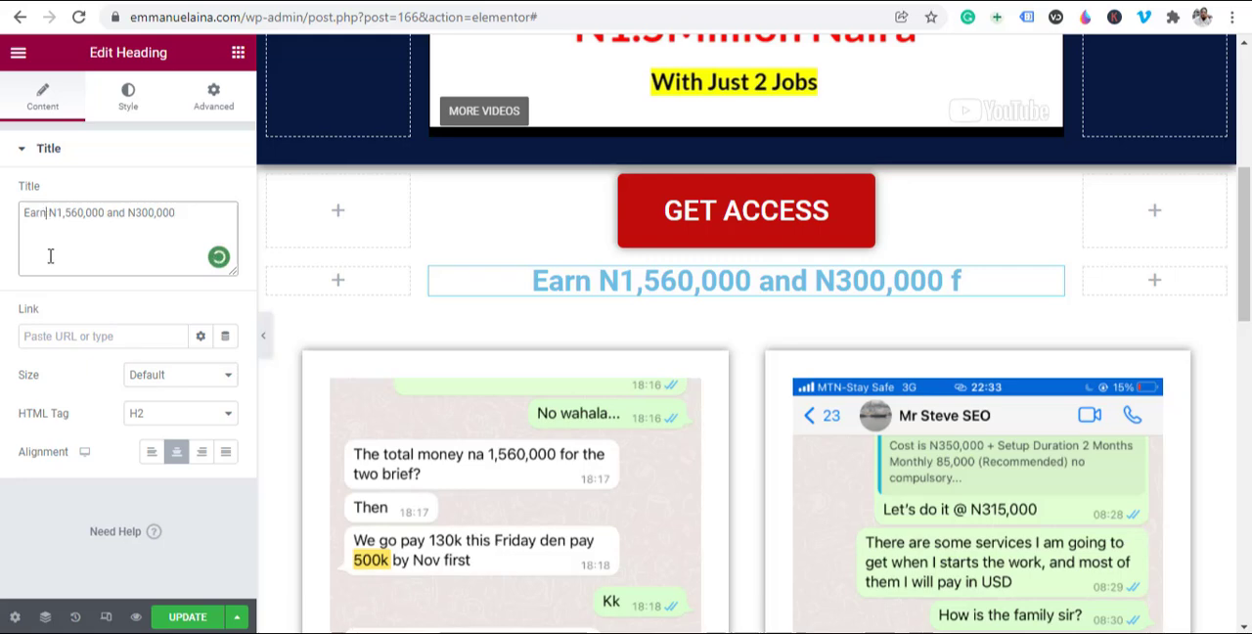
Step: Change "Earn" to "Earned" in the heading title and add "respectively" at its end
type("ed")
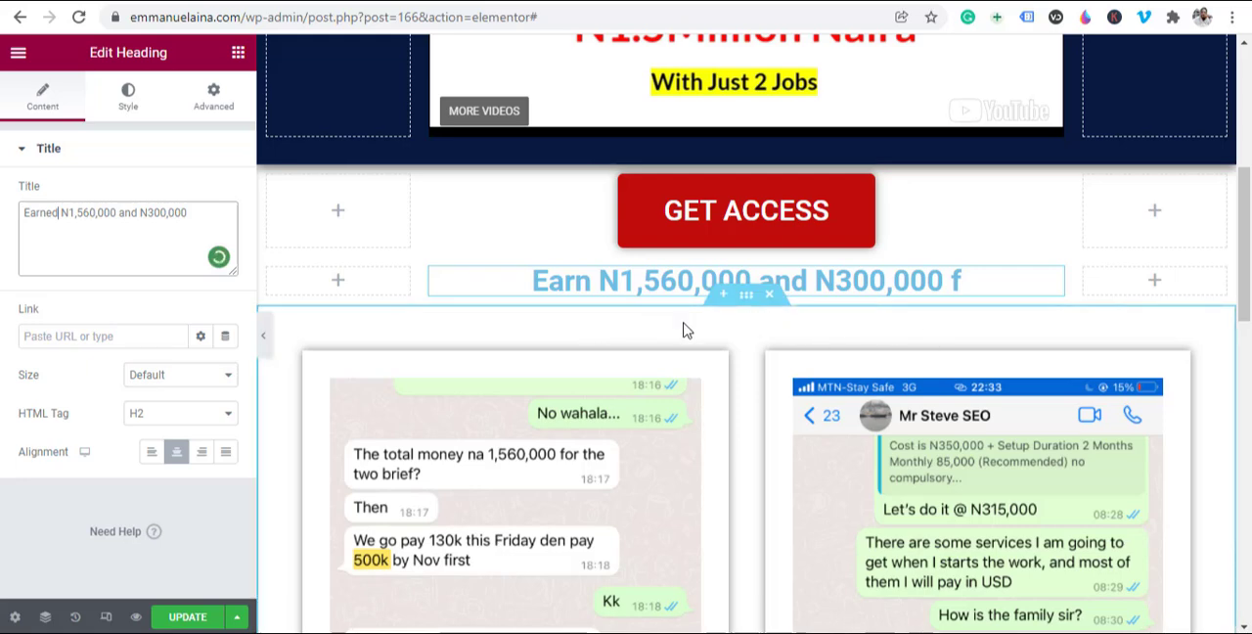
key("Right")
key("Right")
key("Right")
key("Right")
key("Right")
key("Right")
key("Right")
key("Right")
key("Right")
key("Right")
key("Right")
key("Right")
key("Right")
key("Right")
key("Right")
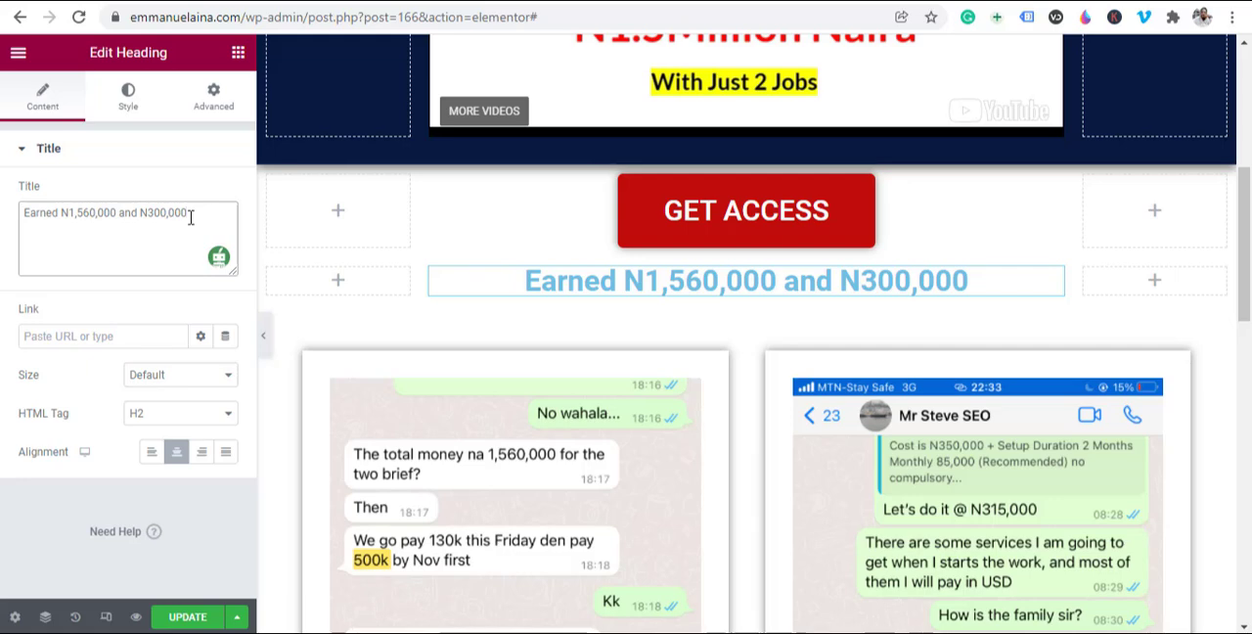
type("respect")
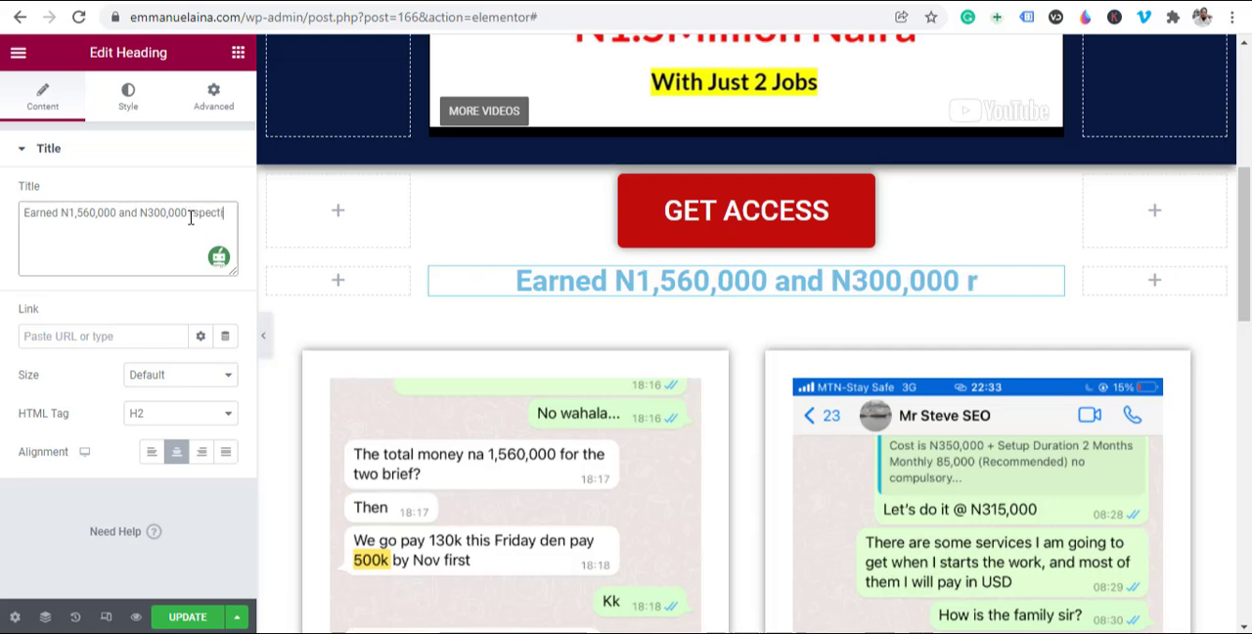
type("ively")
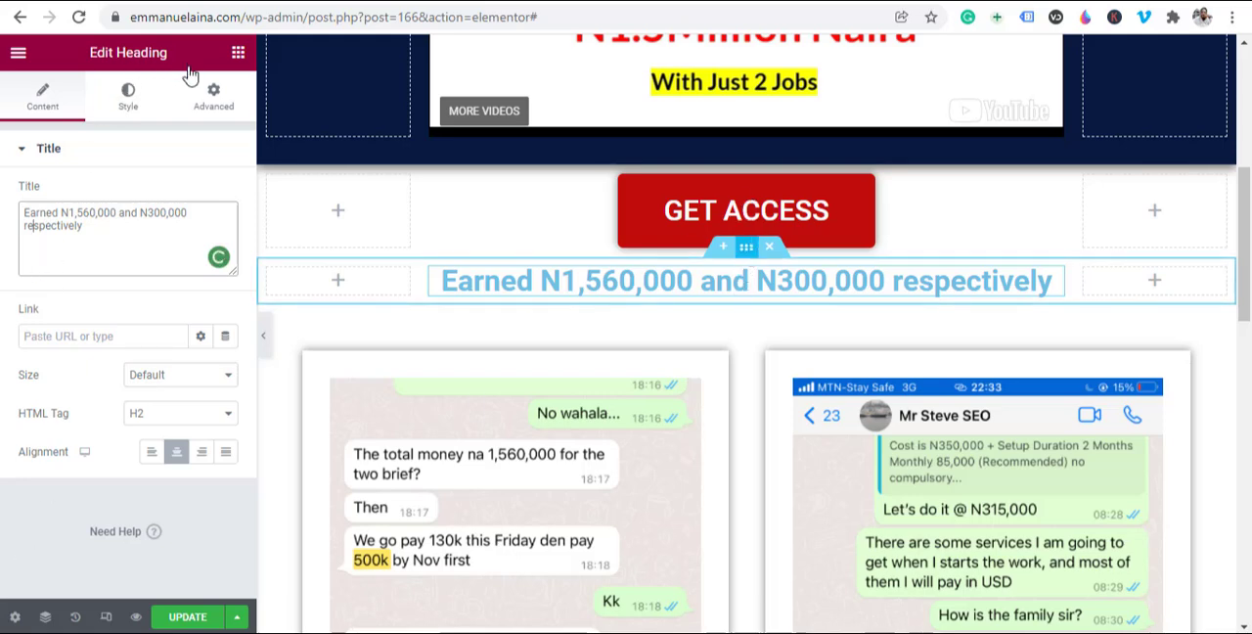
Step: Unlink the heading section's margin values and set its top margin to 50 px
left_click(745, 247)
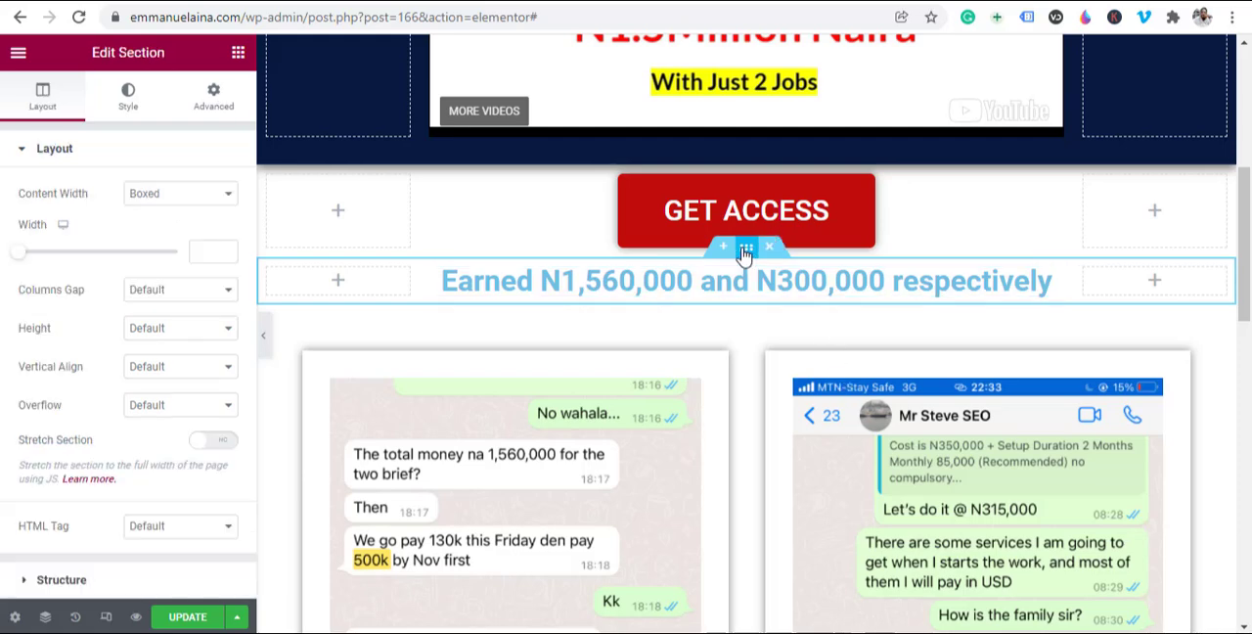
left_click(217, 105)
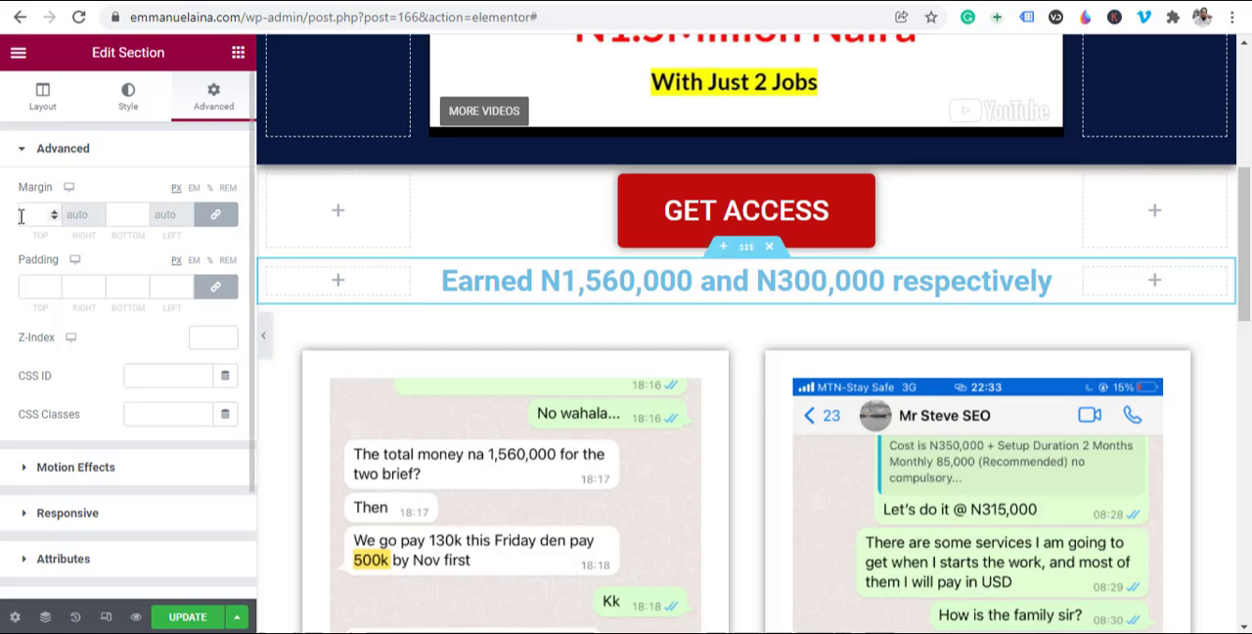
left_click(217, 219)
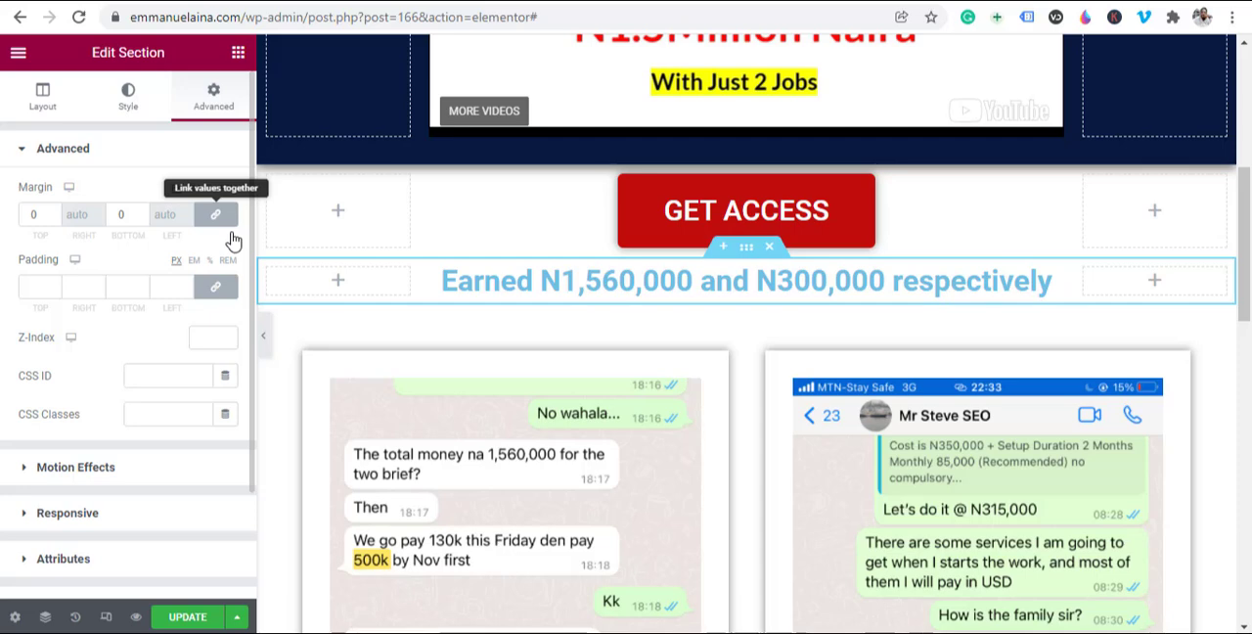
left_click(32, 216)
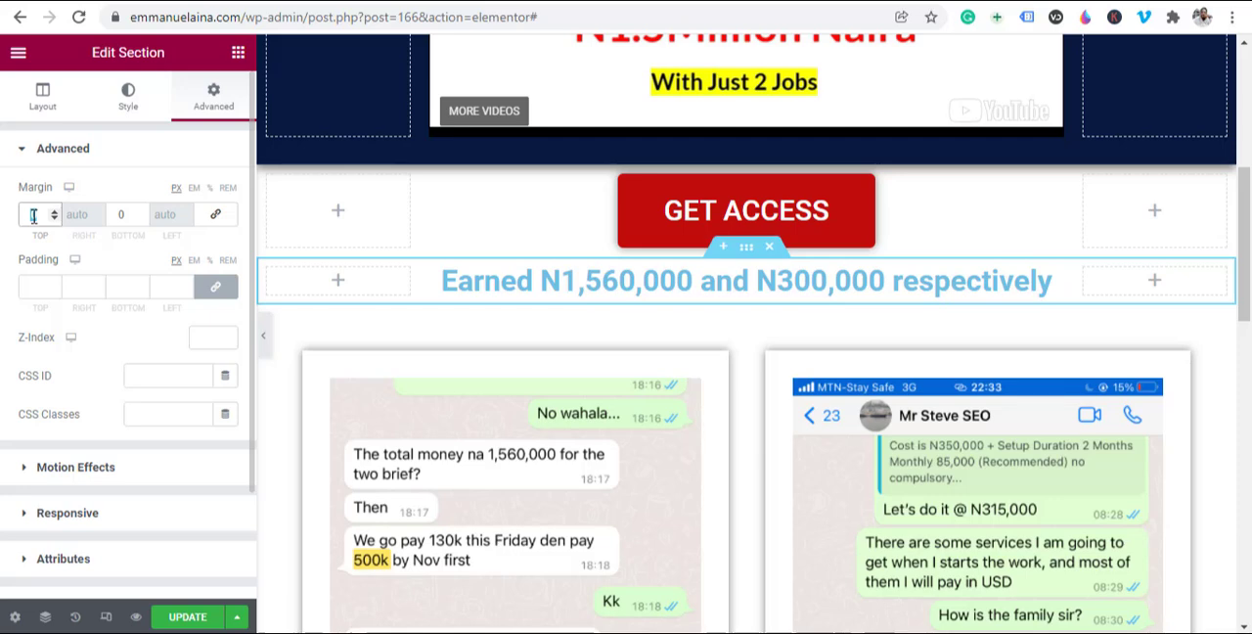
type("30")
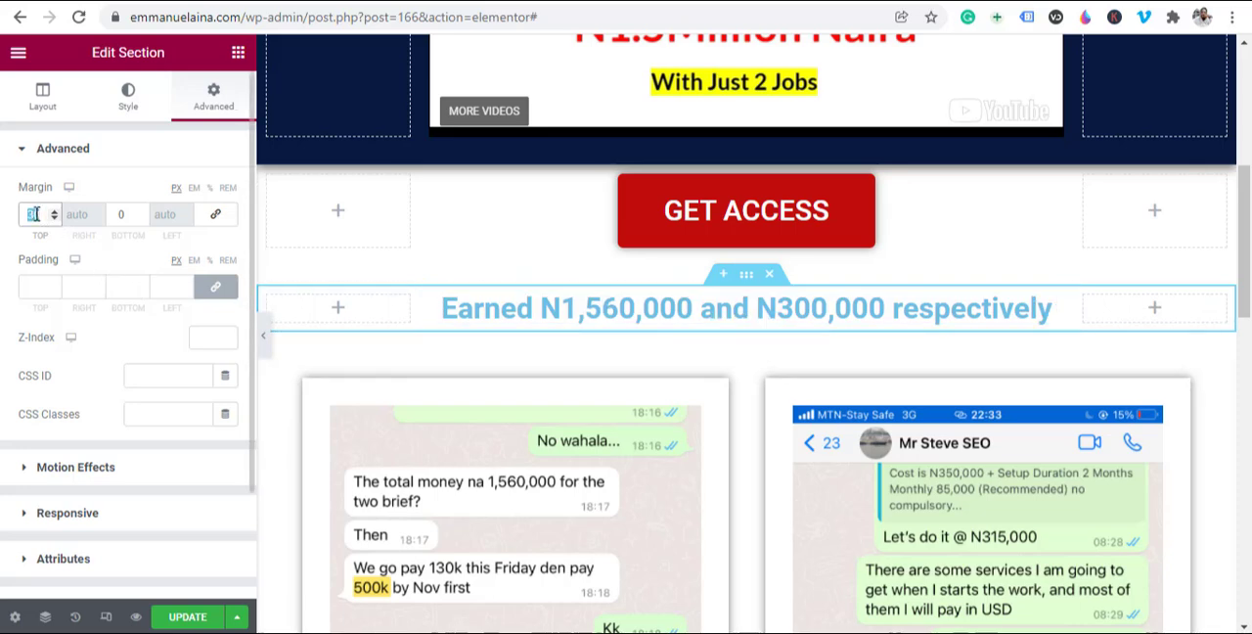
type("40")
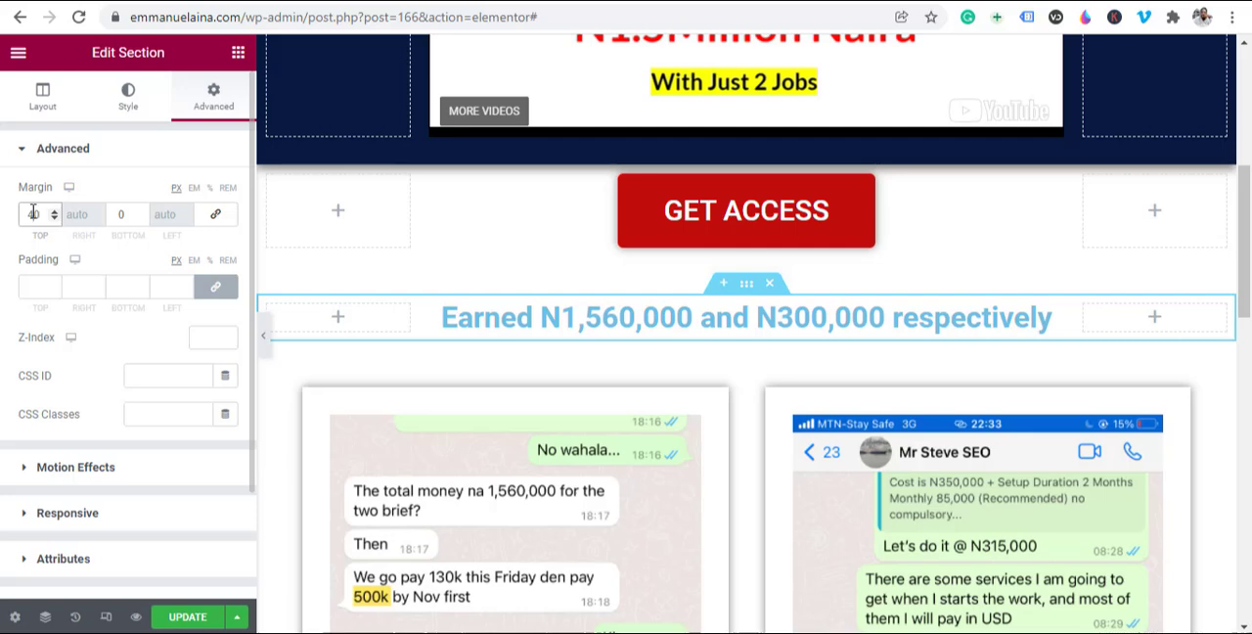
type("50")
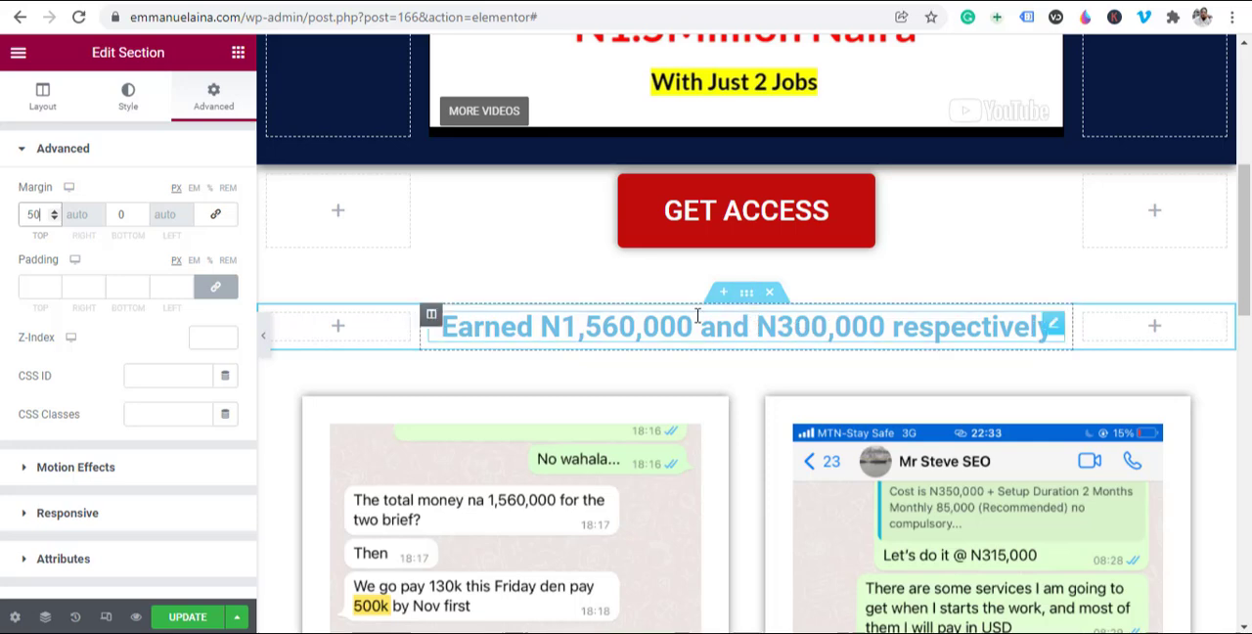
Step: Change the heading's text color to near-black #18191A and update the page
left_click(1052, 326)
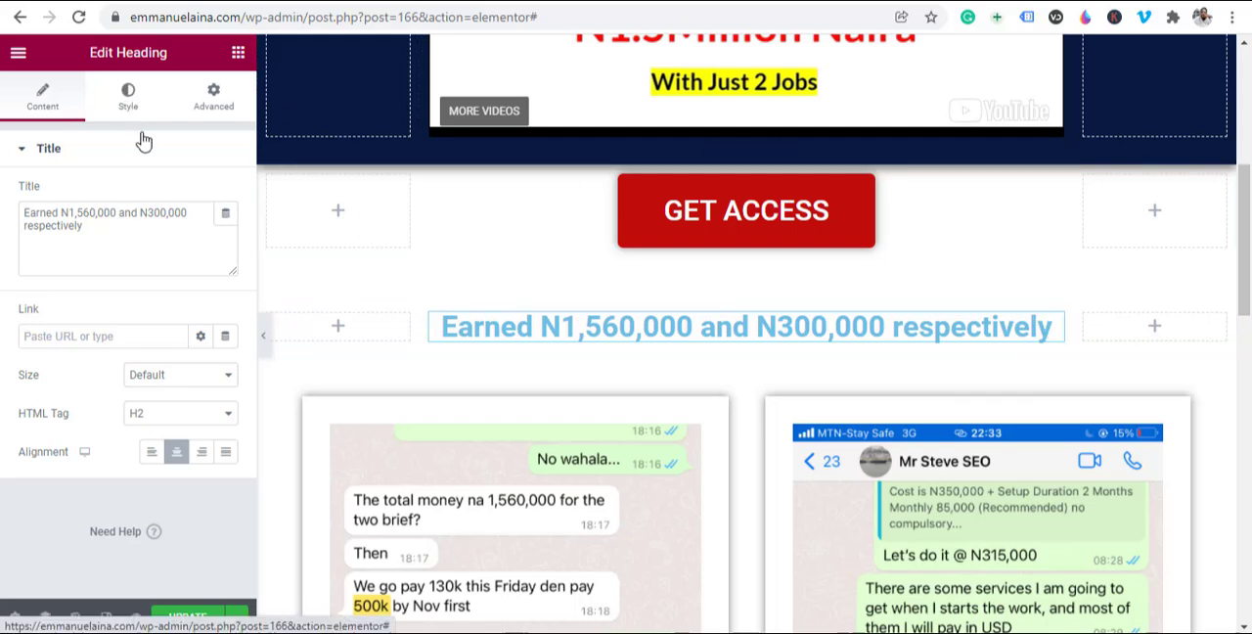
left_click(128, 96)
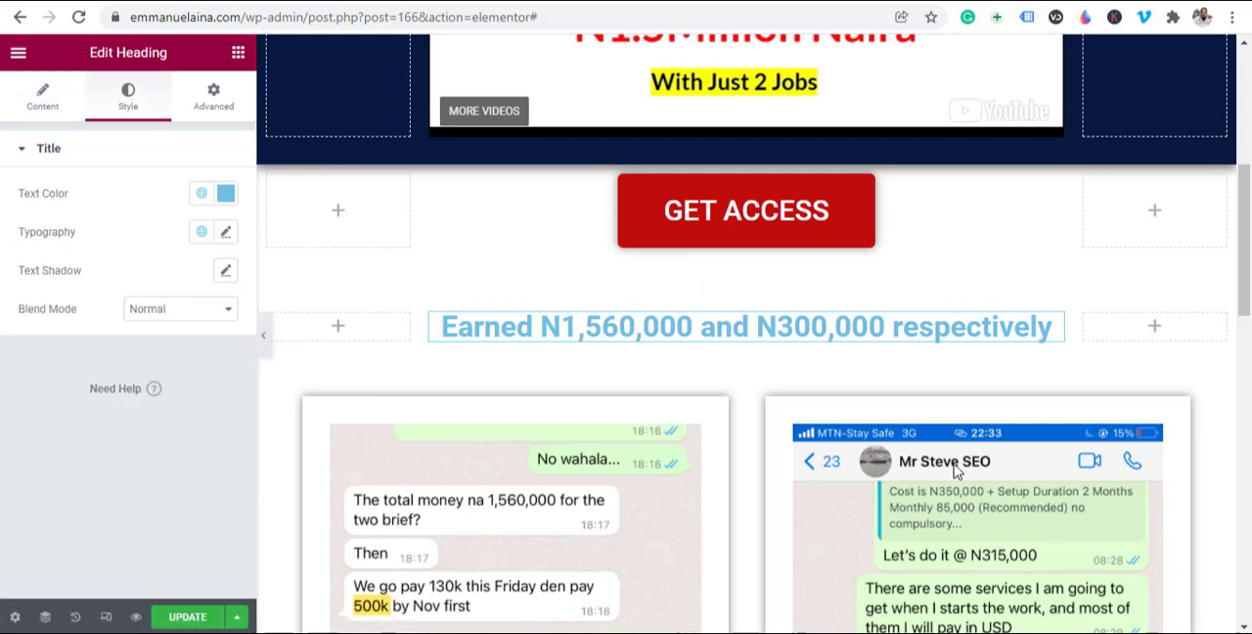
left_click(226, 193)
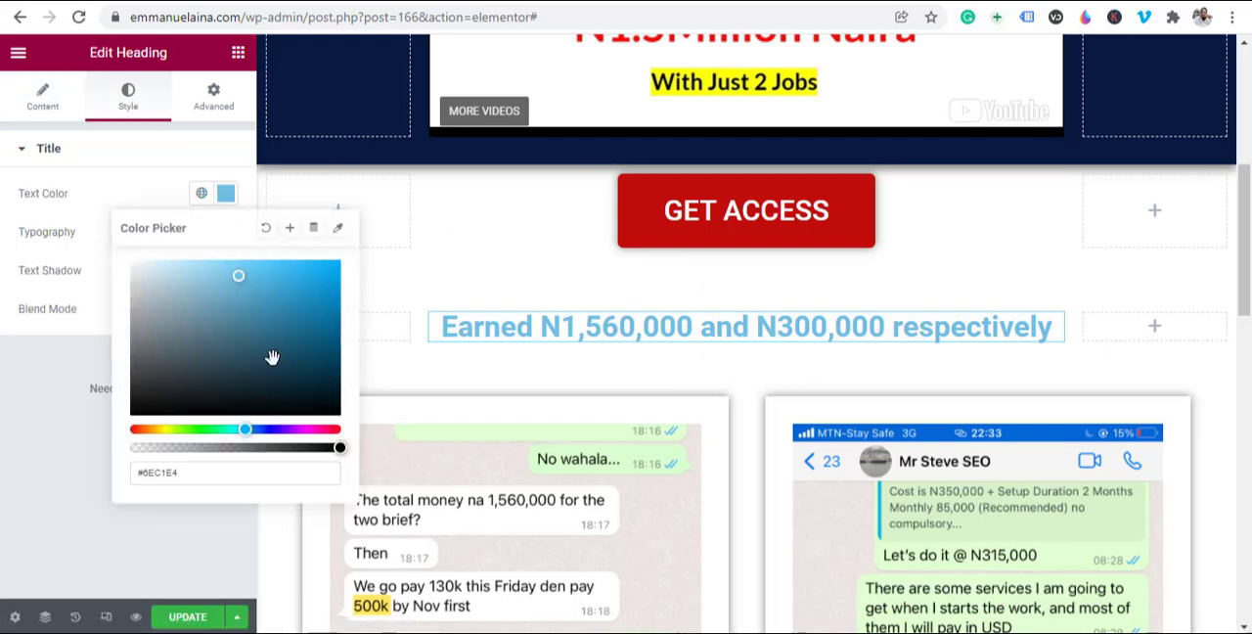
left_click_drag(243, 351, 145, 400)
scroll(574, 440, "down", 3)
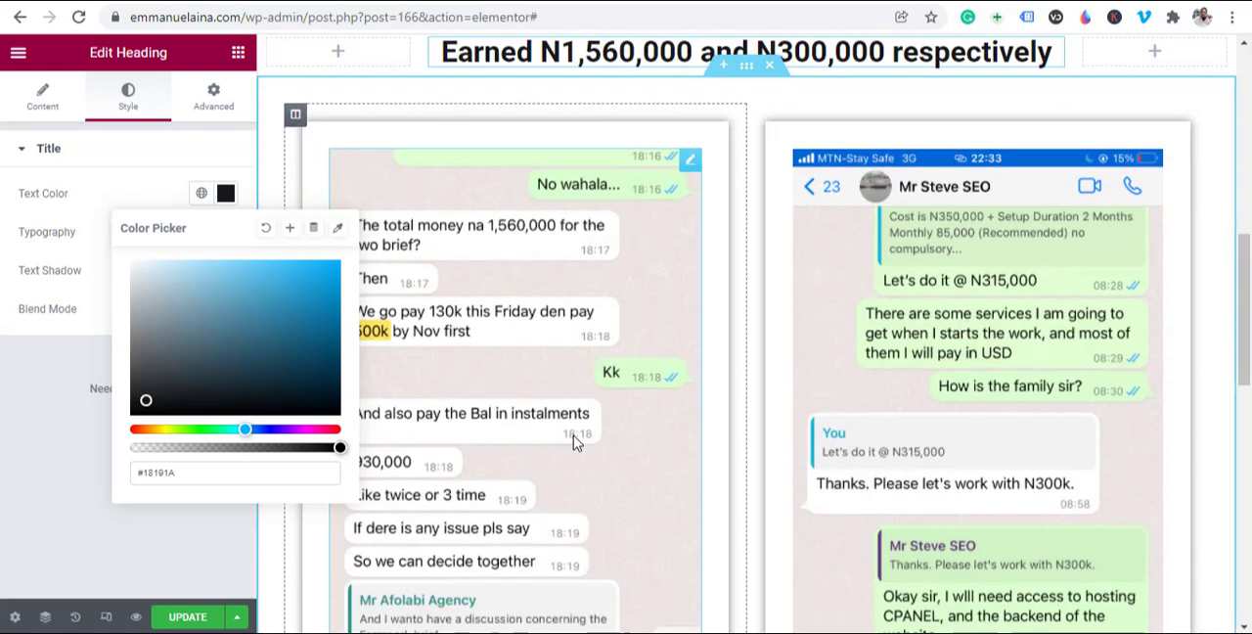
scroll(574, 442, "up", 2)
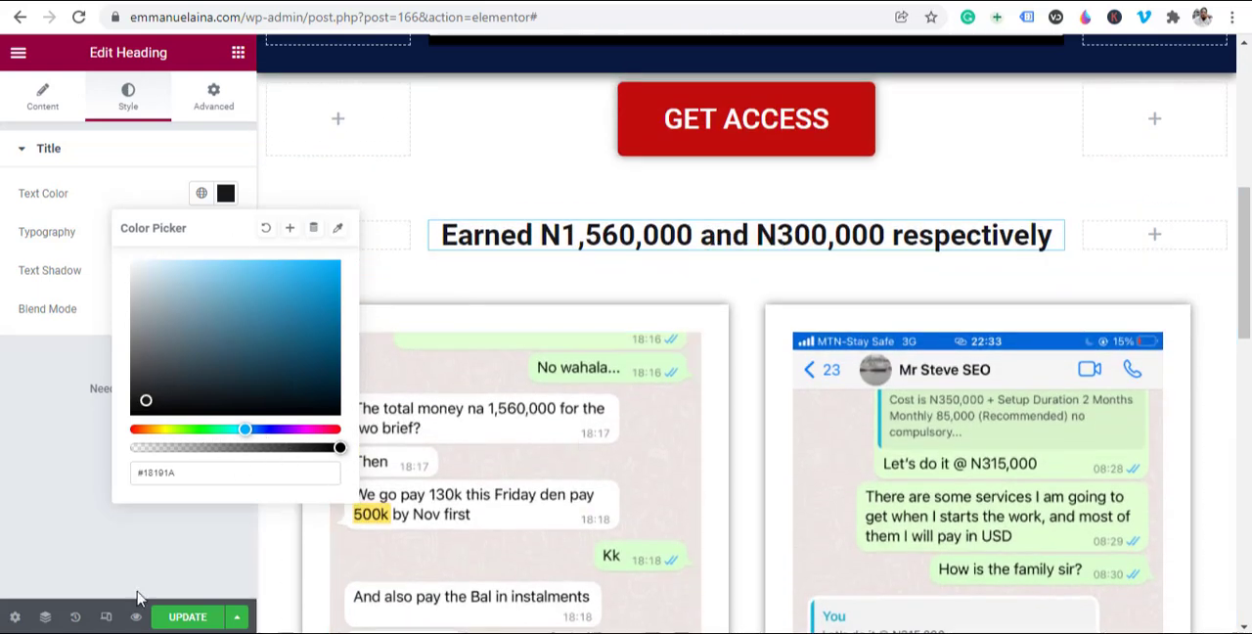
left_click(182, 618)
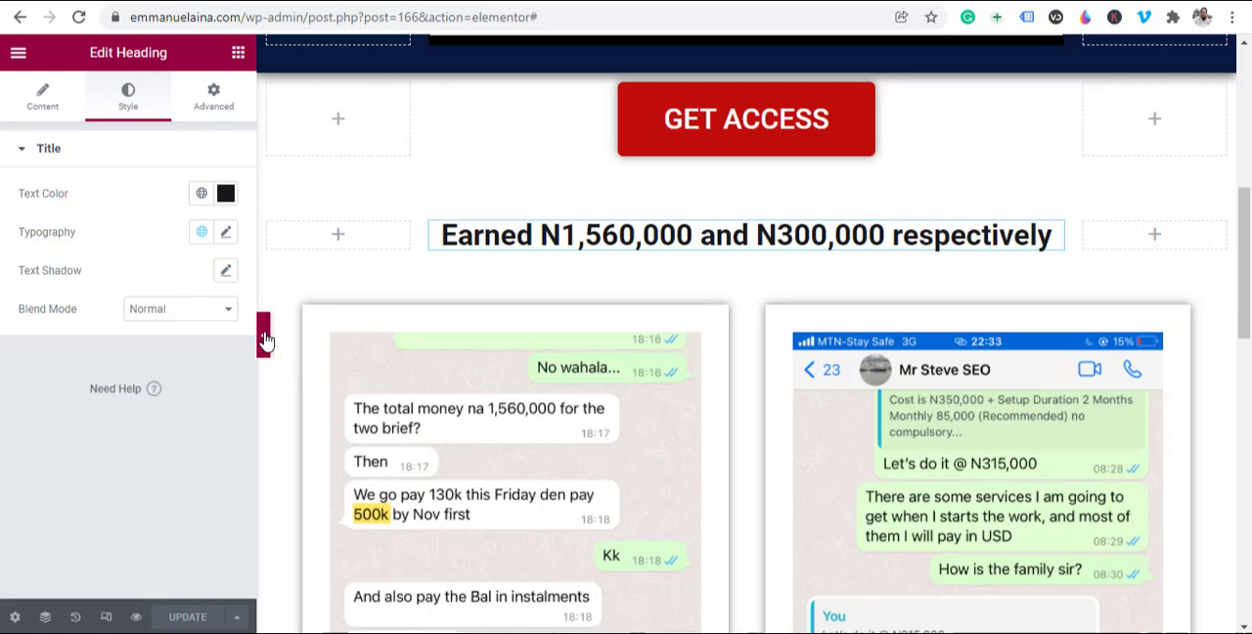
Step: Examine the page from the top headline to the end of the chat images with the editing panel hidden
left_click(264, 338)
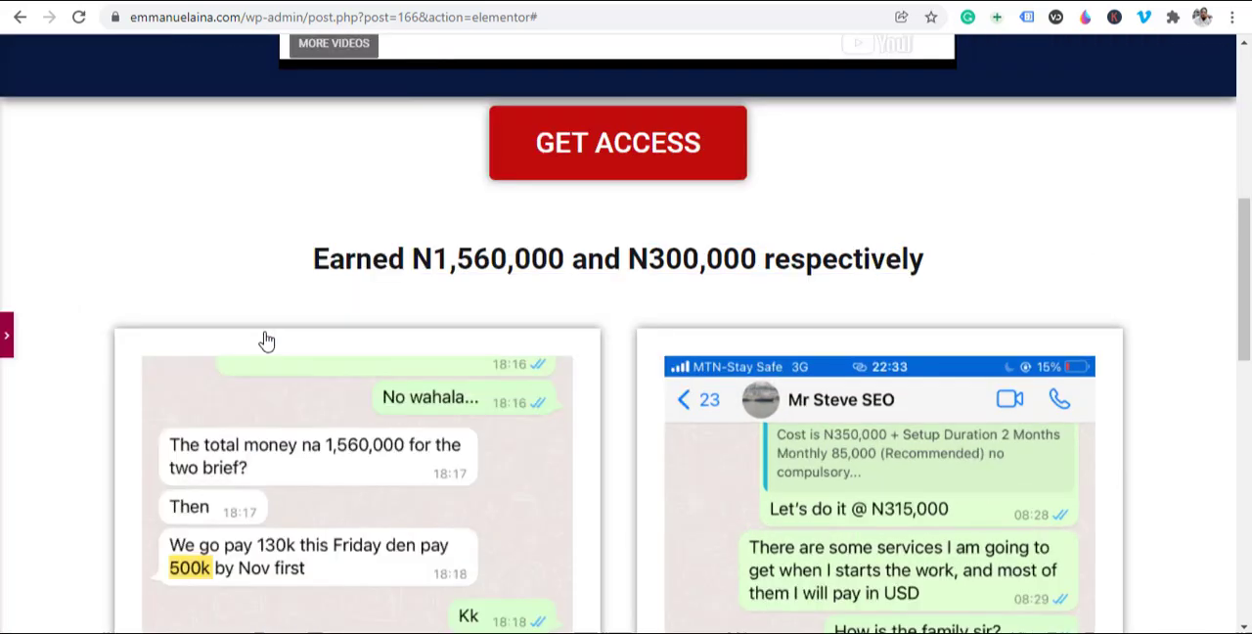
scroll(860, 391, "up", 5)
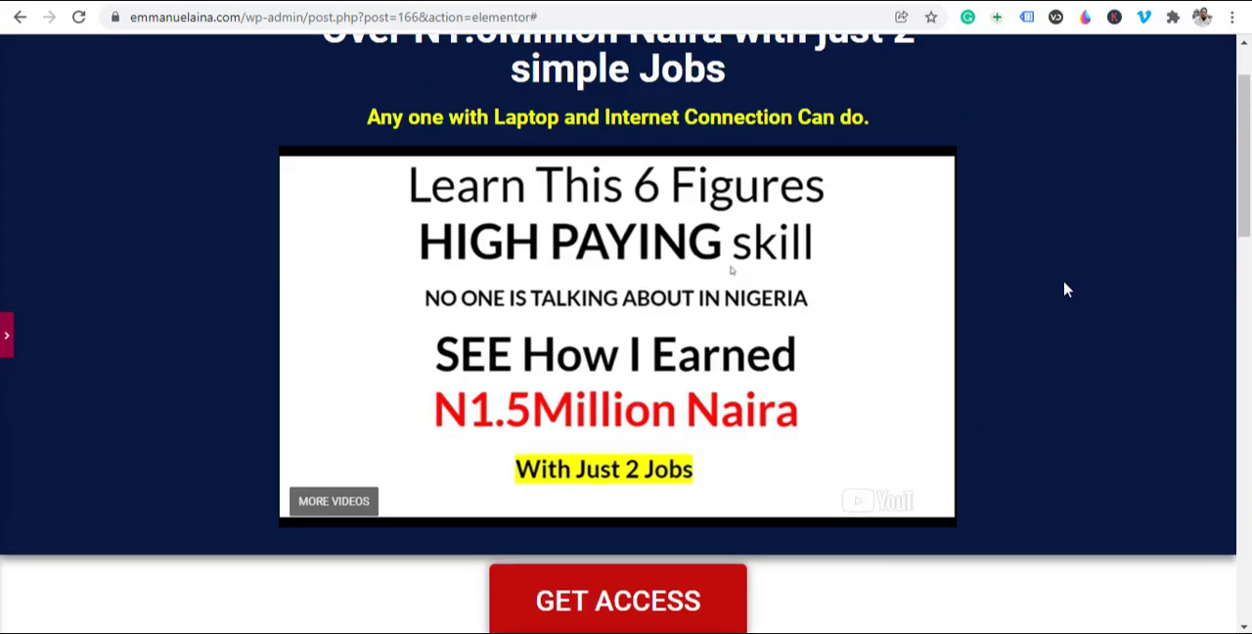
scroll(819, 313, "up", 1)
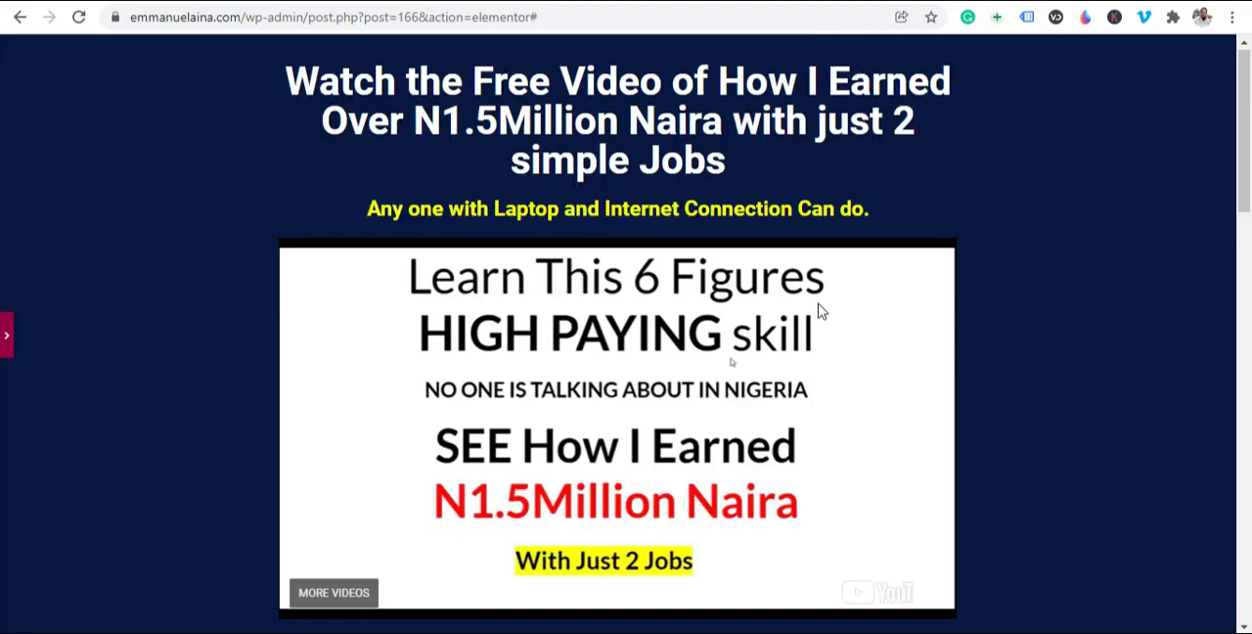
scroll(972, 318, "down", 2)
scroll(971, 318, "down", 10)
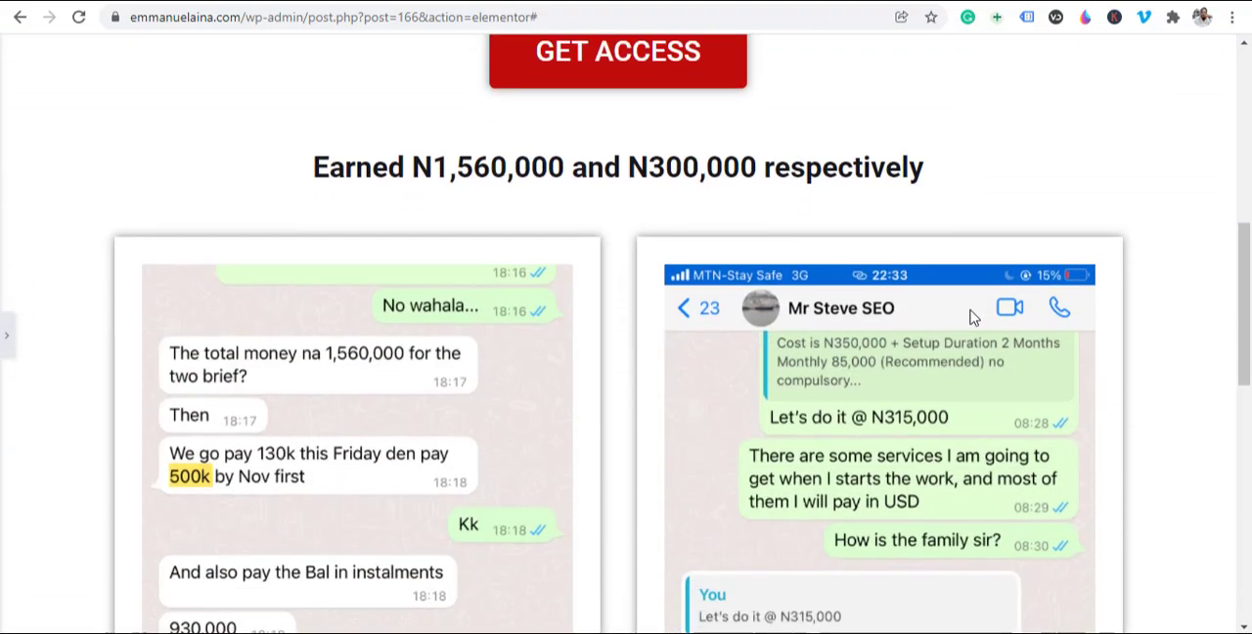
scroll(971, 317, "up", 8)
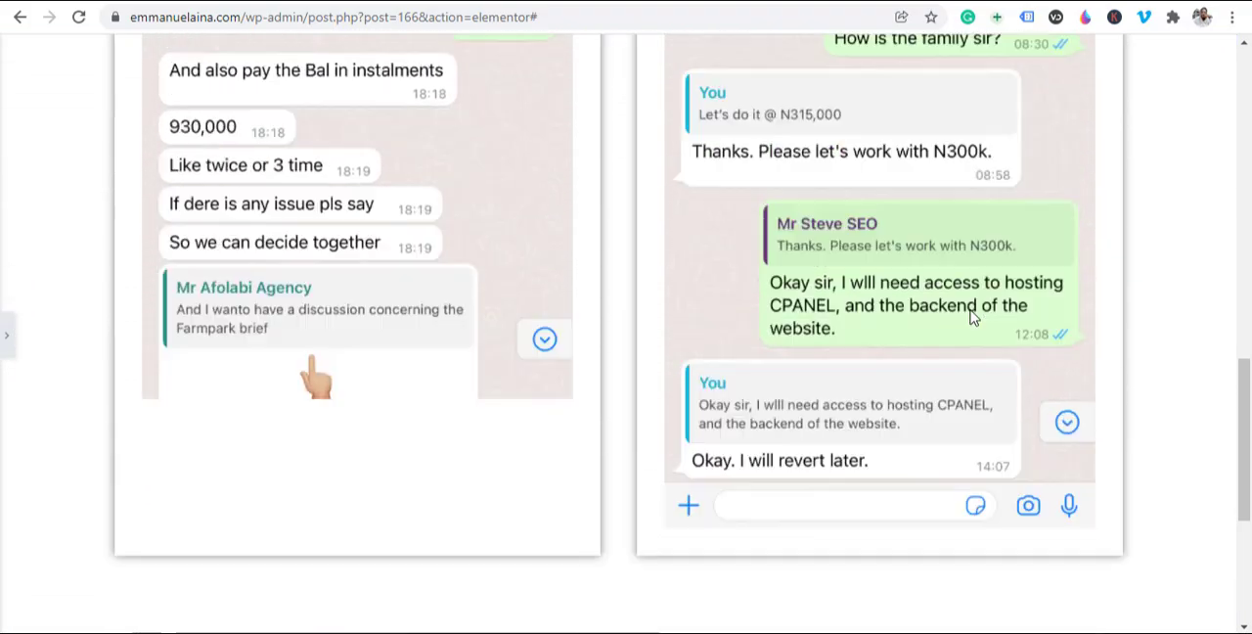
scroll(971, 318, "down", 1)
scroll(971, 318, "down", 5)
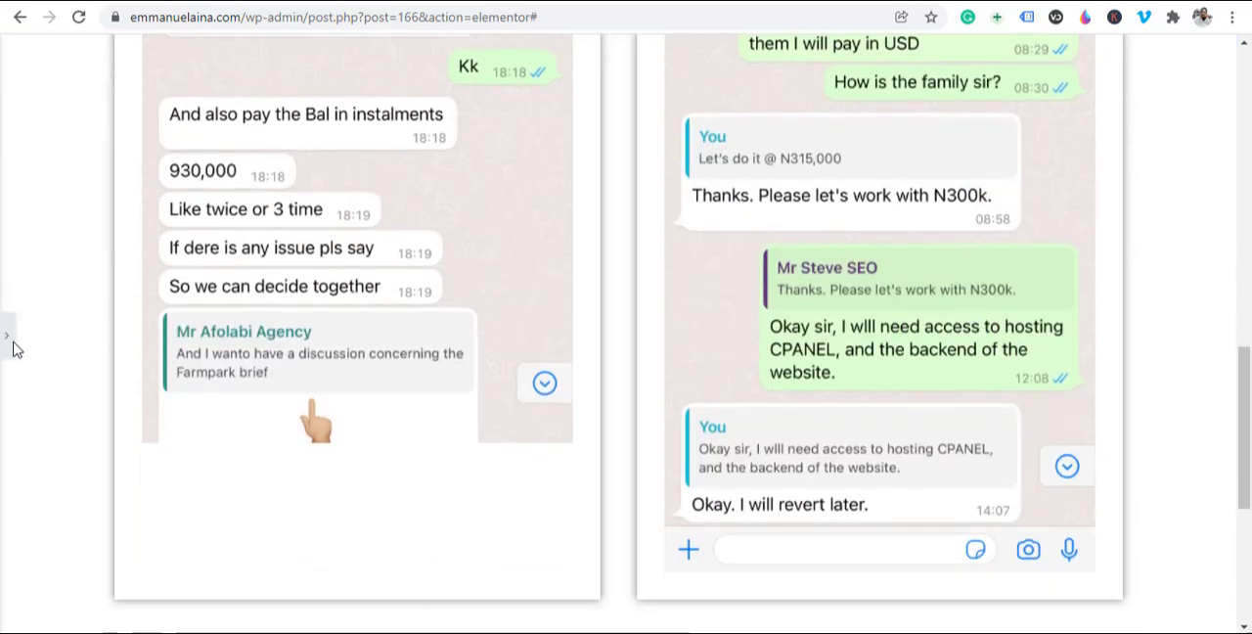
scroll(688, 479, "up", 6)
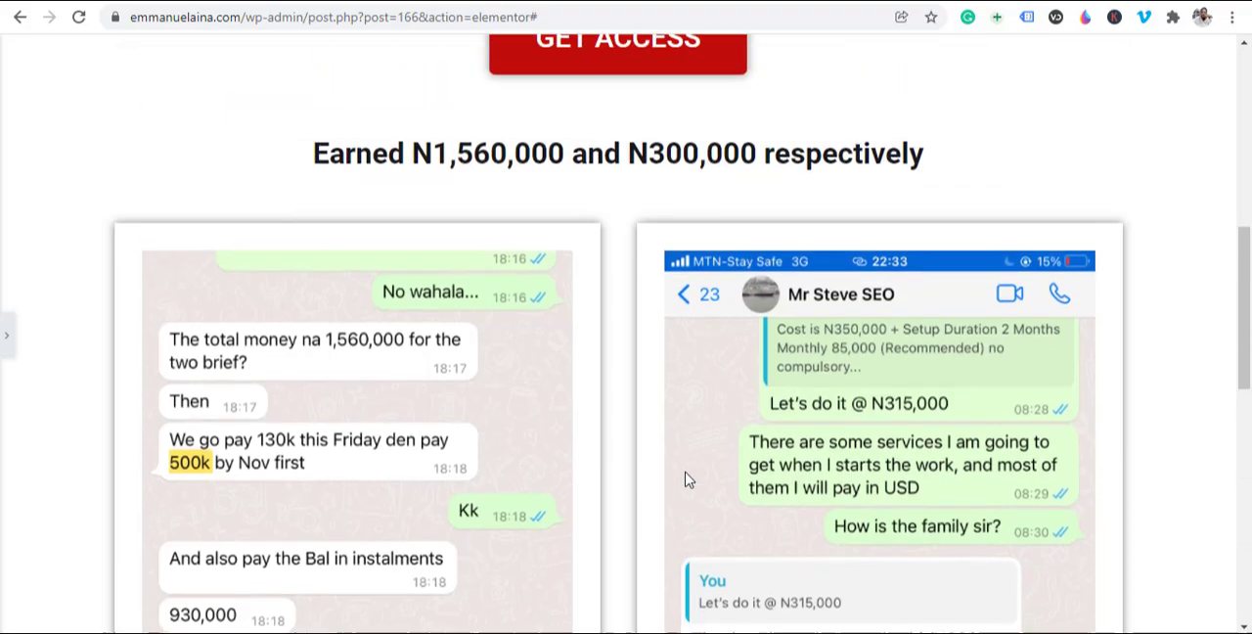
scroll(687, 479, "down", 3)
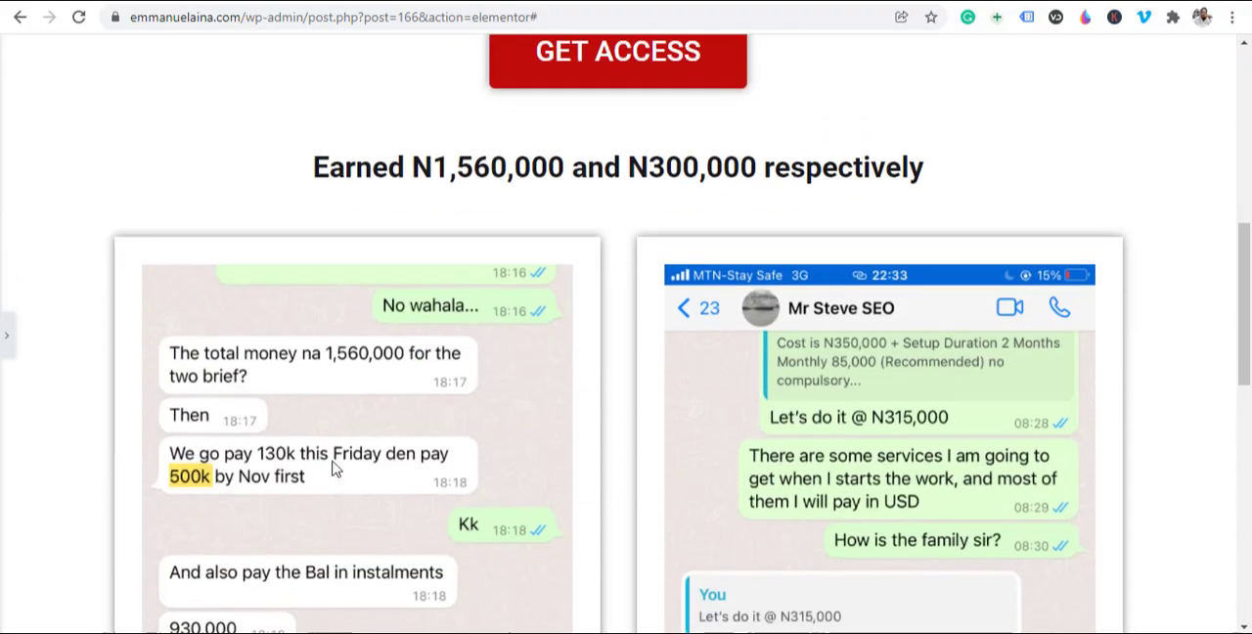
scroll(701, 408, "down", 10)
scroll(702, 406, "up", 9)
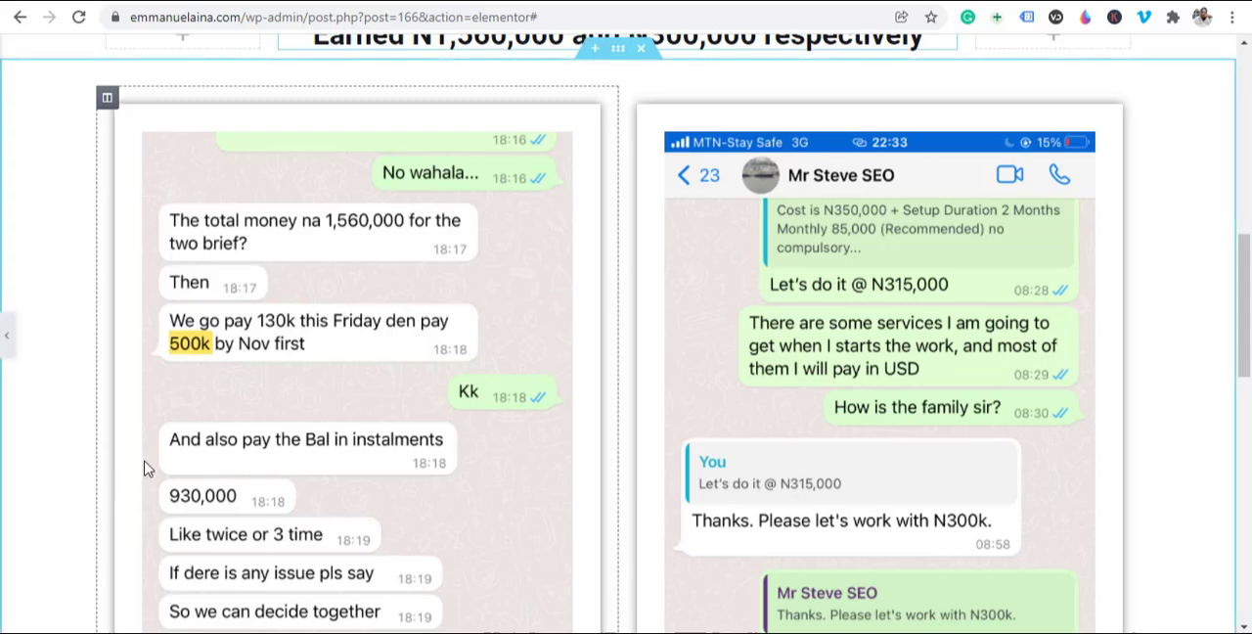
left_click(5, 348)
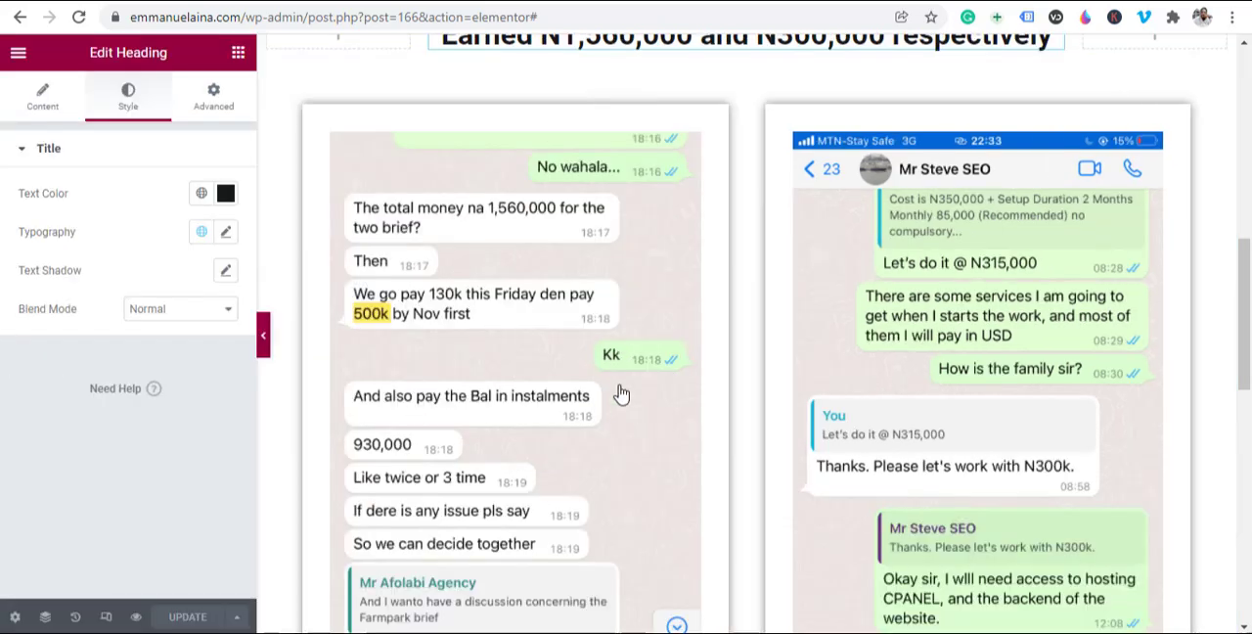
Step: Duplicate the section holding the two side-by-side chat images below the "Earned N1,560,000 and N300,000 respectively" heading
scroll(888, 380, "up", 2)
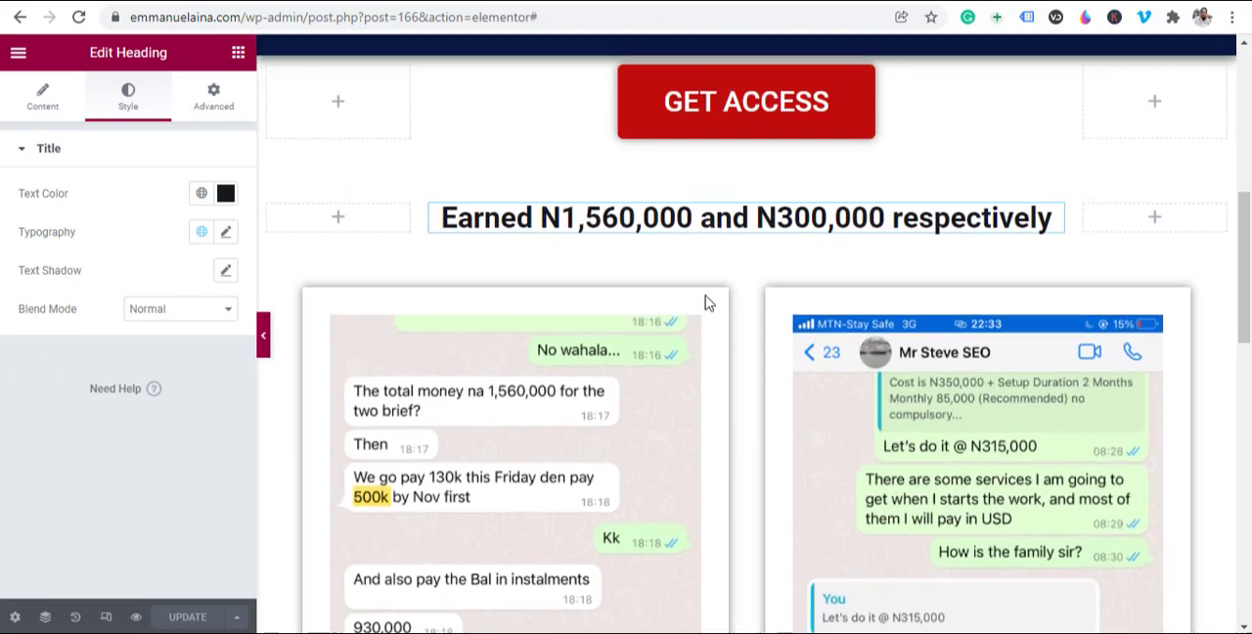
scroll(725, 349, "down", 3)
scroll(725, 348, "up", 3)
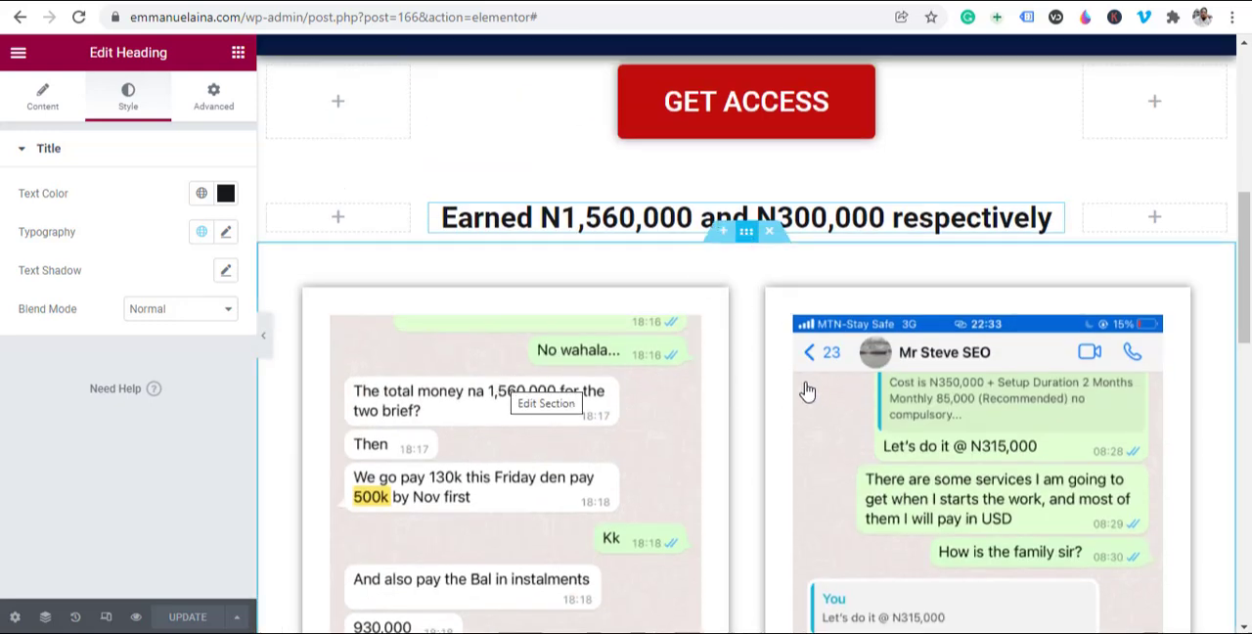
right_click(746, 238)
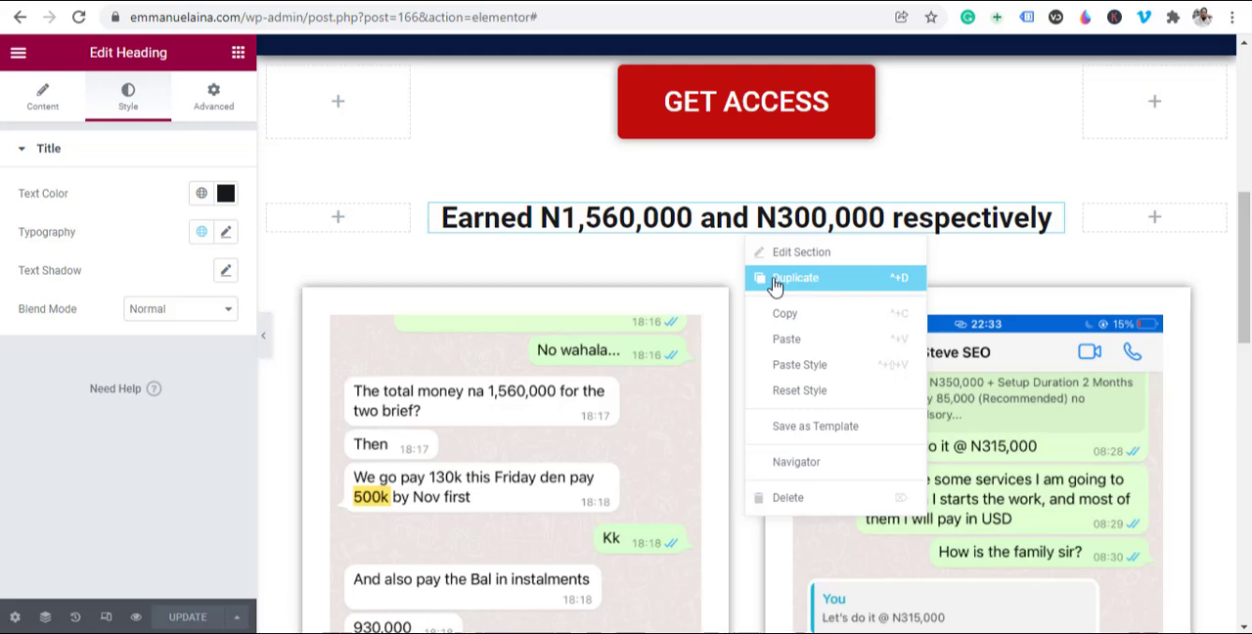
left_click(817, 296)
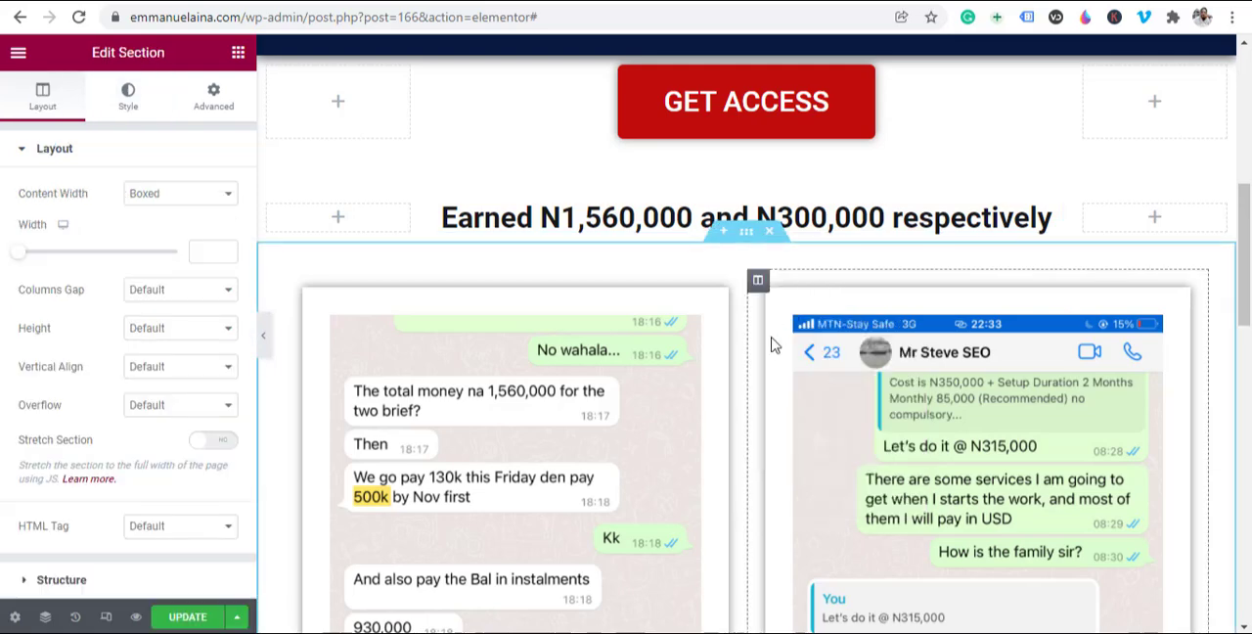
scroll(753, 388, "down", 7)
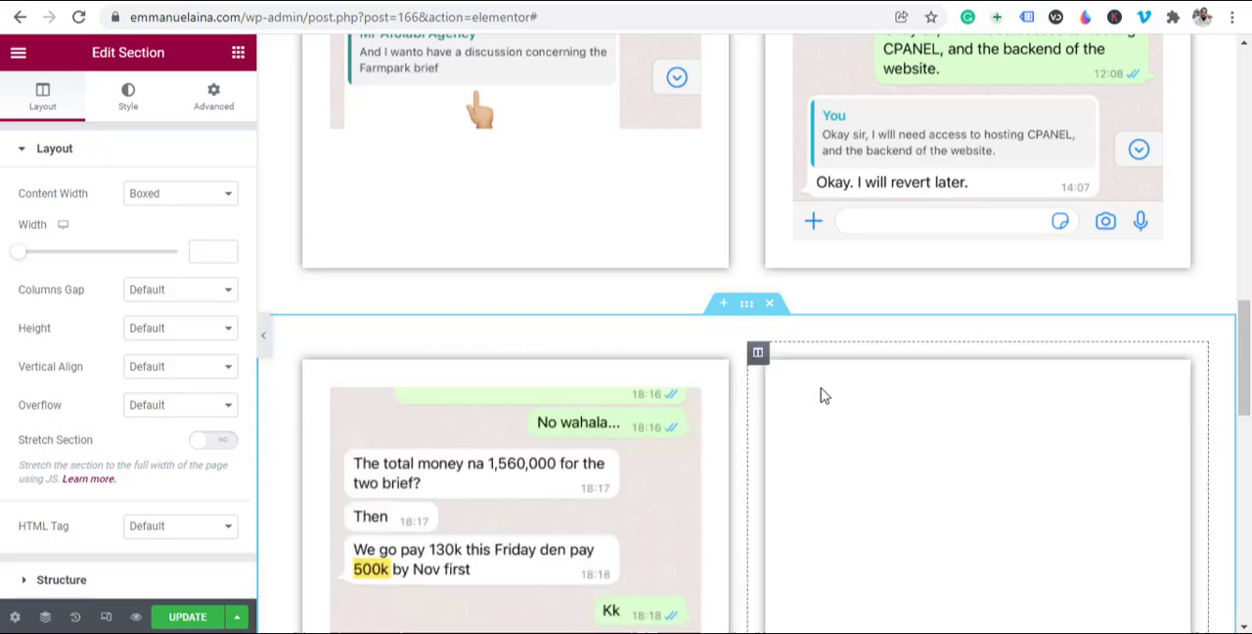
scroll(724, 460, "up", 4)
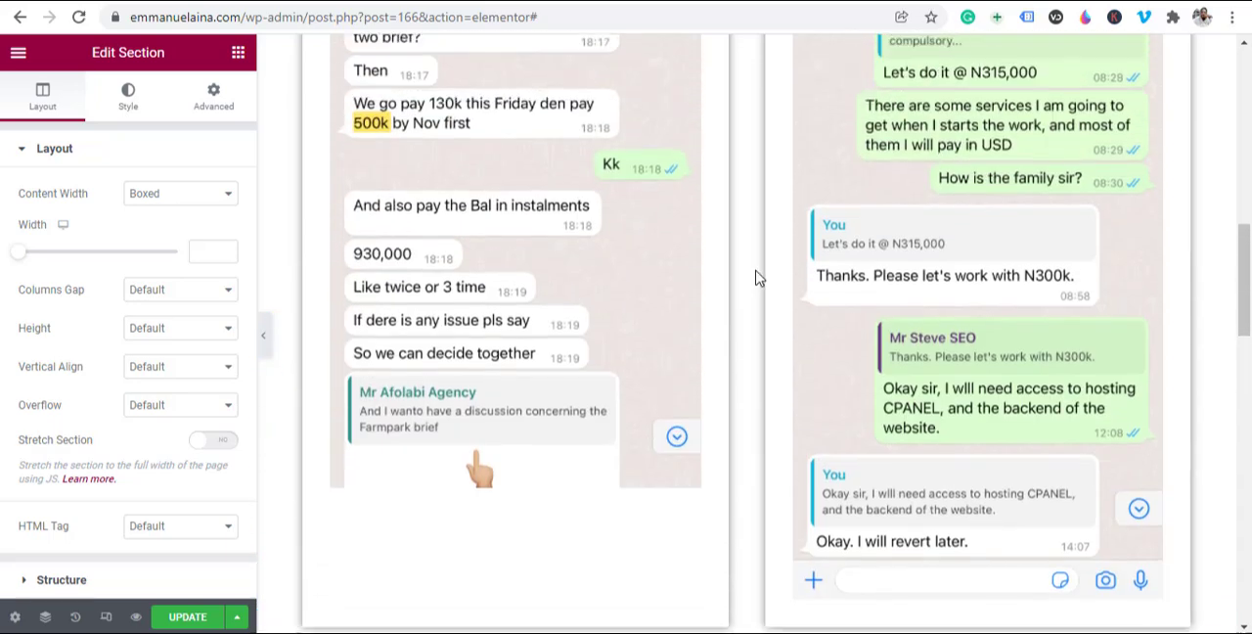
scroll(816, 572, "up", 3)
scroll(825, 547, "up", 2)
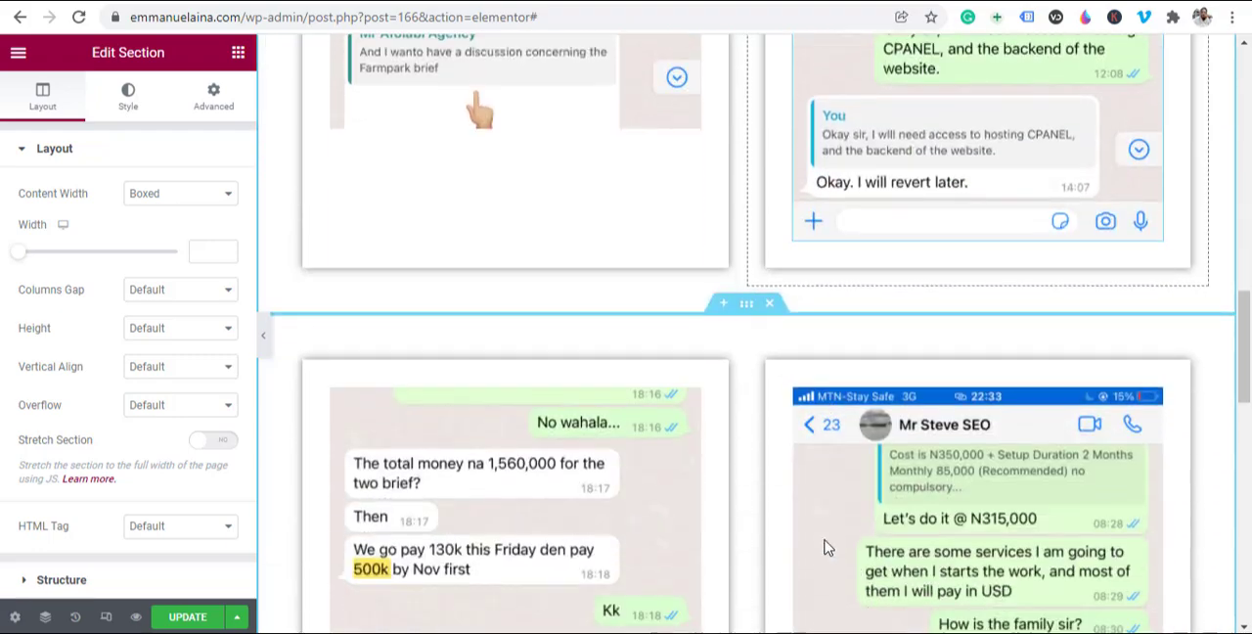
Step: Replace the first chat image in the duplicated section with IMG_8216.jpg from the media library
scroll(827, 544, "down", 1)
scroll(578, 329, "down", 3)
scroll(509, 372, "up", 3)
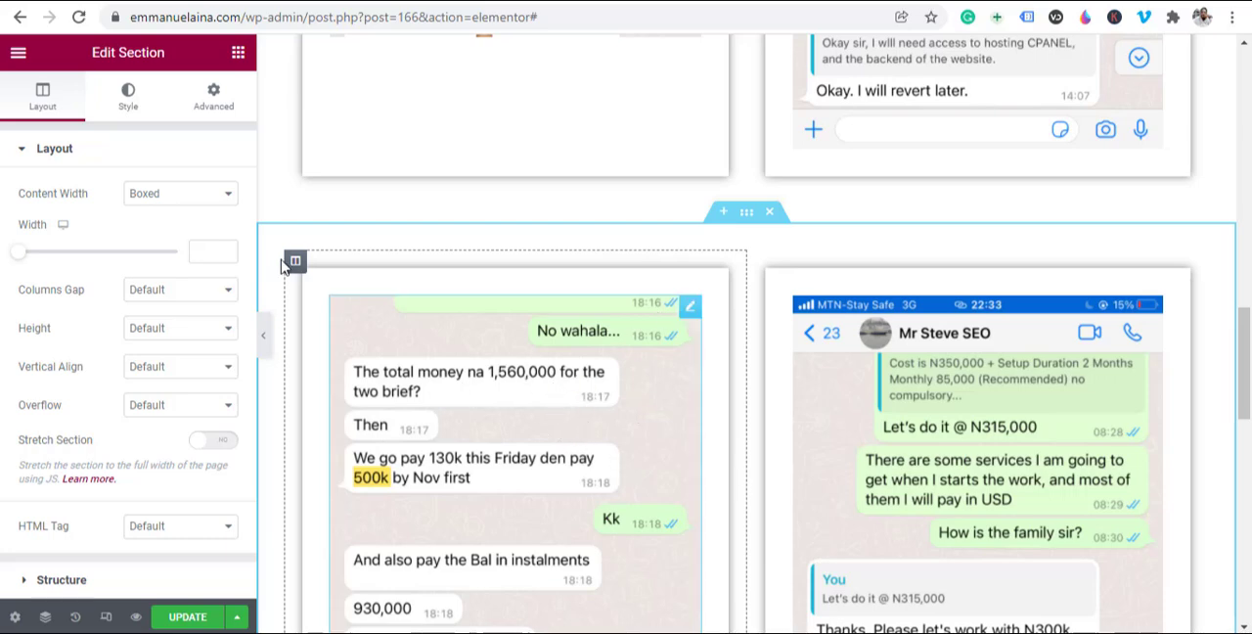
left_click(577, 515)
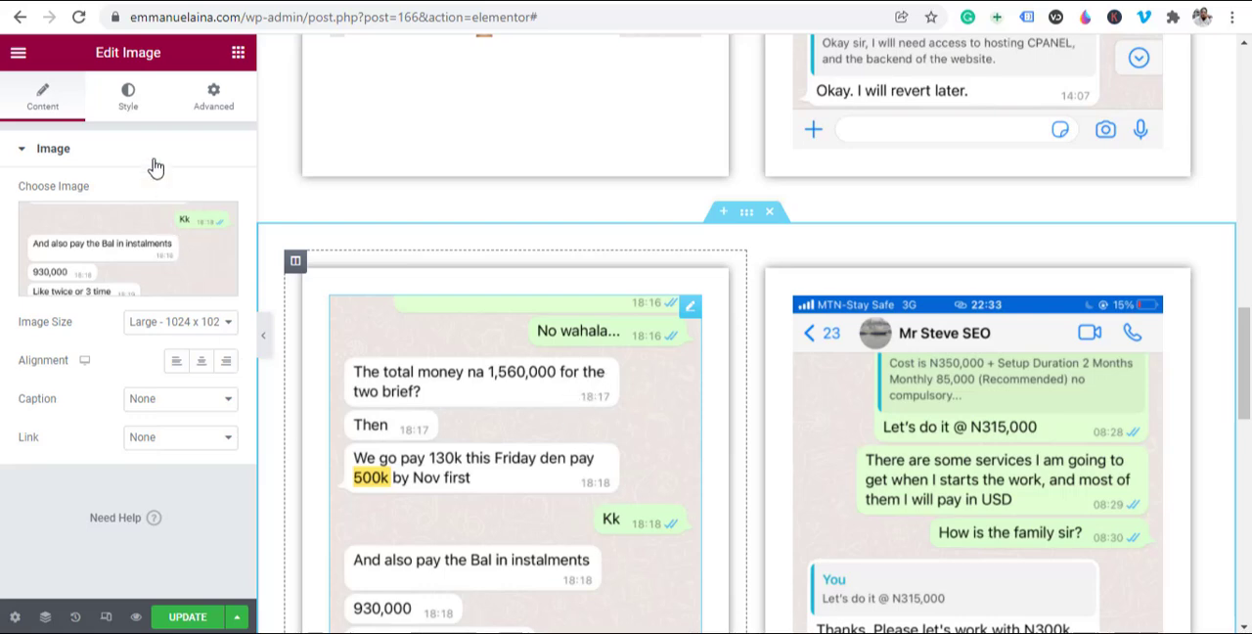
mouse_move(93, 254)
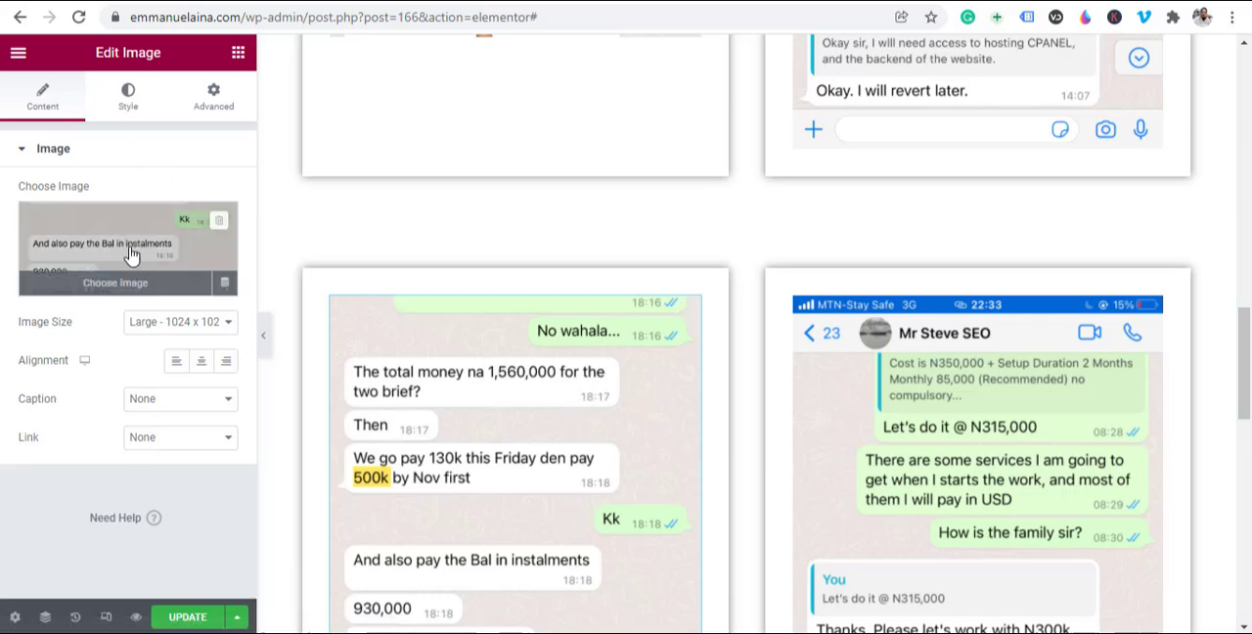
left_click(163, 254)
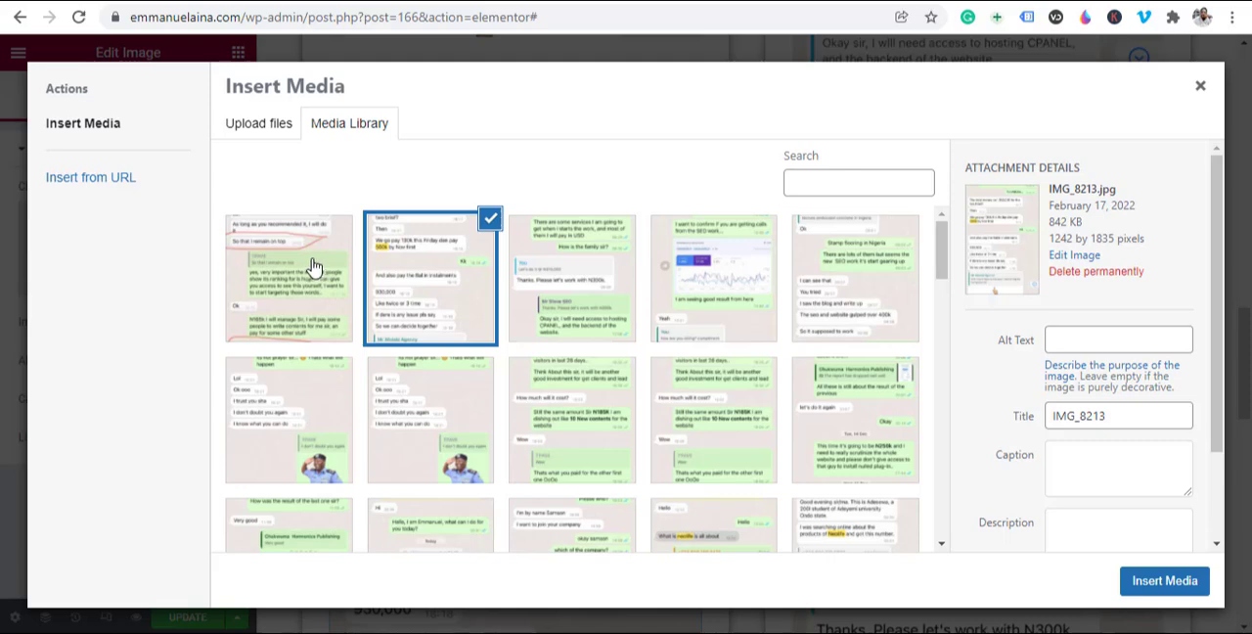
left_click(720, 280)
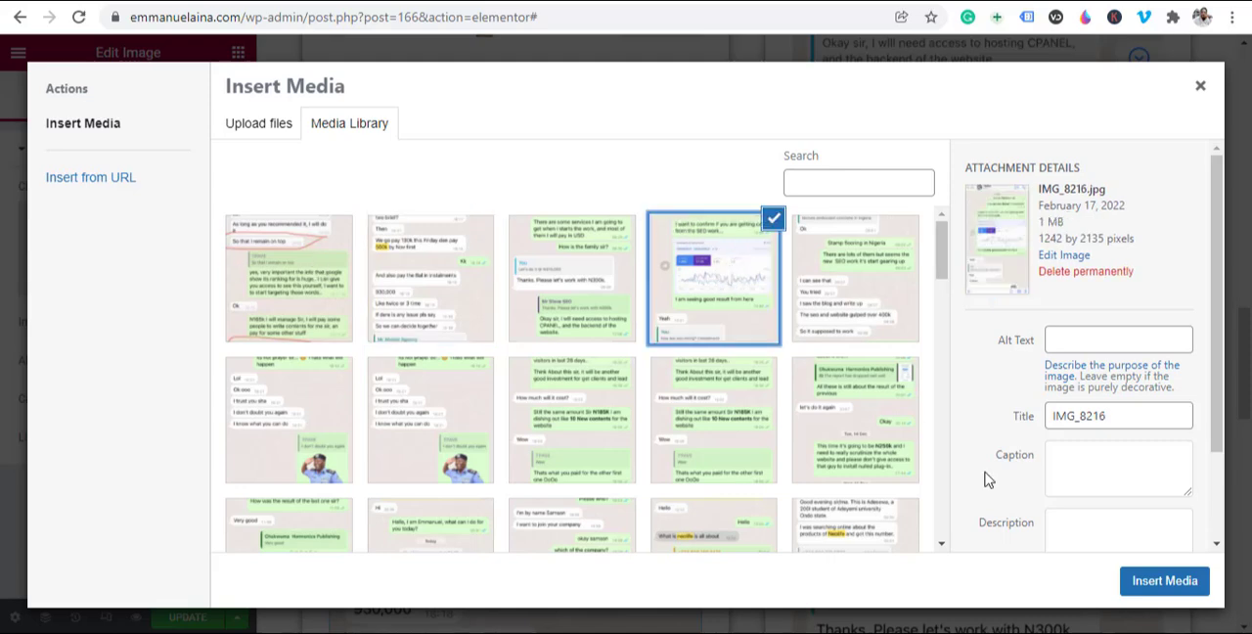
left_click(1174, 583)
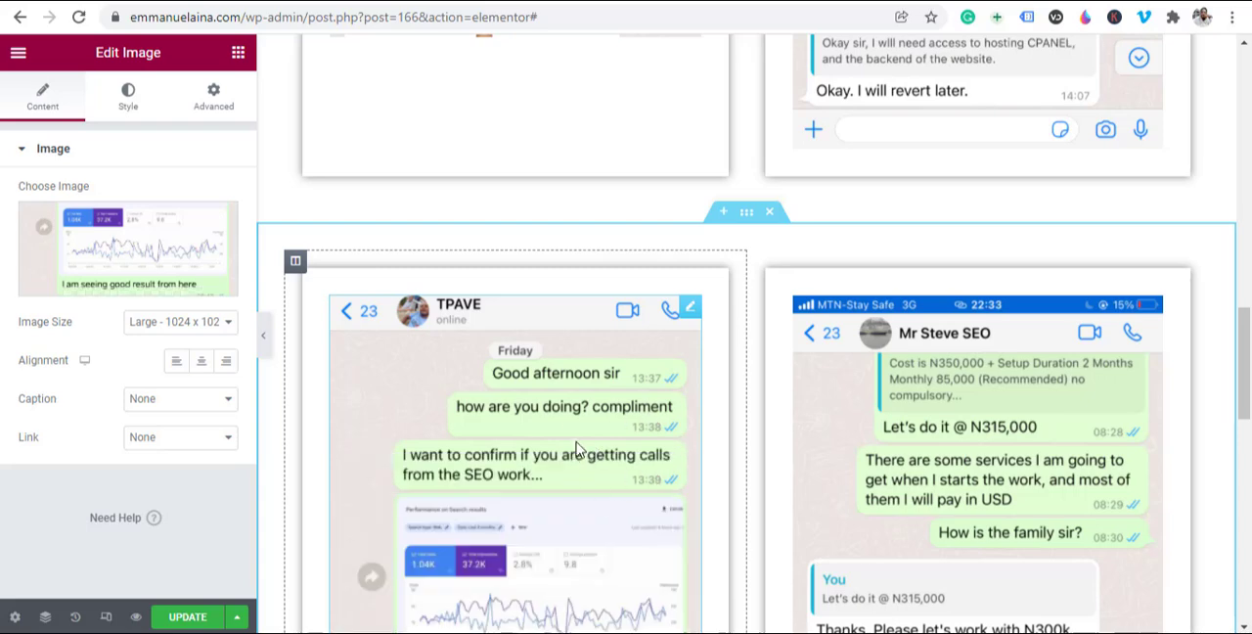
Step: Replace the second chat image in the duplicated section with IMG_8218-1.png from the media library
scroll(577, 448, "down", 3)
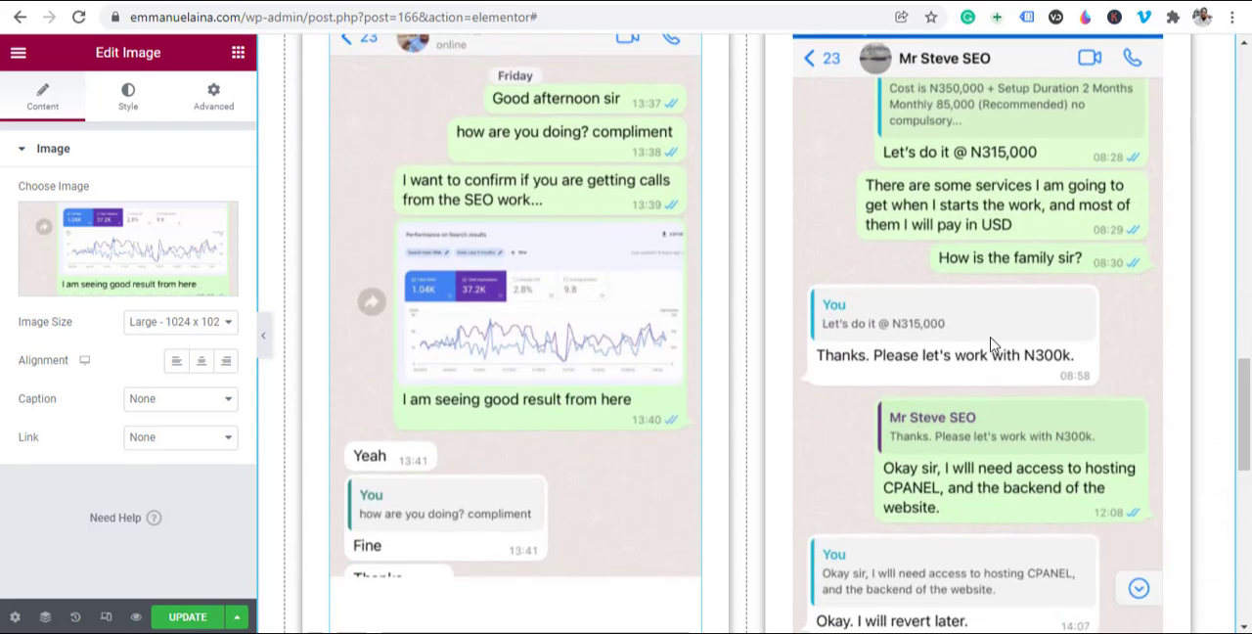
left_click(1019, 284)
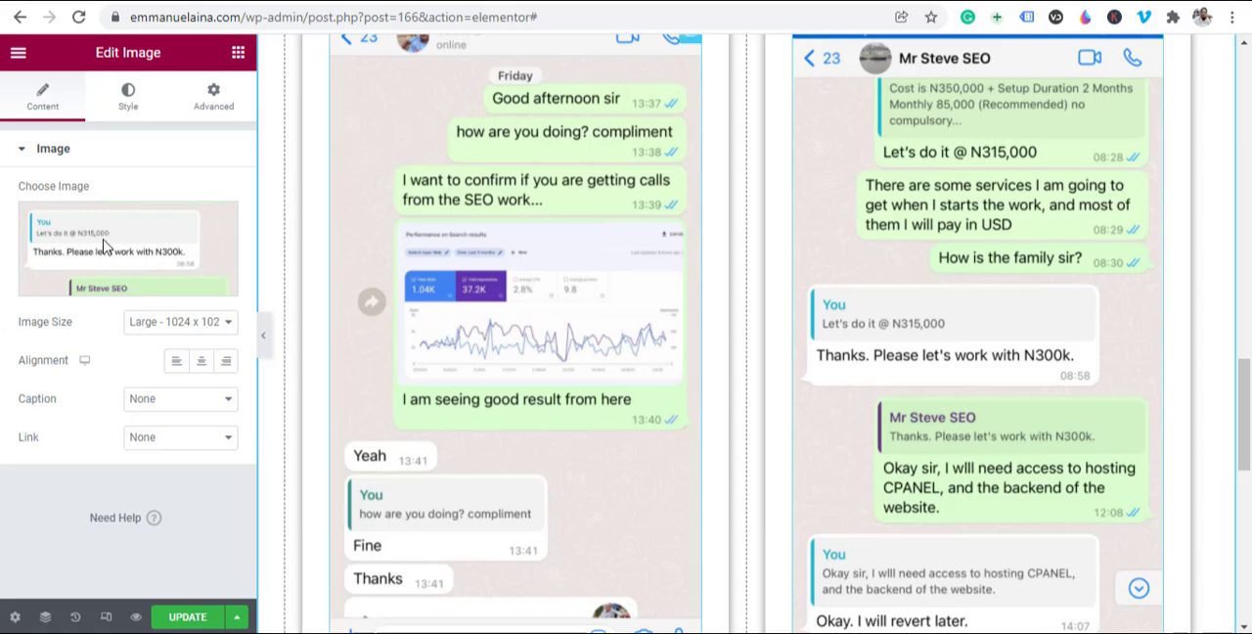
left_click(105, 247)
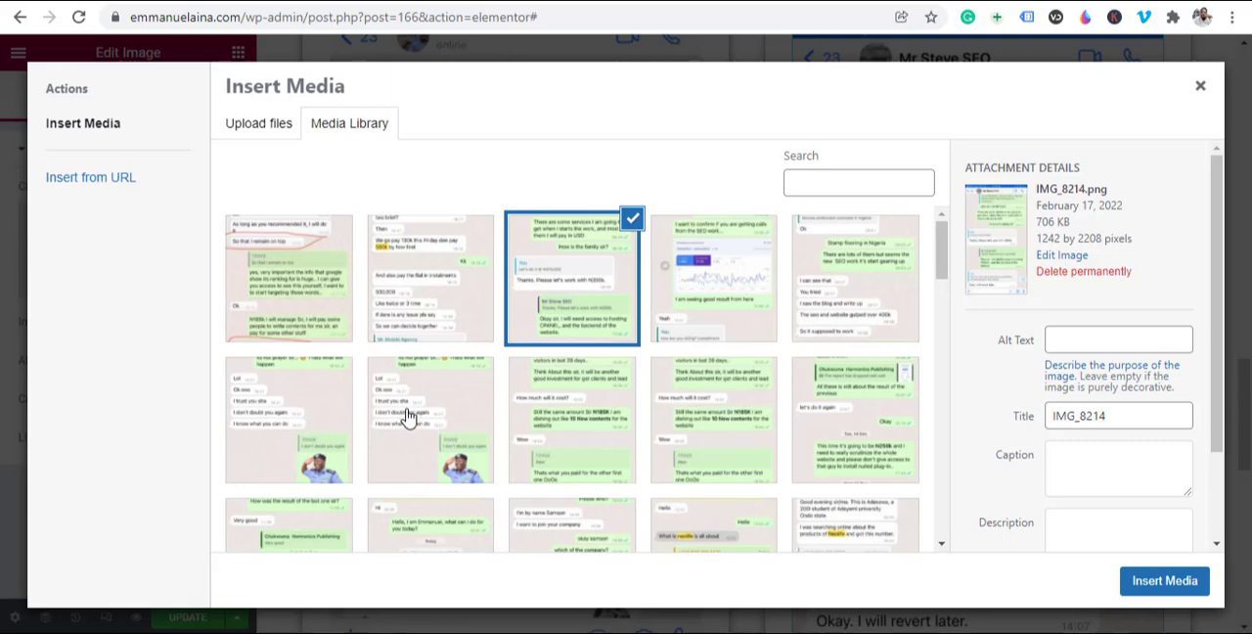
left_click(407, 414)
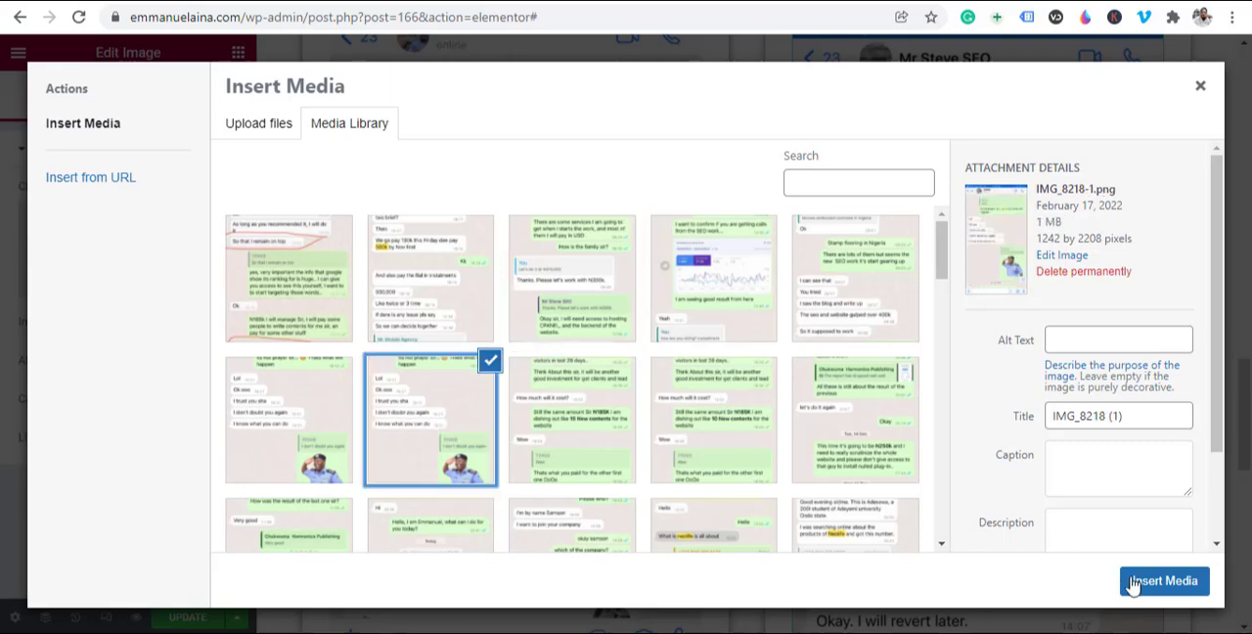
left_click(1164, 581)
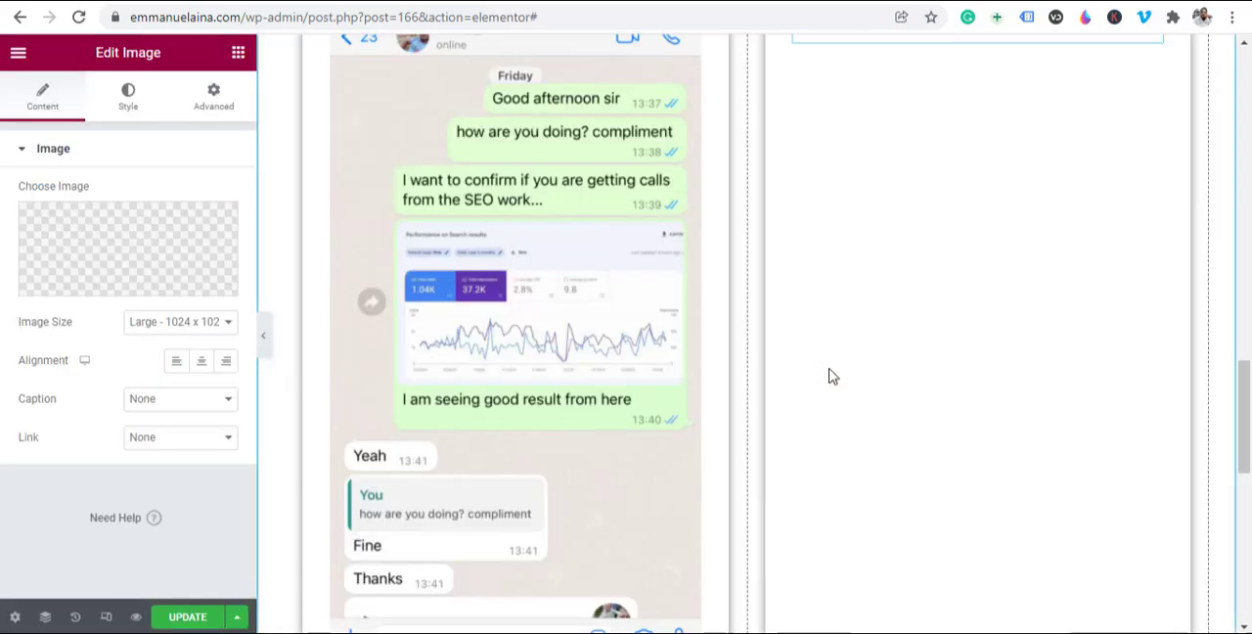
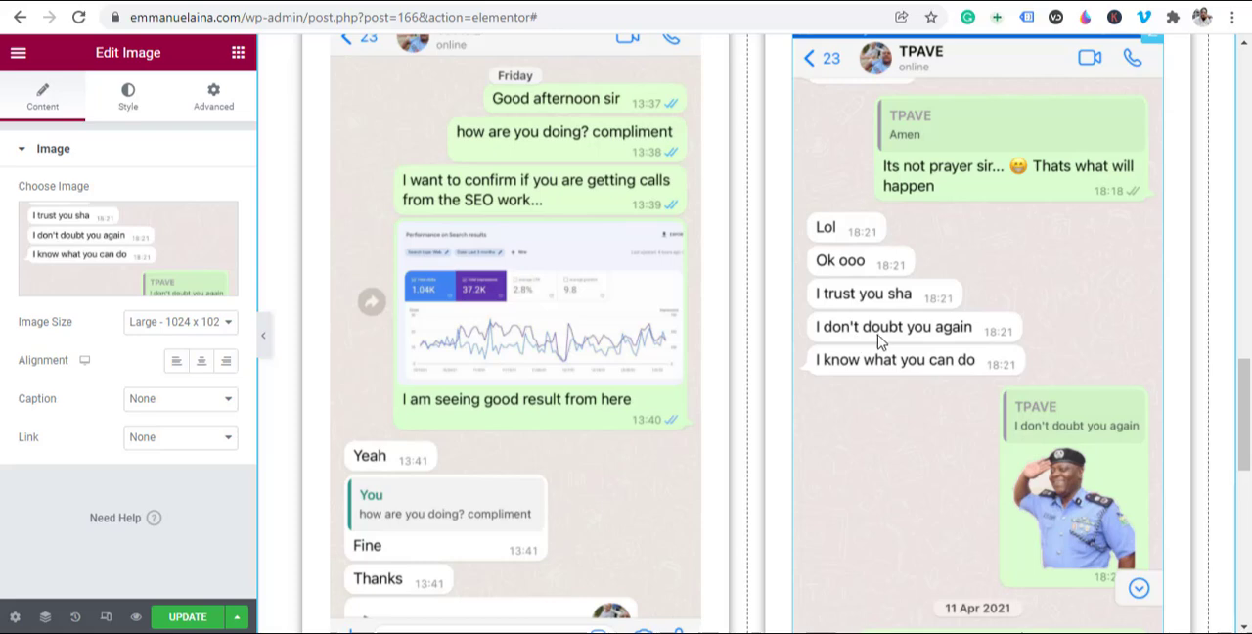
Step: Examine both rows of chat images, from the "Earned N1,560,000 and N300,000 respectively" heading to the end of the second row
scroll(759, 393, "up", 4)
scroll(759, 393, "down", 3)
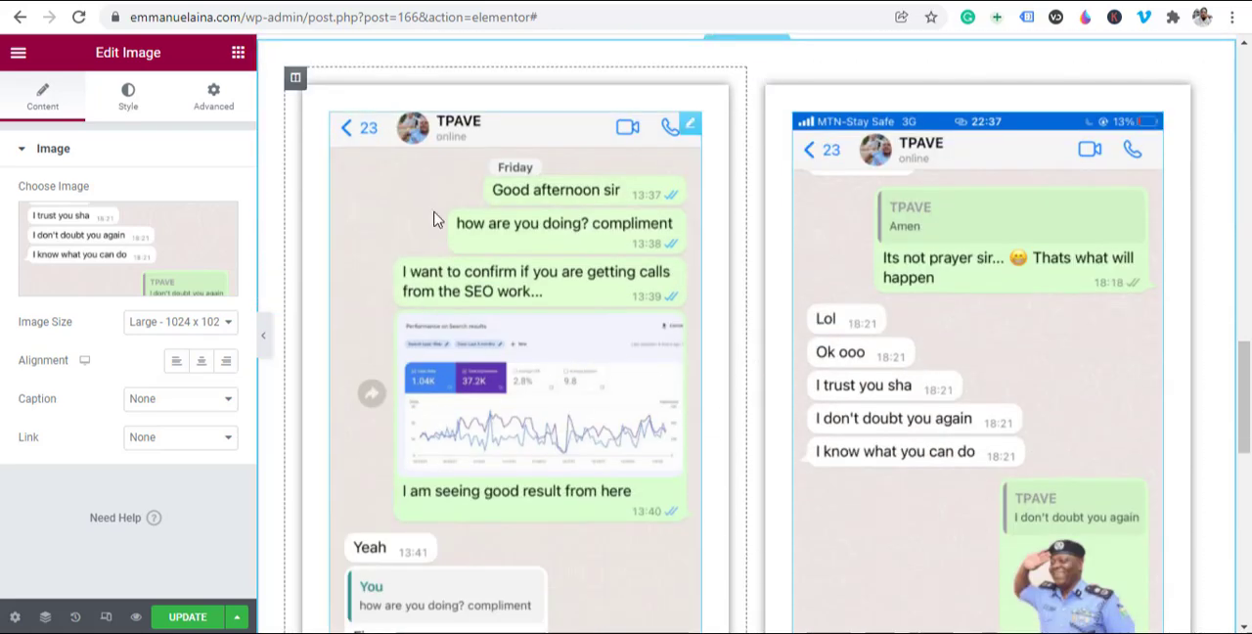
scroll(461, 327, "up", 6)
scroll(699, 481, "down", 5)
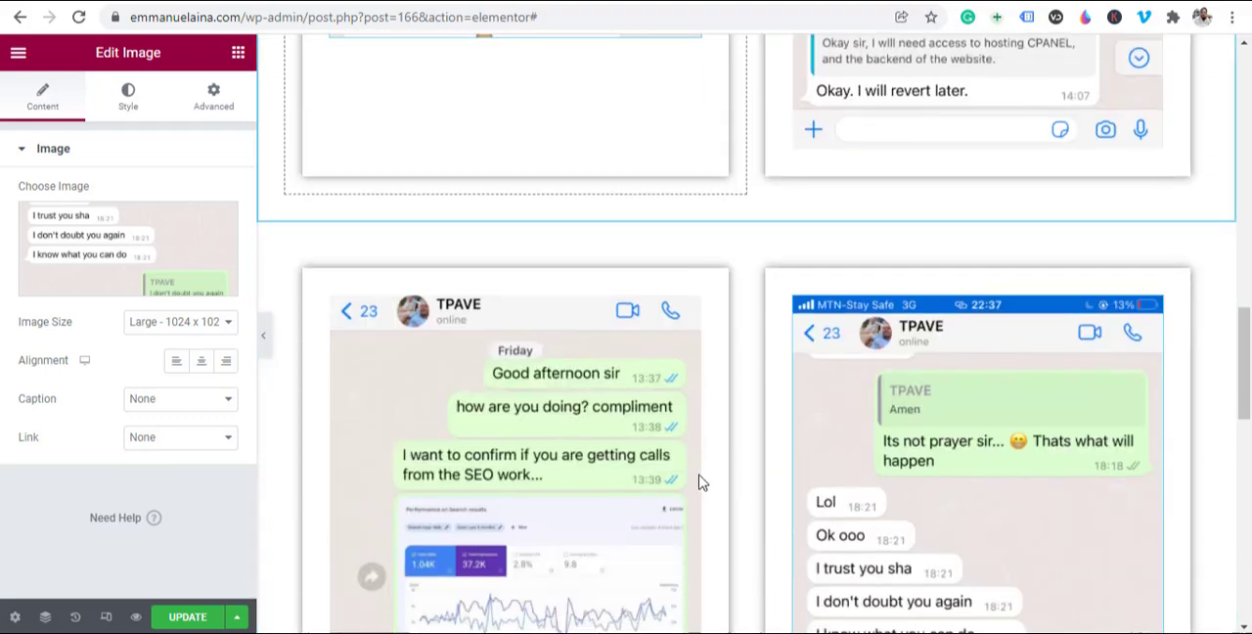
scroll(885, 479, "down", 5)
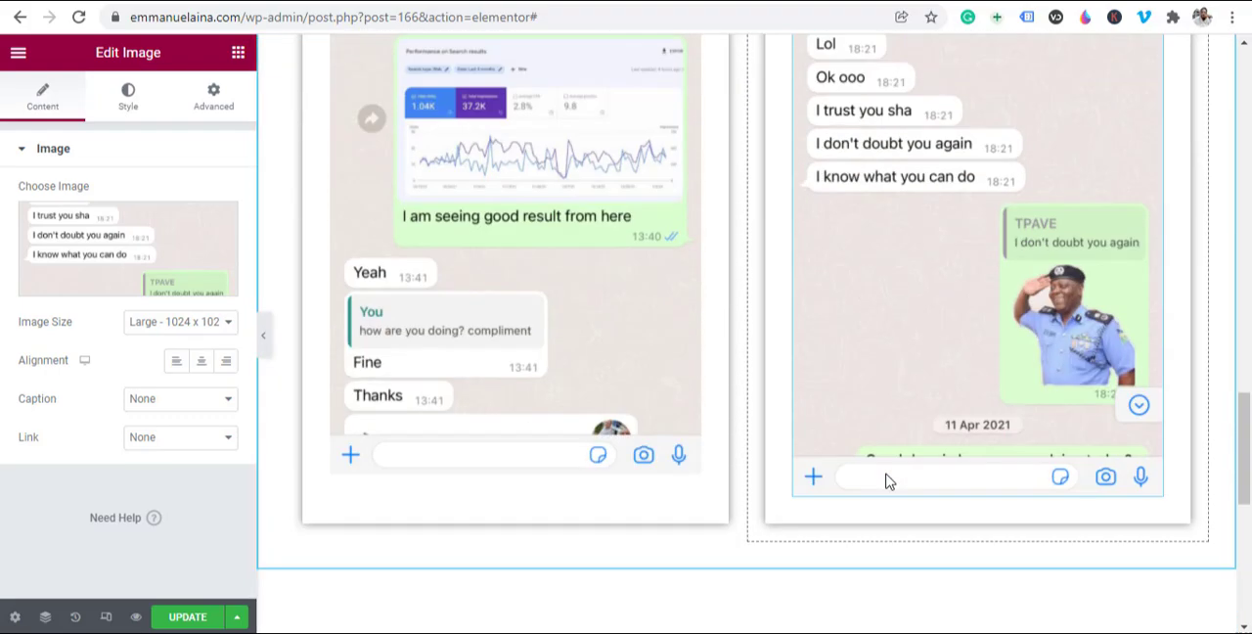
scroll(609, 463, "up", 8)
scroll(1012, 279, "up", 4)
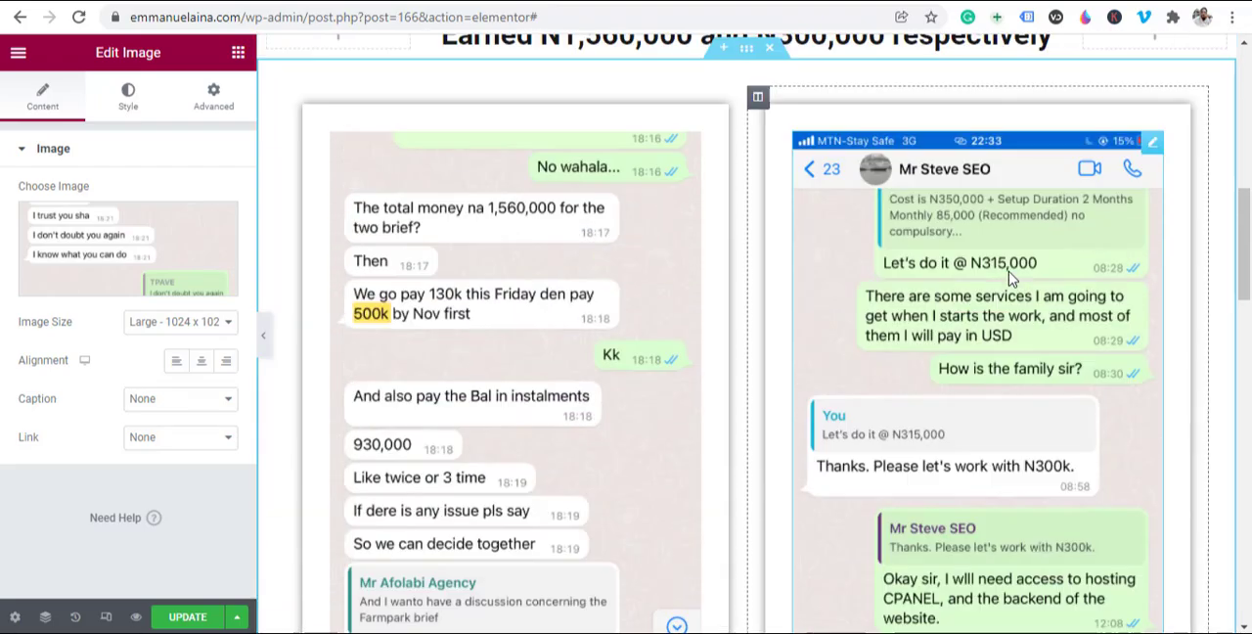
scroll(1012, 279, "down", 6)
scroll(909, 316, "up", 8)
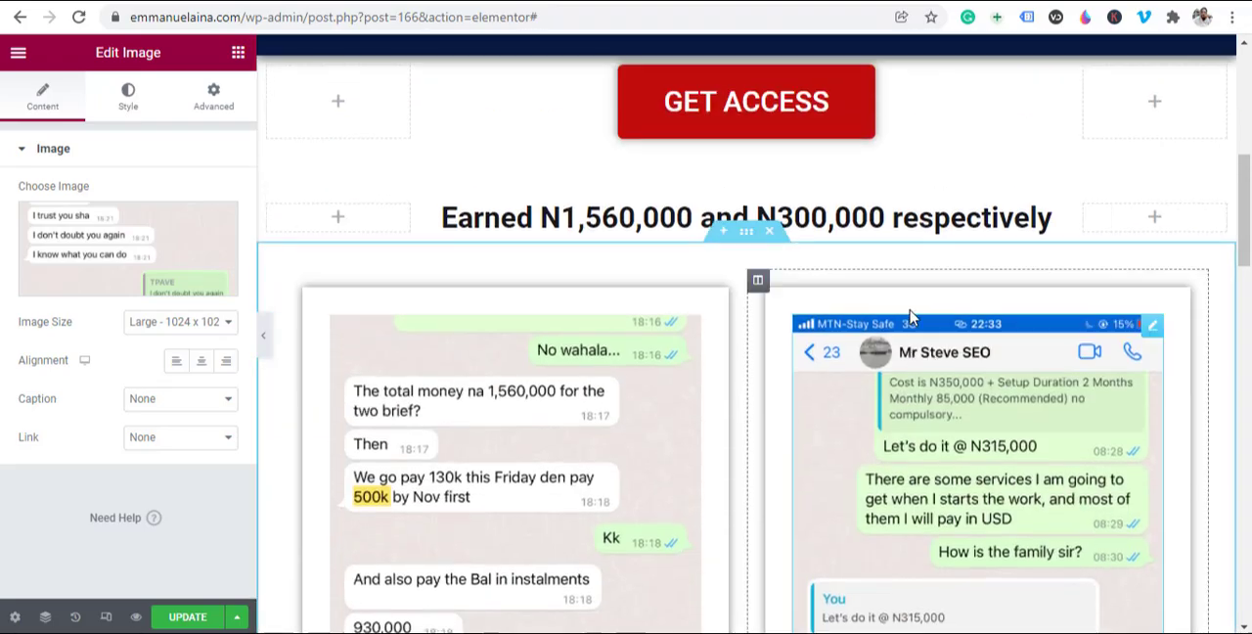
scroll(749, 587, "down", 6)
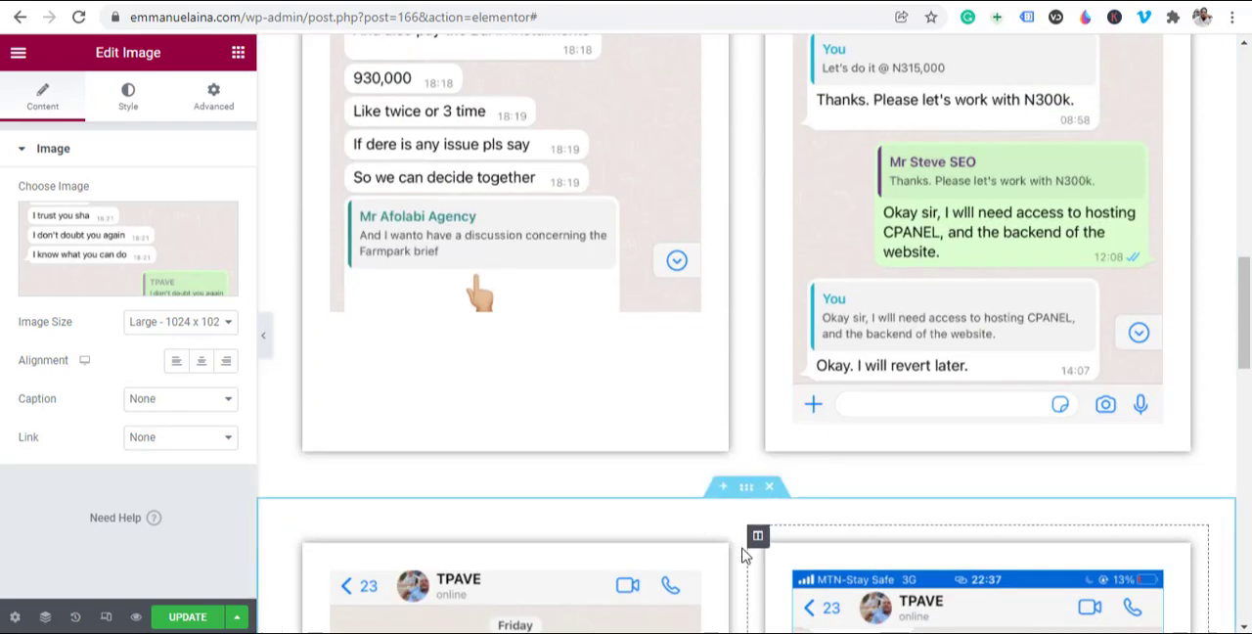
scroll(745, 553, "down", 2)
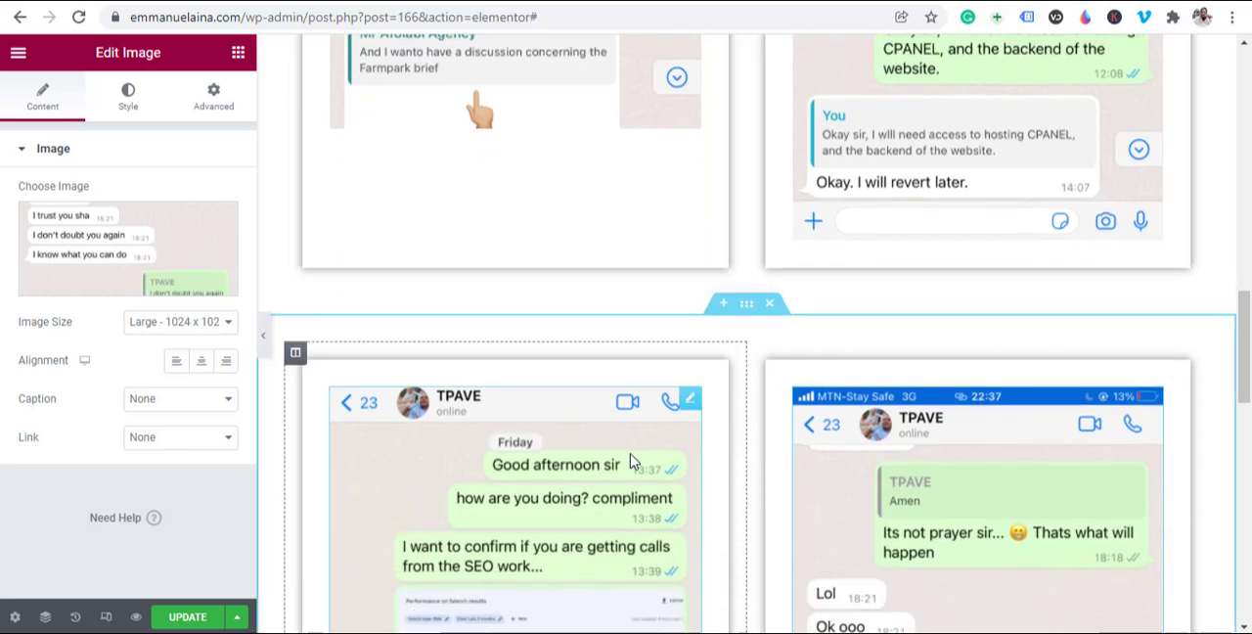
scroll(633, 464, "down", 4)
scroll(670, 497, "up", 5)
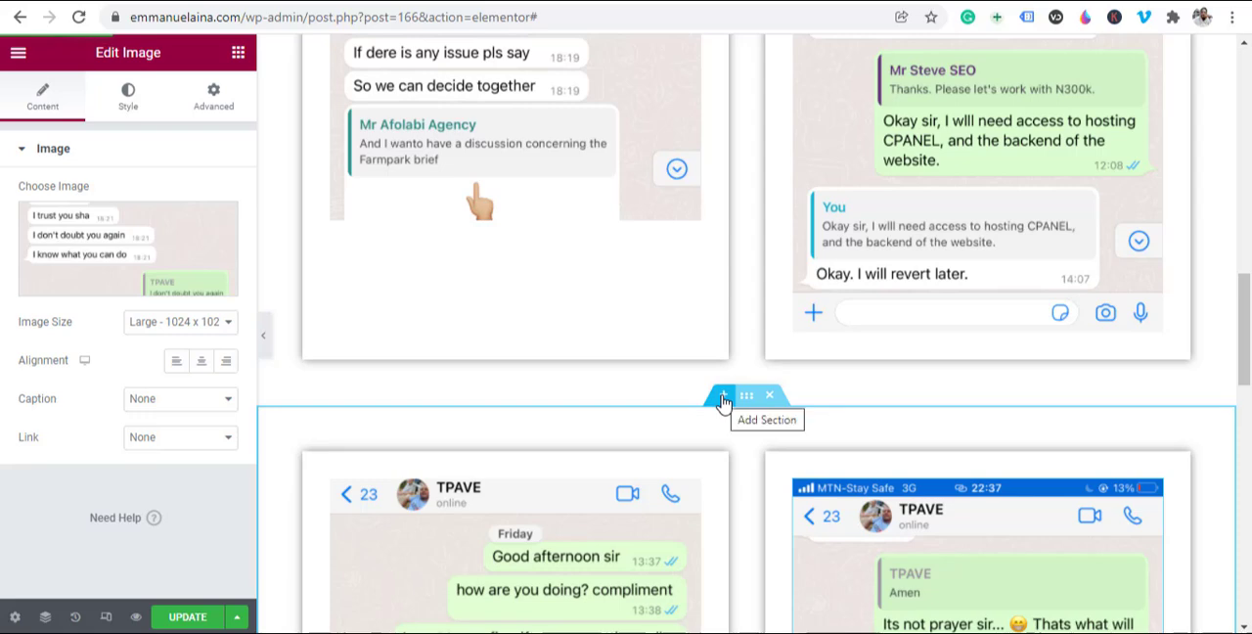
Step: Add a section between the two chat image rows with a three-column structure: a wide middle column and narrow outer ones
left_click(722, 397)
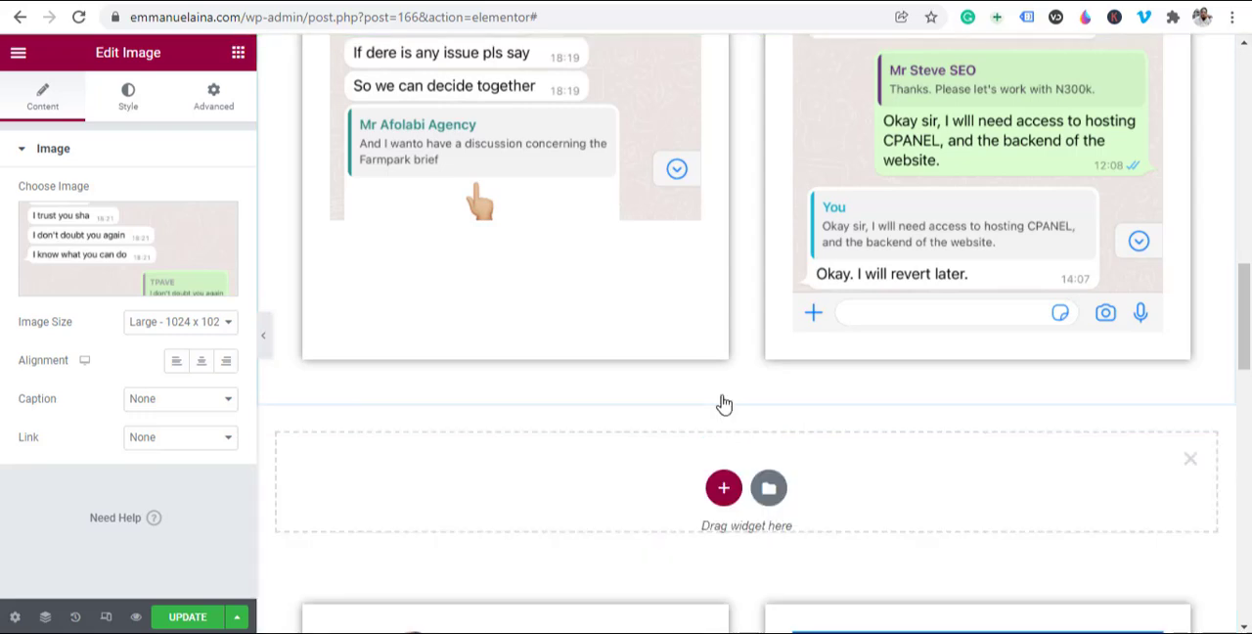
left_click(723, 496)
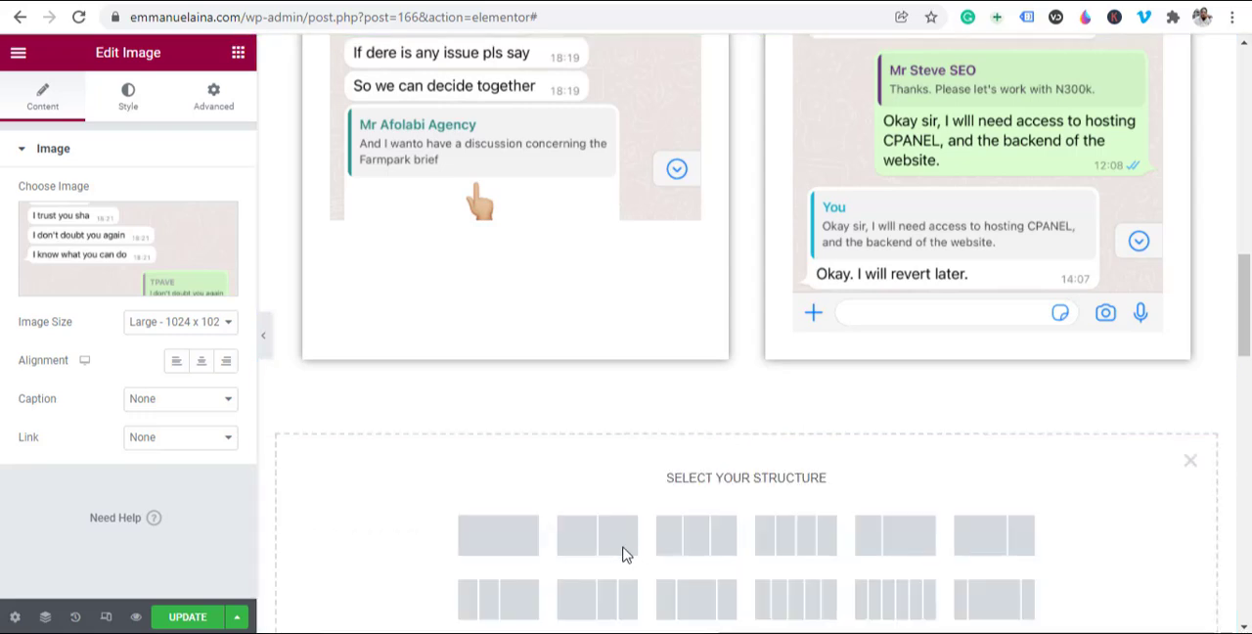
scroll(997, 528, "down", 2)
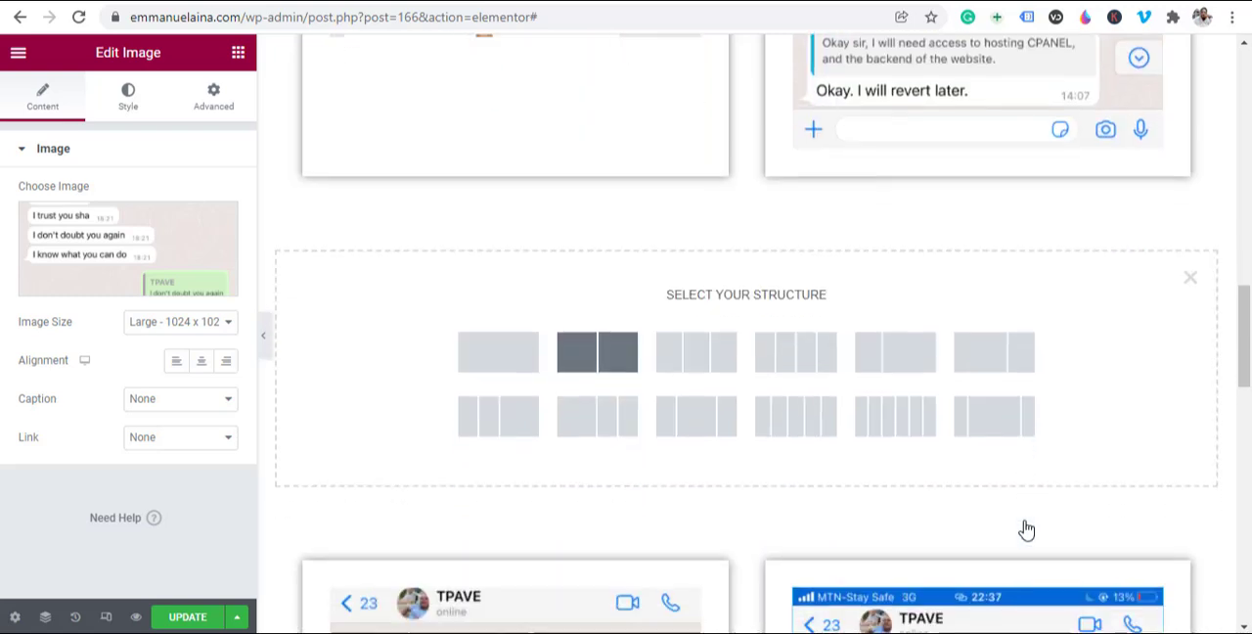
left_click(994, 430)
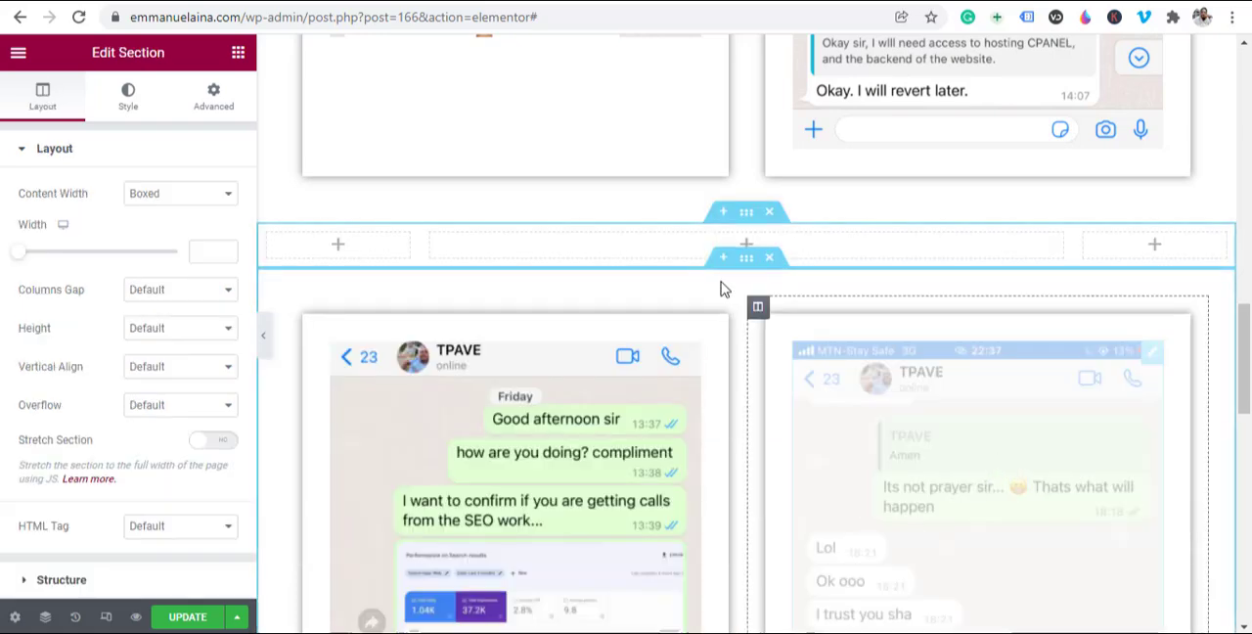
Step: Copy the "Earned N1,560,000 and N300,000 respectively" heading into the middle column of the empty section between the image rows
scroll(705, 255, "up", 8)
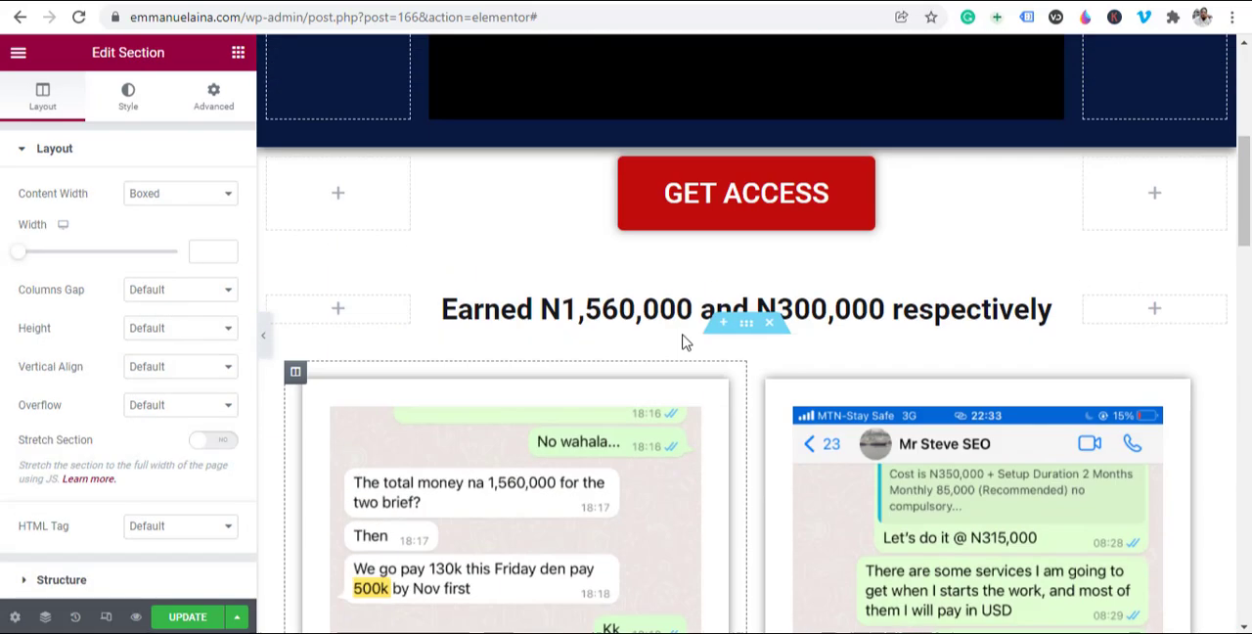
right_click(1054, 311)
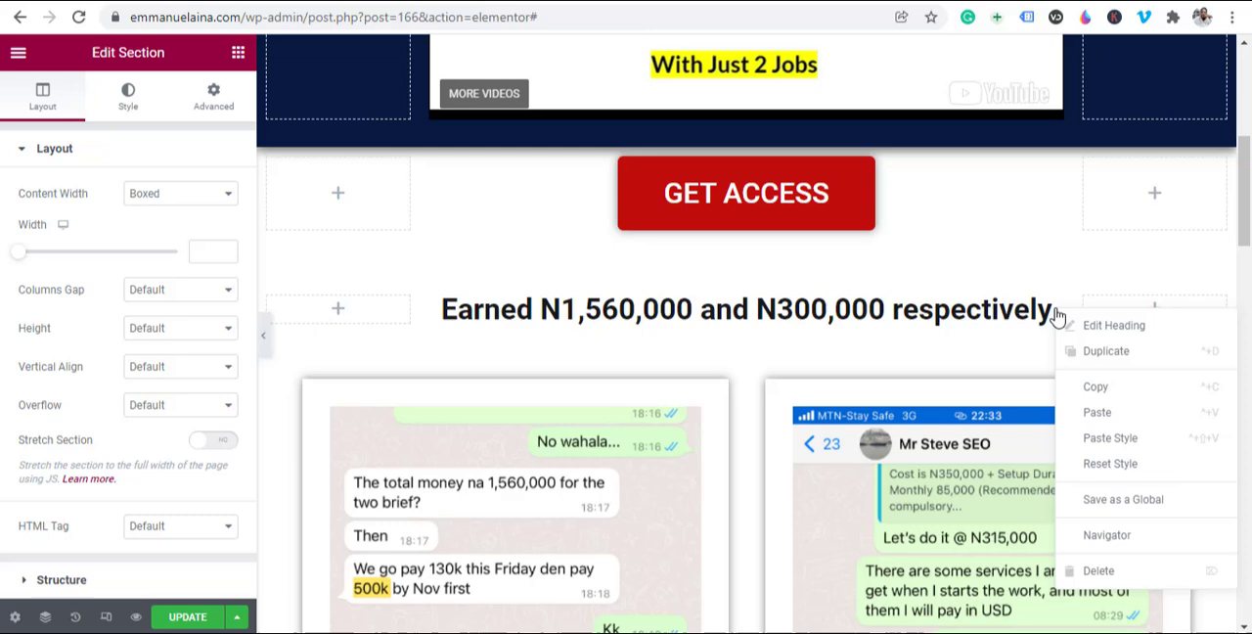
left_click(1099, 390)
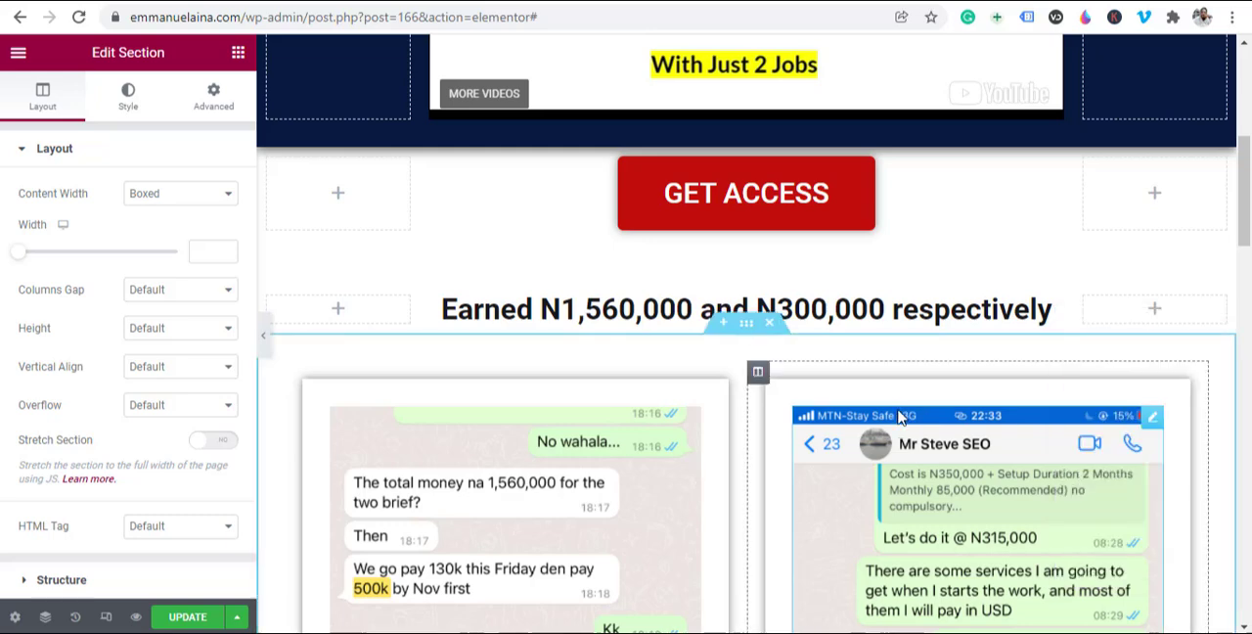
scroll(900, 416, "down", 7)
scroll(900, 415, "down", 1)
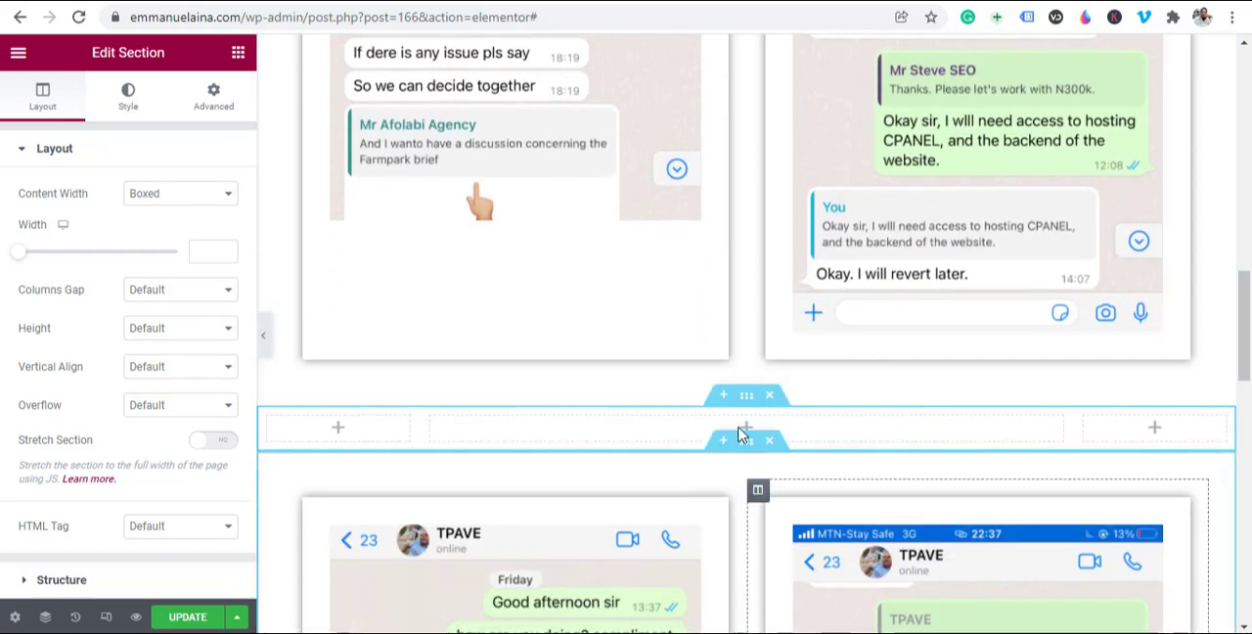
right_click(706, 428)
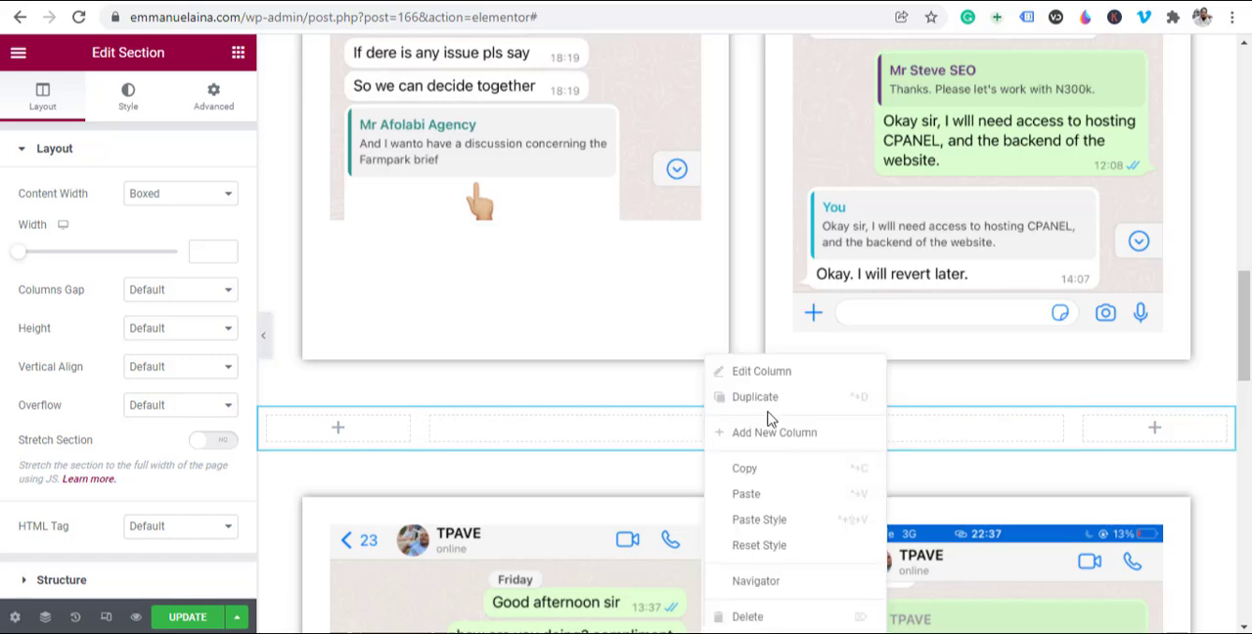
left_click(765, 497)
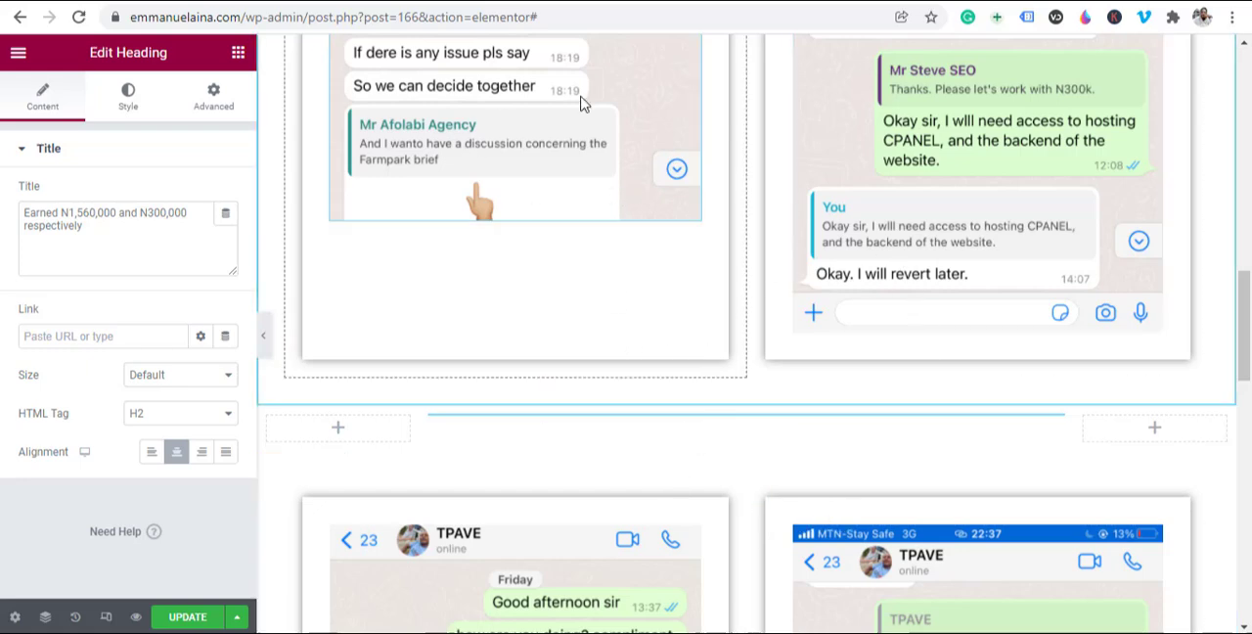
scroll(646, 320, "up", 10)
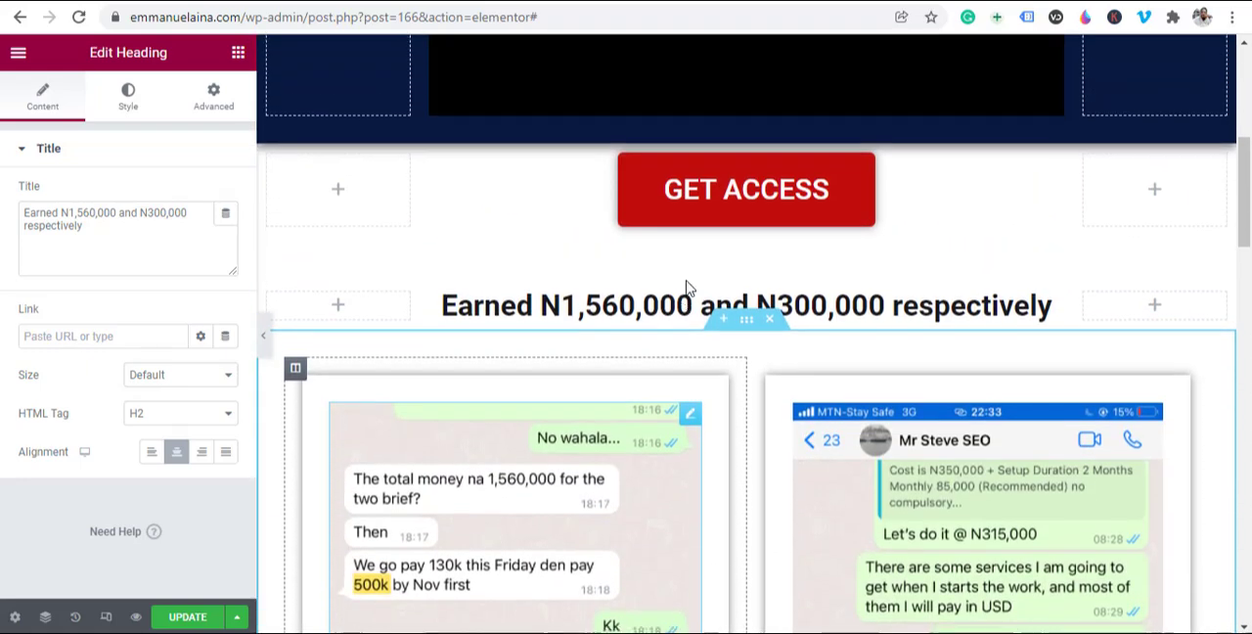
scroll(714, 573, "down", 8)
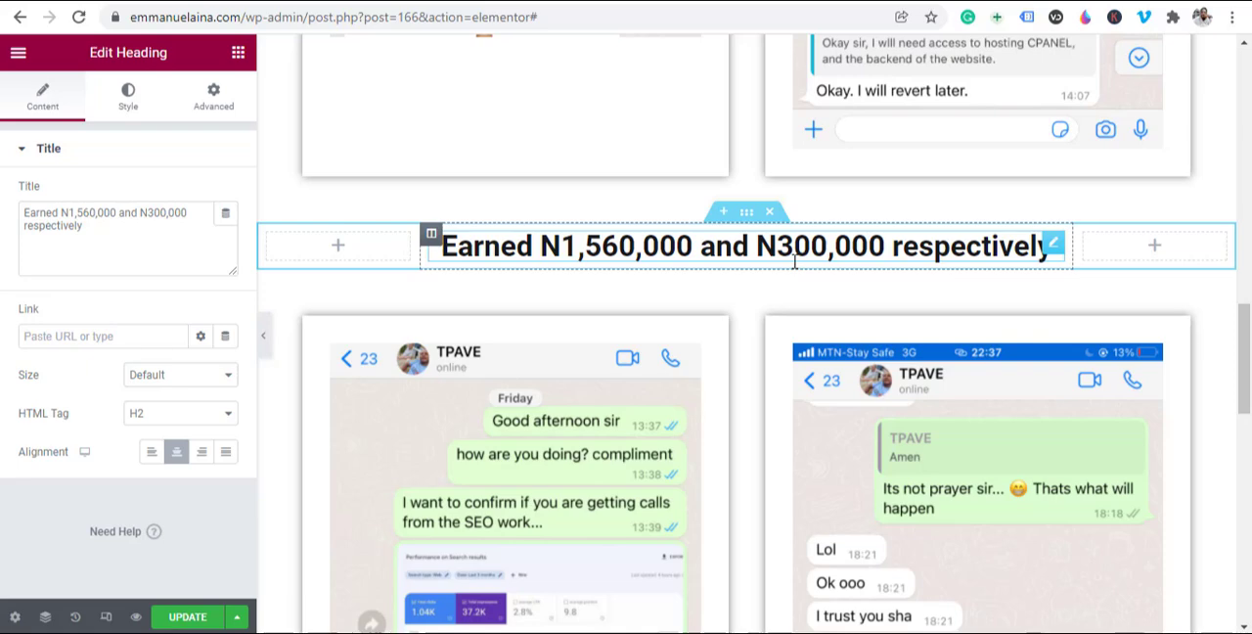
Step: Change the title of the pasted heading above the second image row to "I know what you can do"
scroll(880, 440, "down", 3)
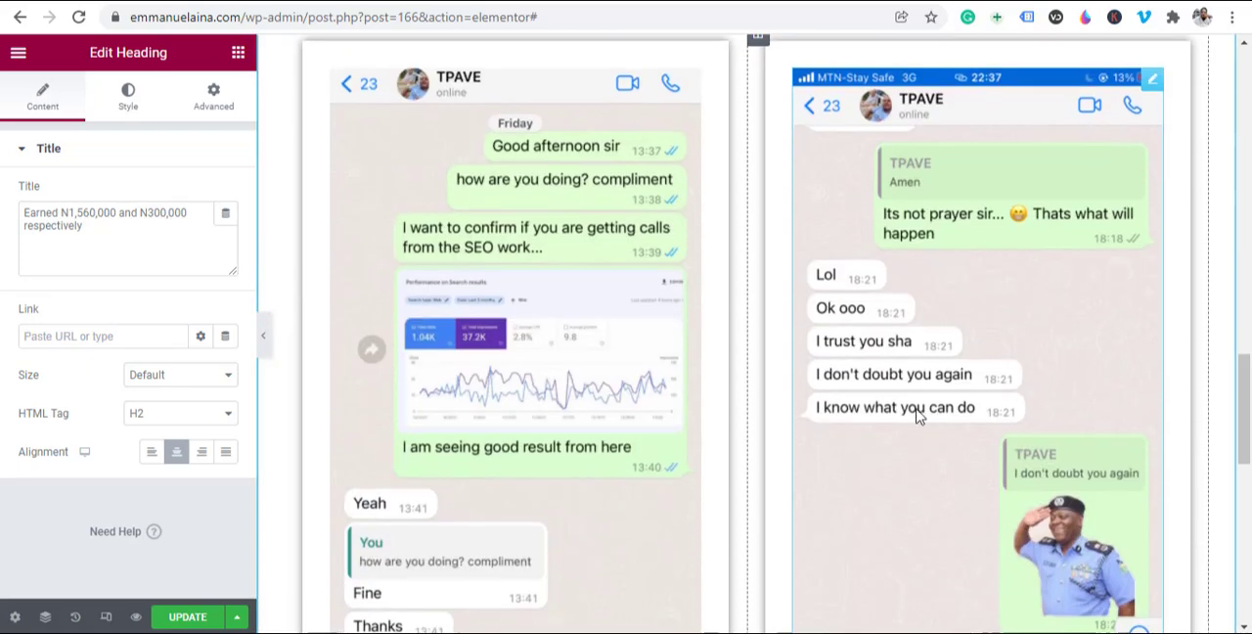
scroll(577, 474, "down", 1)
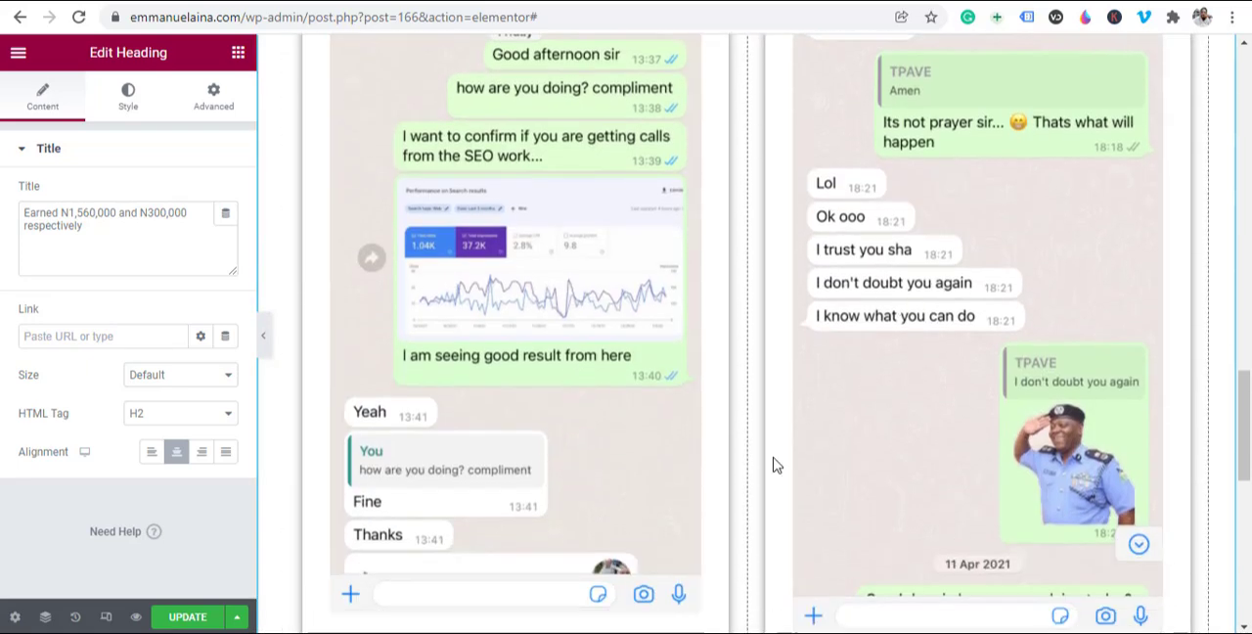
scroll(831, 411, "up", 1)
scroll(655, 489, "down", 1)
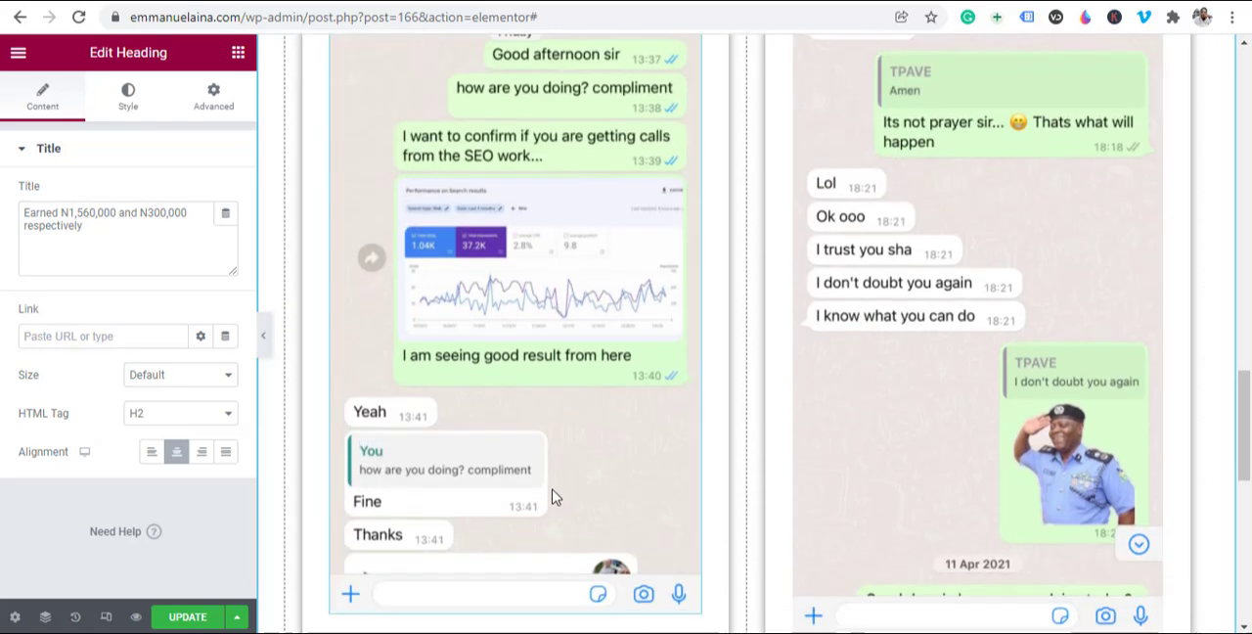
scroll(878, 381, "up", 2)
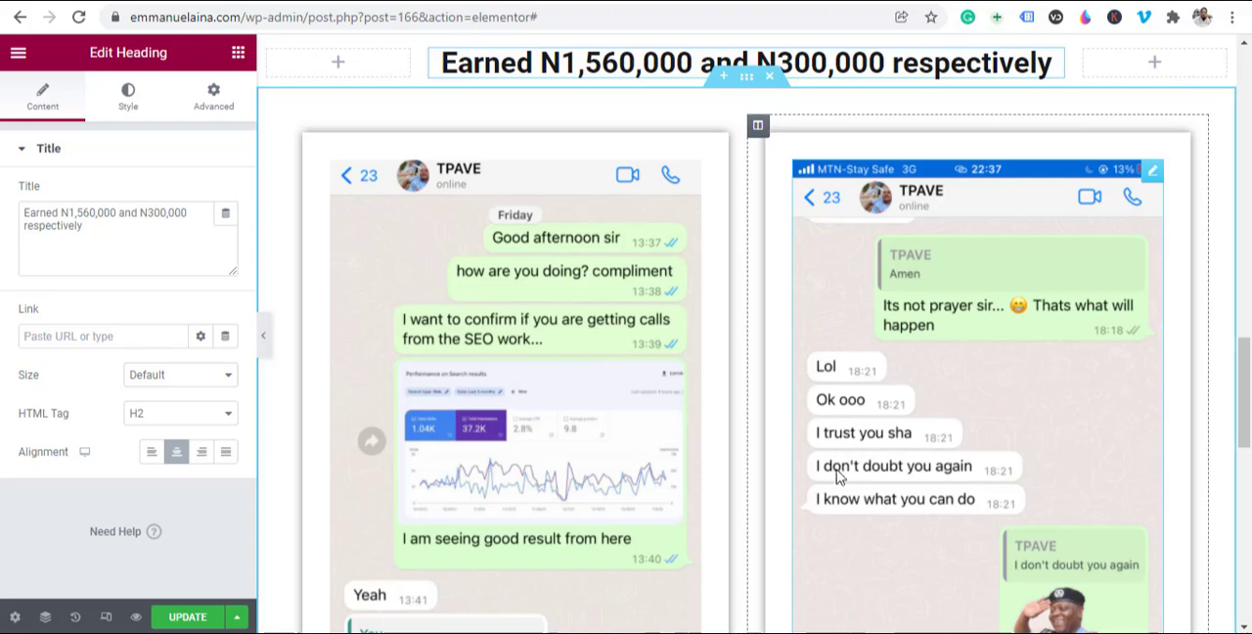
scroll(836, 488, "up", 5)
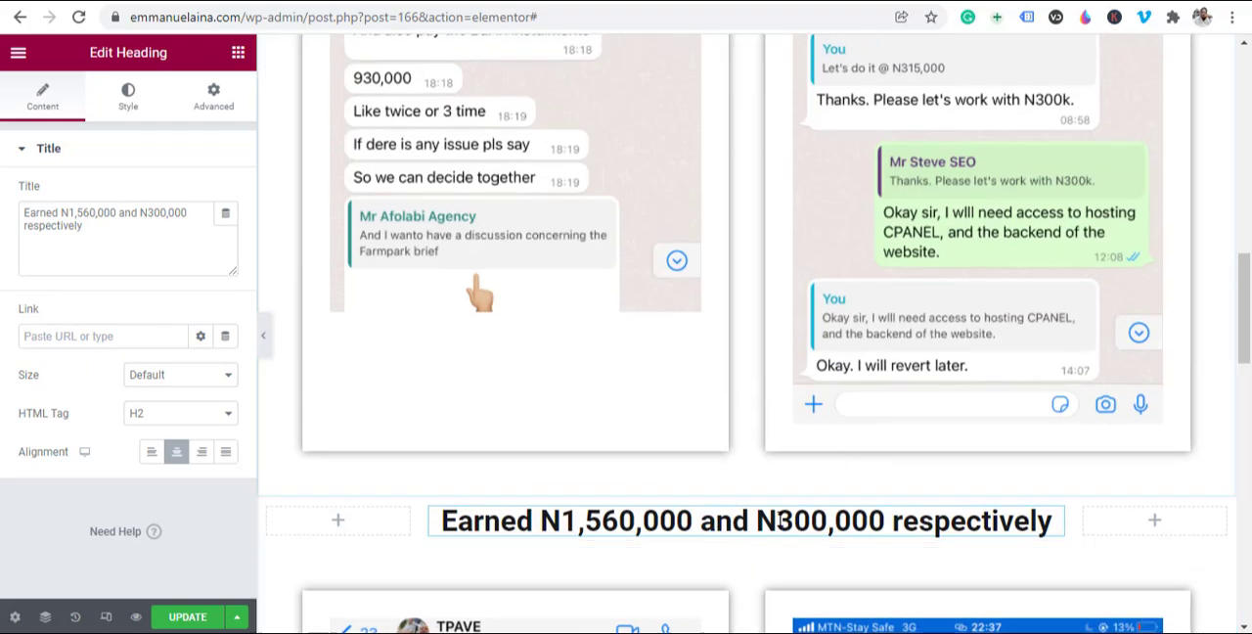
double_click(98, 227)
key("ctrl+a")
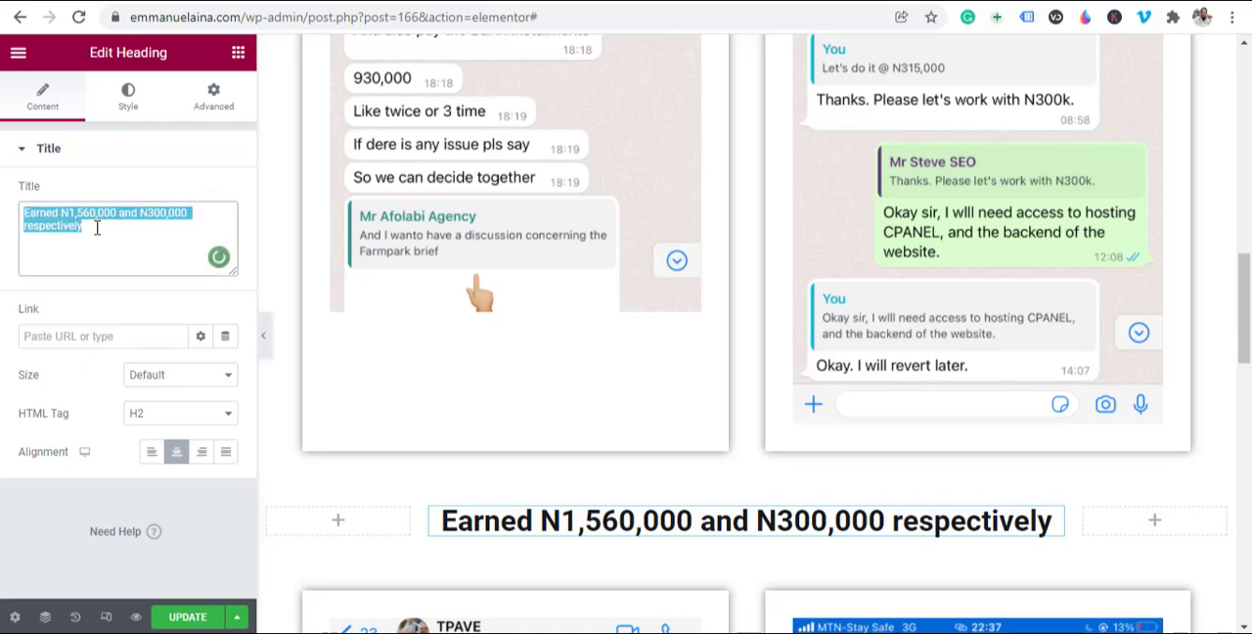
type("I")
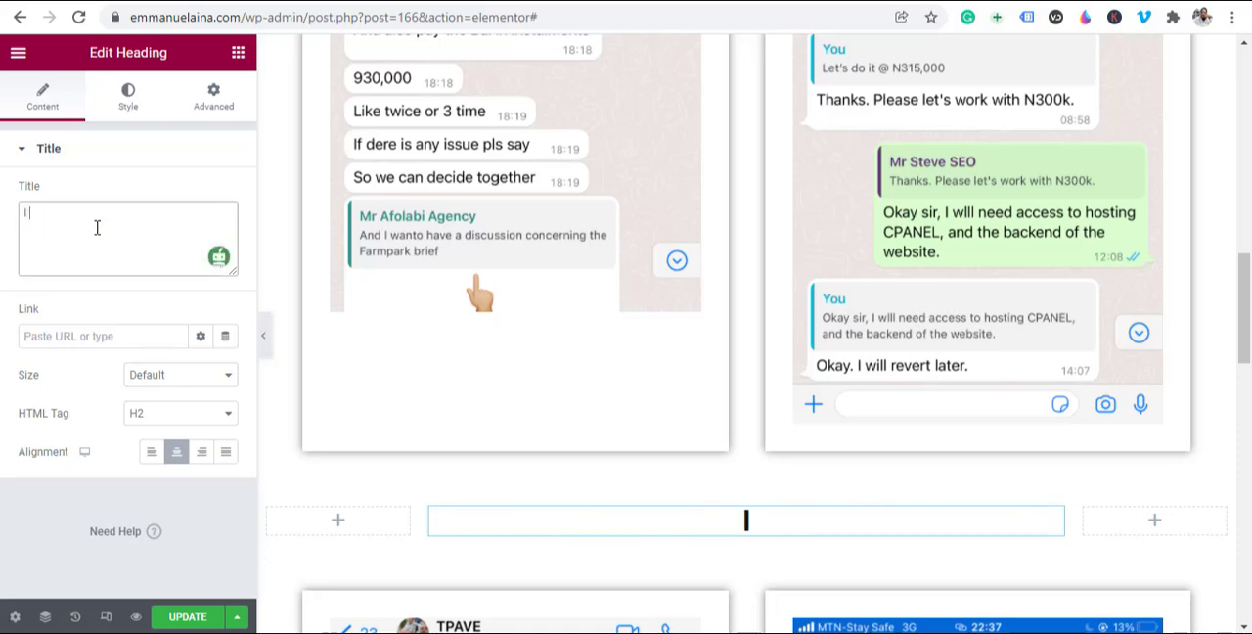
type(" kn")
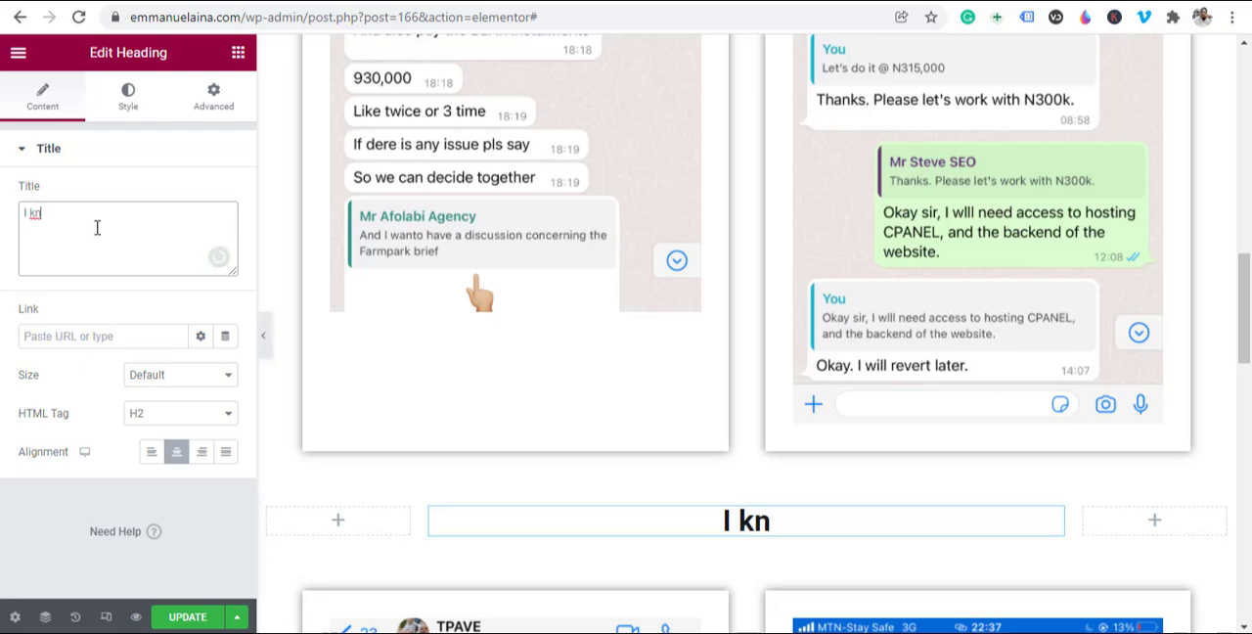
type("ow wha")
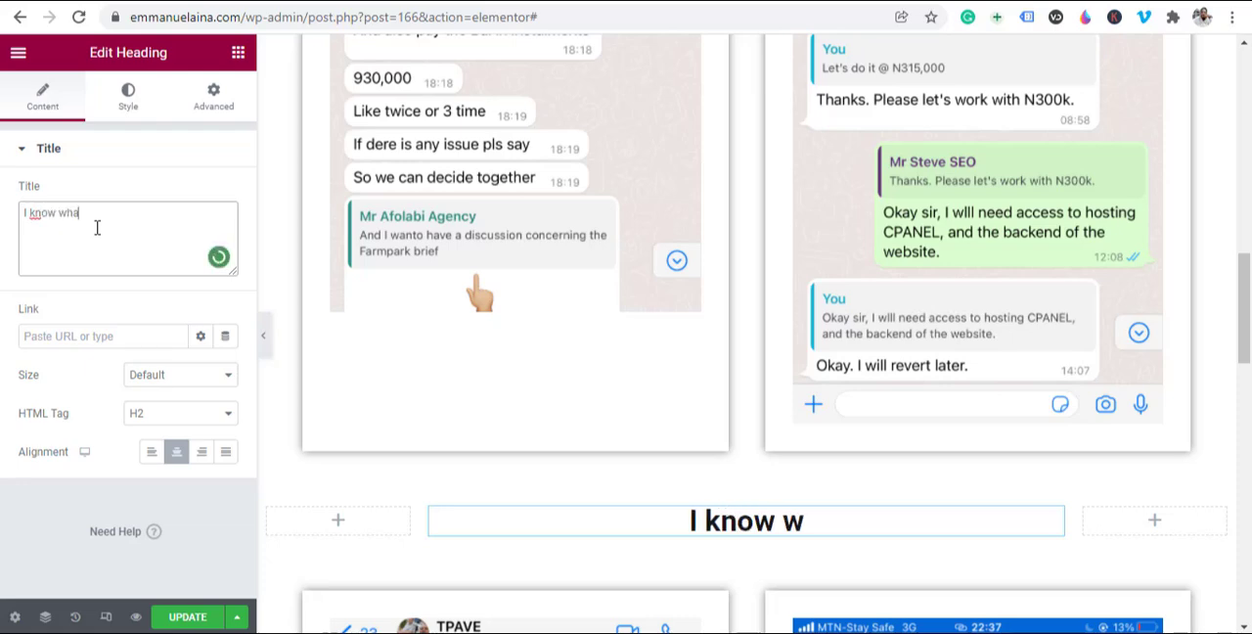
type("t you can do")
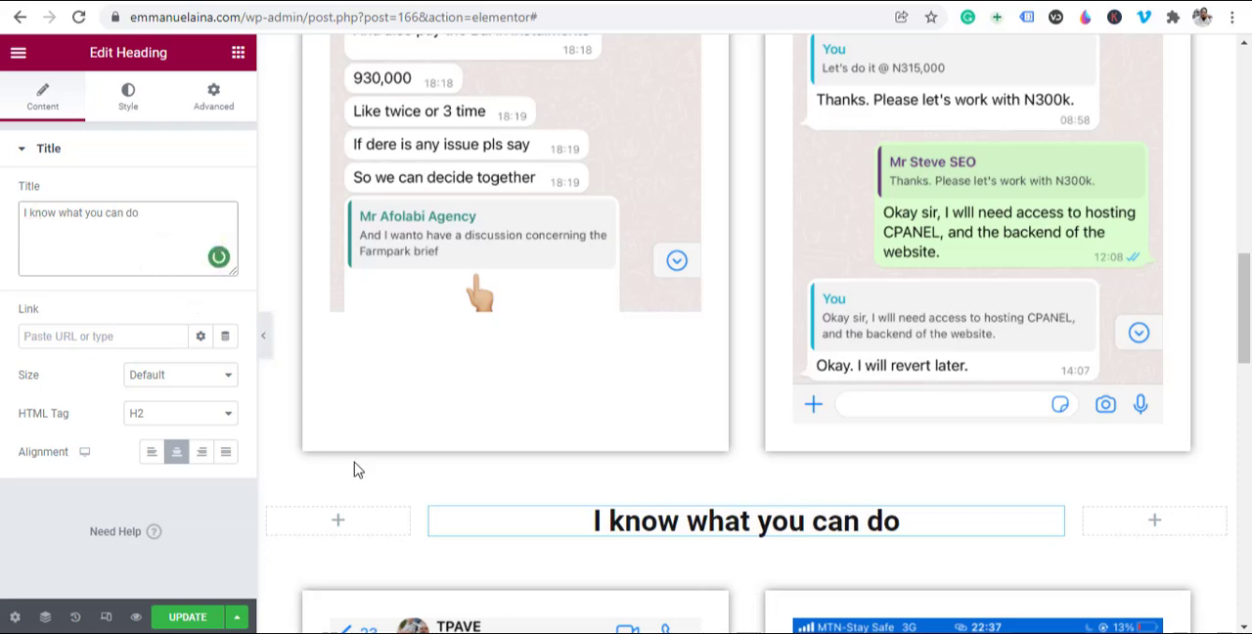
Step: Review the second row's heading against its chat images and compare it with the first proof row
scroll(1014, 587, "down", 8)
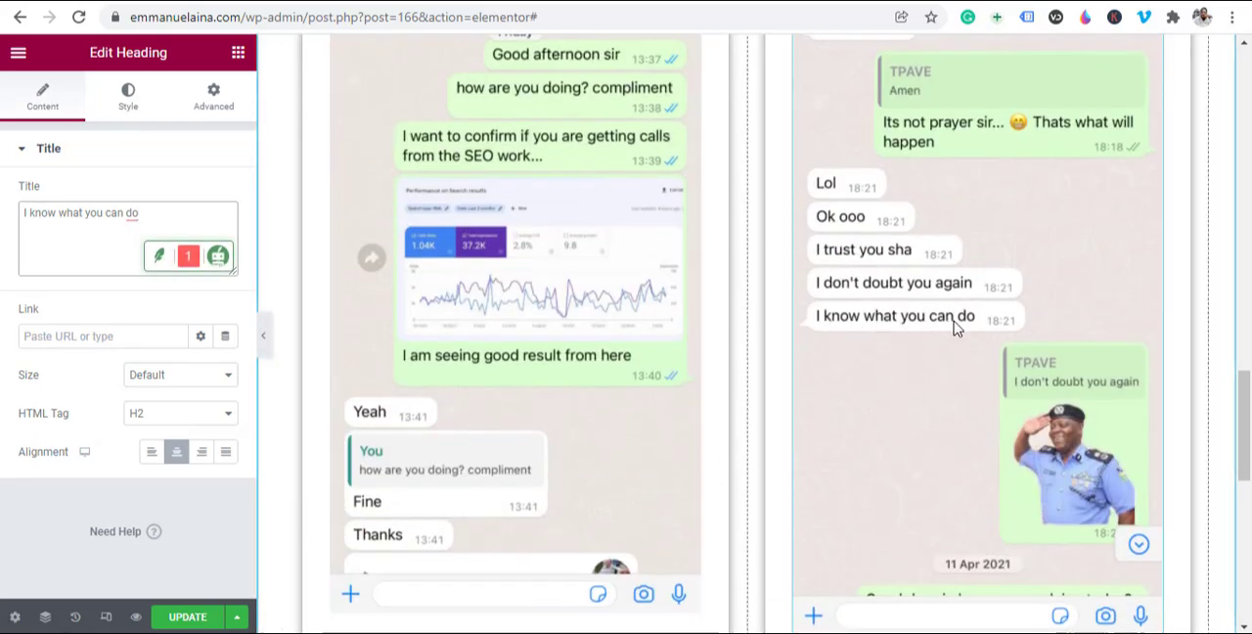
scroll(956, 327, "up", 2)
scroll(949, 469, "up", 4)
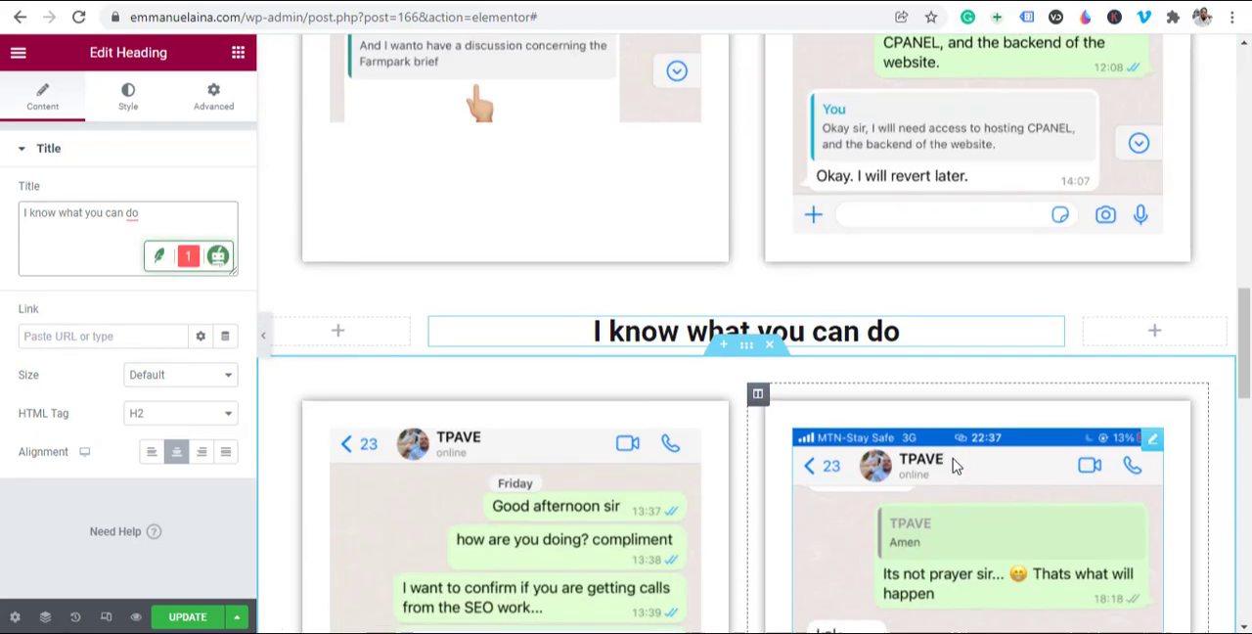
scroll(855, 575, "up", 9)
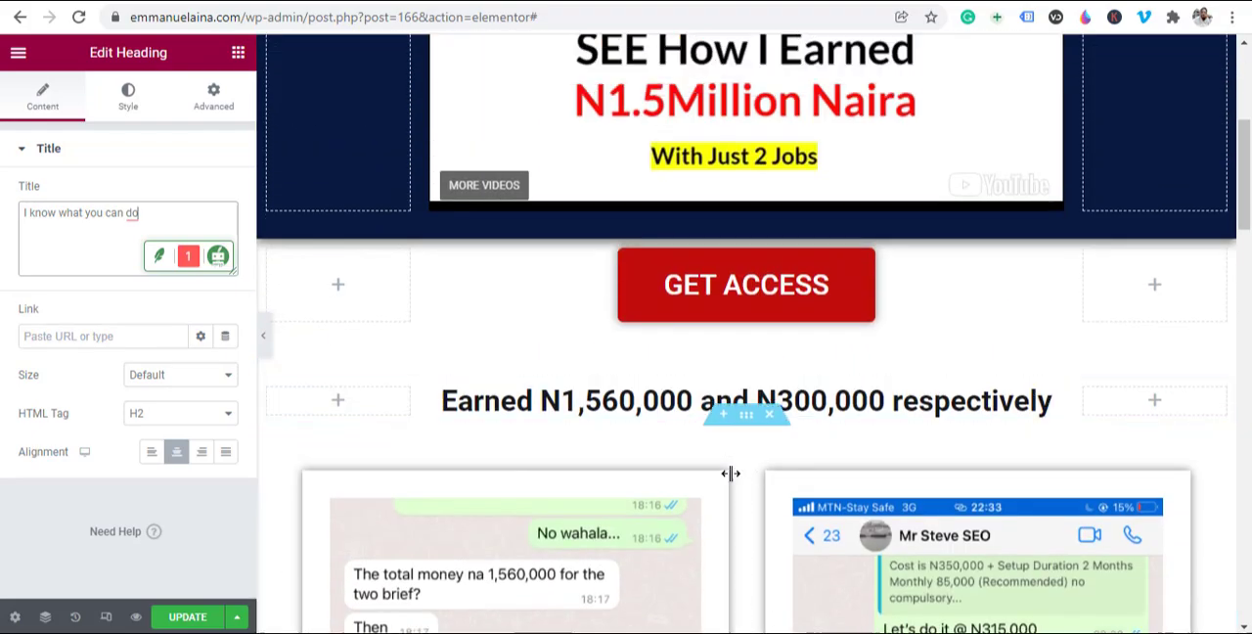
scroll(731, 476, "down", 6)
scroll(832, 489, "down", 6)
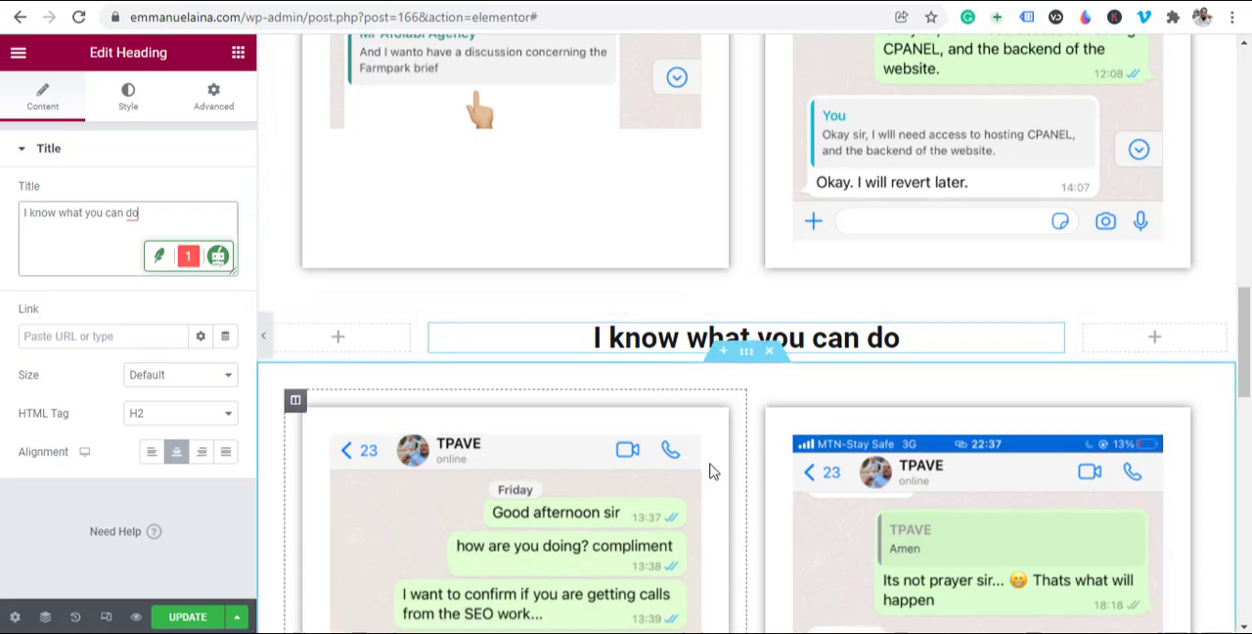
scroll(712, 472, "up", 6)
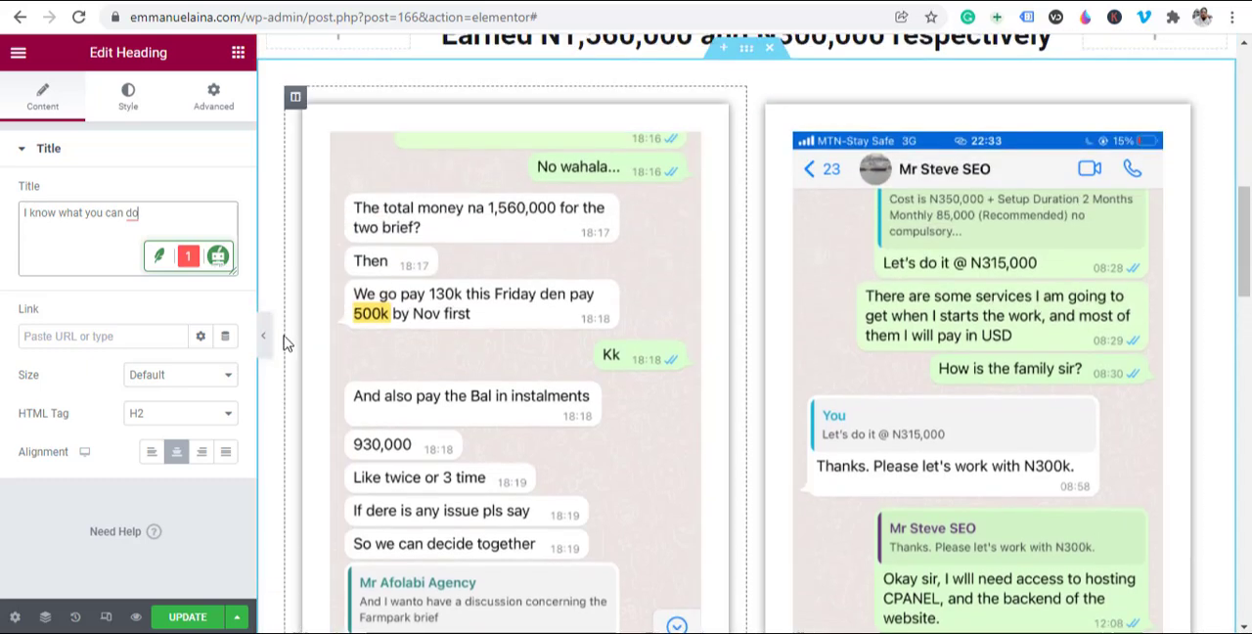
Step: Preview the page without the editing panel and review both proof rows, their headings and the area beneath them
left_click(264, 335)
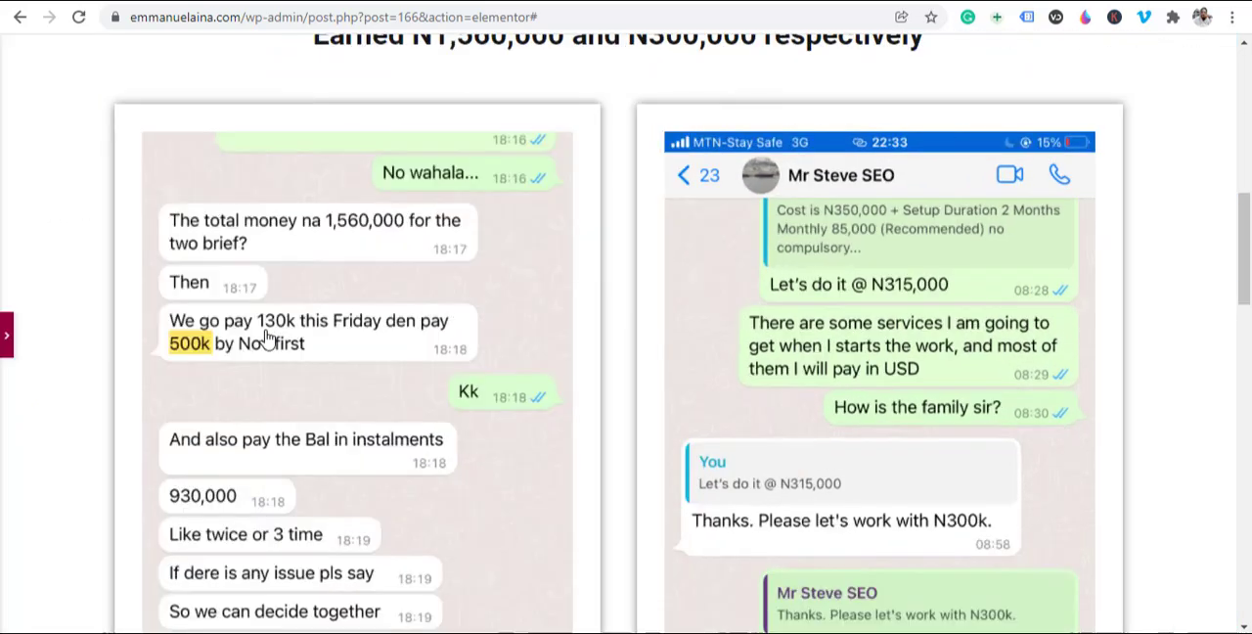
scroll(842, 271, "down", 6)
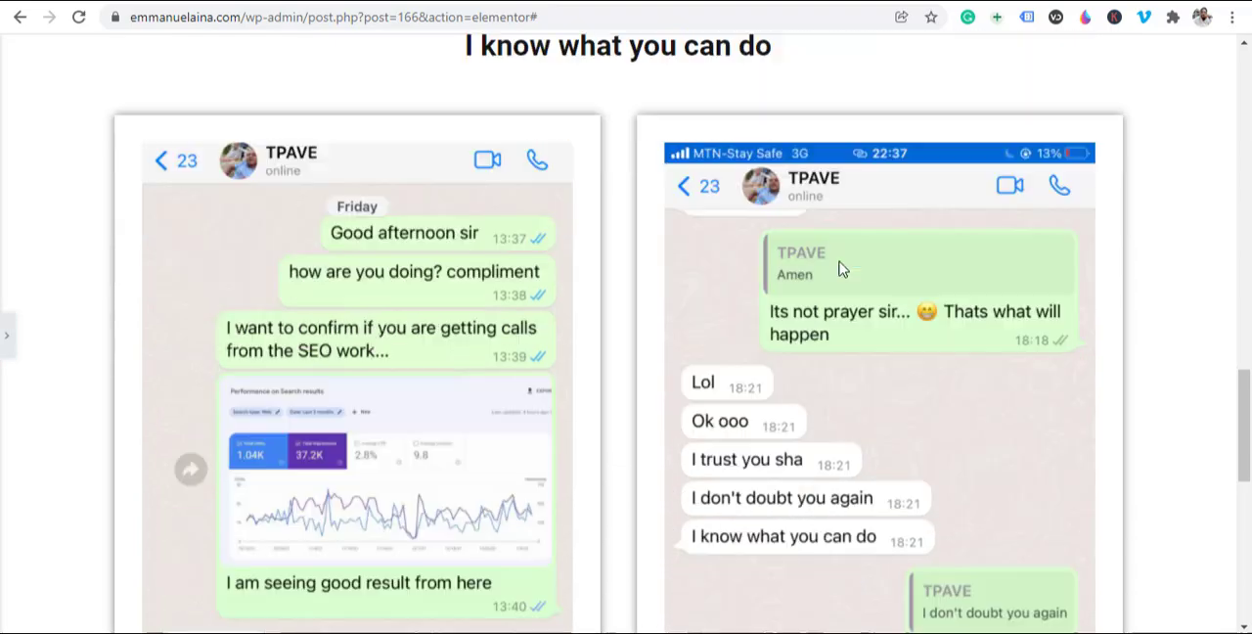
scroll(843, 271, "down", 4)
scroll(838, 271, "up", 8)
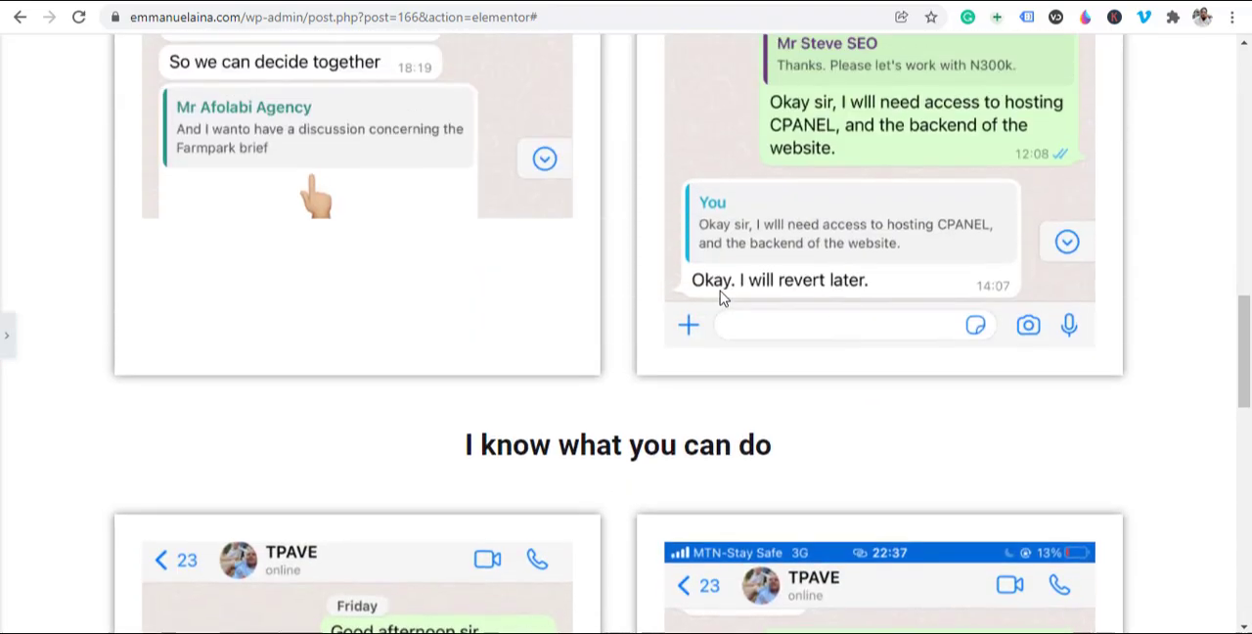
scroll(721, 297, "up", 10)
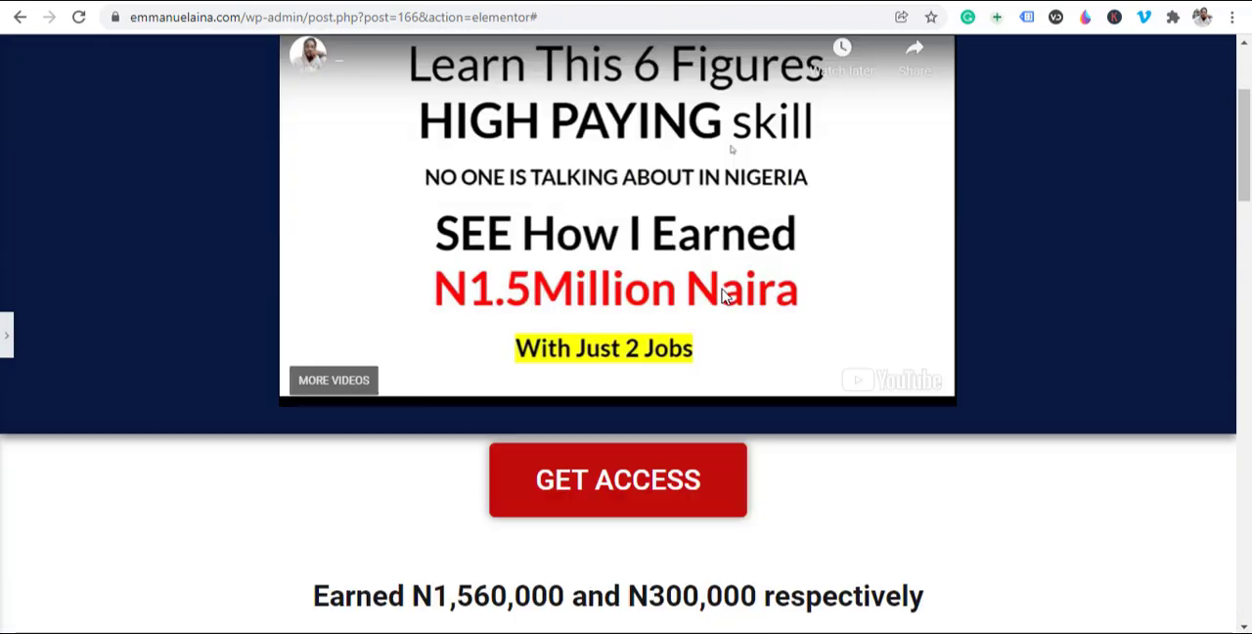
scroll(724, 296, "down", 4)
scroll(609, 148, "down", 7)
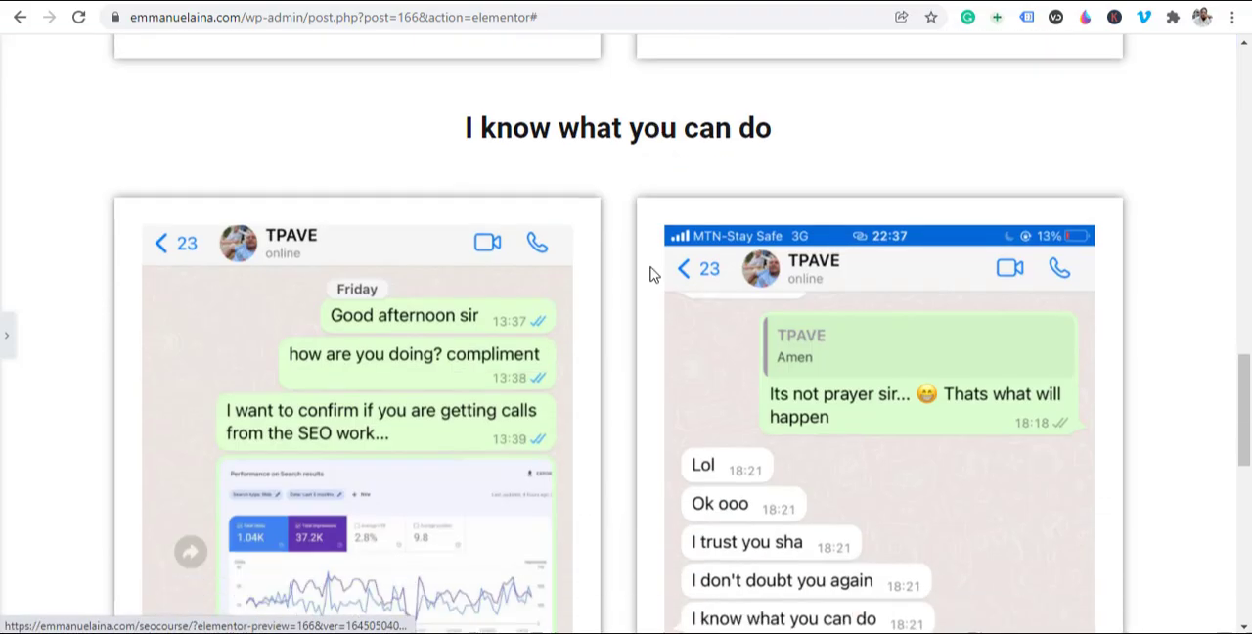
scroll(650, 547, "down", 7)
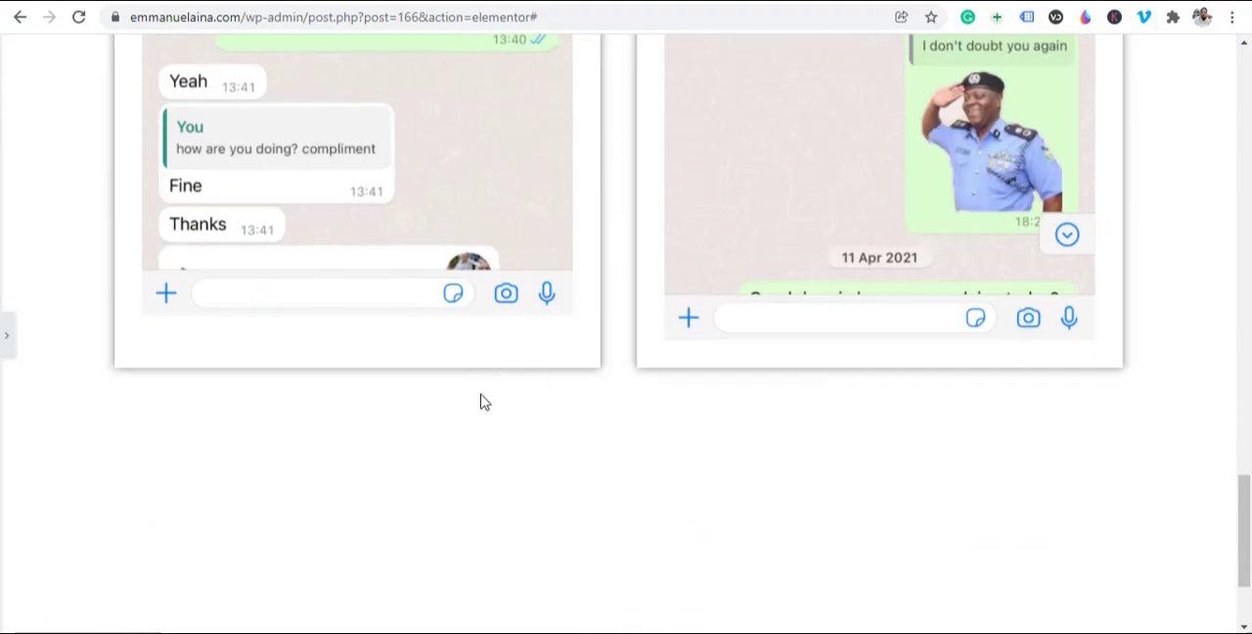
scroll(609, 165, "up", 5)
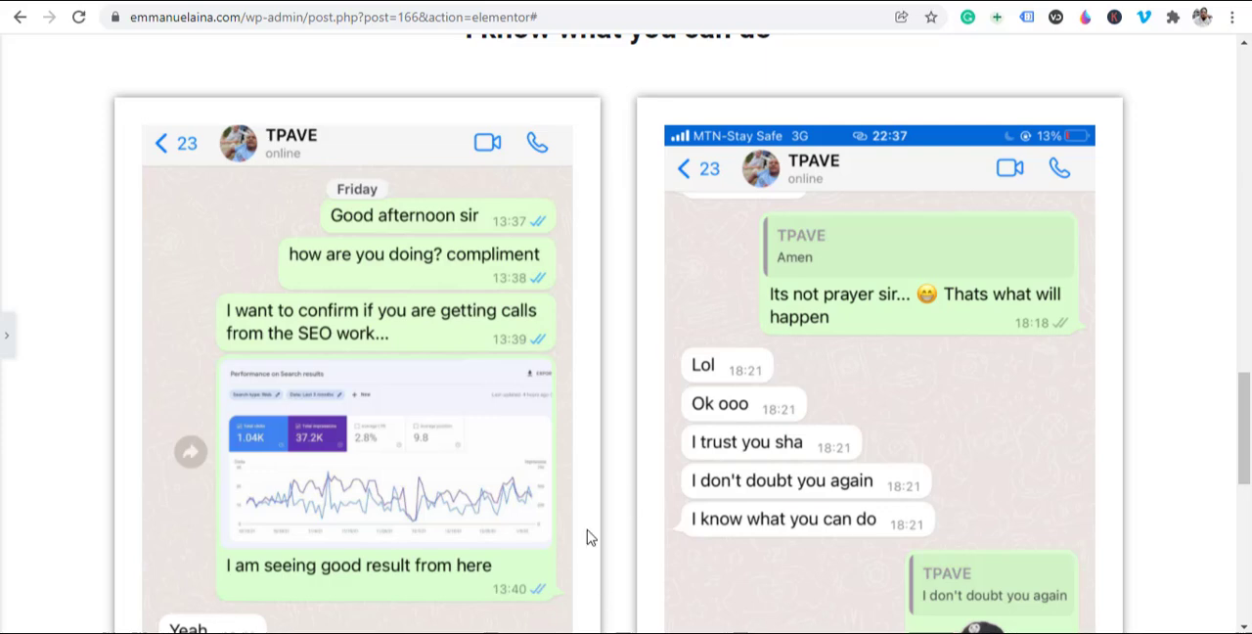
scroll(590, 536, "down", 3)
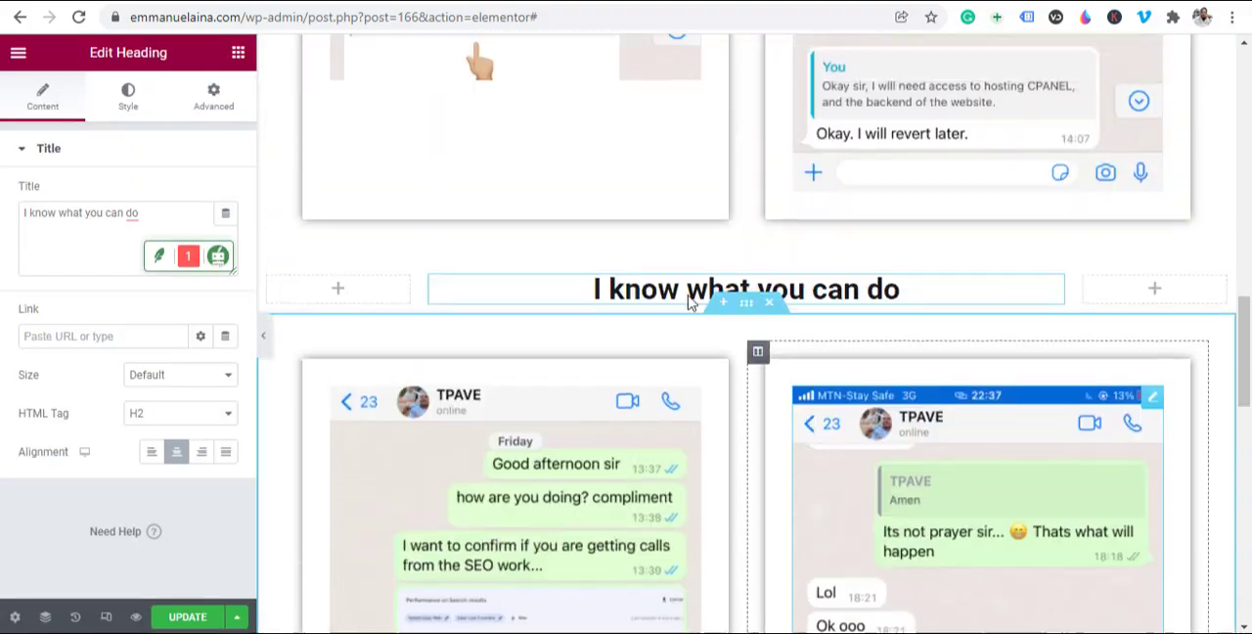
scroll(688, 293, "up", 5)
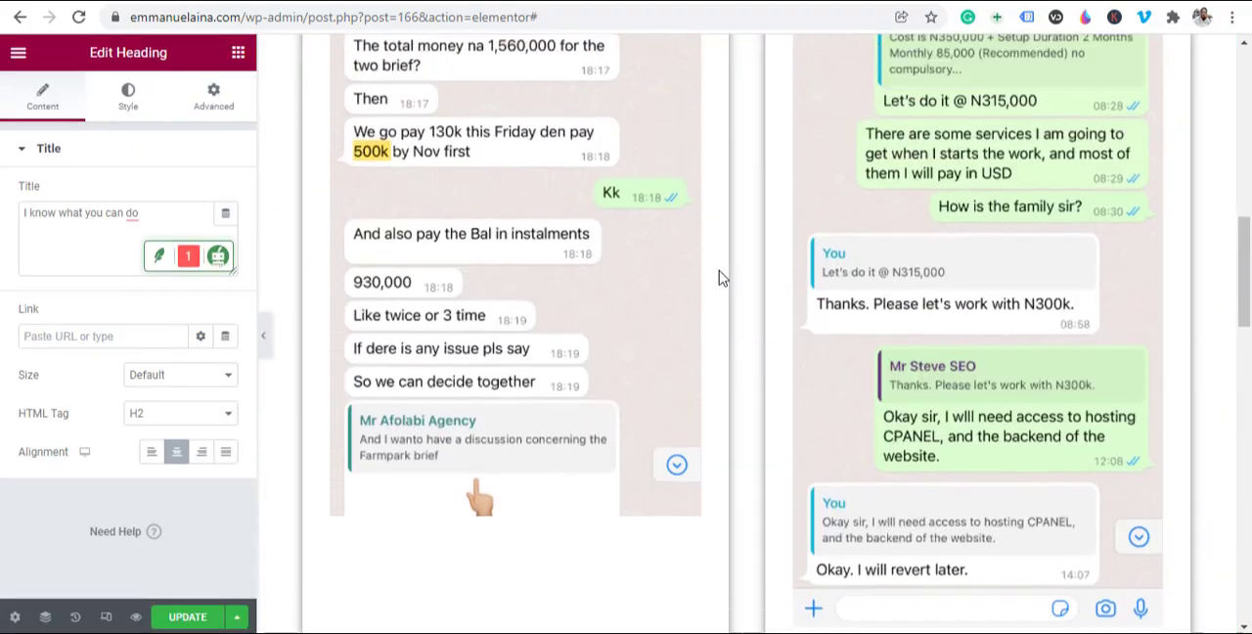
Step: Add a single-column section directly beneath the second row of chat images
scroll(705, 289, "up", 5)
scroll(760, 361, "down", 1)
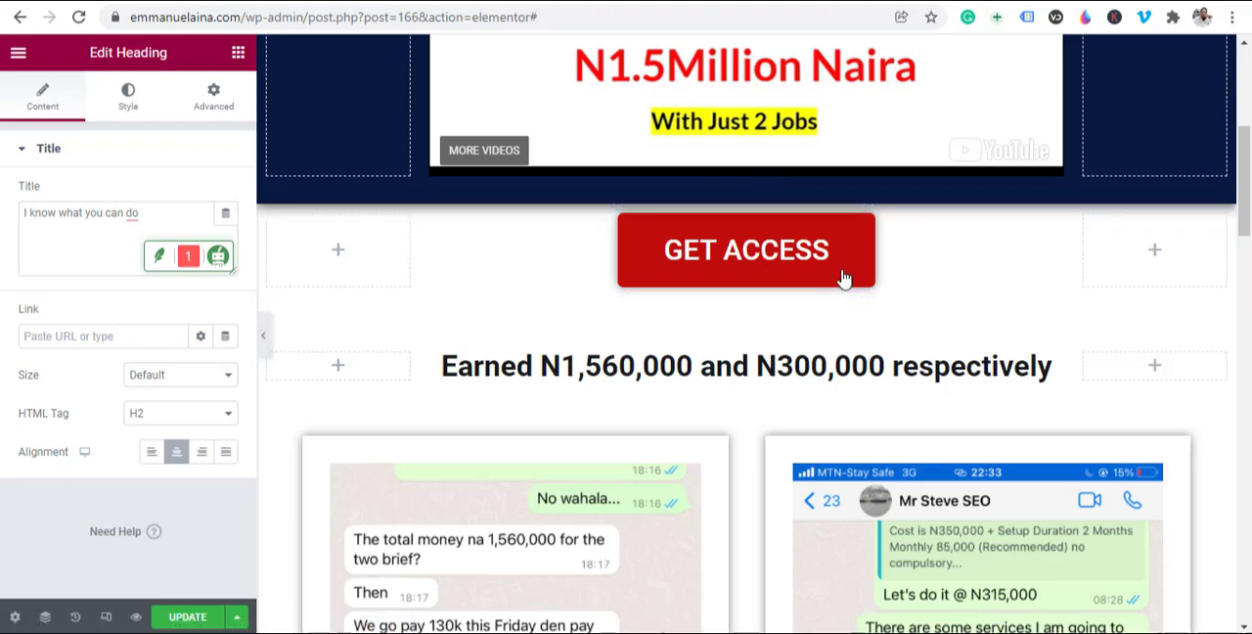
scroll(811, 362, "down", 1)
scroll(810, 362, "down", 10)
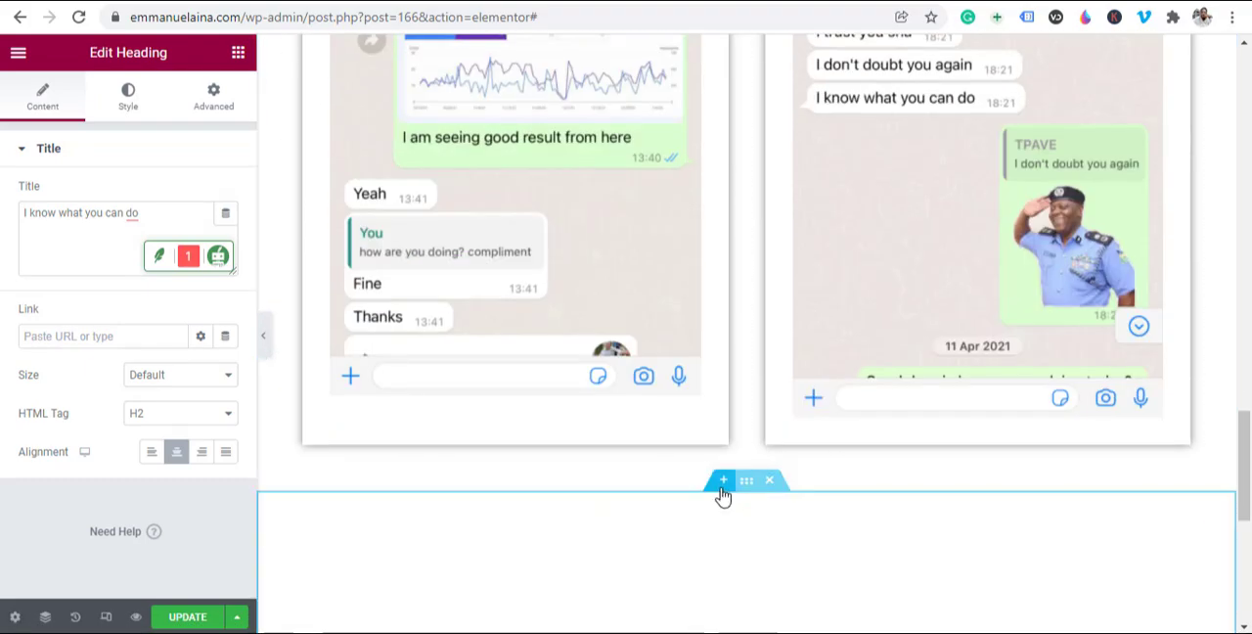
left_click(723, 481)
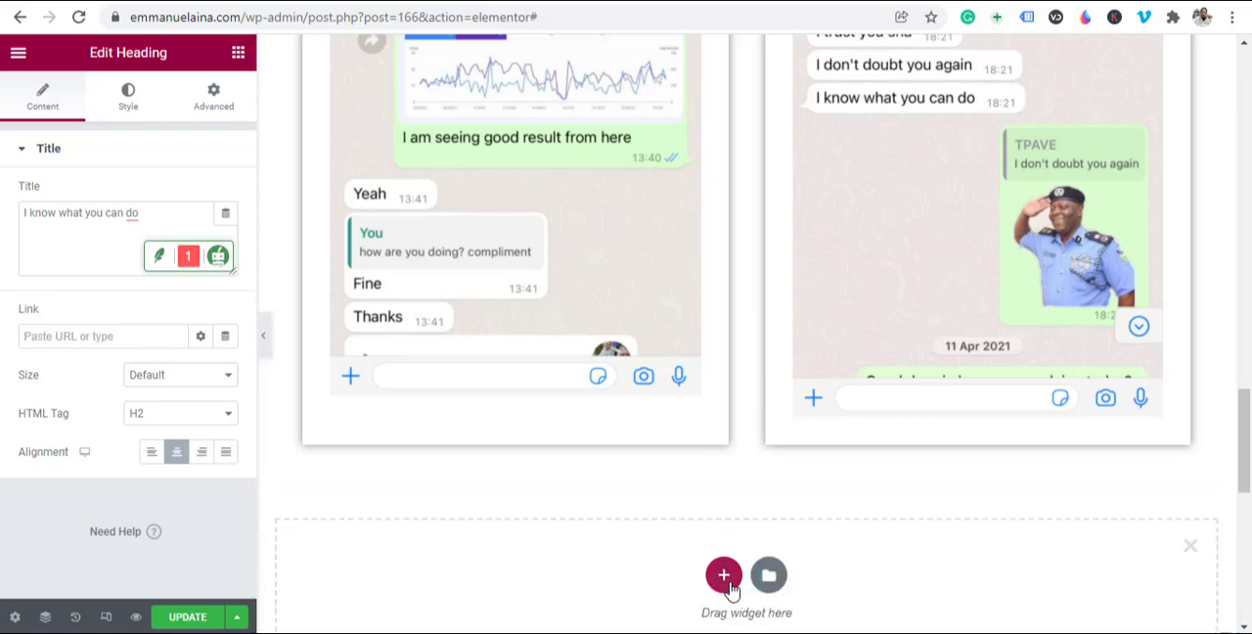
left_click(723, 577)
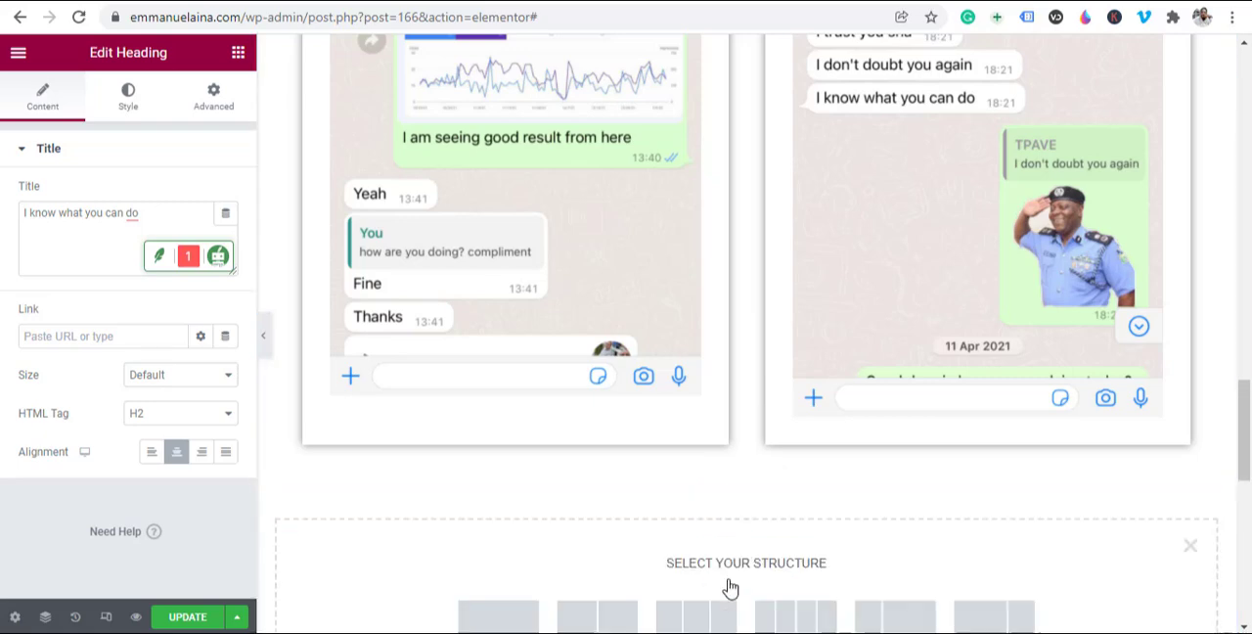
scroll(997, 538, "down", 2)
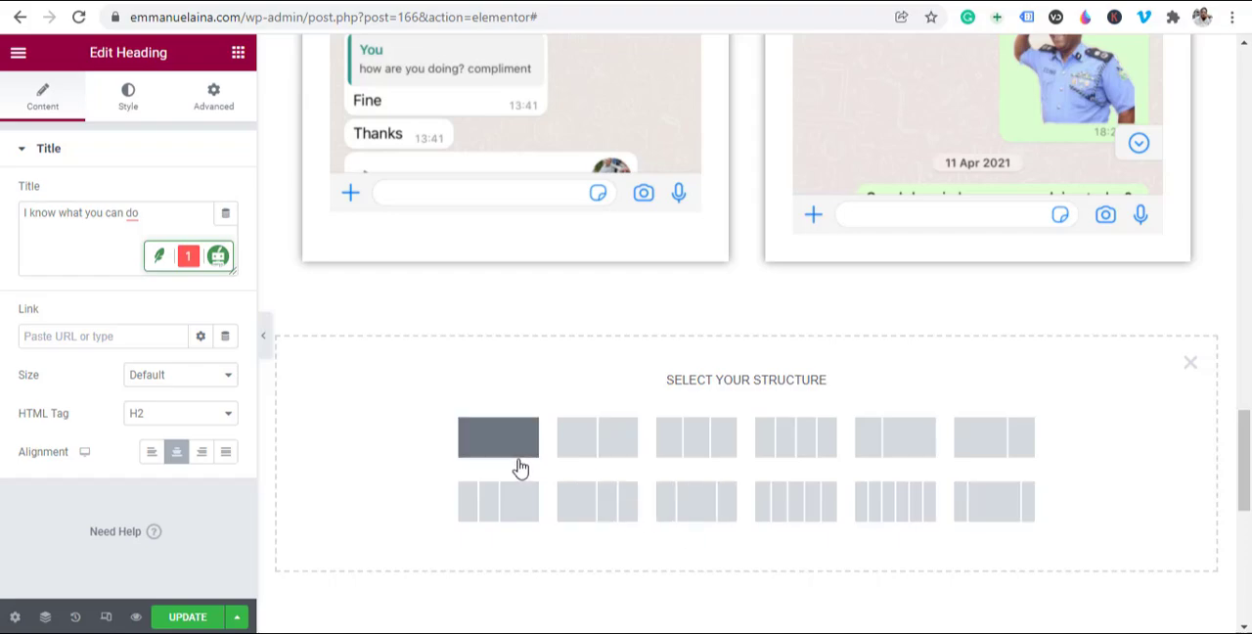
left_click(482, 442)
Step: Copy the GET ACCESS button from beneath the video into the empty section below the second chat image row
scroll(877, 387, "up", 15)
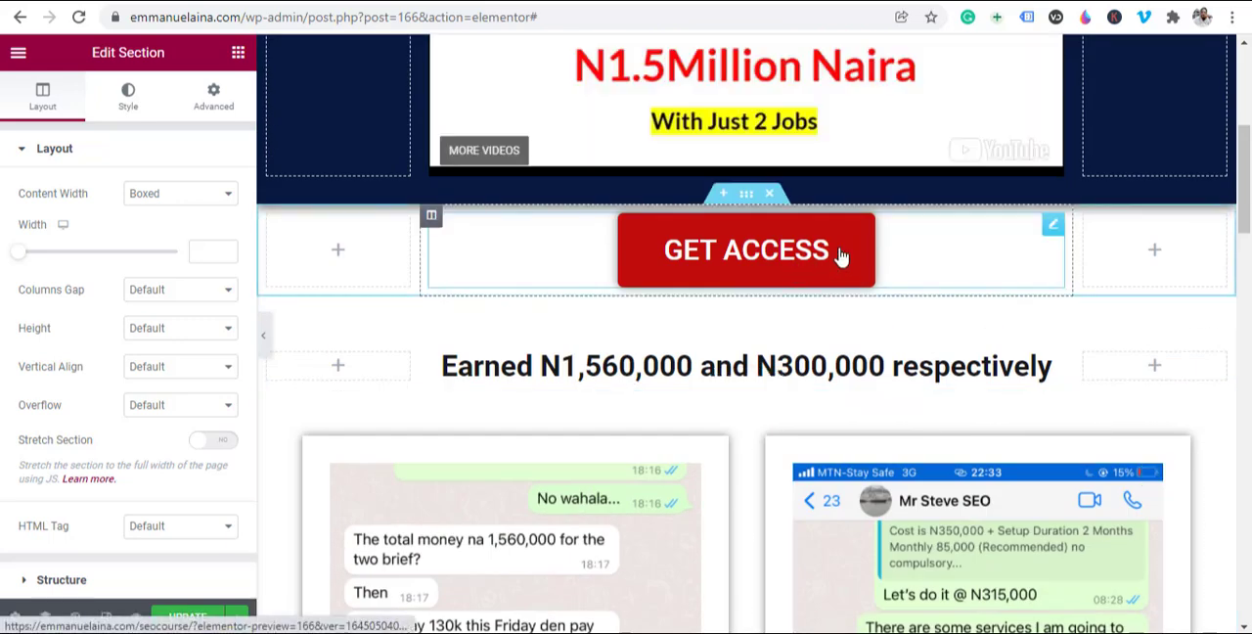
right_click(1051, 235)
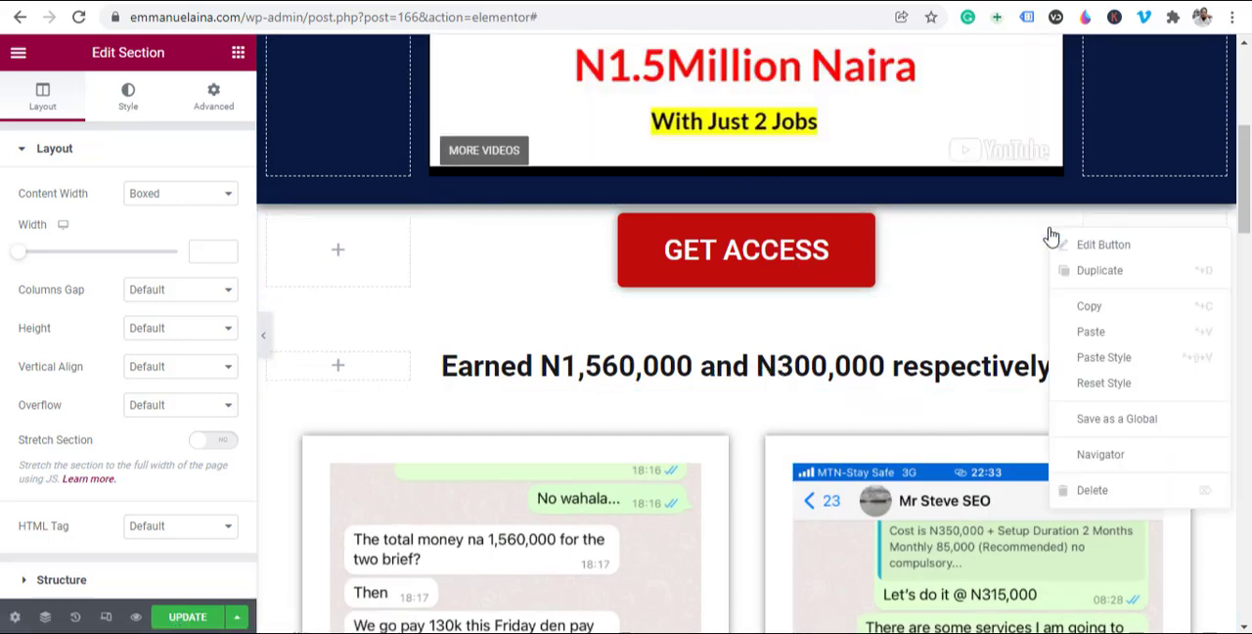
left_click(1076, 308)
scroll(782, 370, "down", 15)
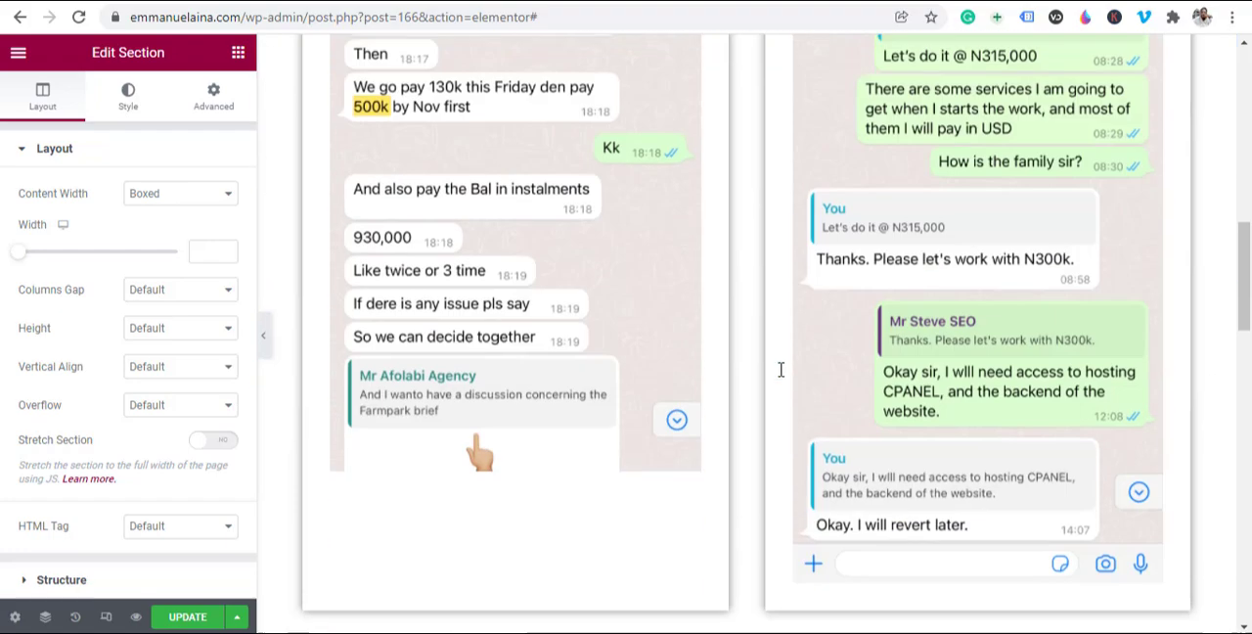
scroll(782, 370, "up", 4)
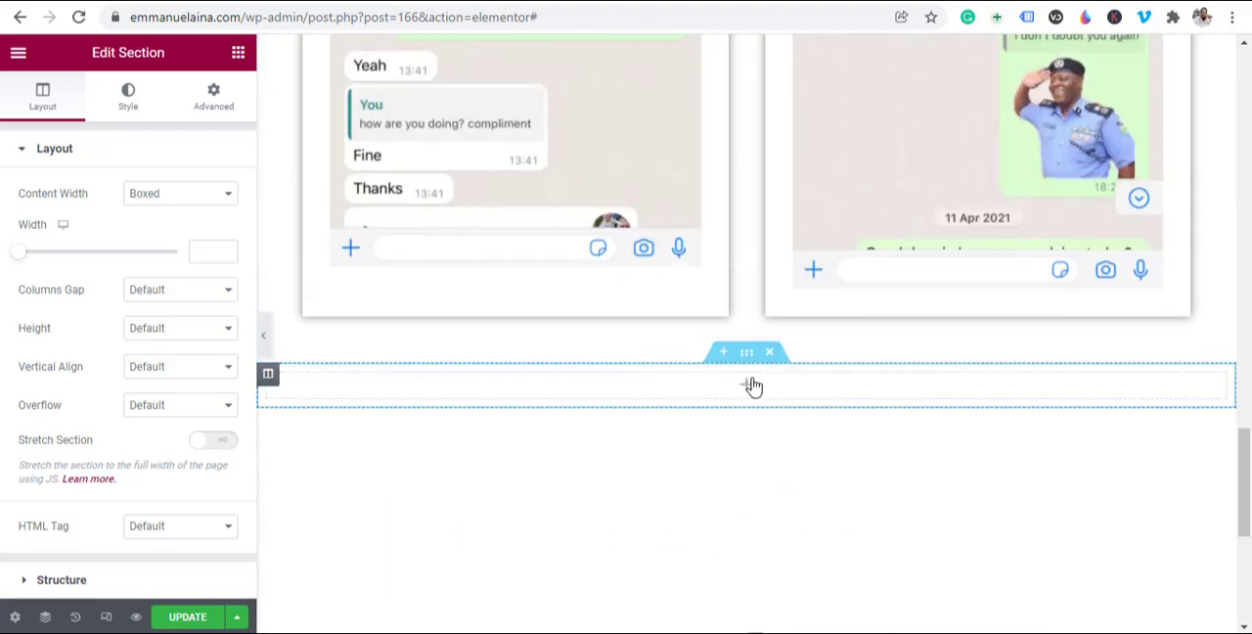
right_click(750, 388)
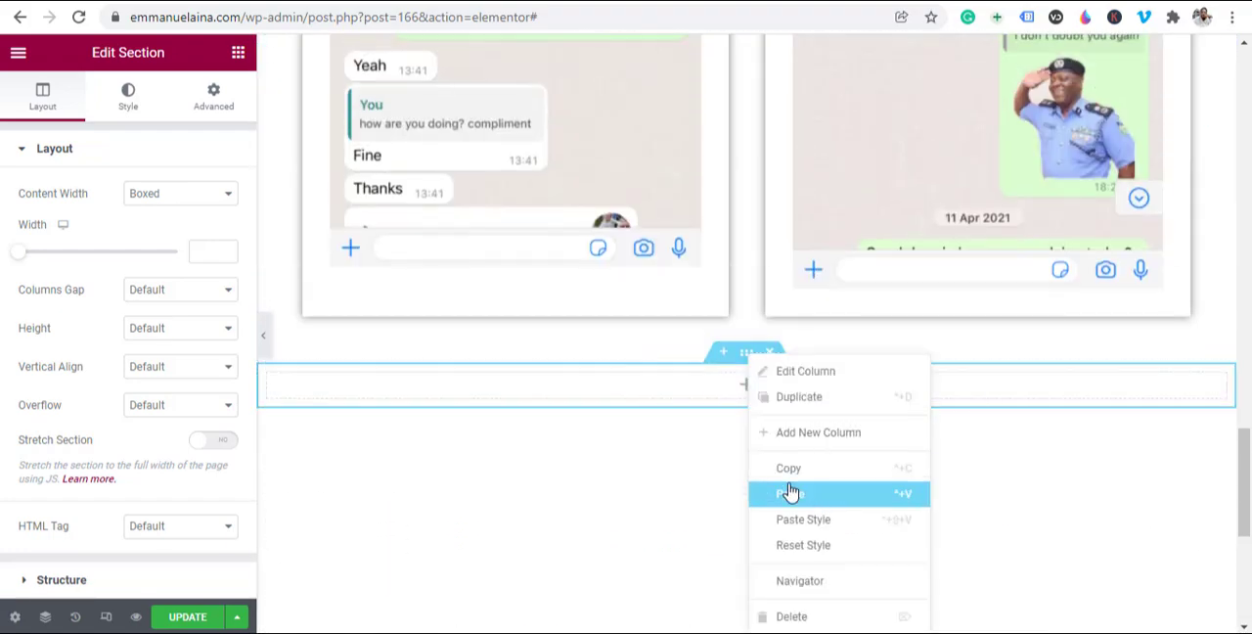
key("ctrl+v")
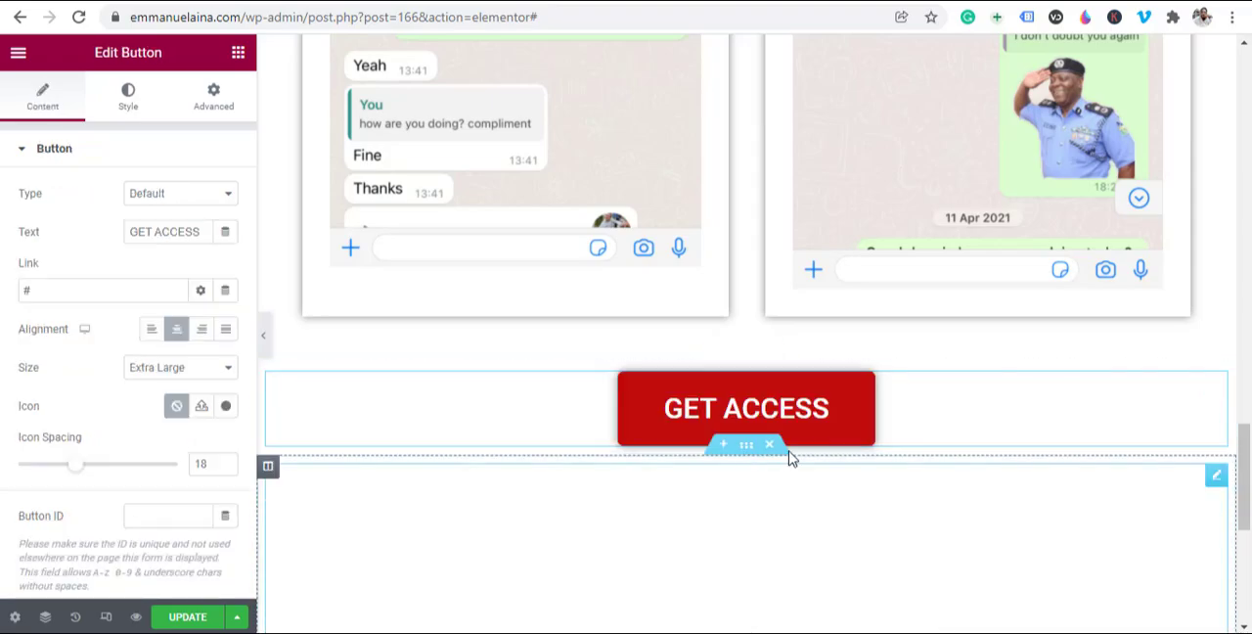
Step: Give the section holding the second chat image row a classic background in the muted blue #4B64B6
scroll(768, 413, "up", 10)
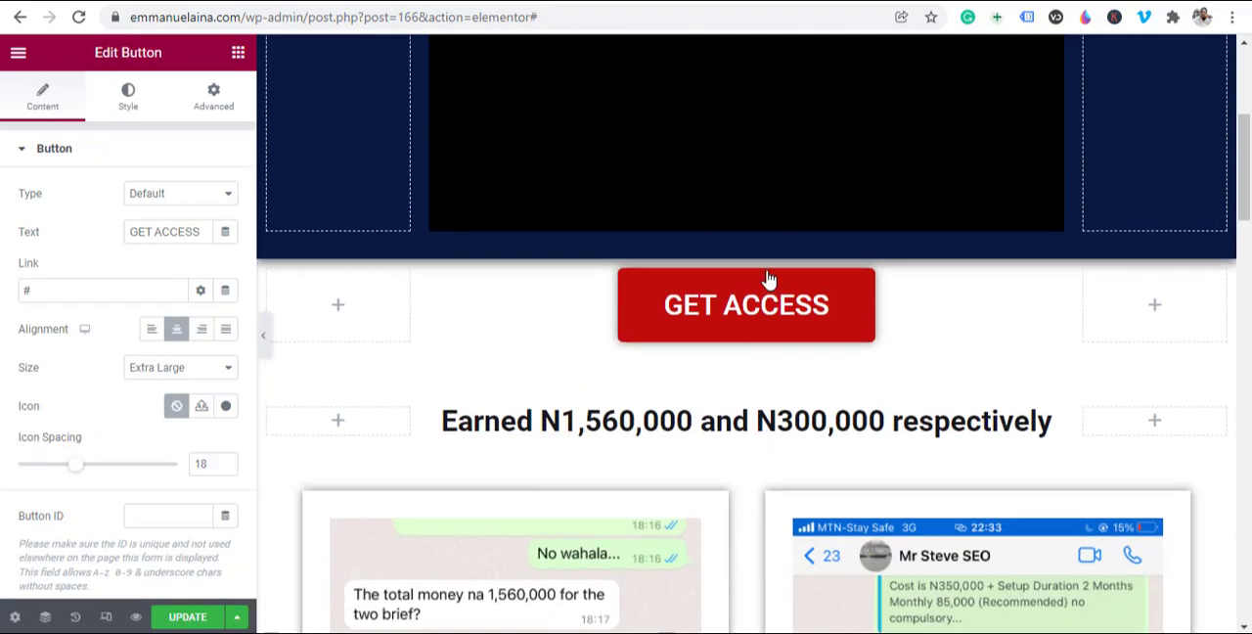
scroll(749, 217, "down", 7)
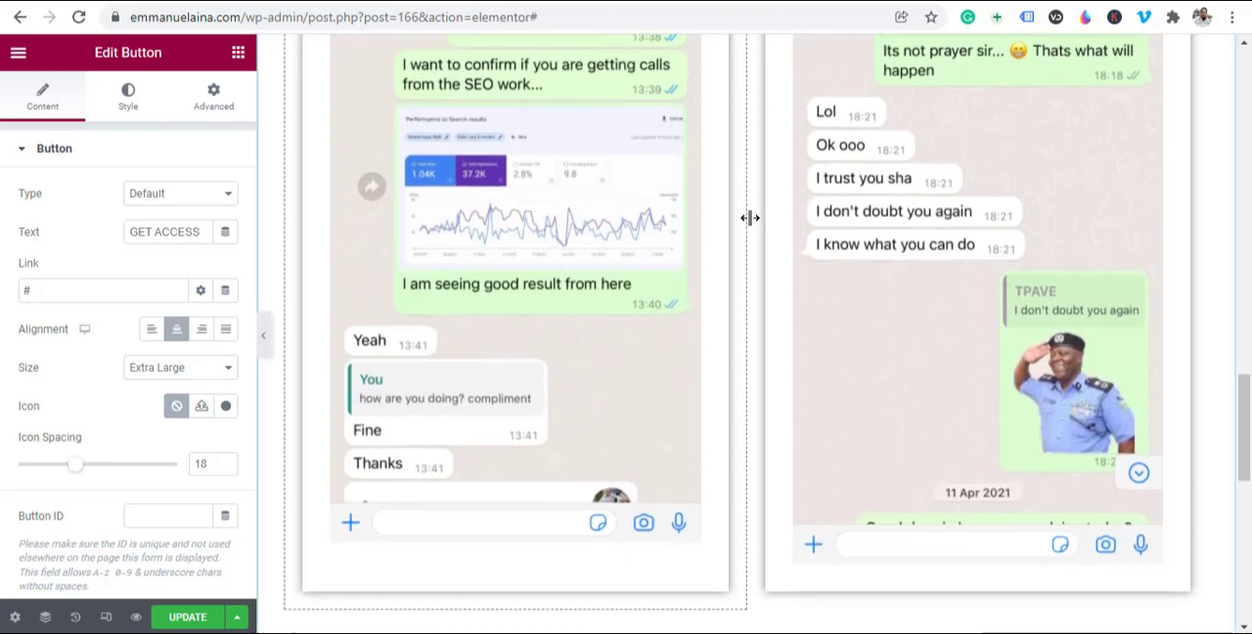
scroll(721, 379, "up", 10)
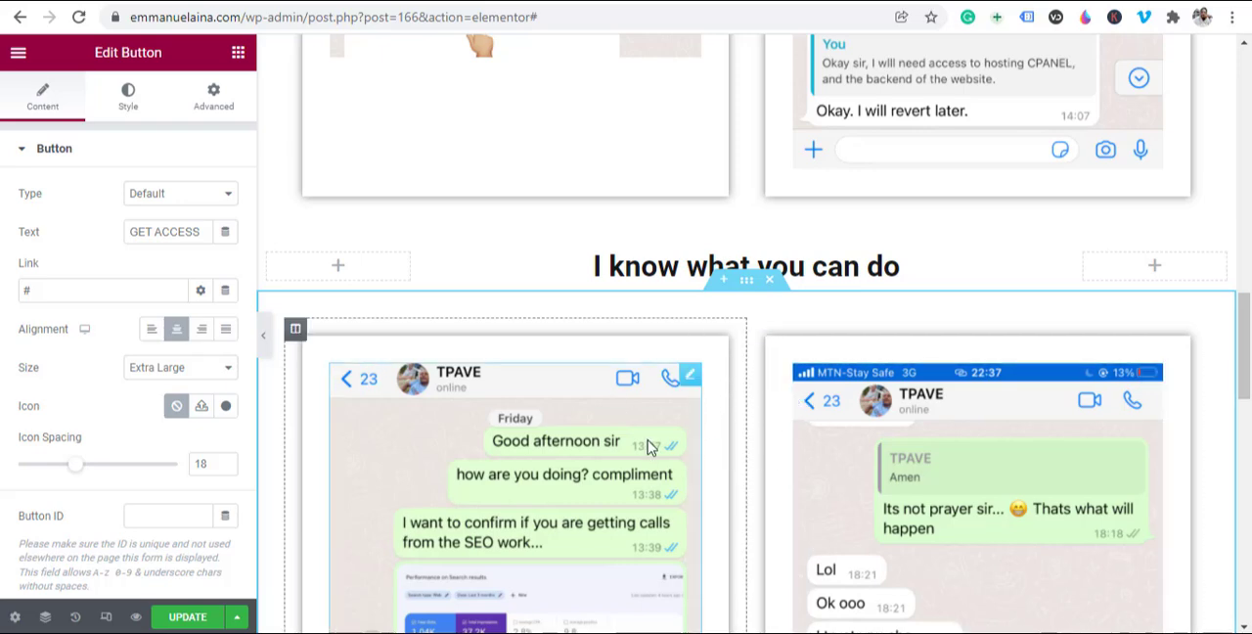
left_click(746, 282)
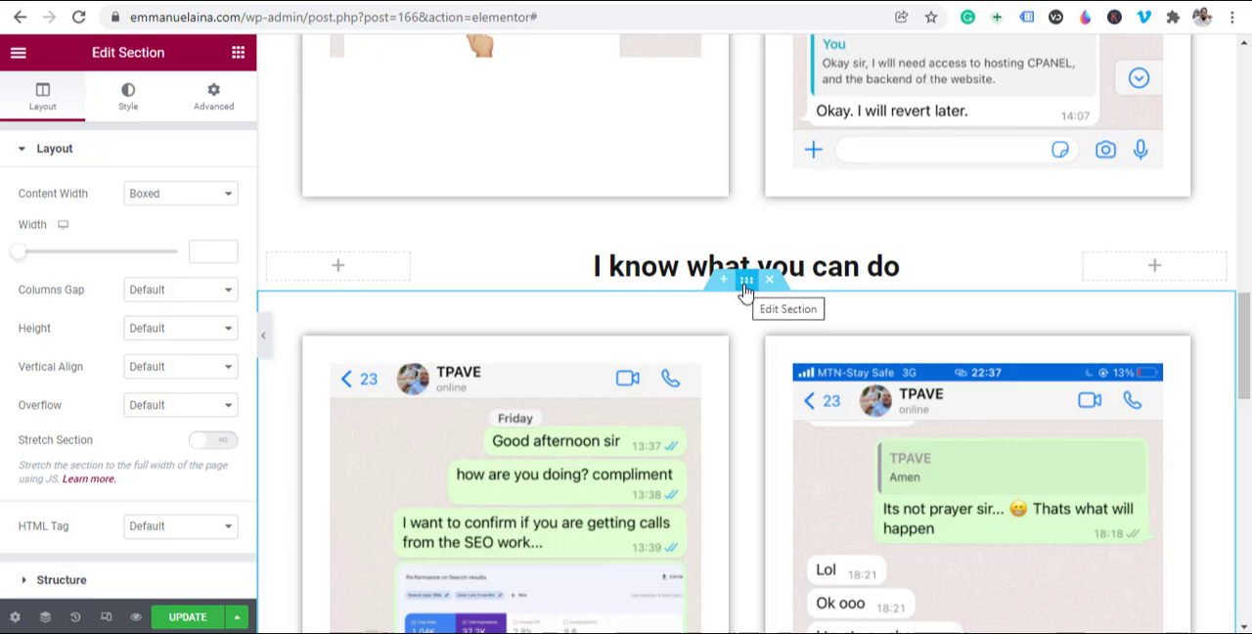
left_click(127, 96)
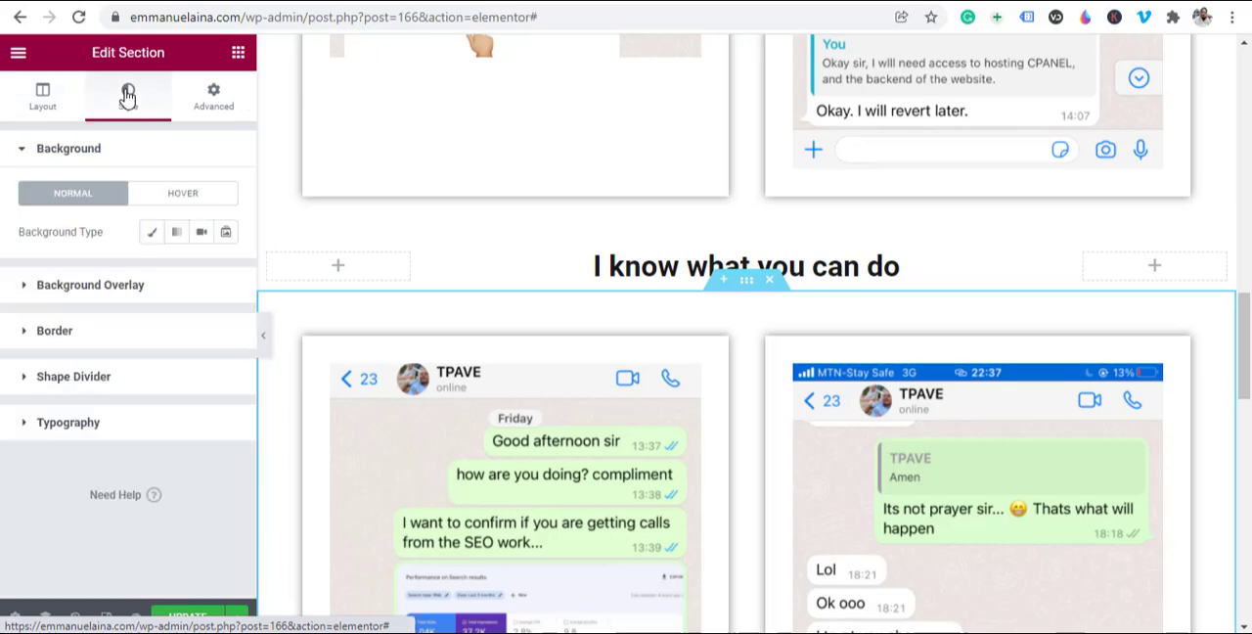
left_click(152, 238)
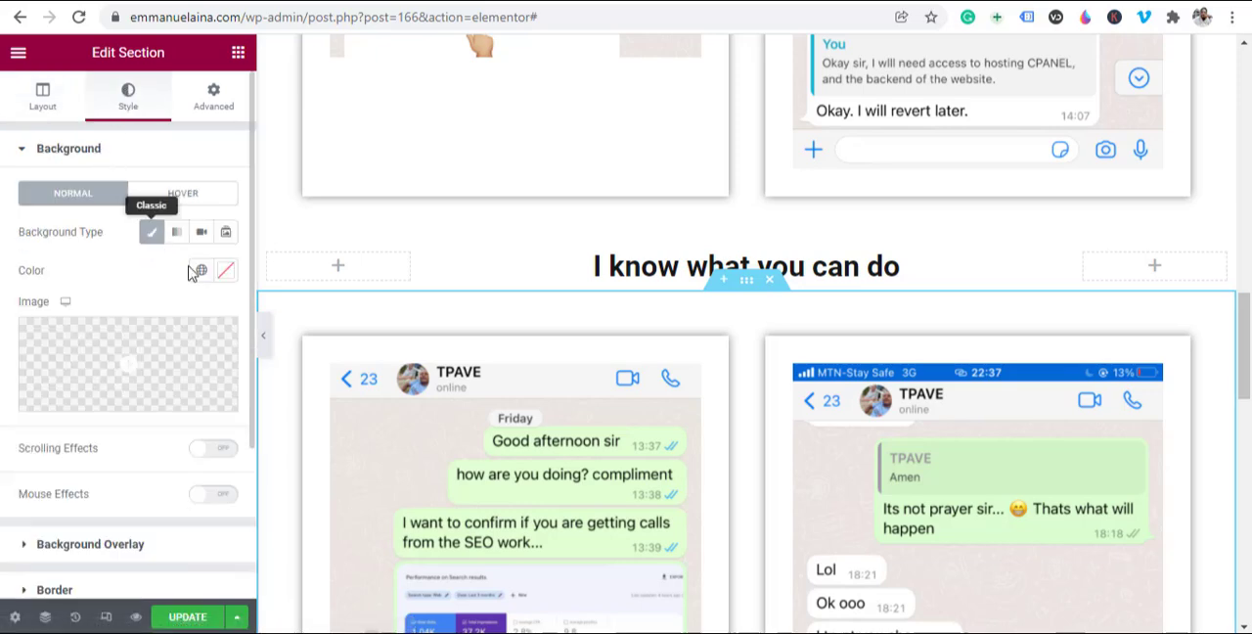
left_click(225, 271)
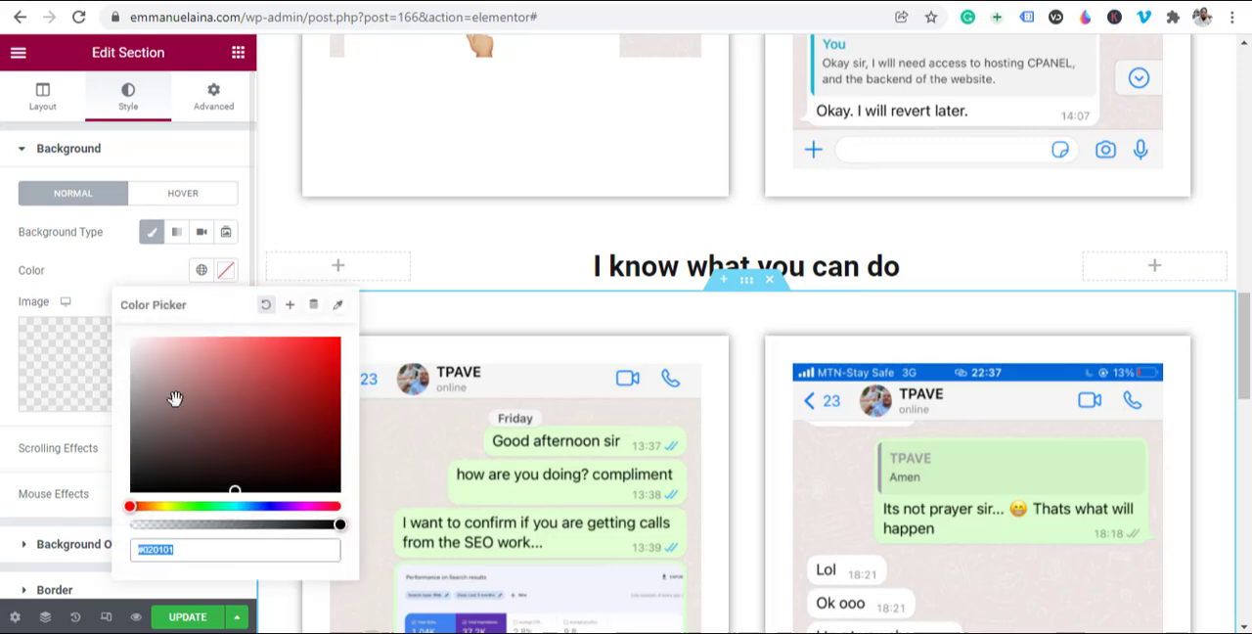
left_click_drag(168, 402, 134, 400)
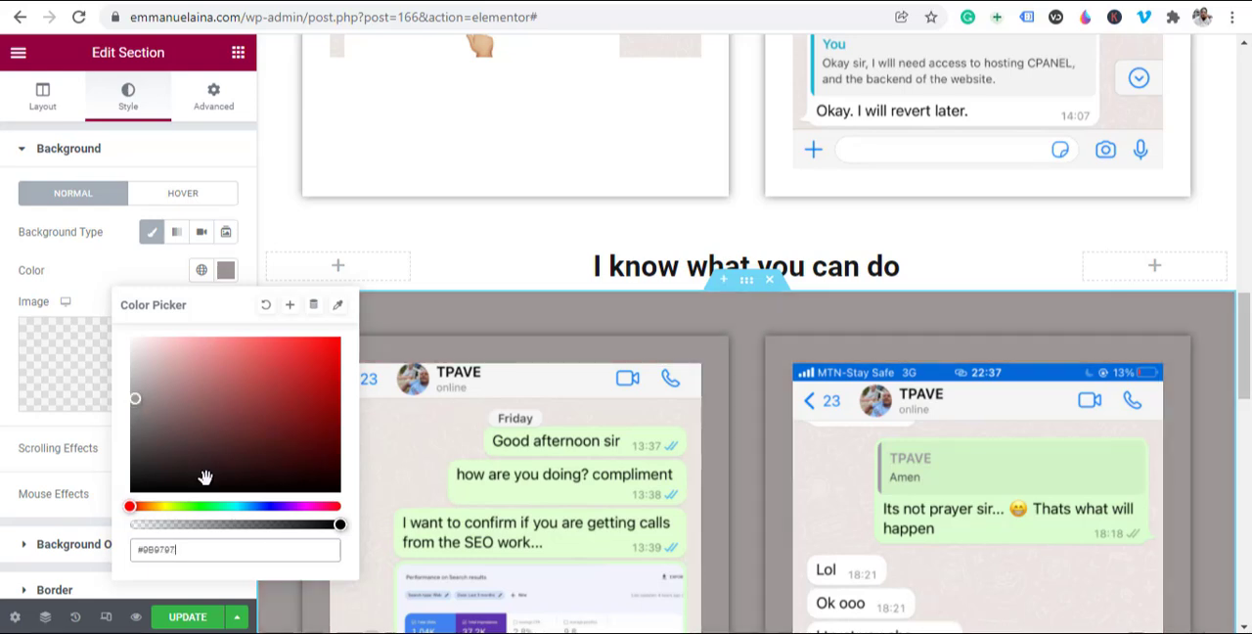
left_click_drag(250, 506, 261, 504)
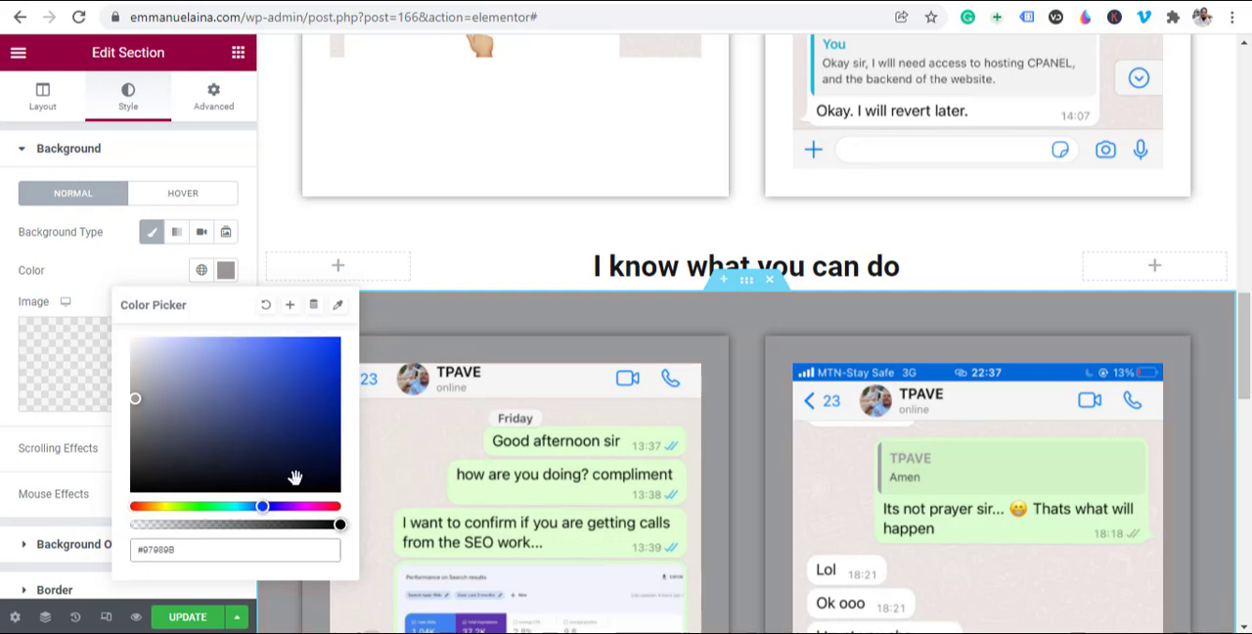
left_click(307, 403)
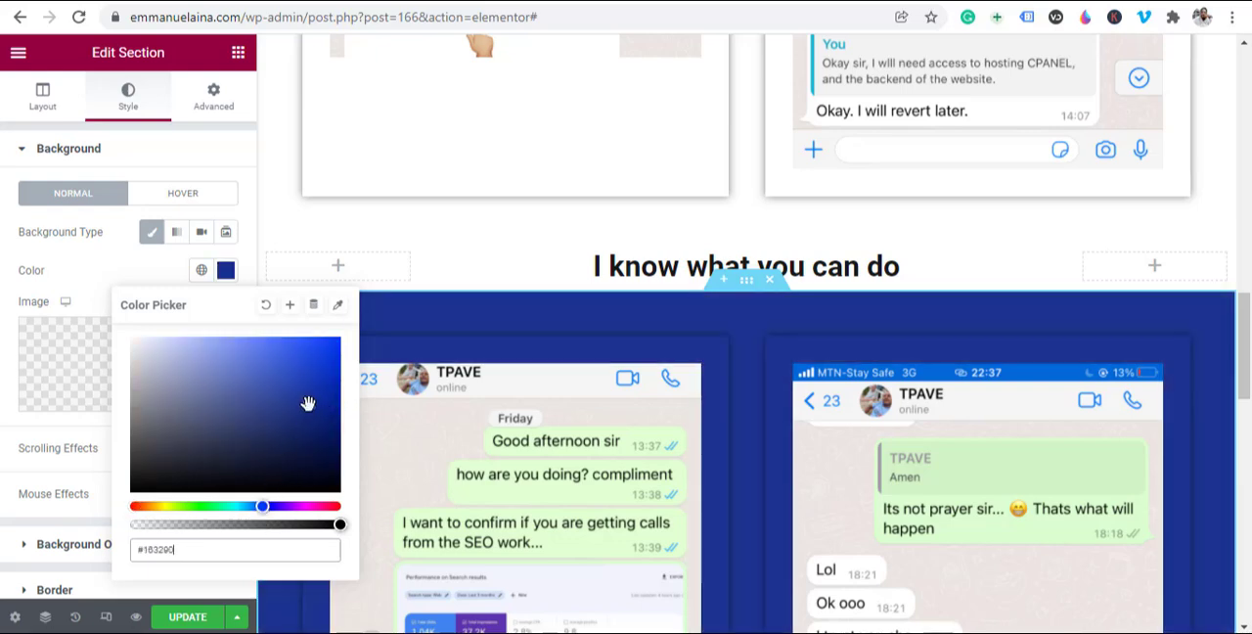
left_click(275, 355)
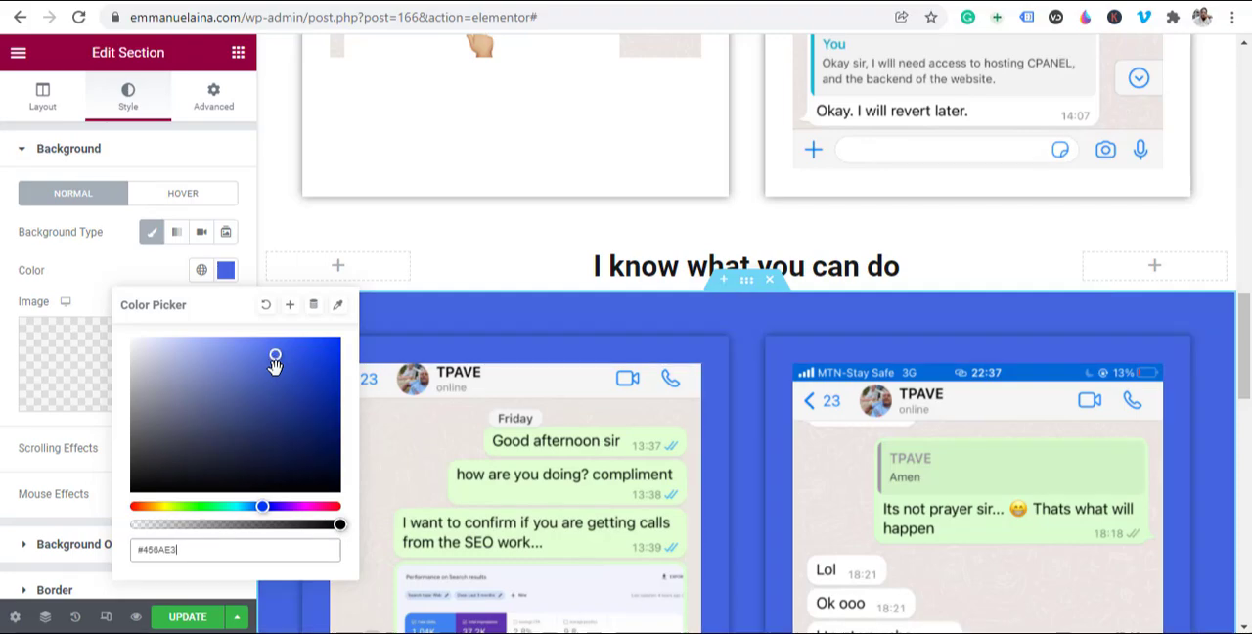
left_click(258, 381)
Step: Copy the background colour code #071A3F from the top section holding the main heading and video
scroll(909, 284, "up", 15)
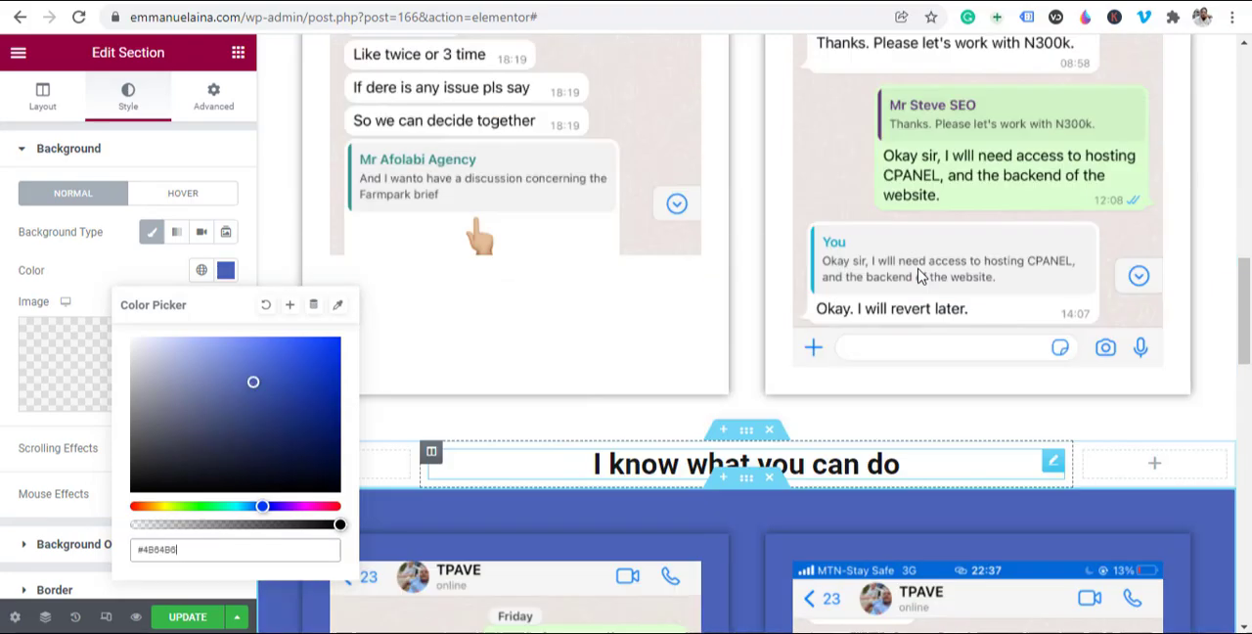
scroll(782, 279, "down", 2)
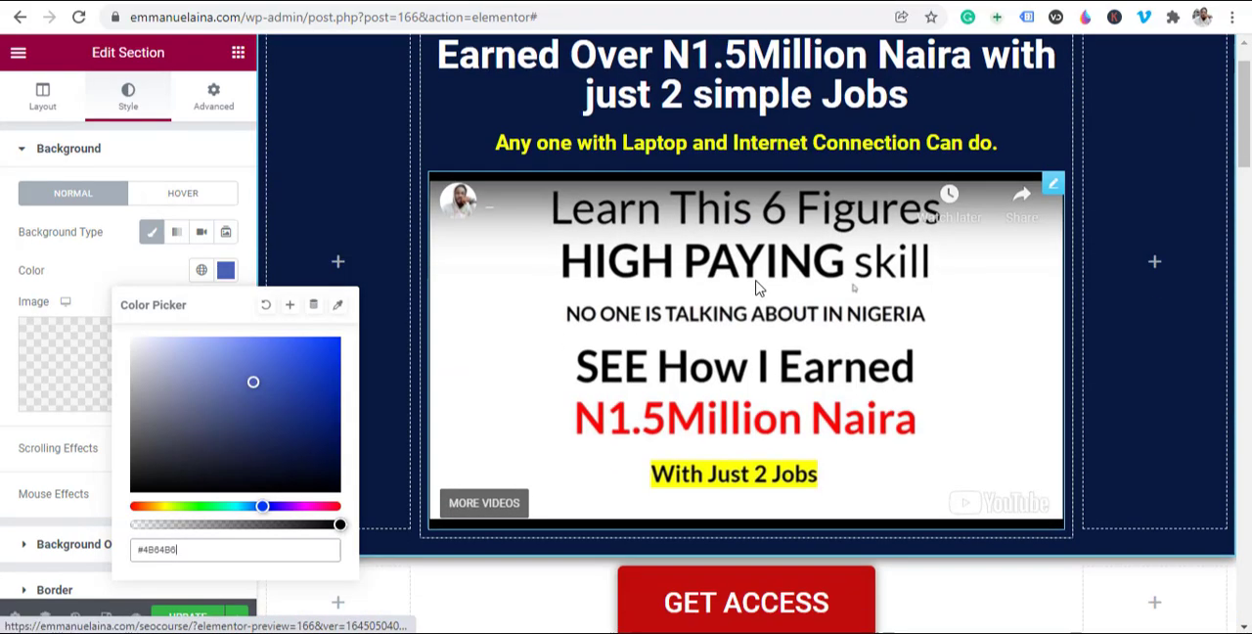
scroll(391, 284, "up", 2)
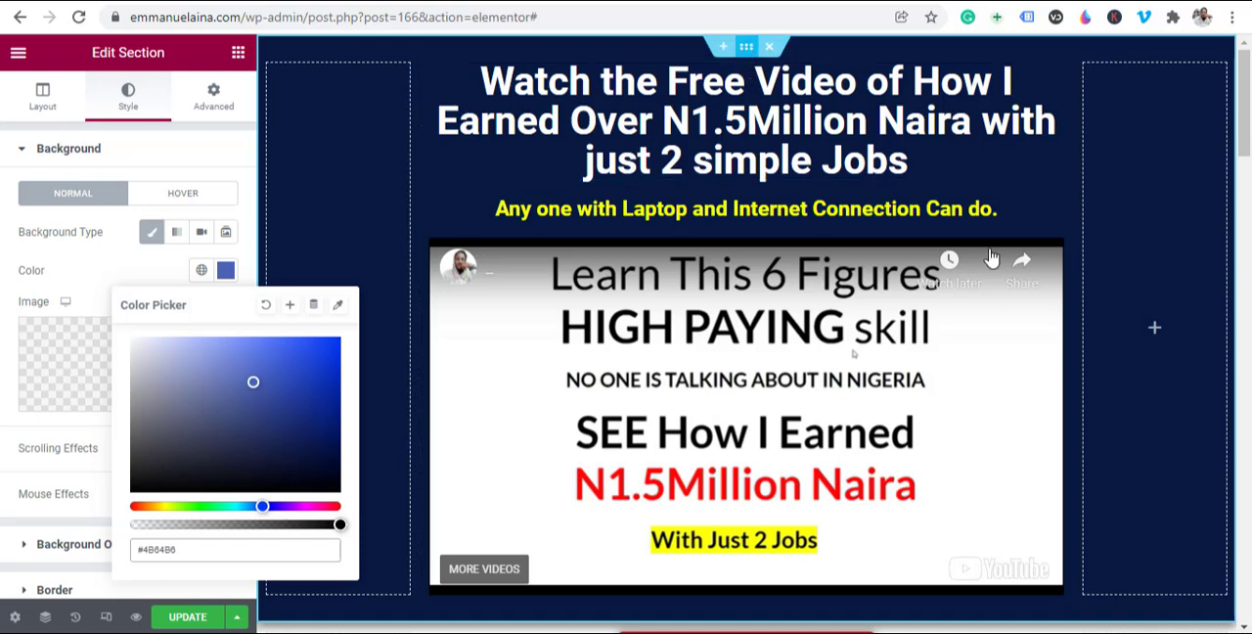
left_click(758, 50)
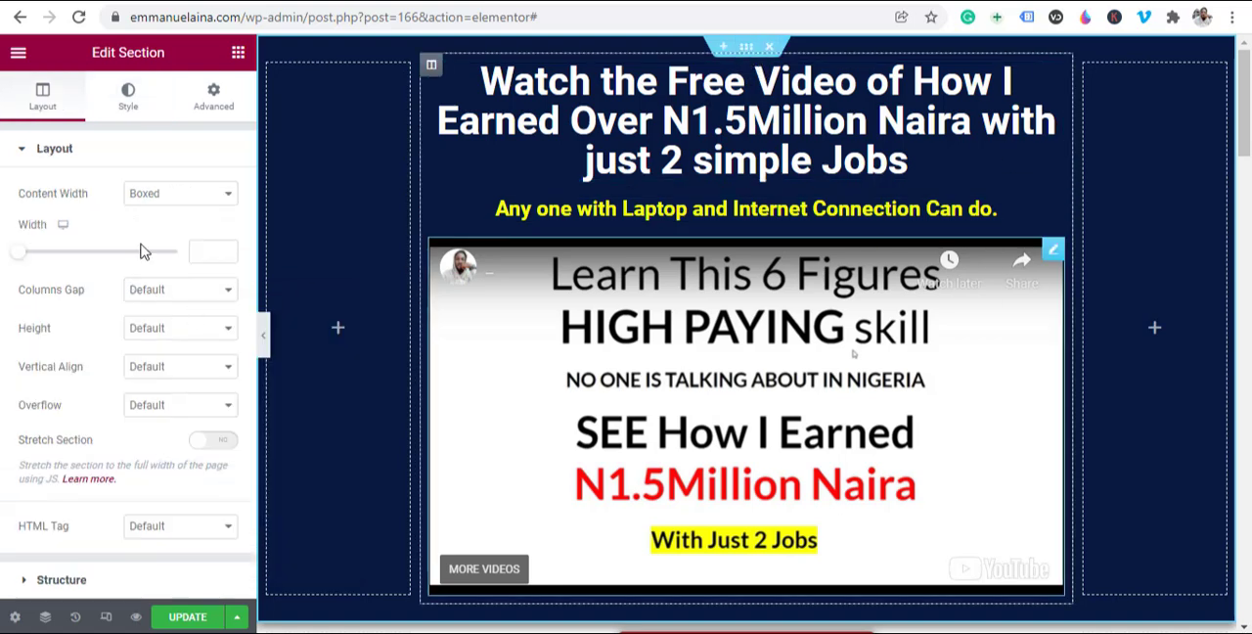
left_click(128, 108)
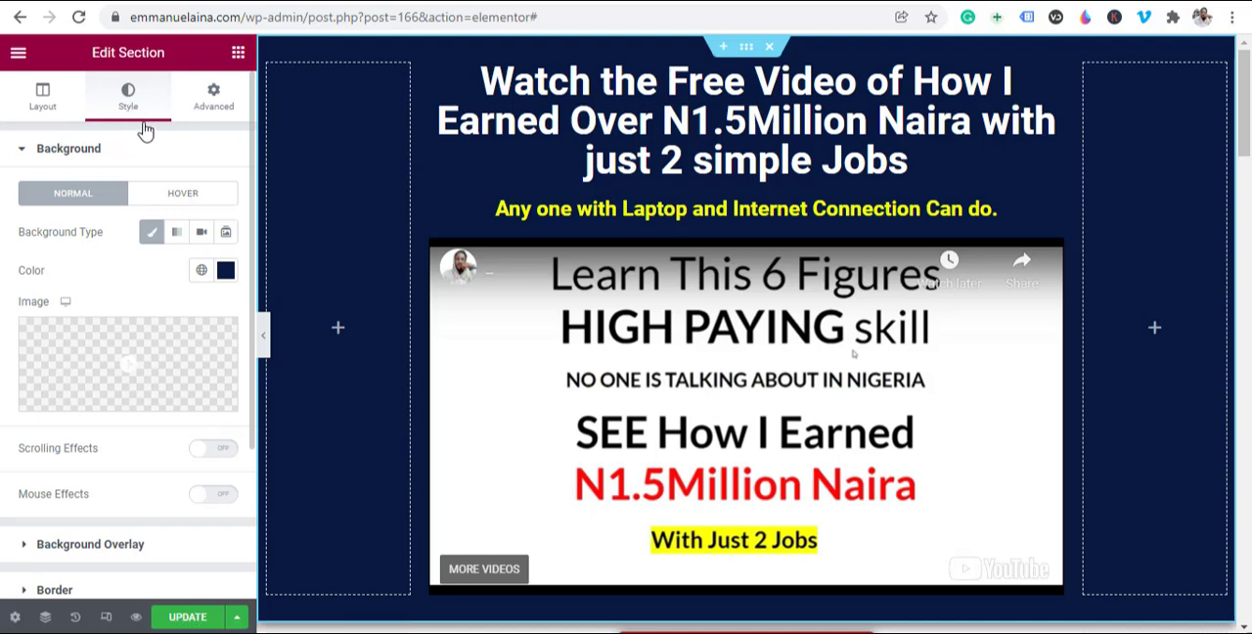
left_click(225, 274)
key("ctrl+c")
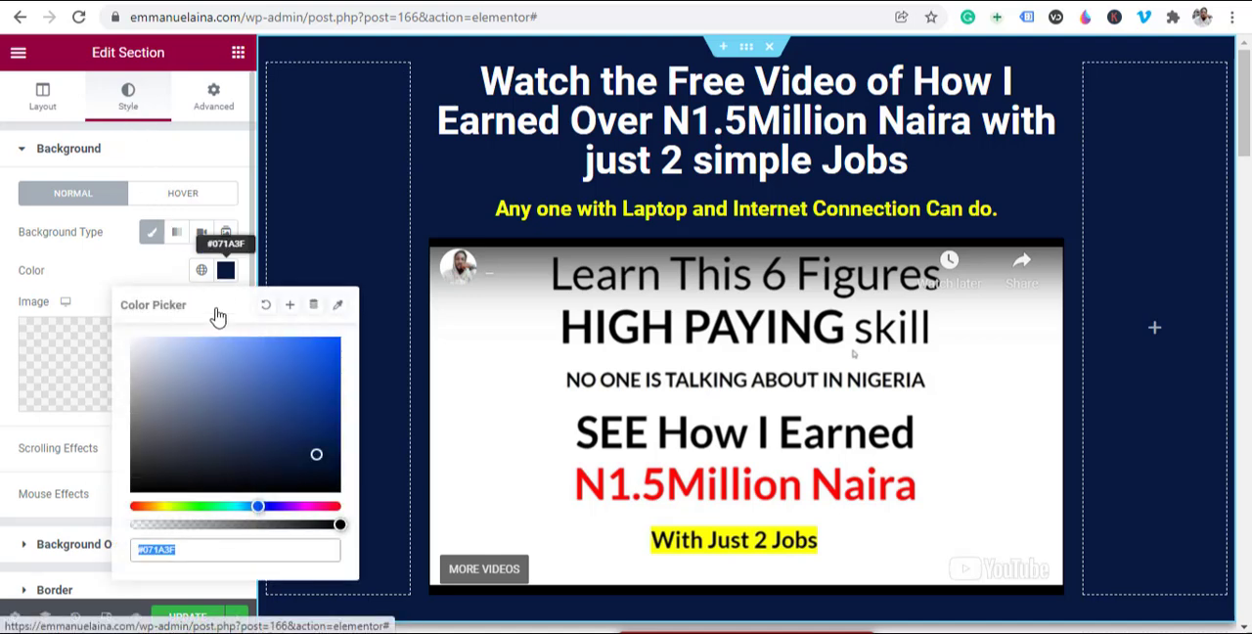
right_click(163, 549)
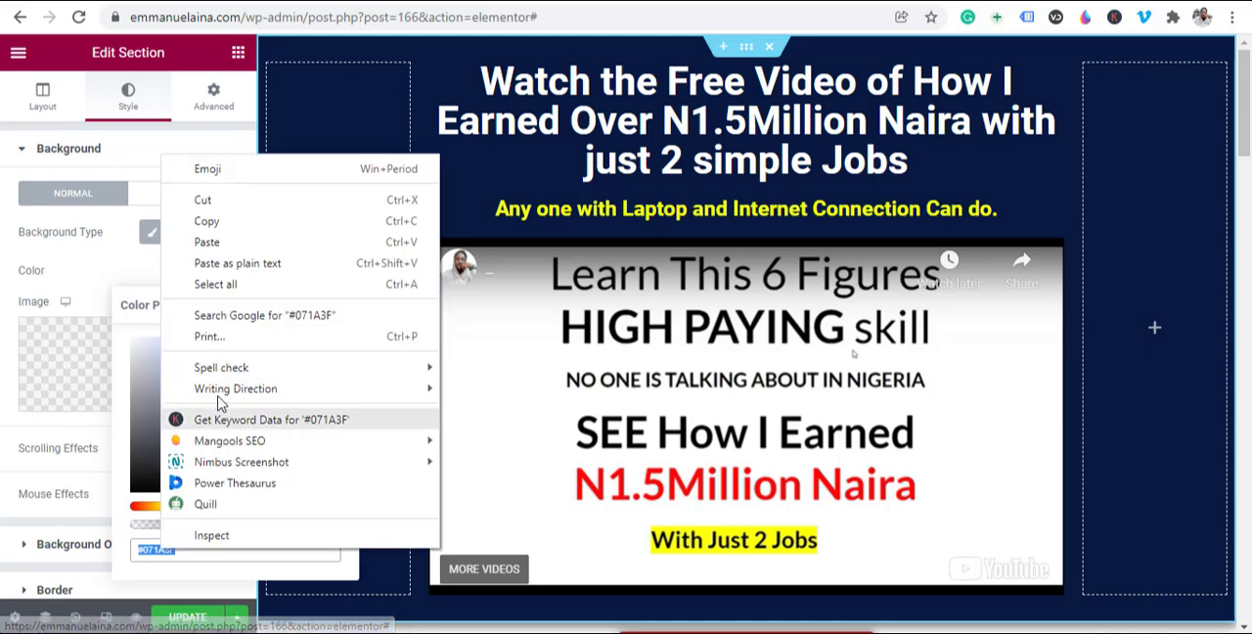
left_click(235, 224)
Step: Replace the background colour of the section holding the second chat image row with the copied navy #071A3F
scroll(807, 384, "down", 10)
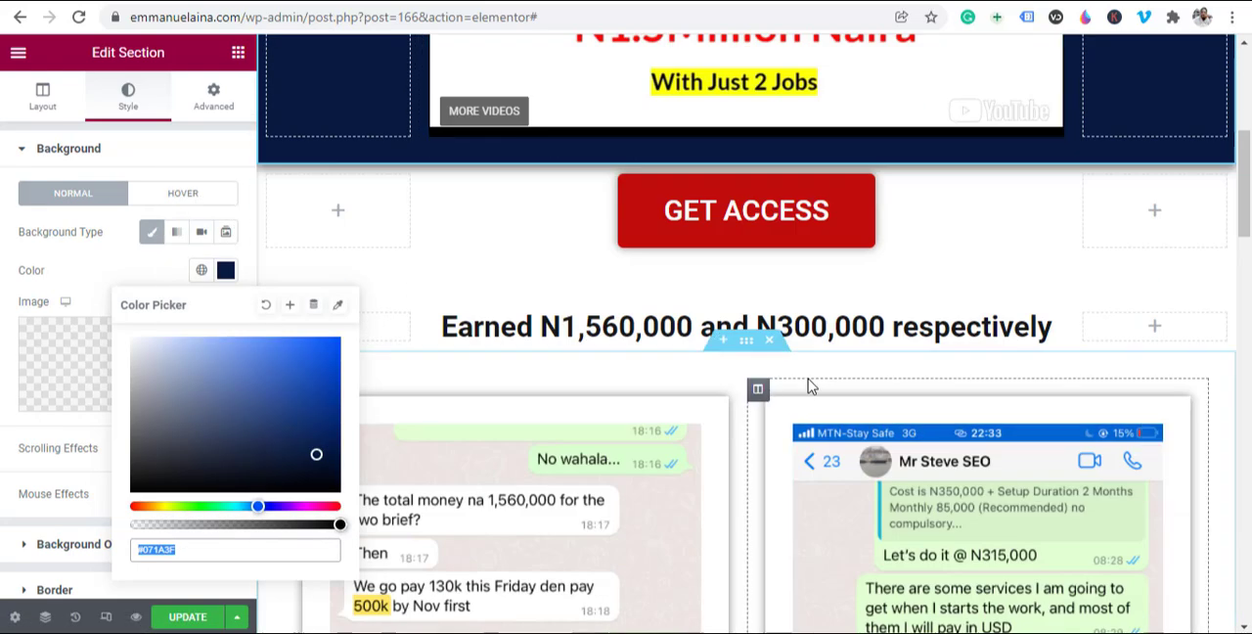
scroll(807, 383, "down", 3)
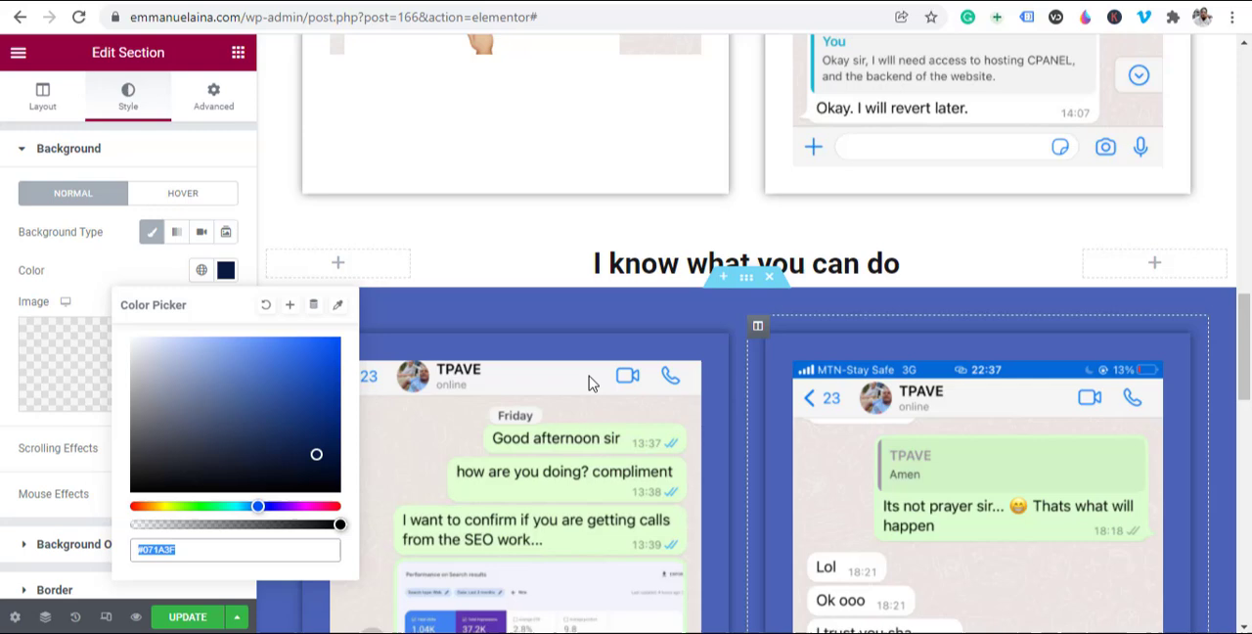
left_click(745, 283)
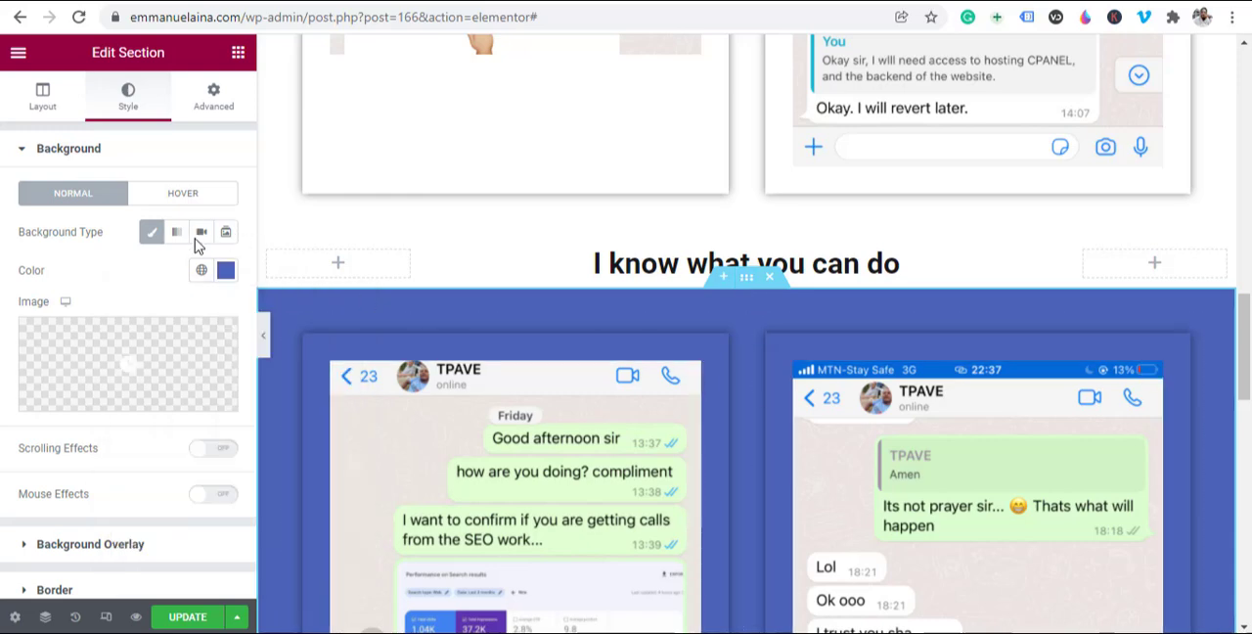
left_click(226, 271)
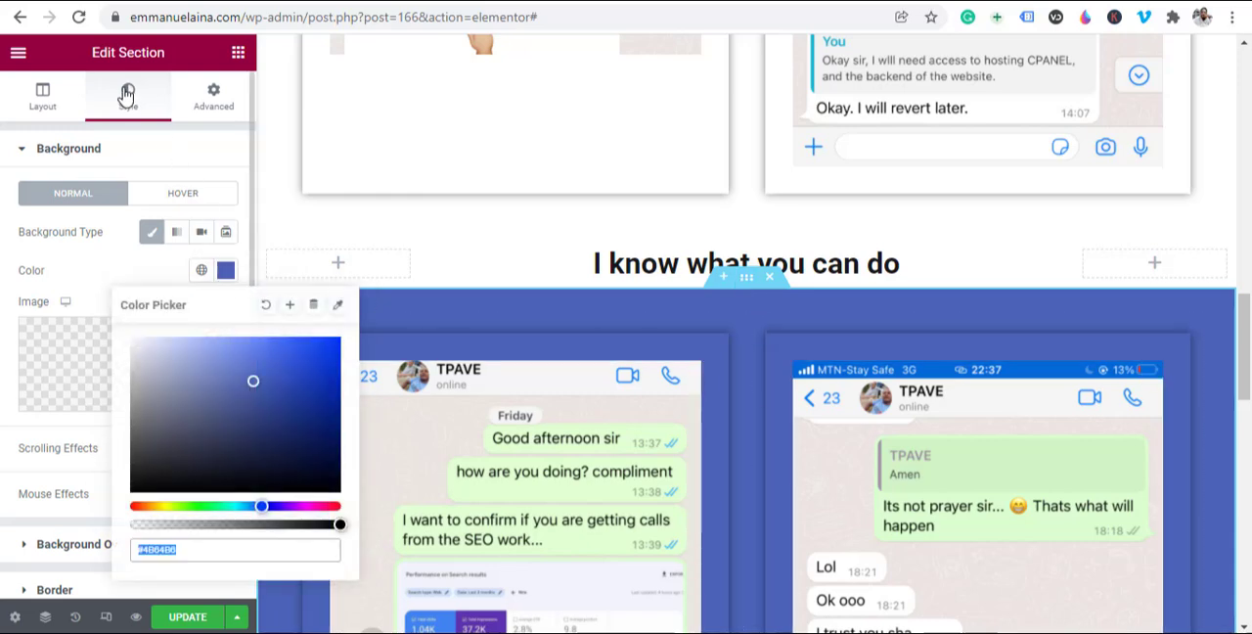
right_click(209, 551)
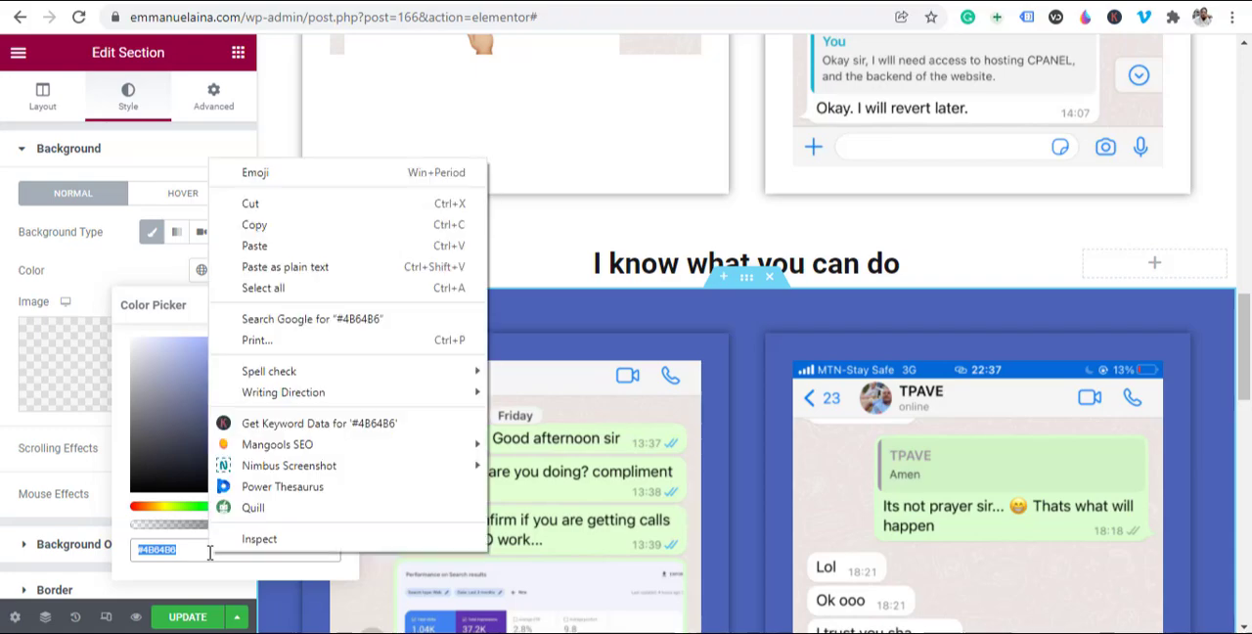
left_click(294, 266)
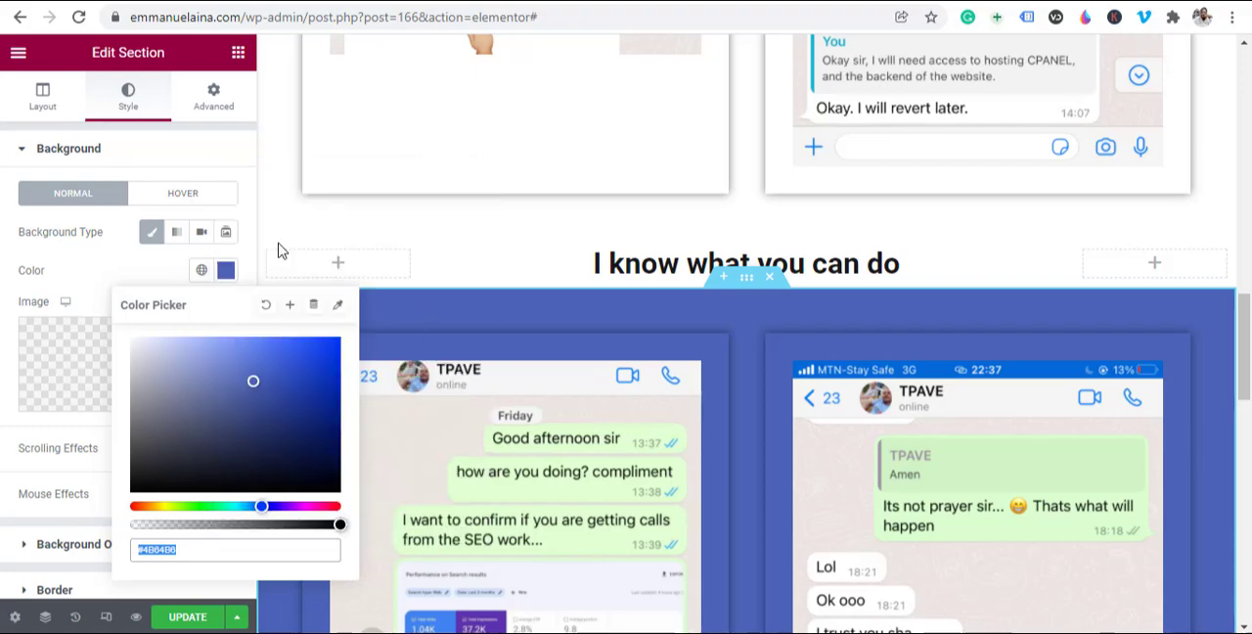
Step: Check the recoloured section against the first chat image row and the access button, and update the page
scroll(812, 469, "up", 10)
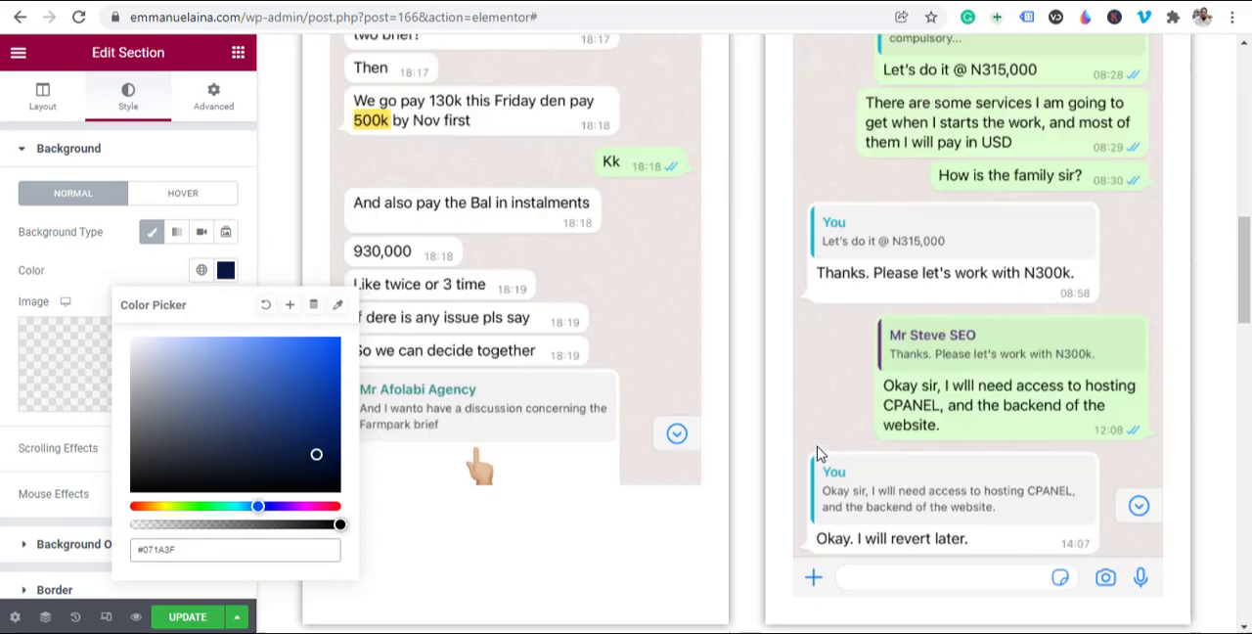
scroll(812, 430, "up", 3)
scroll(637, 399, "down", 10)
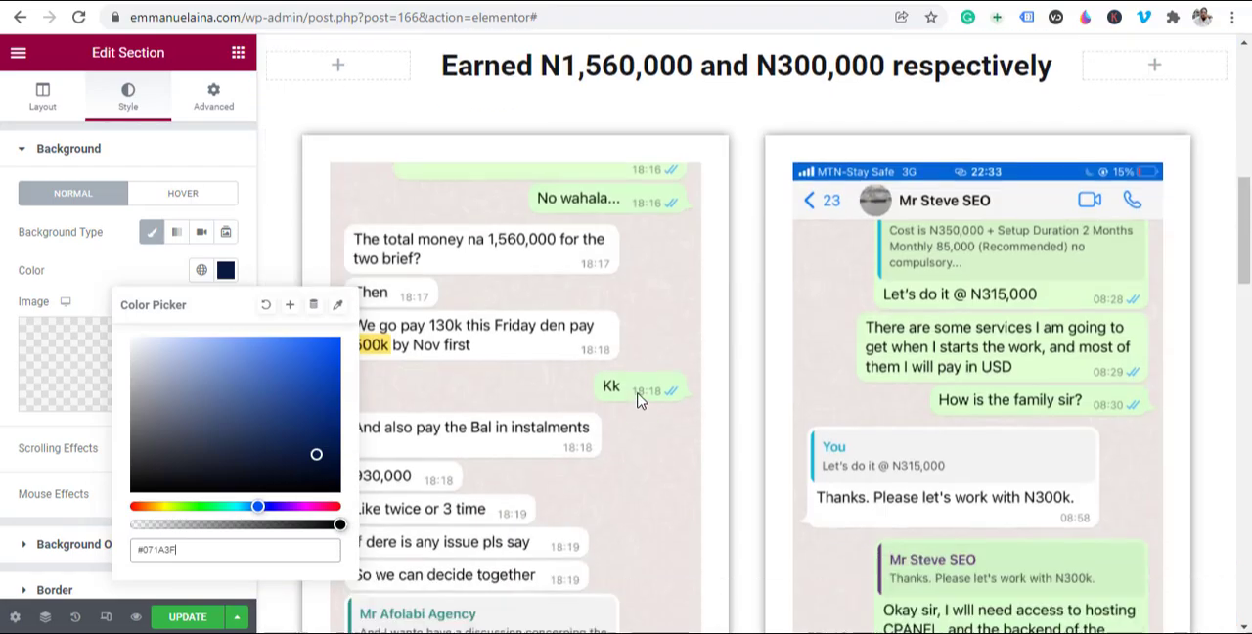
scroll(637, 399, "down", 5)
scroll(736, 354, "down", 3)
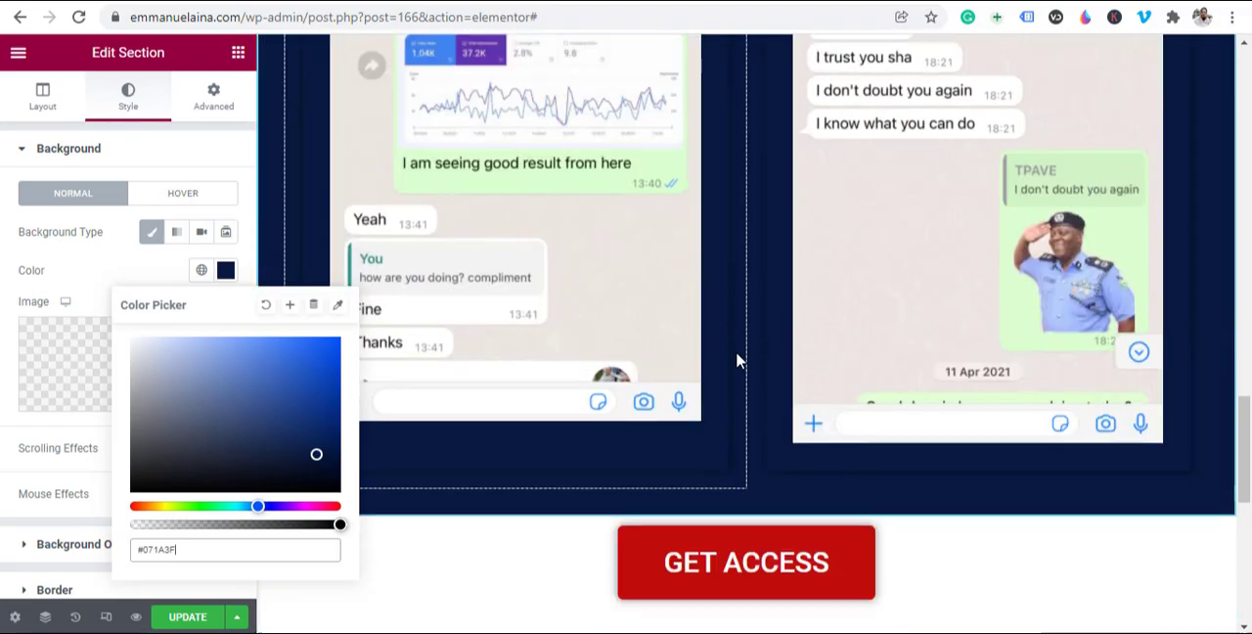
scroll(737, 351, "up", 15)
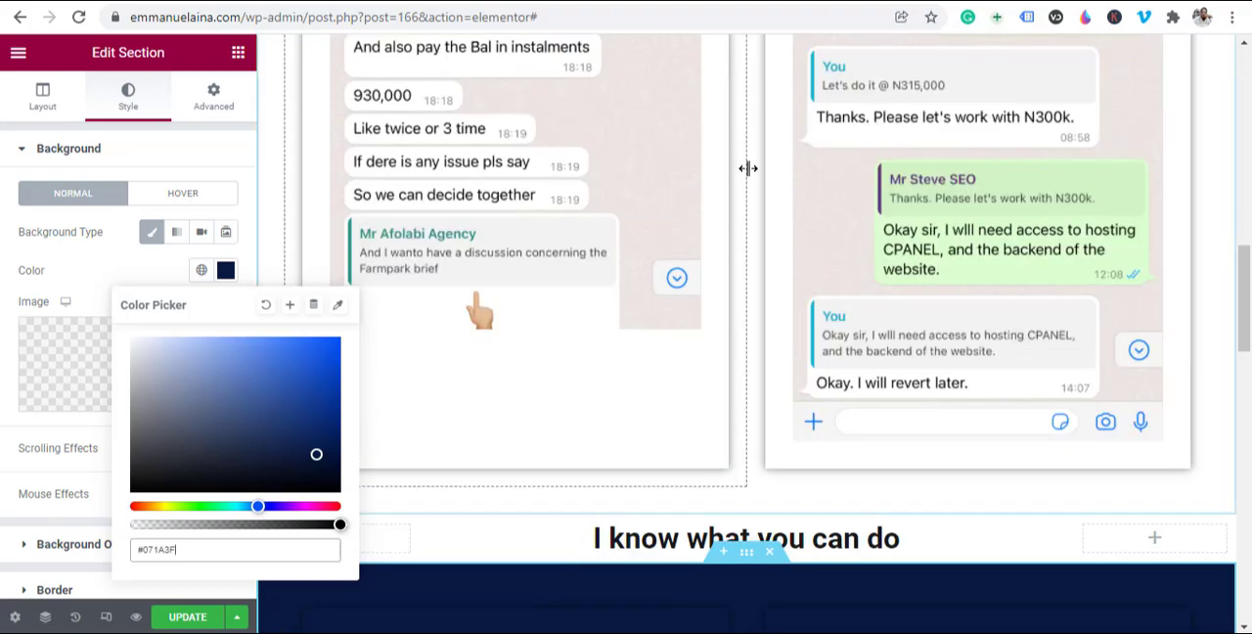
scroll(721, 441, "down", 10)
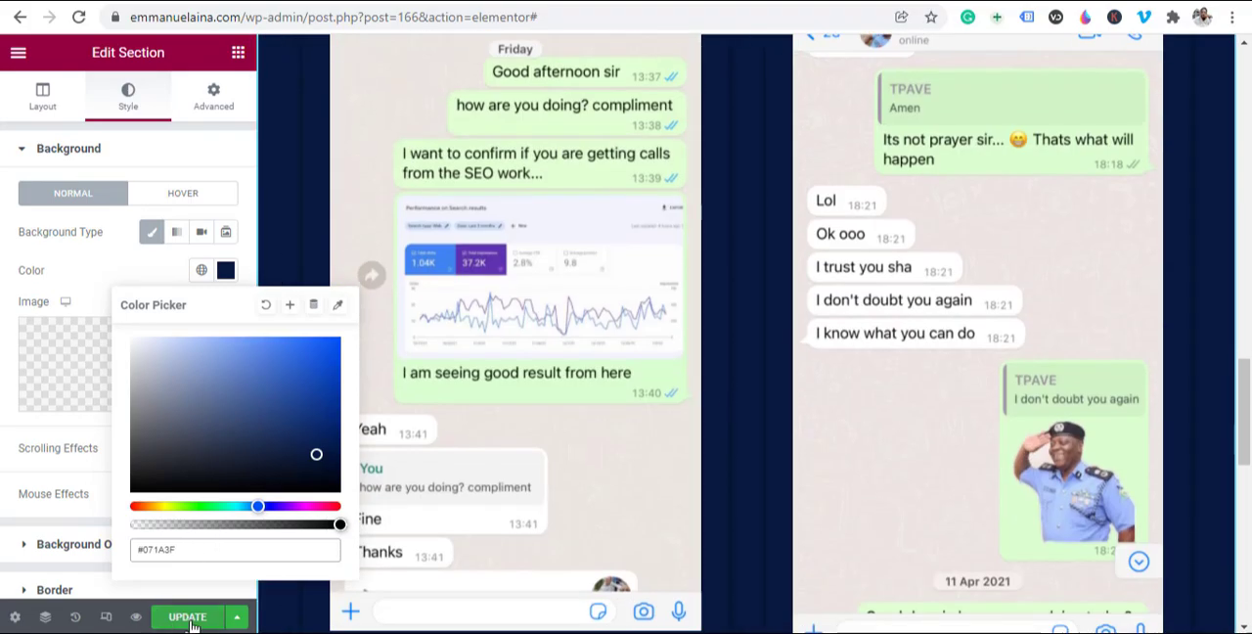
left_click(192, 620)
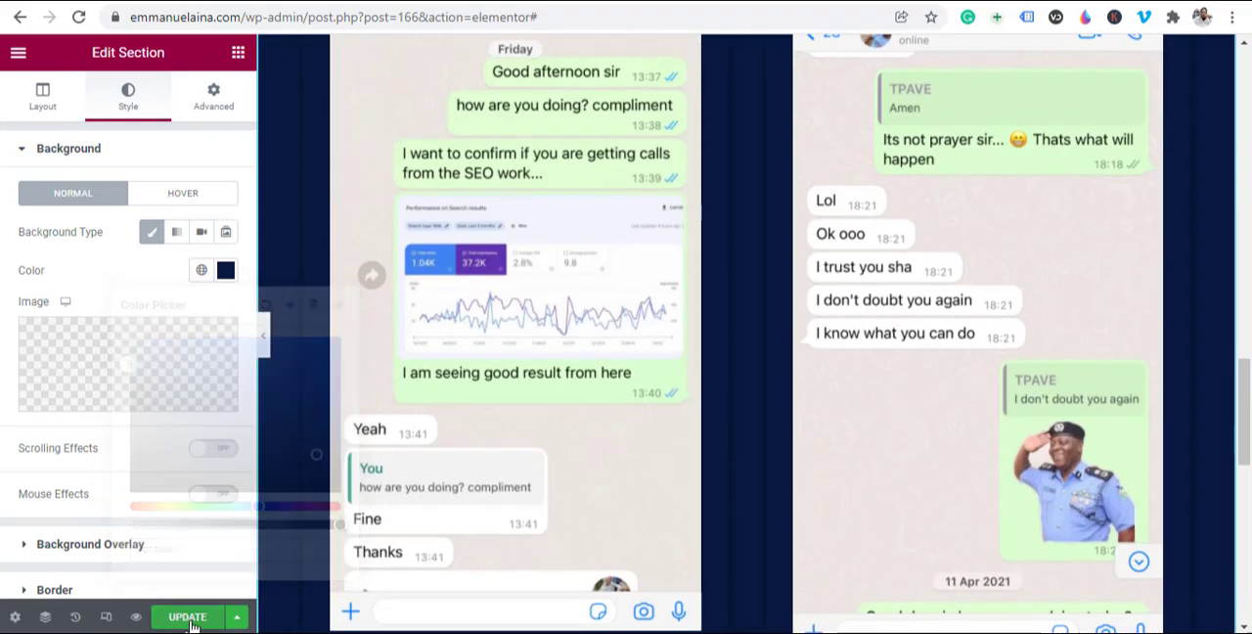
left_click(188, 618)
Step: Review both chat image rows, their backgrounds and the GET ACCESS button beneath the second row
scroll(612, 450, "up", 10)
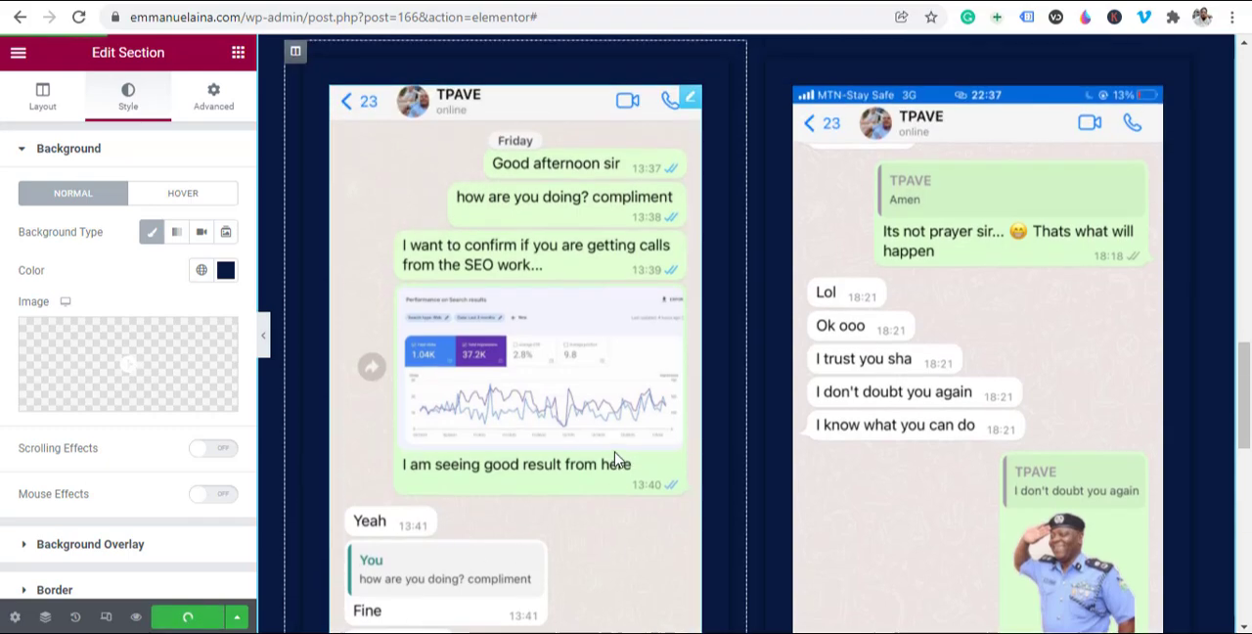
scroll(611, 450, "up", 4)
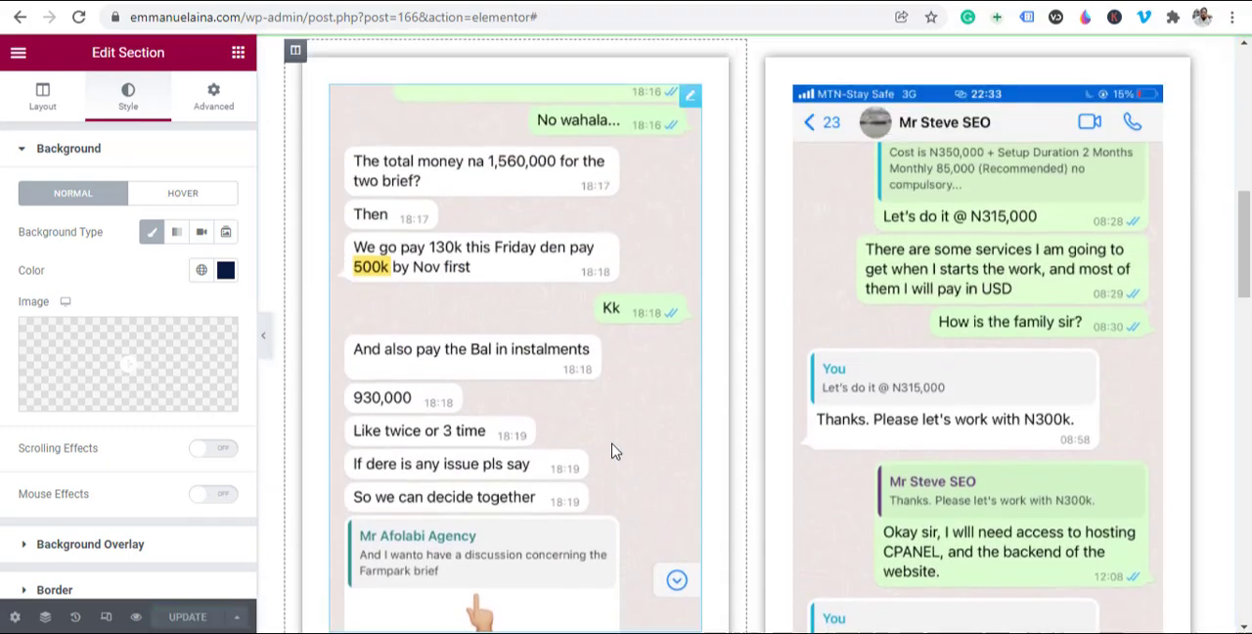
scroll(611, 450, "down", 6)
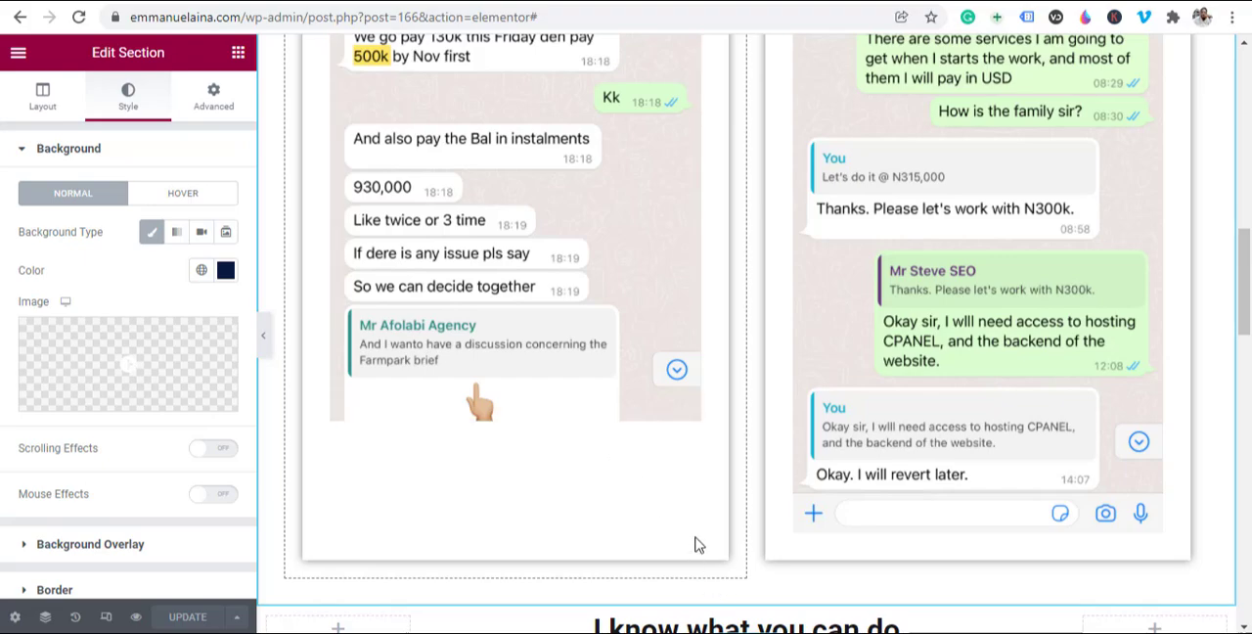
scroll(572, 477, "down", 3)
scroll(616, 528, "down", 5)
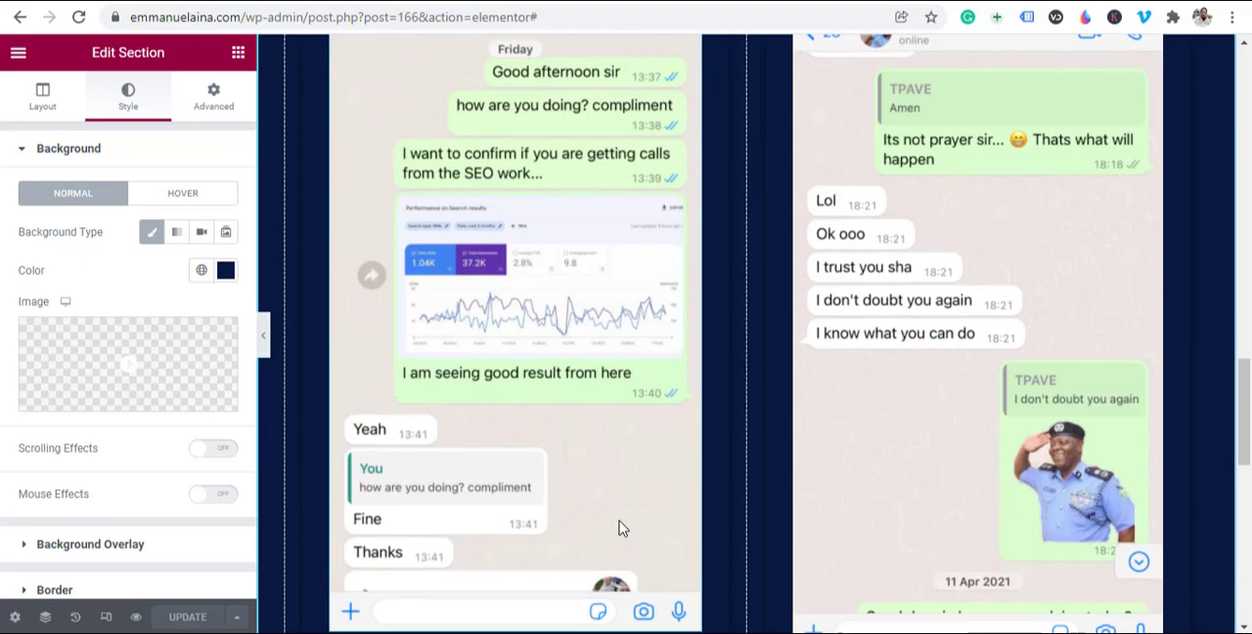
scroll(744, 348, "down", 4)
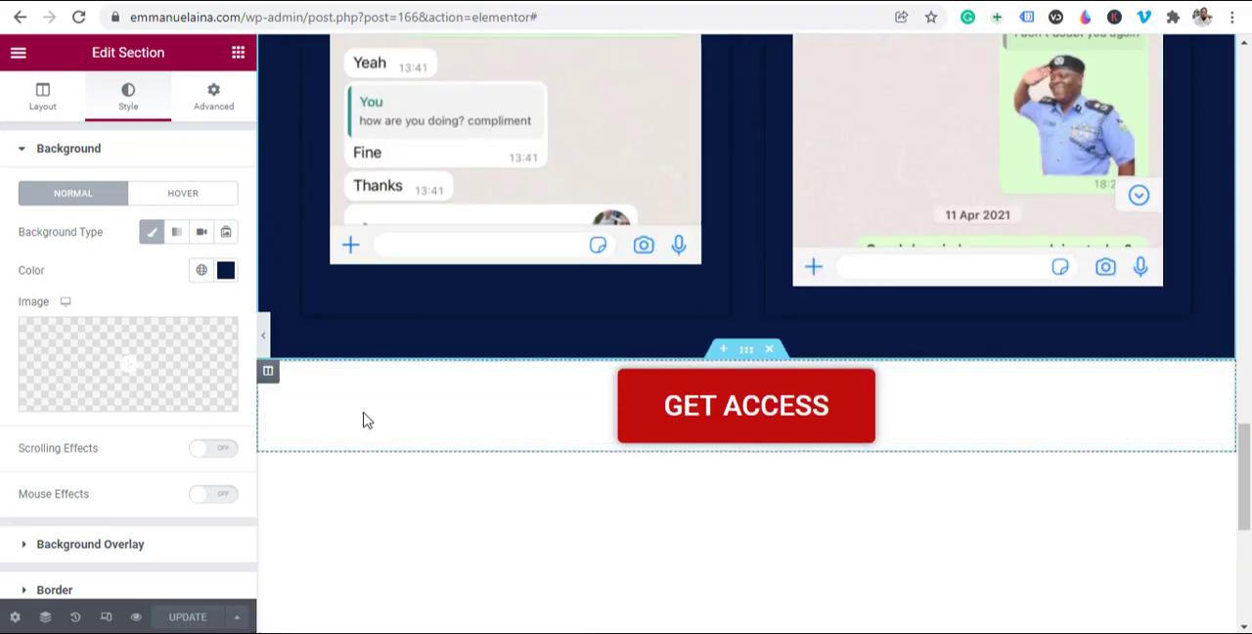
scroll(480, 422, "up", 2)
scroll(896, 508, "down", 1)
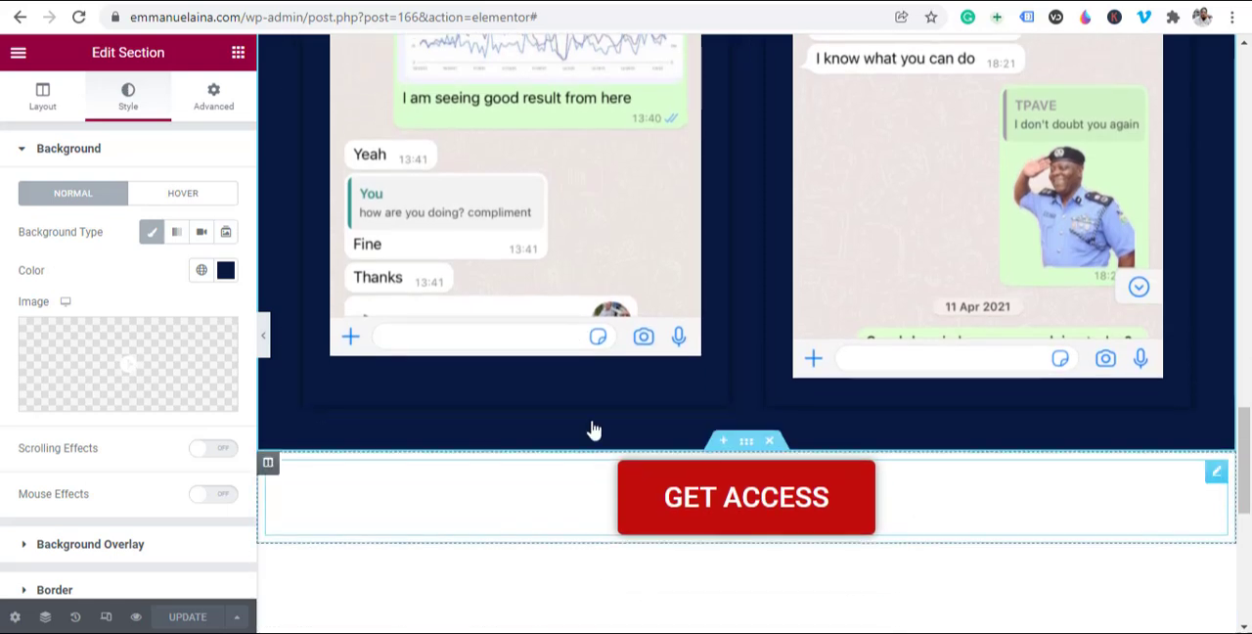
Step: Add a three-column section with a wide middle column beneath the lower GET ACCESS button, and place a Text Editor widget in the middle column
scroll(707, 555, "down", 2)
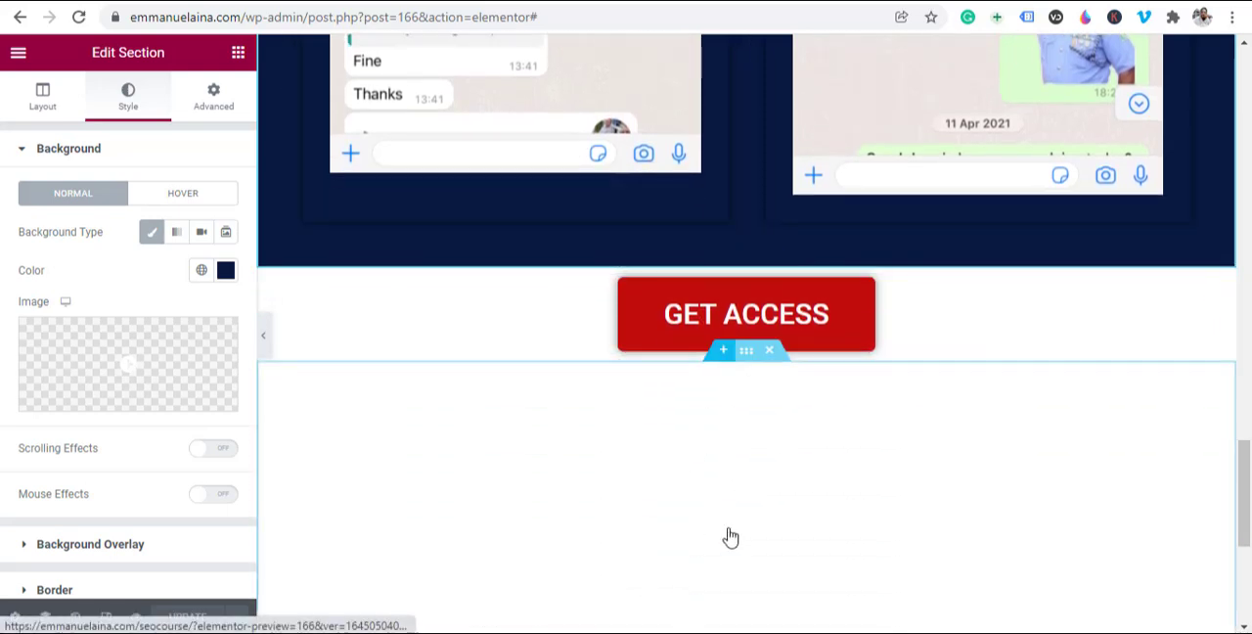
left_click(721, 355)
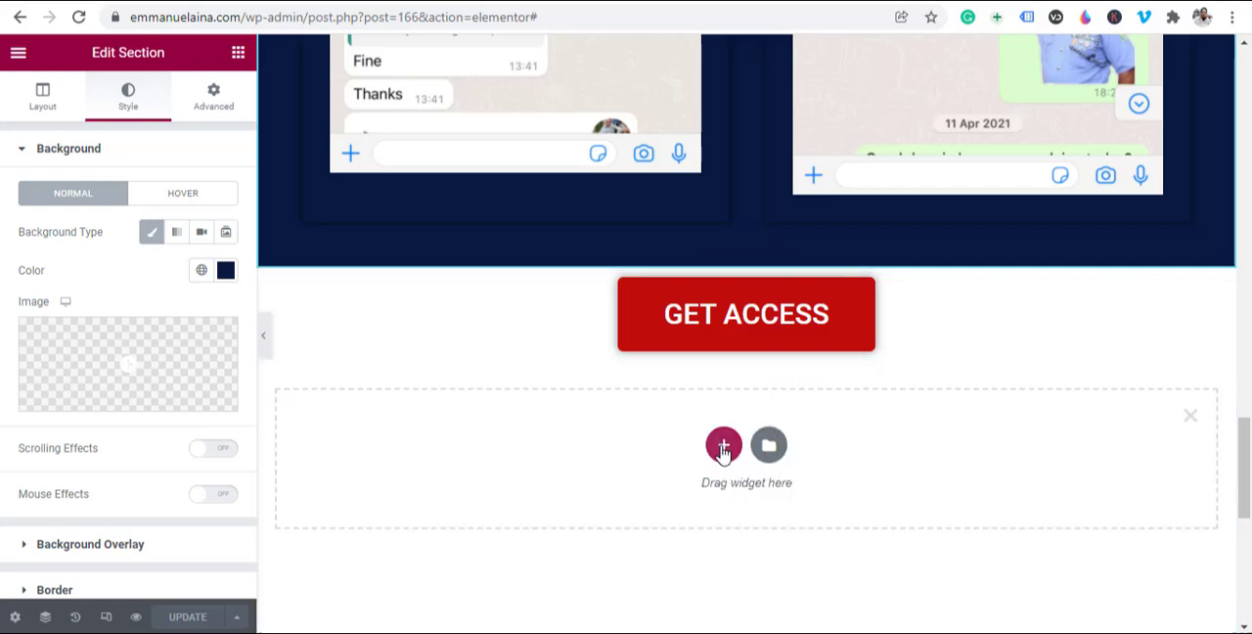
left_click(723, 448)
scroll(922, 424, "down", 2)
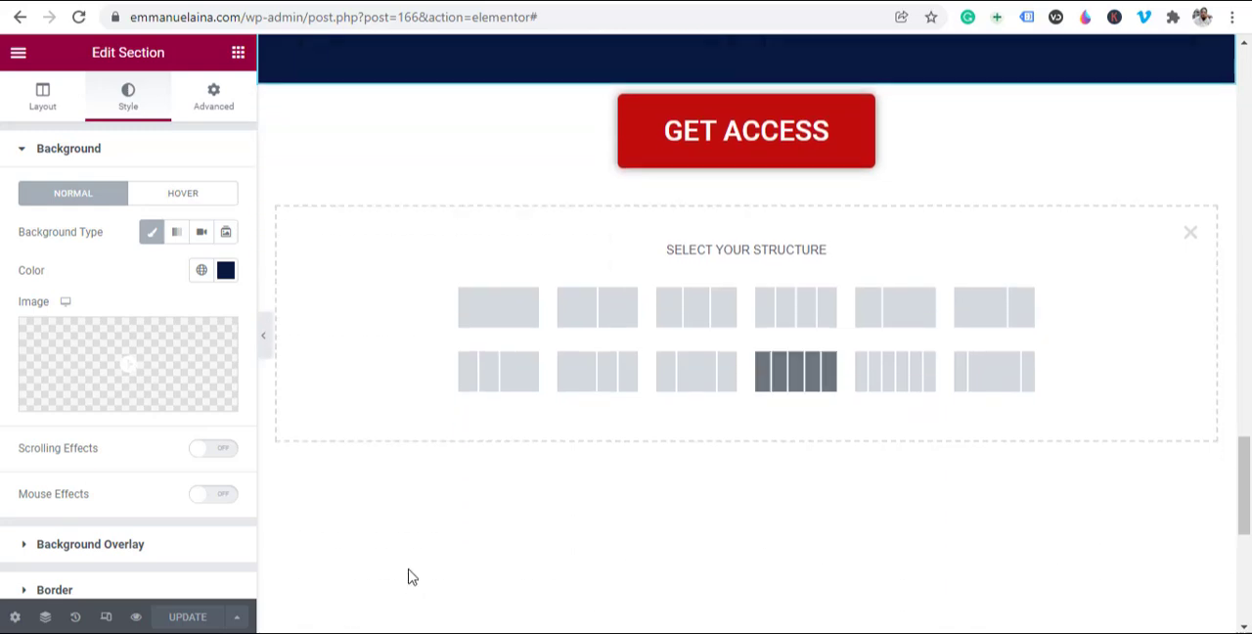
left_click(997, 393)
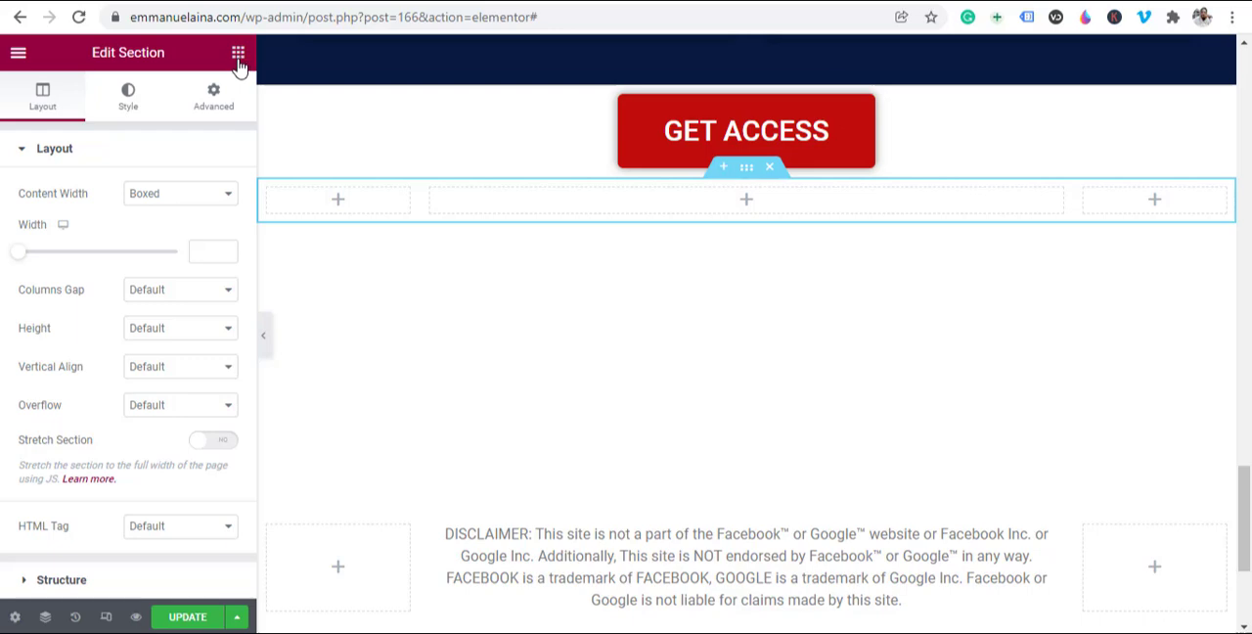
left_click(653, 207)
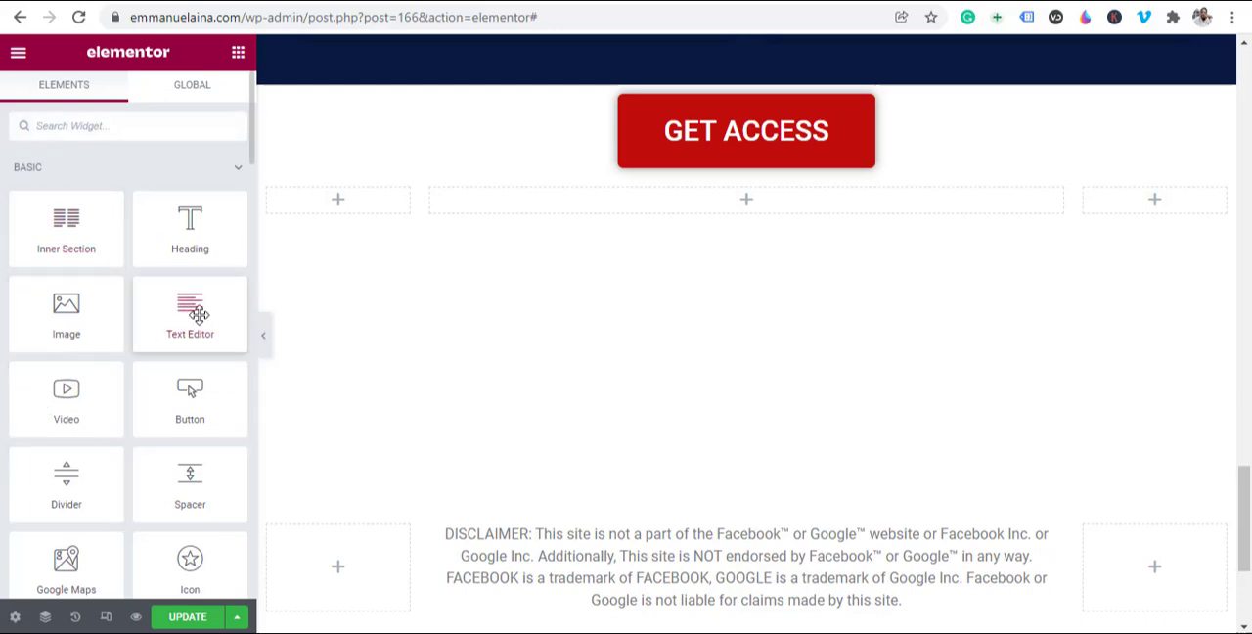
left_click_drag(189, 325, 778, 212)
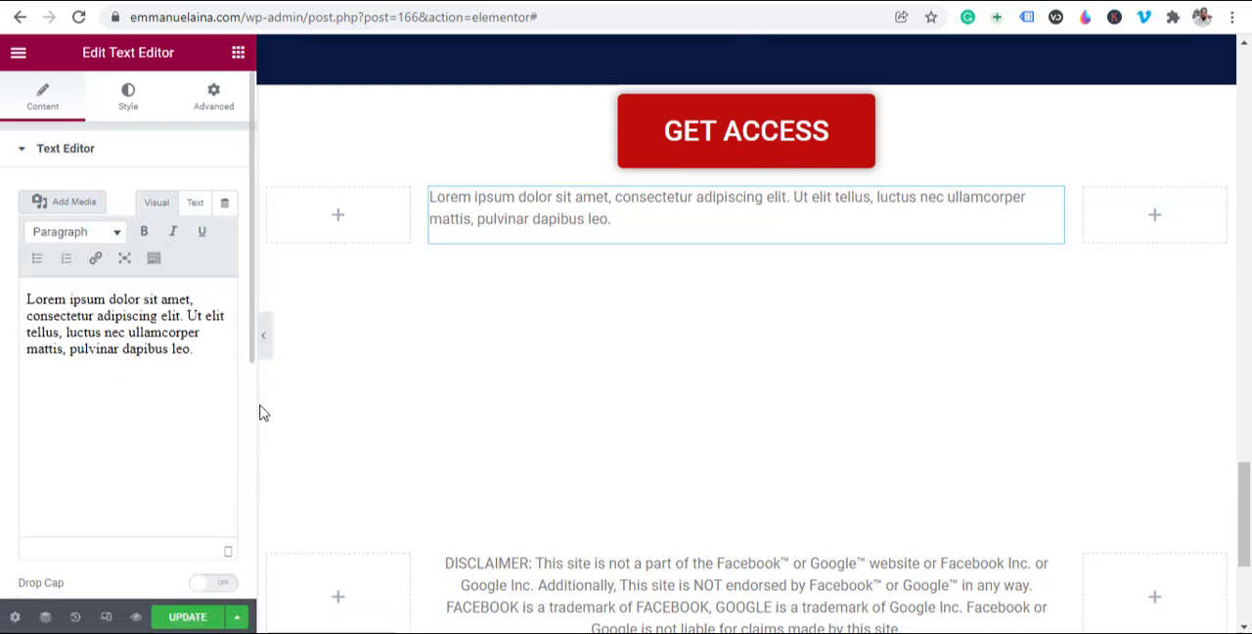
Step: Replace the placeholder text with two paragraphs about gaining sales without Facebook and Google ads, and Google ranking bringing traffic that never stops
left_click(96, 307)
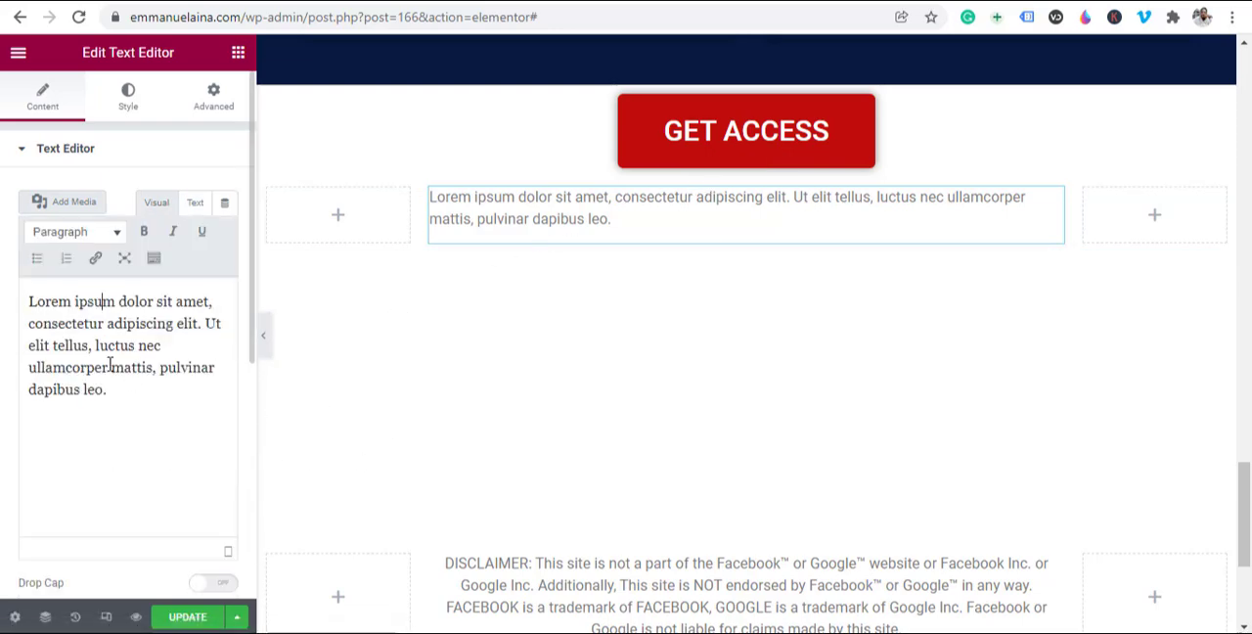
key("ctrl+a")
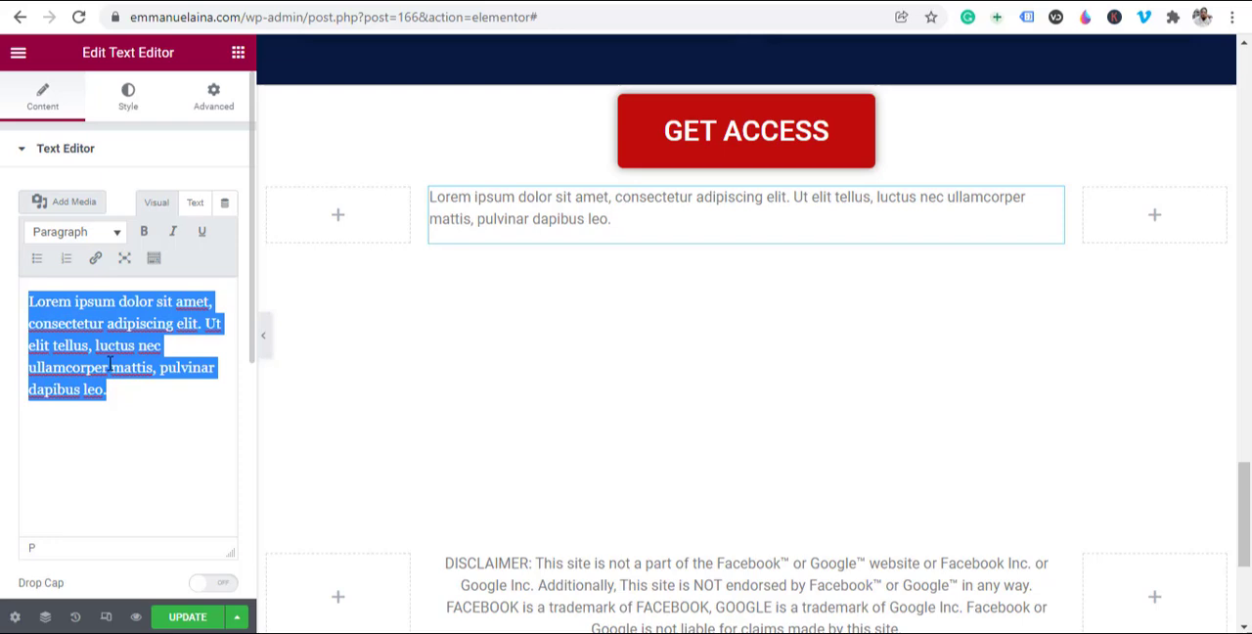
type("I imple")
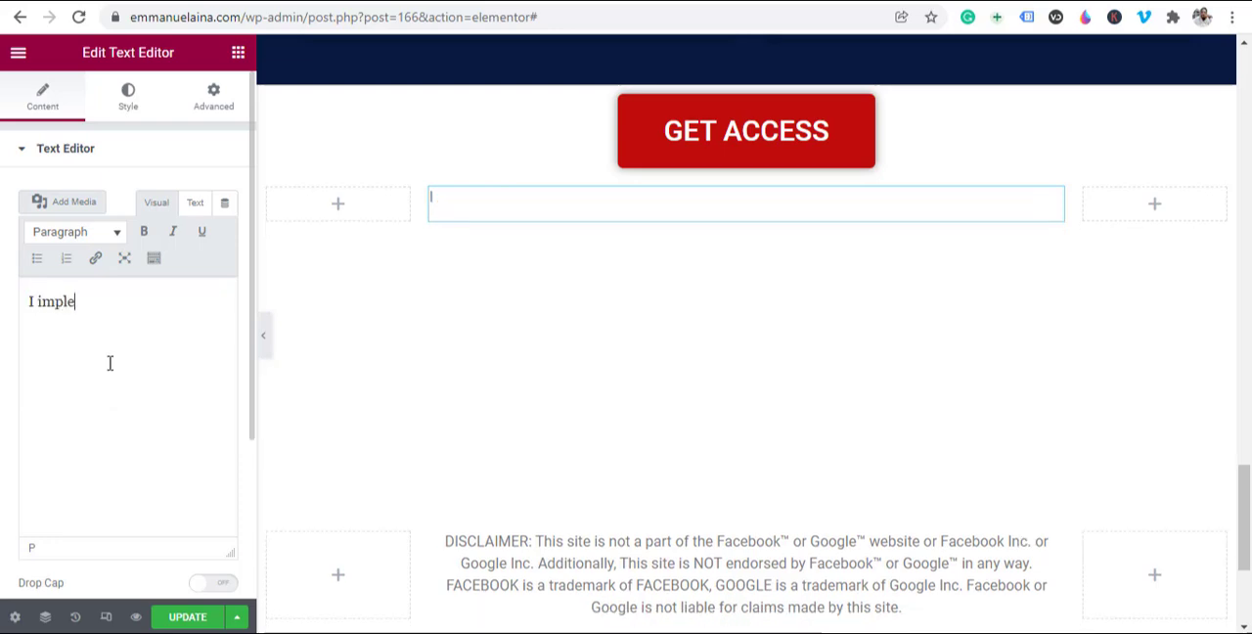
type("te")
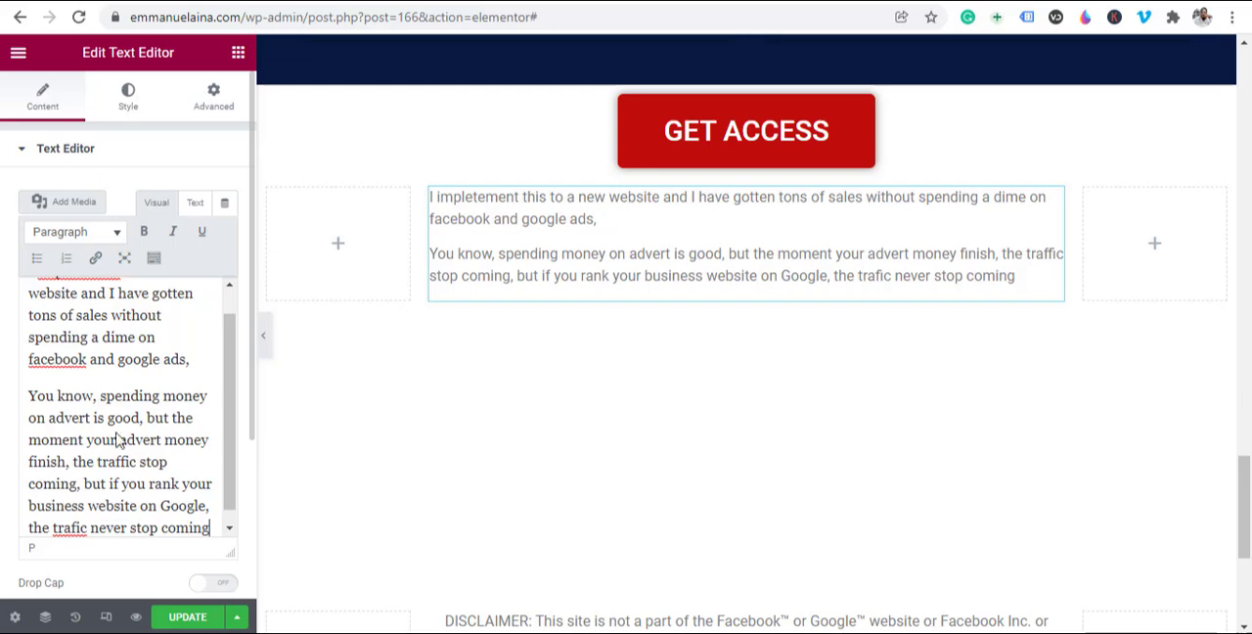
Step: Set the font size of the two sales paragraphs below the GET ACCESS button to 20 px
left_click(128, 98)
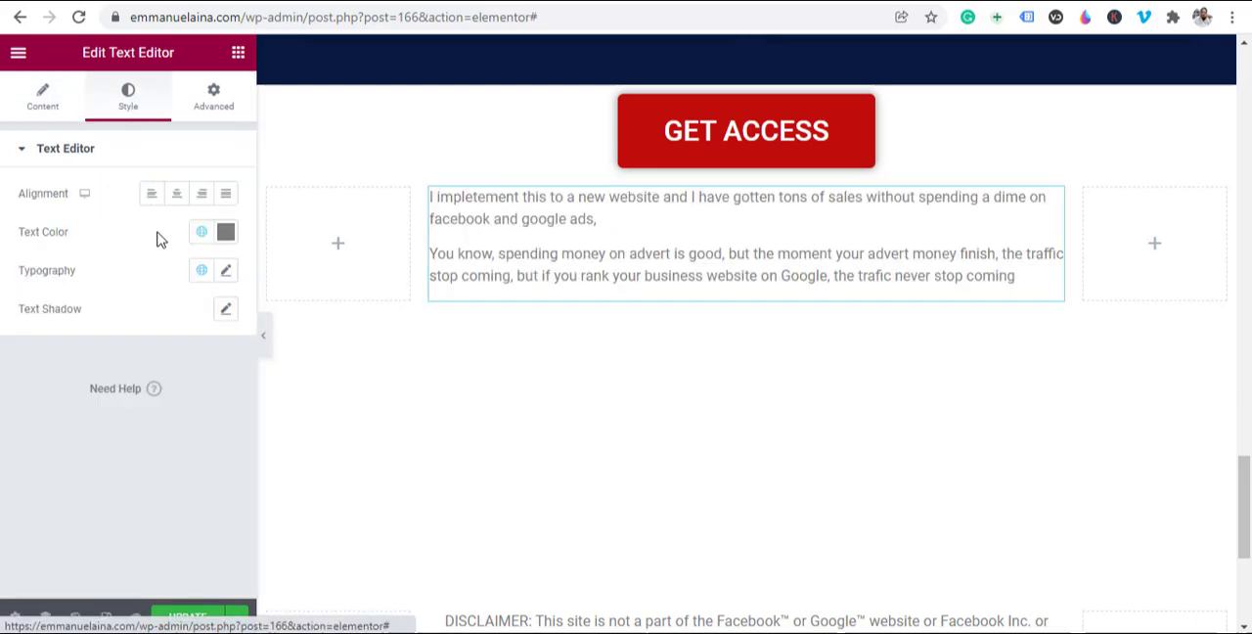
left_click(225, 278)
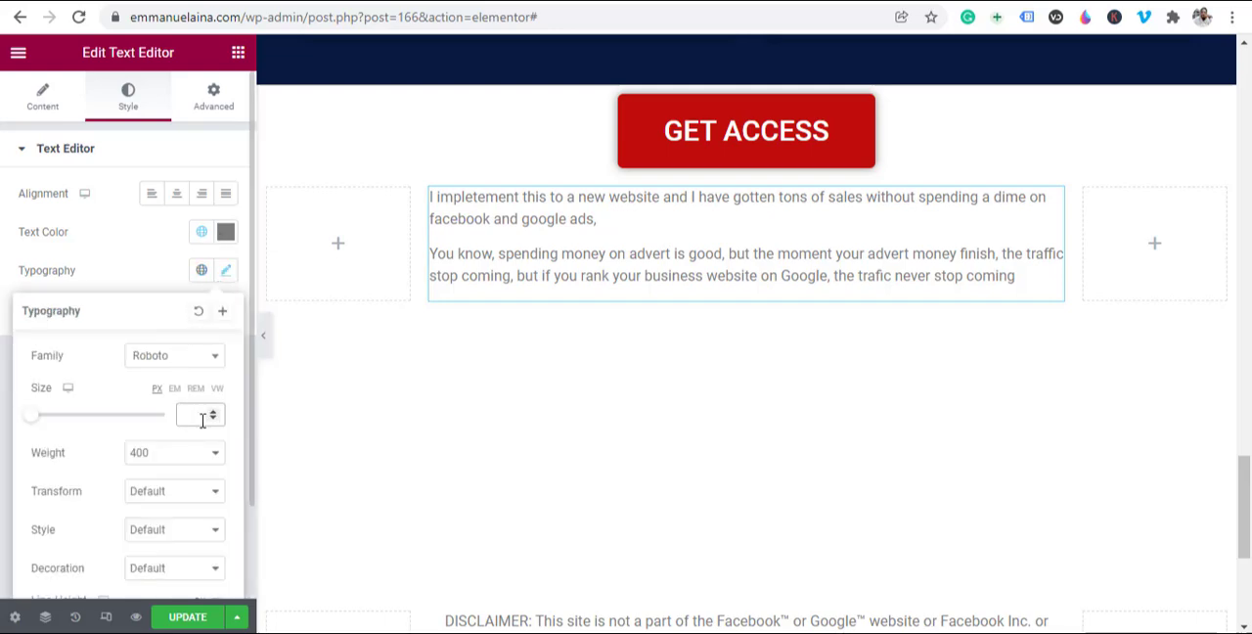
type("18")
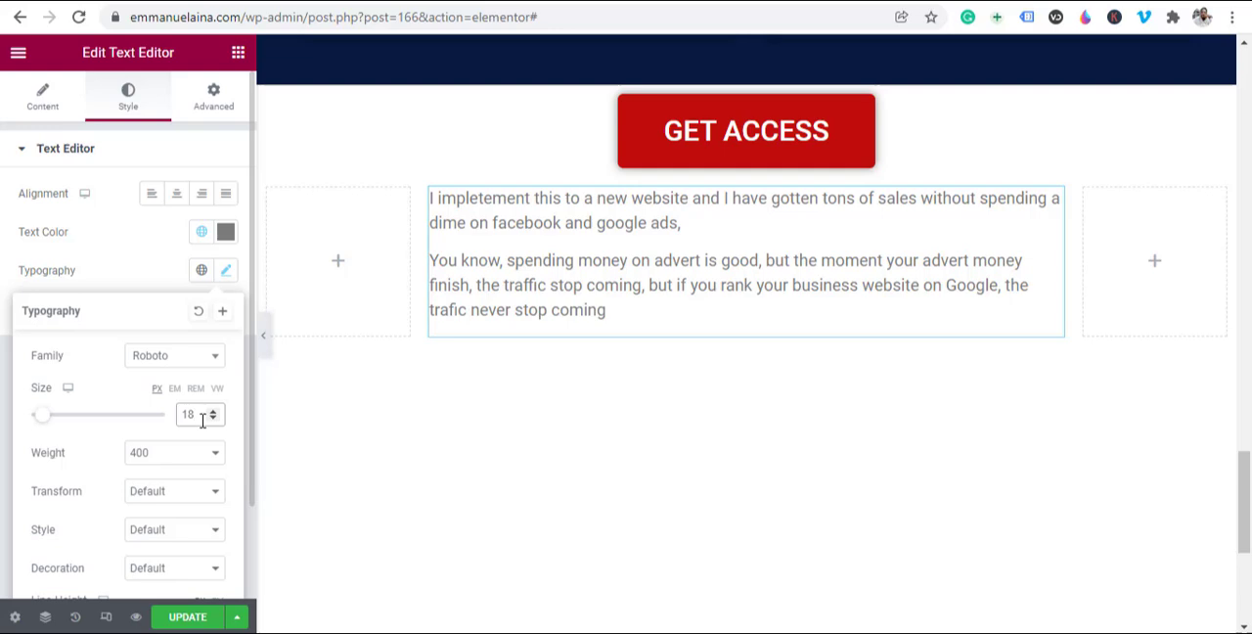
key("BackSpace")
key("BackSpace")
type("20")
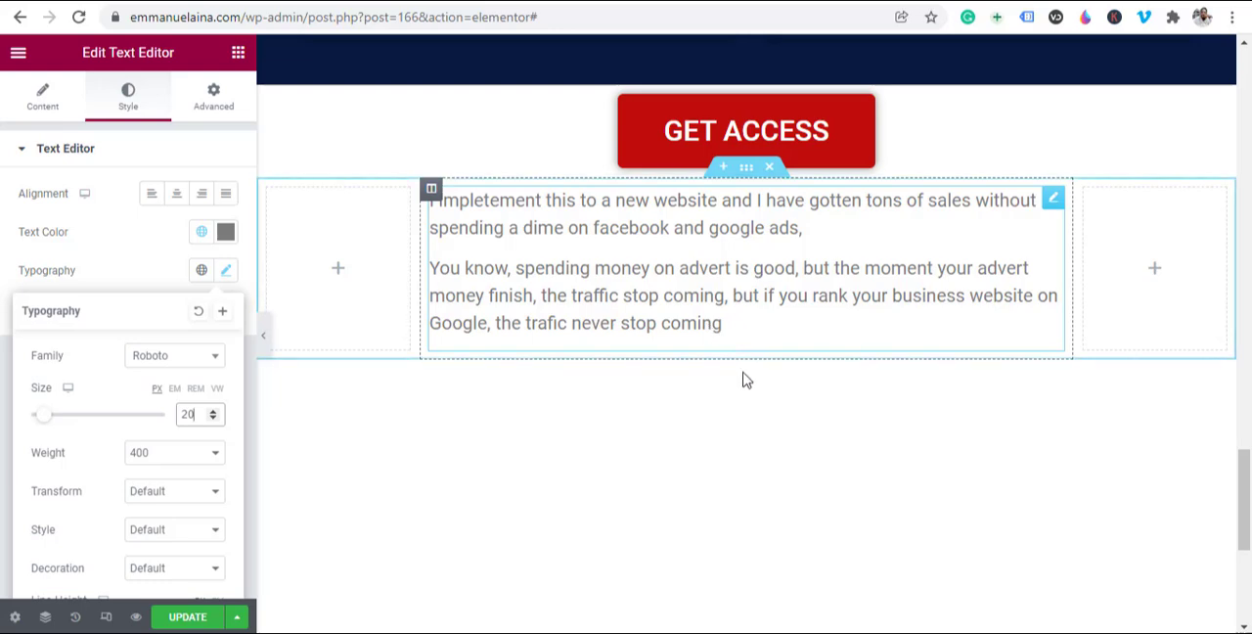
Step: Add a Heading widget beneath the sales paragraphs with the title "How I saved this company N1,900,000 on adverts"
left_click(235, 58)
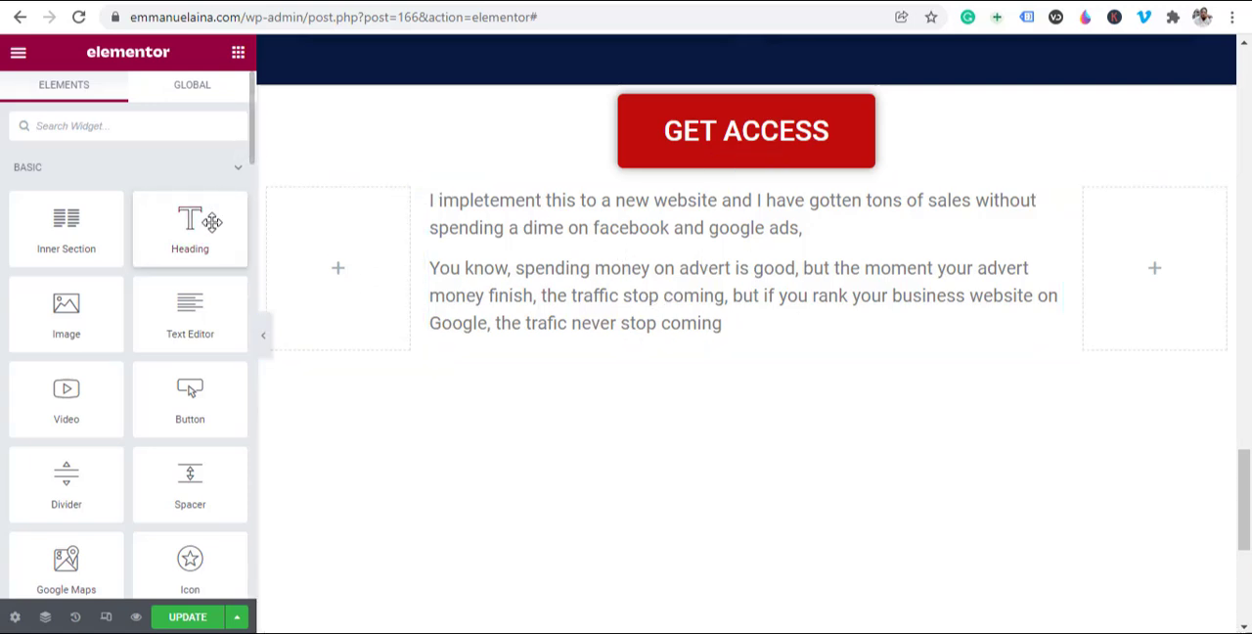
left_click_drag(186, 222, 553, 347)
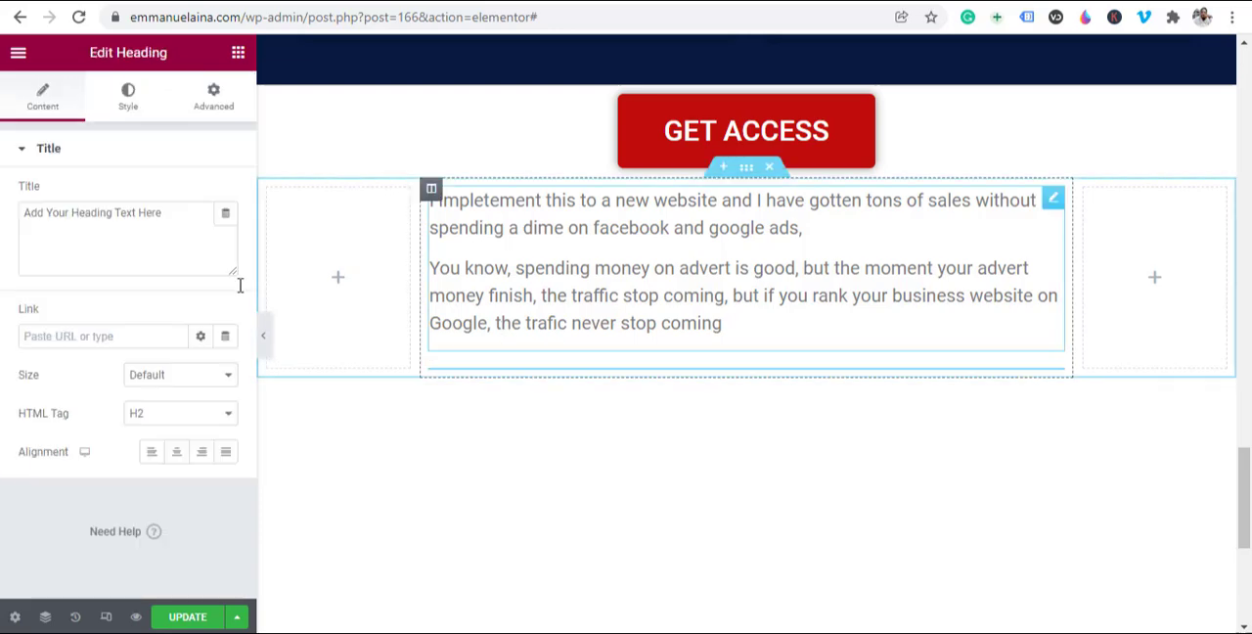
triple_click(111, 222)
type("How ")
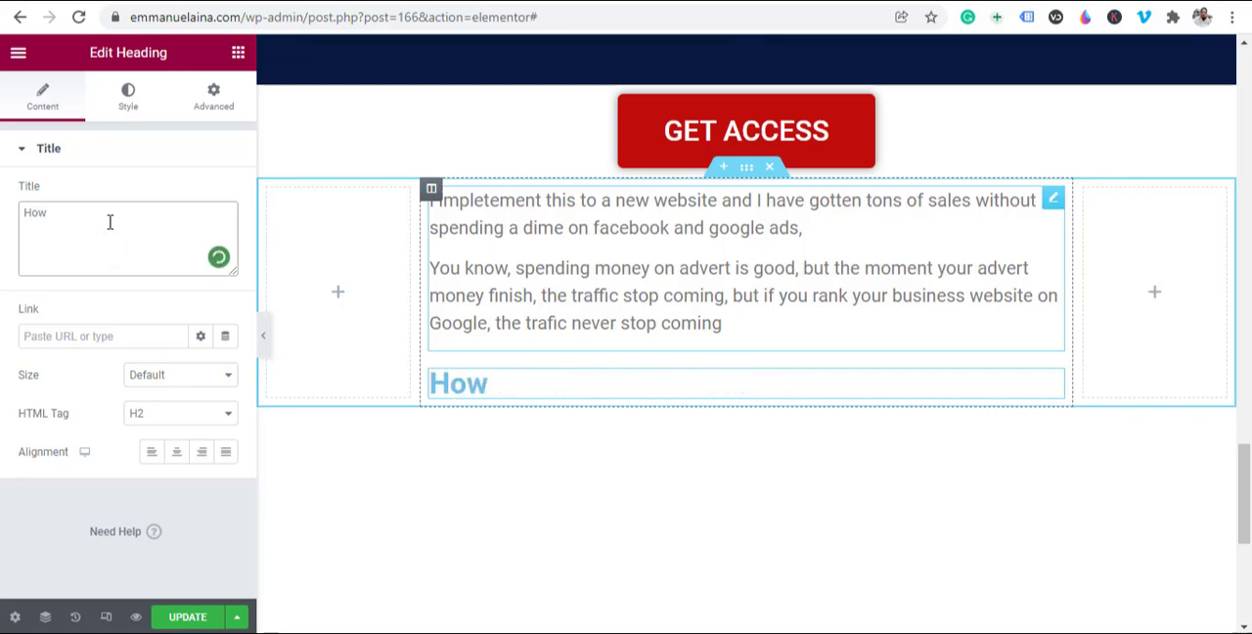
type("I saved ")
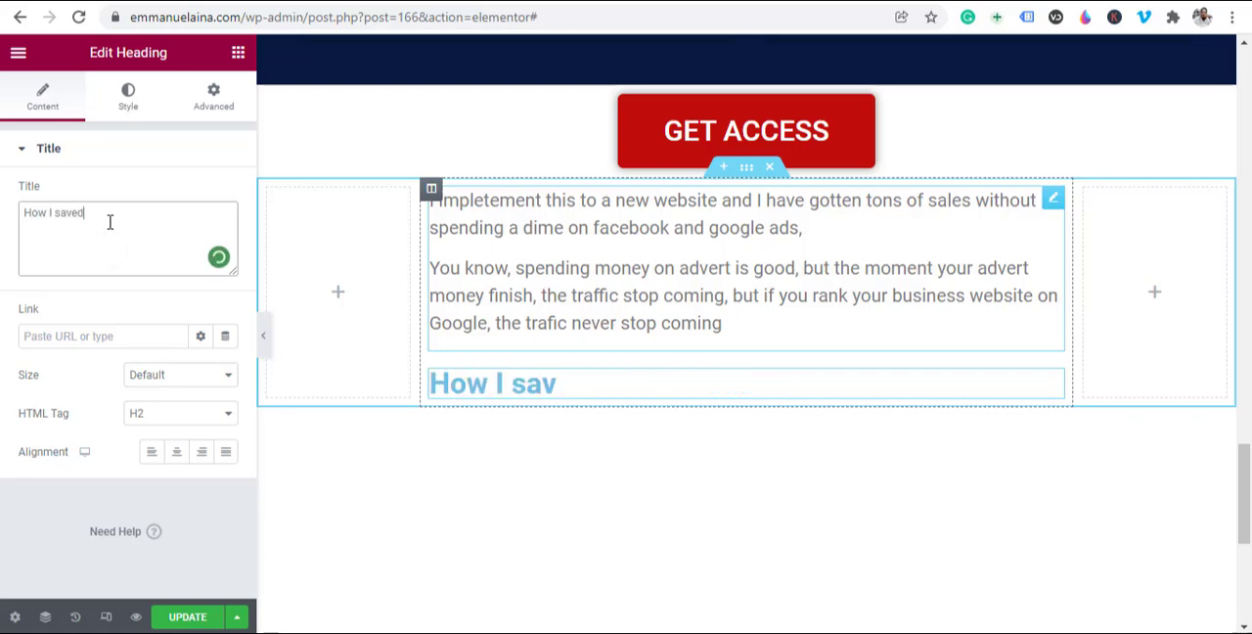
type("this company ")
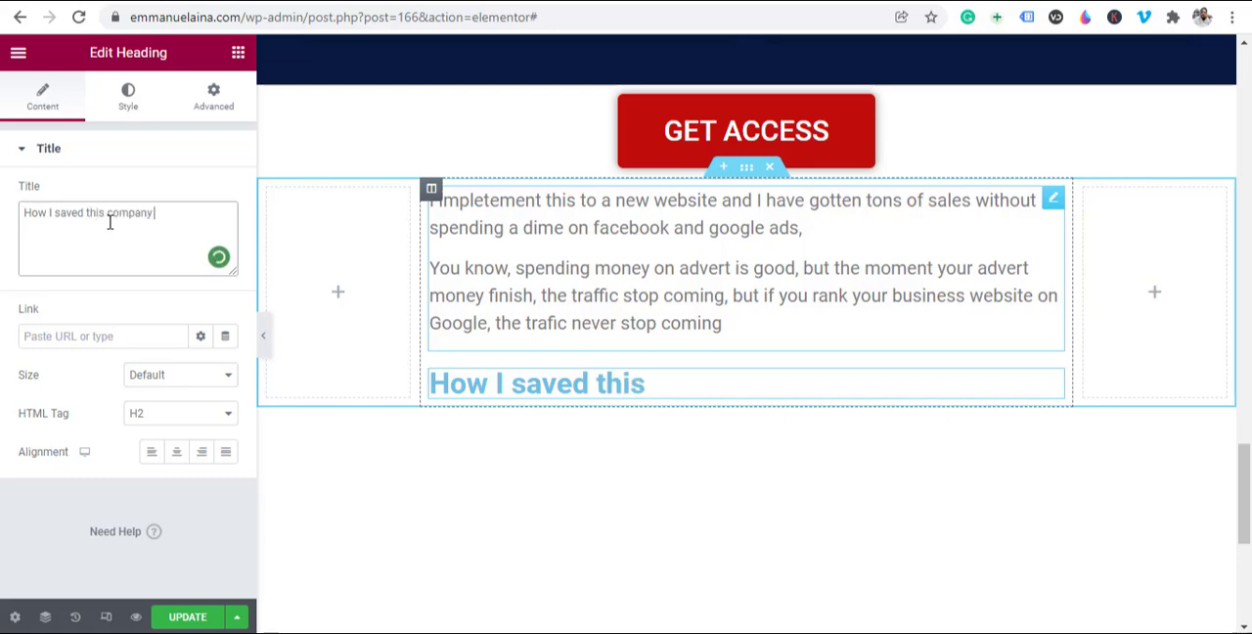
type("N1,900,000")
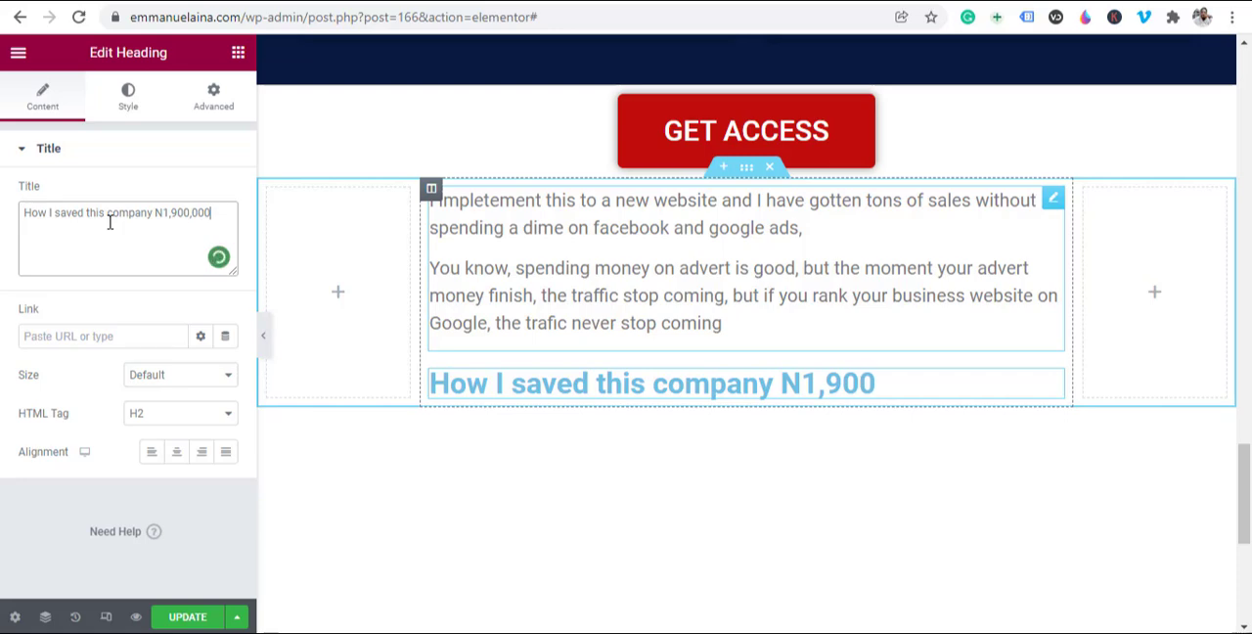
type("on adverts")
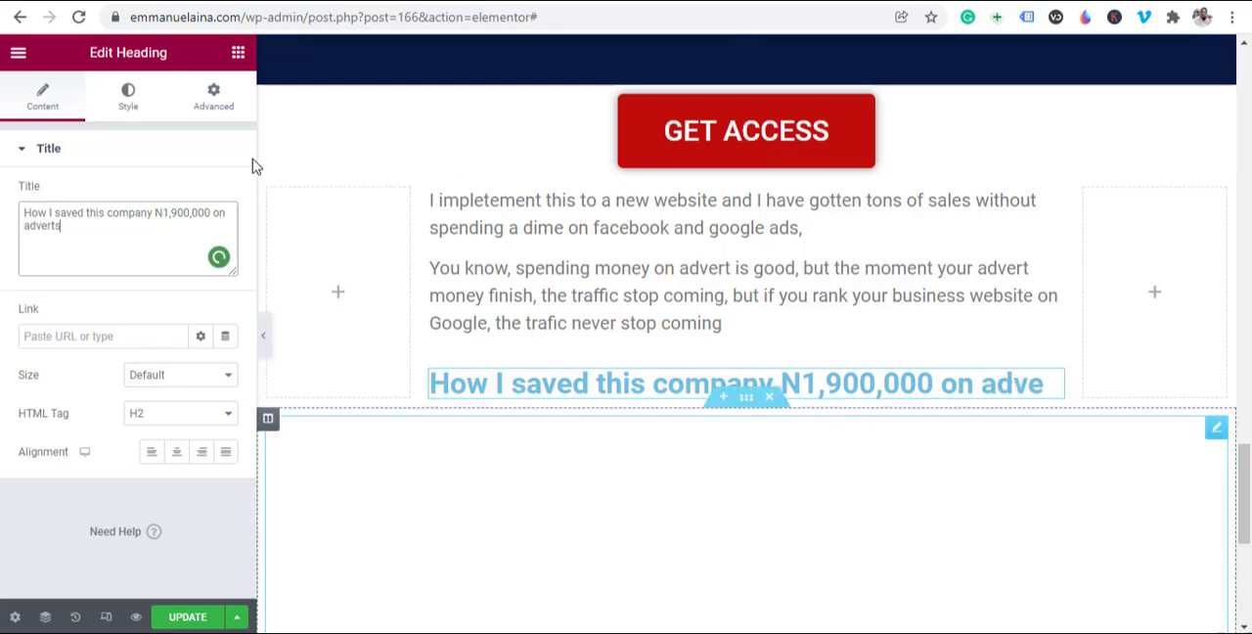
Step: Change the new heading's text colour to the dark grey #2D2E2F
left_click(135, 102)
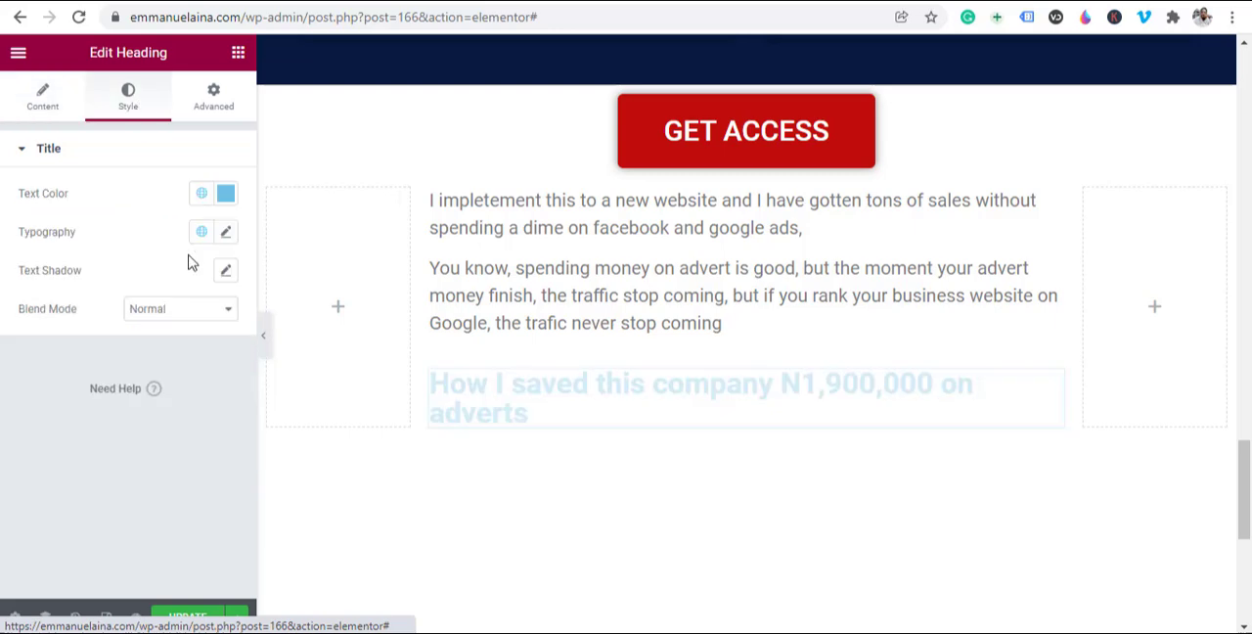
left_click(226, 195)
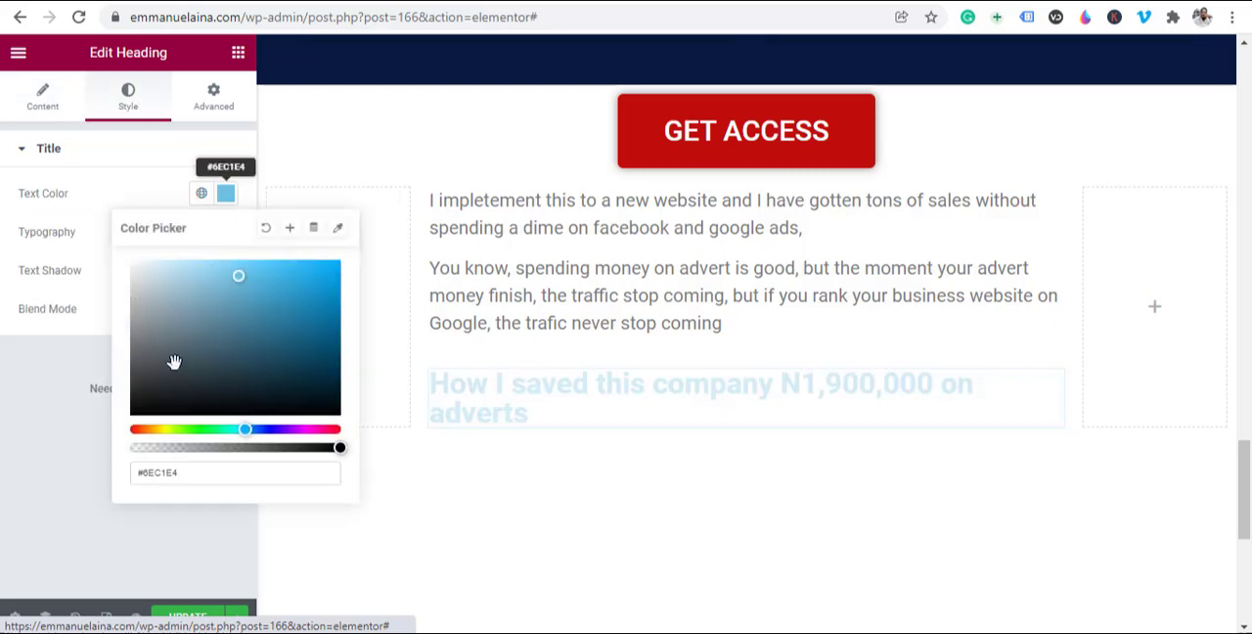
left_click(139, 410)
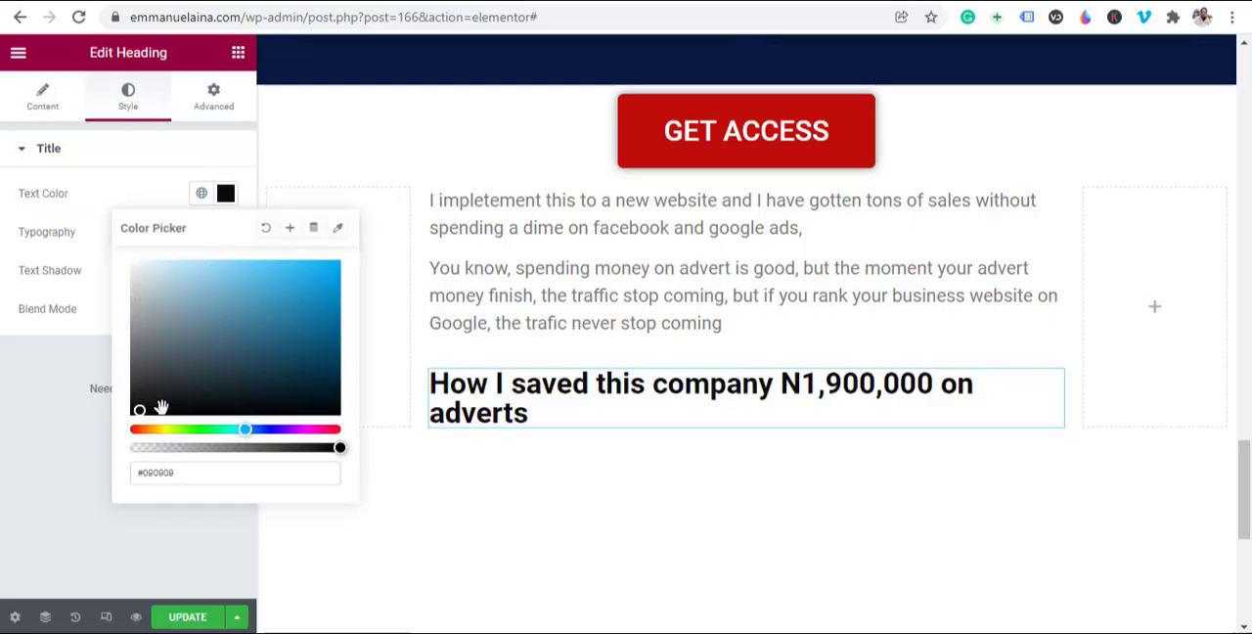
scroll(725, 323, "down", 10)
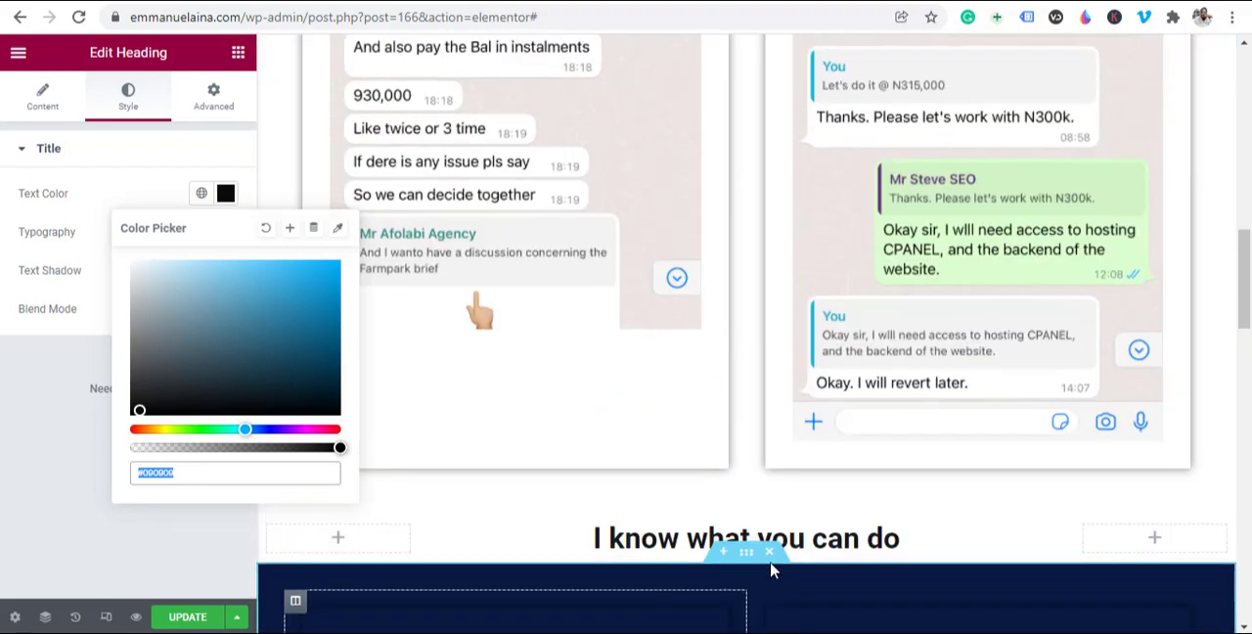
scroll(687, 491, "down", 15)
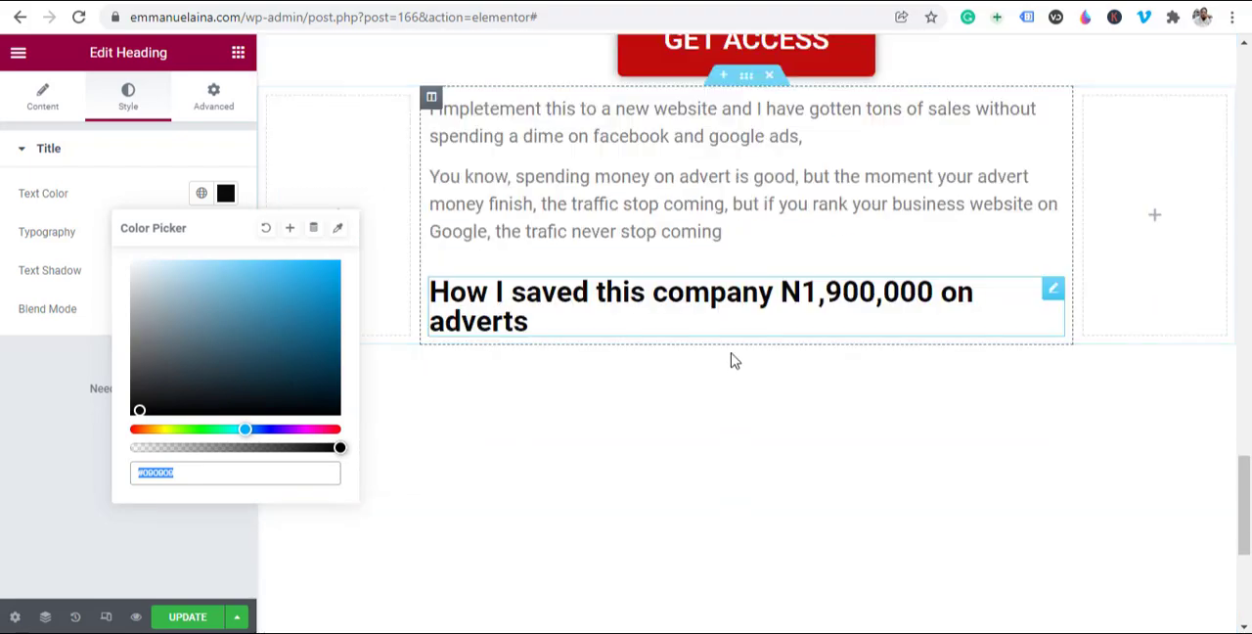
left_click(140, 385)
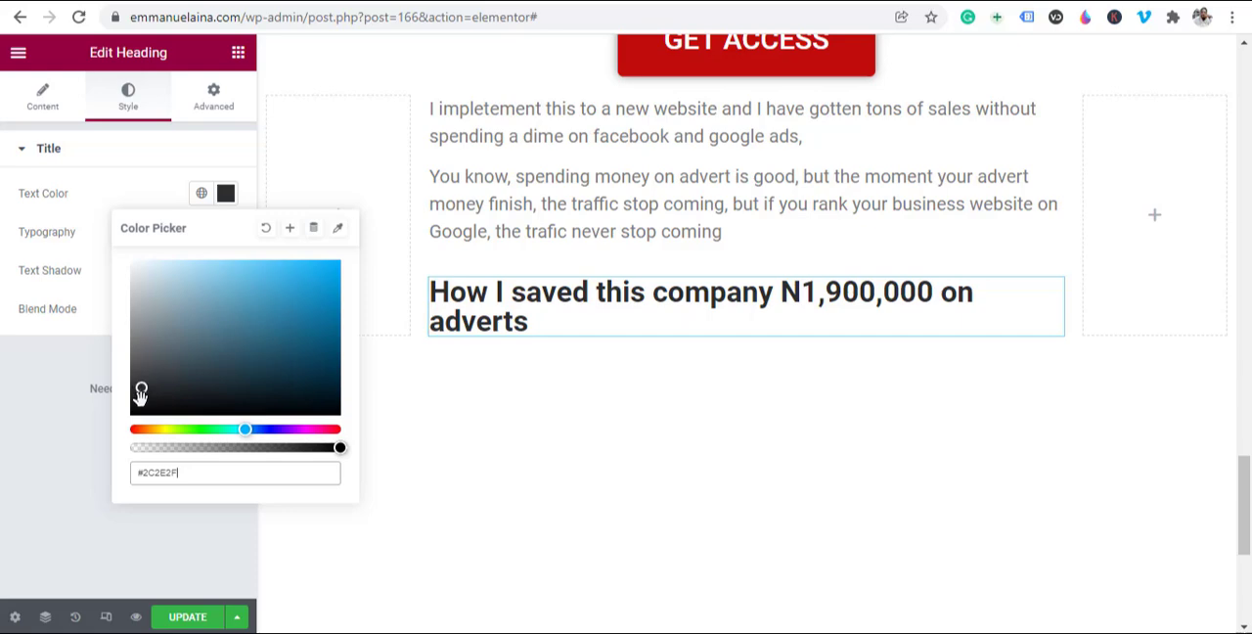
left_click(140, 402)
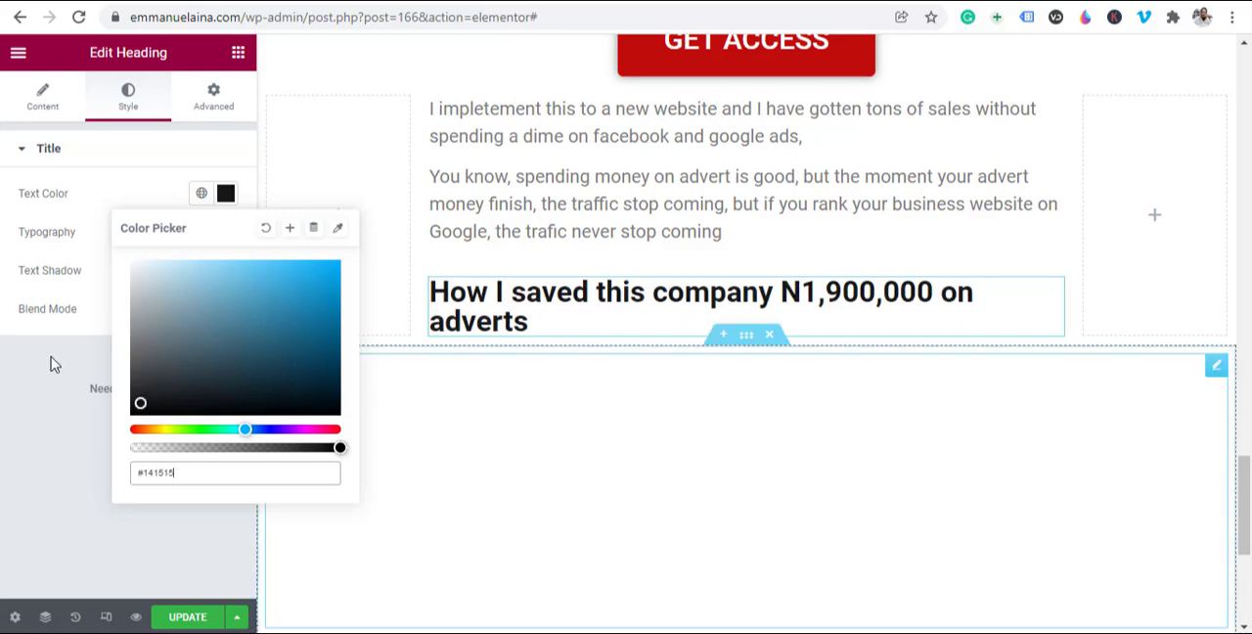
left_click(138, 387)
Step: Compare the new heading with the "I know what you can do" heading above, and centre-align the new one
scroll(502, 408, "up", 10)
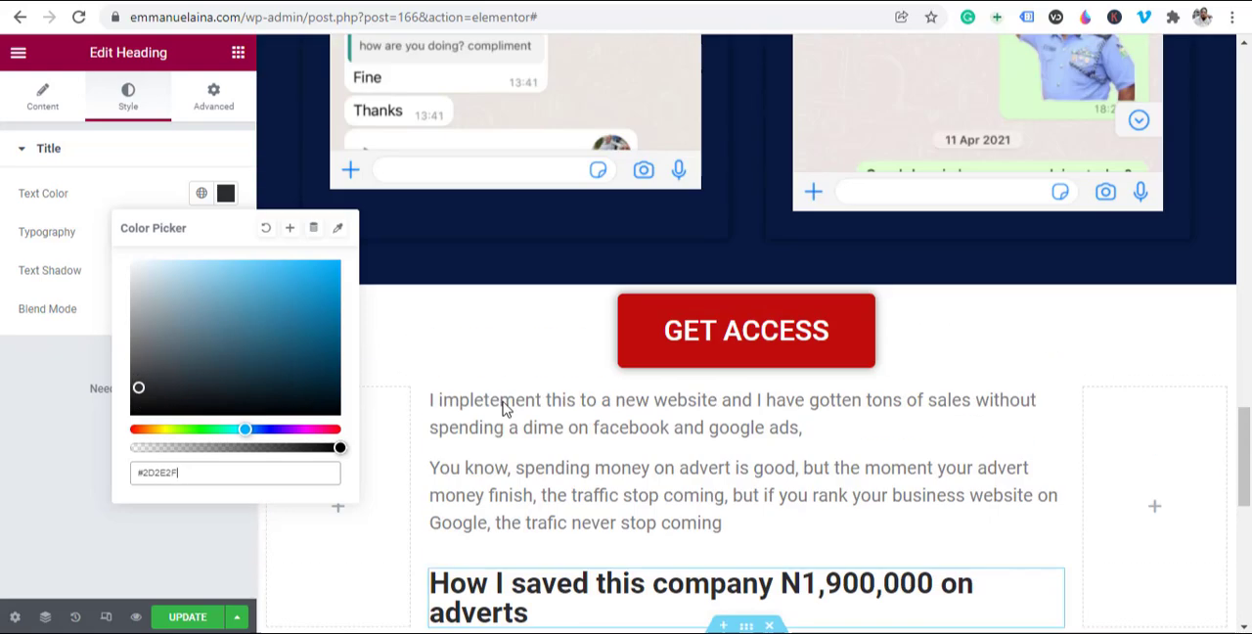
scroll(872, 171, "up", 6)
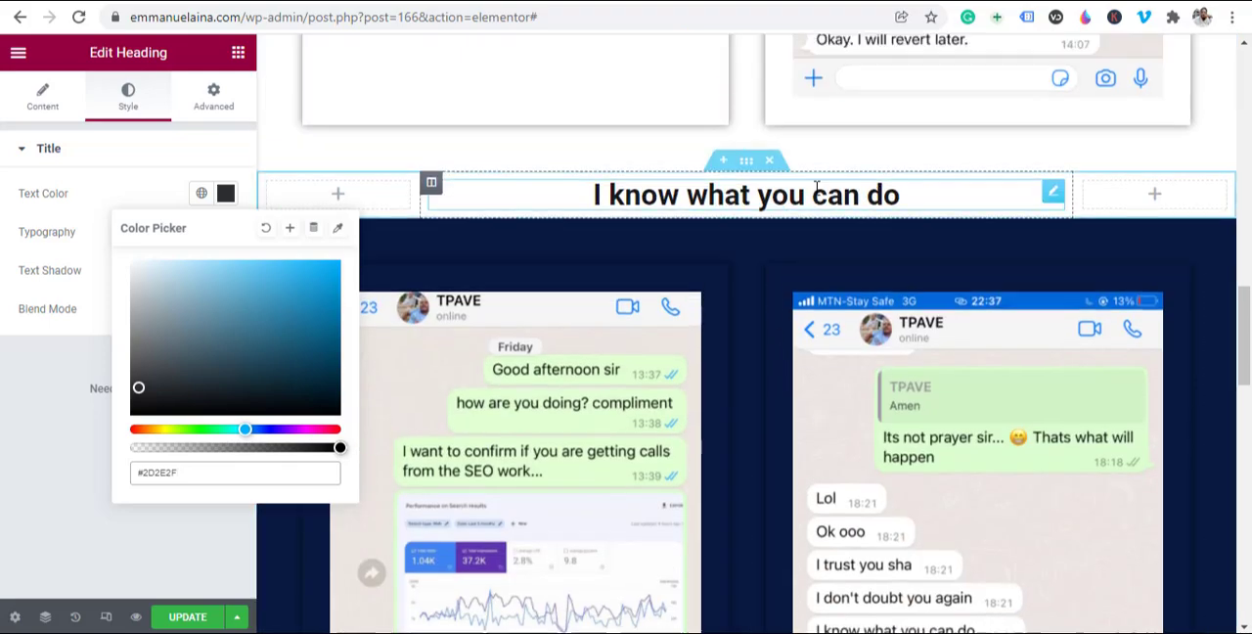
scroll(831, 238, "down", 5)
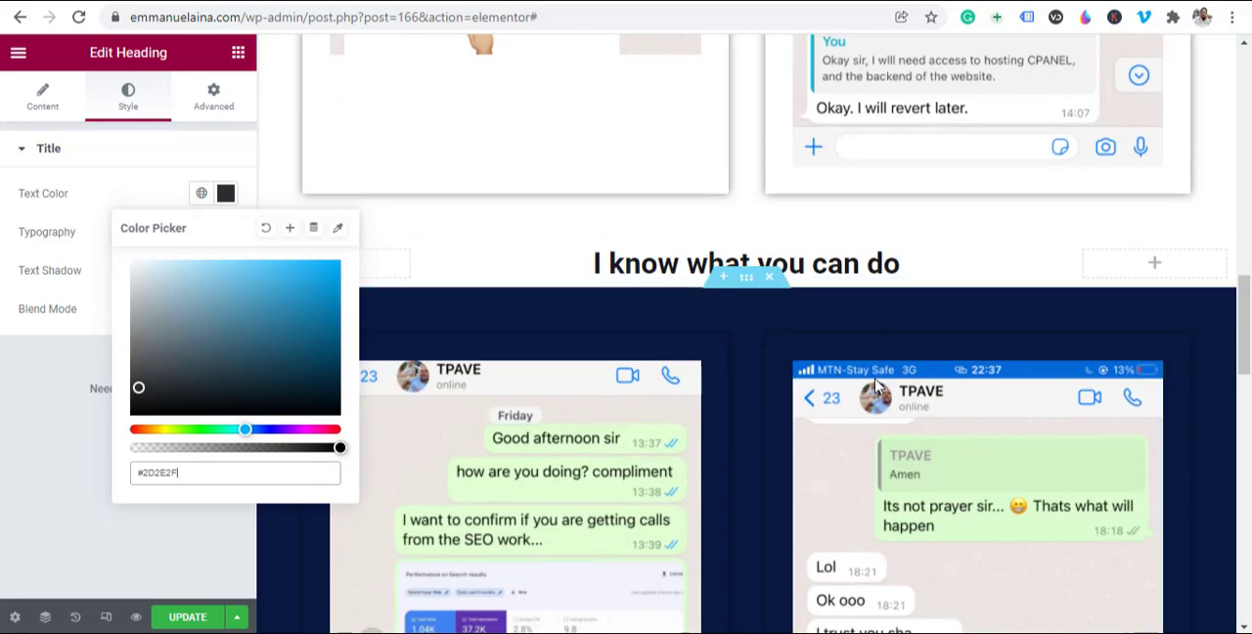
scroll(729, 493, "down", 10)
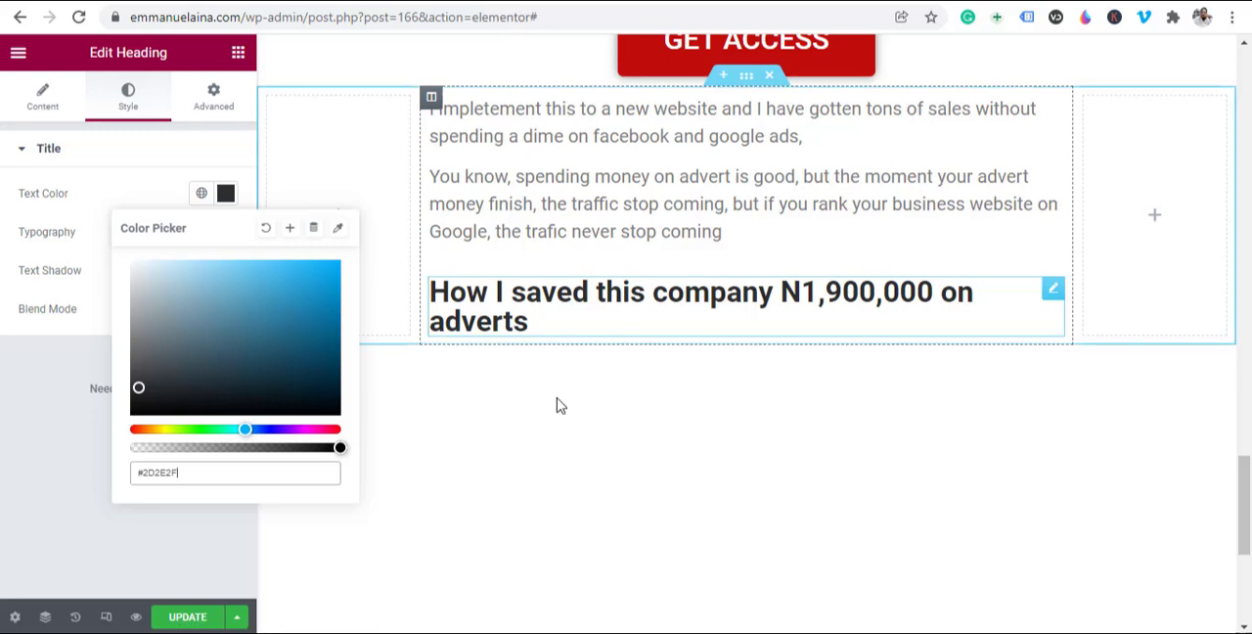
left_click(33, 434)
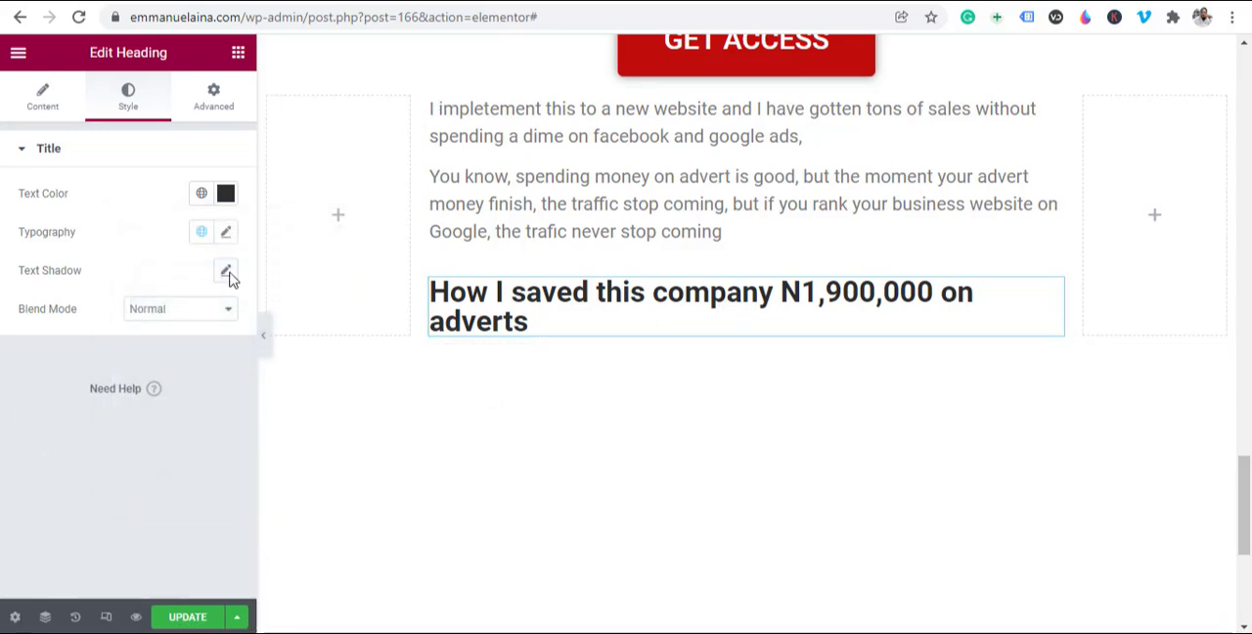
left_click(42, 101)
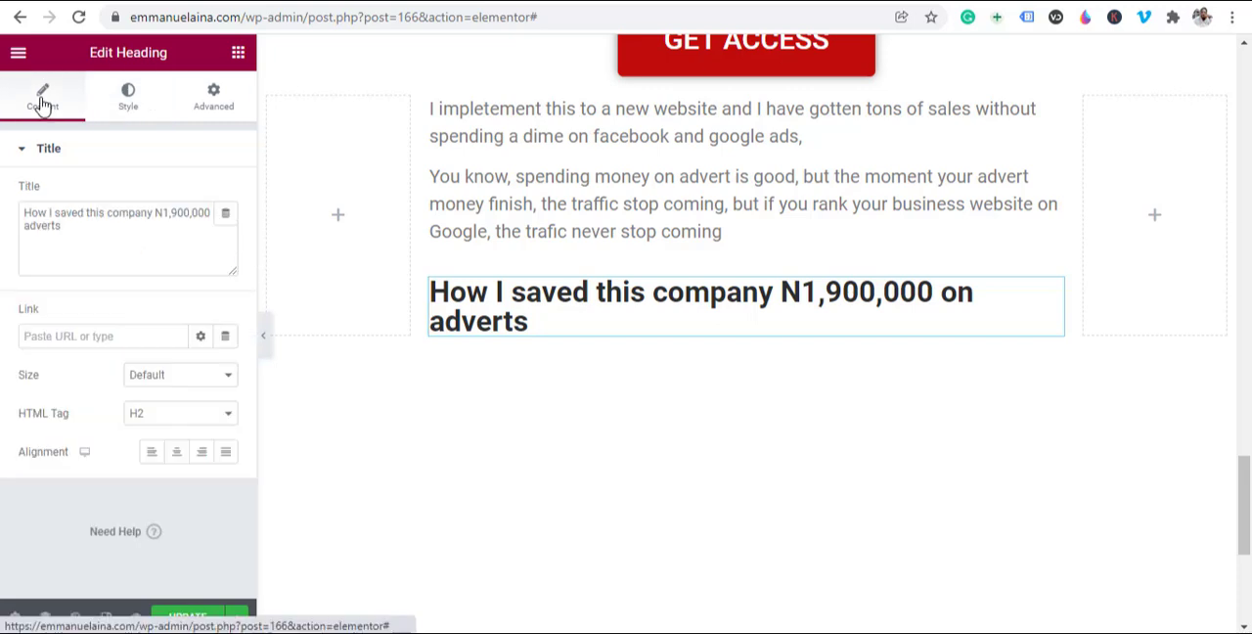
left_click(177, 455)
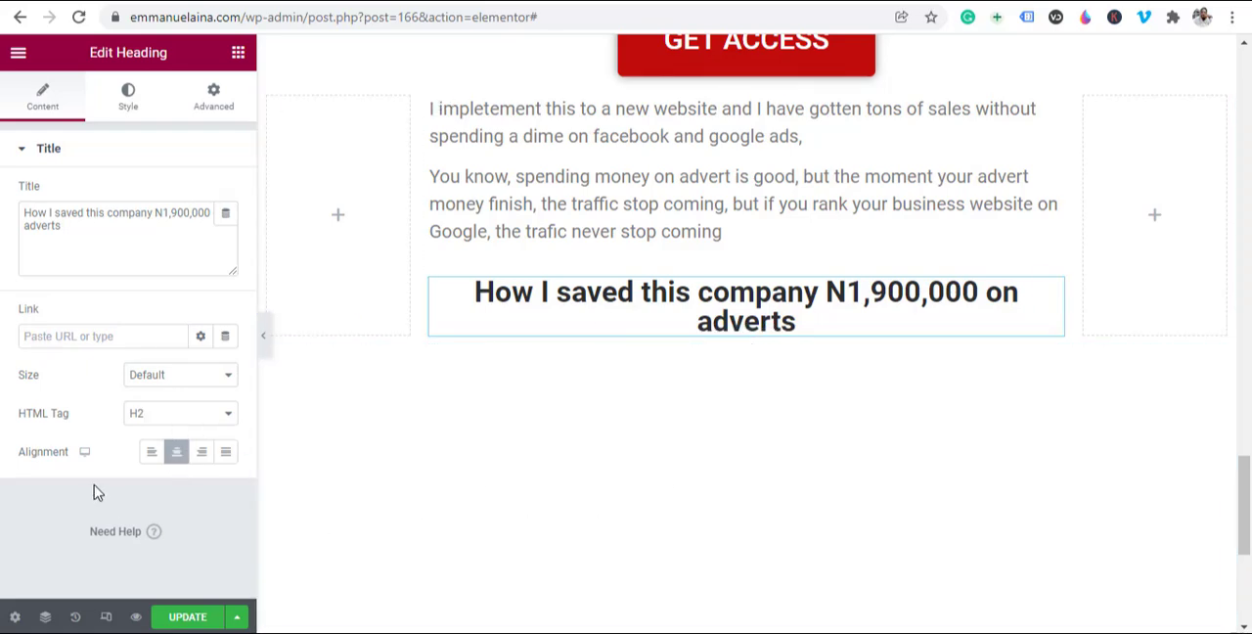
Step: Try a text shadow on the heading in yellow and dark shades at 0.78 opacity, and reset the shadow
left_click(127, 98)
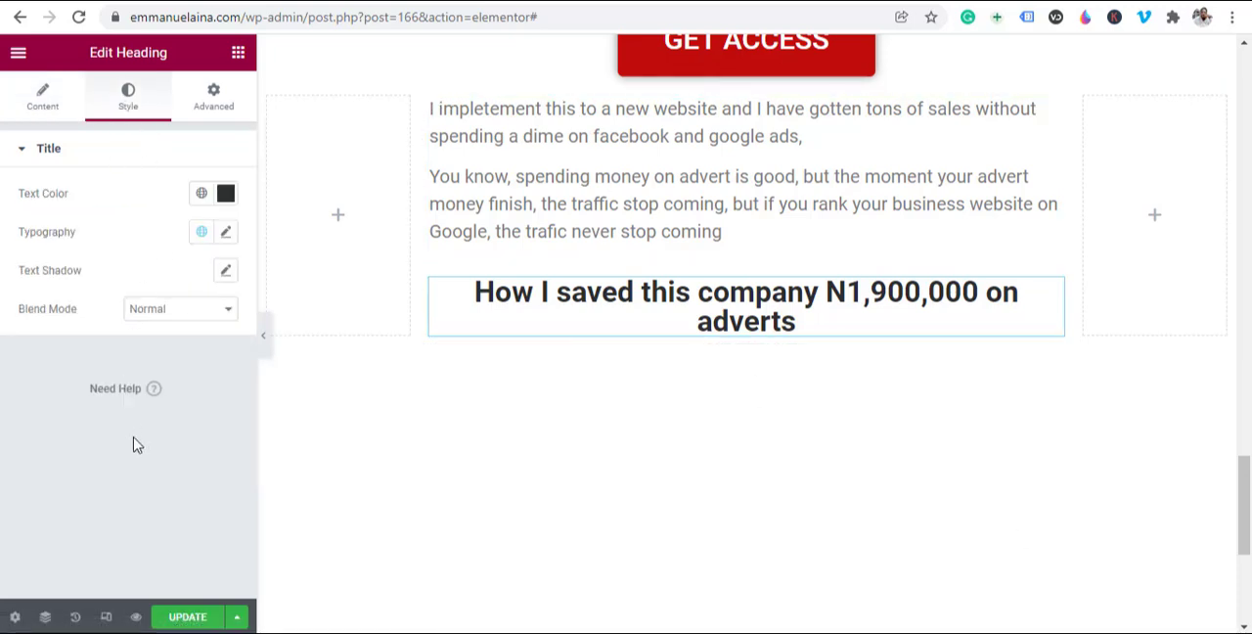
left_click(226, 274)
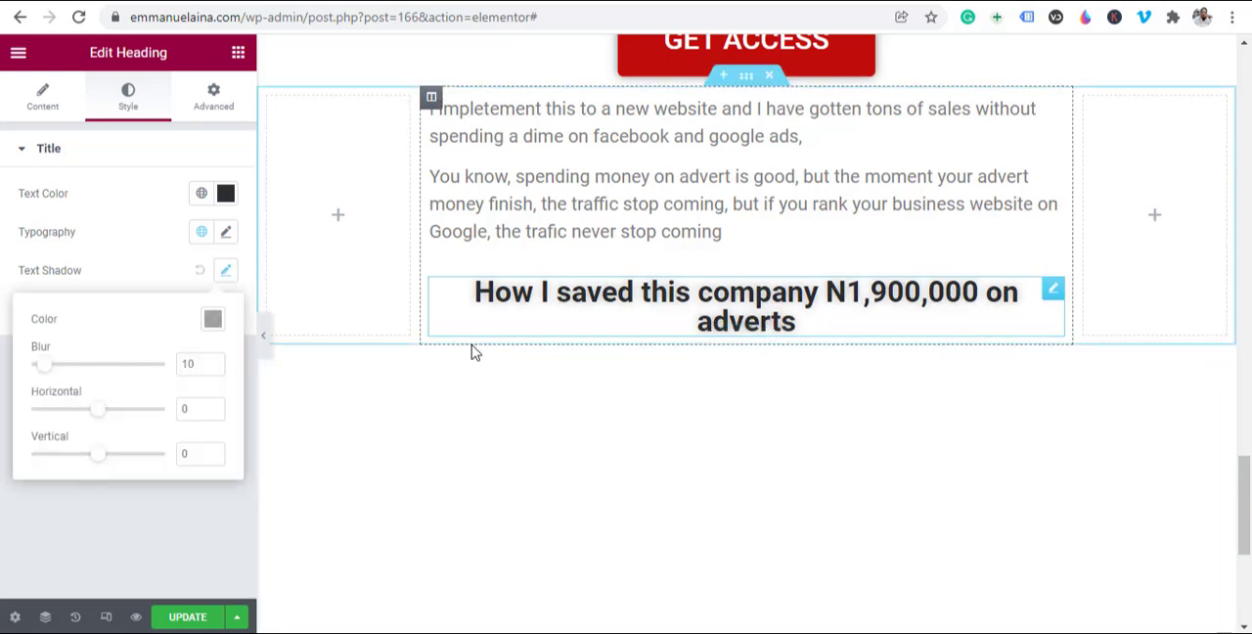
left_click(213, 323)
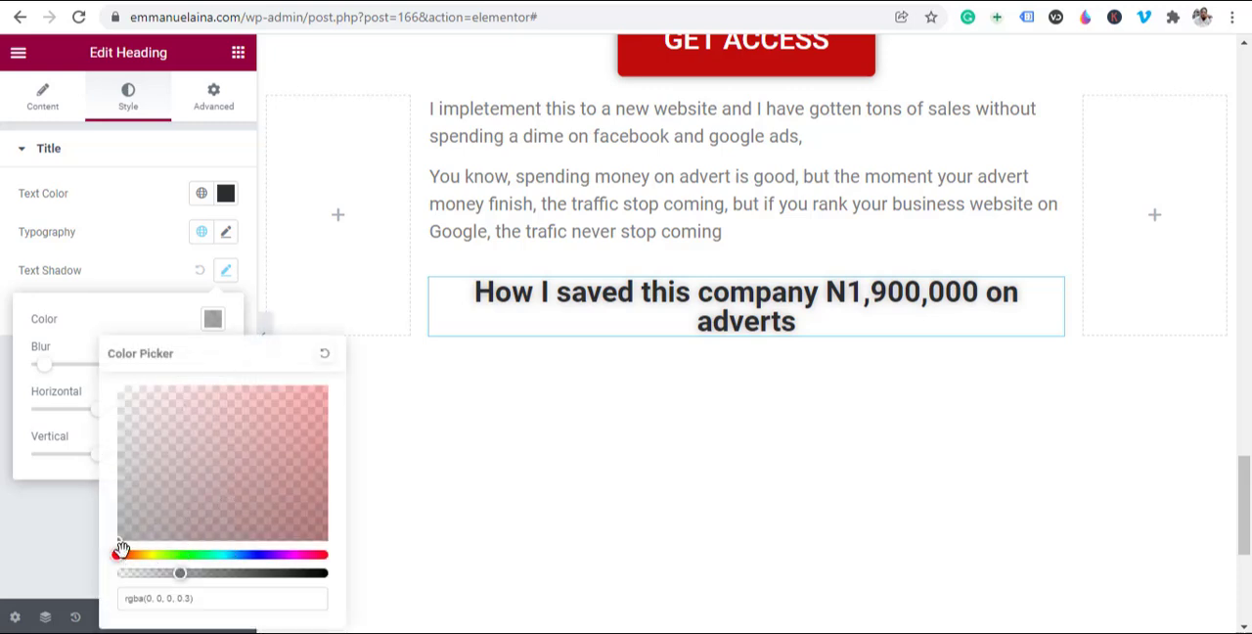
left_click_drag(119, 552, 147, 555)
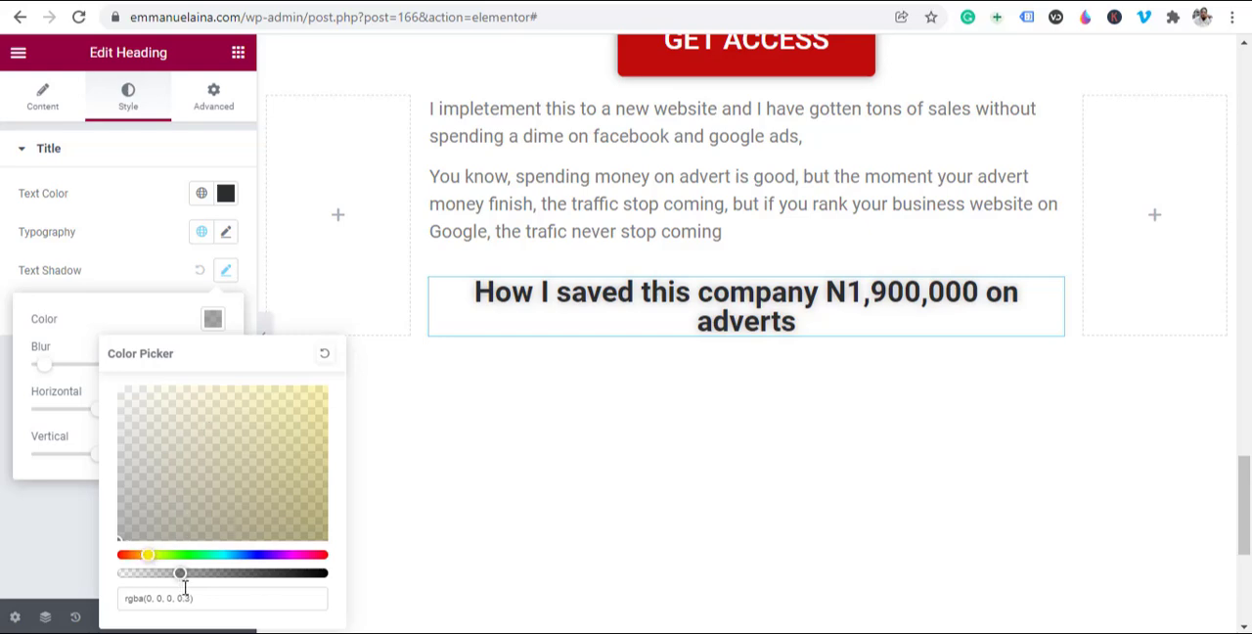
left_click_drag(182, 573, 280, 587)
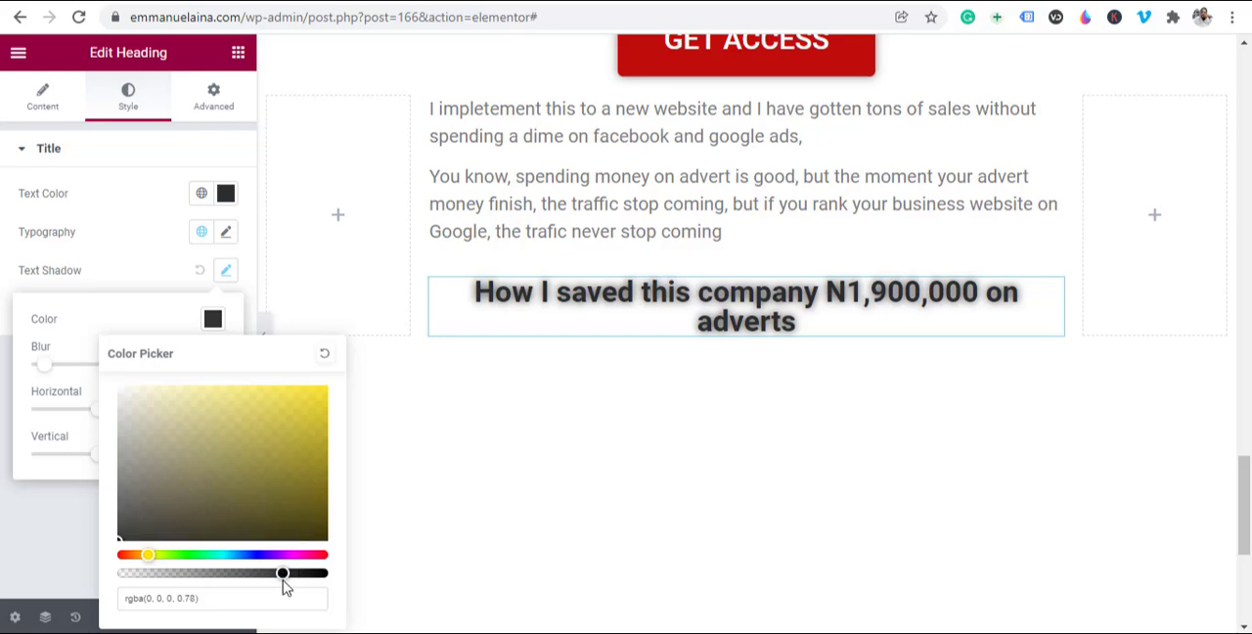
left_click(319, 403)
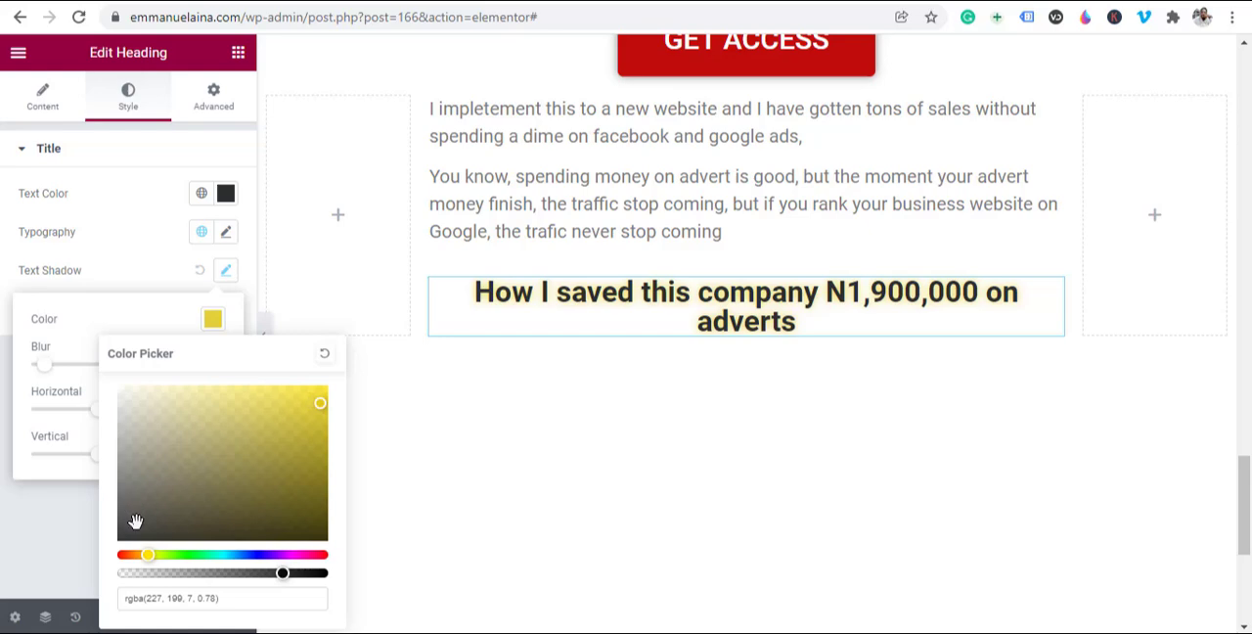
left_click_drag(314, 420, 199, 495)
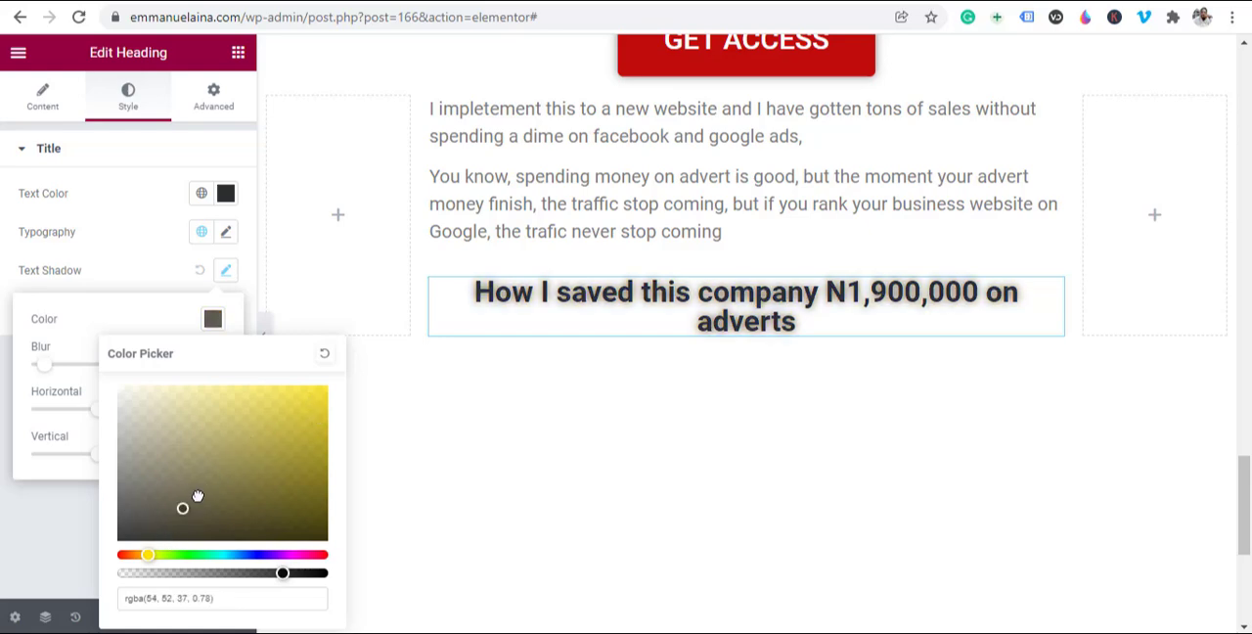
left_click(167, 522)
left_click(103, 299)
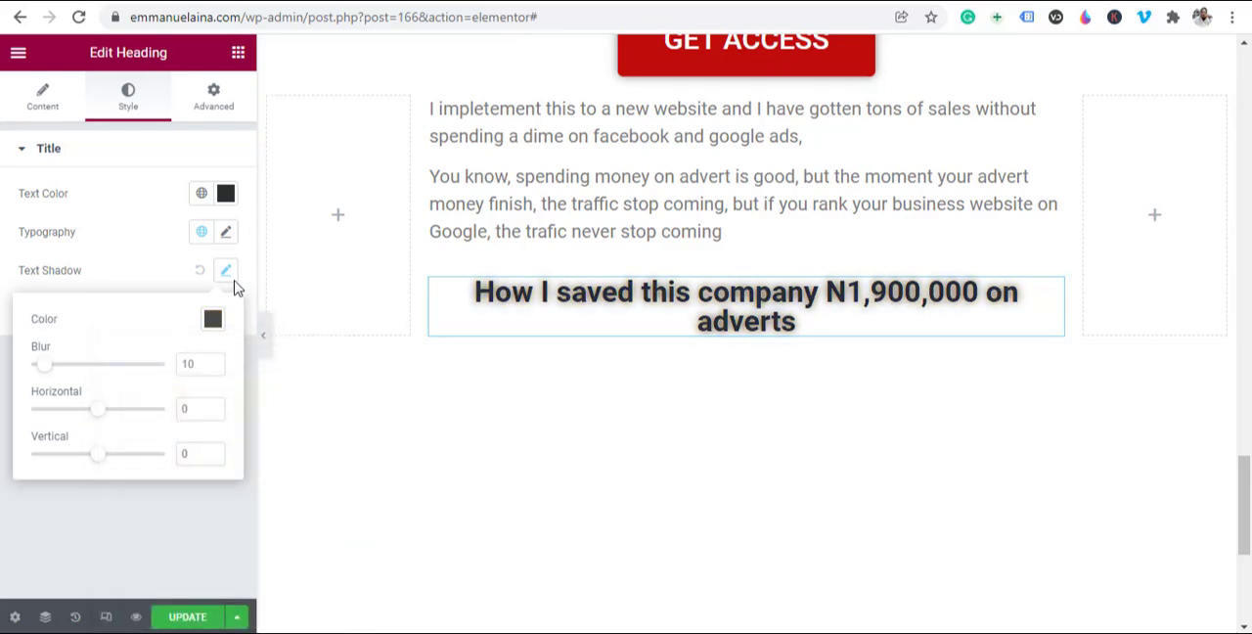
left_click(201, 273)
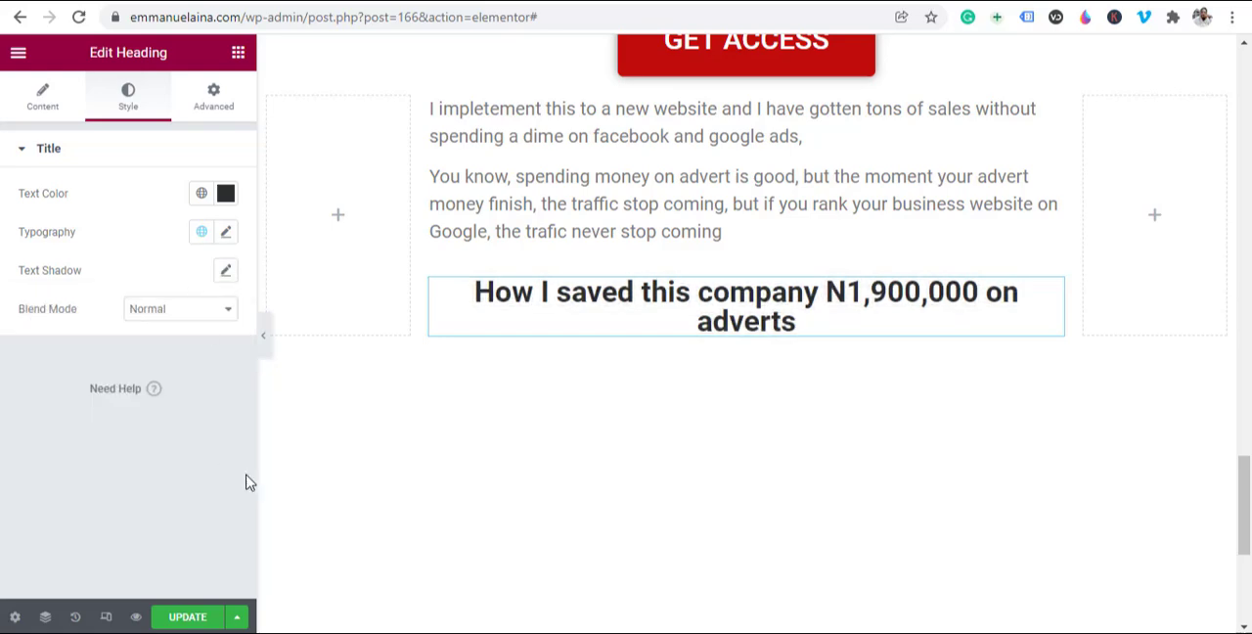
Step: Try the Risque font on the "How I saved this company" heading, and set its font family to Roboto Mono
scroll(728, 383, "up", 10)
scroll(733, 389, "down", 10)
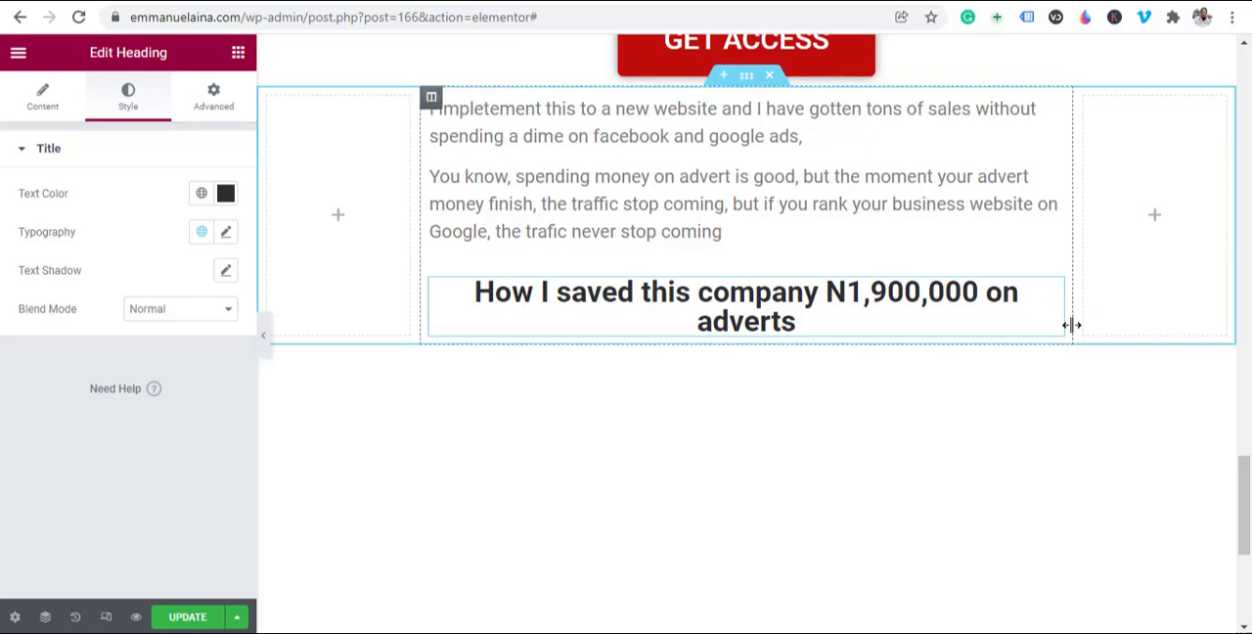
left_click(226, 231)
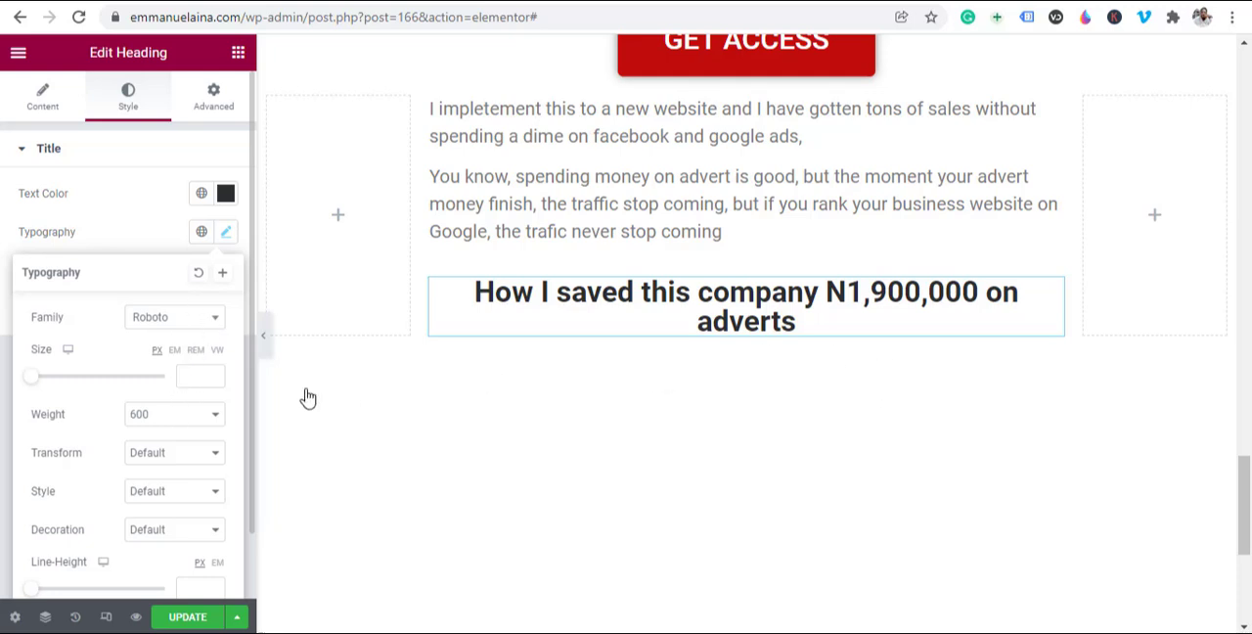
left_click(184, 317)
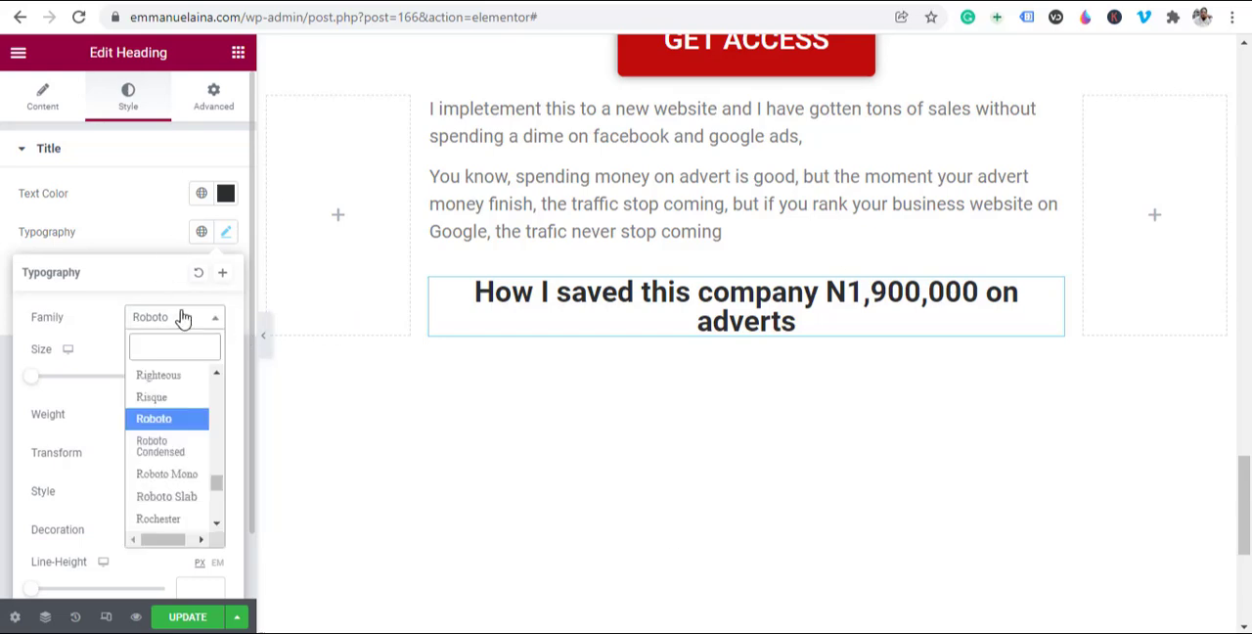
left_click(156, 418)
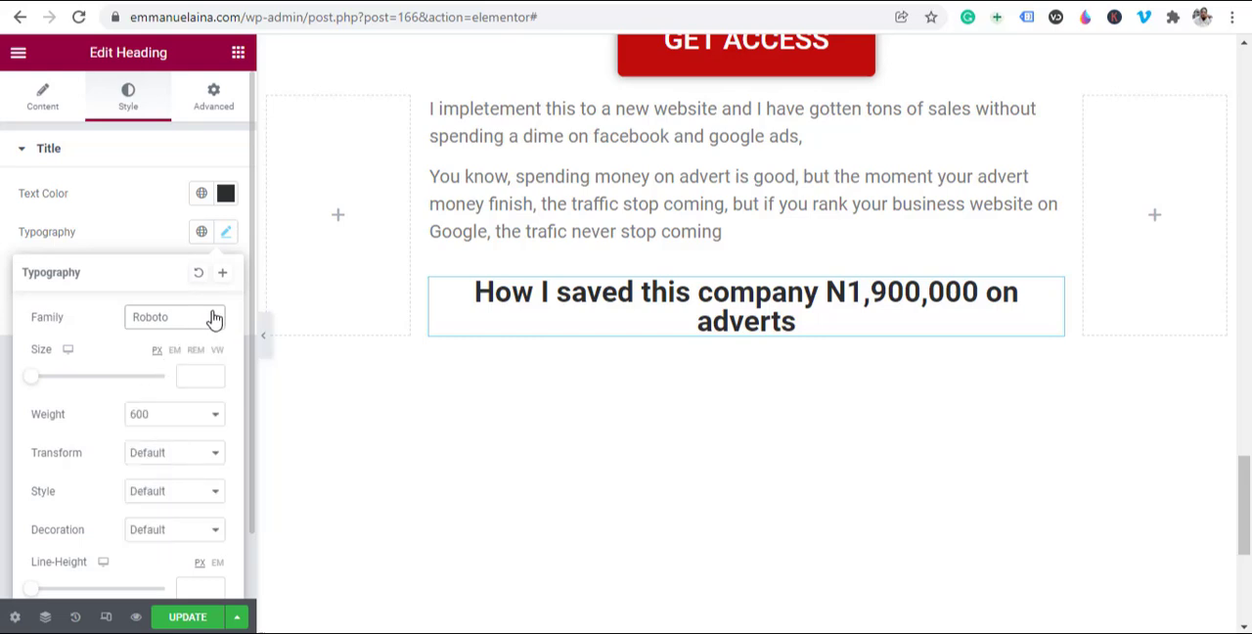
left_click(147, 325)
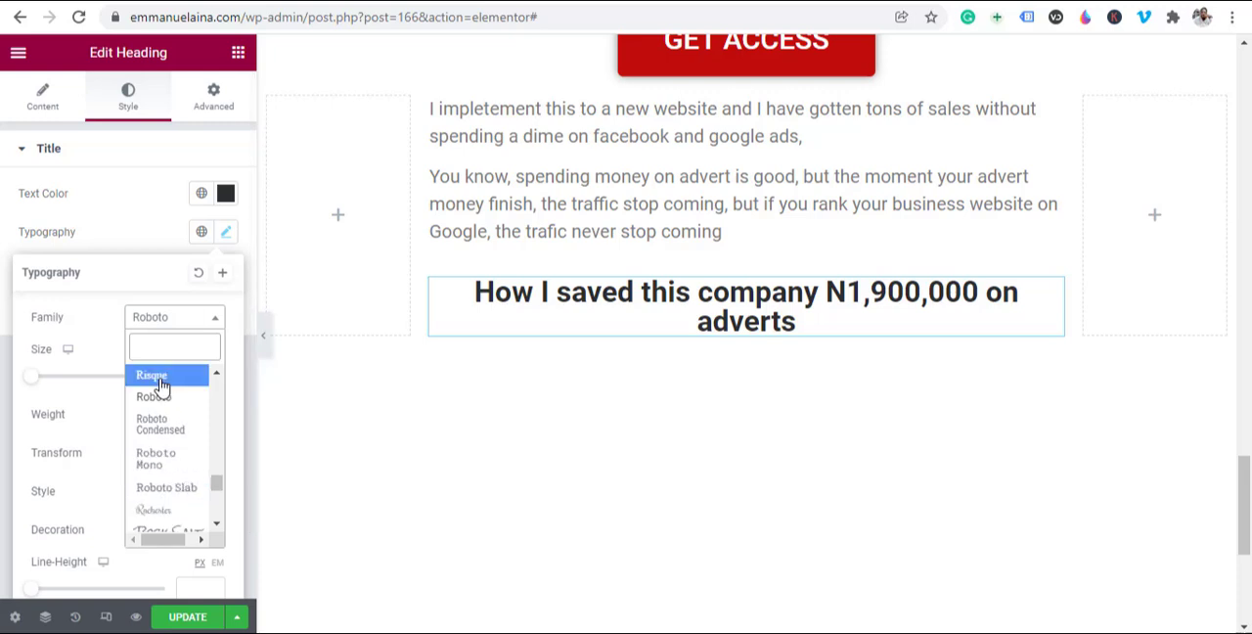
left_click(151, 375)
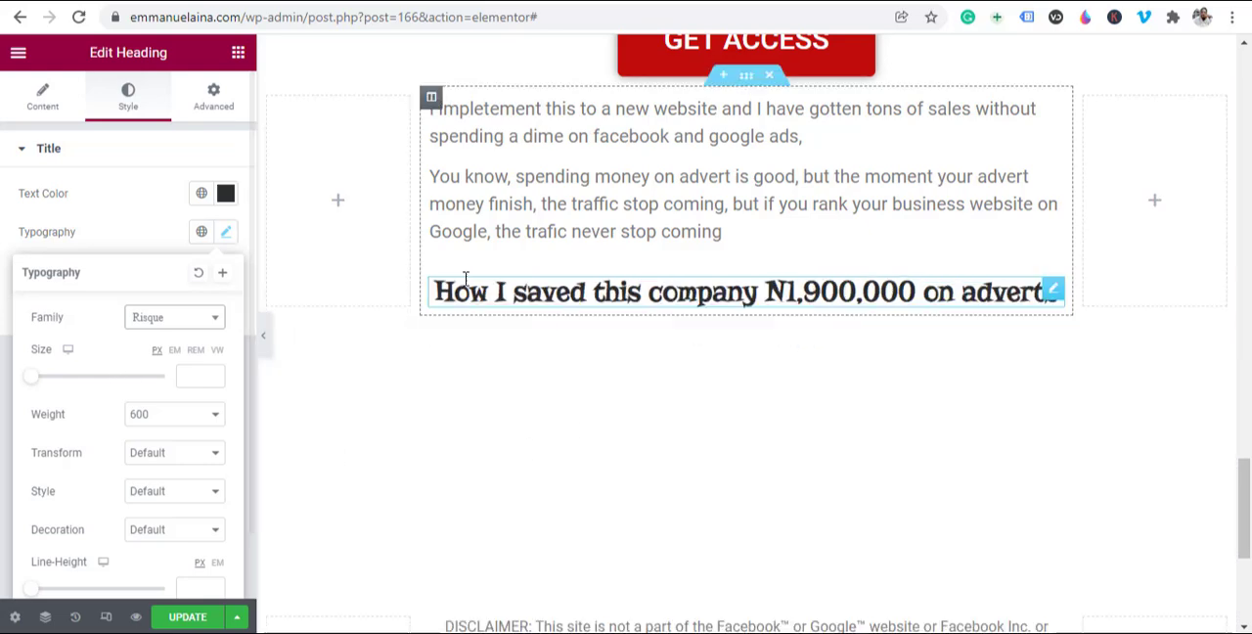
left_click(191, 327)
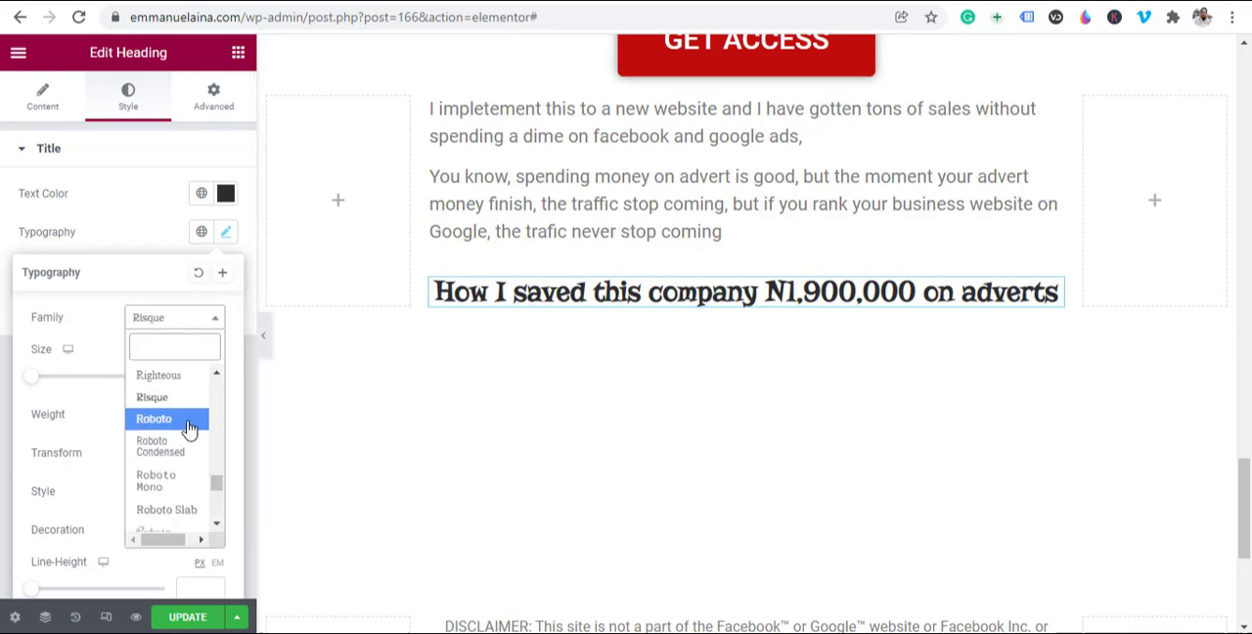
left_click(161, 480)
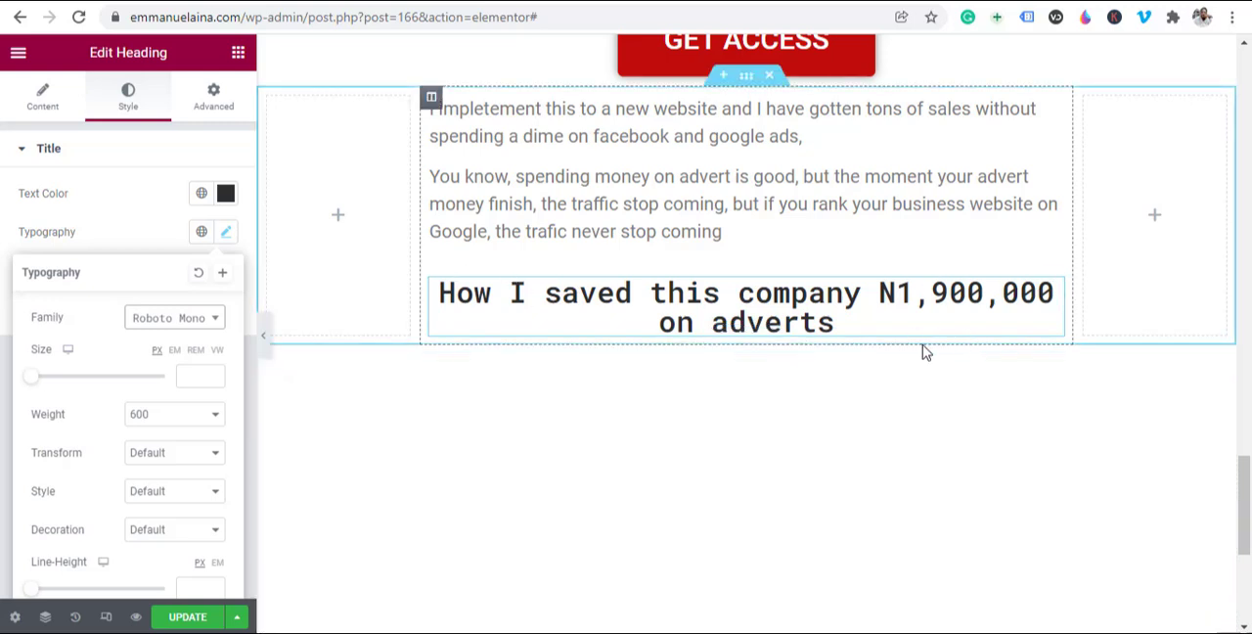
Step: Try the Italic, Oblique and Normal font styles on the heading, and restore the Default style
scroll(78, 483, "down", 1)
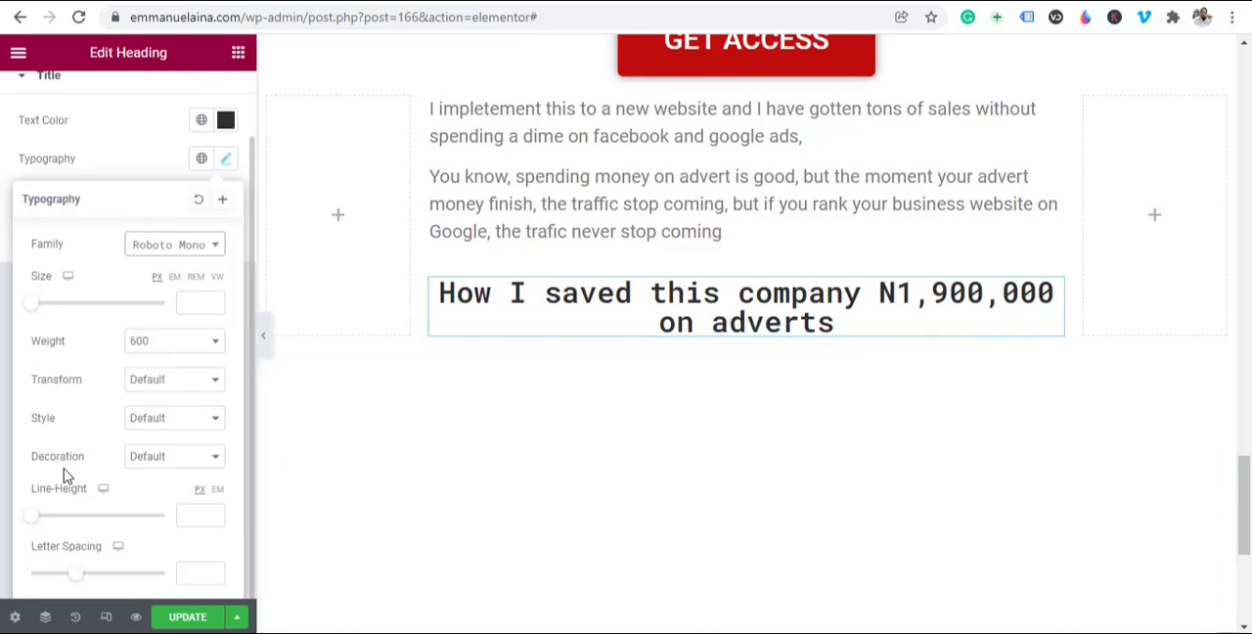
left_click(176, 420)
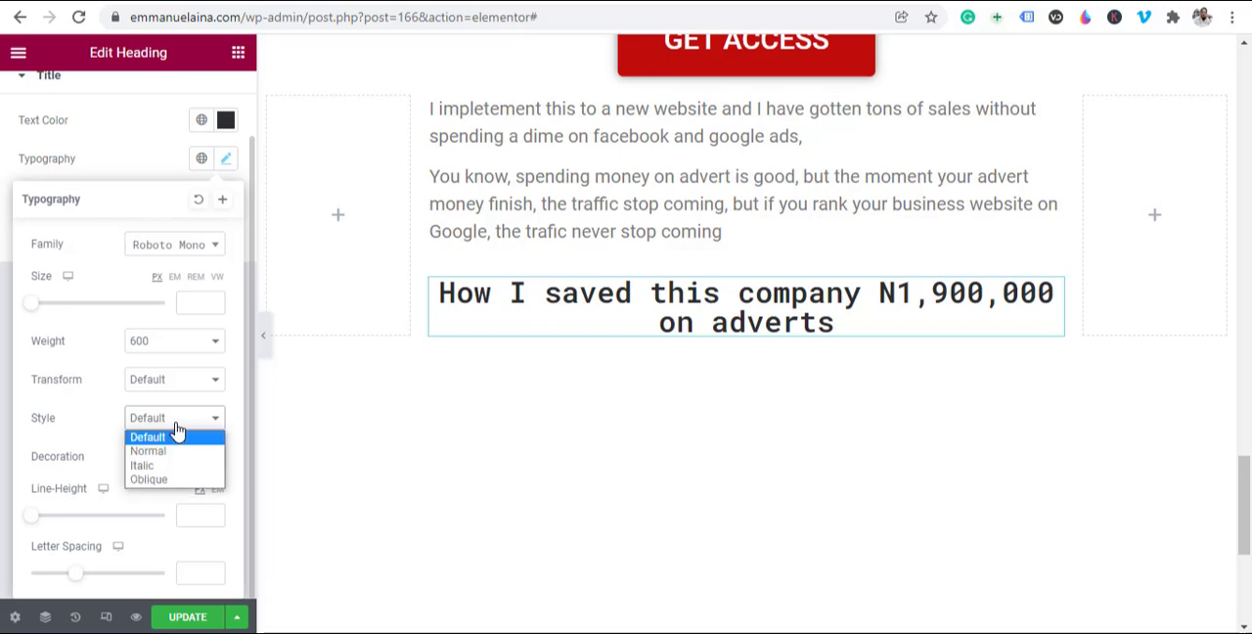
left_click(168, 467)
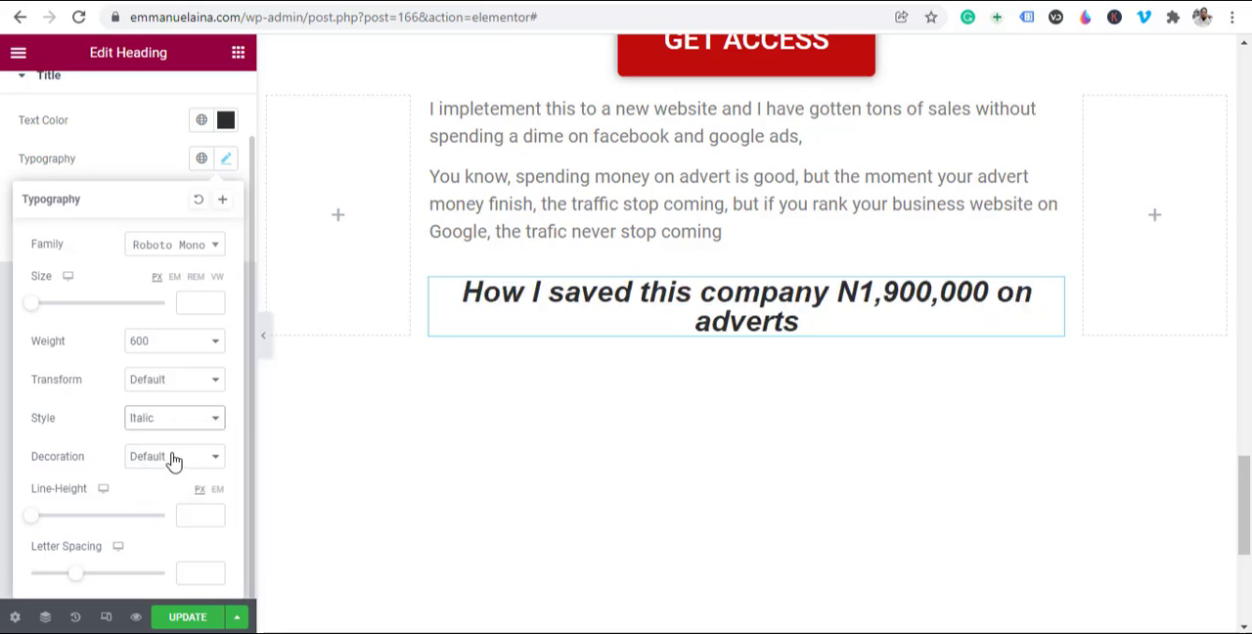
left_click(174, 428)
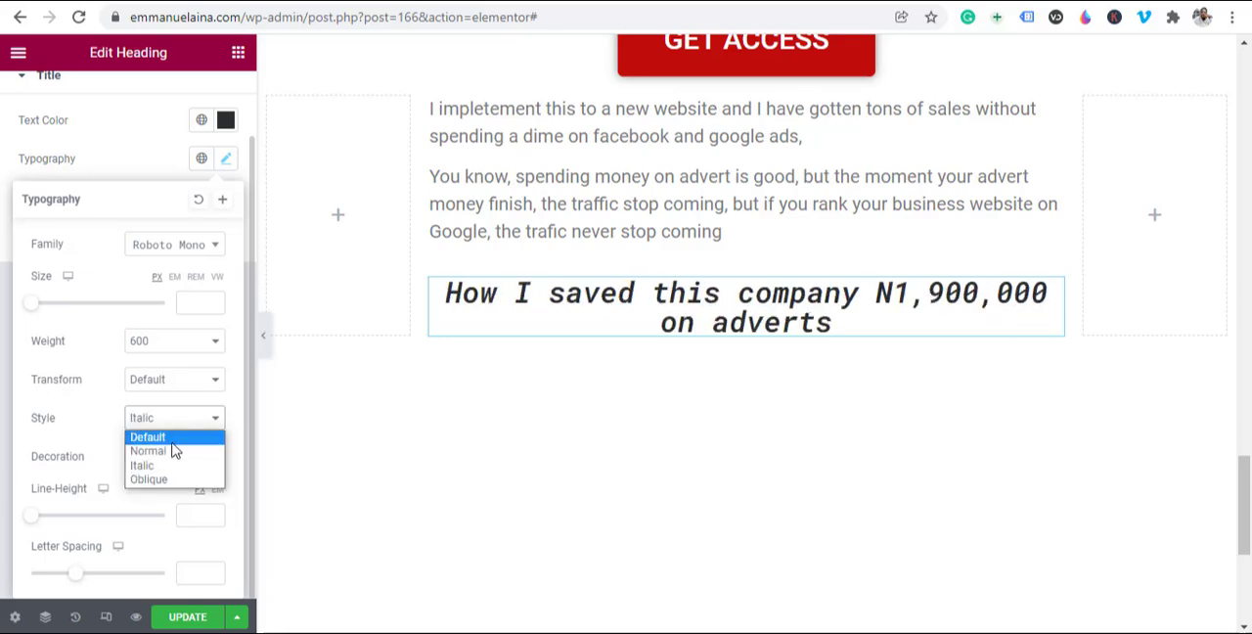
left_click(163, 482)
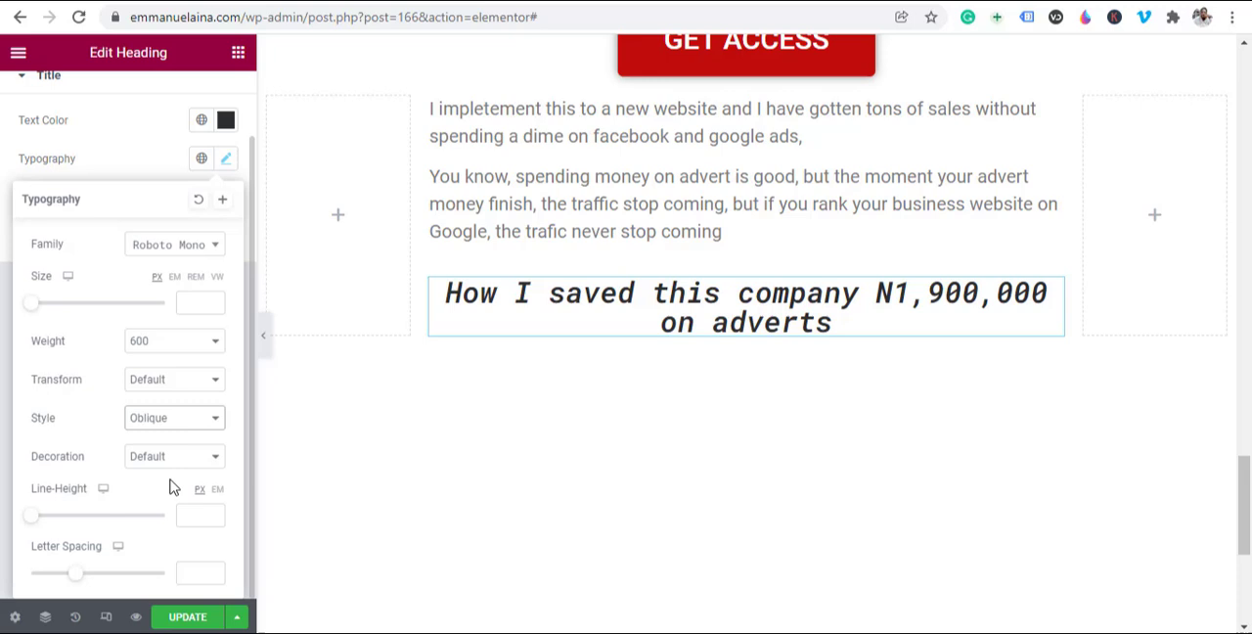
left_click(179, 427)
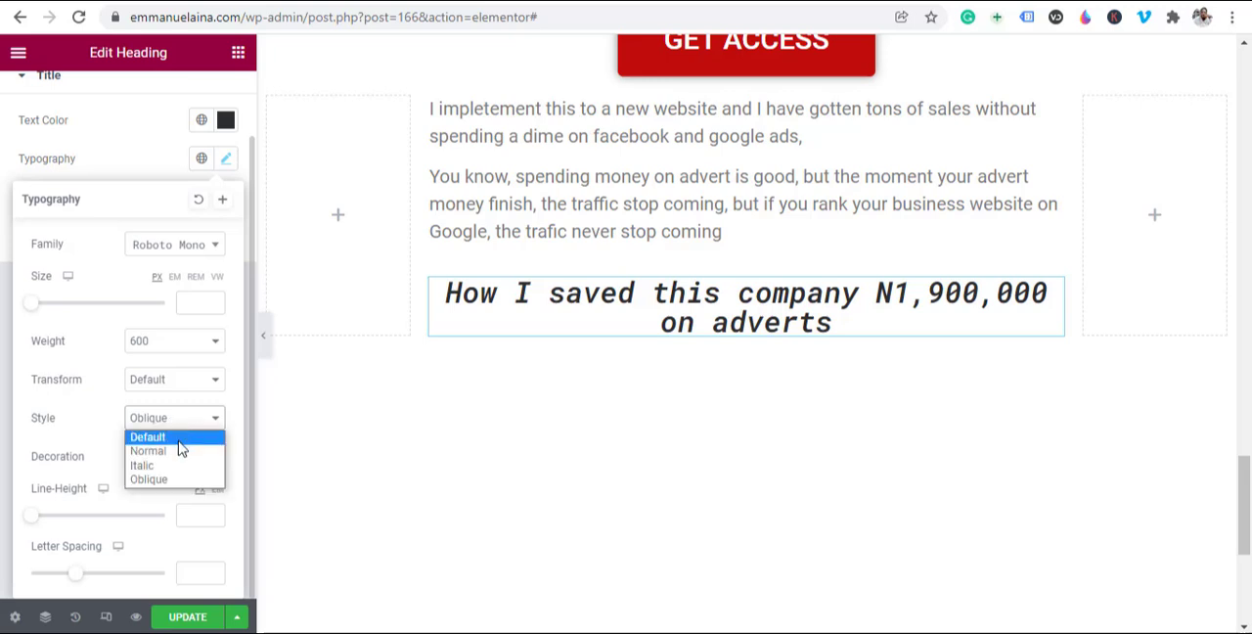
left_click(176, 451)
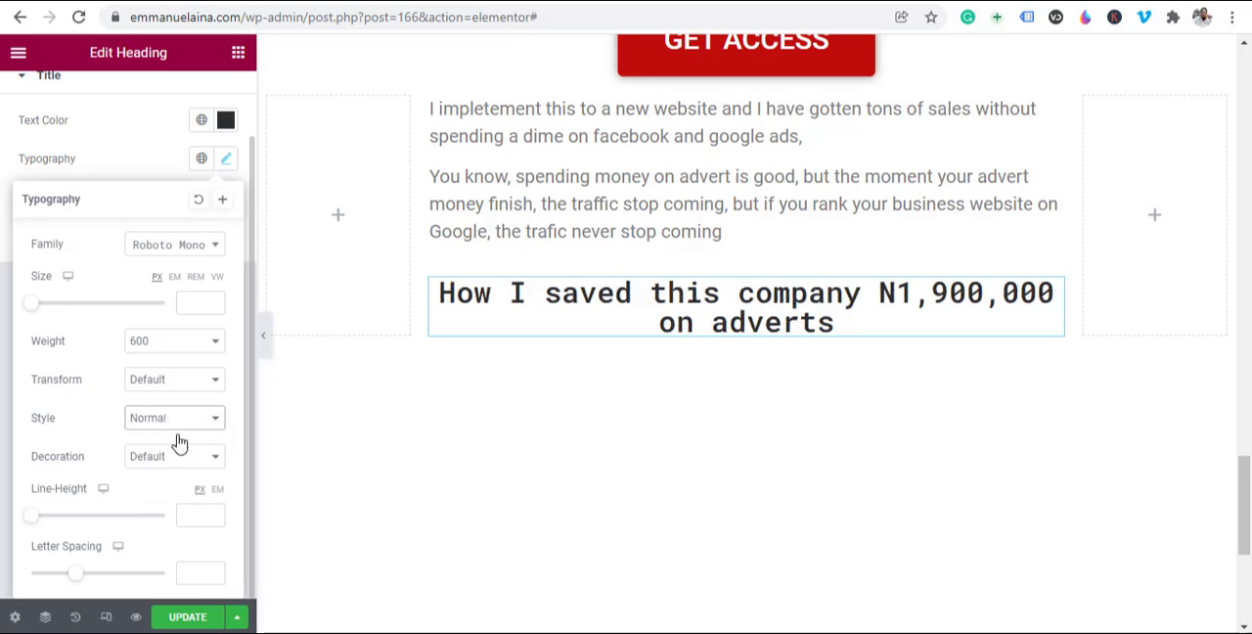
left_click(178, 423)
left_click(181, 440)
Step: Try the Capitalize text transform on the heading, and return the transform to Default
left_click(200, 387)
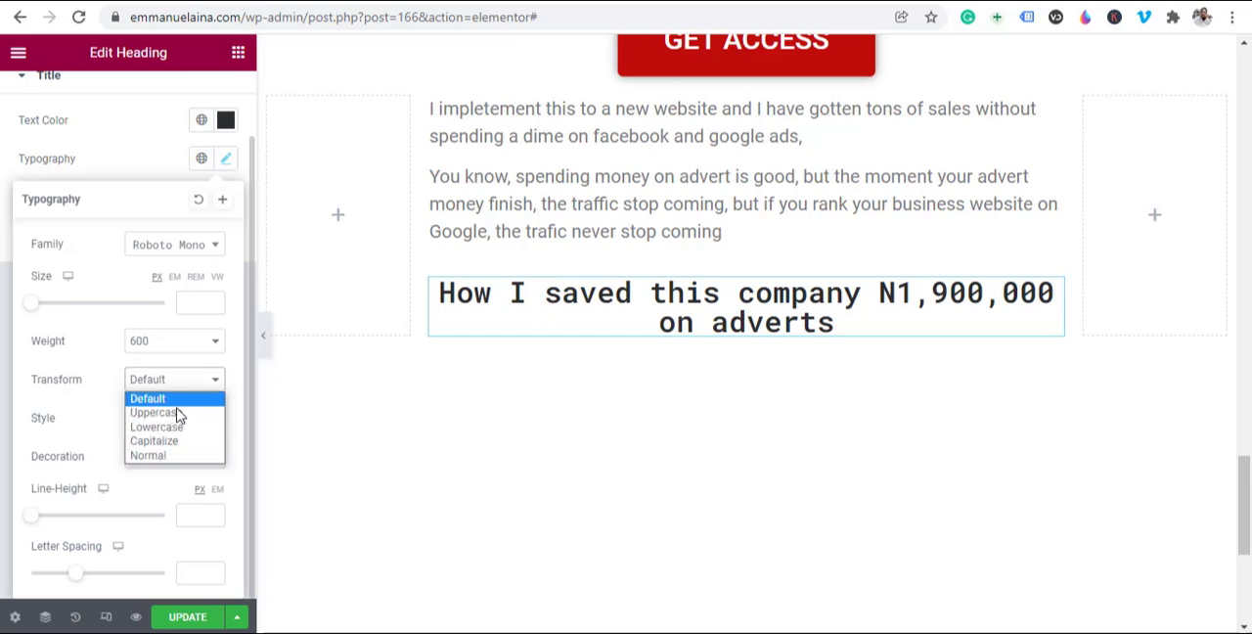
left_click(165, 442)
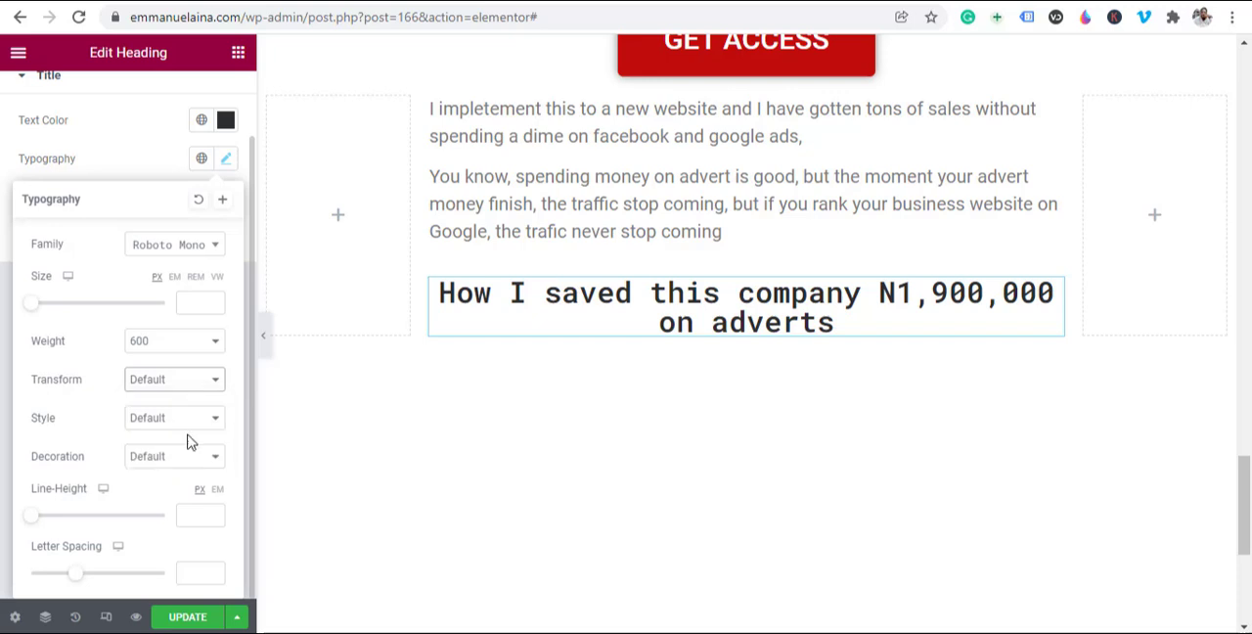
left_click(192, 383)
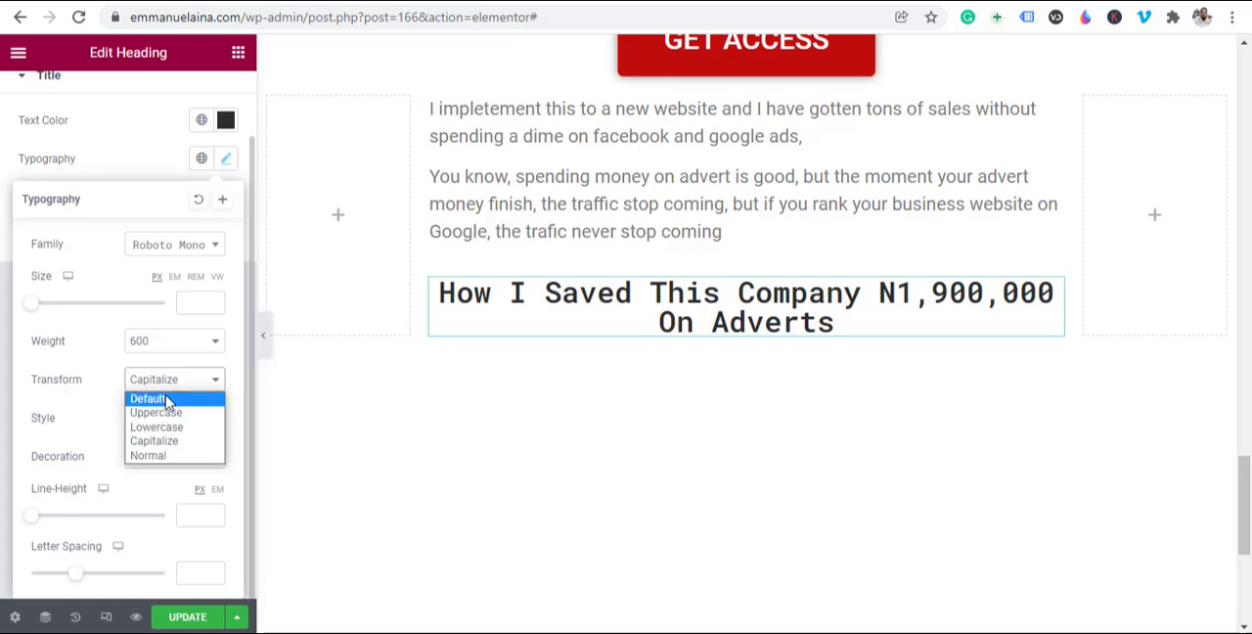
left_click(170, 402)
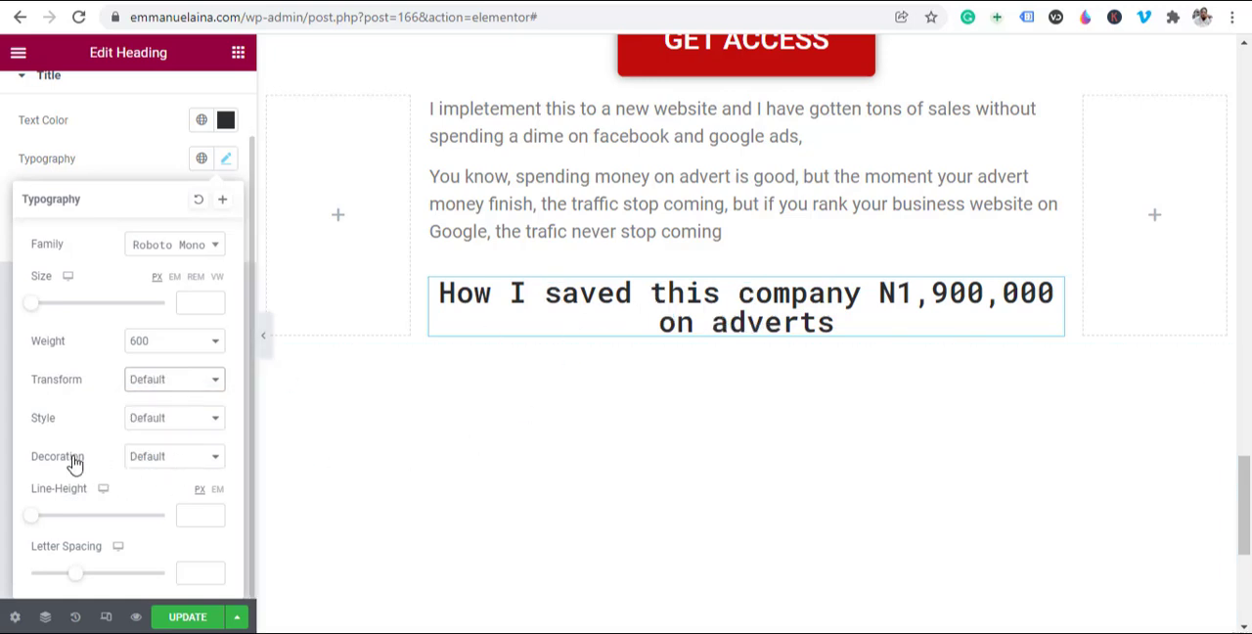
Step: Try the Underline and Line Through decorations on the heading, and set its decoration to None
left_click(185, 457)
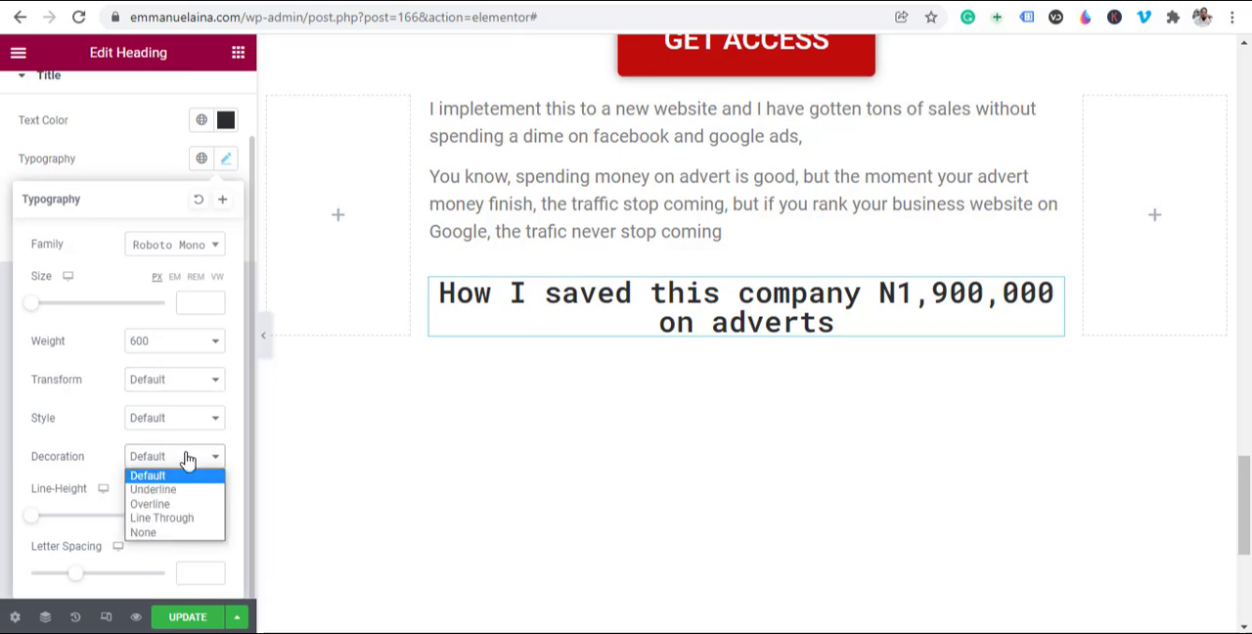
left_click(148, 490)
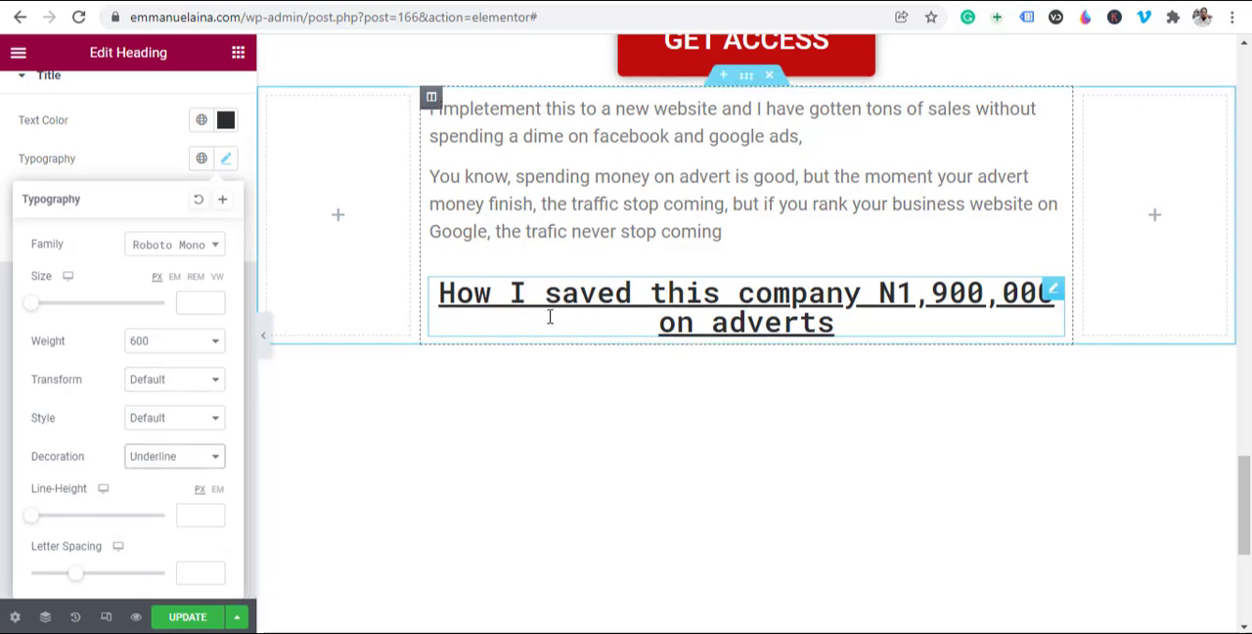
left_click(196, 468)
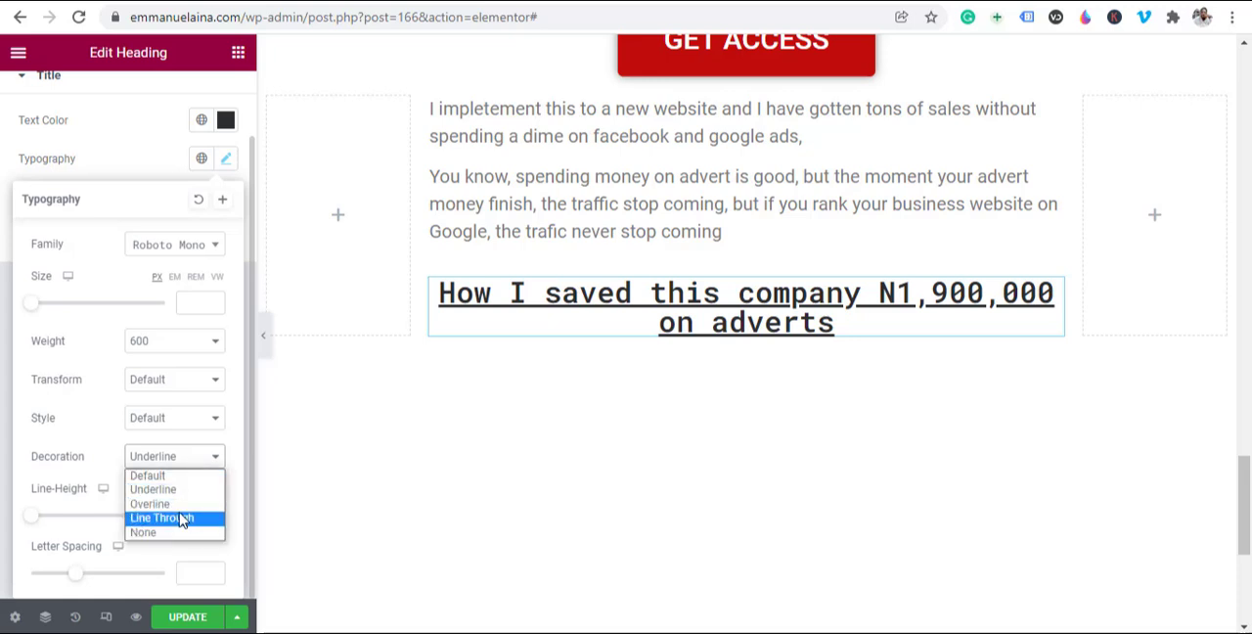
left_click(181, 520)
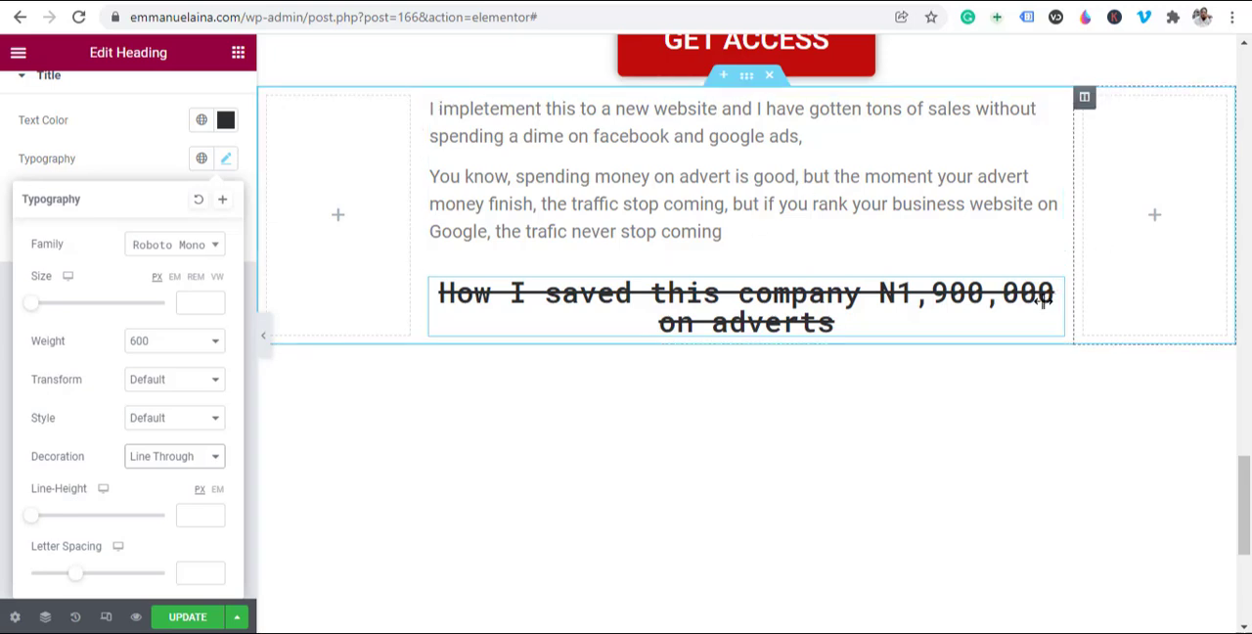
left_click(186, 466)
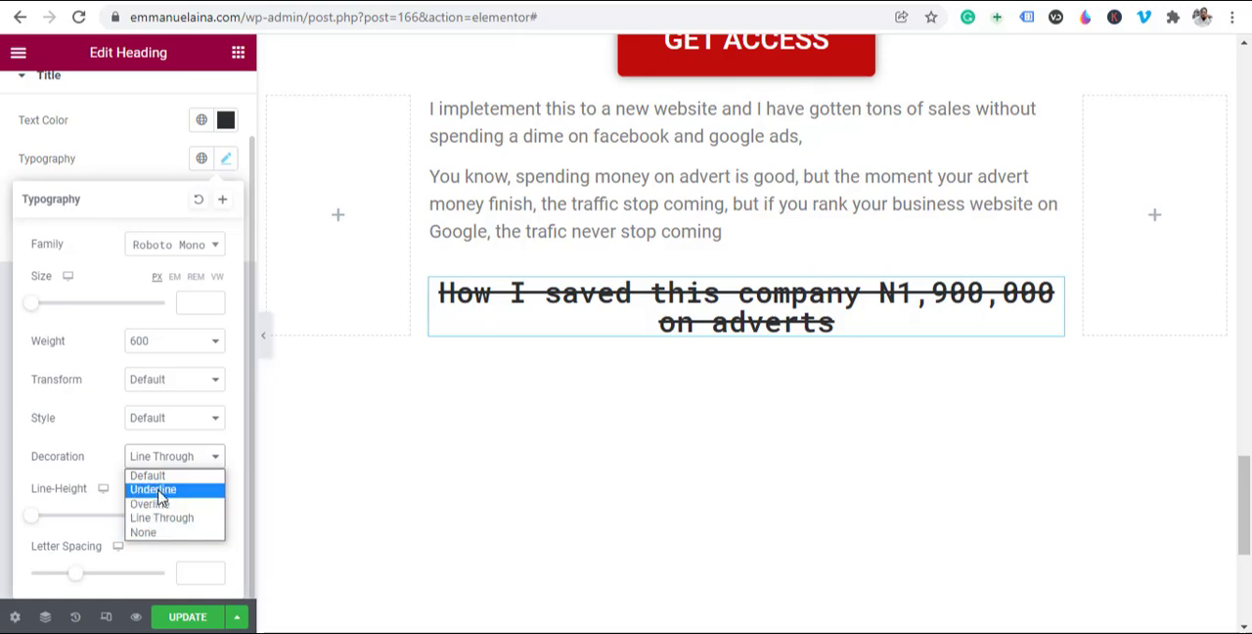
left_click(160, 533)
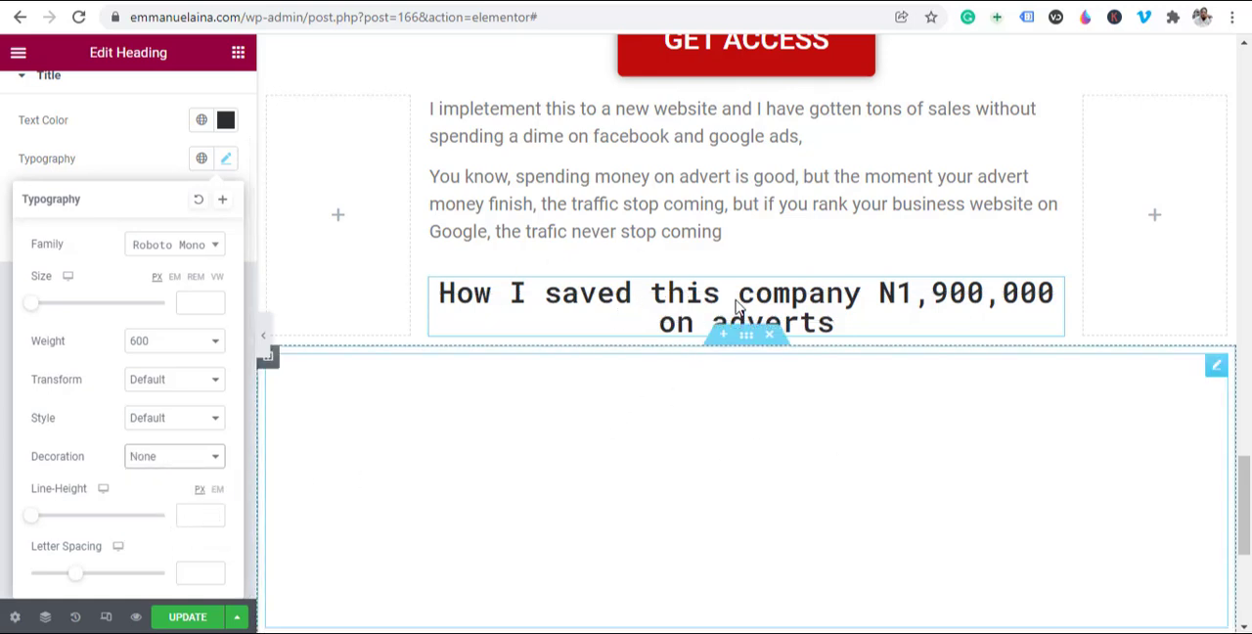
Step: Add a three-column section with a wide middle column beneath the heading, and place an Image widget in that middle column
left_click(899, 301)
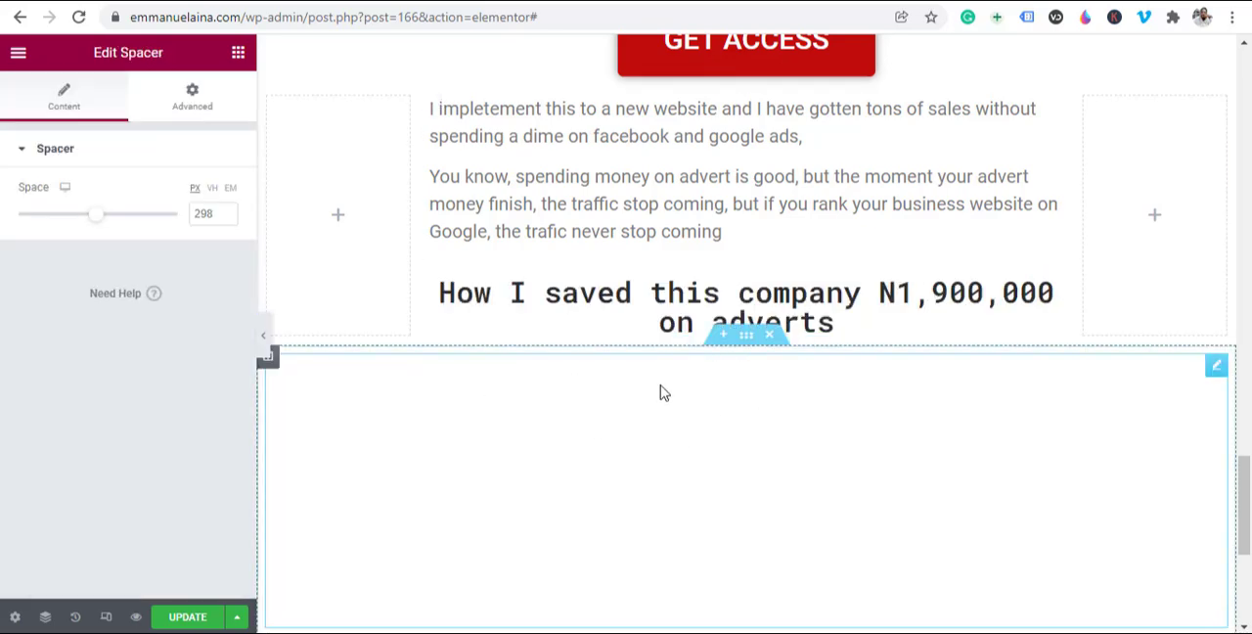
left_click(720, 336)
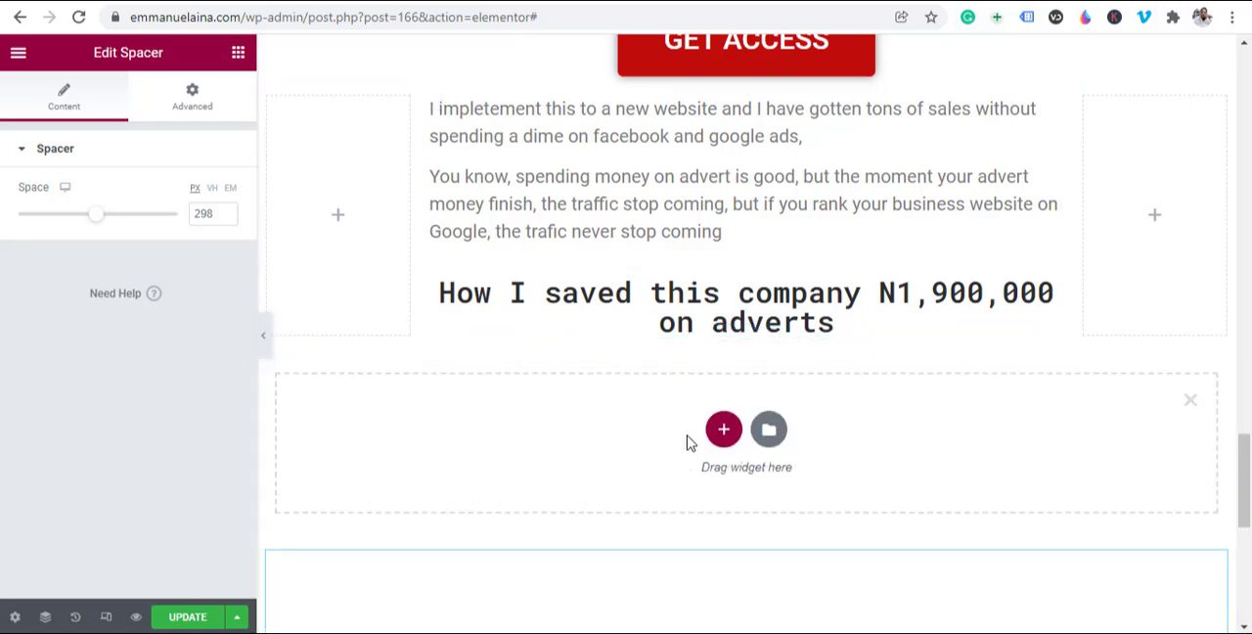
left_click(722, 431)
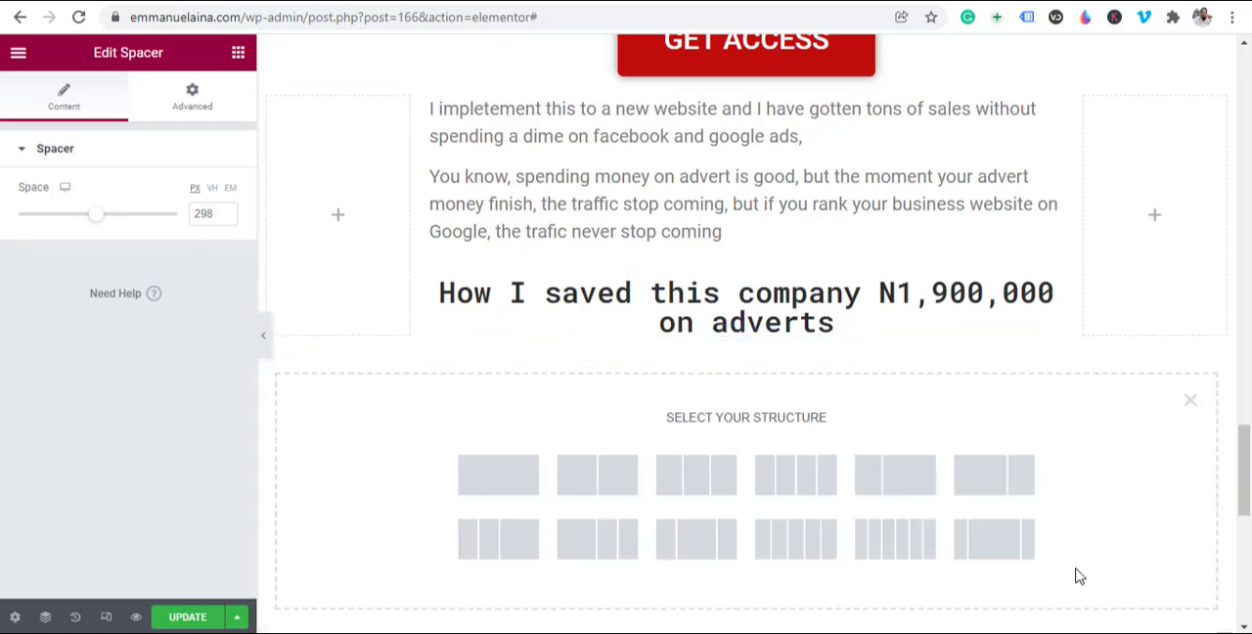
left_click(996, 554)
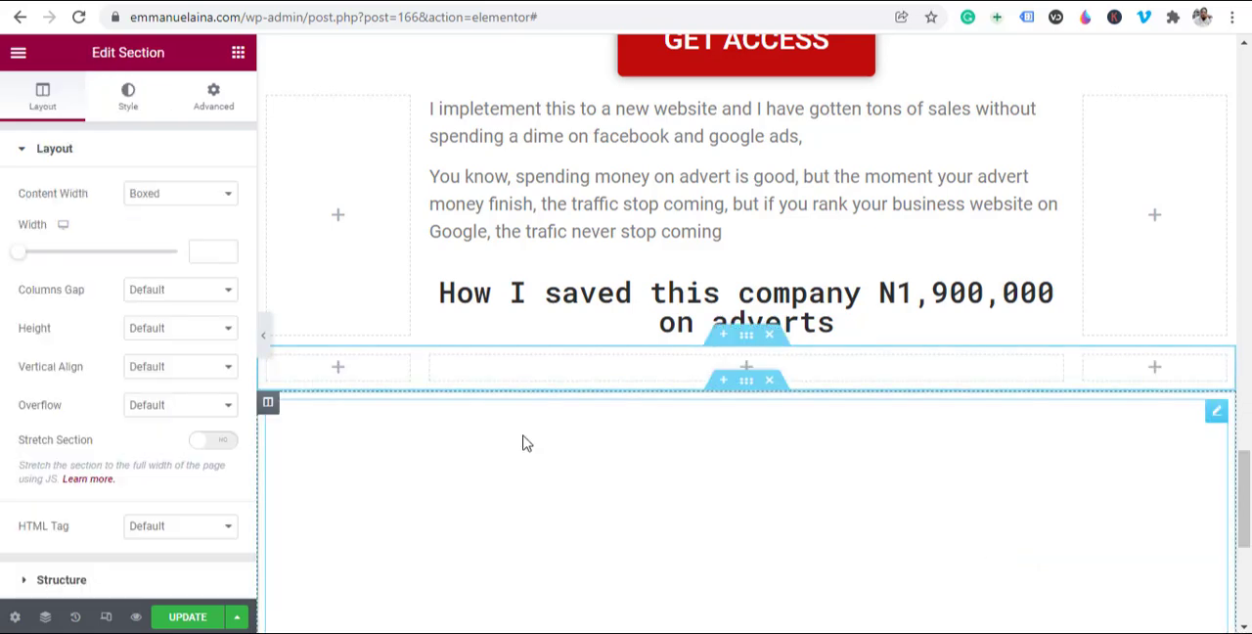
left_click(236, 60)
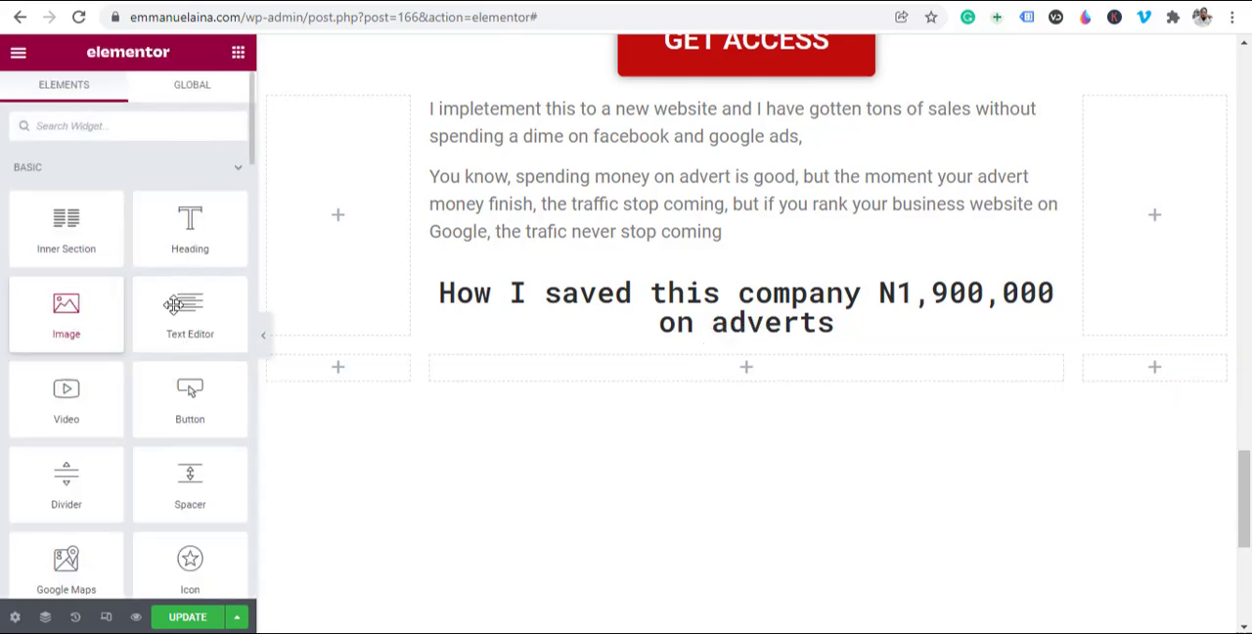
left_click_drag(173, 304, 772, 381)
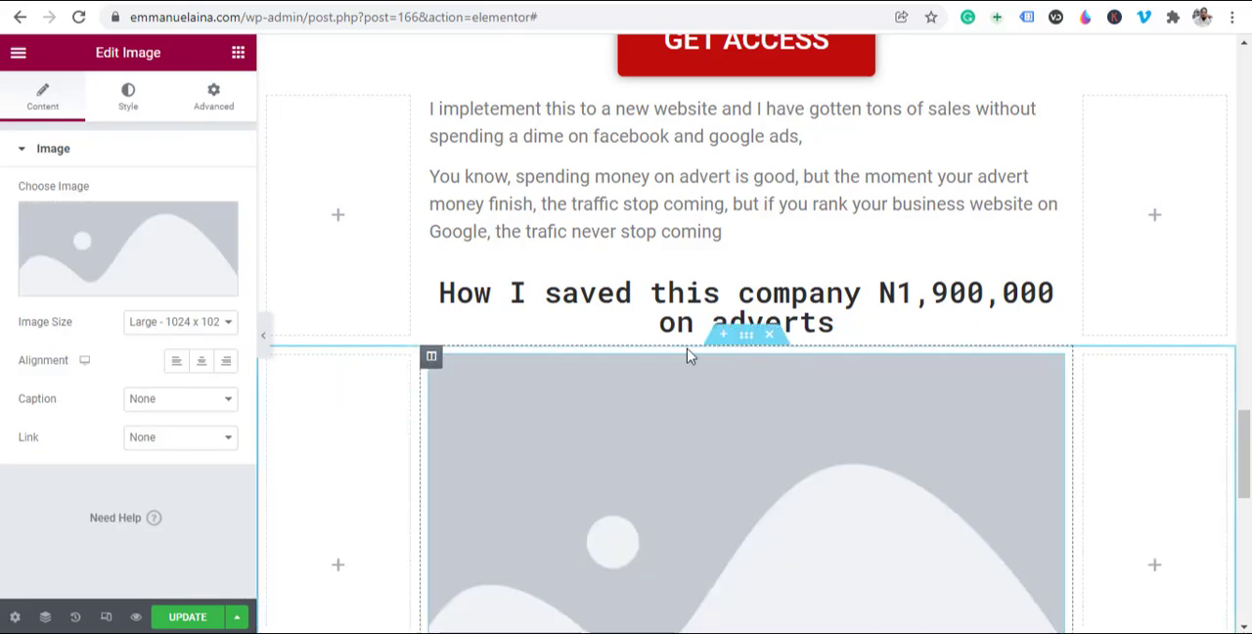
Step: Insert Screenshot_44.png, the Search Console results image showing 182K impressions, from the Media Library into the Image widget
left_click(135, 236)
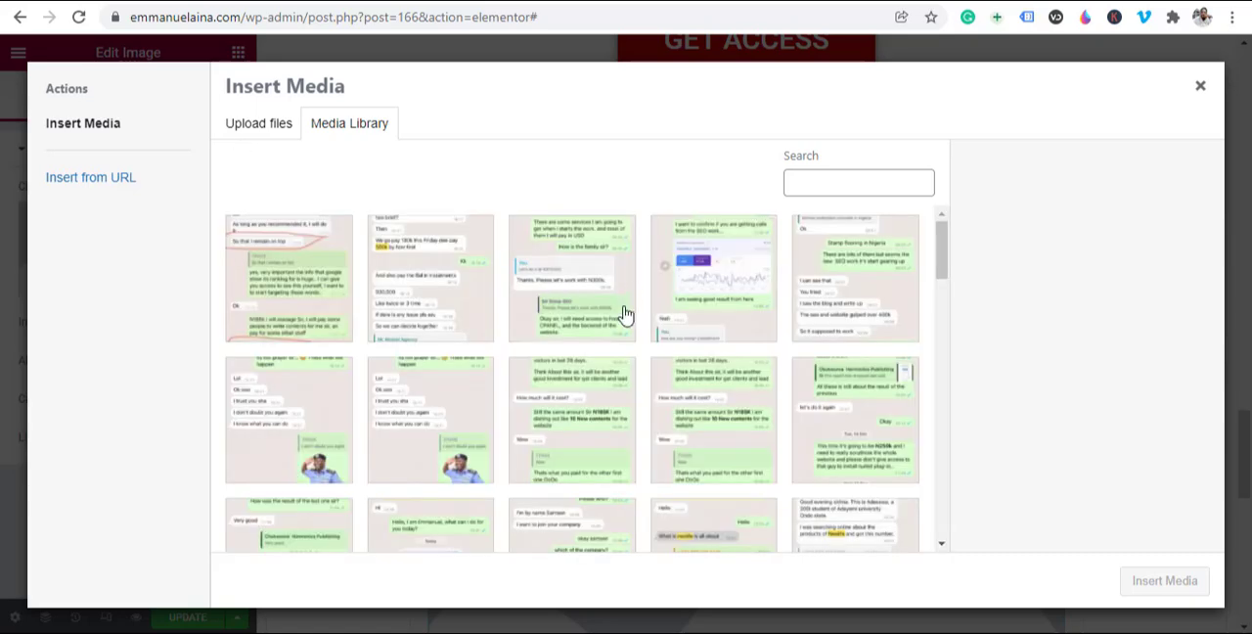
scroll(727, 338, "down", 10)
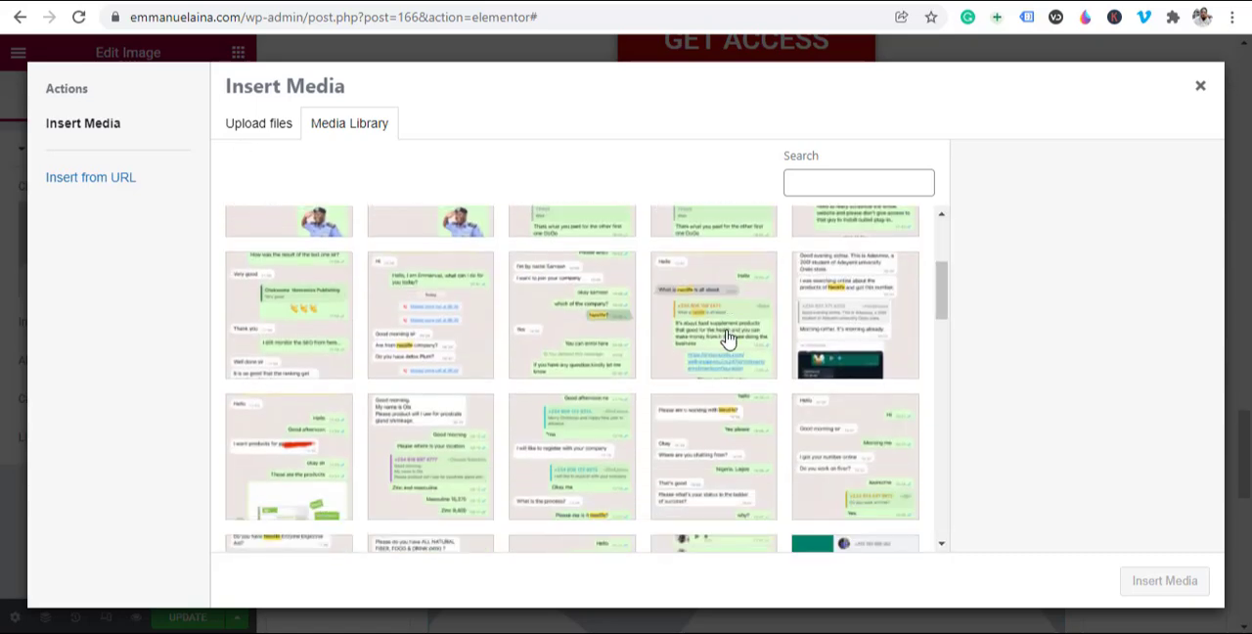
scroll(728, 338, "down", 6)
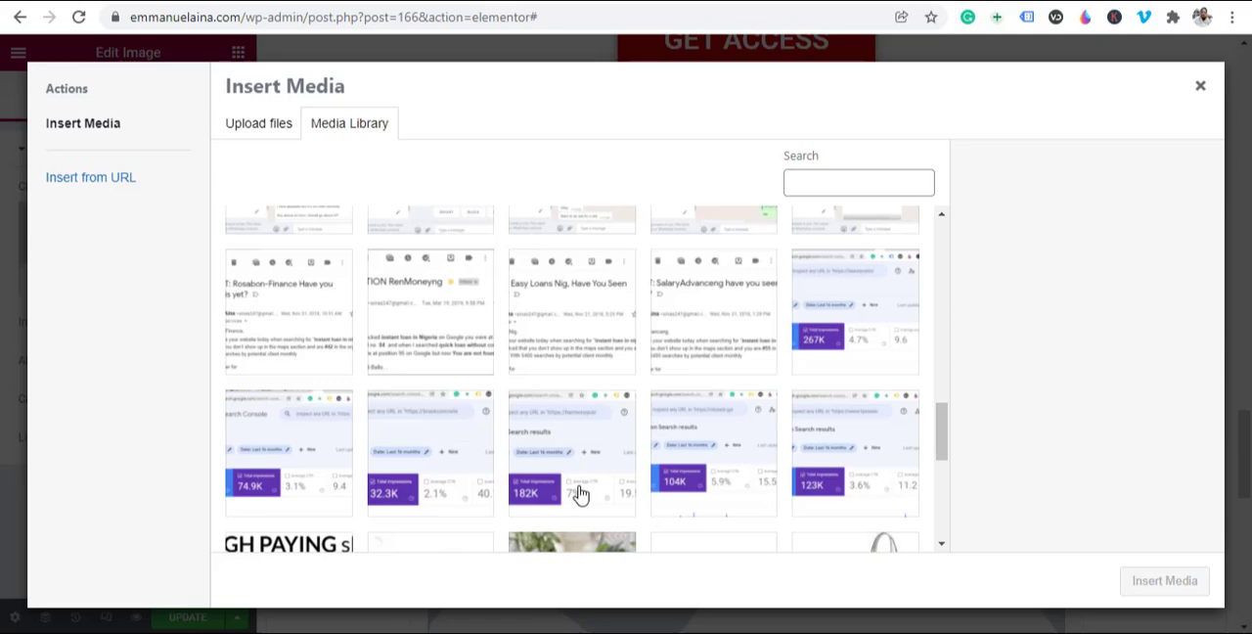
scroll(565, 479, "down", 2)
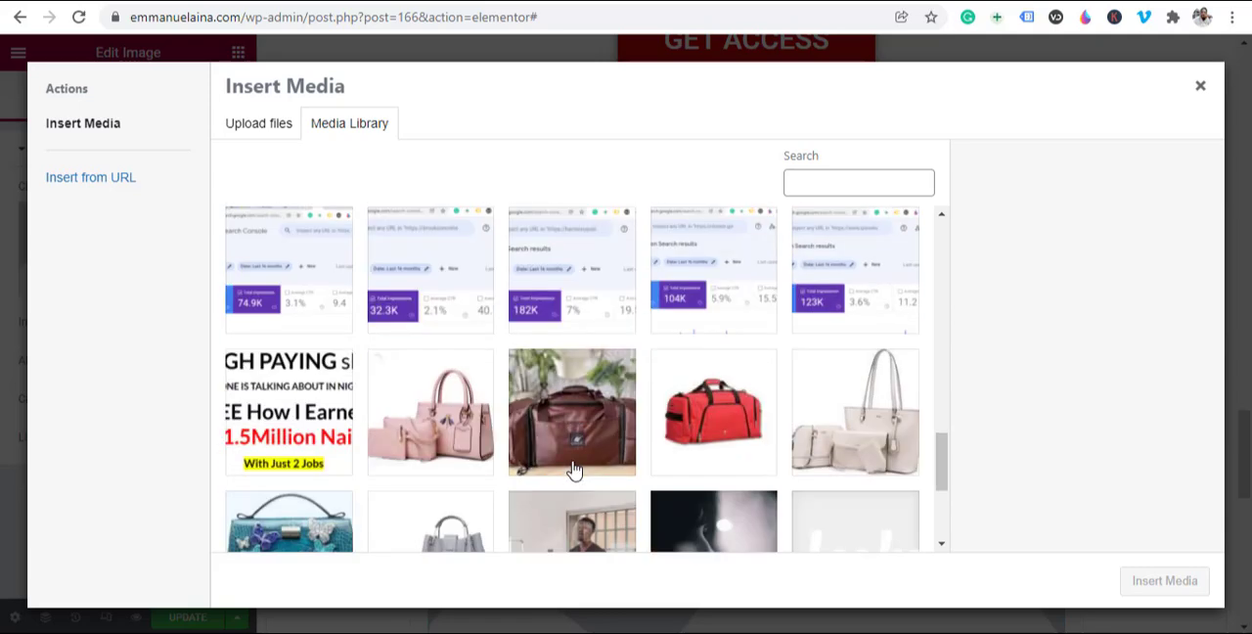
left_click(559, 311)
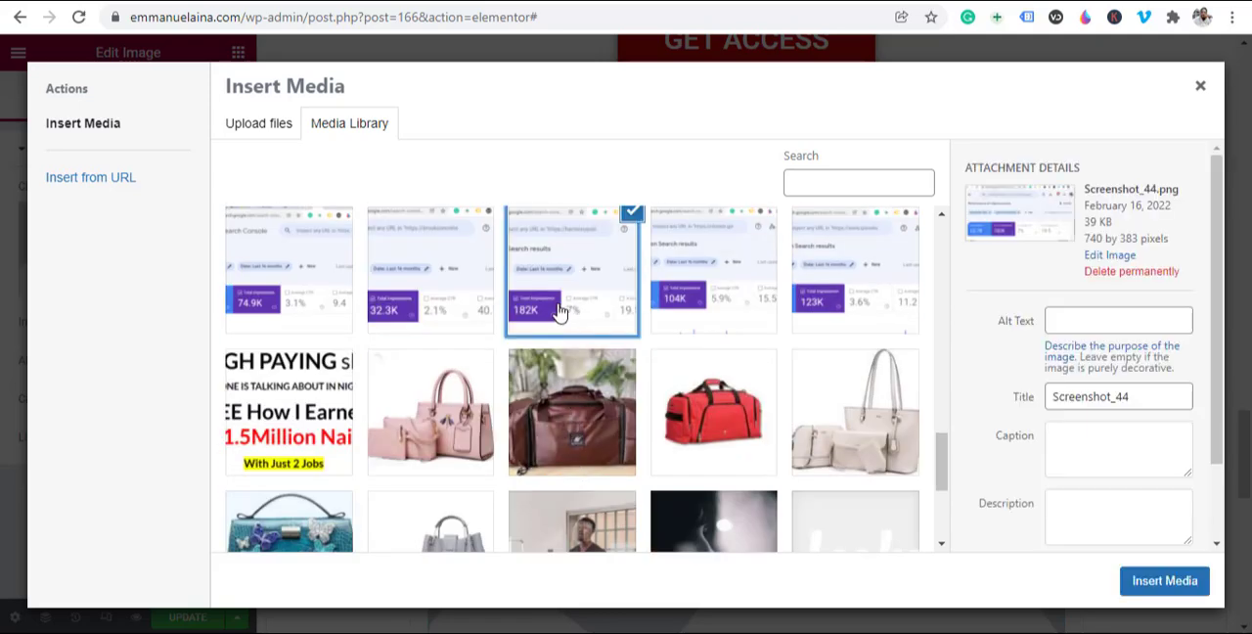
left_click(1142, 577)
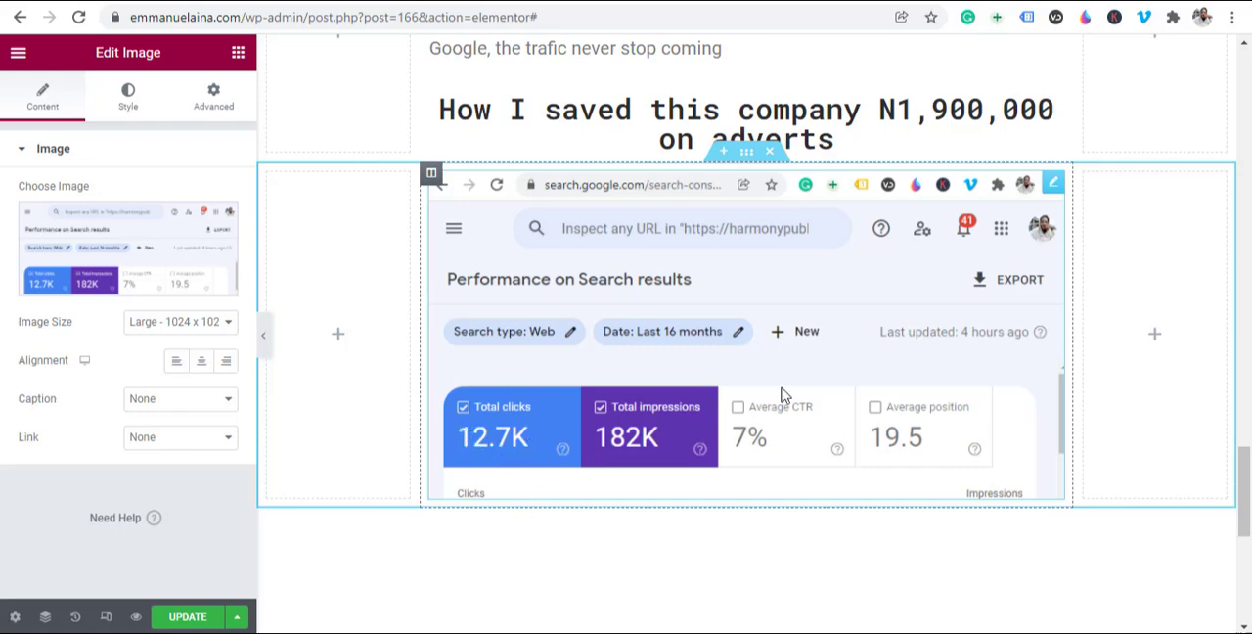
Step: Add a box shadow with the default settings to the middle column that holds the Search Console screenshot
scroll(591, 476, "up", 1)
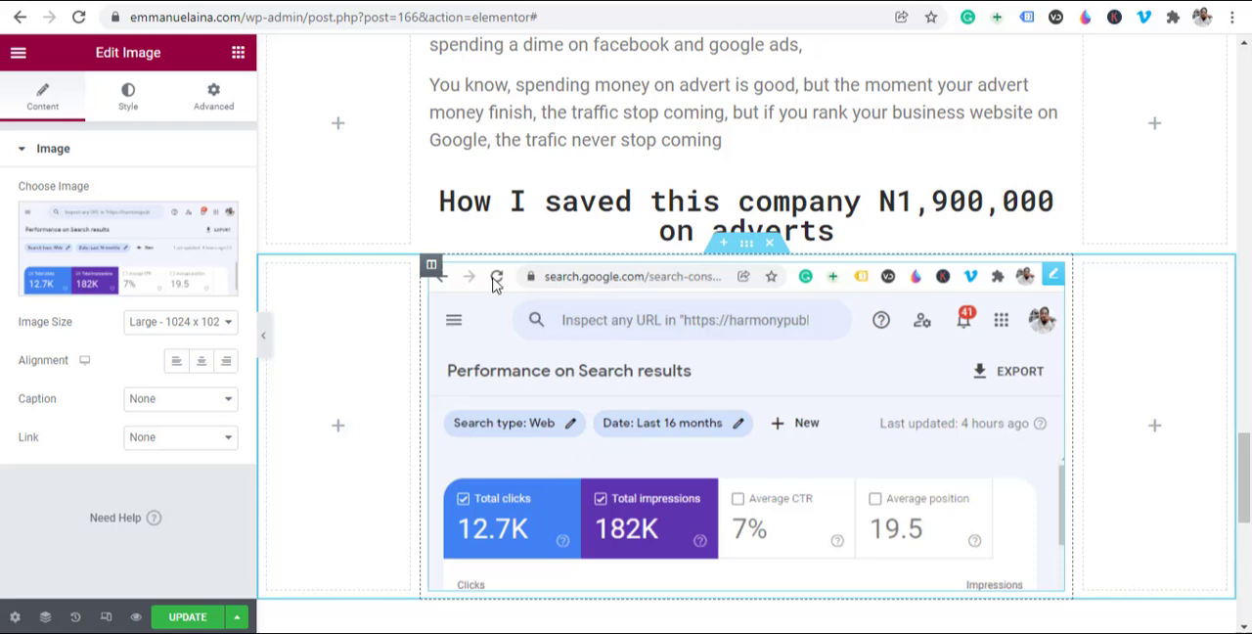
left_click(431, 271)
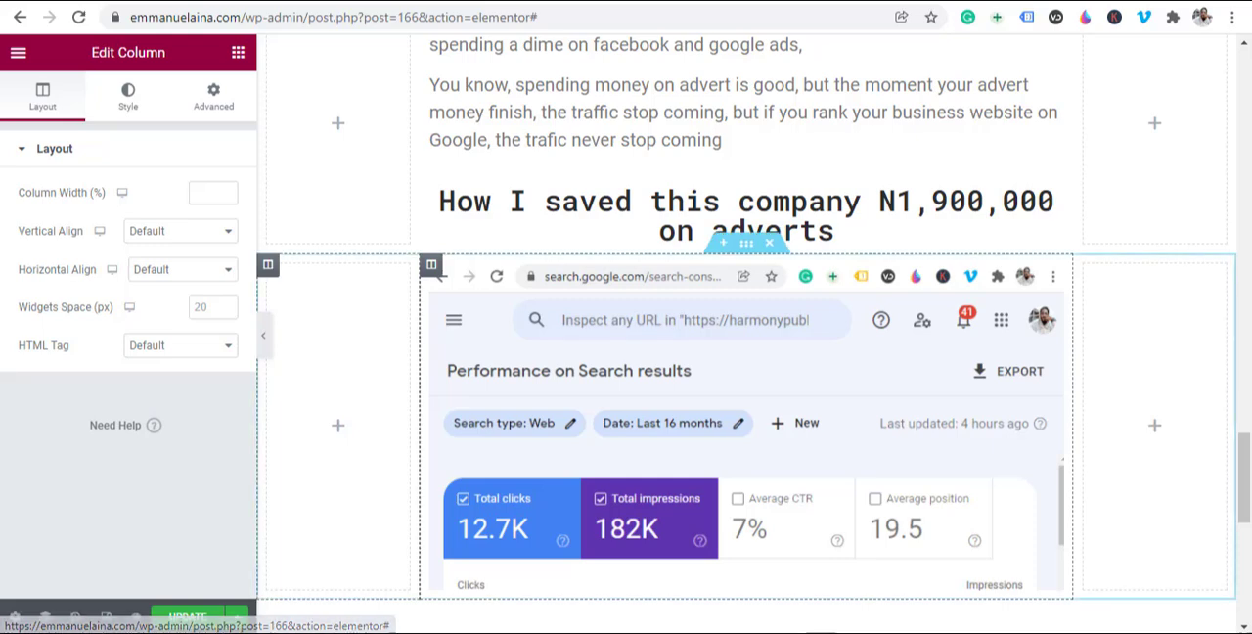
left_click(130, 102)
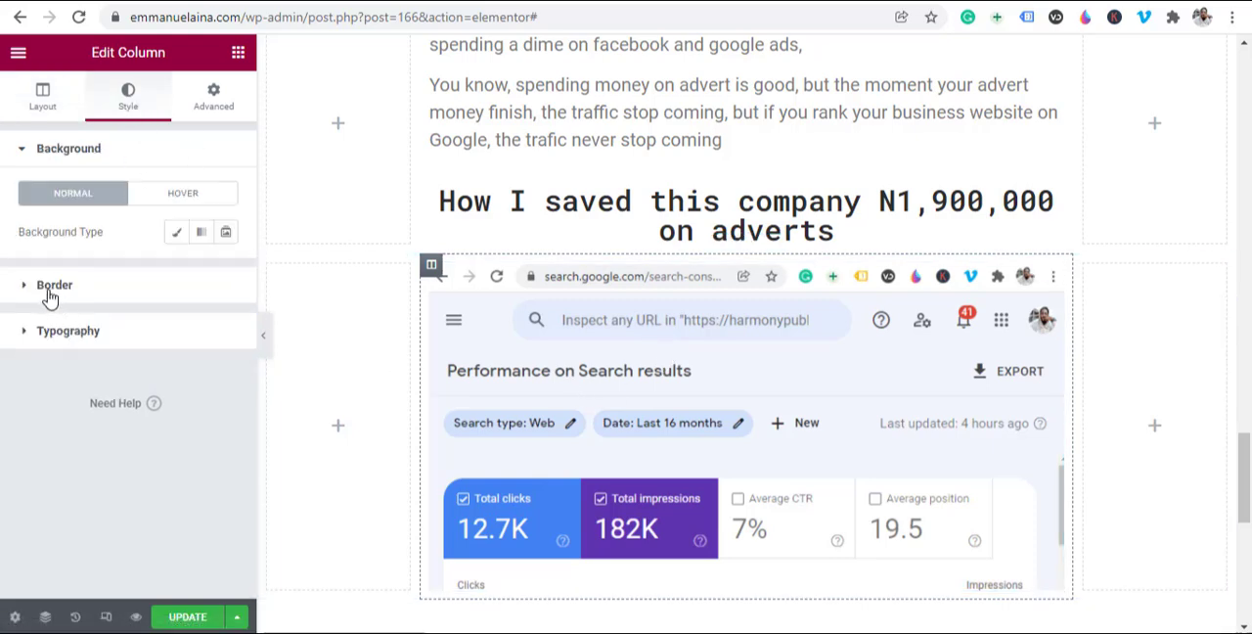
left_click(49, 290)
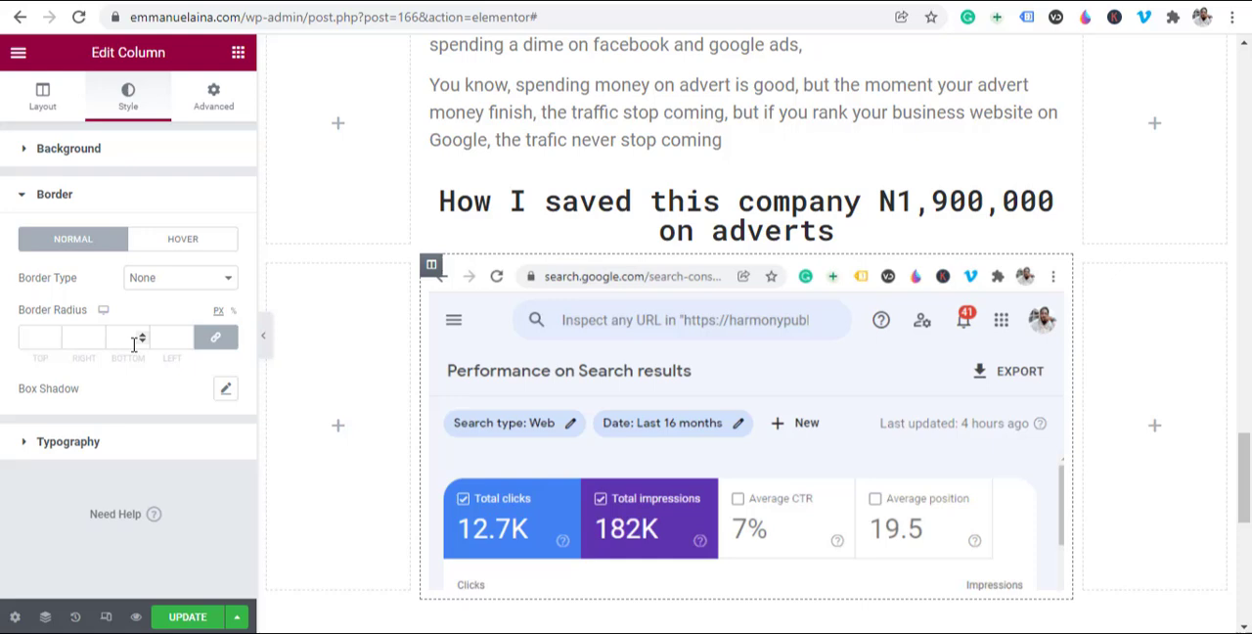
left_click(226, 392)
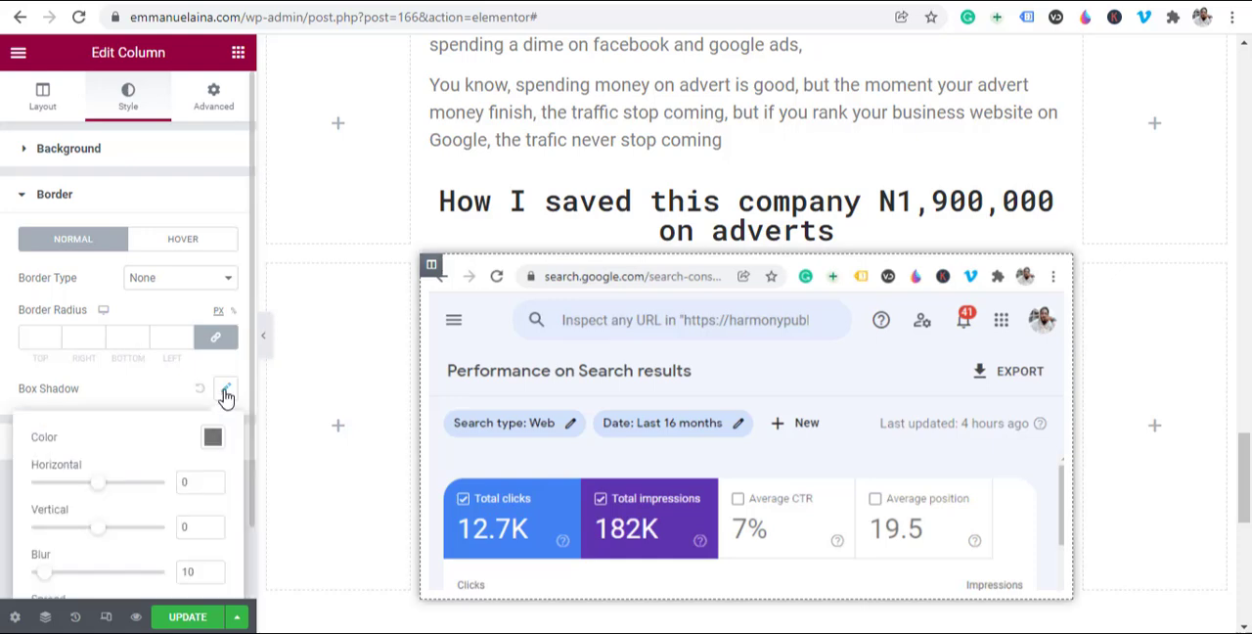
Step: Unlink the margins of the screenshot's section, set its top margin to 30 px, and update the page
scroll(880, 494, "down", 1)
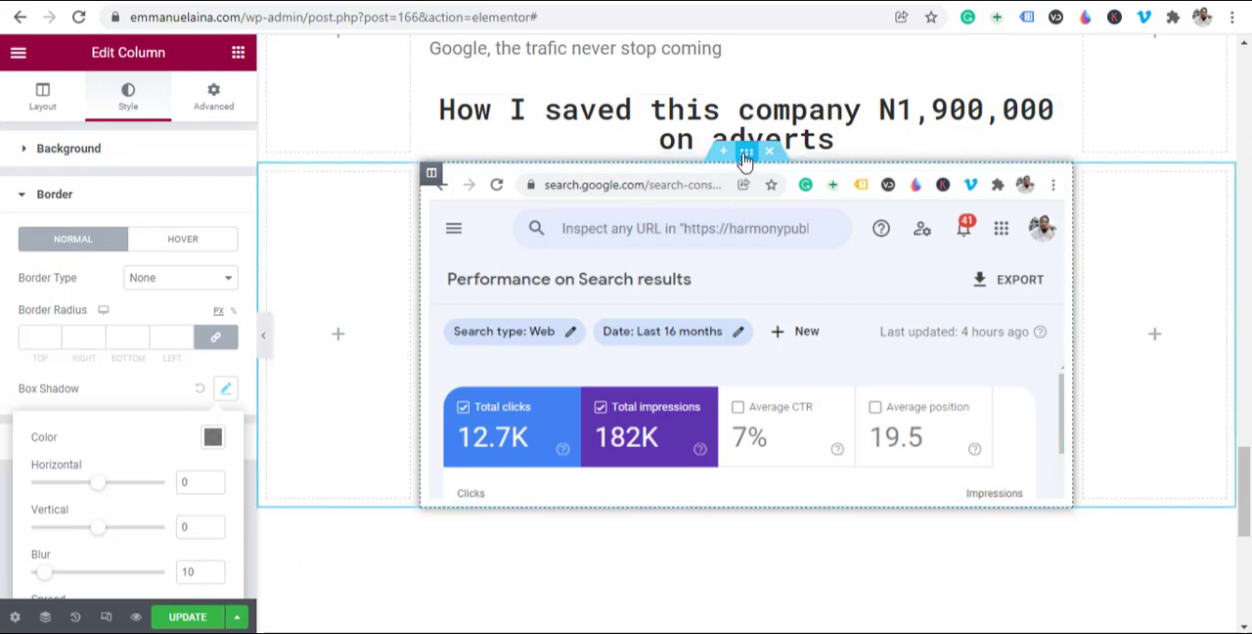
left_click(745, 157)
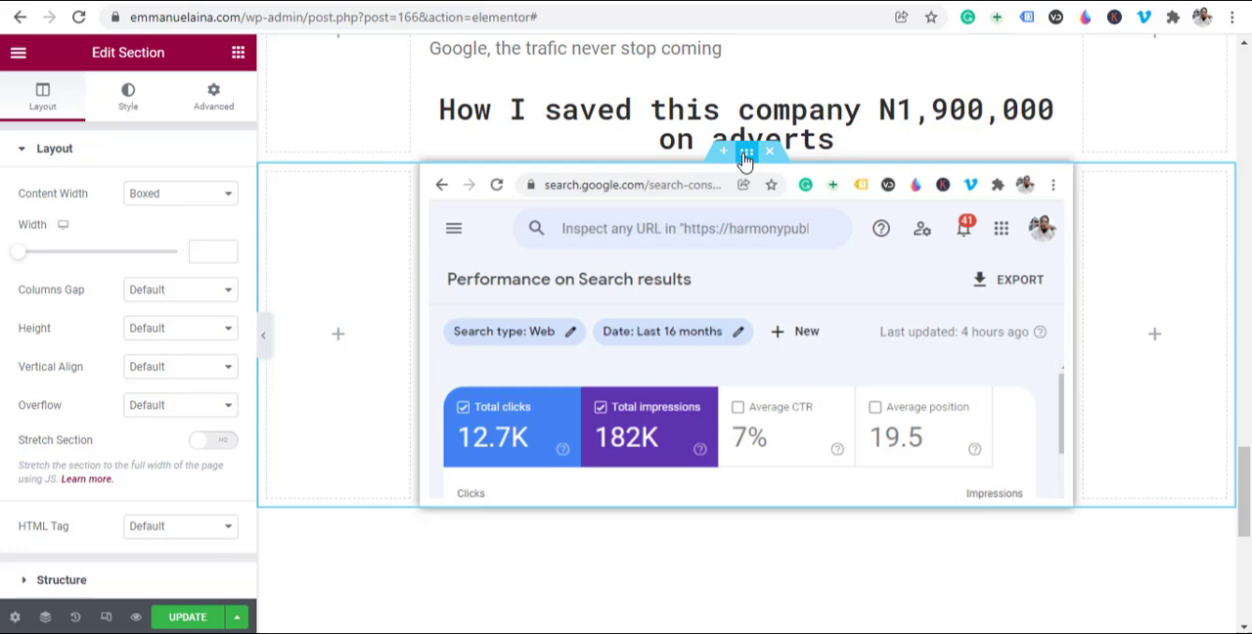
left_click(216, 111)
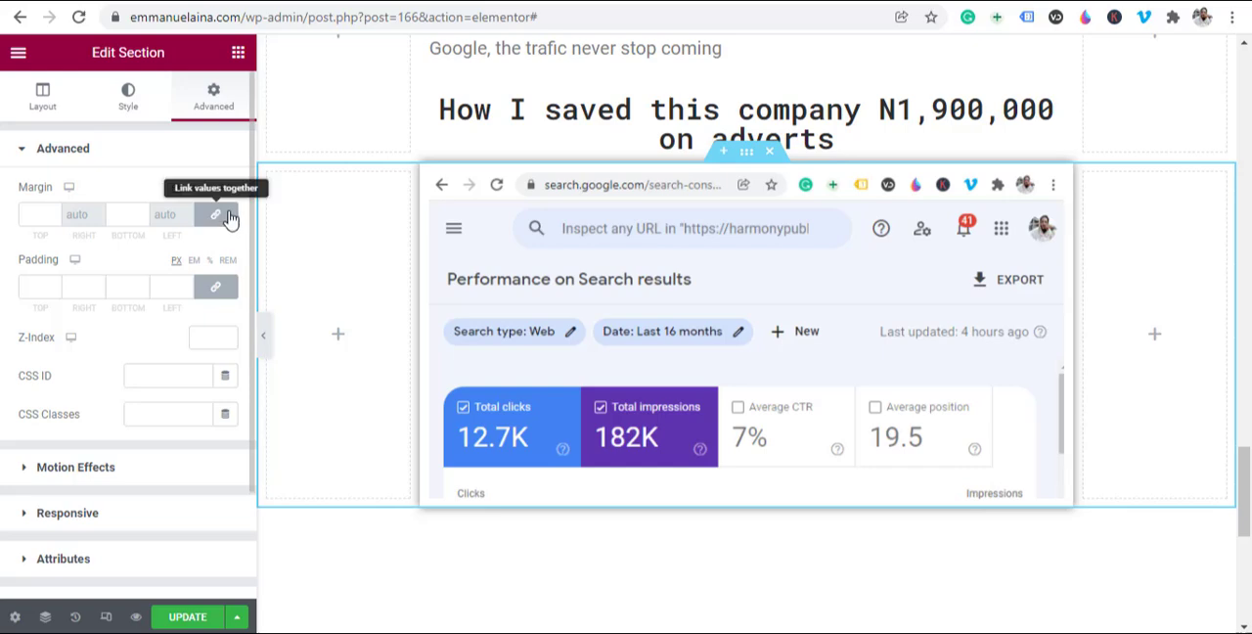
left_click(221, 223)
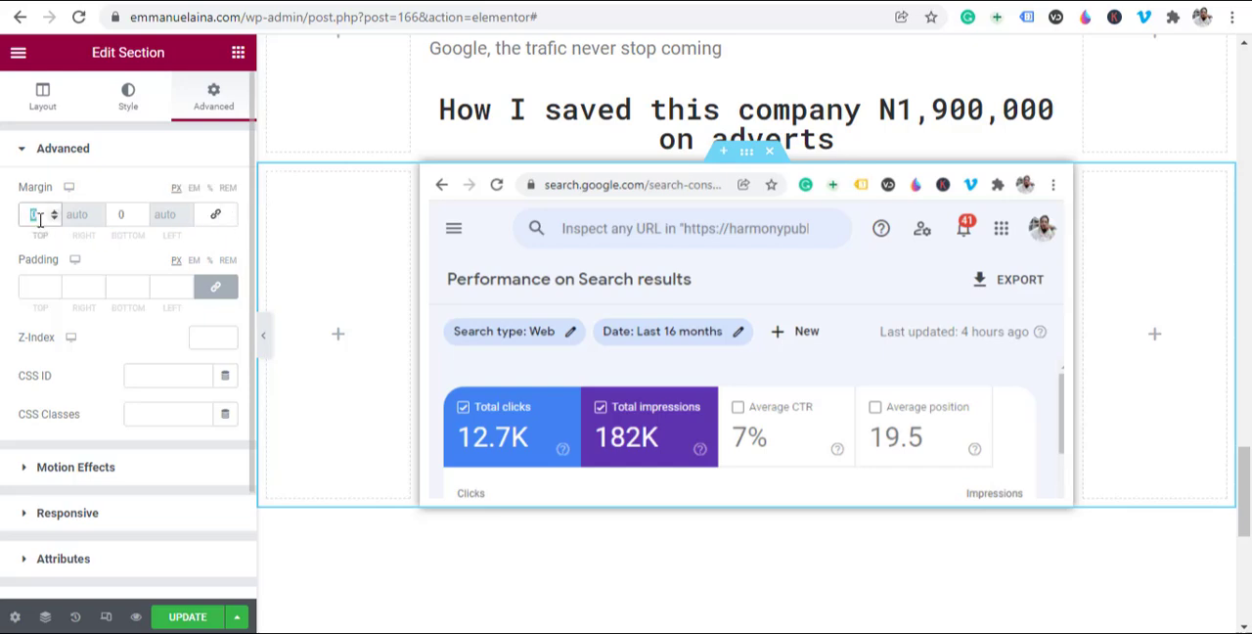
type("30")
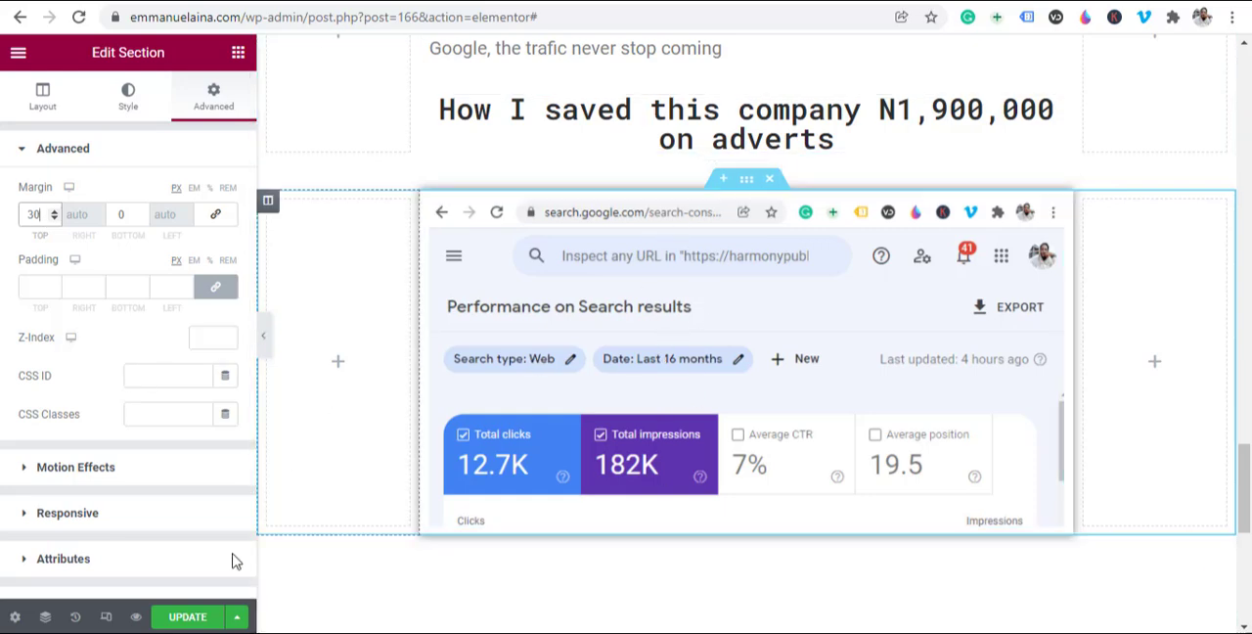
left_click(194, 620)
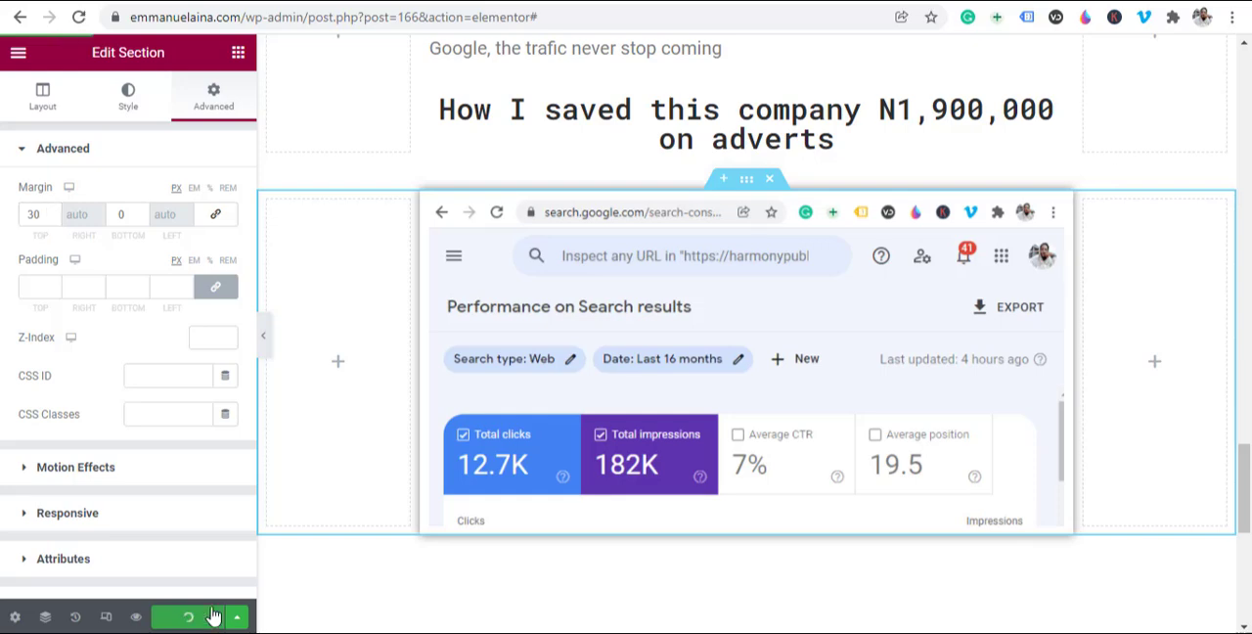
Step: Hide the editing panel and review the full-width page, from the video and access button through the proof images to the new screenshot section
left_click(263, 335)
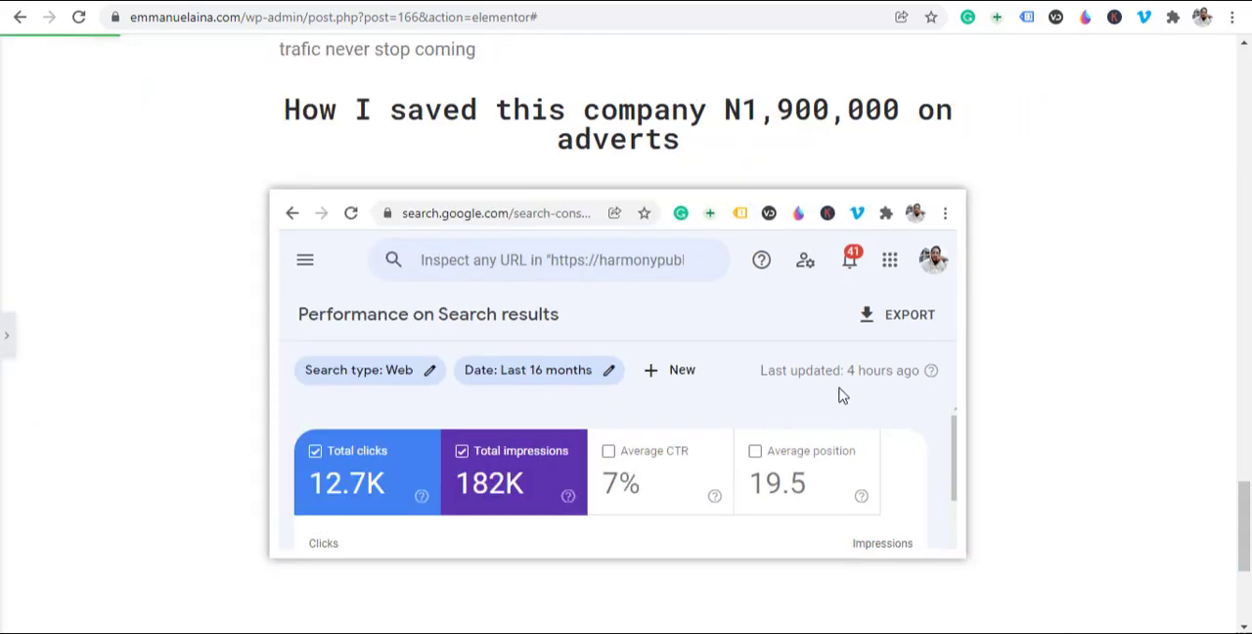
scroll(841, 392, "up", 10)
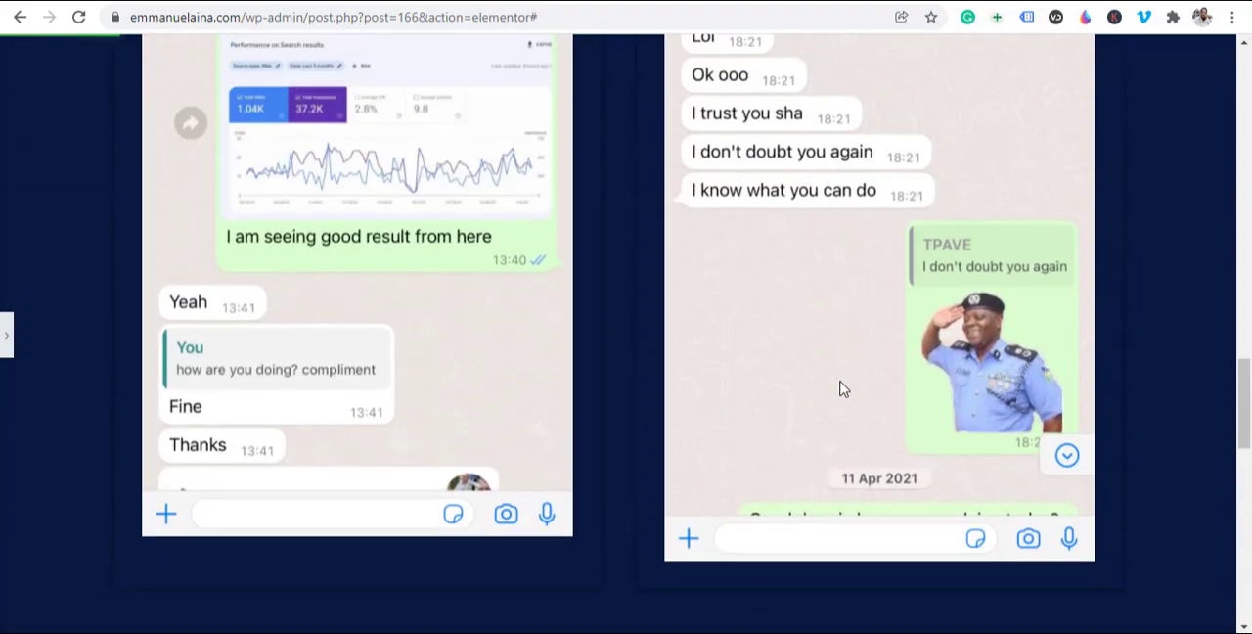
scroll(841, 389, "up", 10)
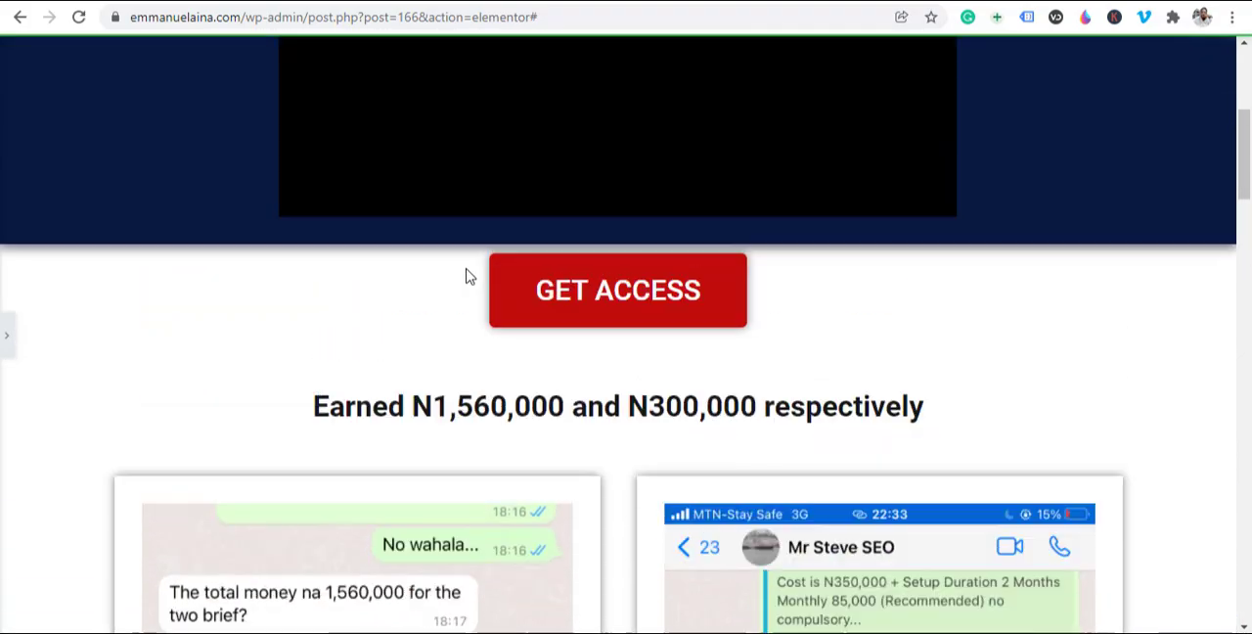
scroll(466, 277, "up", 4)
scroll(525, 301, "down", 6)
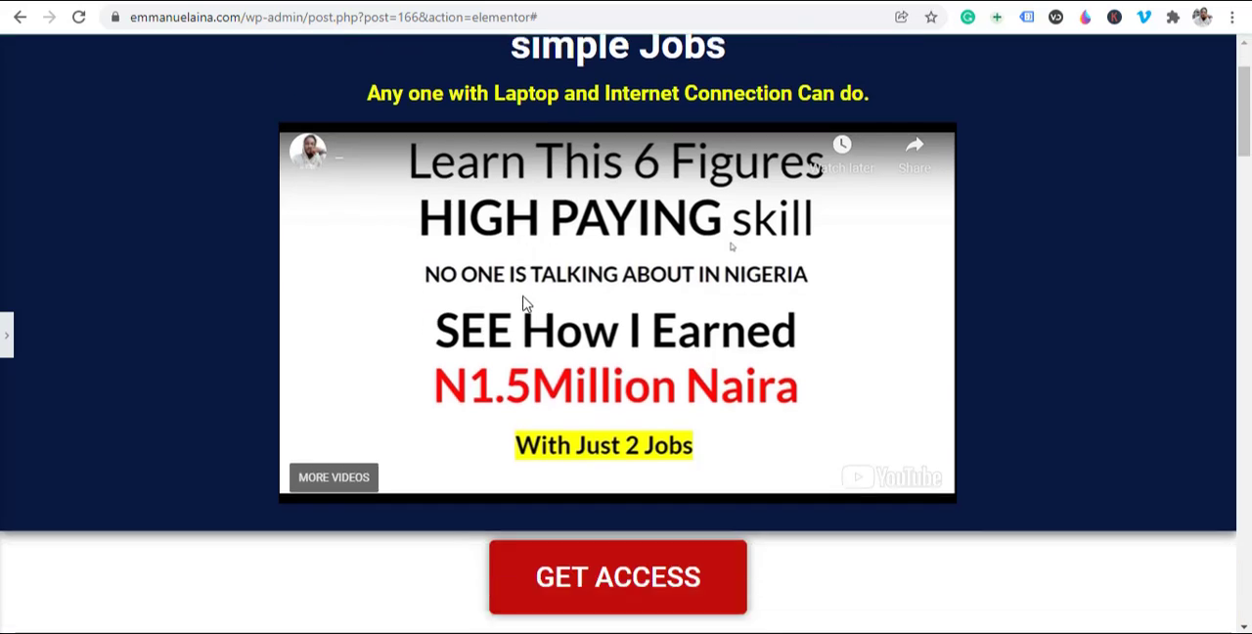
scroll(621, 195, "up", 5)
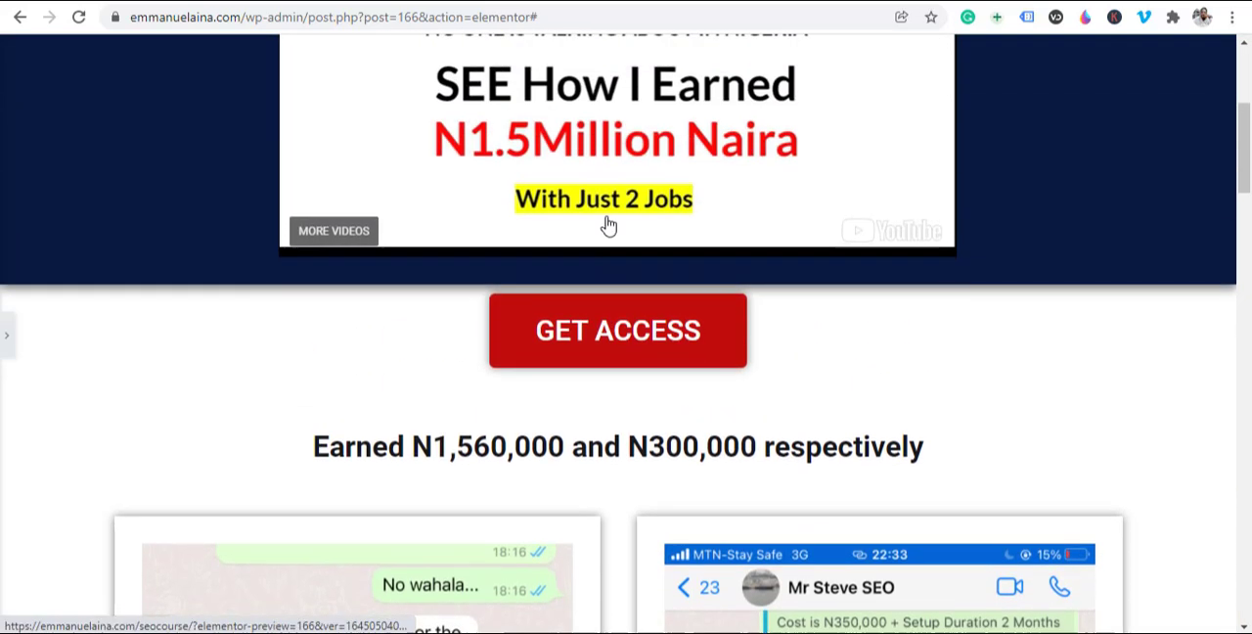
scroll(622, 520, "down", 3)
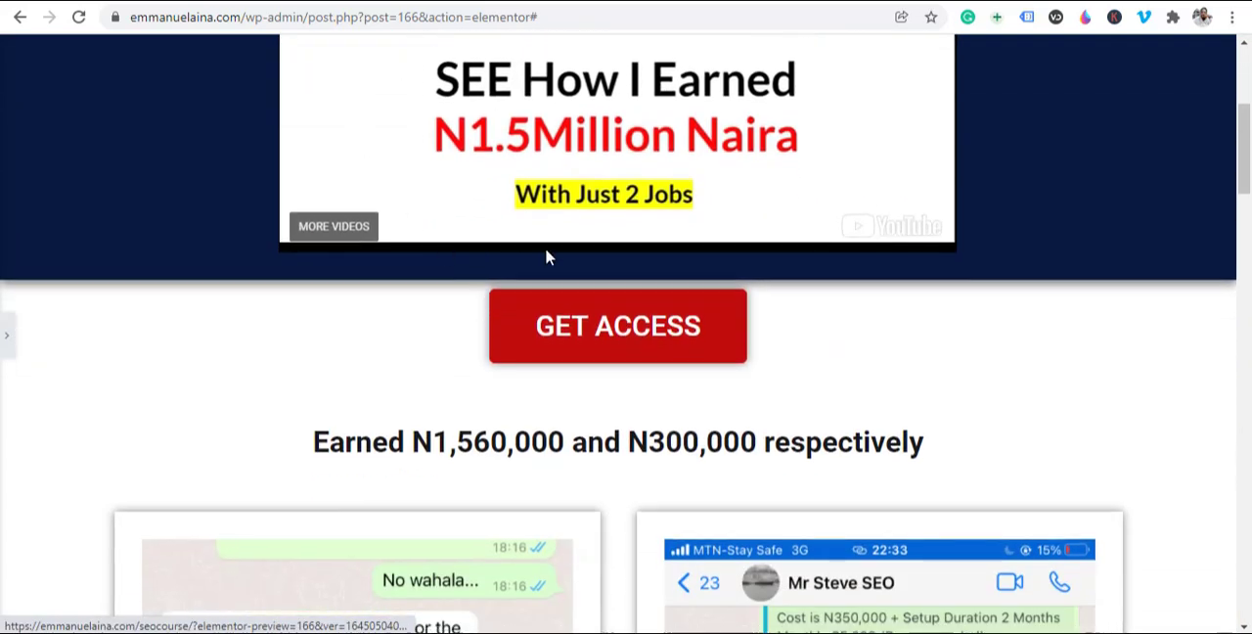
scroll(589, 219, "up", 3)
scroll(586, 316, "down", 4)
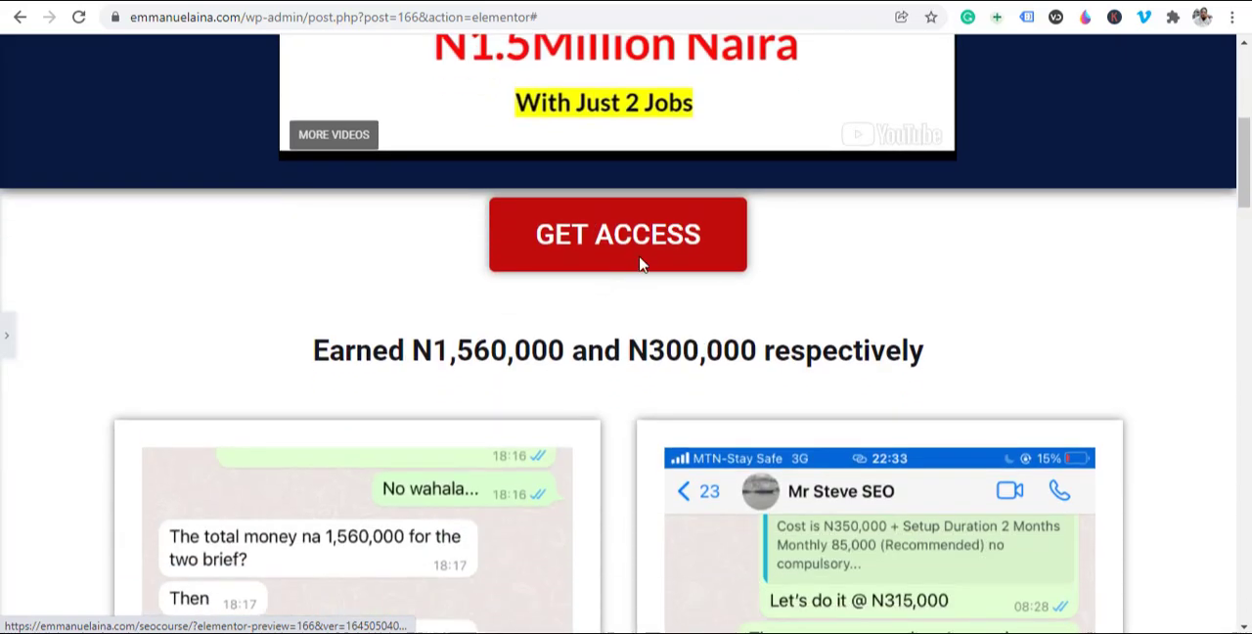
scroll(636, 259, "down", 2)
scroll(587, 273, "up", 3)
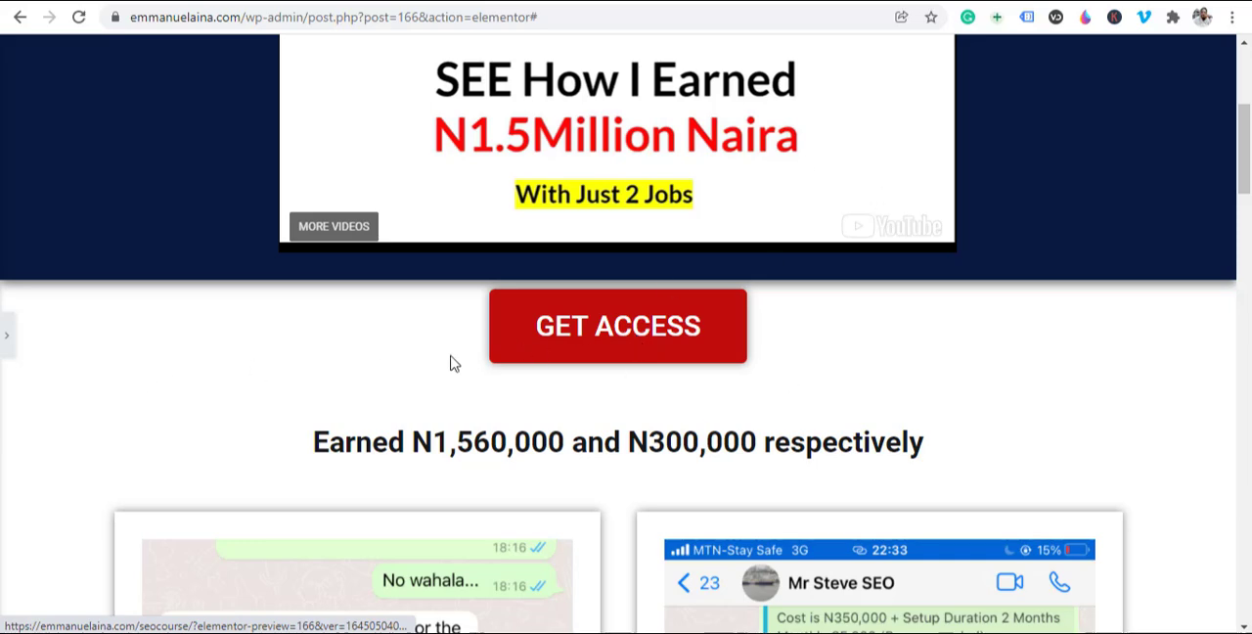
scroll(575, 325, "up", 4)
scroll(577, 325, "down", 2)
scroll(565, 315, "down", 1)
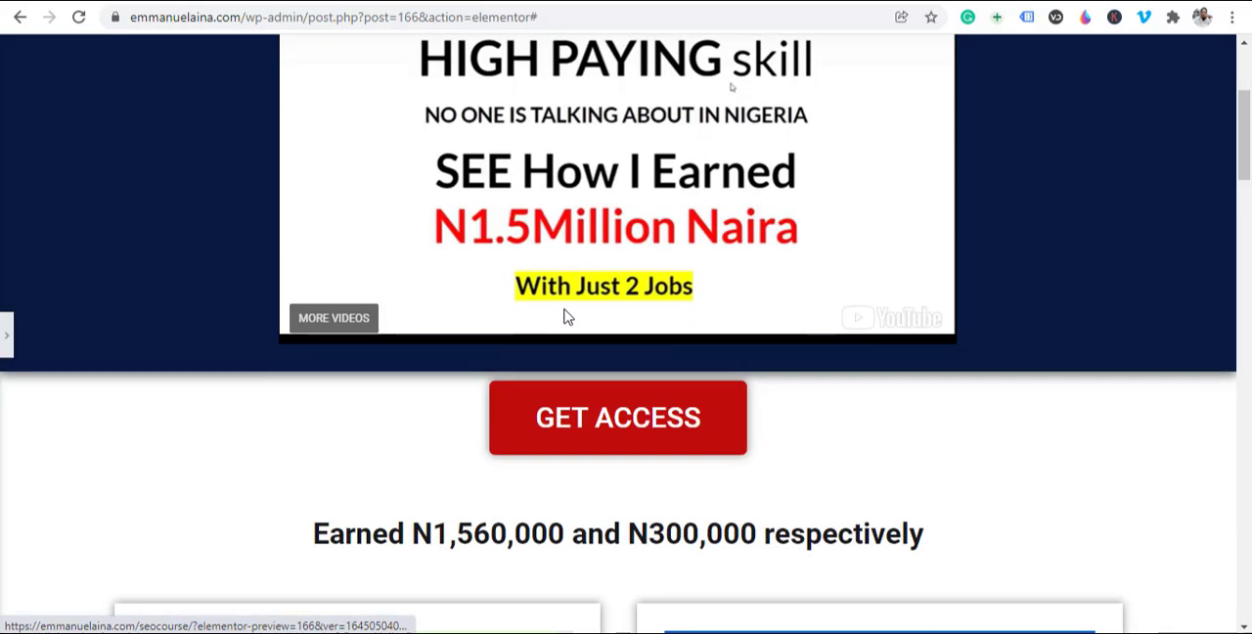
scroll(721, 320, "down", 4)
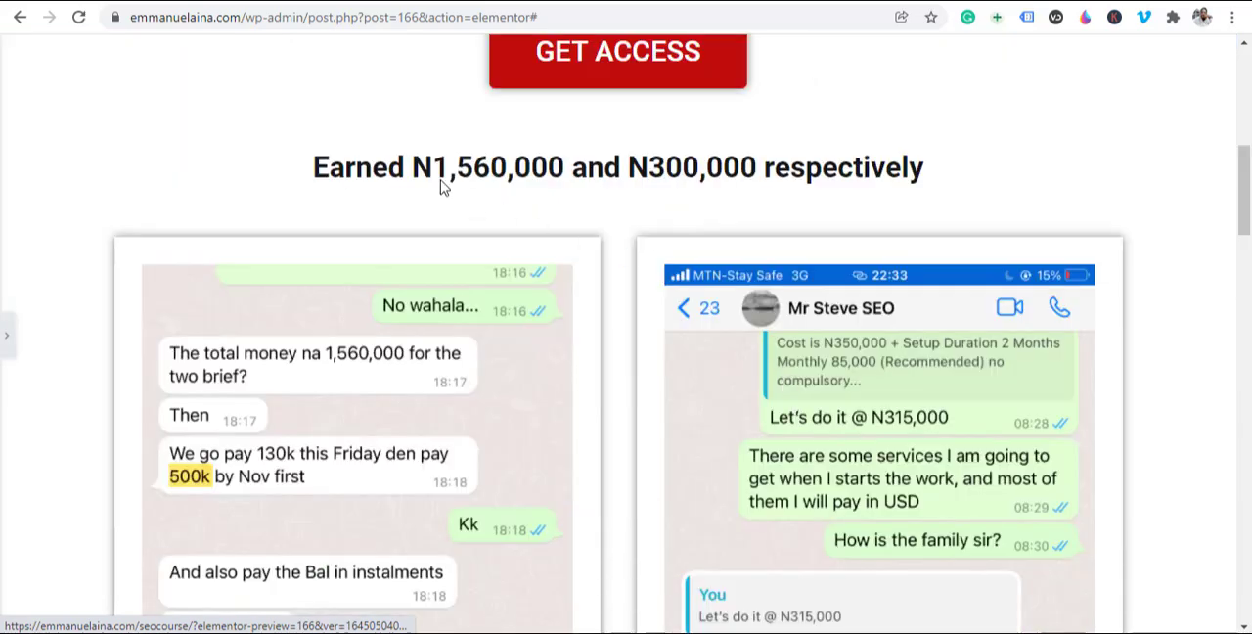
scroll(460, 205, "up", 1)
scroll(509, 283, "down", 5)
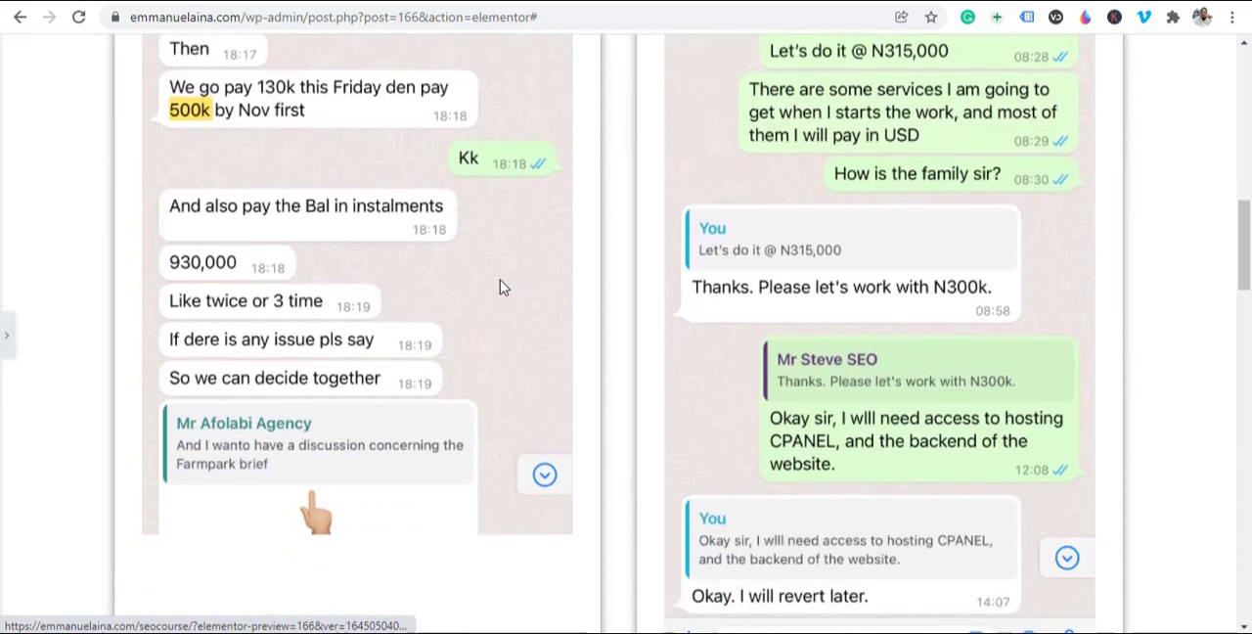
scroll(761, 320, "down", 6)
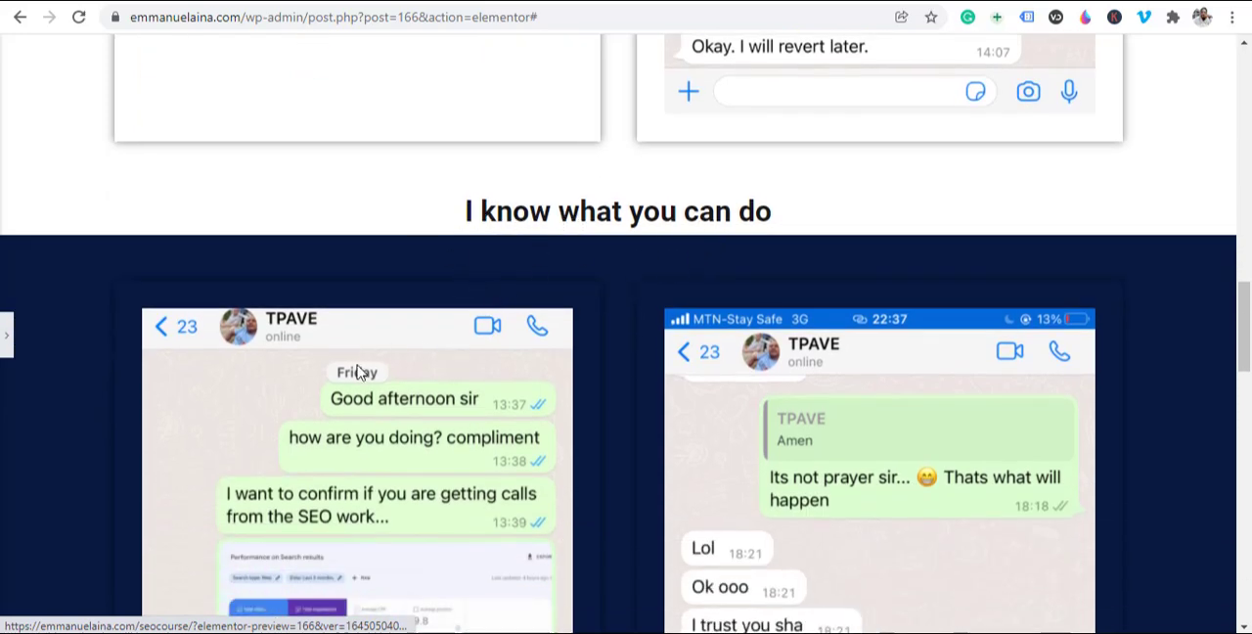
scroll(359, 371, "down", 2)
scroll(526, 350, "up", 3)
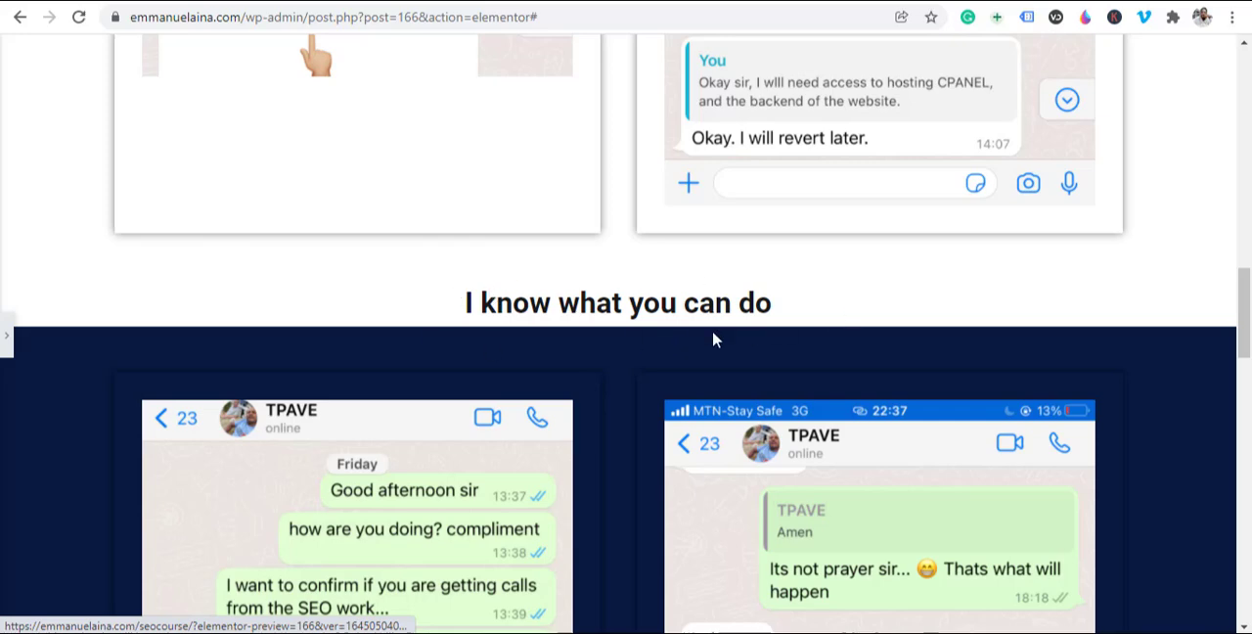
scroll(712, 339, "down", 6)
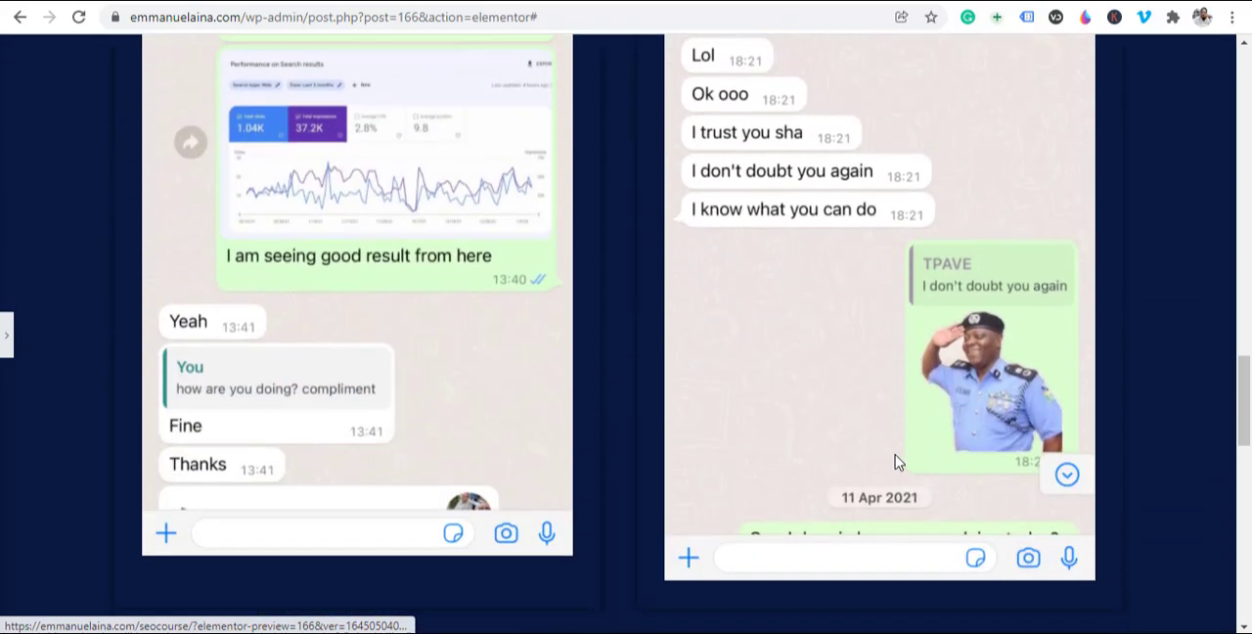
scroll(601, 366, "down", 4)
scroll(656, 315, "down", 1)
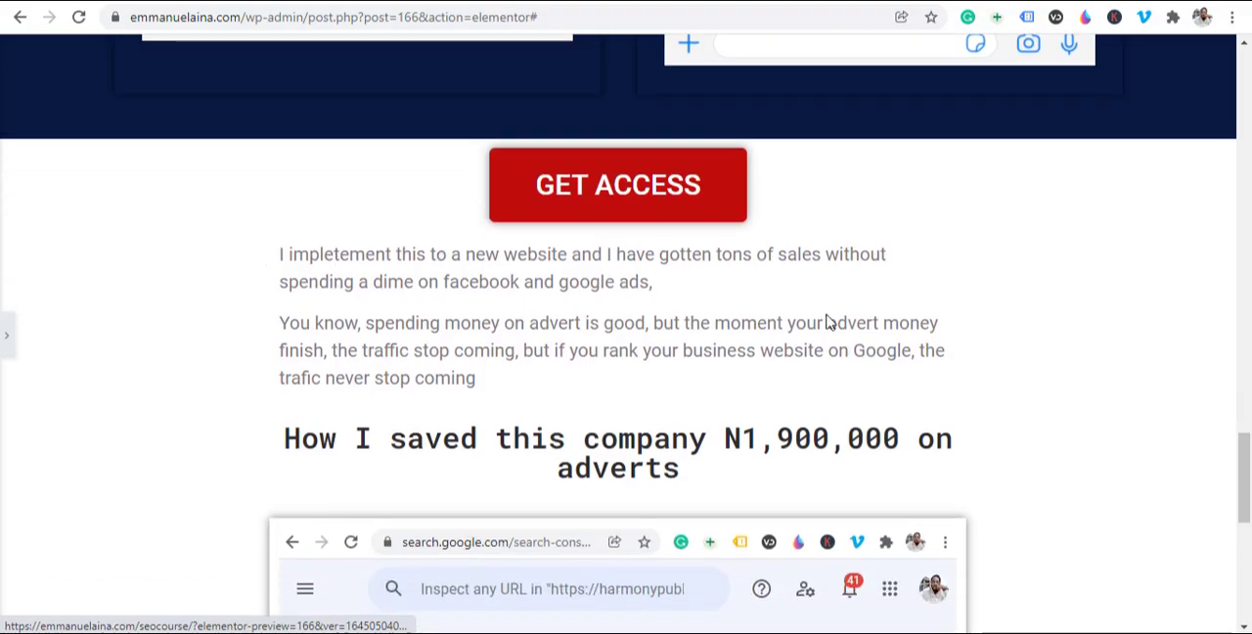
scroll(826, 321, "up", 15)
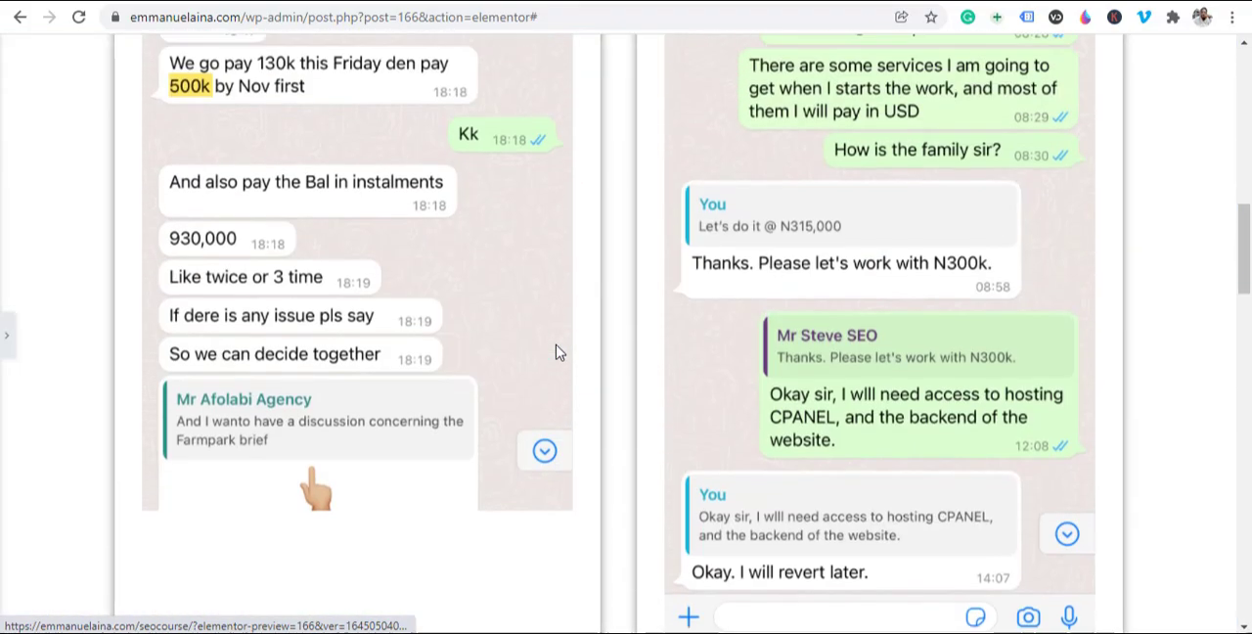
scroll(558, 352, "down", 12)
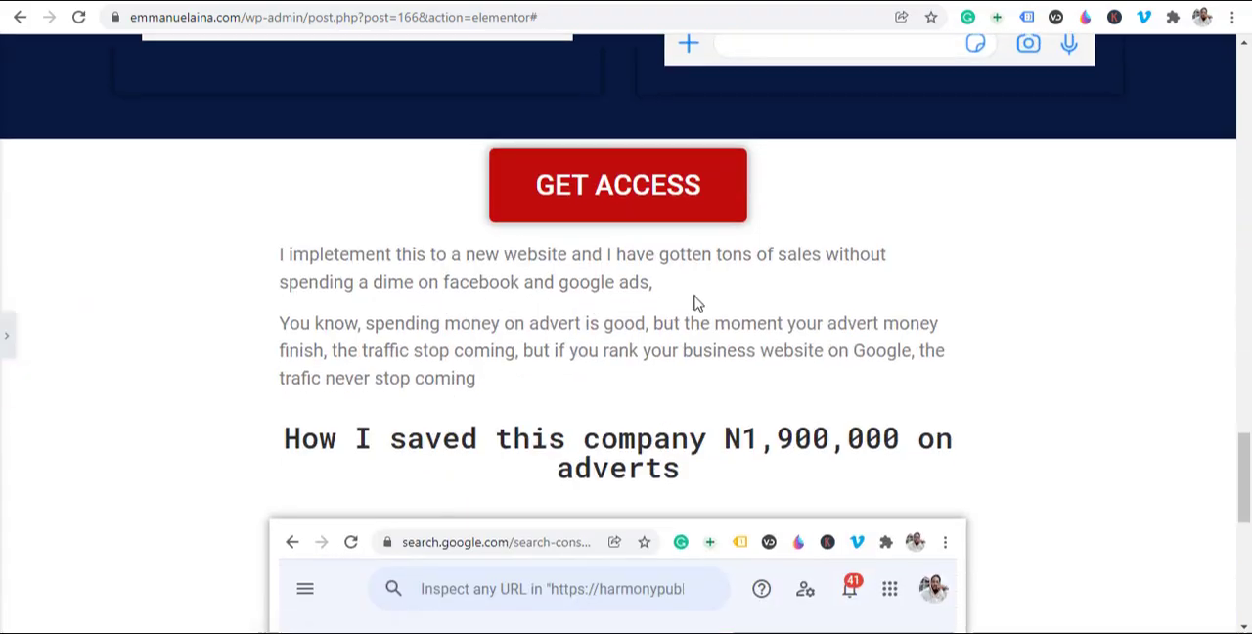
scroll(675, 329, "down", 2)
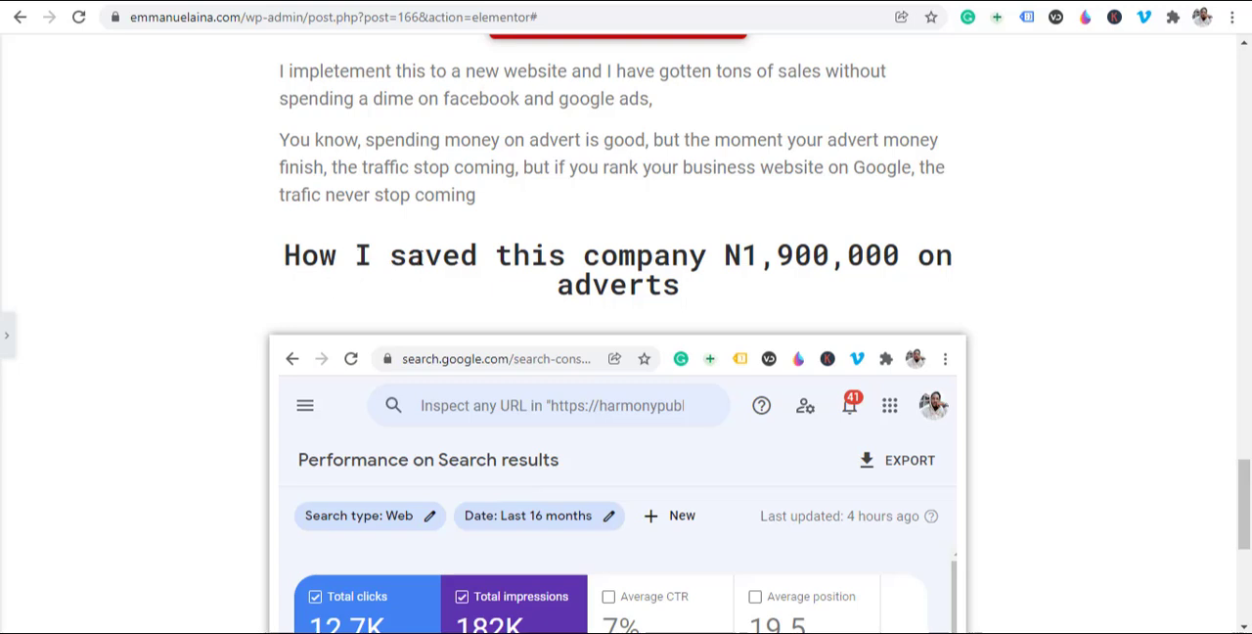
Step: Bring back the editing panel and duplicate the section that holds the 182K-impressions Search Console screenshot
scroll(876, 283, "down", 3)
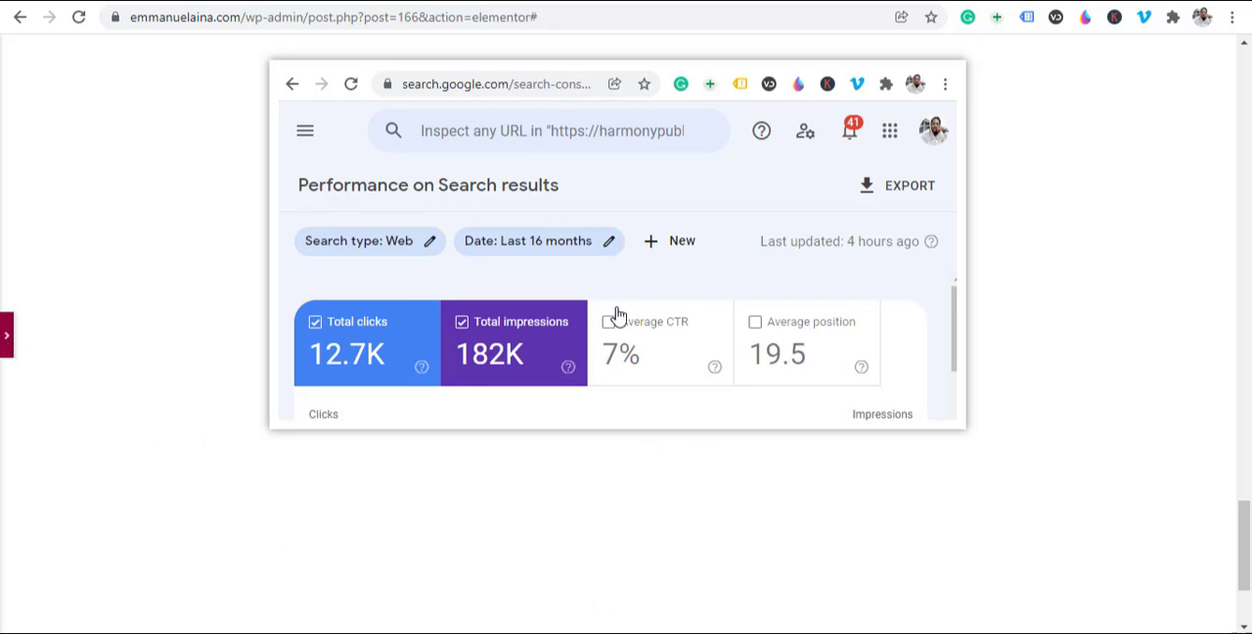
scroll(734, 342, "up", 2)
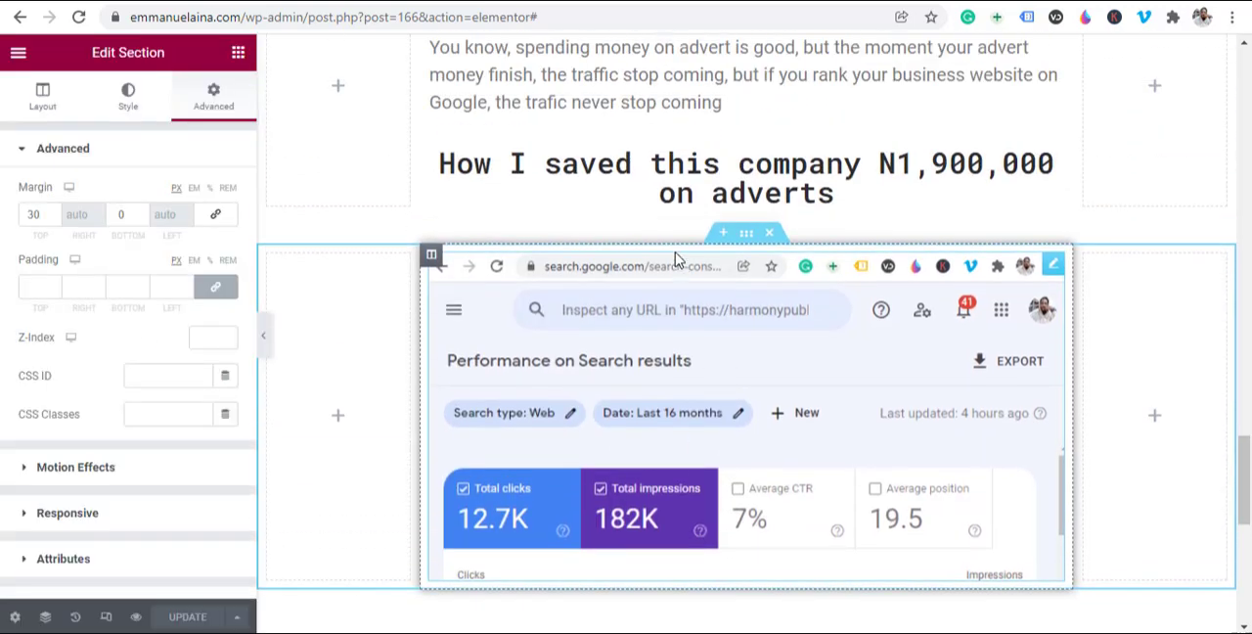
scroll(639, 217, "down", 3)
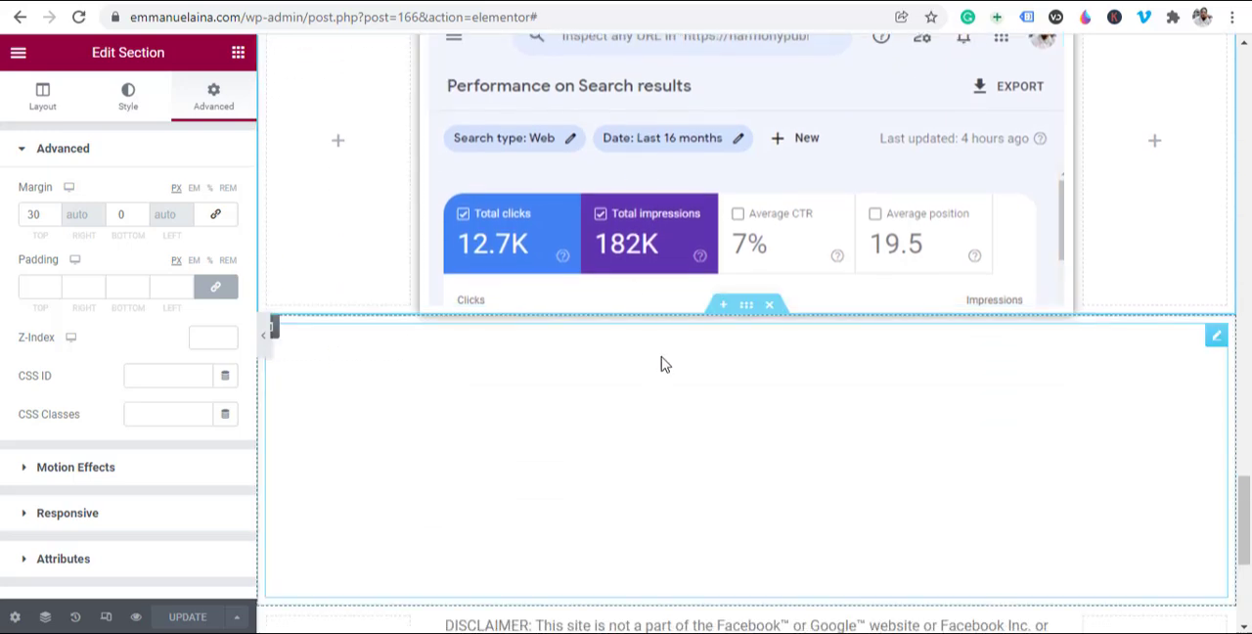
scroll(739, 369, "up", 3)
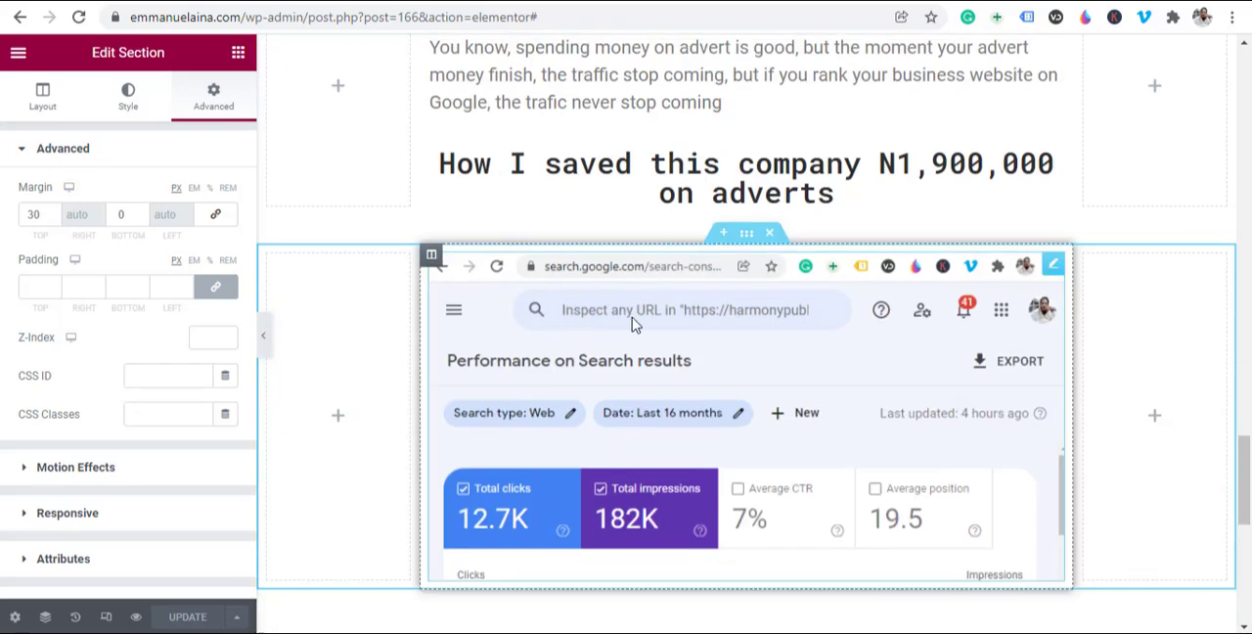
right_click(745, 239)
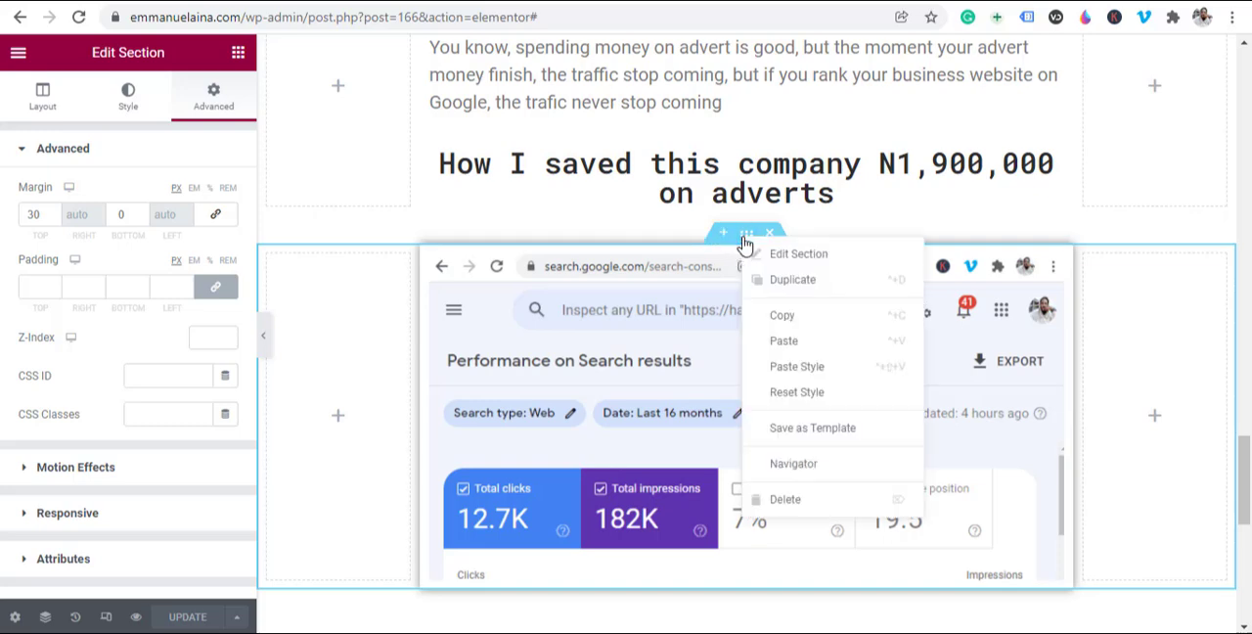
left_click(784, 281)
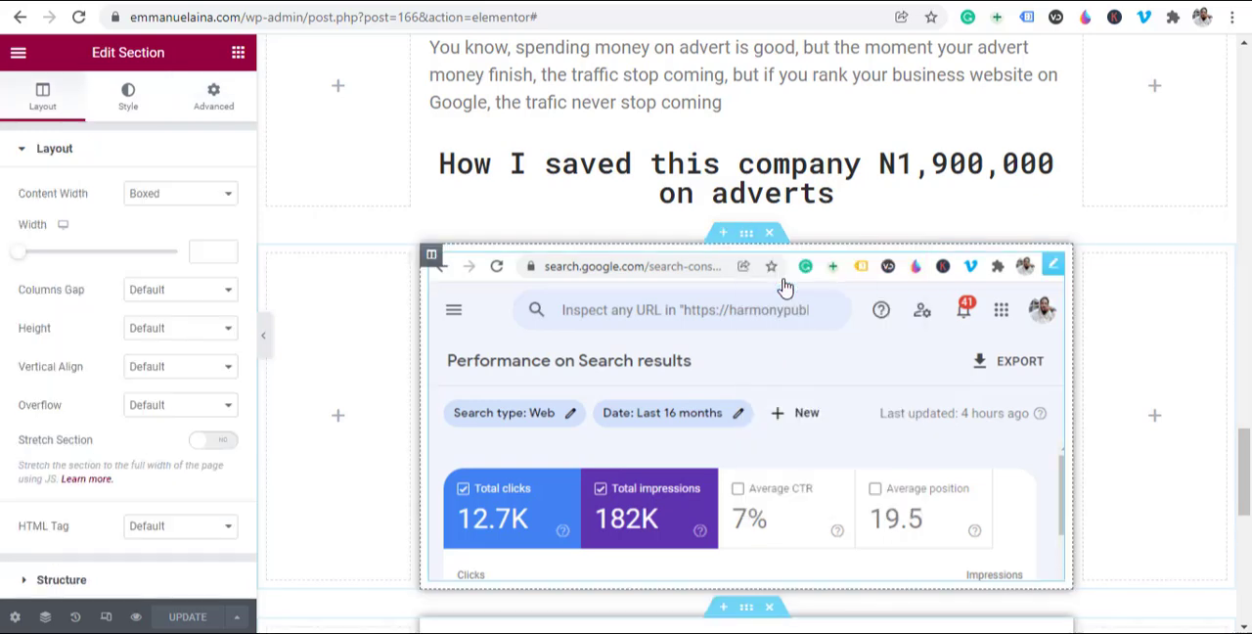
Step: Replace the image in the duplicated section with Screenshot_41.png, the Search Console results with 267K impressions, from the Media Library
scroll(729, 420, "down", 3)
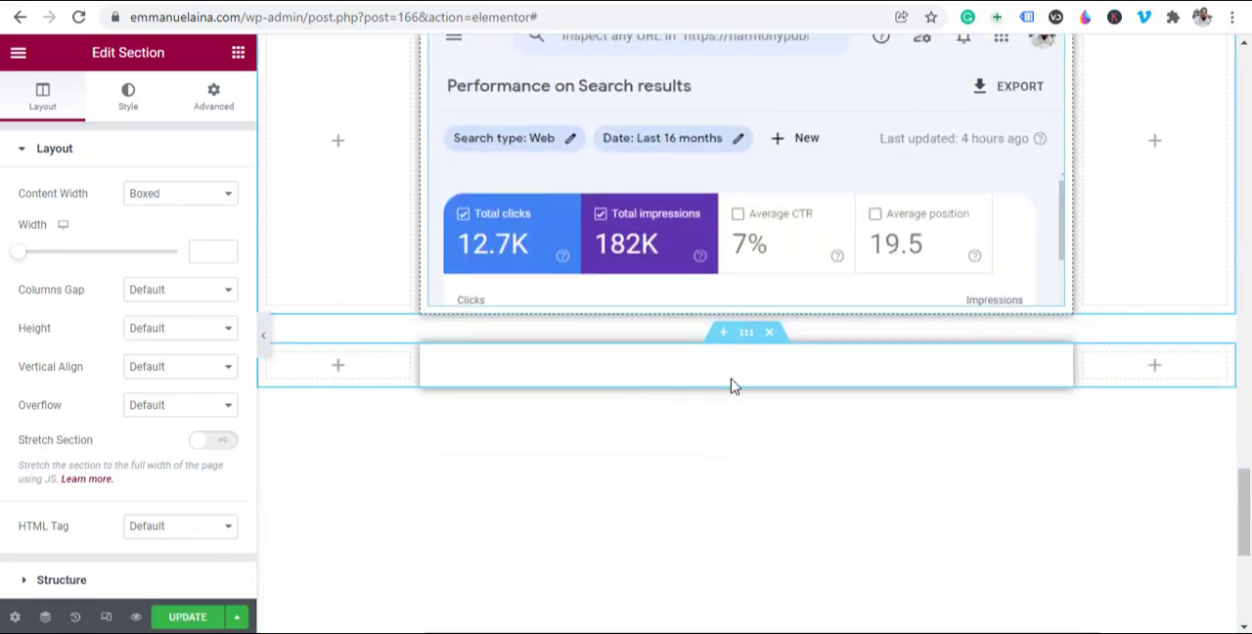
scroll(738, 526, "down", 1)
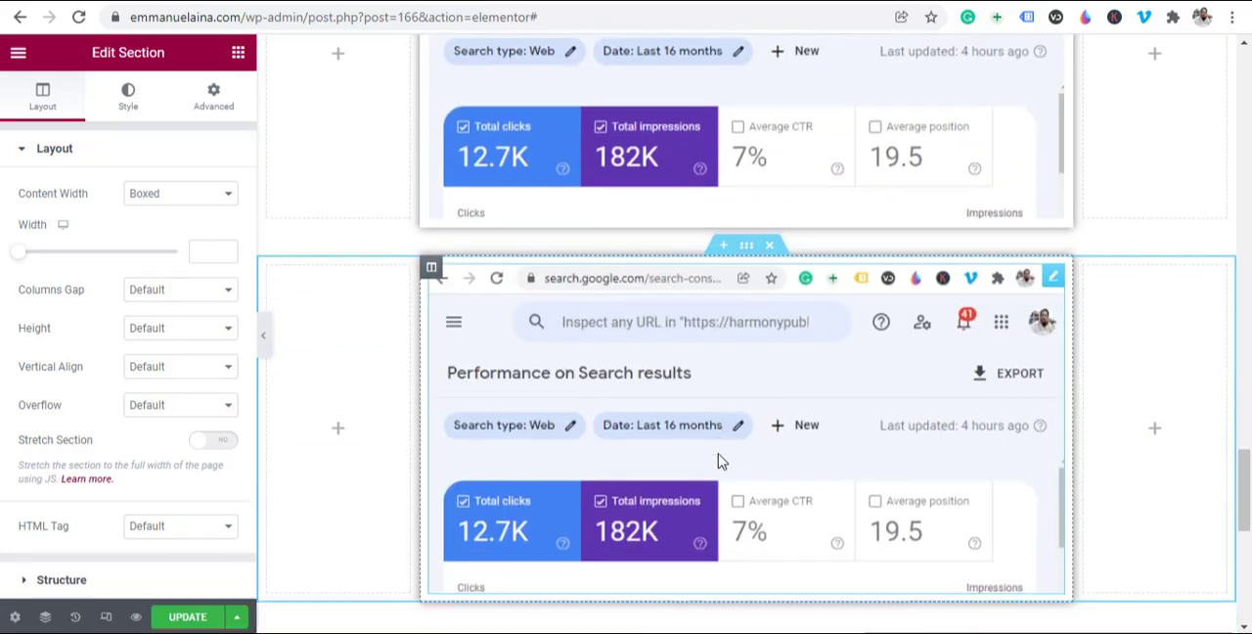
left_click(719, 411)
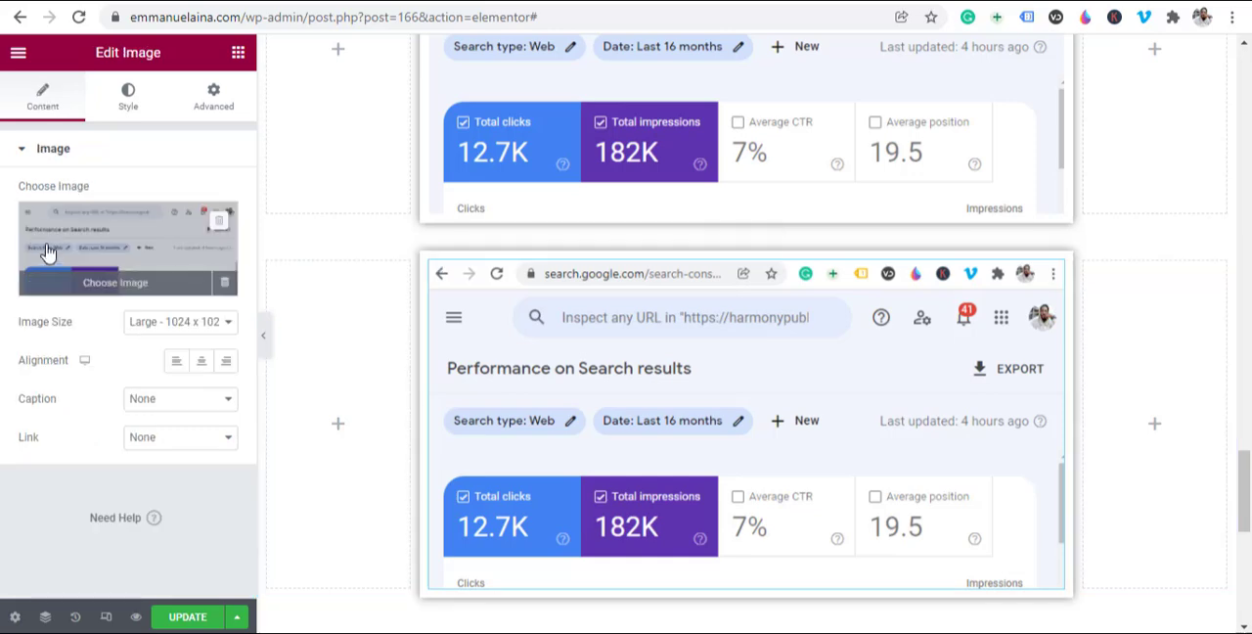
left_click(115, 245)
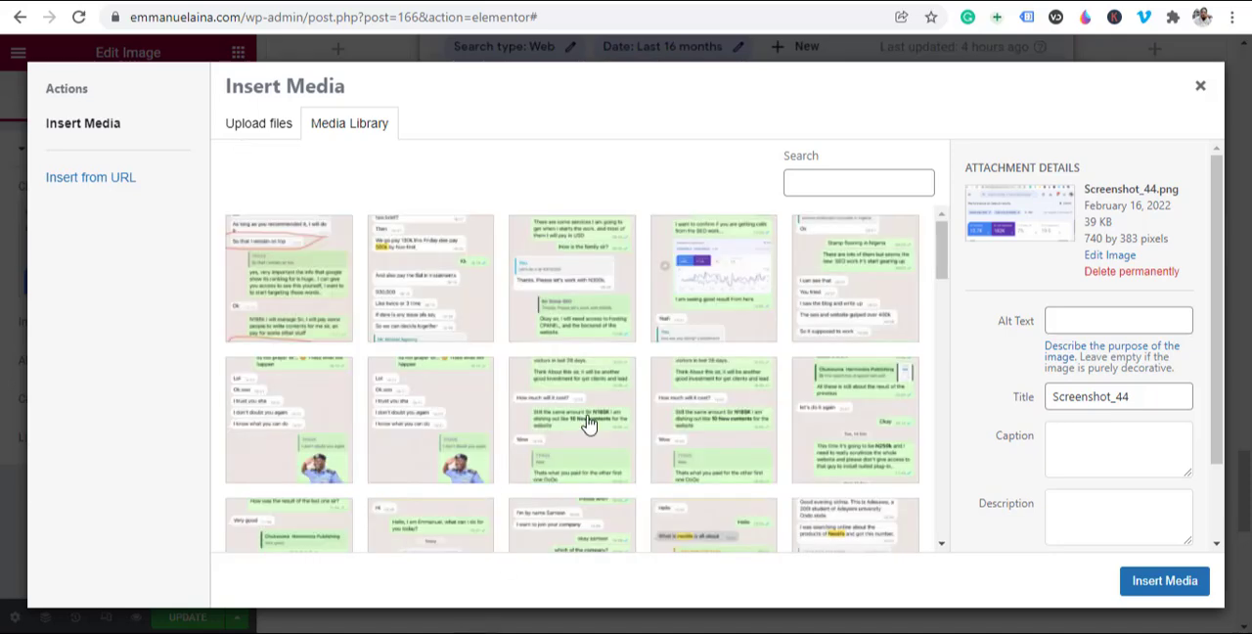
scroll(586, 423, "down", 10)
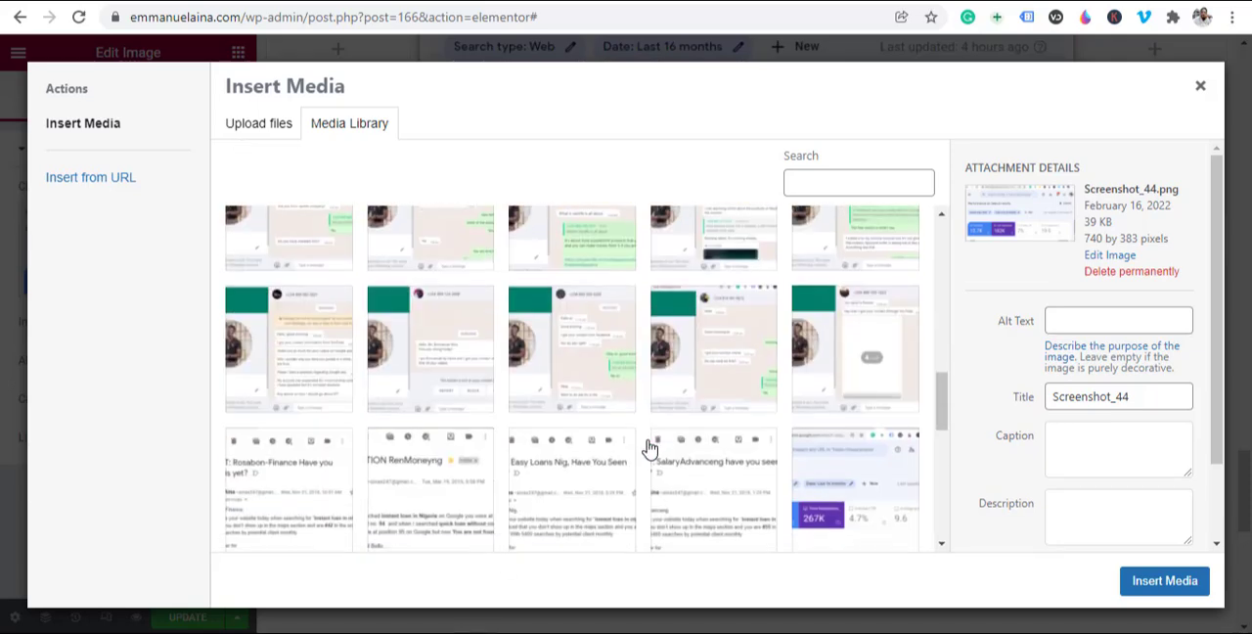
scroll(587, 450, "down", 2)
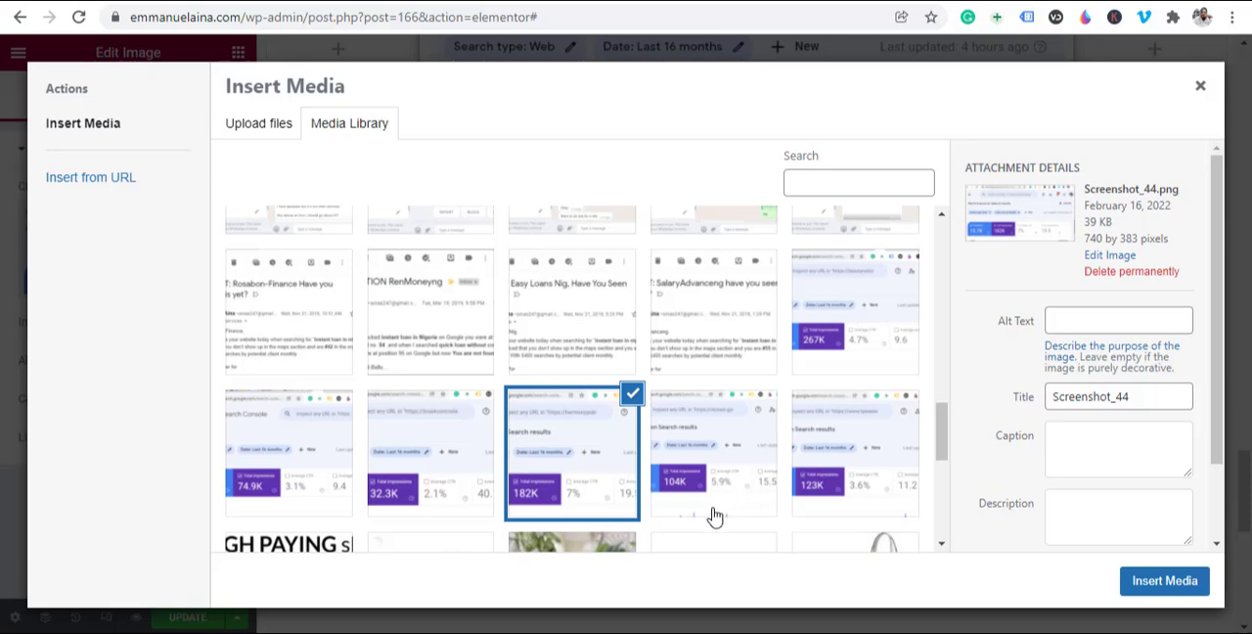
left_click(712, 459)
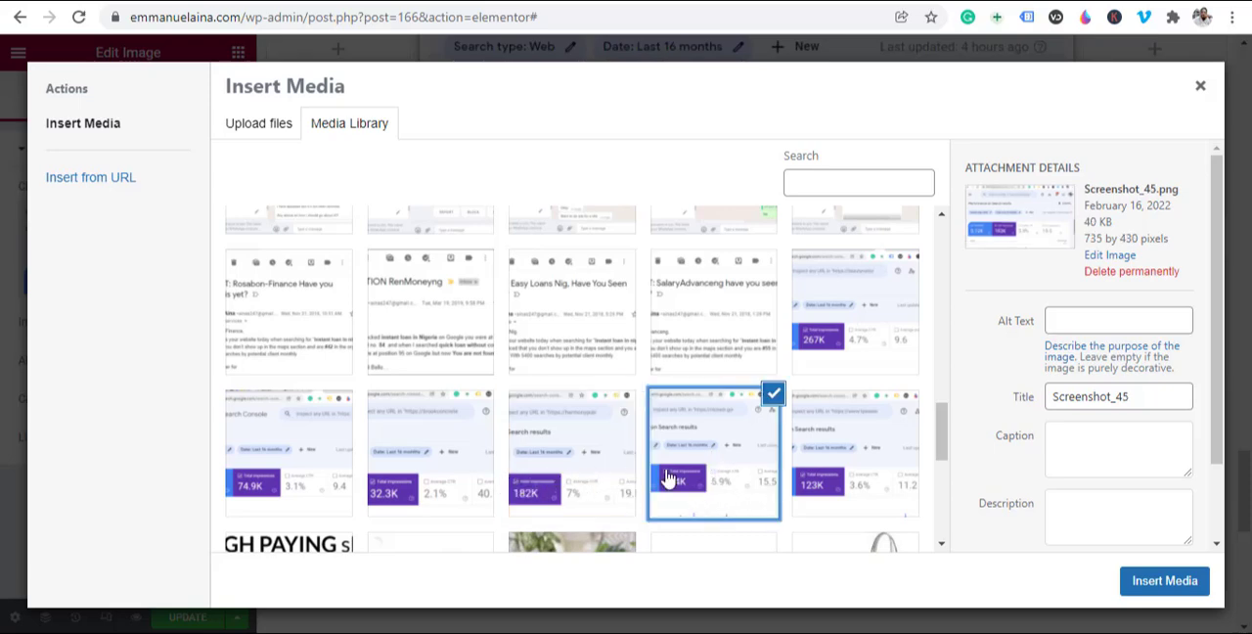
left_click(854, 345)
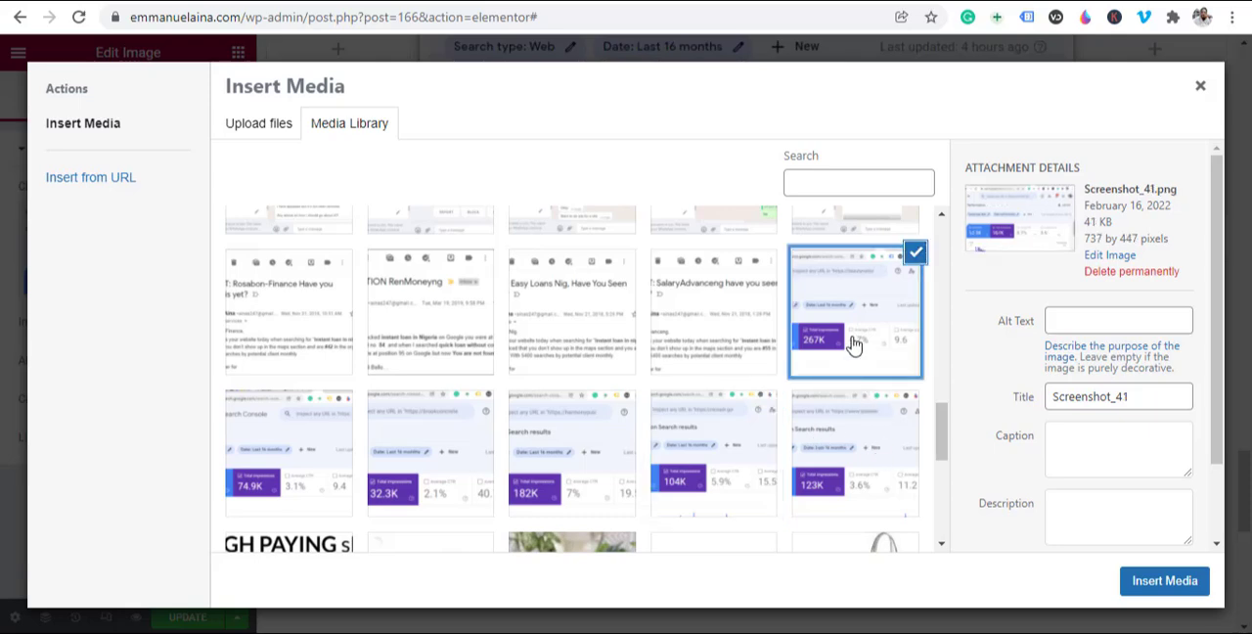
left_click(1148, 587)
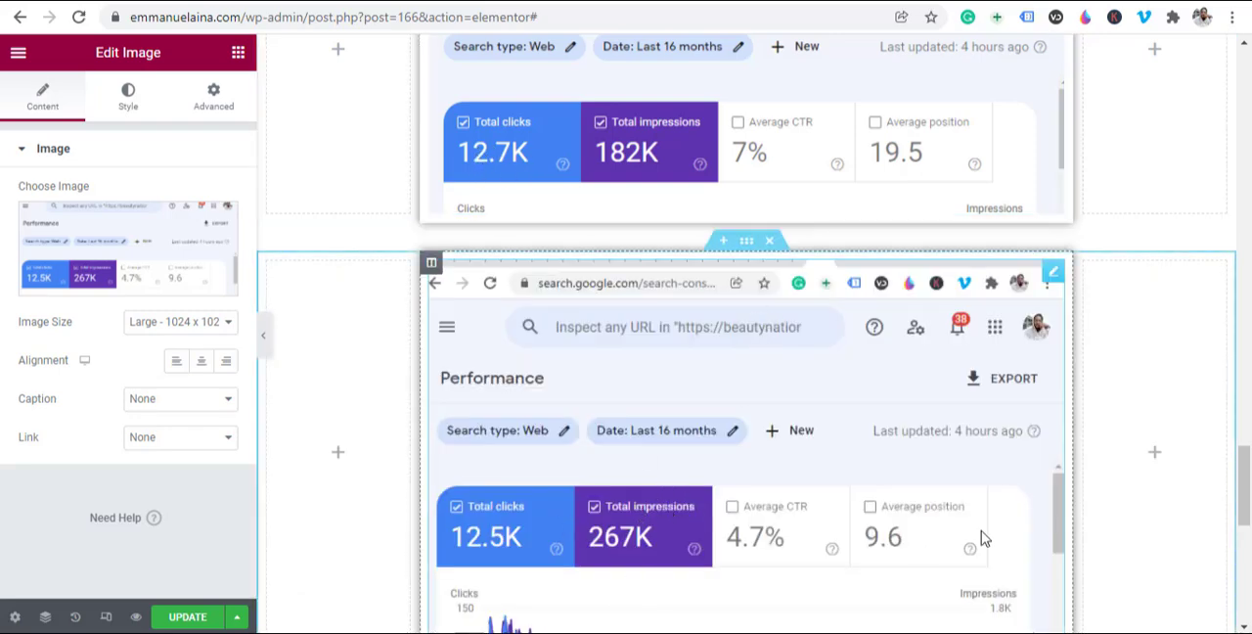
scroll(660, 394, "down", 2)
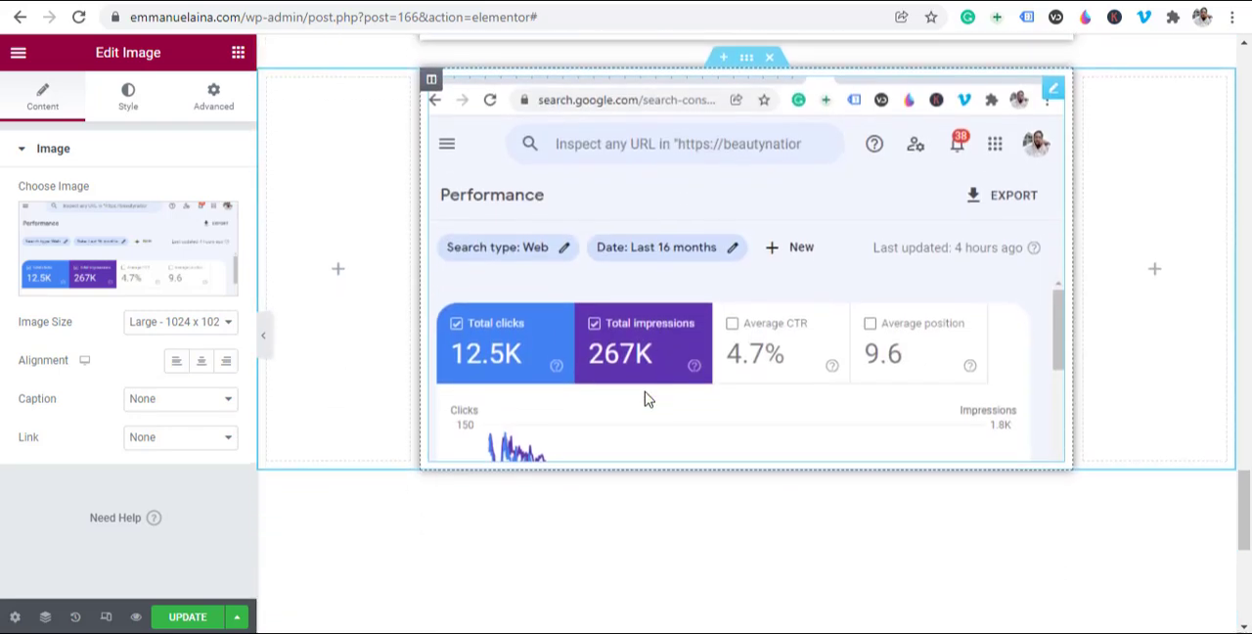
scroll(643, 399, "up", 1)
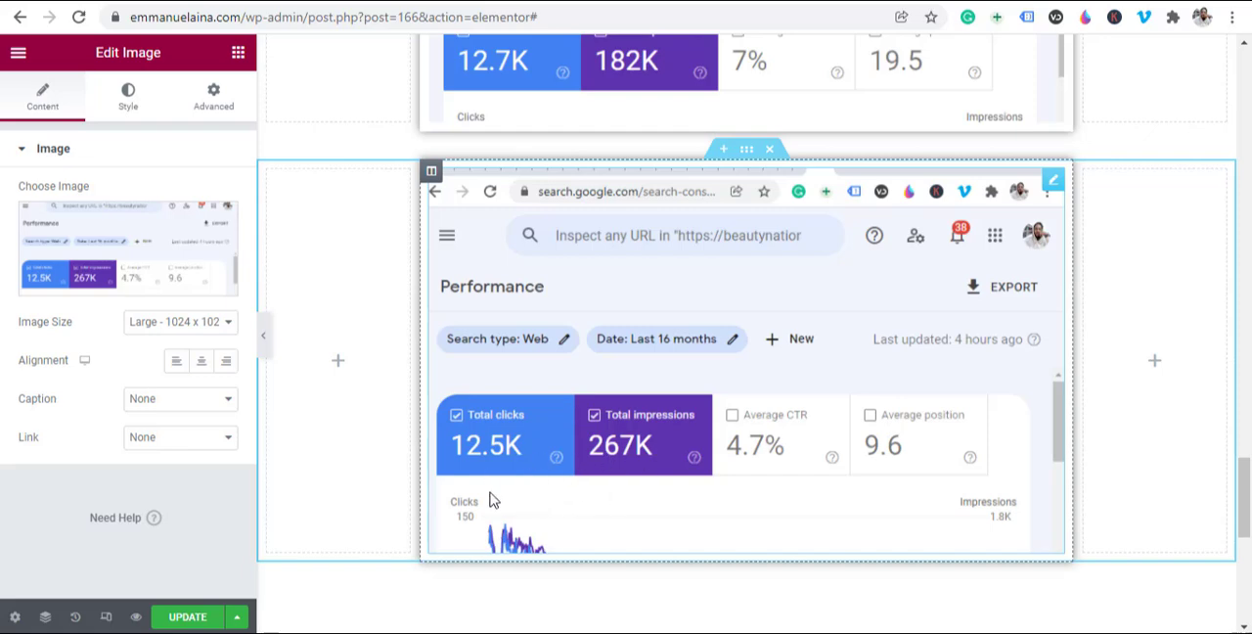
Step: Copy the N1,900,000 heading and insert a section with a wide middle and two narrow side columns above the 267K screenshot
scroll(493, 499, "up", 5)
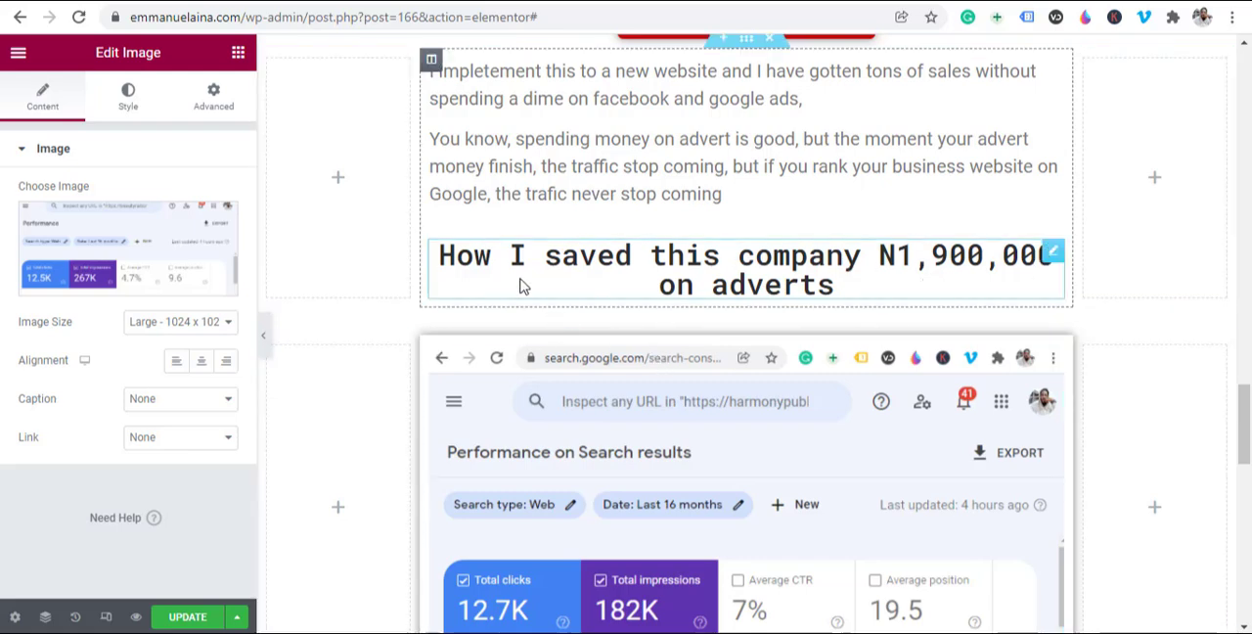
right_click(1051, 262)
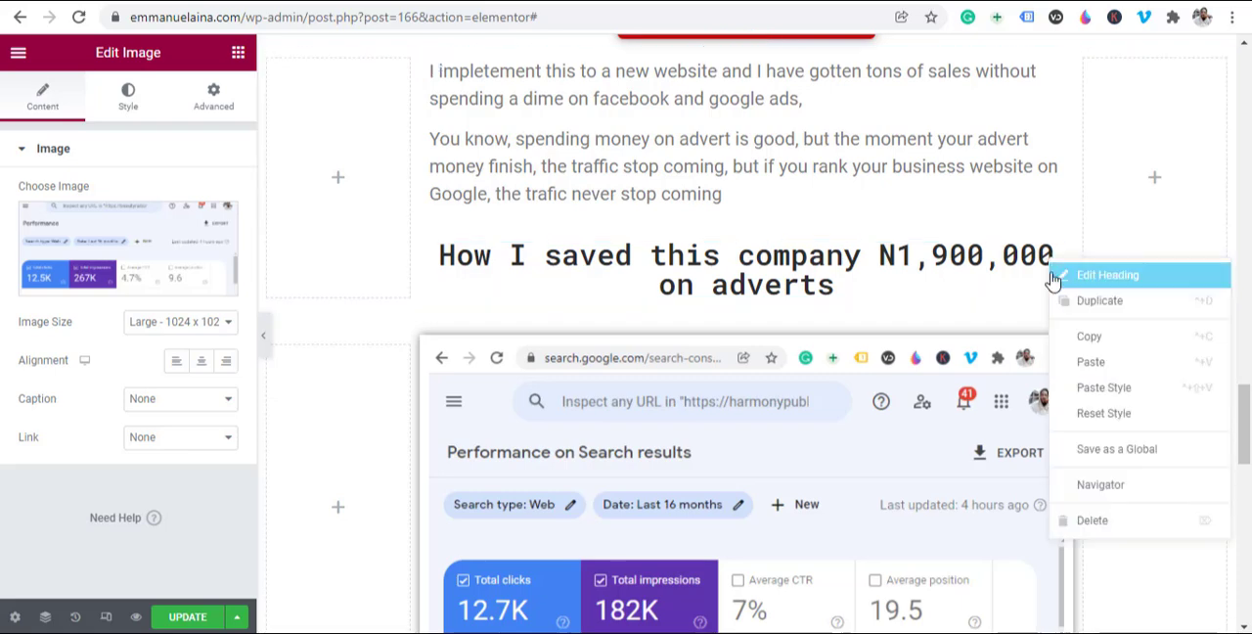
left_click(1083, 345)
scroll(706, 248, "down", 5)
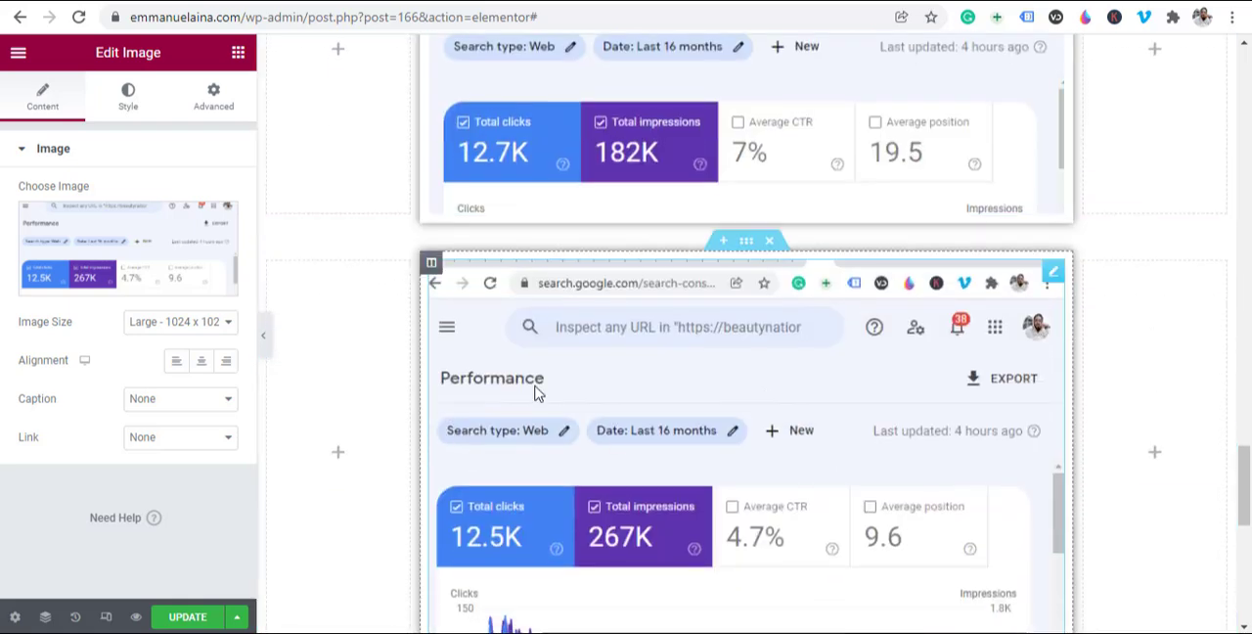
mouse_move(721, 246)
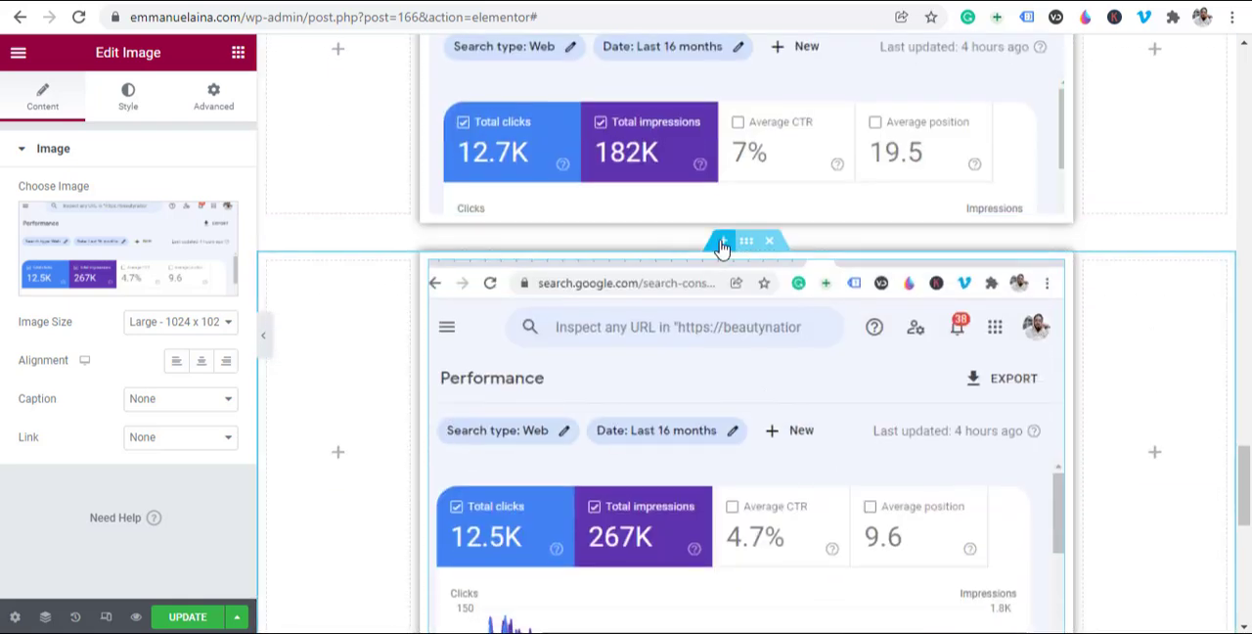
left_click(720, 251)
left_click(721, 307)
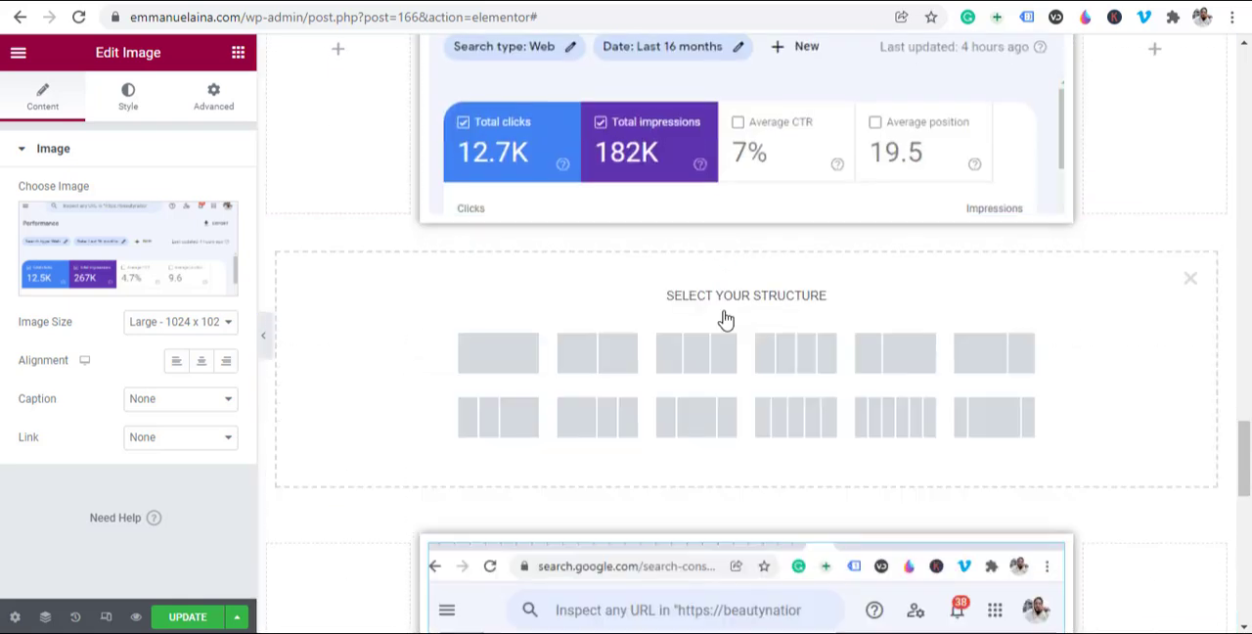
left_click(991, 430)
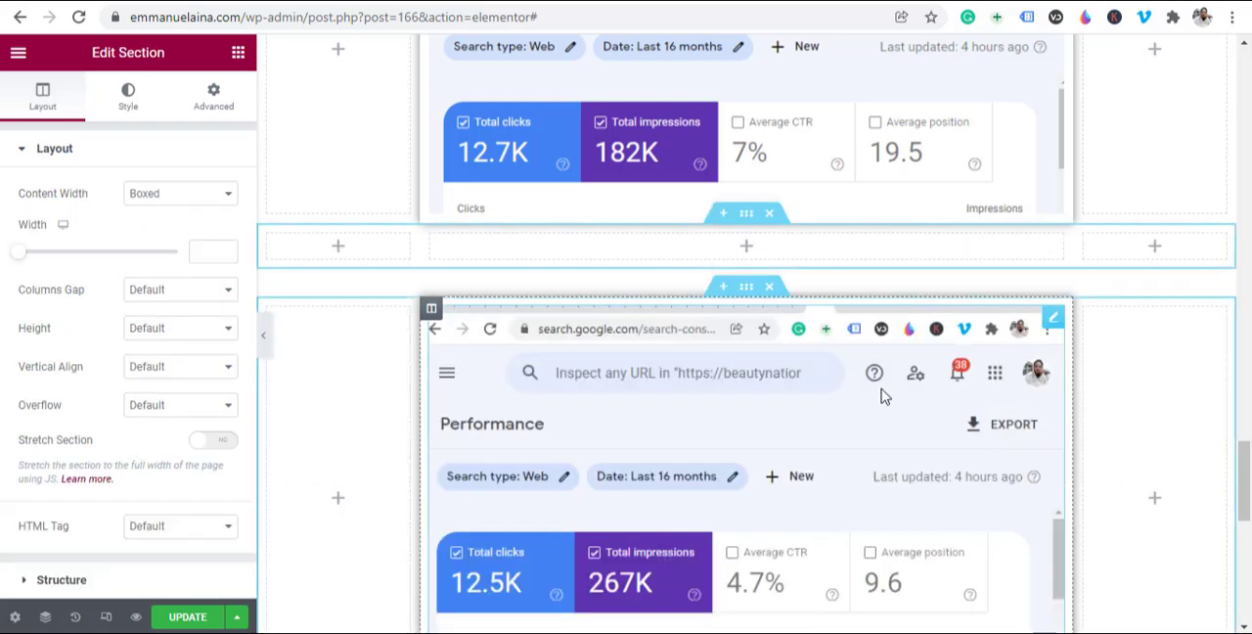
Step: Paste the copied heading into the new section's middle column and change its title to "How I saved this company N1,800,000 on adverts"
right_click(745, 255)
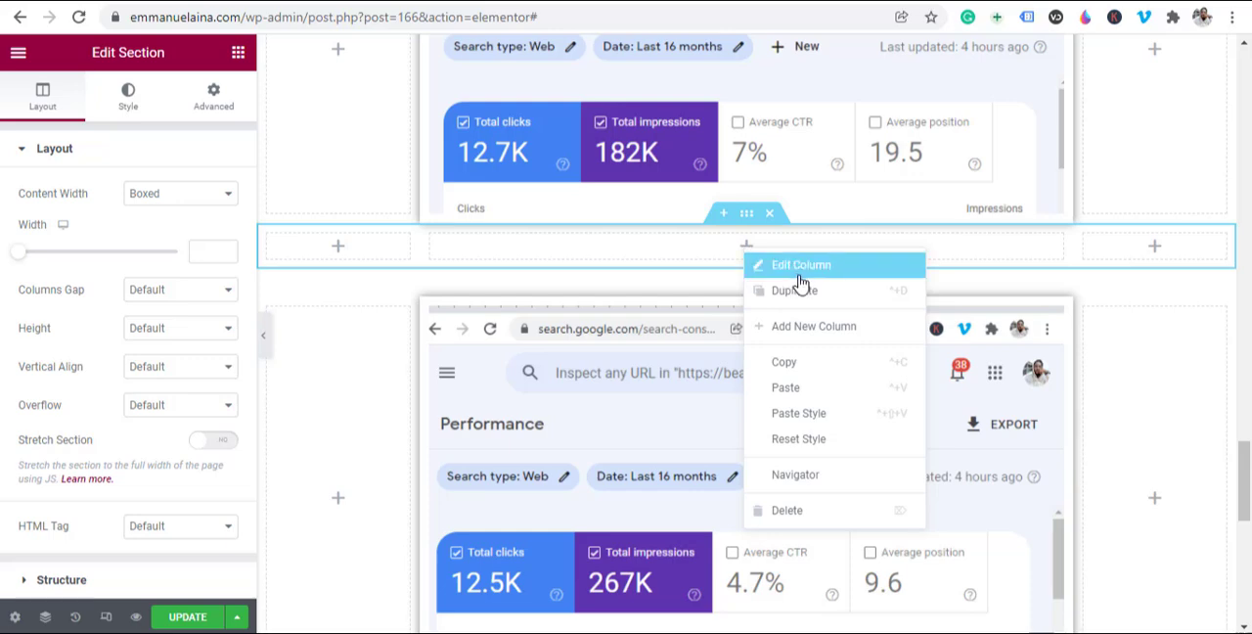
left_click(808, 389)
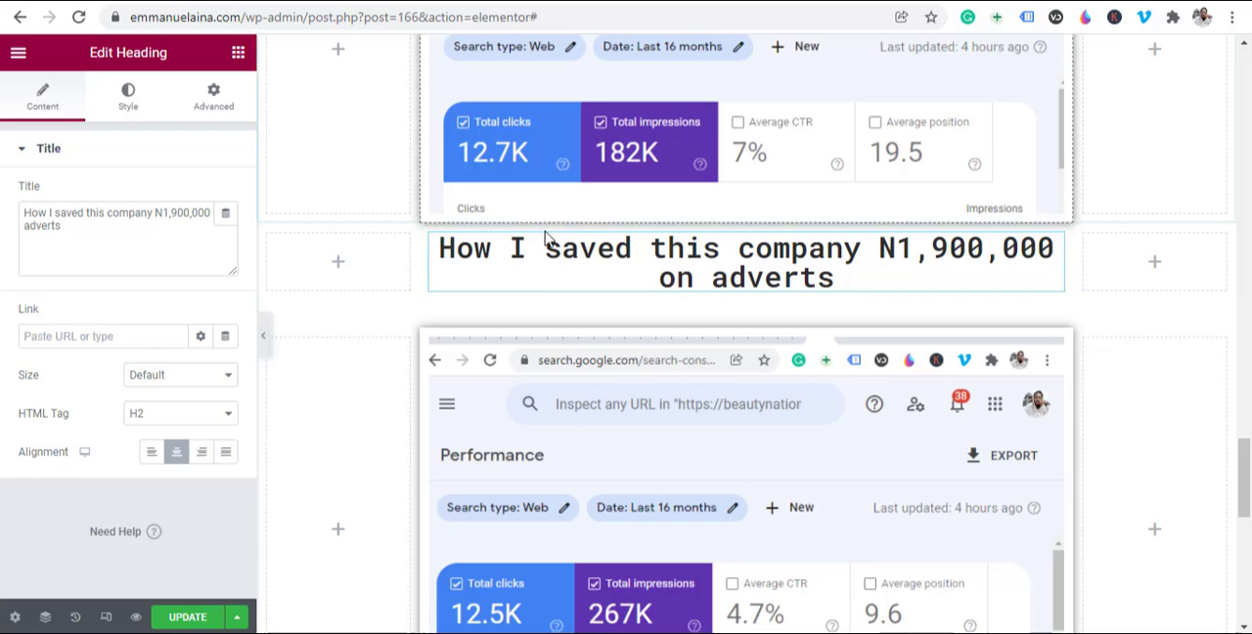
left_click(179, 212)
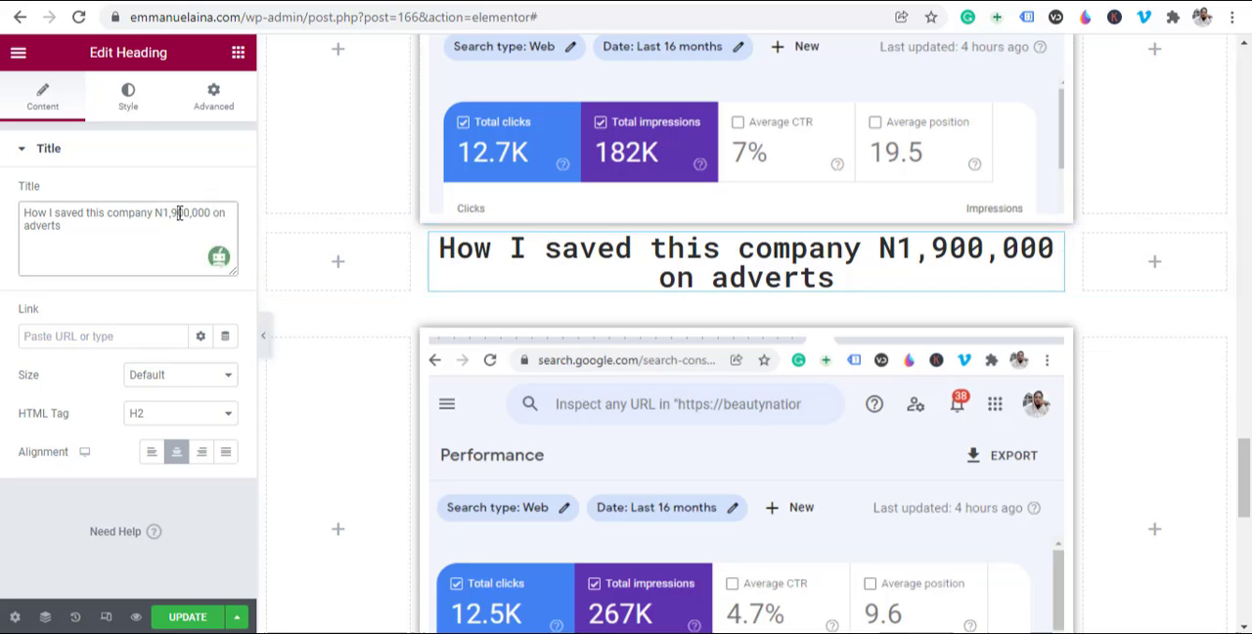
key("BackSpace")
type("8")
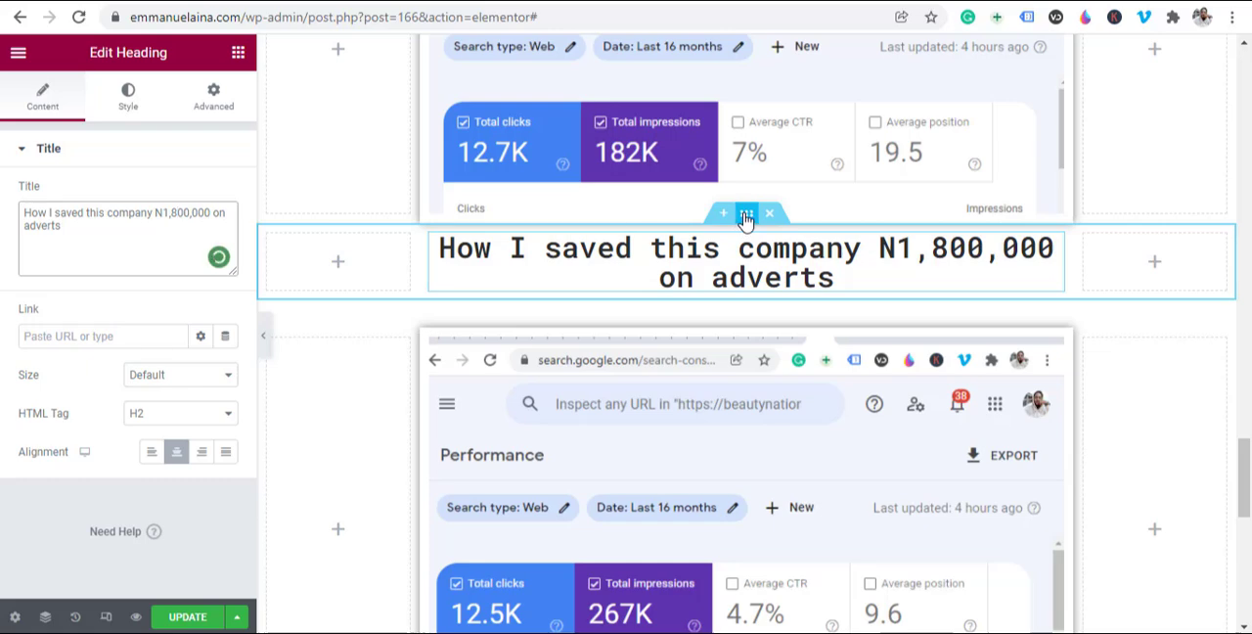
Step: Unlink the margins of the N1,800,000 heading's section and set its top margin to 50 px
left_click(746, 215)
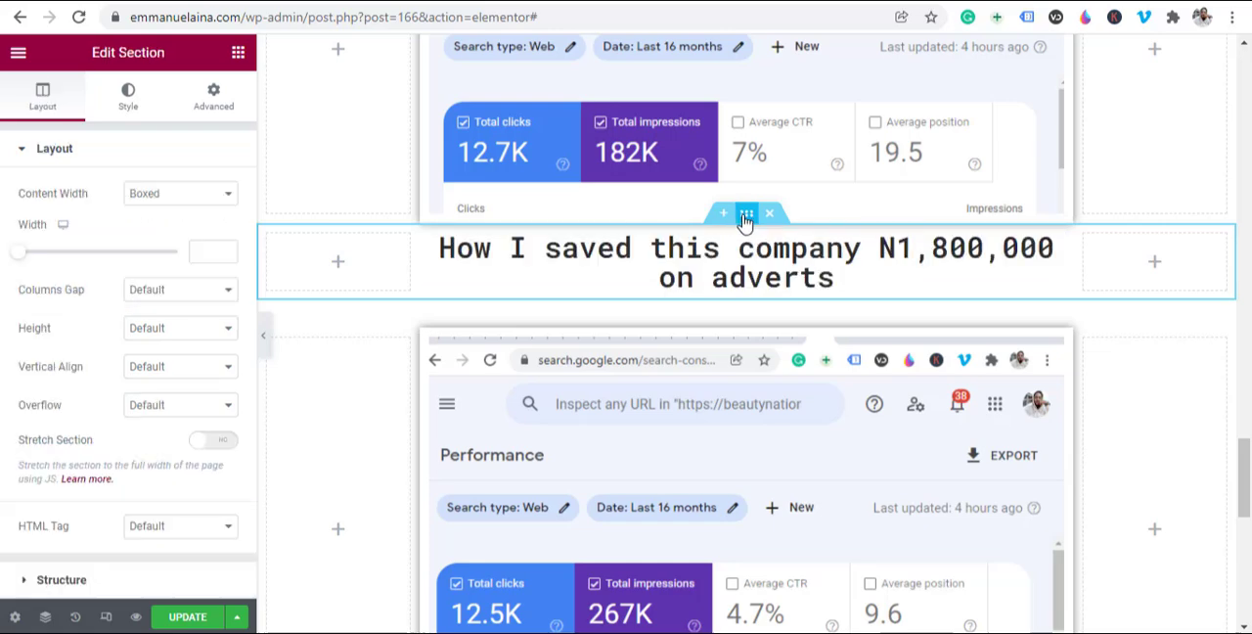
left_click(214, 109)
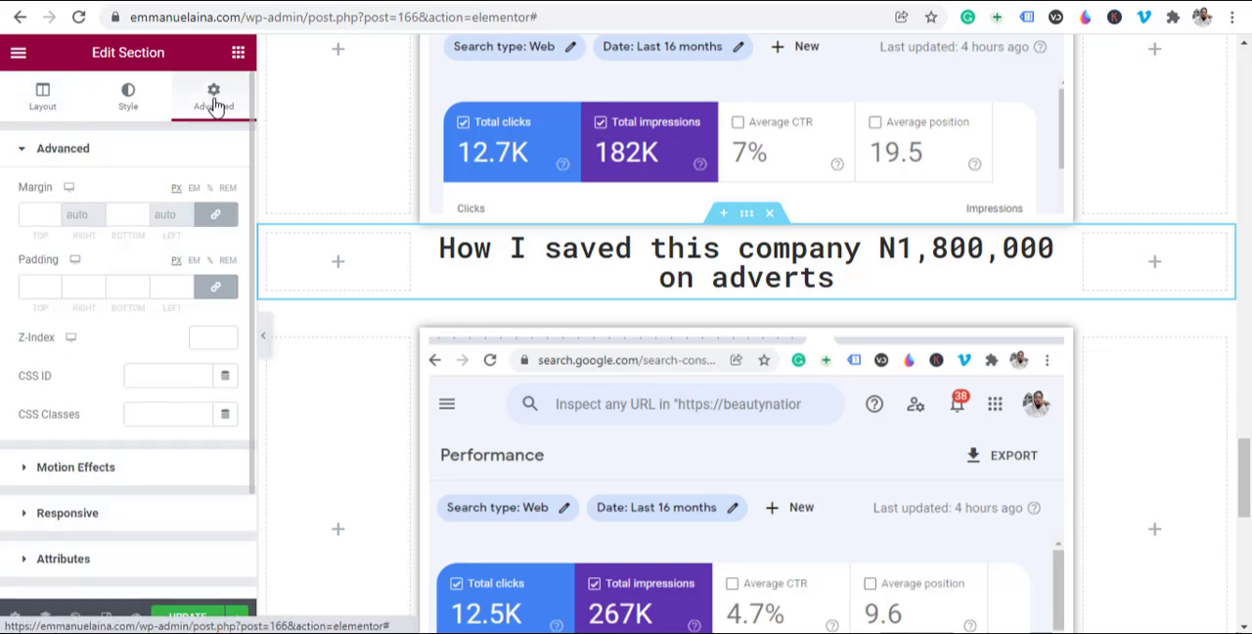
left_click(217, 217)
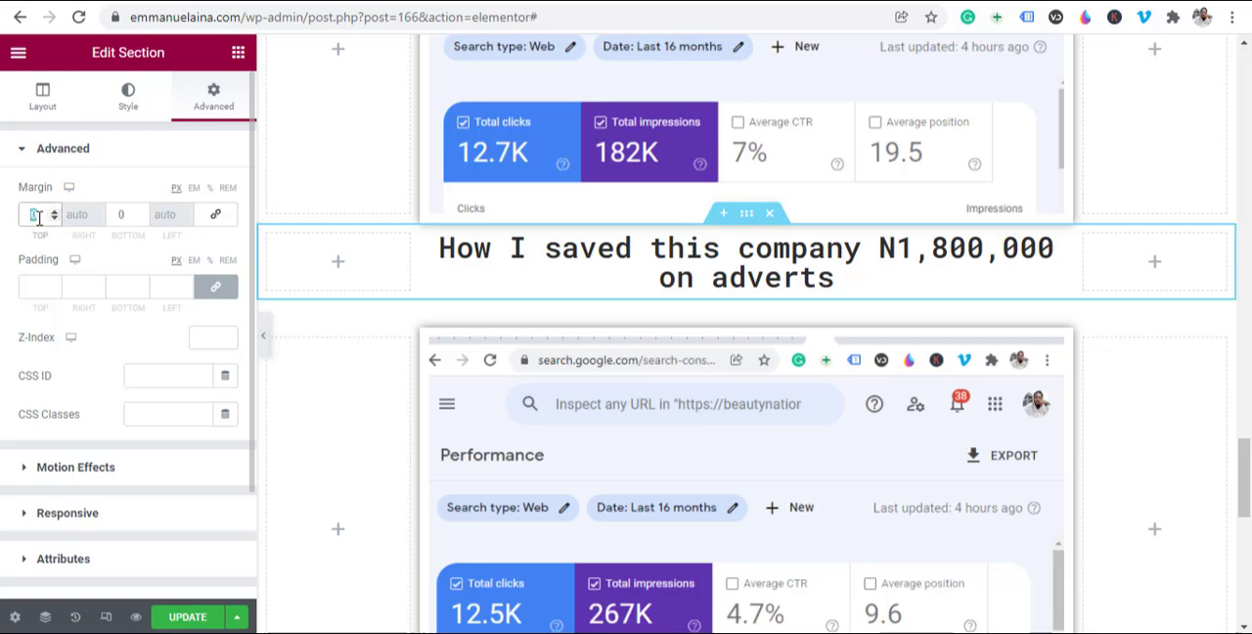
type("50")
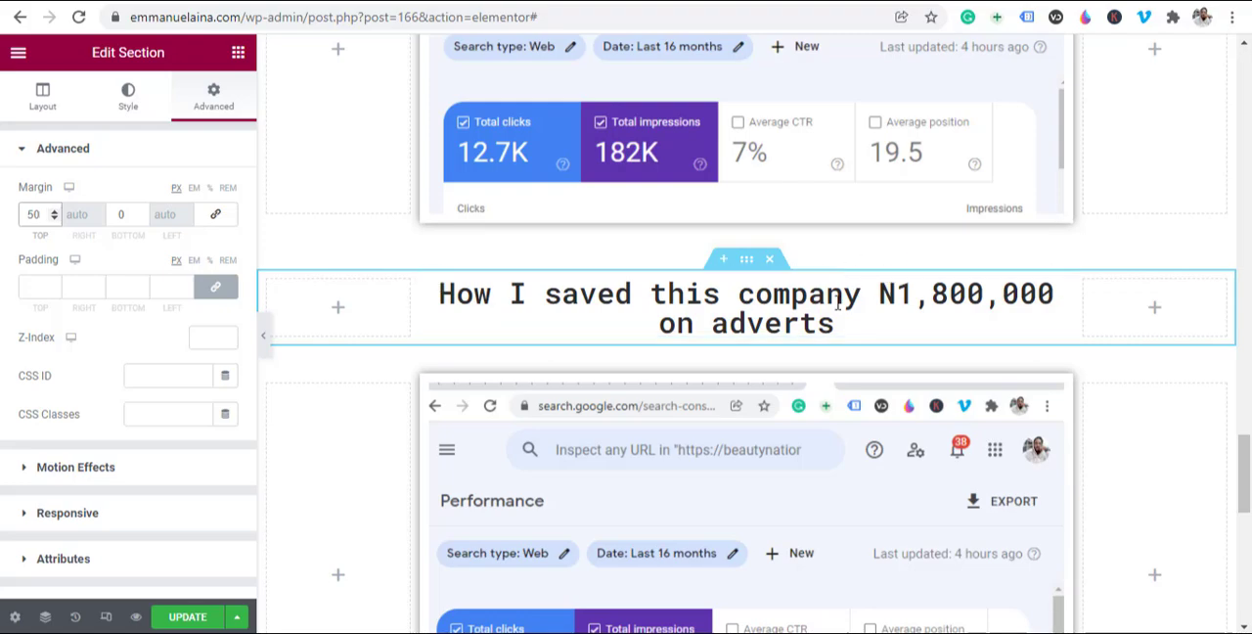
Step: Review the page layout between the disclaimer at its end and the opening video headline
scroll(734, 426, "up", 8)
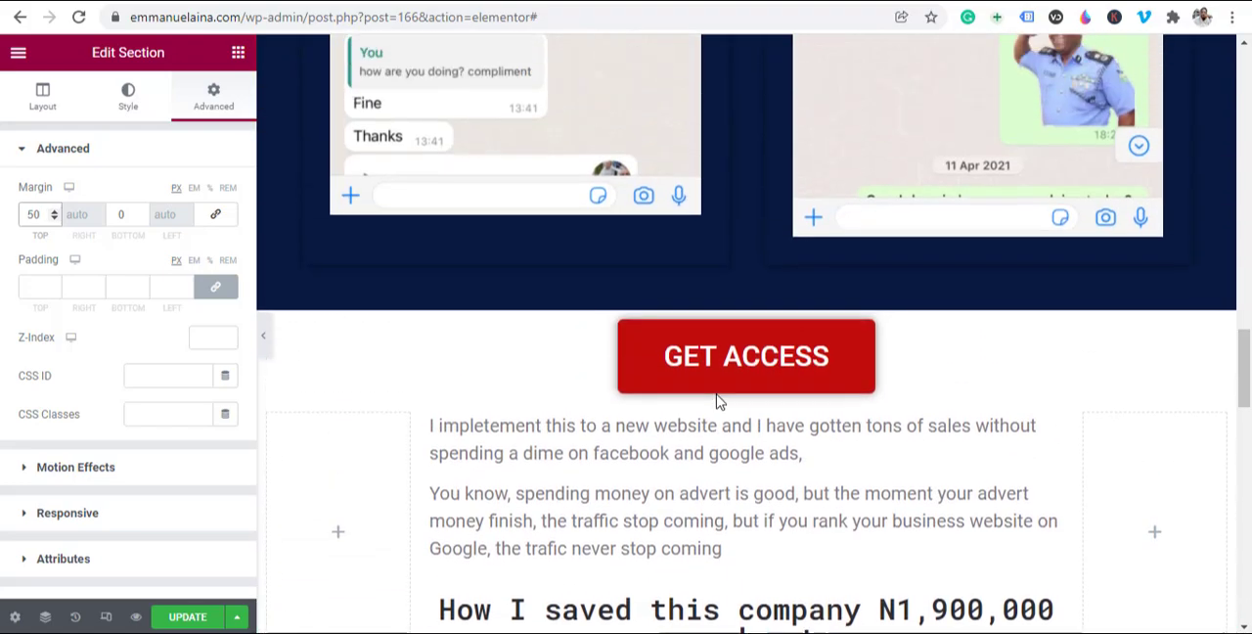
scroll(716, 400, "down", 5)
scroll(717, 399, "down", 10)
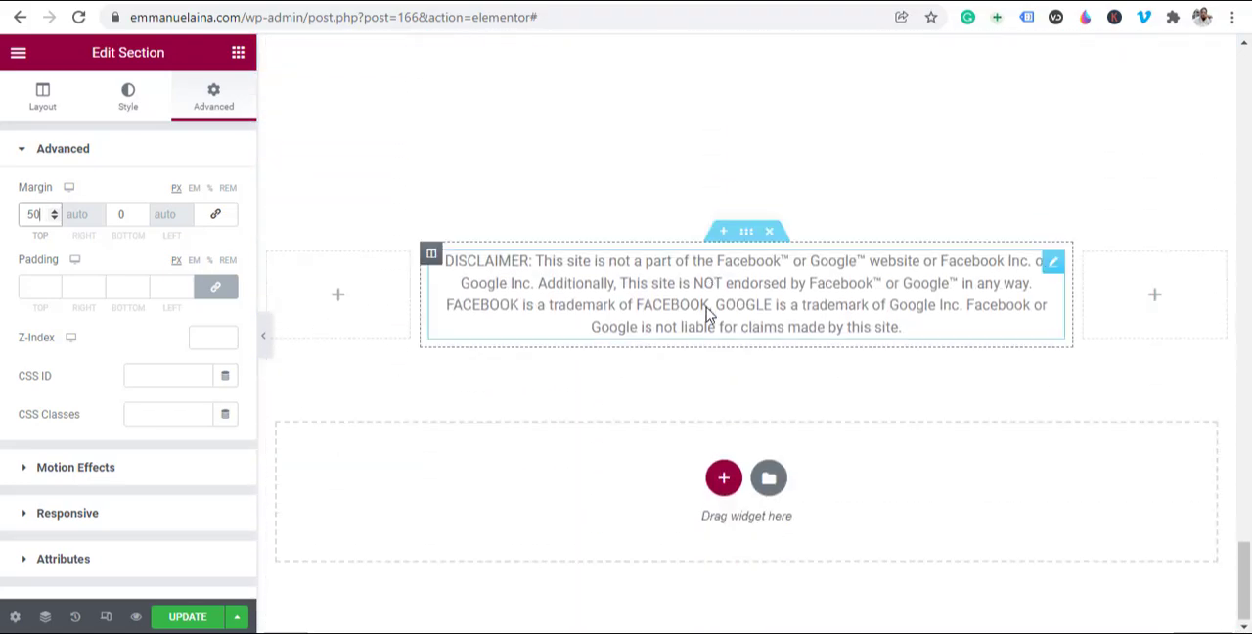
scroll(707, 307, "up", 3)
scroll(707, 307, "up", 10)
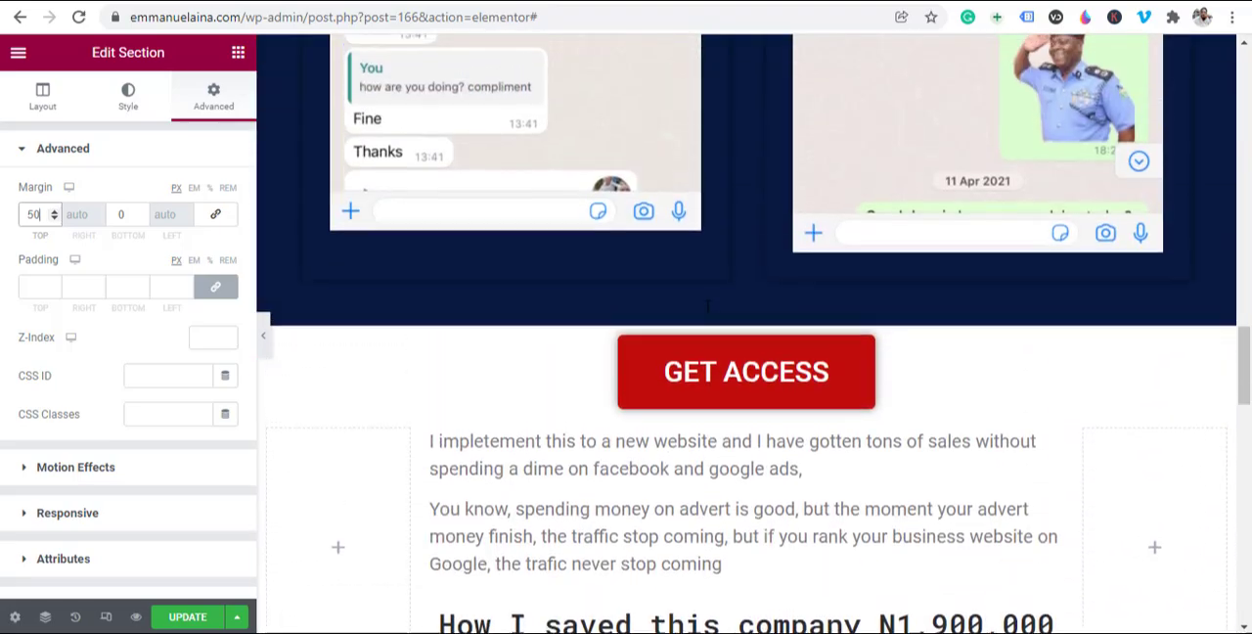
scroll(707, 307, "up", 10)
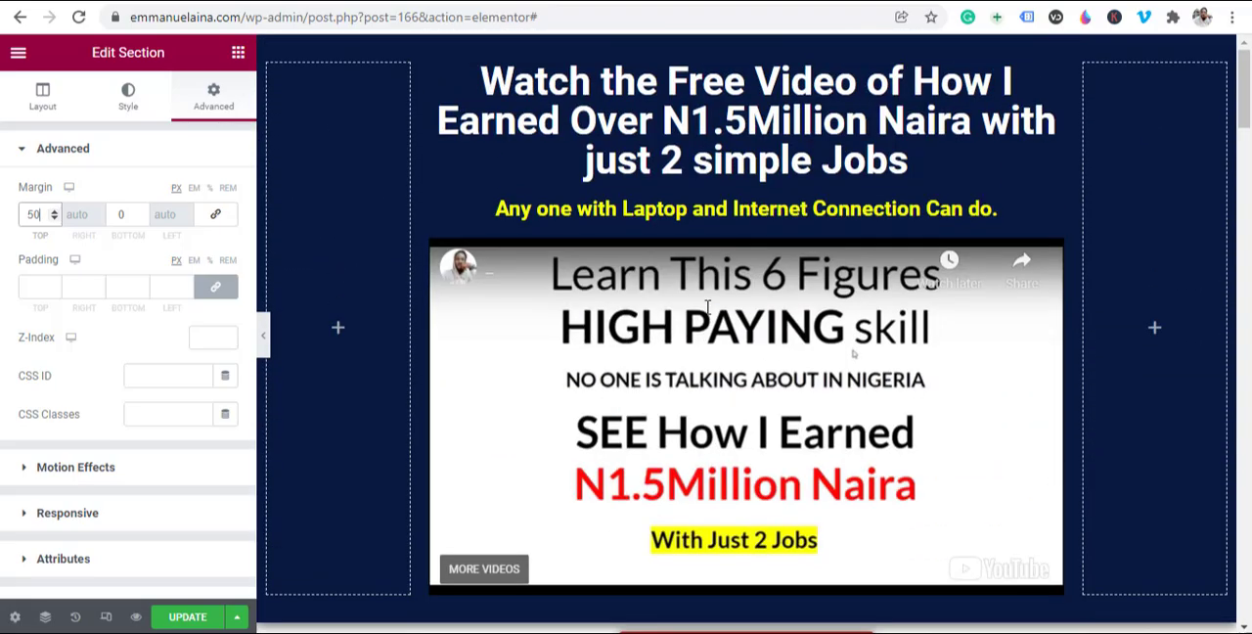
Step: Update the landing page to save the new heading and its spacing
scroll(707, 307, "down", 5)
scroll(707, 307, "down", 5)
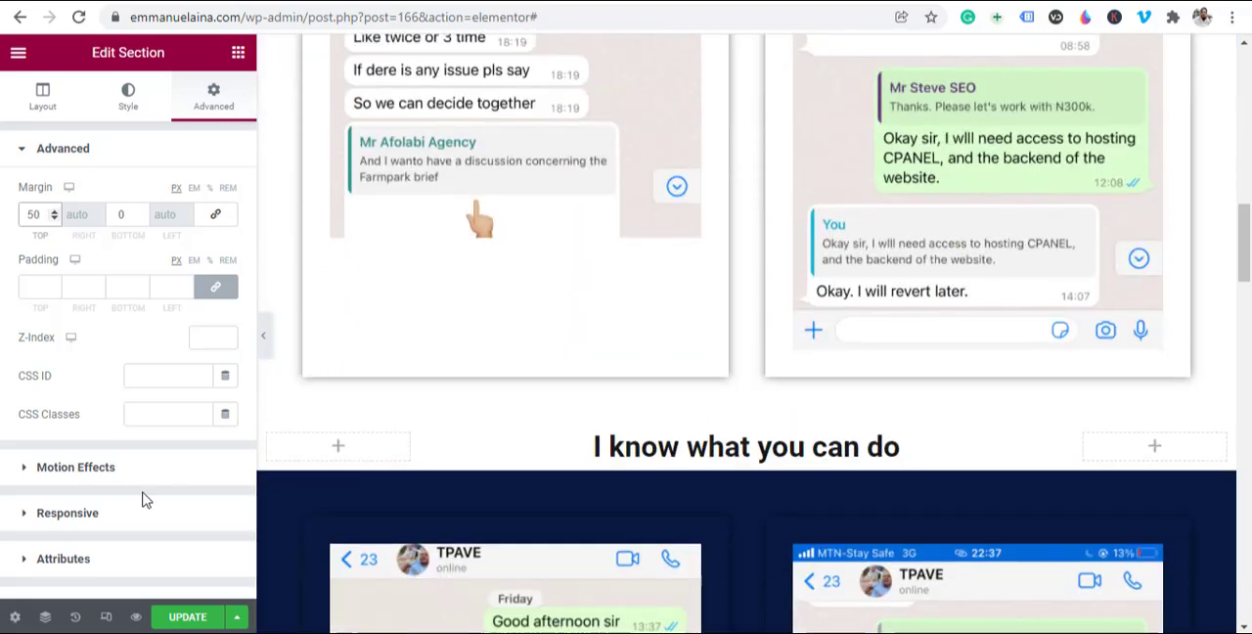
left_click(203, 617)
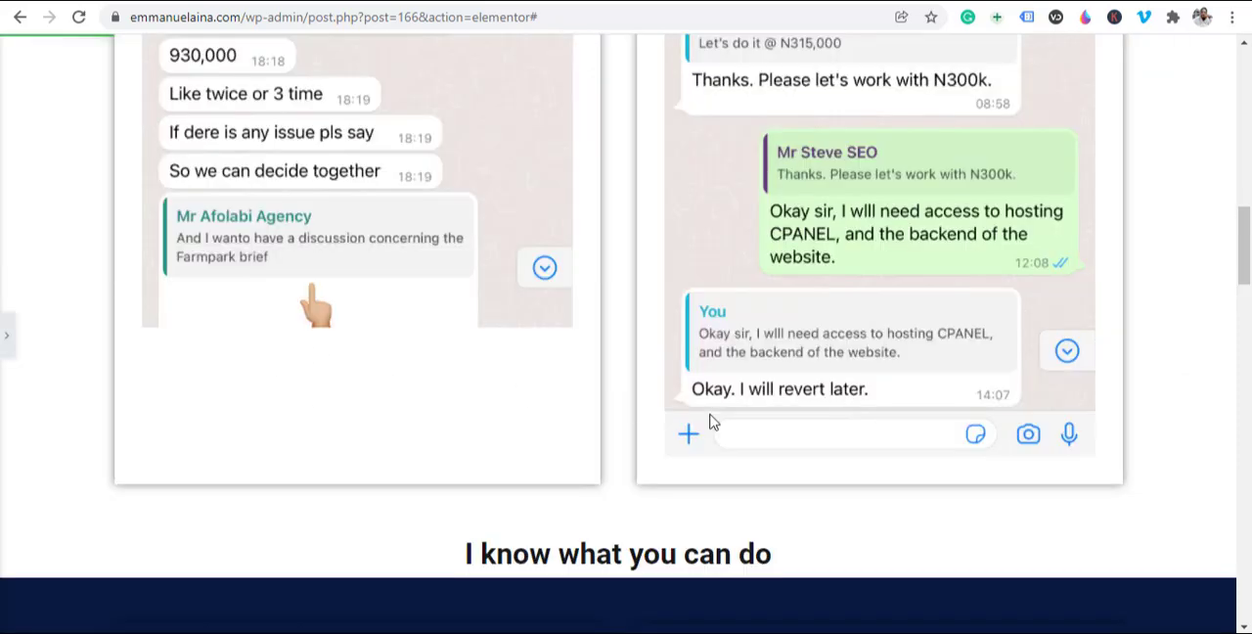
Step: Review the whole page without the editing panel, from the video headline to the 267K screenshot at the end
scroll(714, 420, "up", 15)
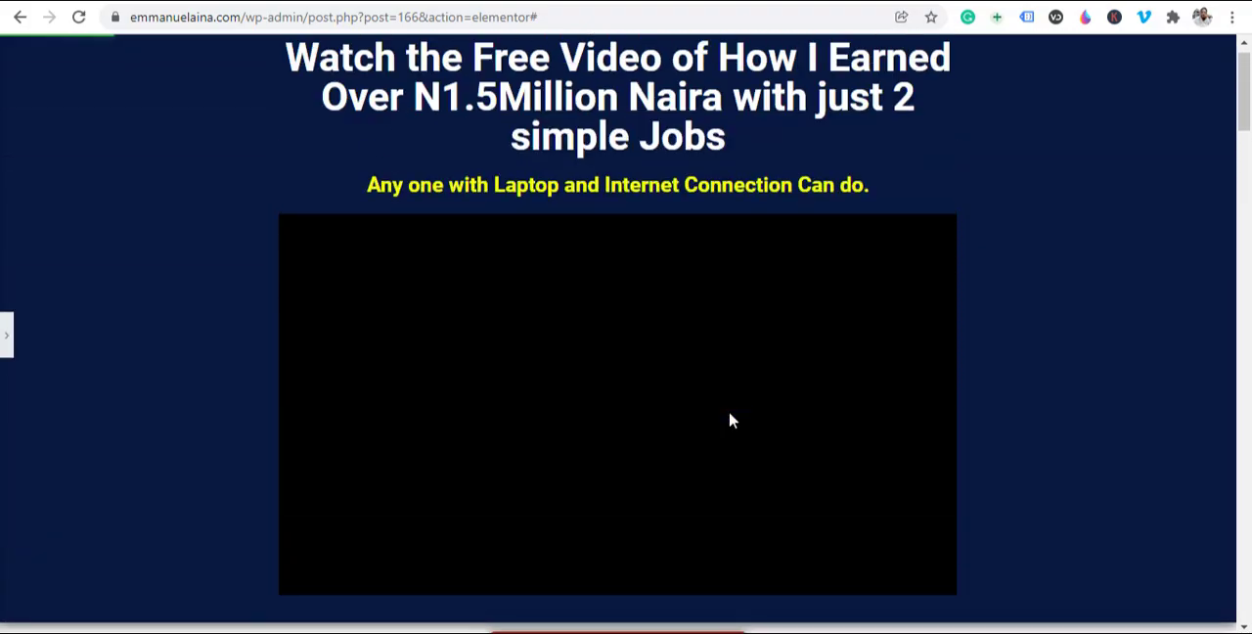
scroll(946, 339, "down", 13)
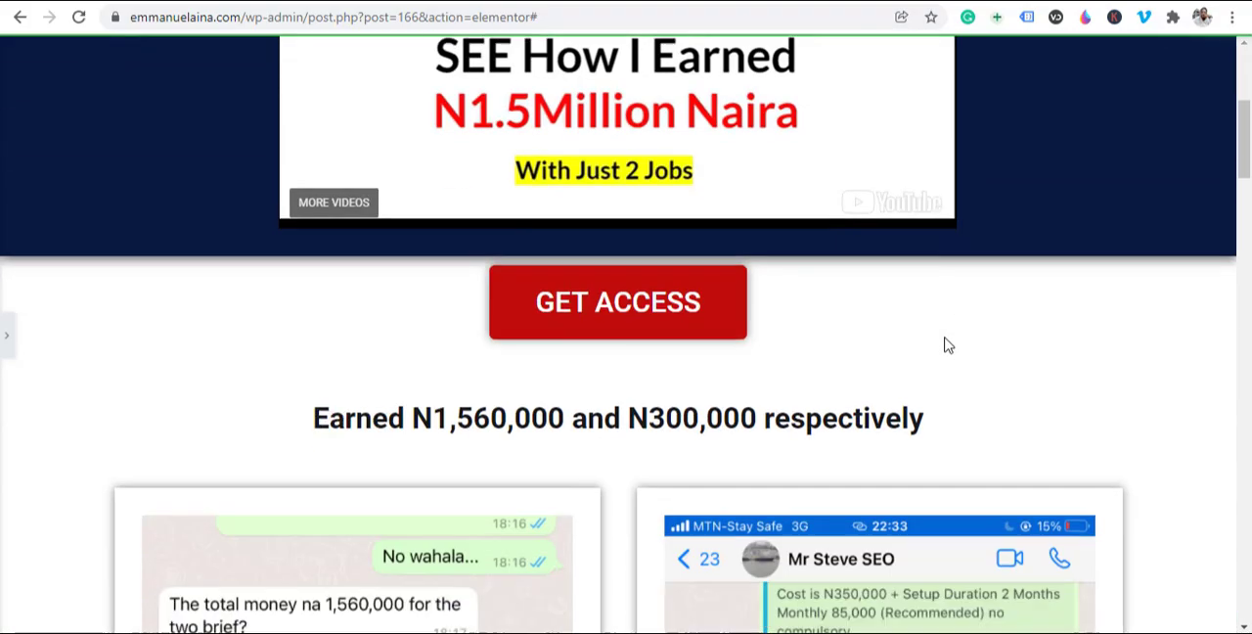
scroll(636, 346, "down", 5)
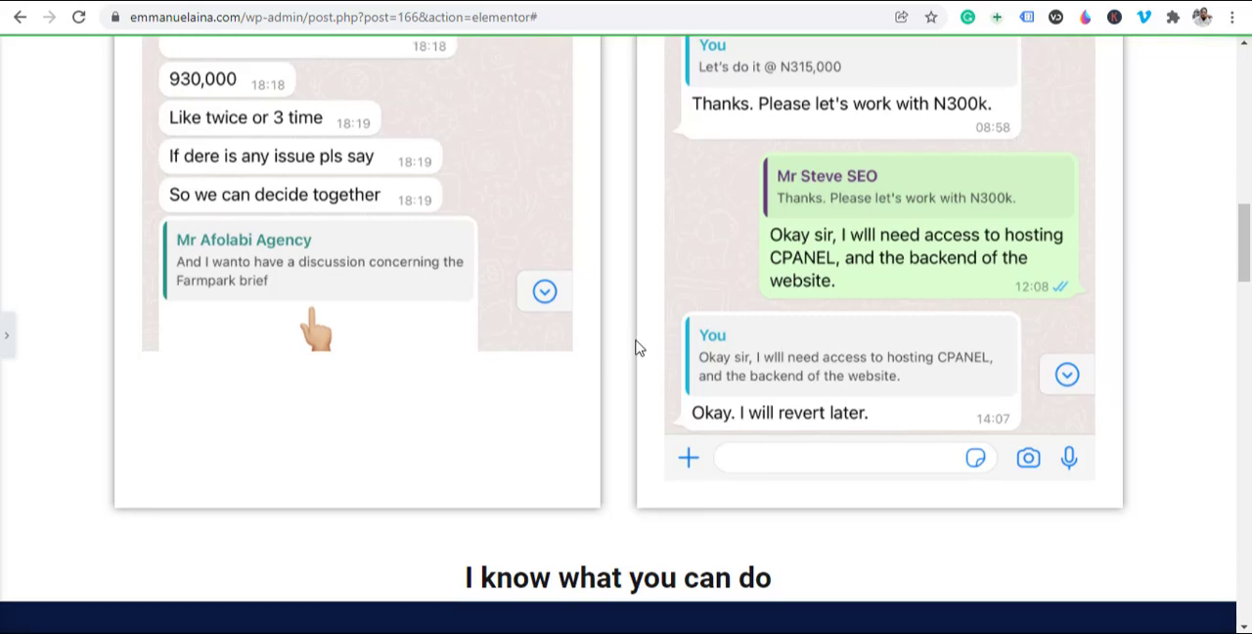
scroll(606, 289, "down", 8)
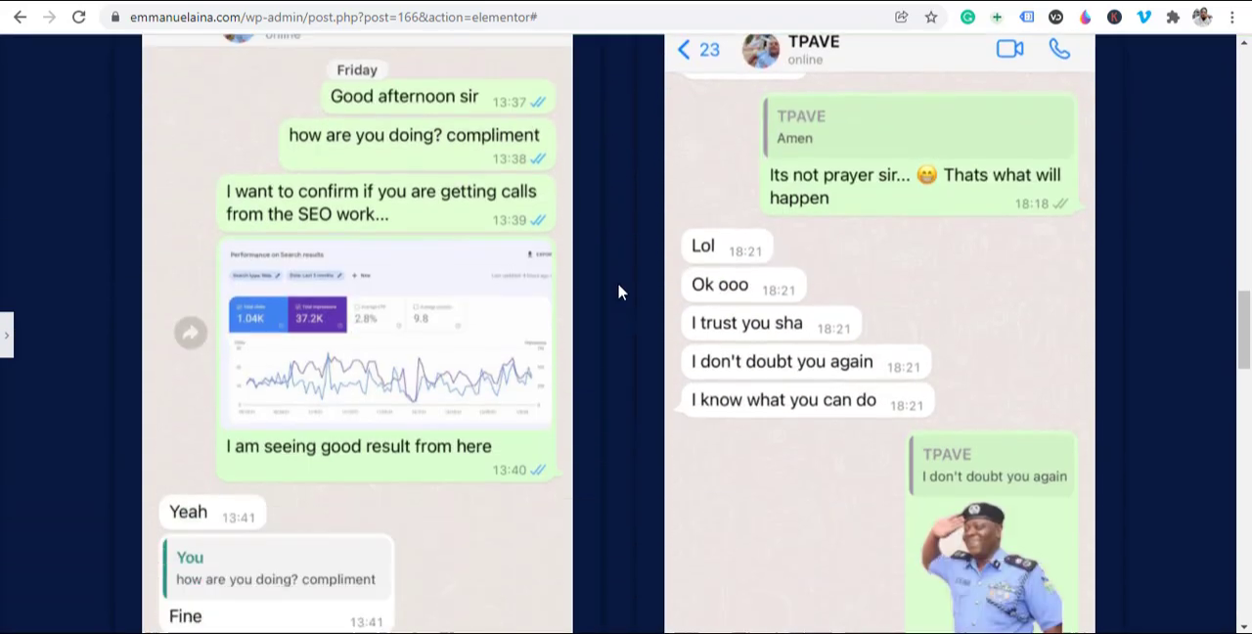
scroll(497, 322, "down", 6)
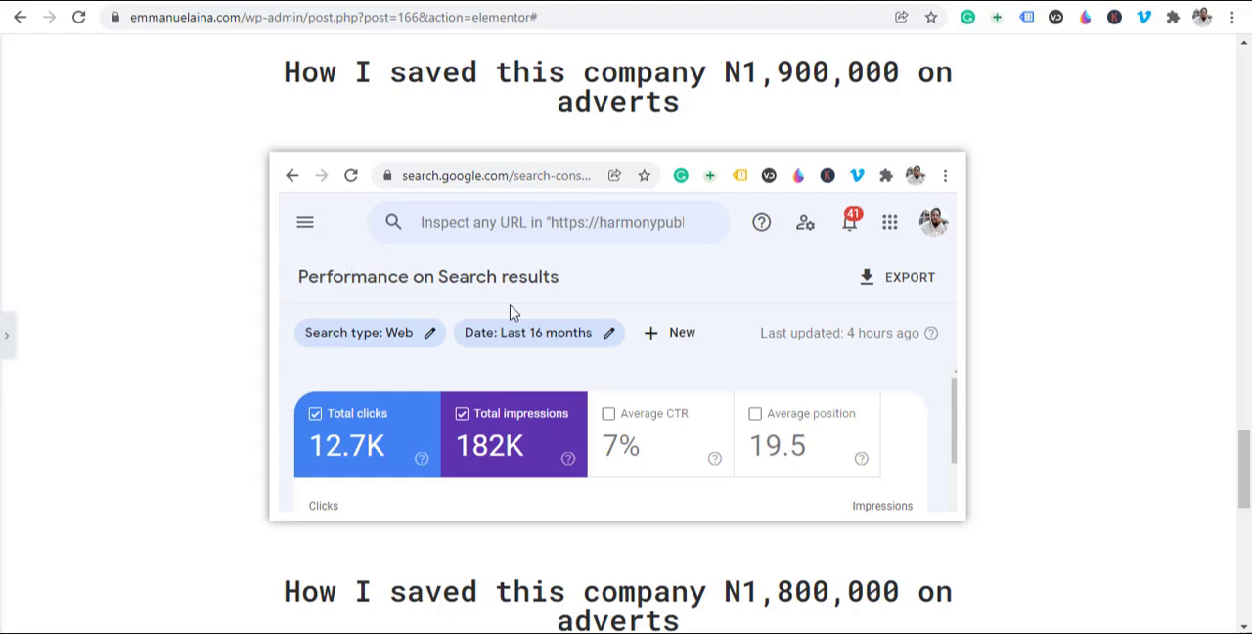
scroll(509, 313, "down", 9)
scroll(508, 315, "up", 2)
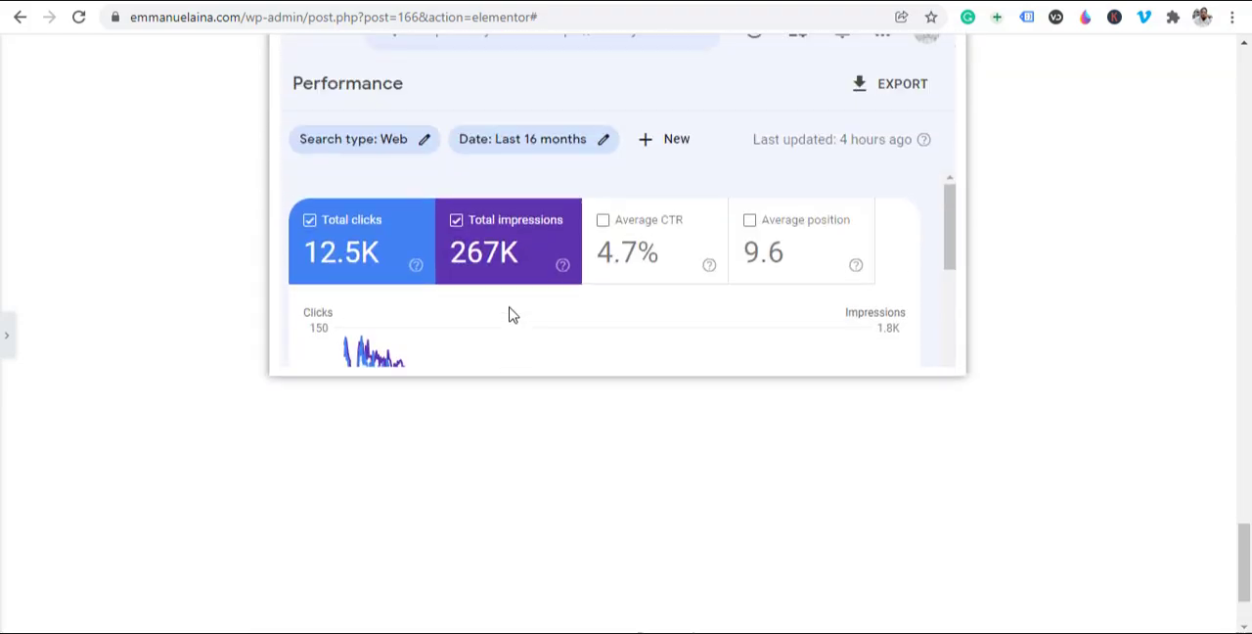
scroll(509, 314, "up", 10)
scroll(508, 314, "down", 5)
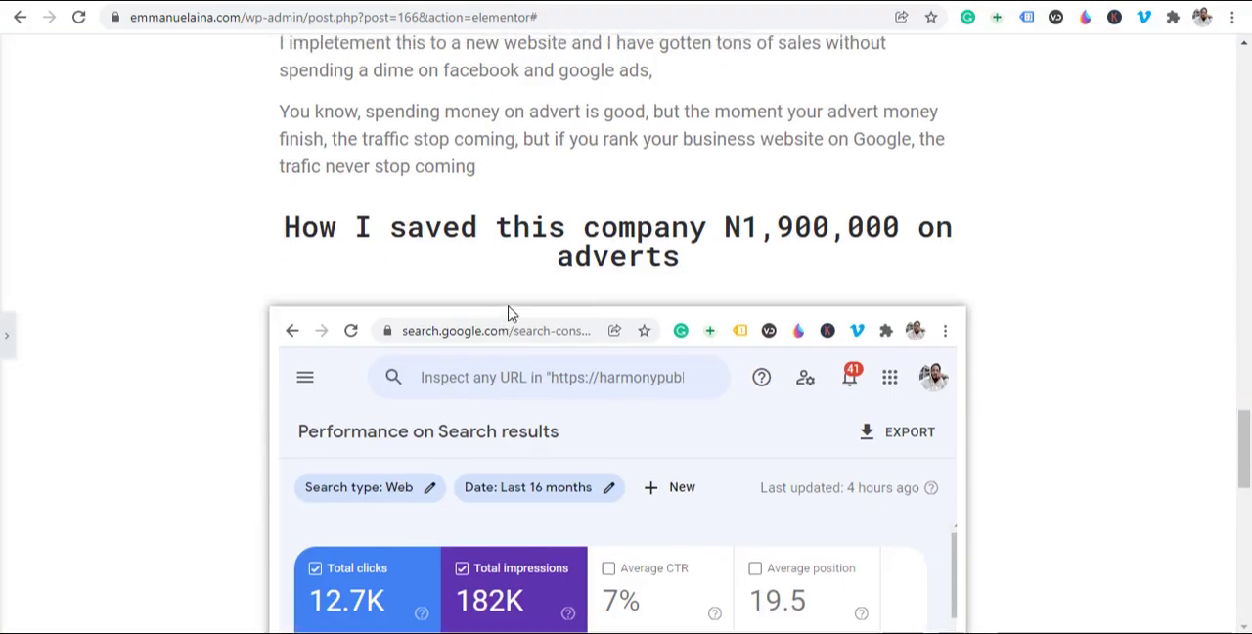
scroll(499, 322, "down", 5)
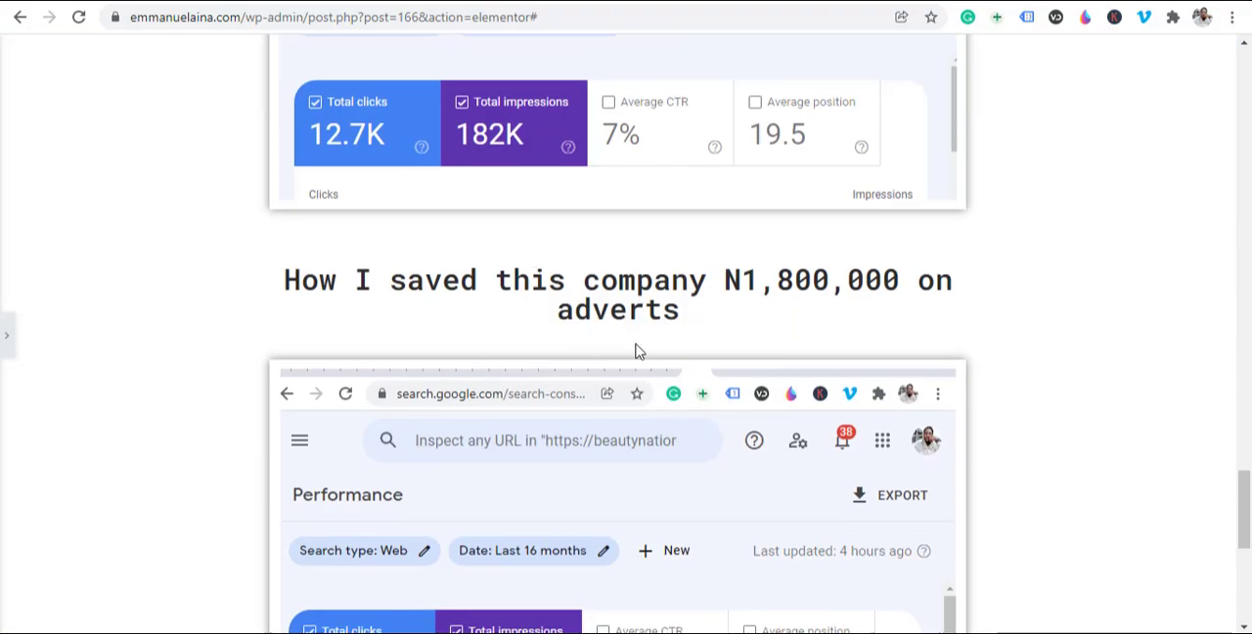
scroll(622, 343, "down", 4)
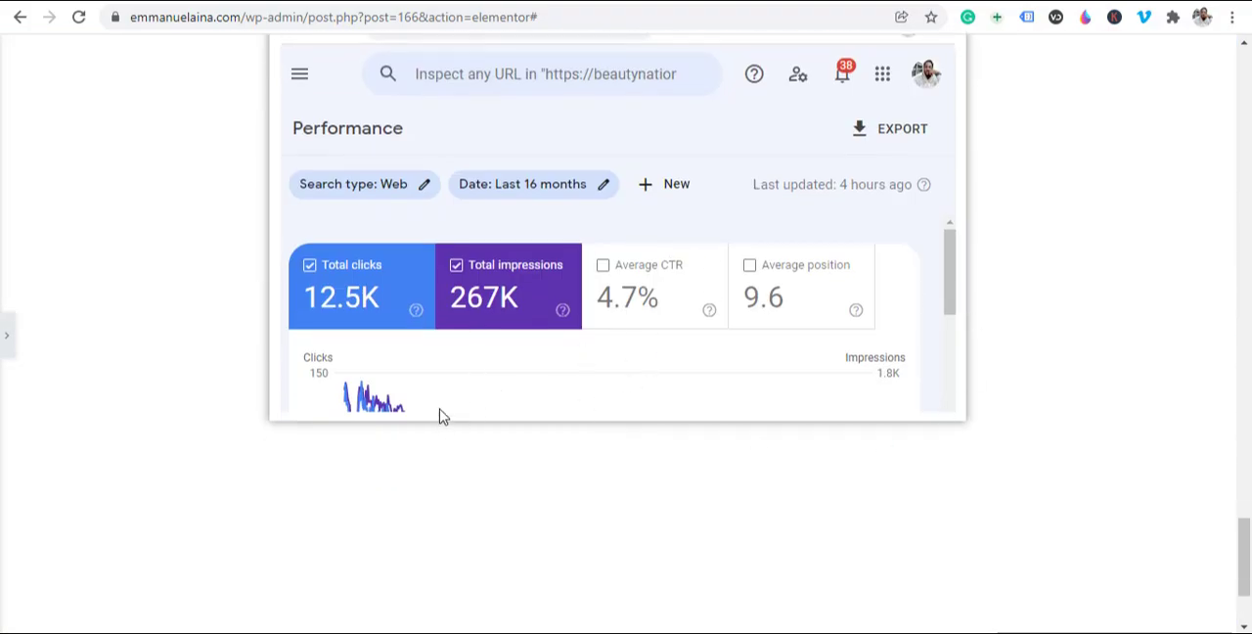
scroll(421, 420, "down", 2)
scroll(381, 438, "up", 16)
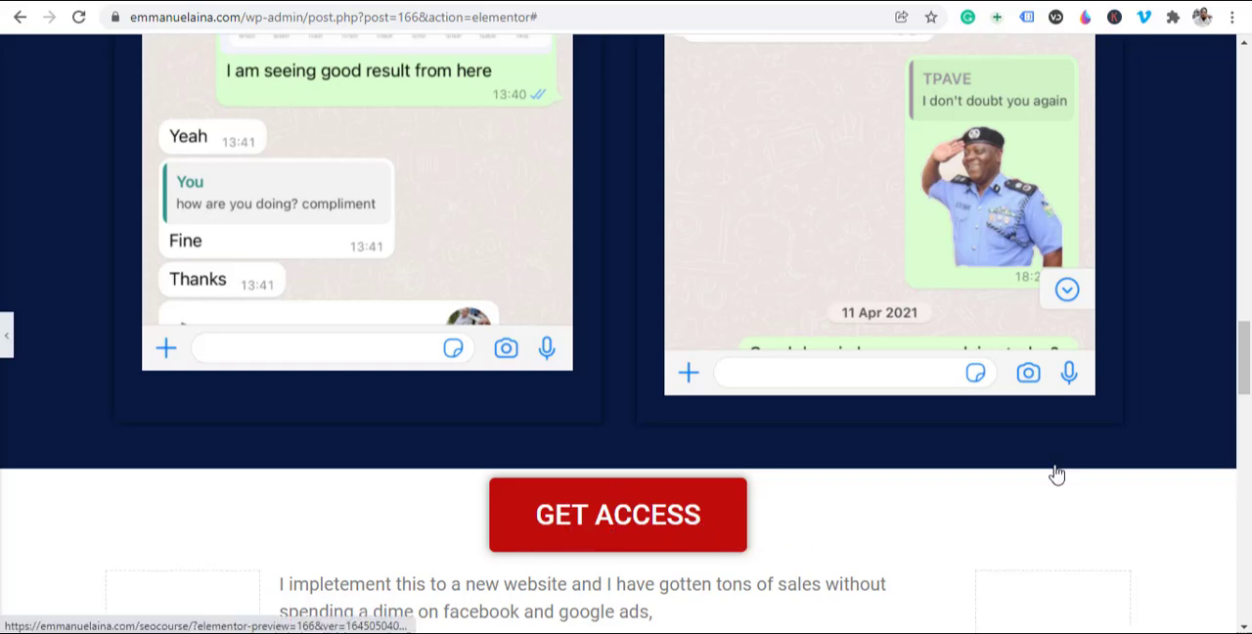
Step: Bring back the editing panel and open the link of the GET ACCESS button above the sales text for editing
left_click(753, 494)
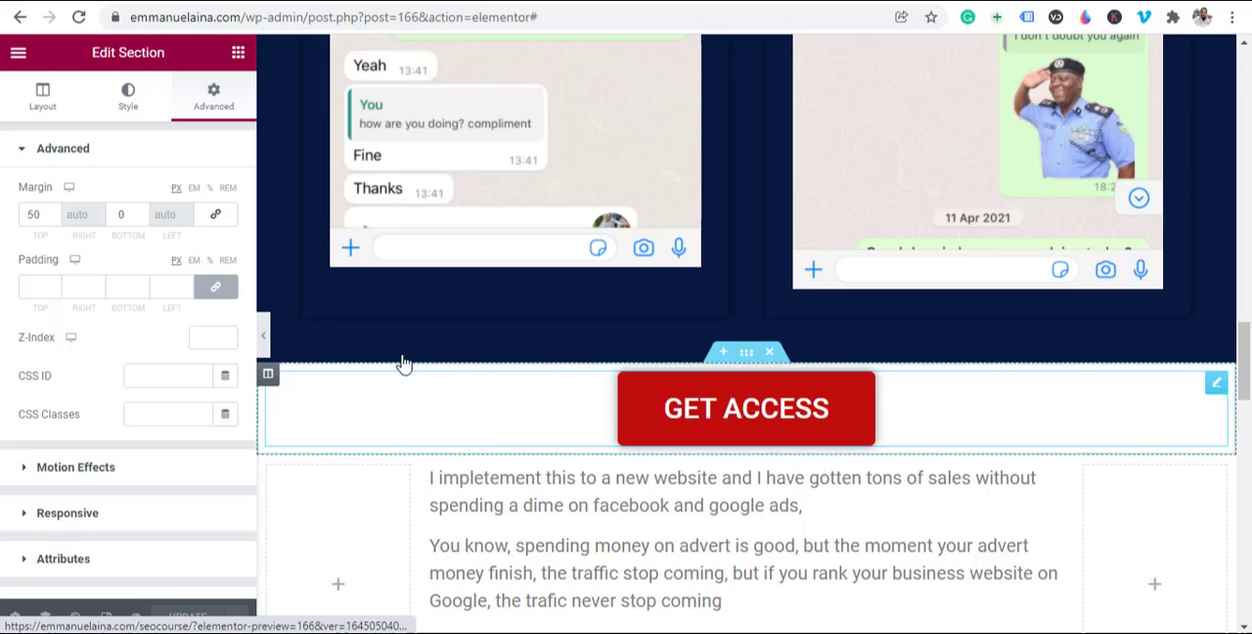
left_click(830, 440)
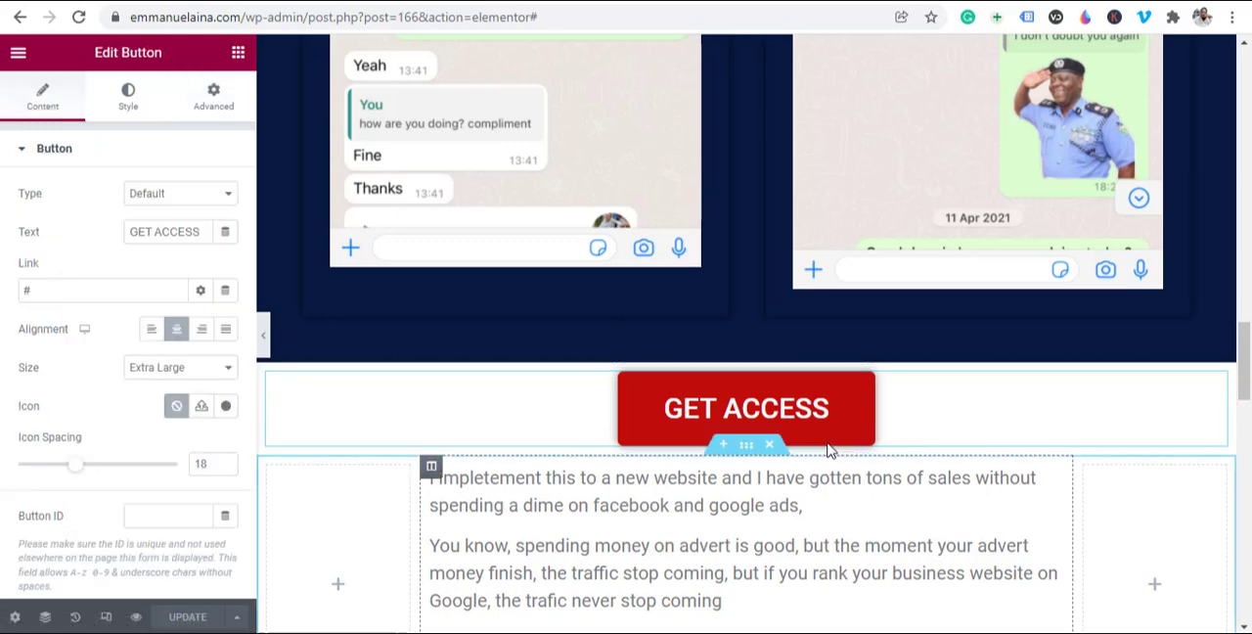
double_click(44, 291)
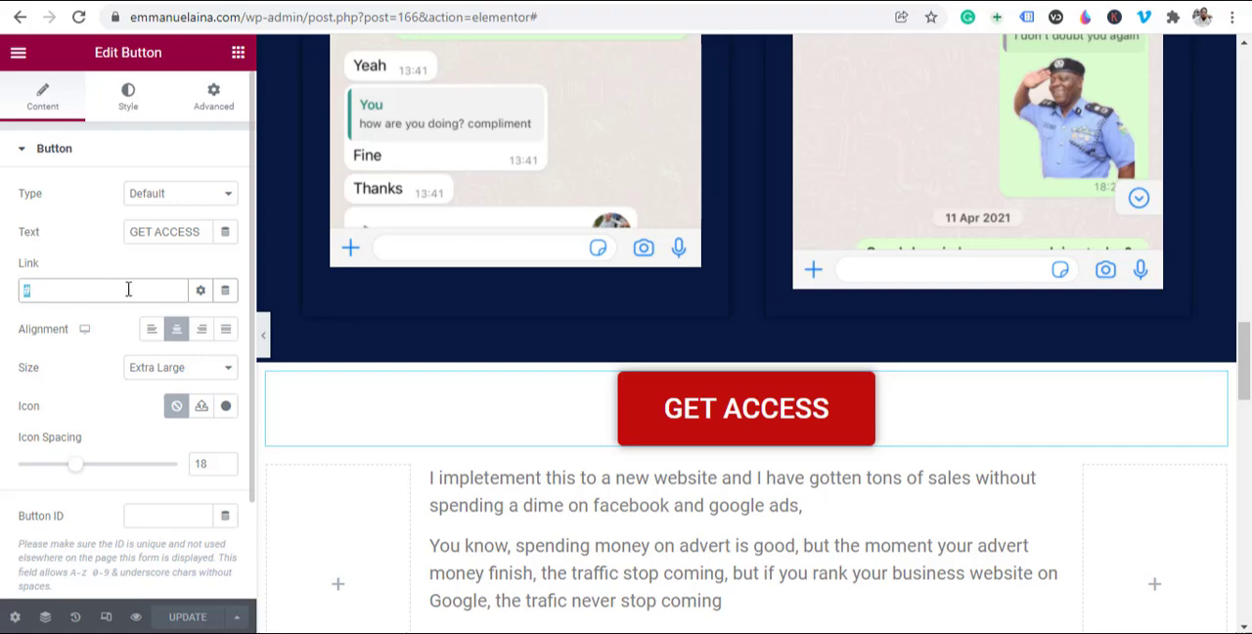
Step: Examine where the GET ACCESS buttons sit among the video, earnings, chat and advert proof sections
scroll(705, 401, "up", 15)
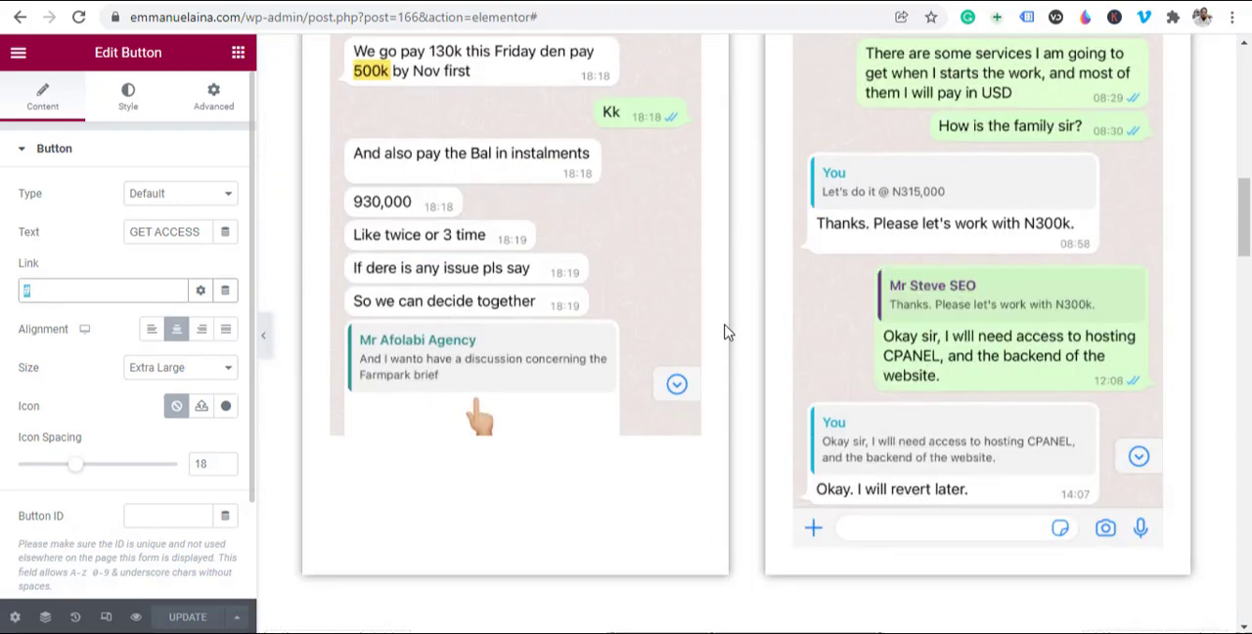
scroll(735, 333, "up", 5)
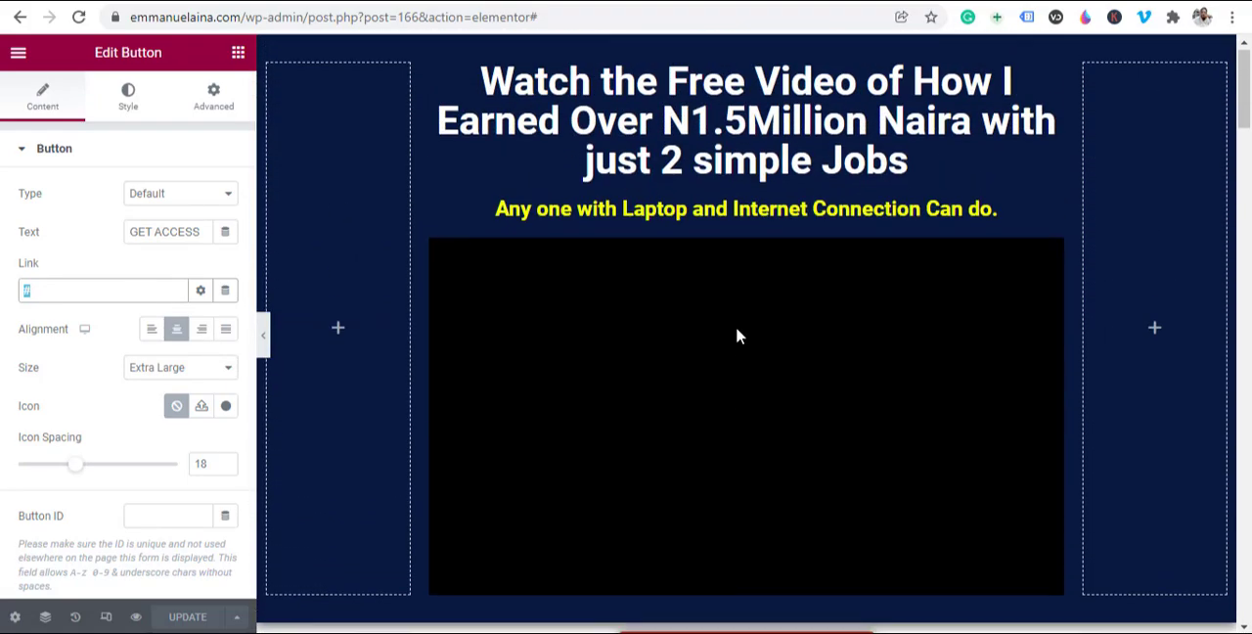
scroll(735, 333, "down", 5)
scroll(736, 336, "down", 5)
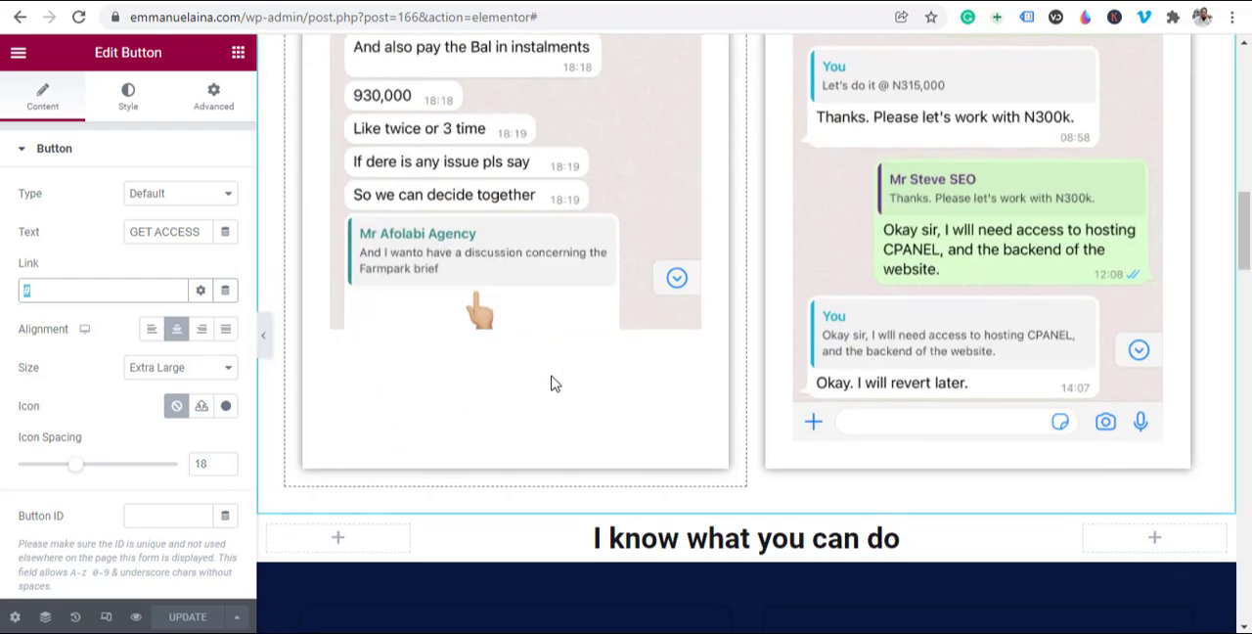
scroll(608, 389, "down", 5)
scroll(723, 489, "down", 4)
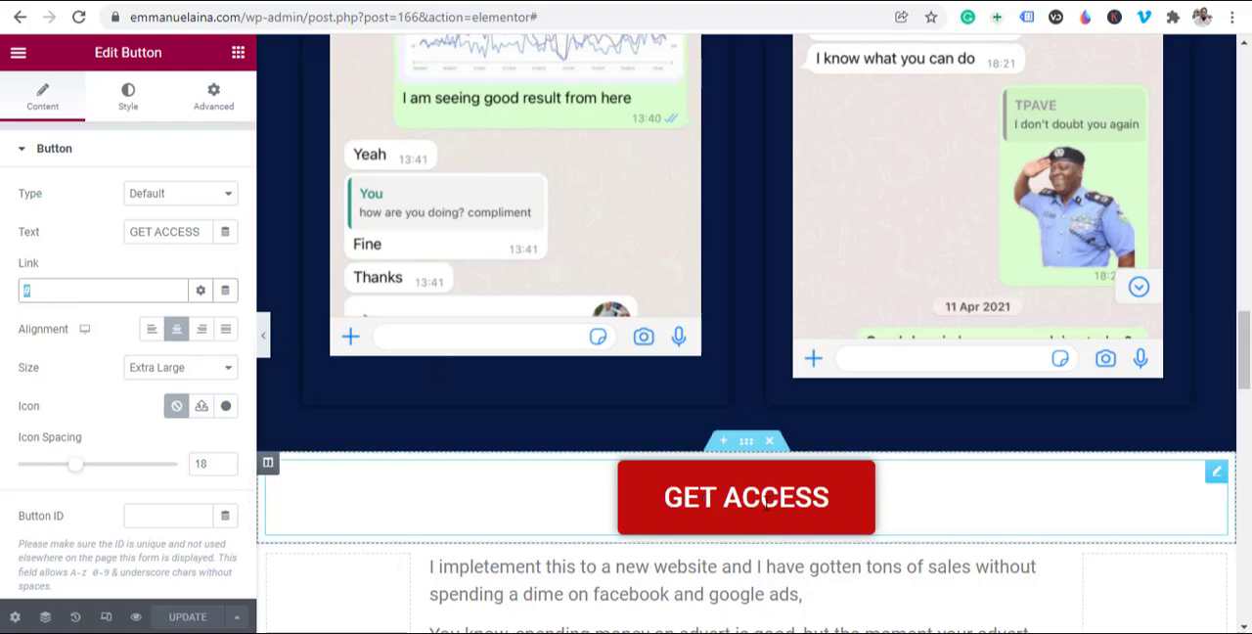
scroll(772, 480, "up", 10)
scroll(767, 455, "up", 8)
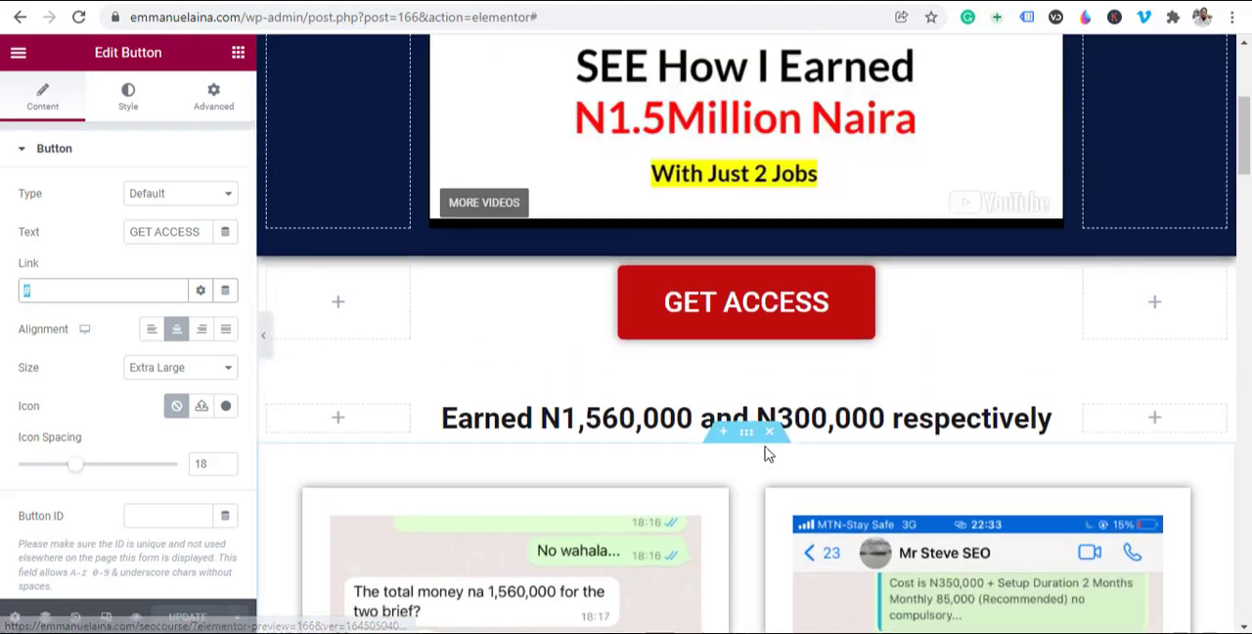
scroll(887, 338, "down", 6)
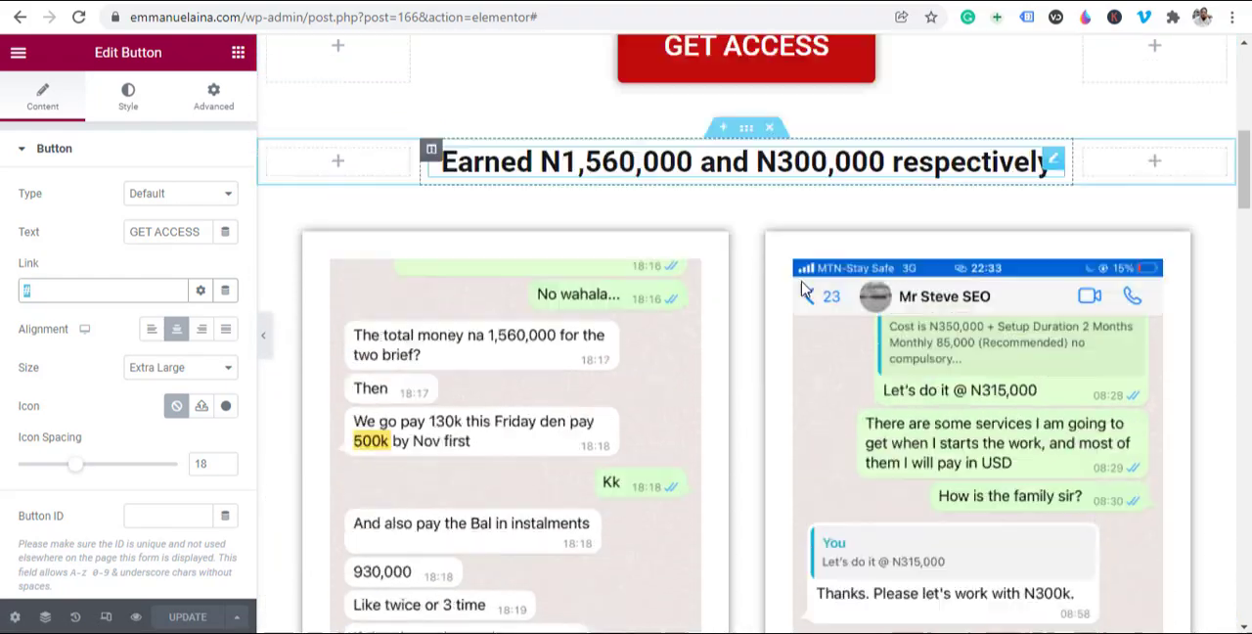
scroll(665, 245, "up", 2)
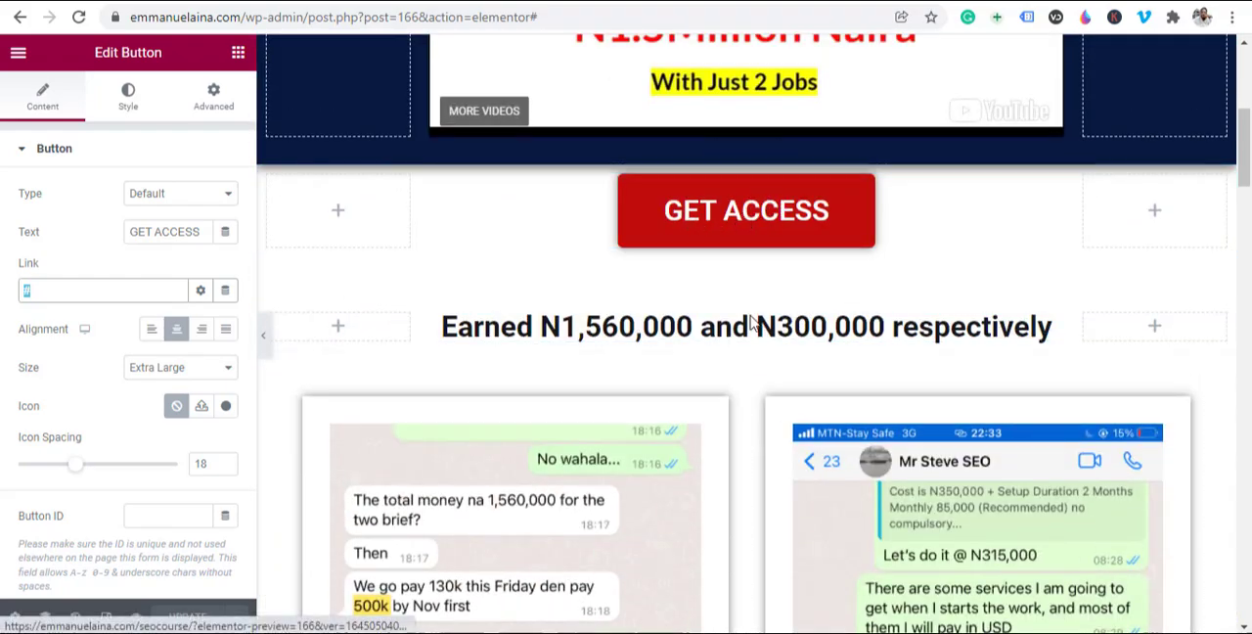
scroll(749, 411, "down", 10)
scroll(689, 226, "down", 7)
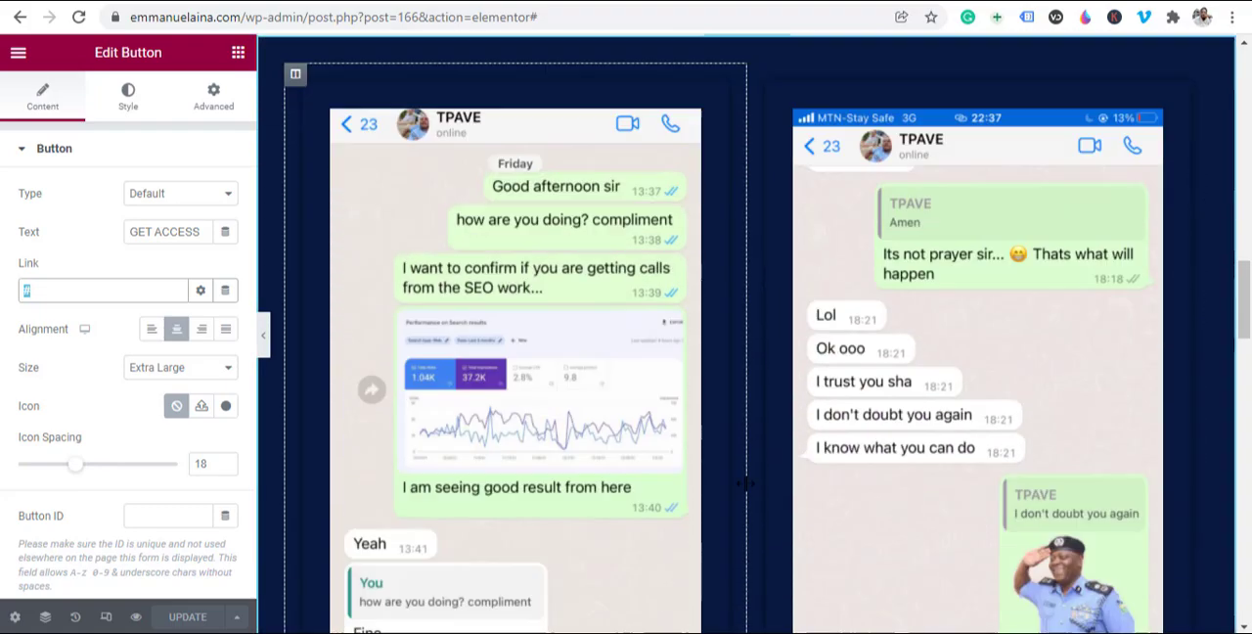
scroll(755, 350, "down", 6)
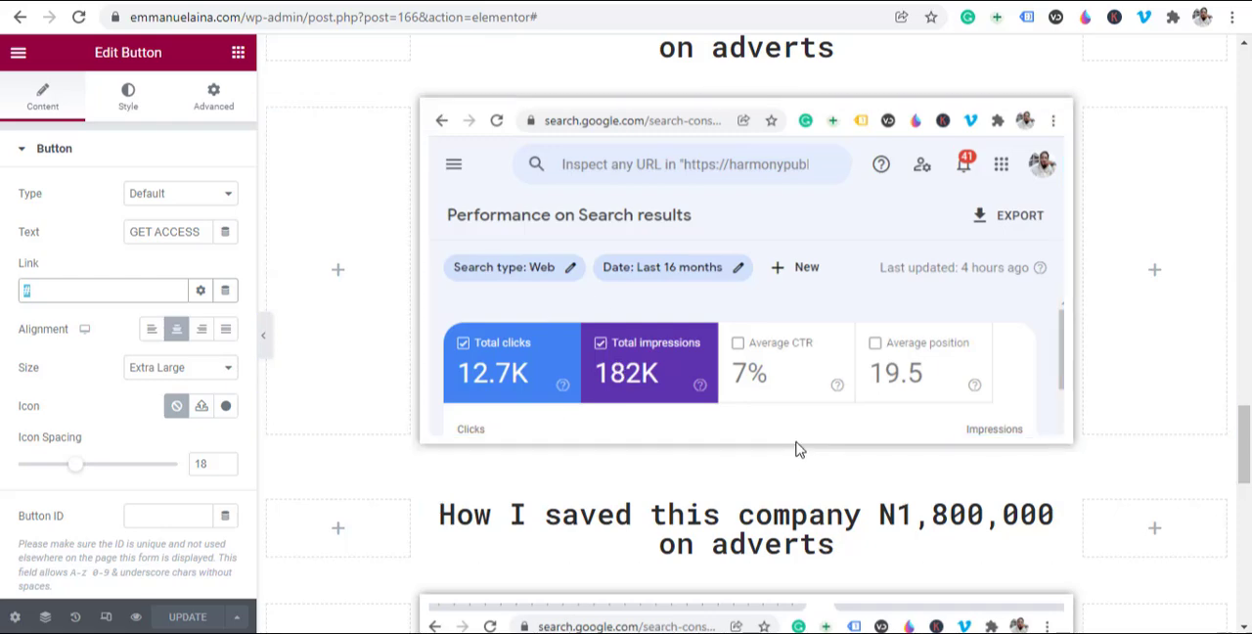
scroll(734, 511, "up", 10)
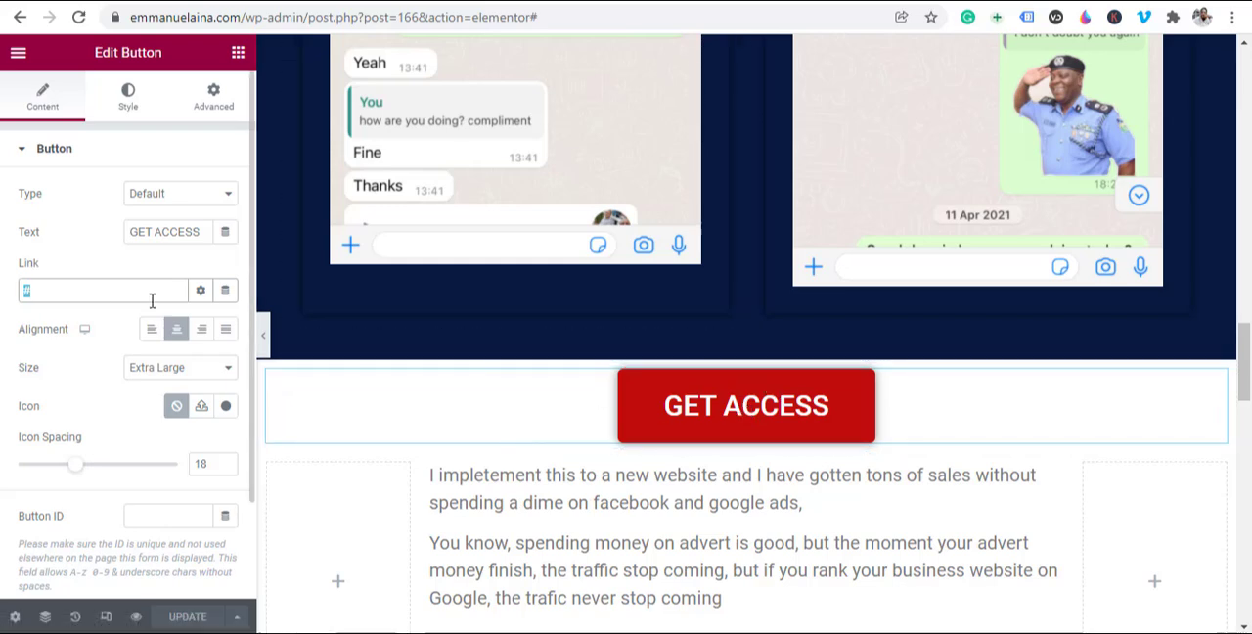
left_click(69, 290)
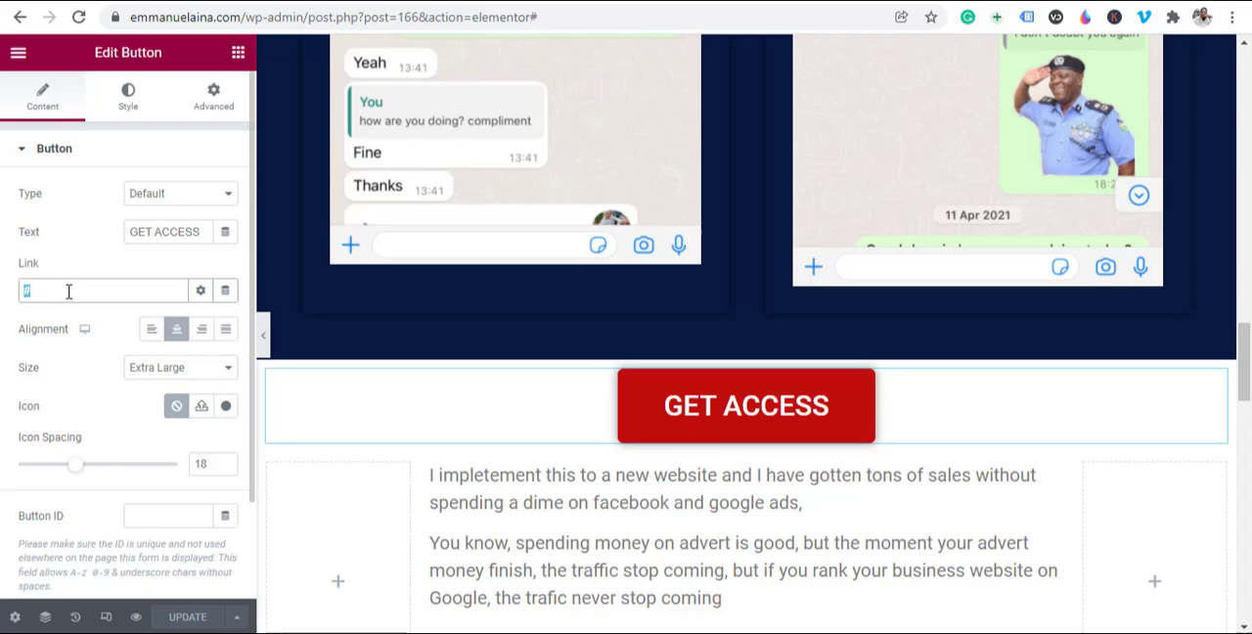
key("BackSpace")
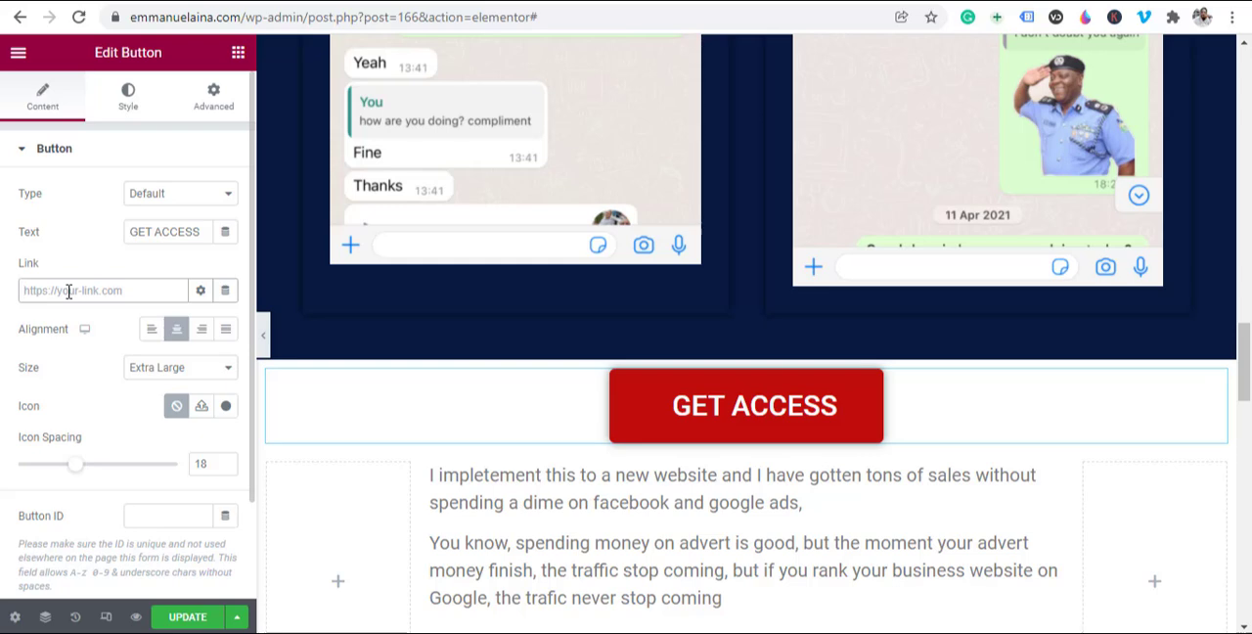
type("https://wa.me/")
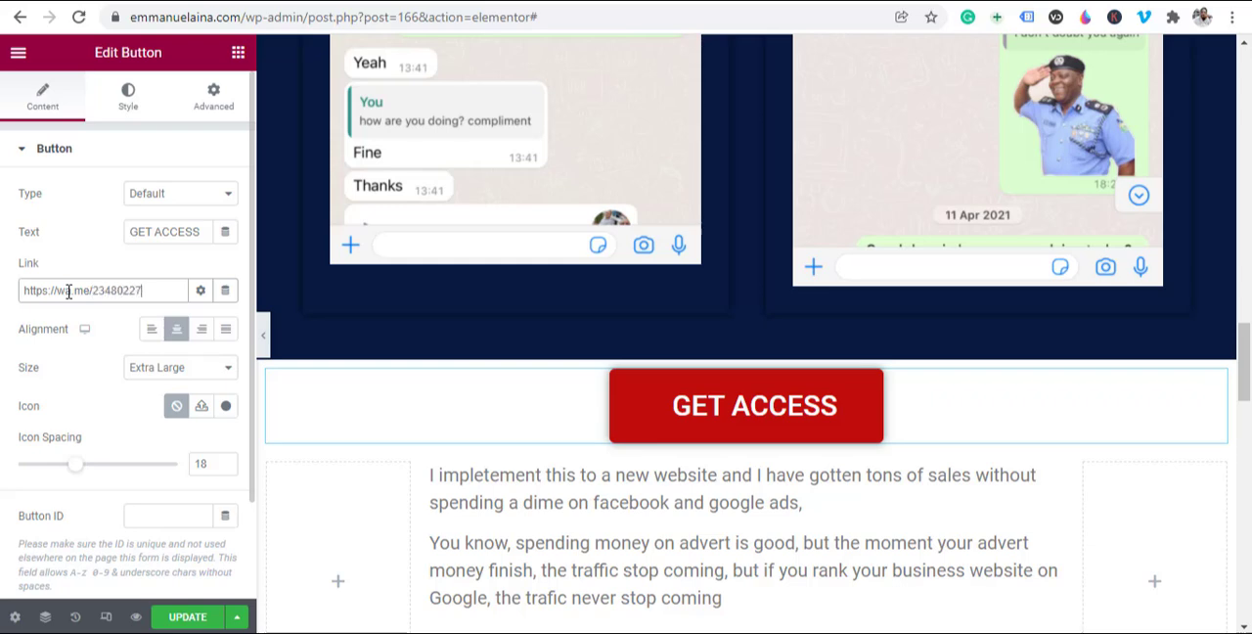
Step: Set the GET ACCESS button's link to open in a new window and update the page
left_click(200, 299)
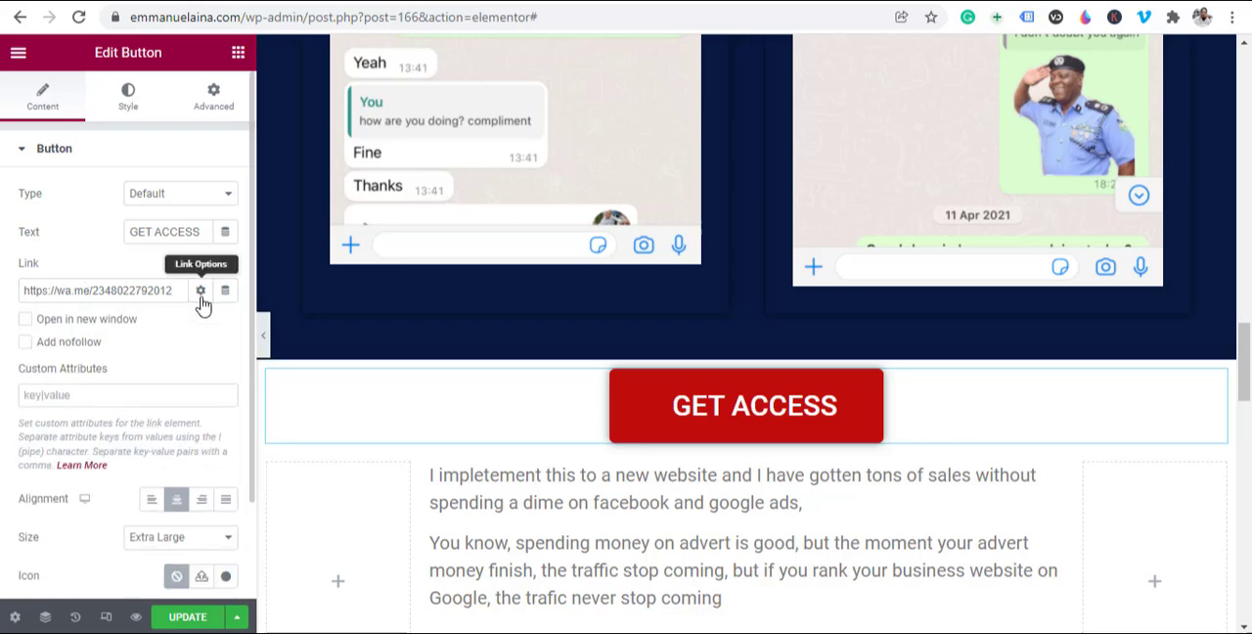
left_click(24, 320)
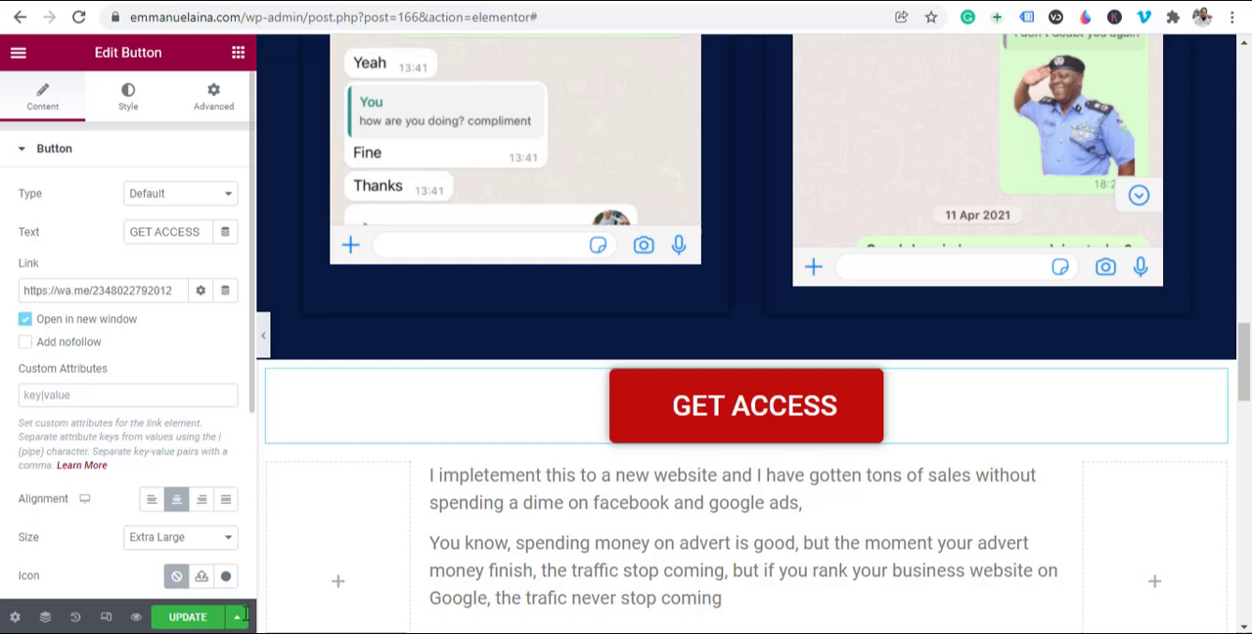
scroll(193, 347, "down", 1)
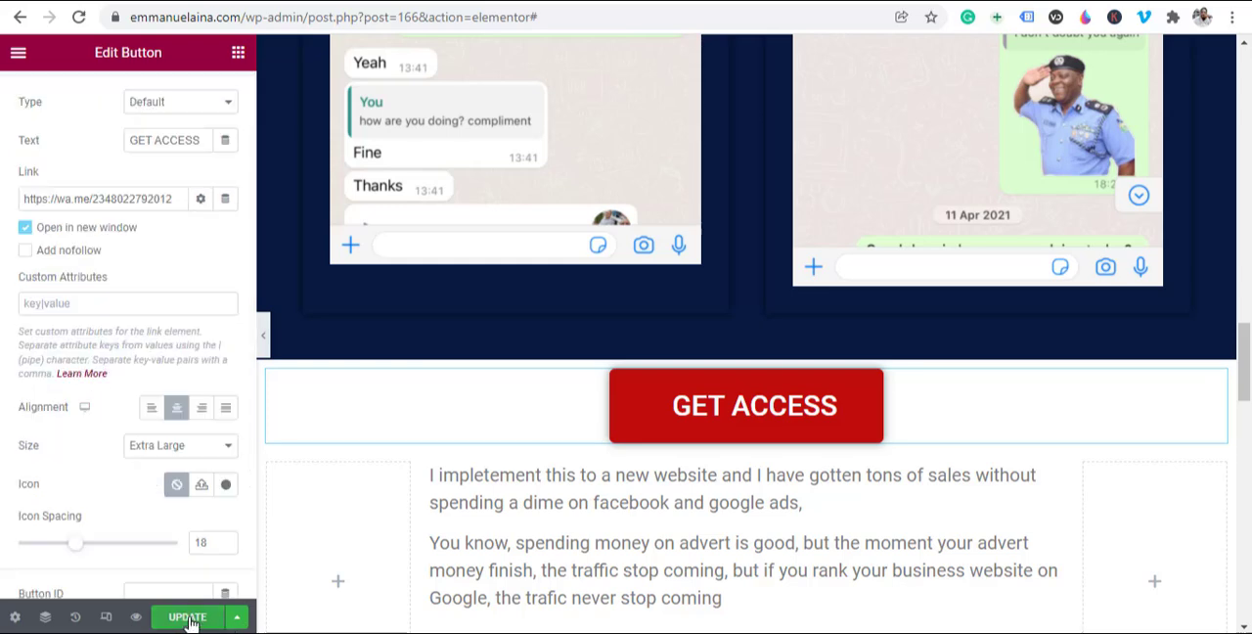
left_click(188, 618)
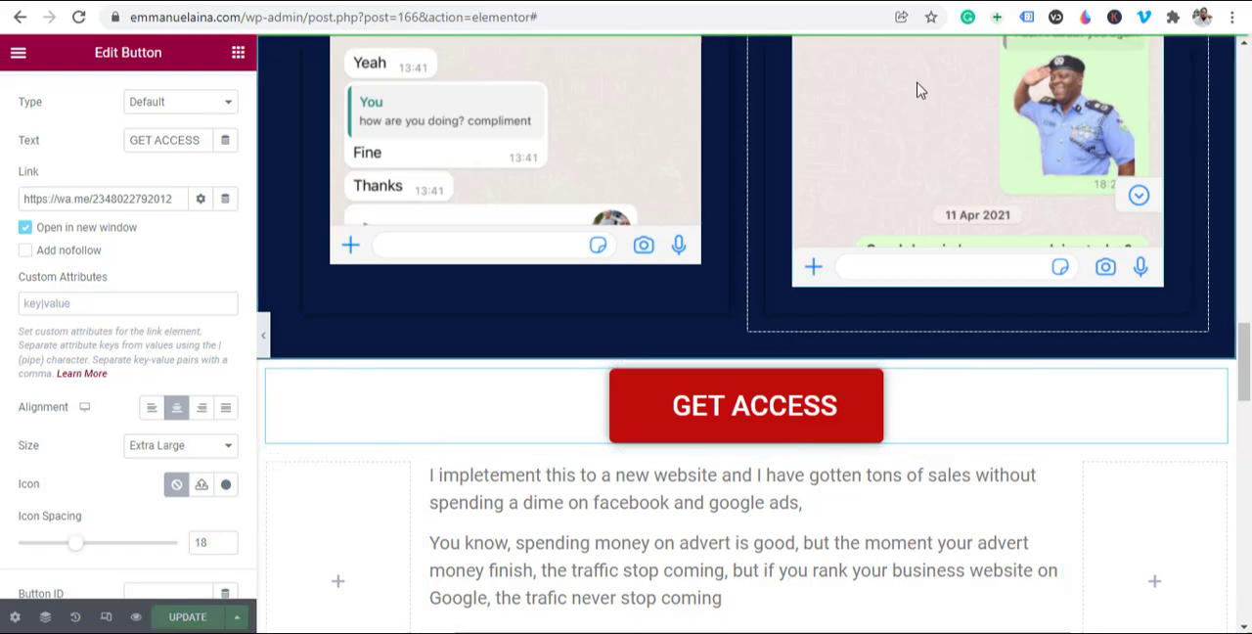
Step: Preview the updated landing page and check its headline, video and first GET ACCESS button
left_click(137, 617)
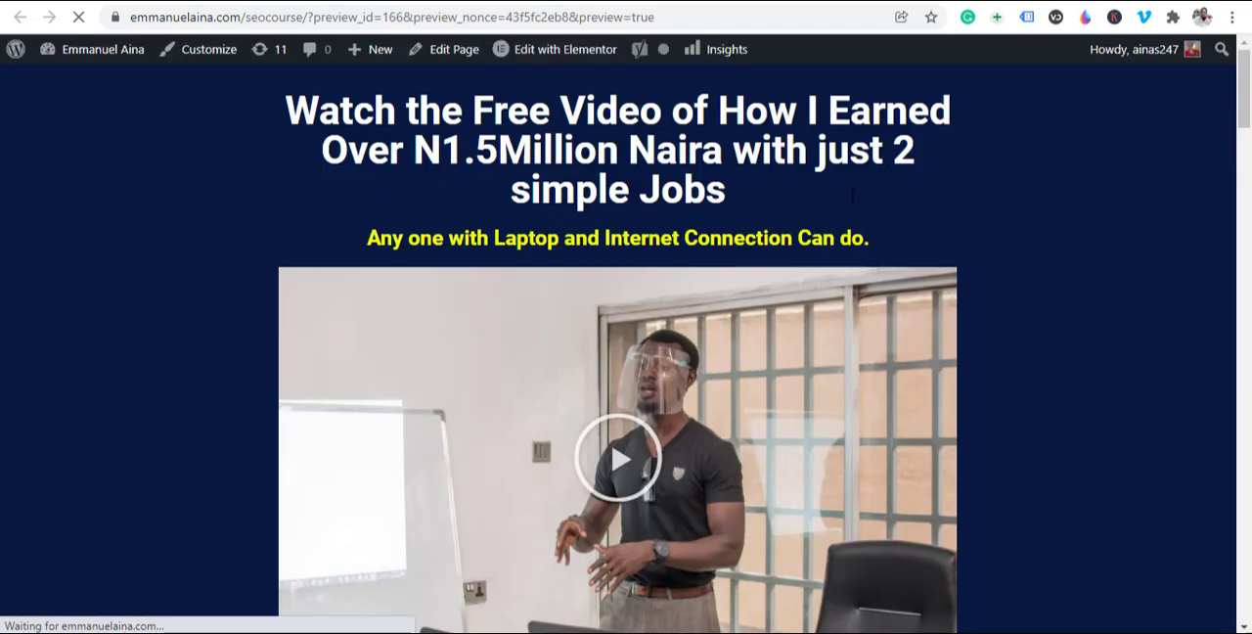
scroll(720, 215, "down", 3)
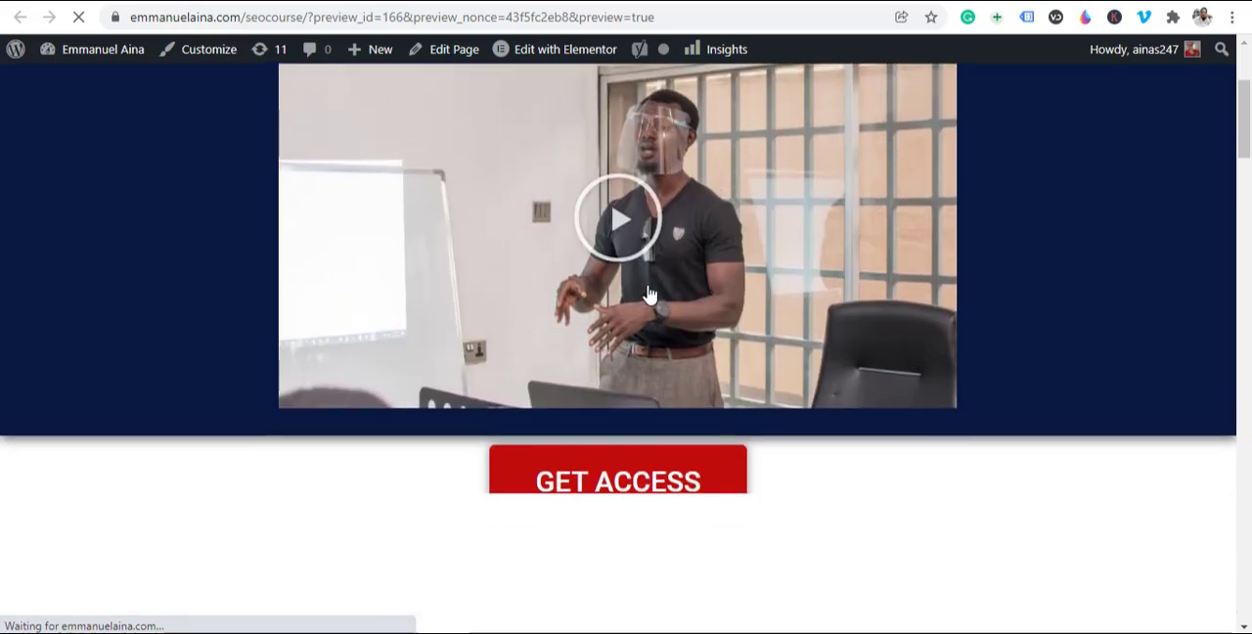
scroll(648, 294, "up", 3)
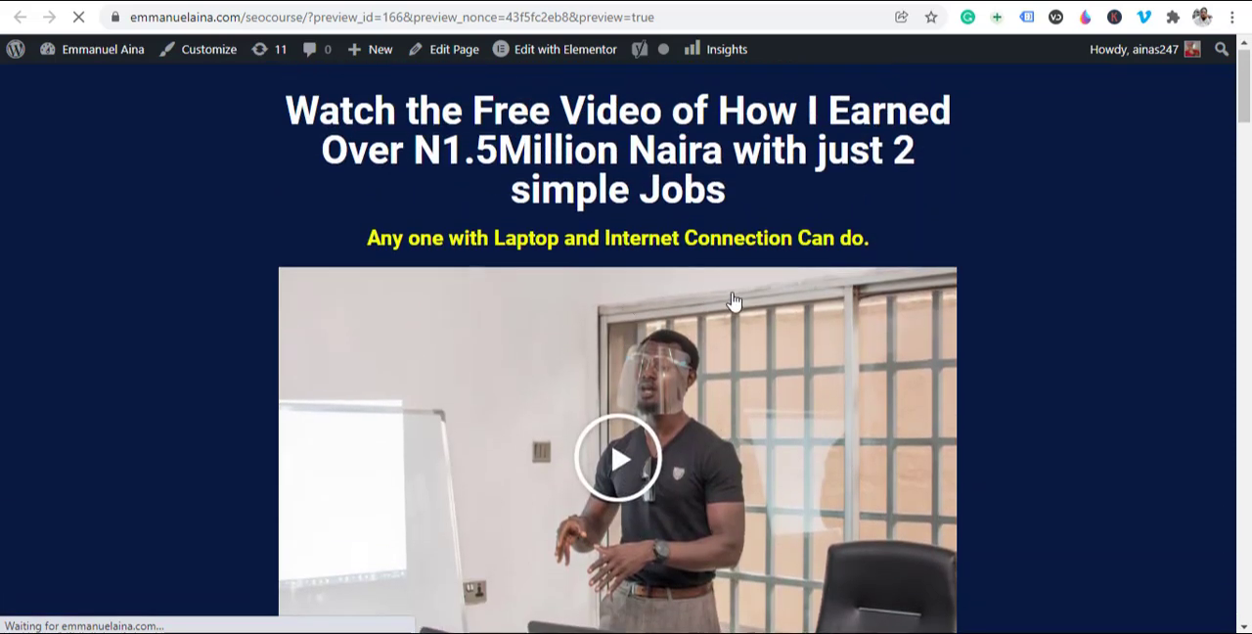
scroll(733, 301, "down", 5)
scroll(652, 269, "down", 2)
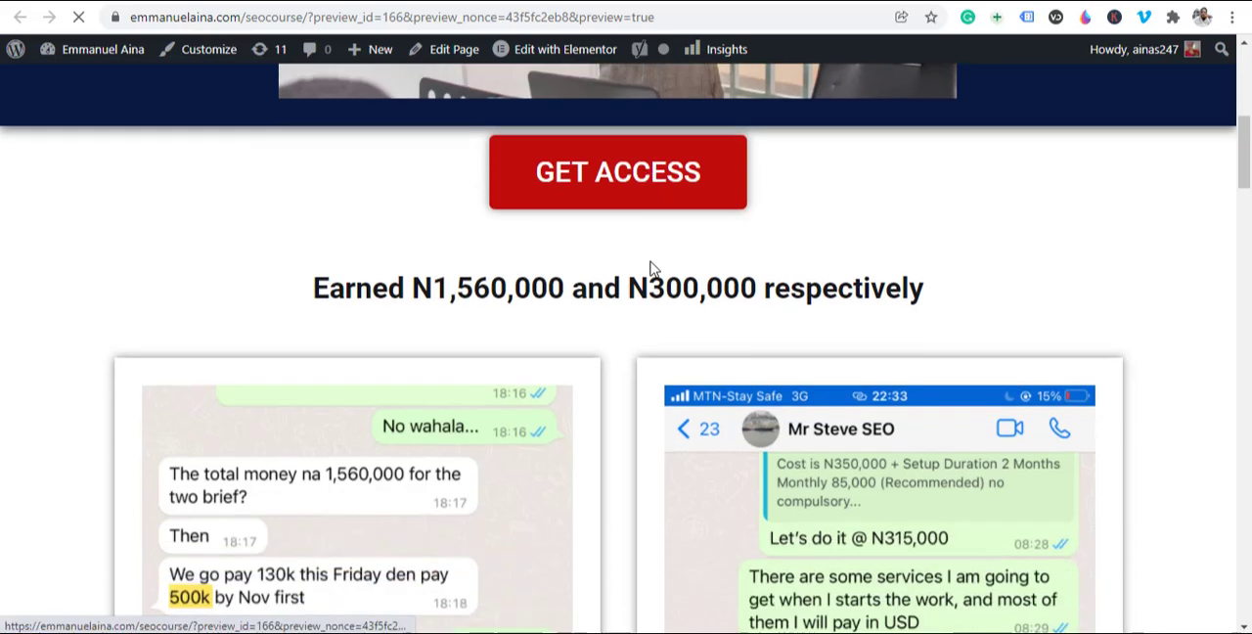
scroll(652, 269, "down", 1)
scroll(636, 146, "up", 1)
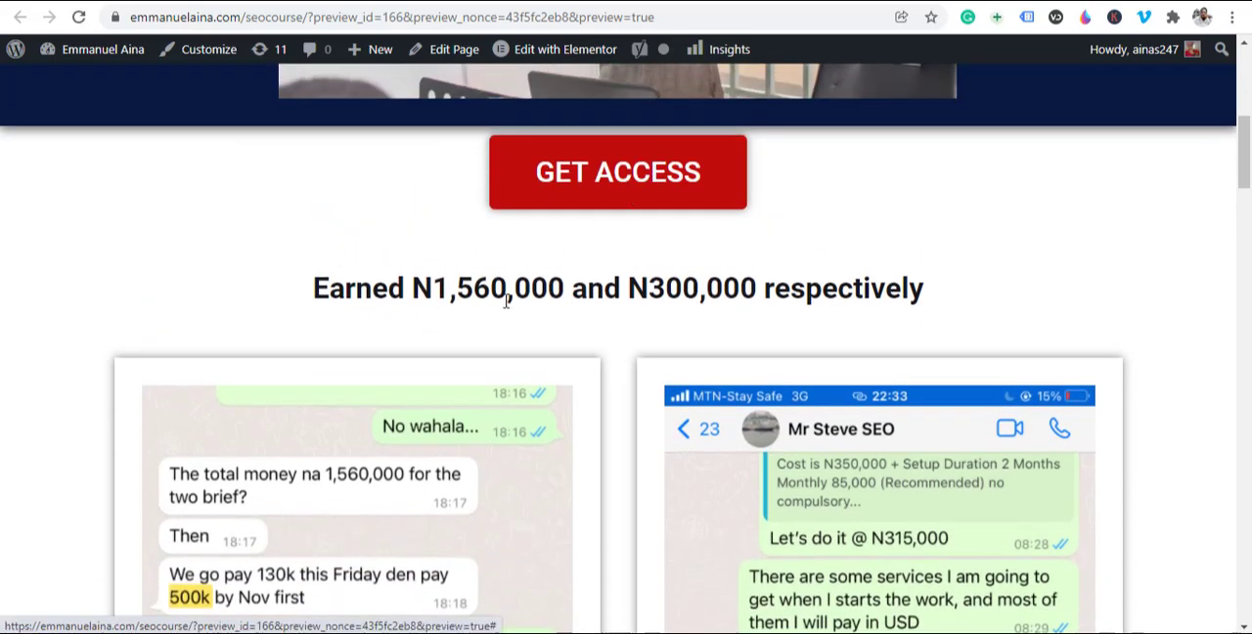
Step: Examine the two chat proof images under the "Earned N1,560,000 and N300,000 respectively" heading in the preview
scroll(506, 301, "down", 3)
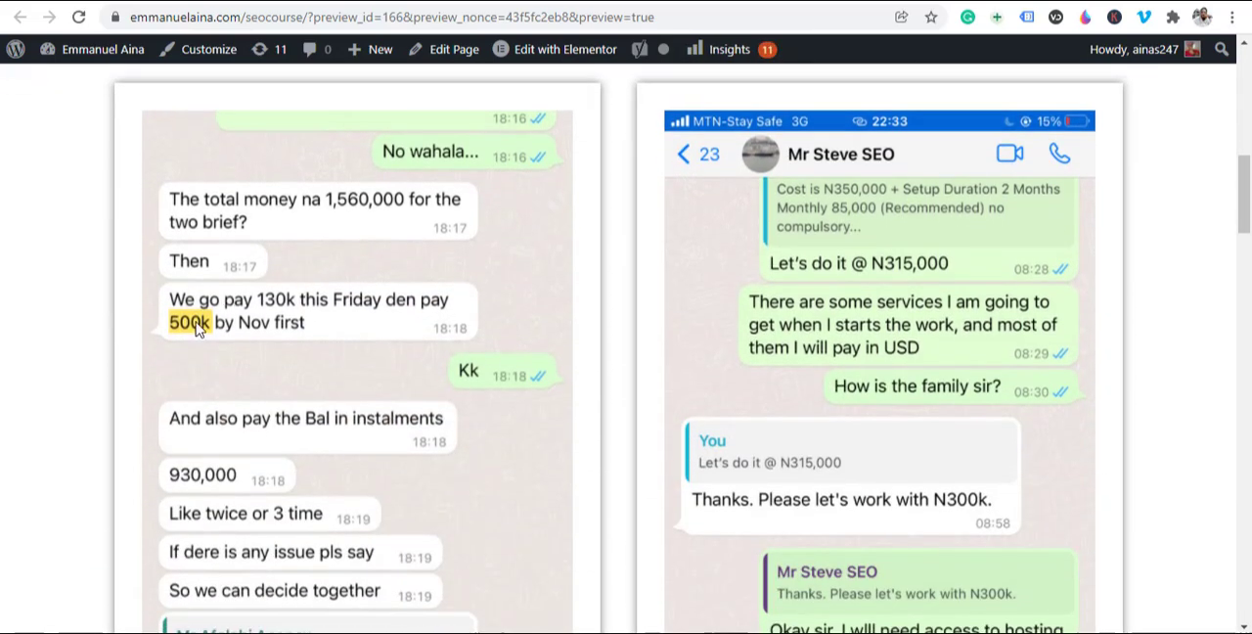
scroll(880, 298, "down", 5)
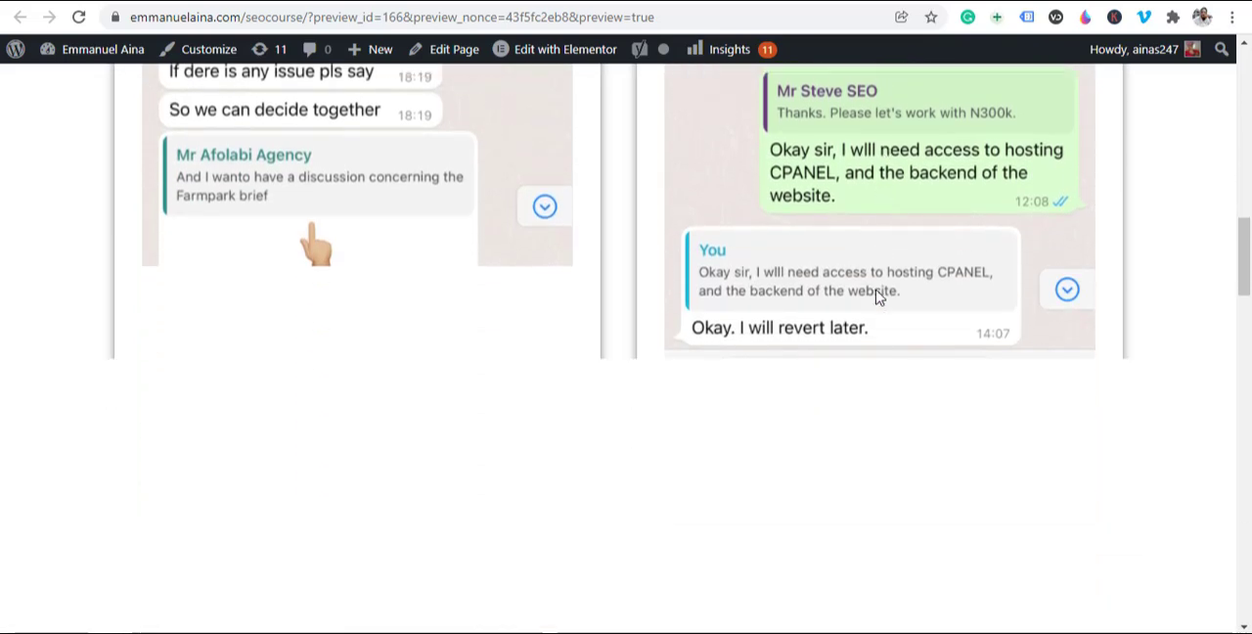
scroll(782, 298, "down", 2)
scroll(796, 212, "up", 2)
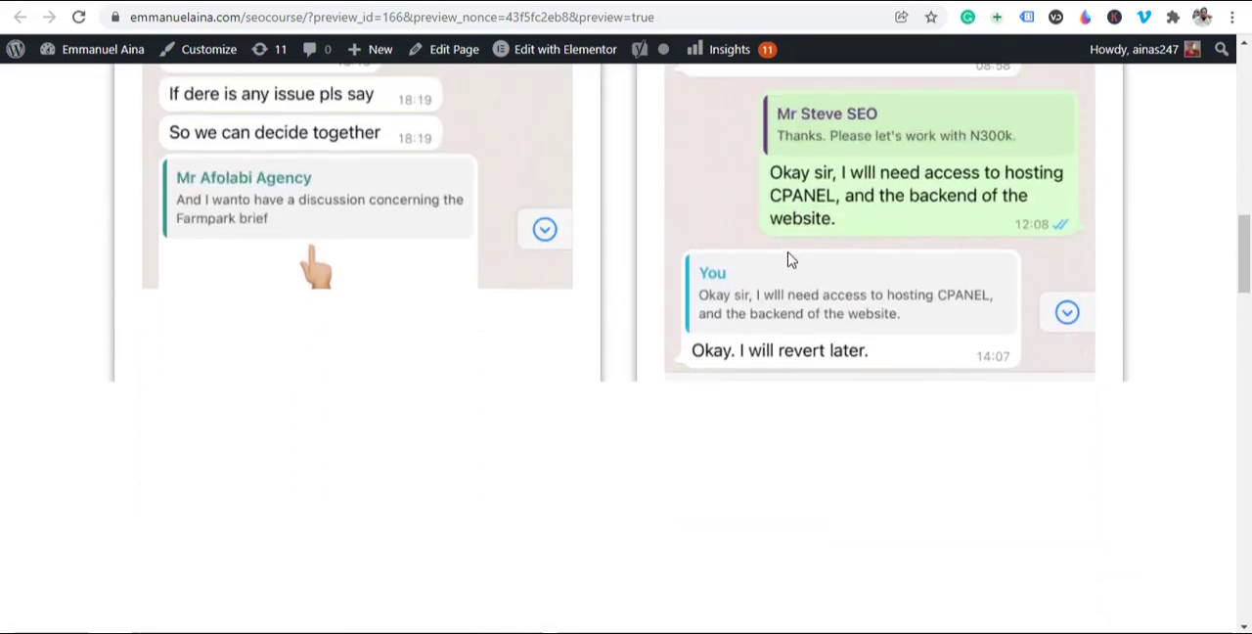
scroll(789, 262, "down", 3)
scroll(789, 264, "up", 4)
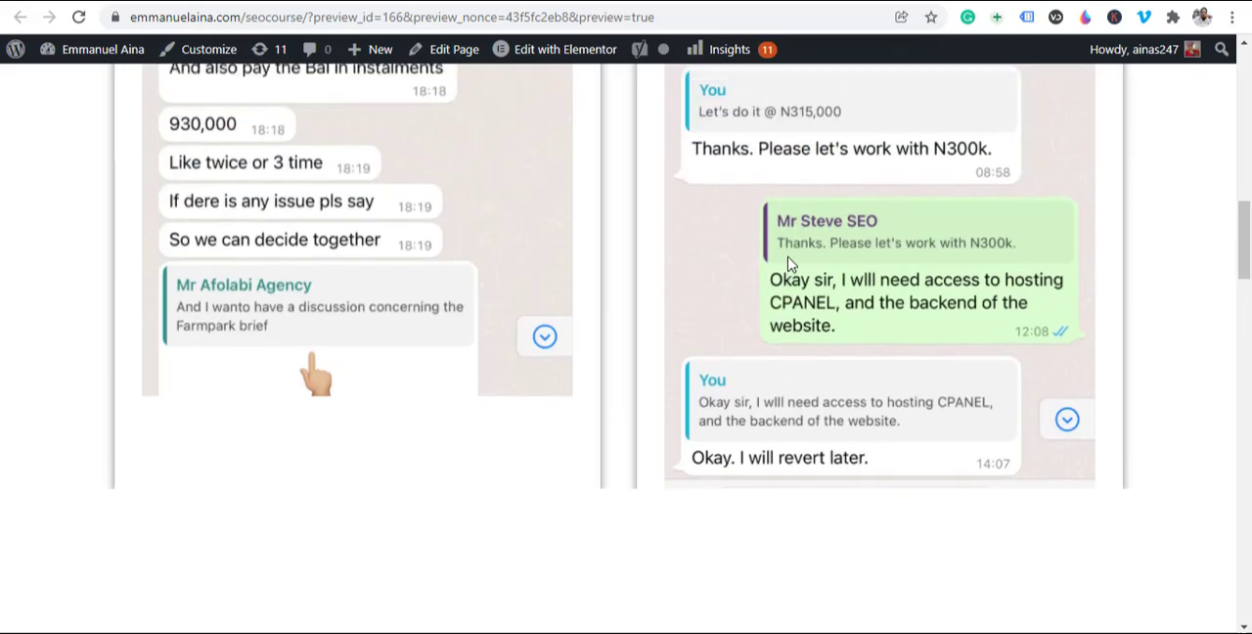
scroll(789, 264, "up", 5)
scroll(790, 262, "down", 9)
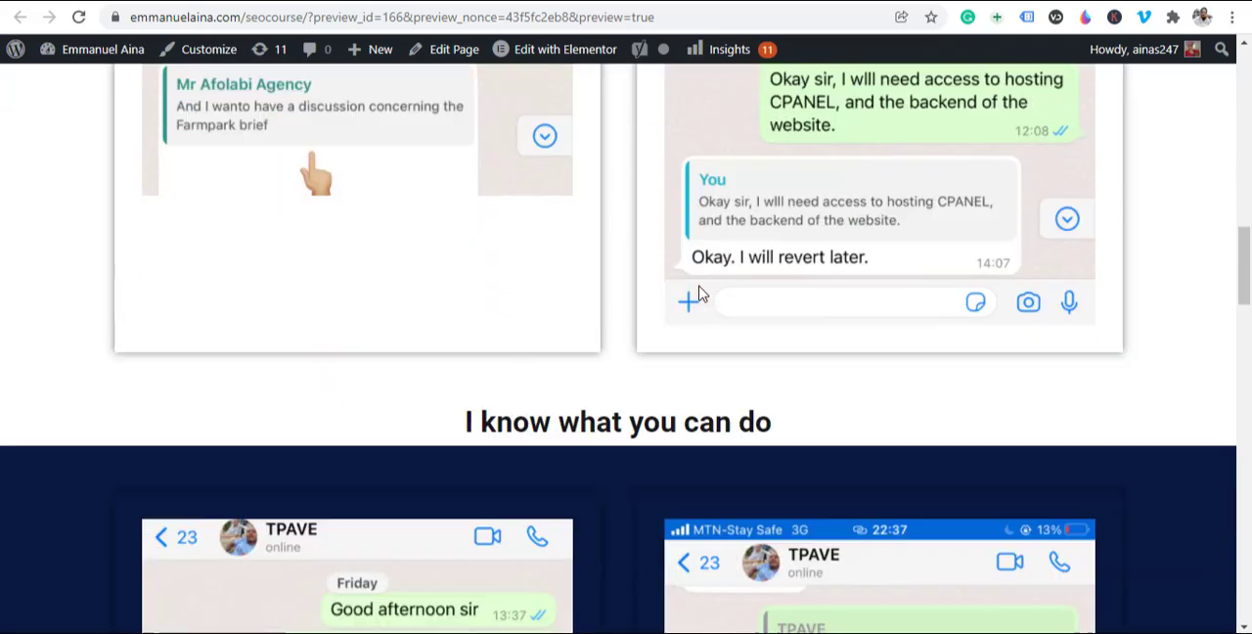
Step: Review the "I know what you can do" section's chat images down to the GET ACCESS button beneath them
scroll(699, 294, "down", 2)
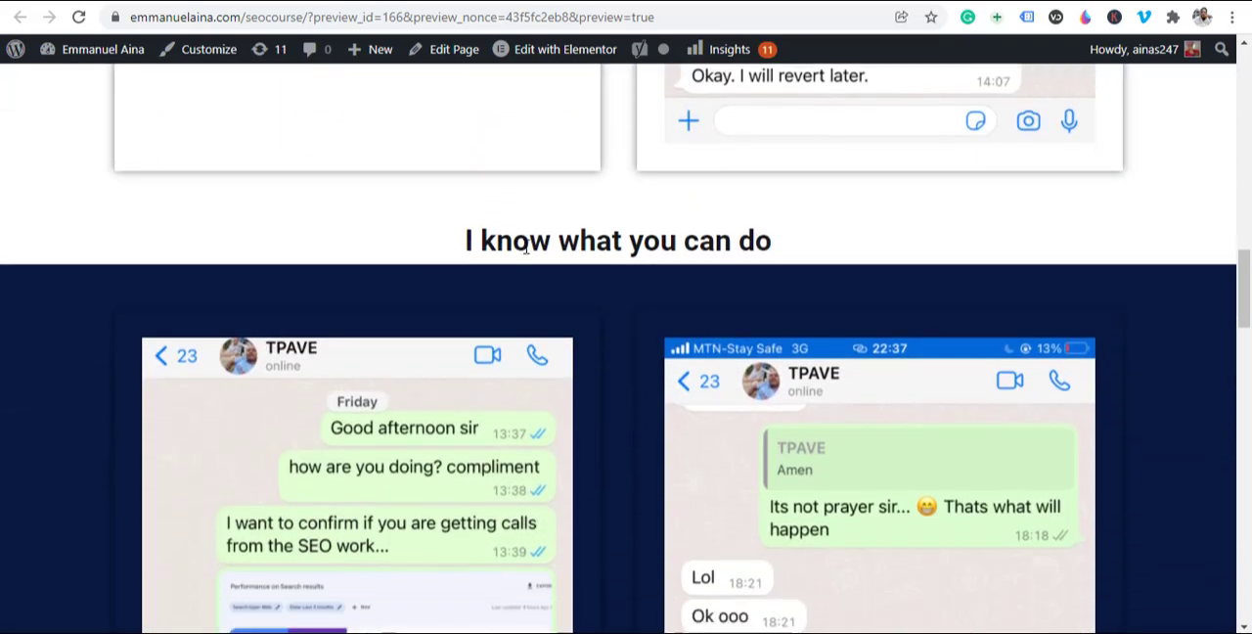
scroll(394, 303, "down", 3)
scroll(808, 431, "down", 1)
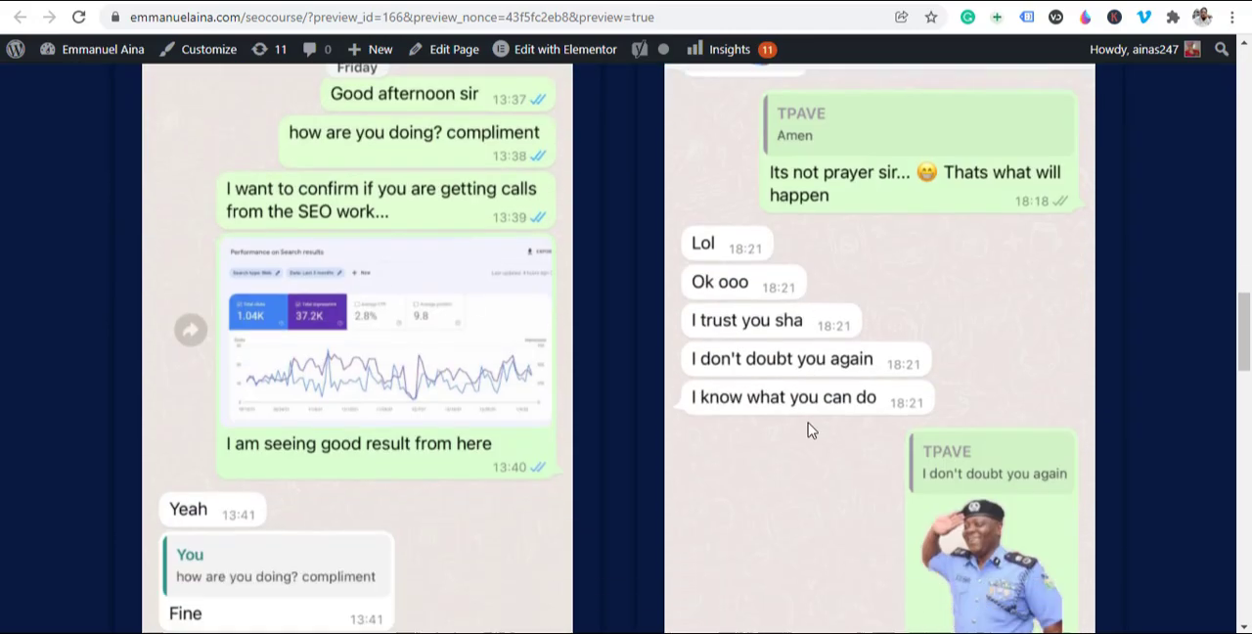
scroll(809, 430, "down", 1)
scroll(679, 310, "up", 8)
scroll(573, 405, "down", 8)
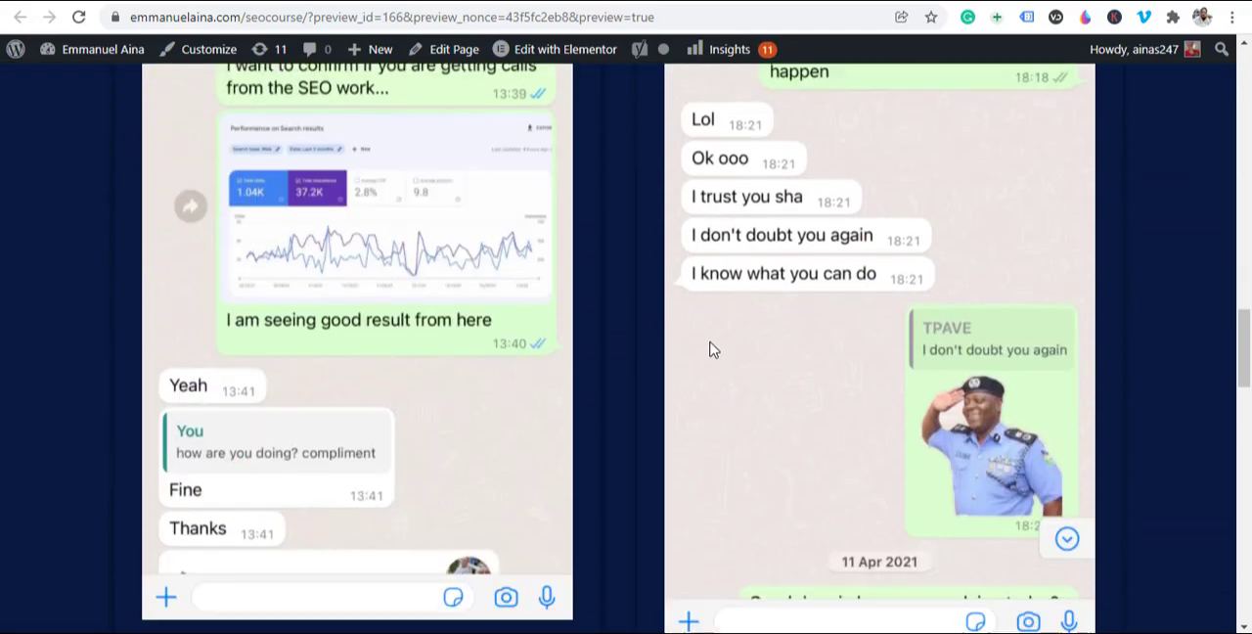
scroll(671, 338, "down", 4)
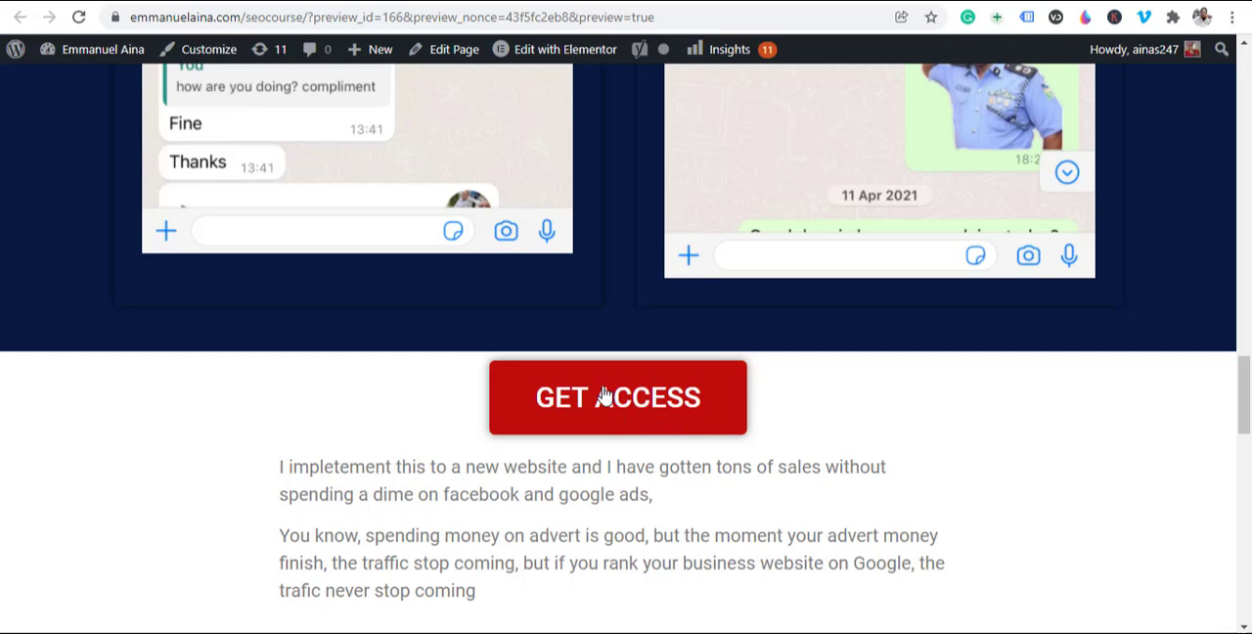
Step: Inspect the advert savings sections with their search performance images and the disclaimer at the page's end
scroll(636, 401, "down", 7)
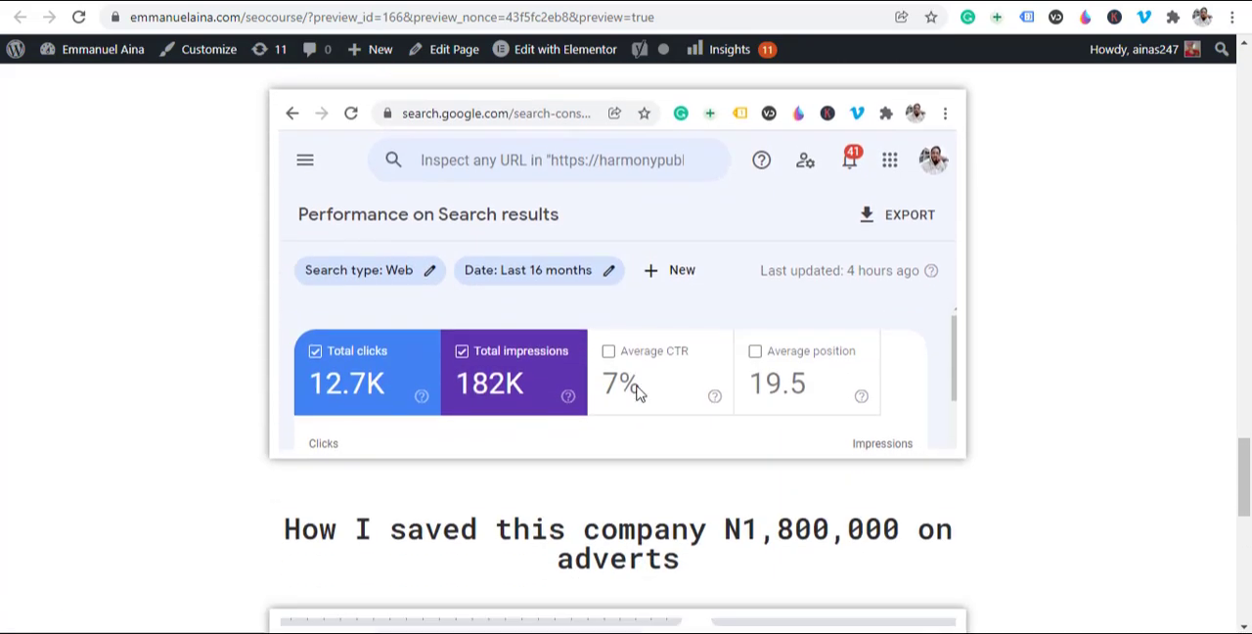
scroll(636, 391, "down", 3)
scroll(637, 392, "down", 5)
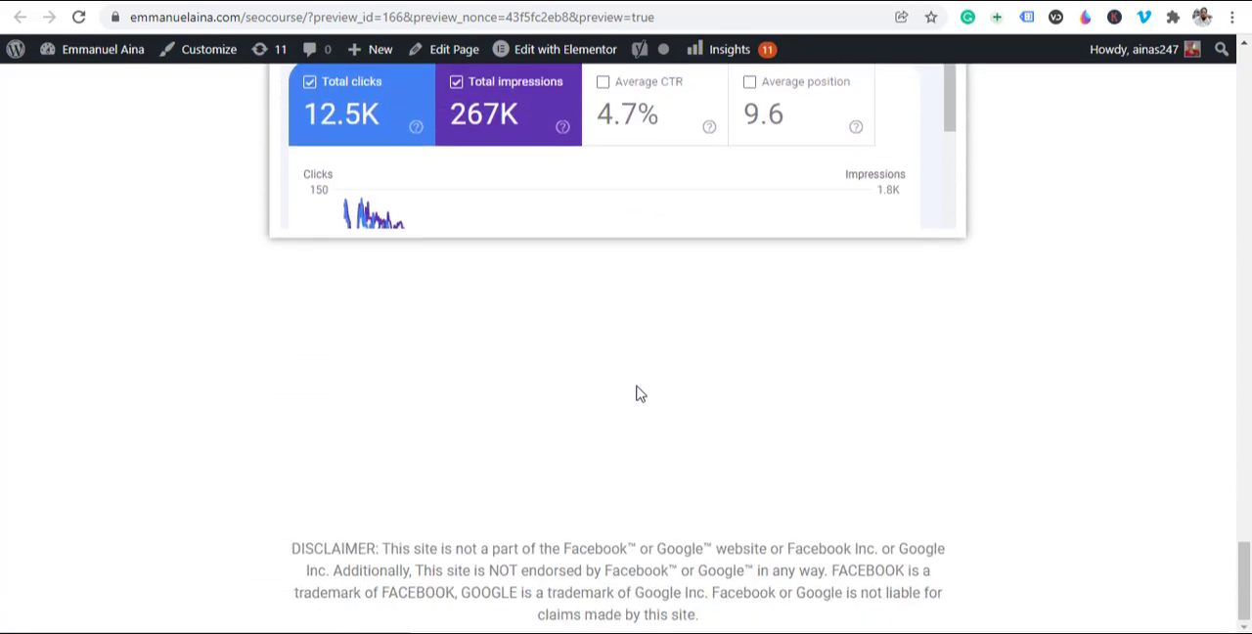
scroll(644, 413, "up", 1)
scroll(643, 412, "up", 12)
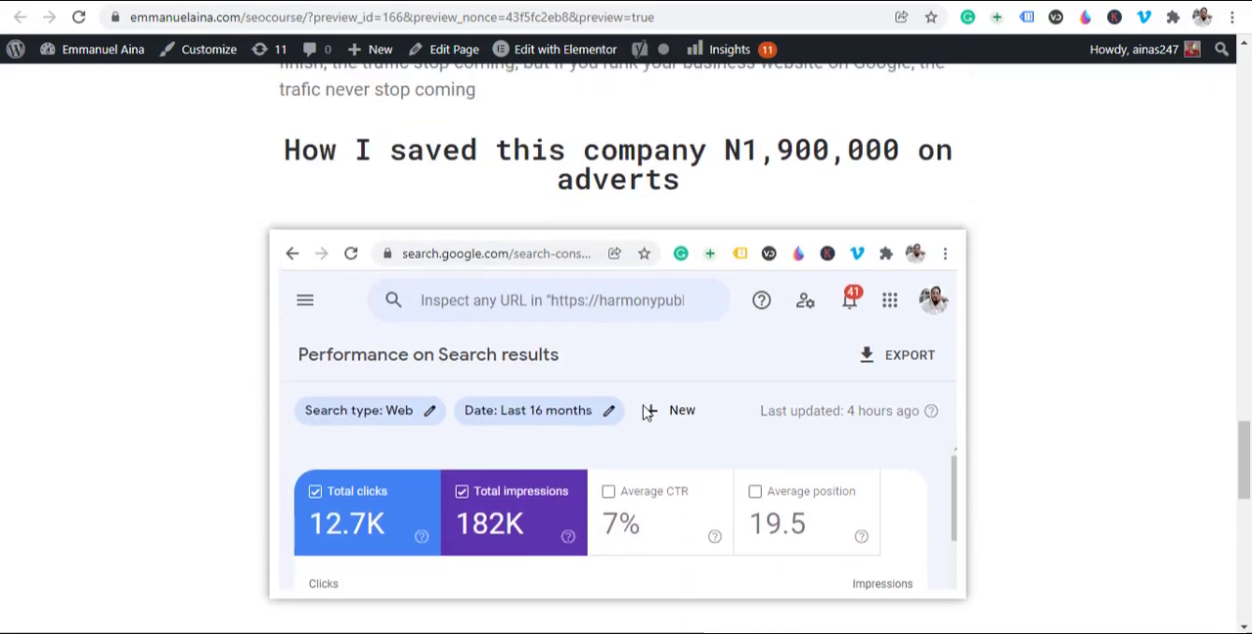
scroll(642, 410, "down", 11)
scroll(642, 407, "down", 2)
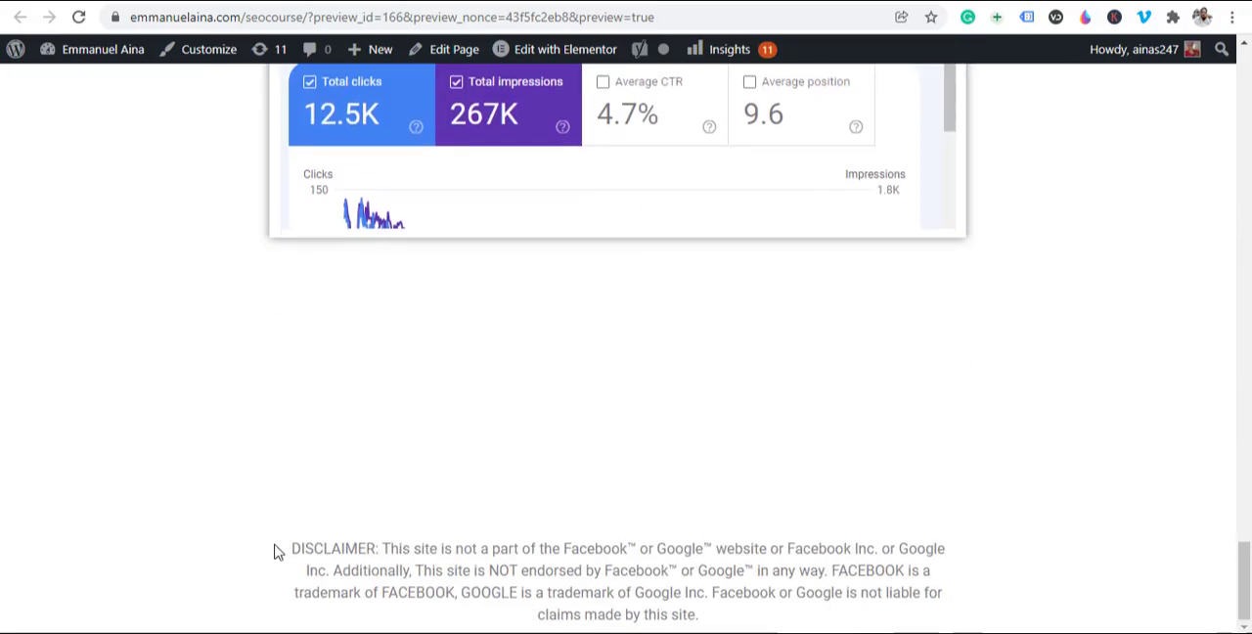
left_click_drag(276, 549, 957, 622)
Step: Test the link of the GET ACCESS button above the sales text in the previewed page
scroll(1073, 463, "up", 9)
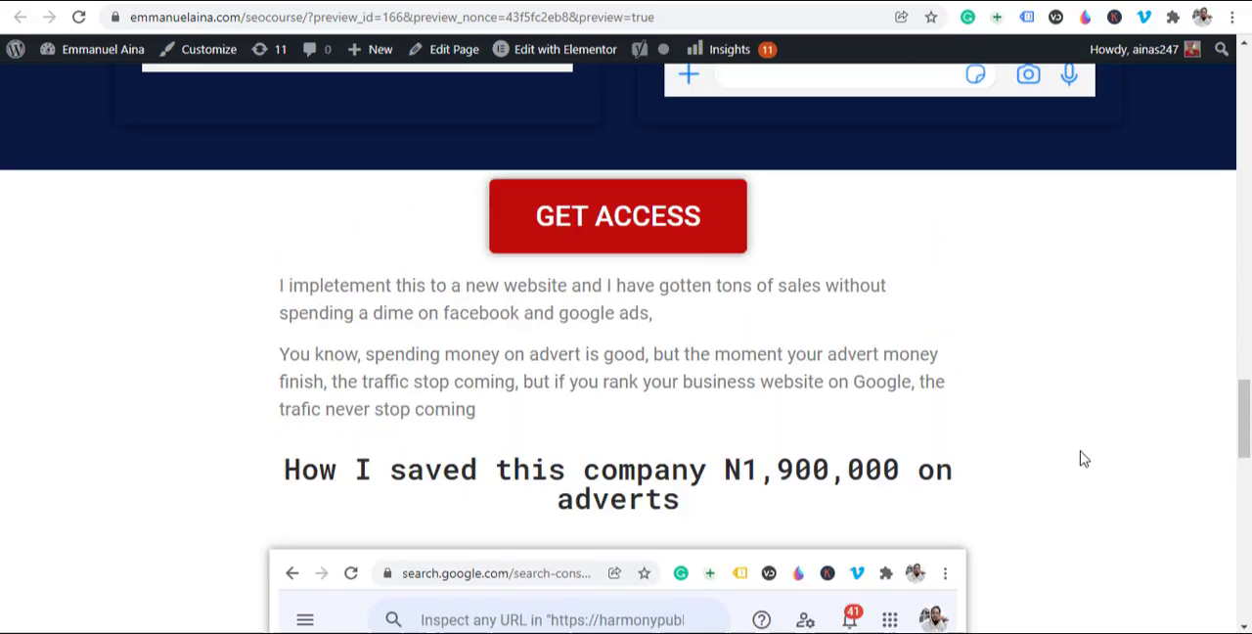
scroll(1089, 270, "down", 1)
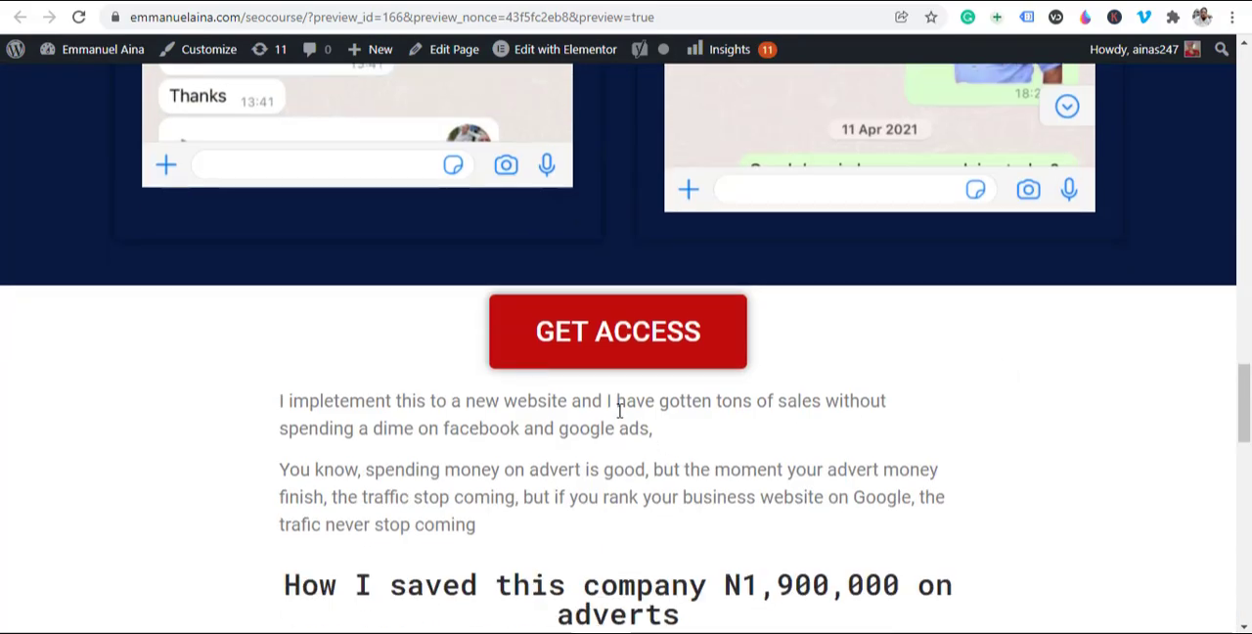
left_click(645, 339)
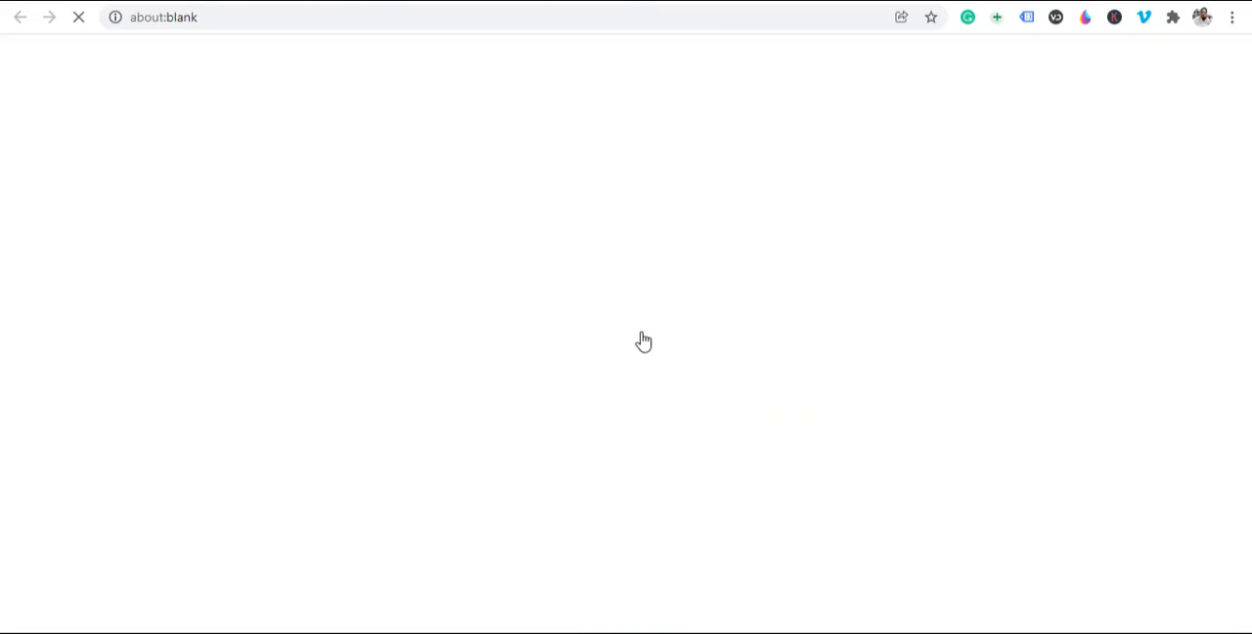
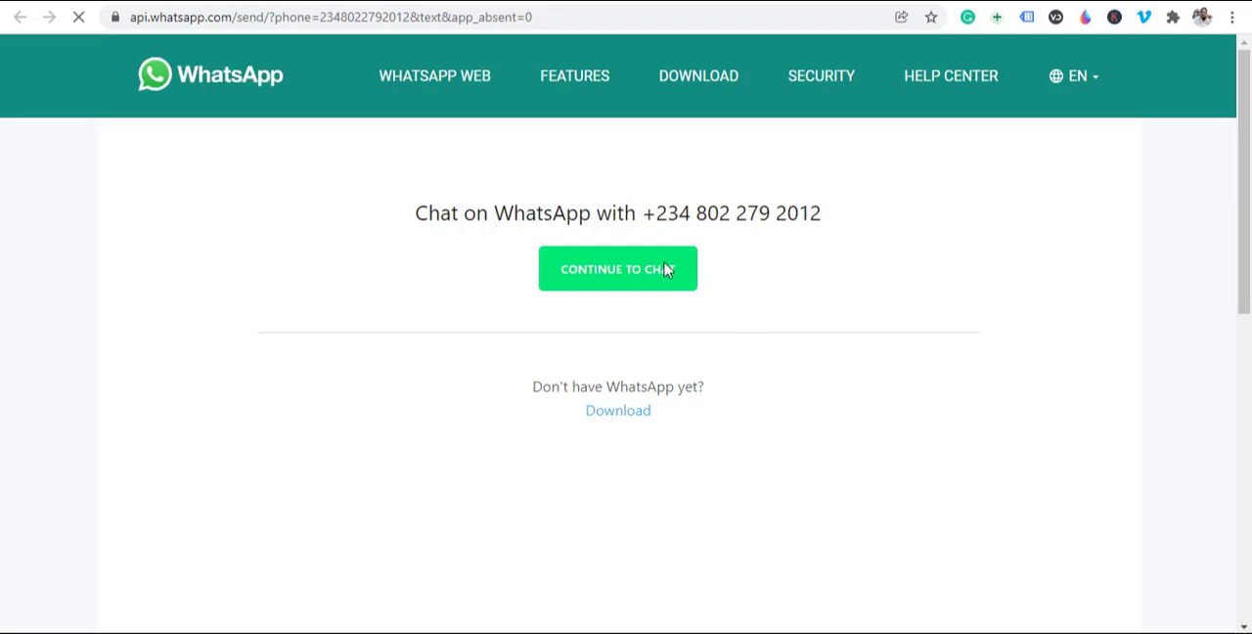
Step: Test the continue-to-chat link on the WhatsApp page, decline opening the desktop app, and return to the Elementor editor
left_click(626, 286)
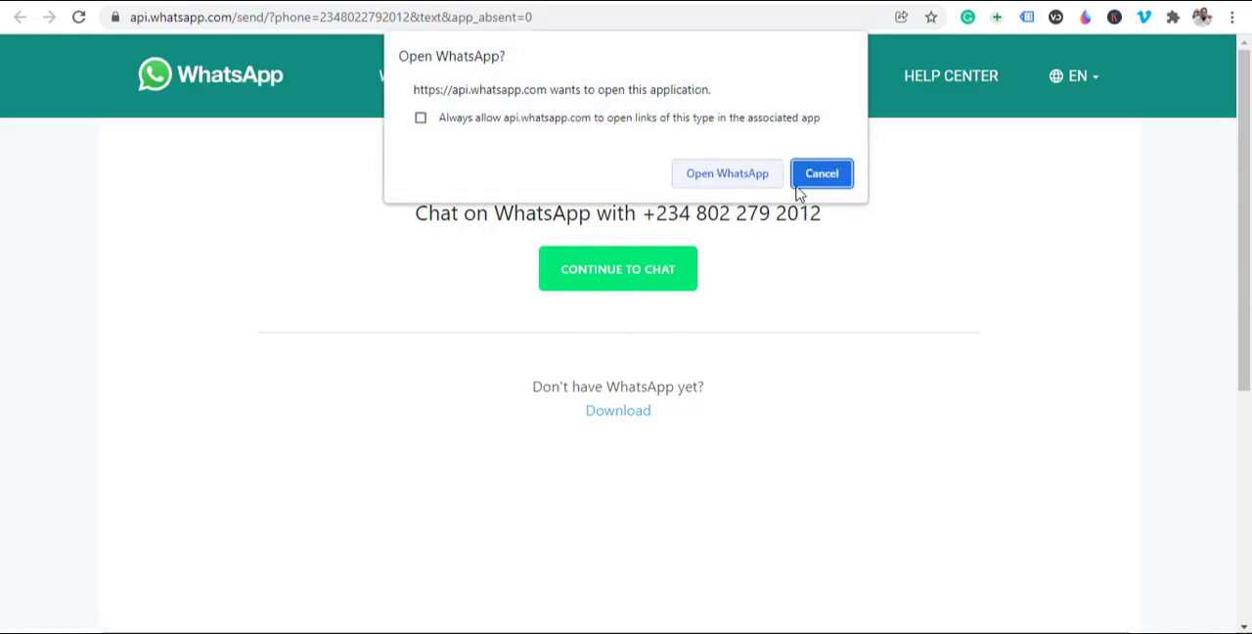
left_click(823, 176)
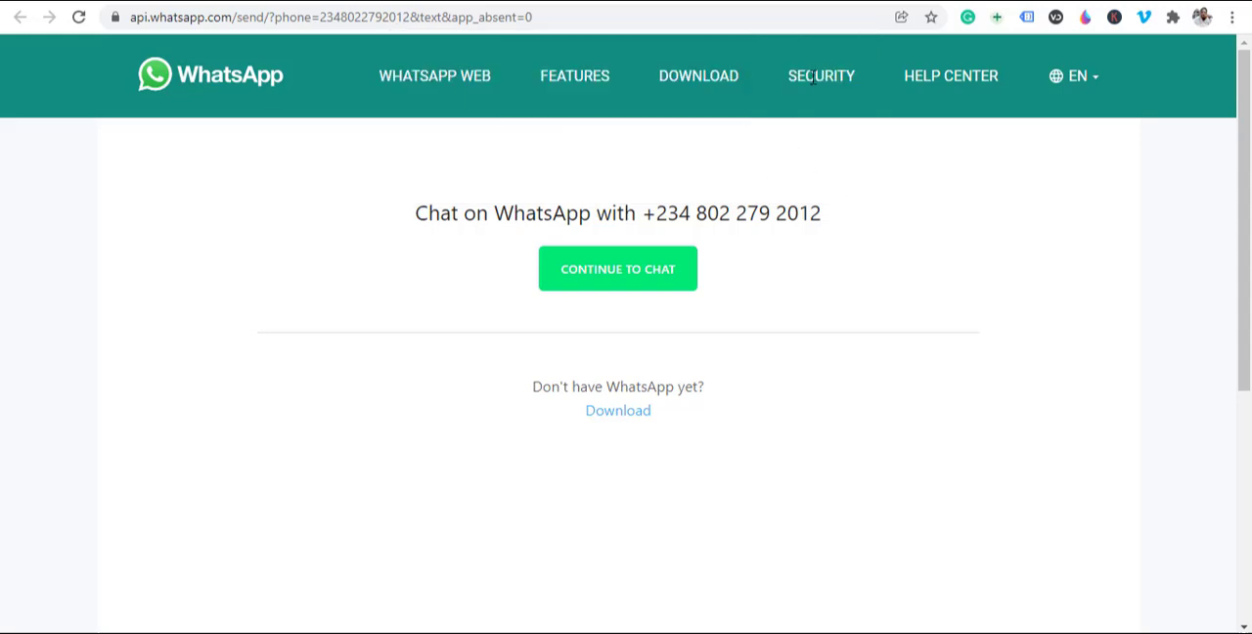
left_click(767, 1)
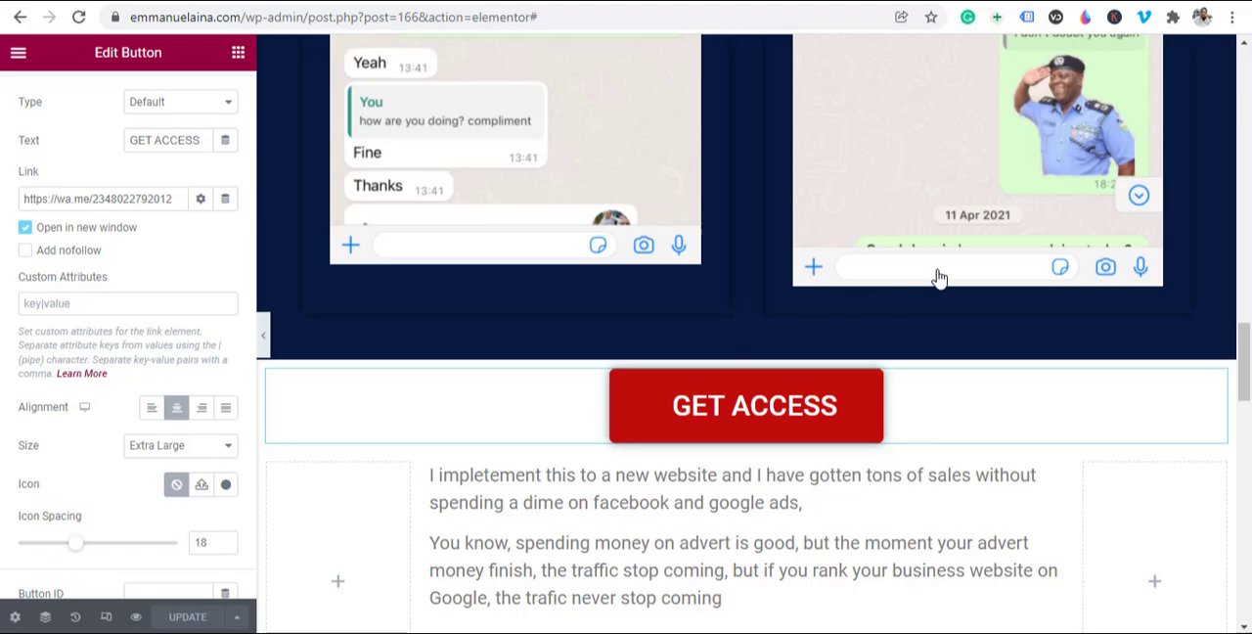
Step: Review the landing page in the editor from the video headline through the chat proofs and advert savings sections to the disclaimer
scroll(889, 283, "up", 10)
scroll(878, 284, "up", 10)
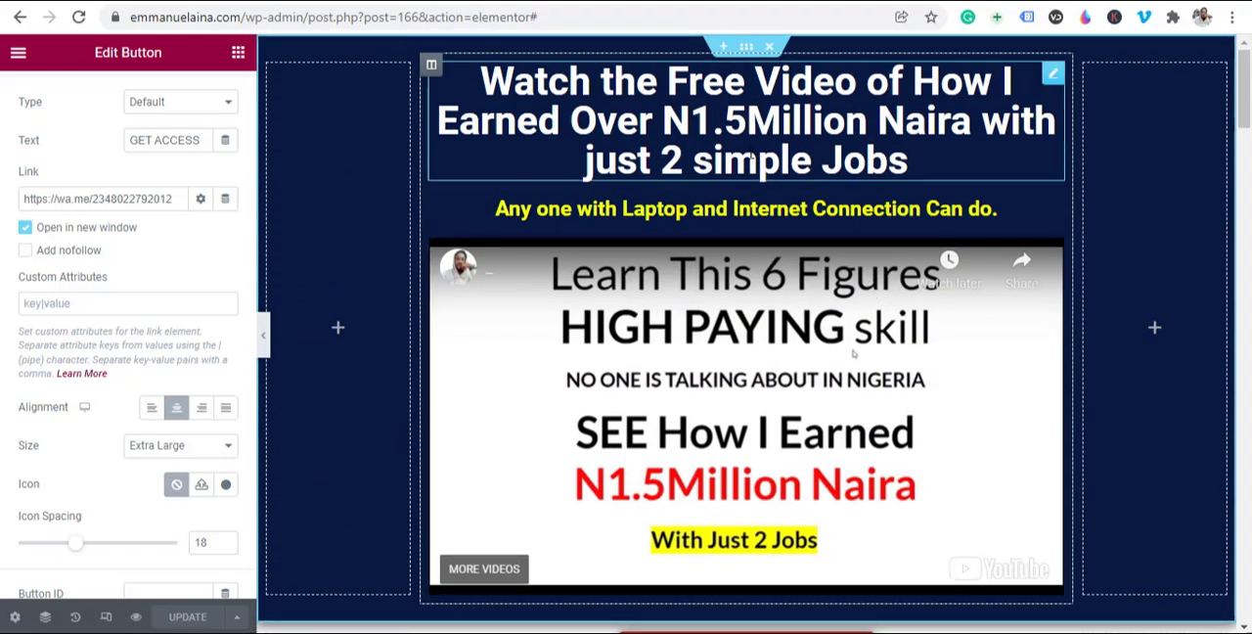
scroll(750, 168, "down", 6)
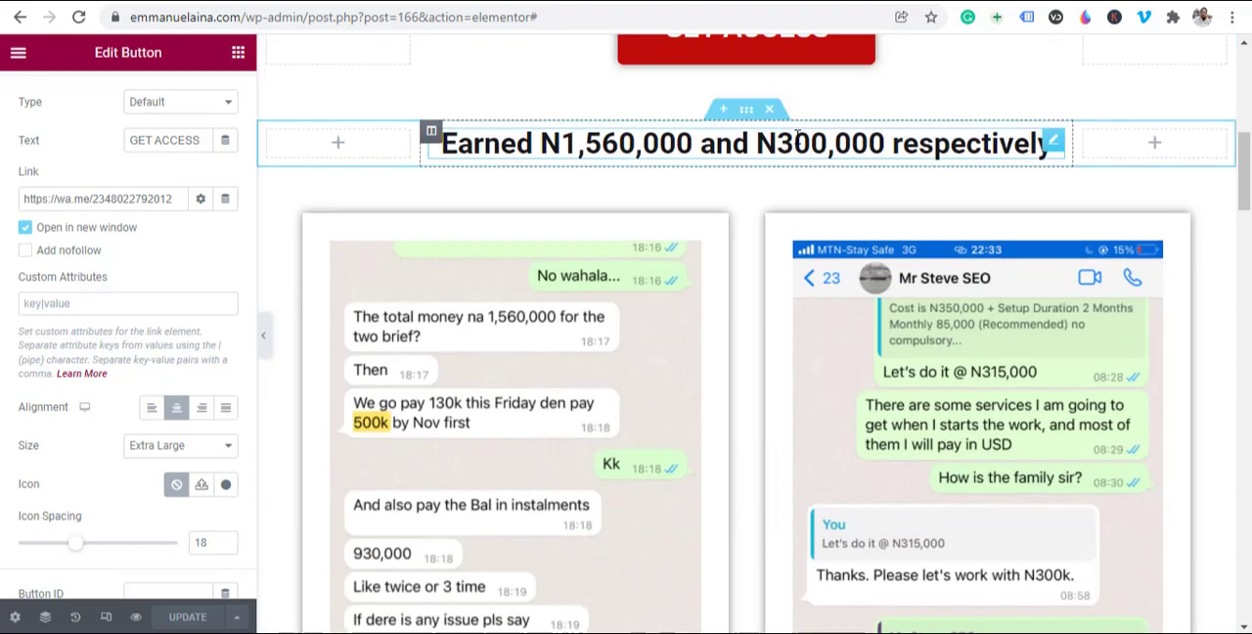
scroll(800, 142, "down", 10)
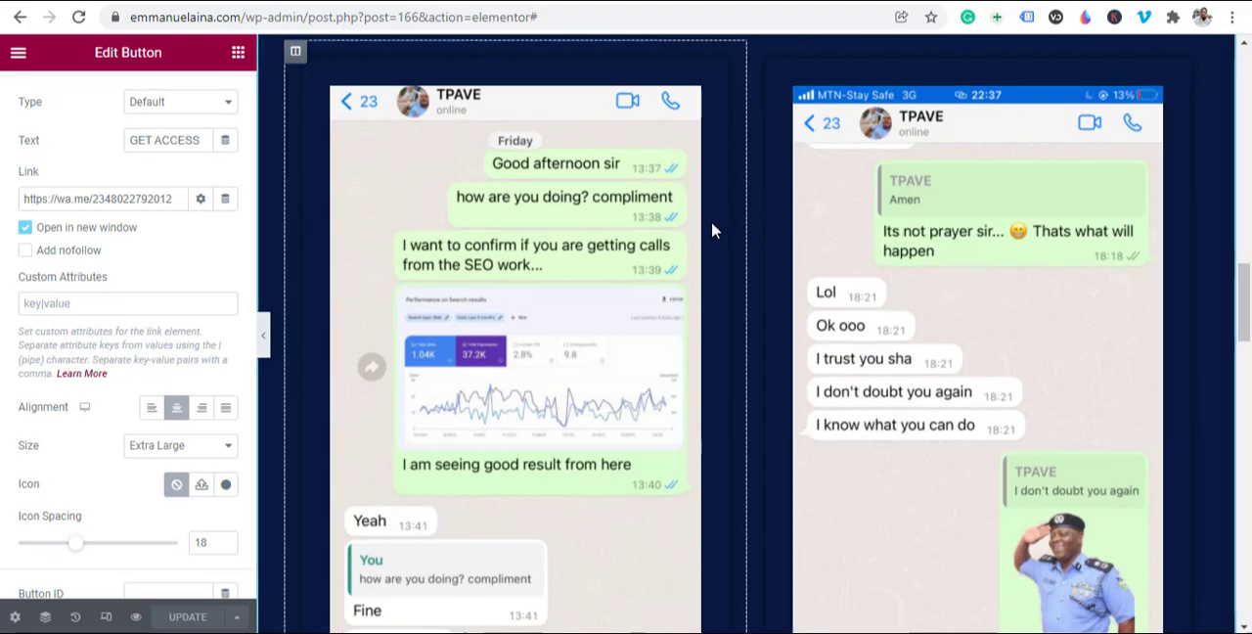
scroll(744, 186, "down", 15)
scroll(782, 188, "down", 6)
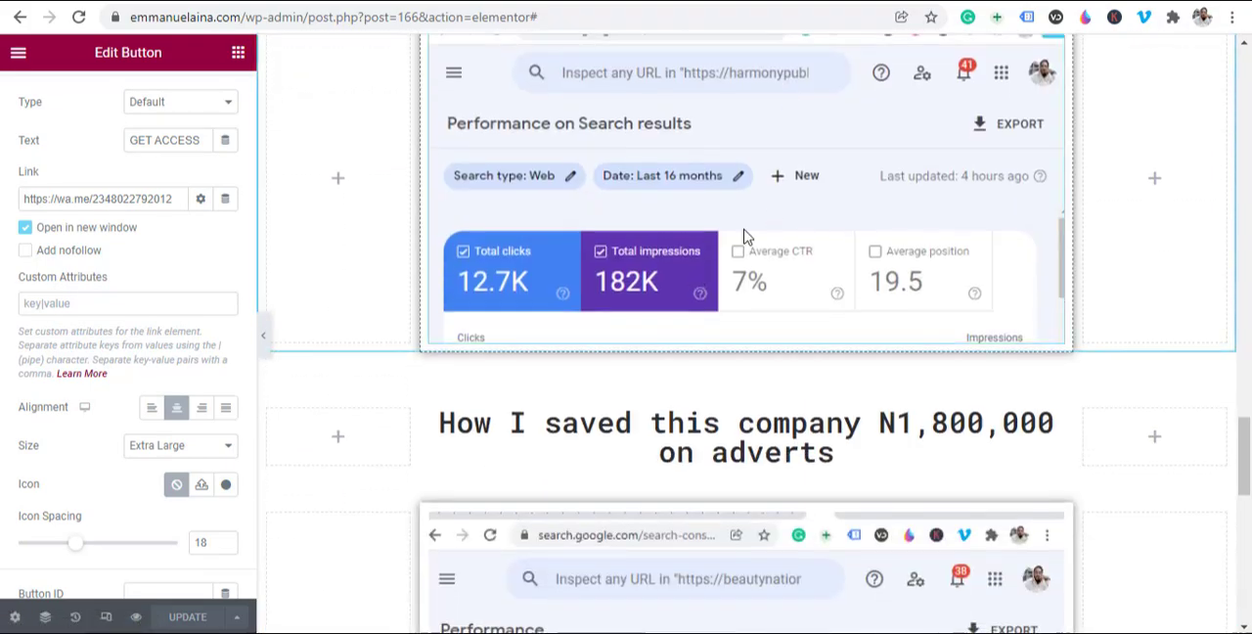
scroll(173, 307, "up", 1)
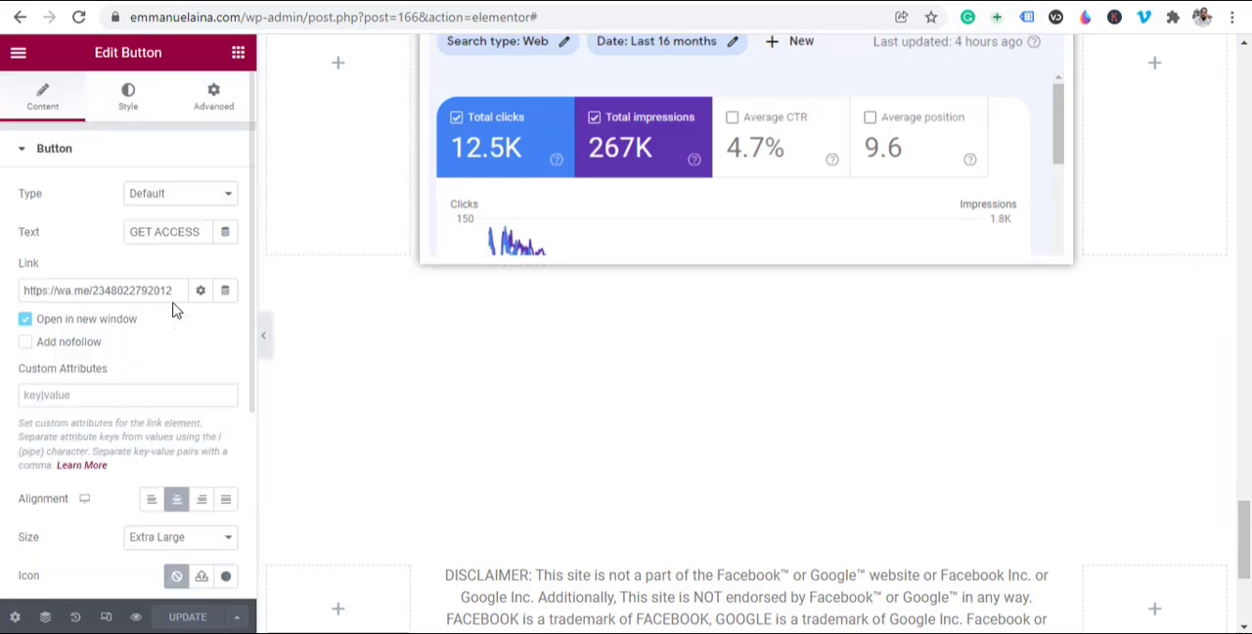
scroll(1053, 225, "up", 4)
scroll(1054, 224, "up", 6)
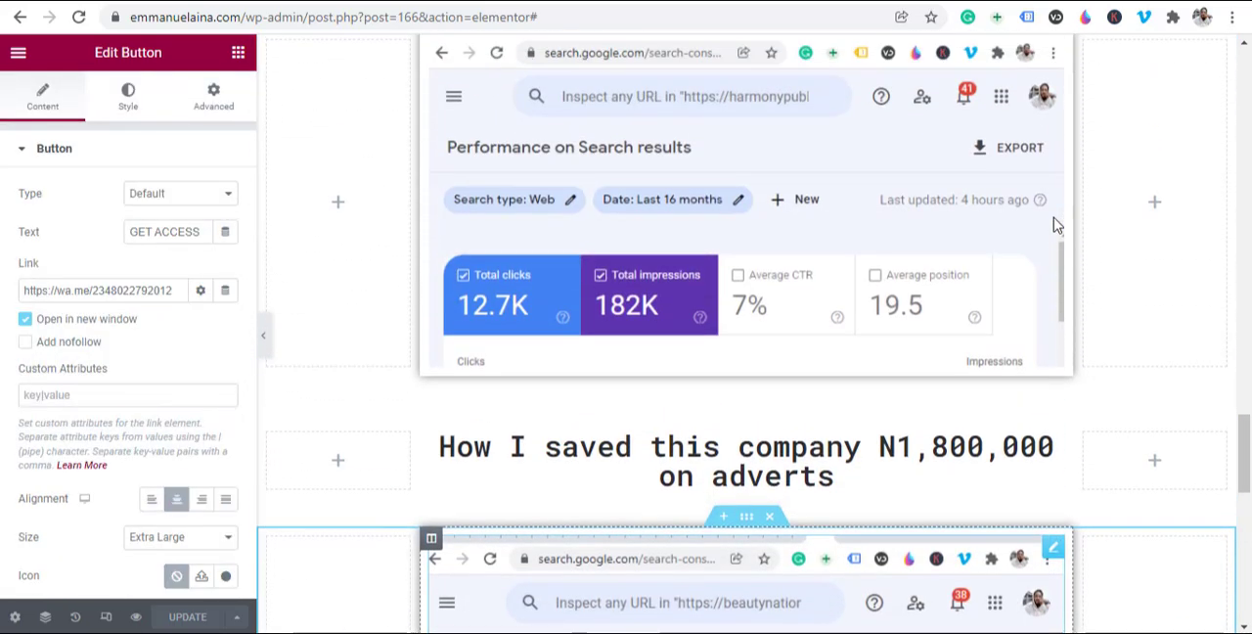
scroll(1054, 225, "up", 2)
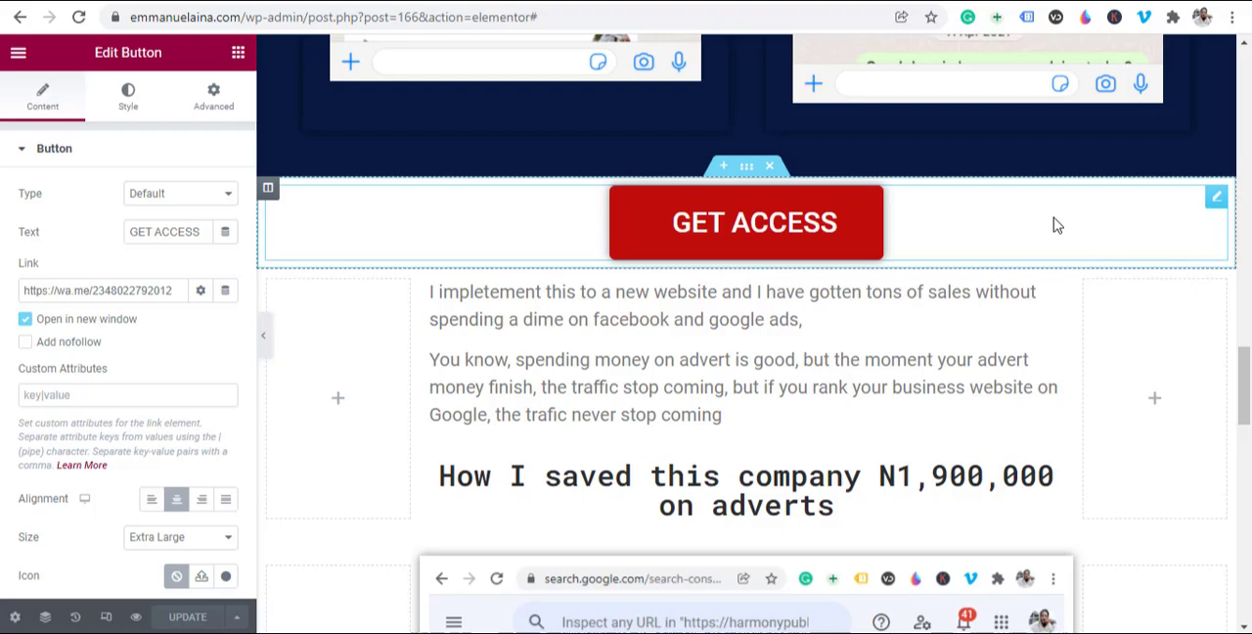
Step: Recheck the page layout around the video, chat images and GET ACCESS buttons, ending back at the main headline
scroll(1054, 224, "up", 15)
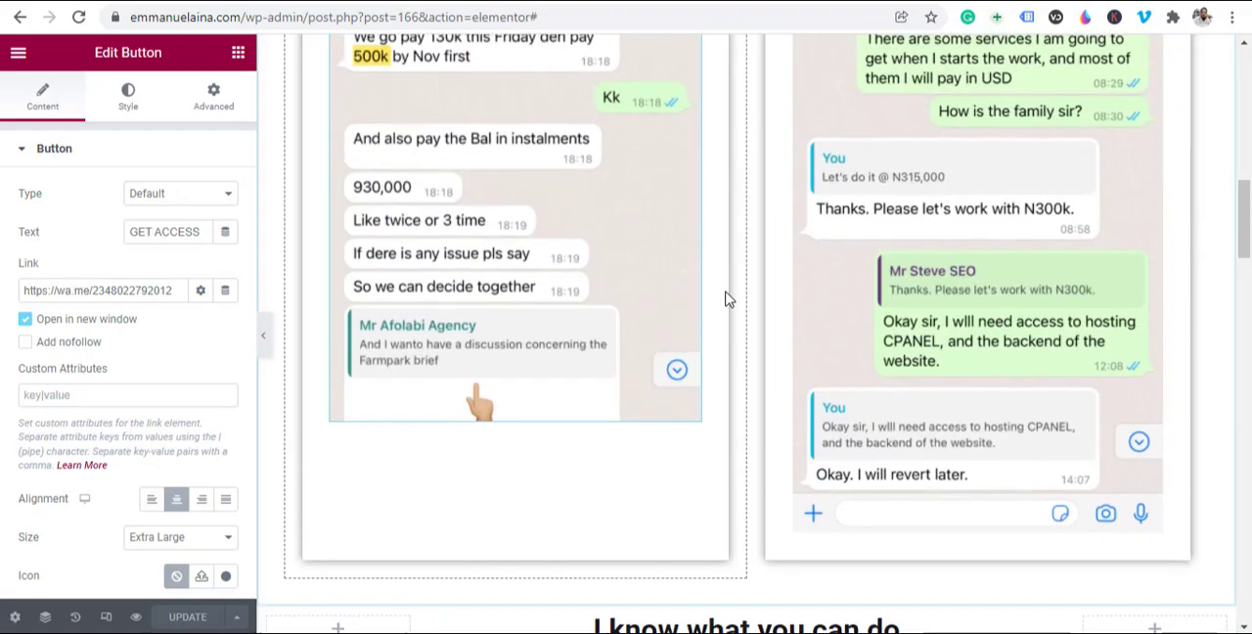
scroll(726, 298, "up", 4)
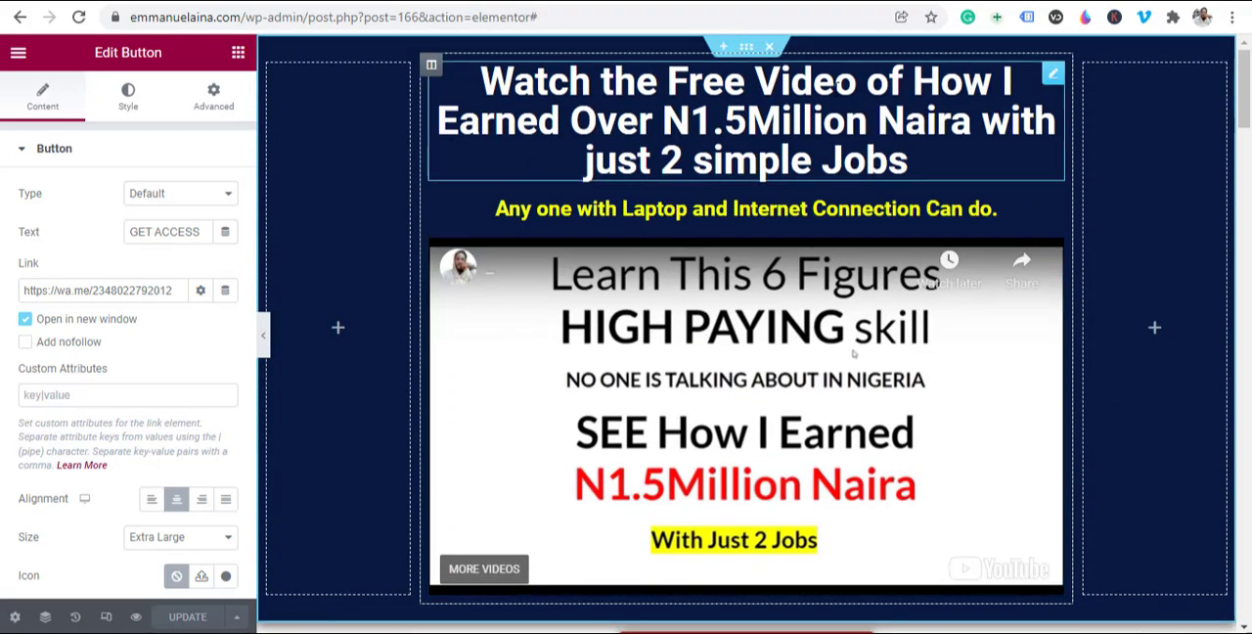
scroll(829, 323, "down", 20)
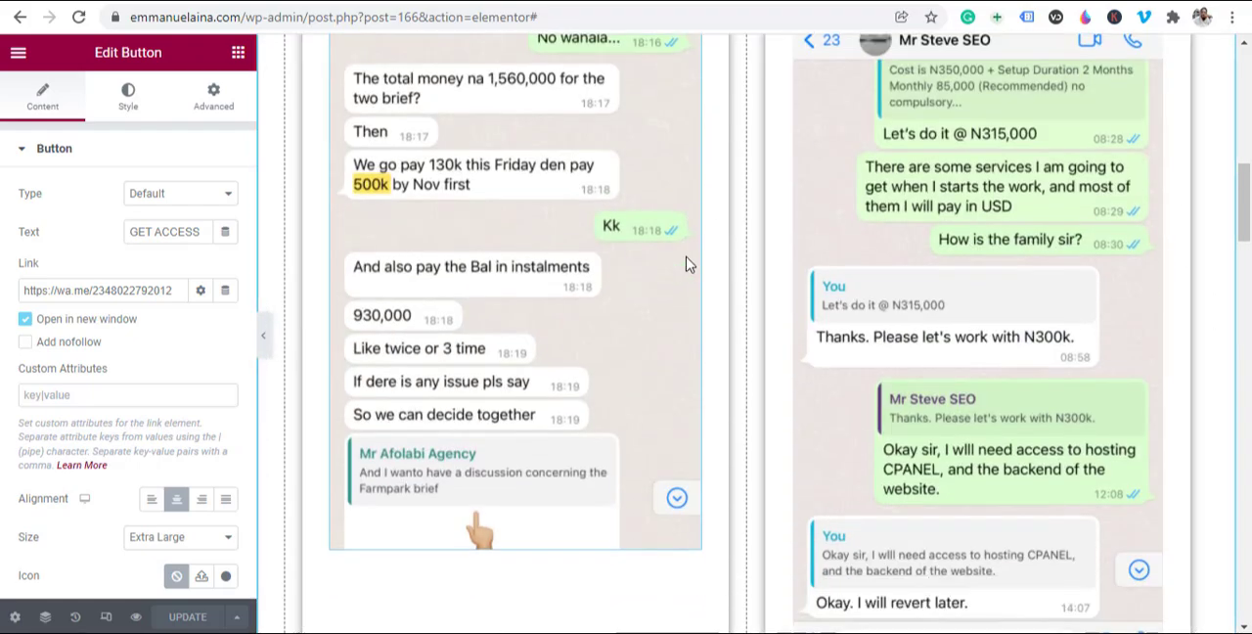
scroll(659, 271, "down", 15)
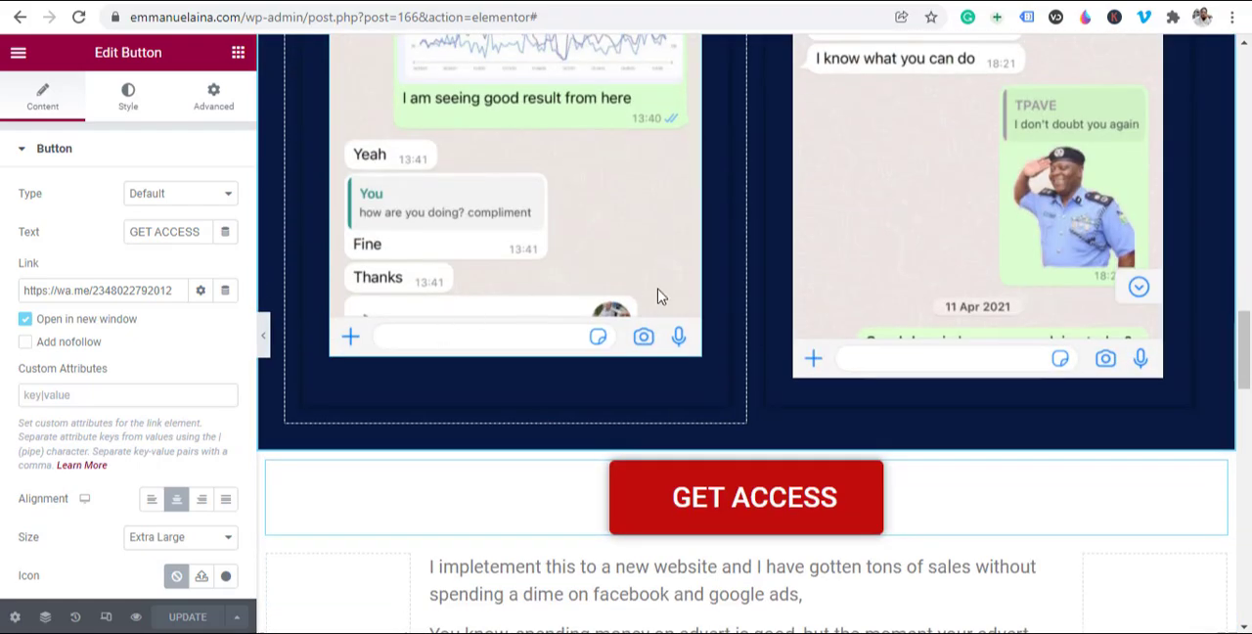
scroll(676, 315, "down", 12)
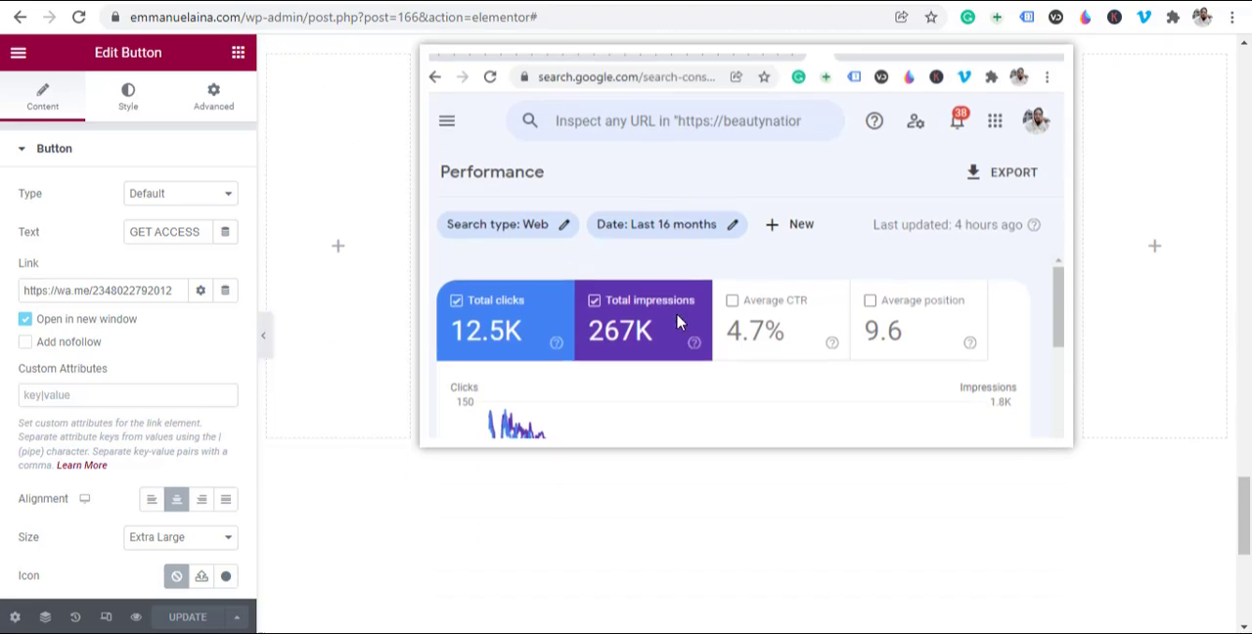
scroll(675, 319, "up", 20)
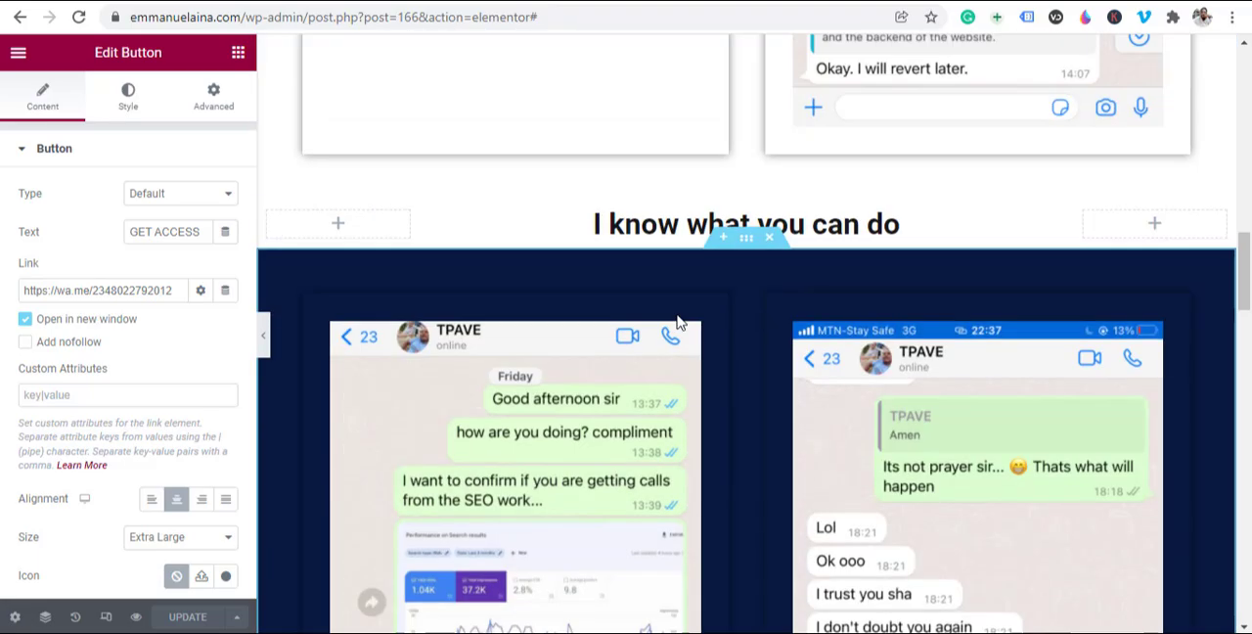
scroll(680, 321, "up", 5)
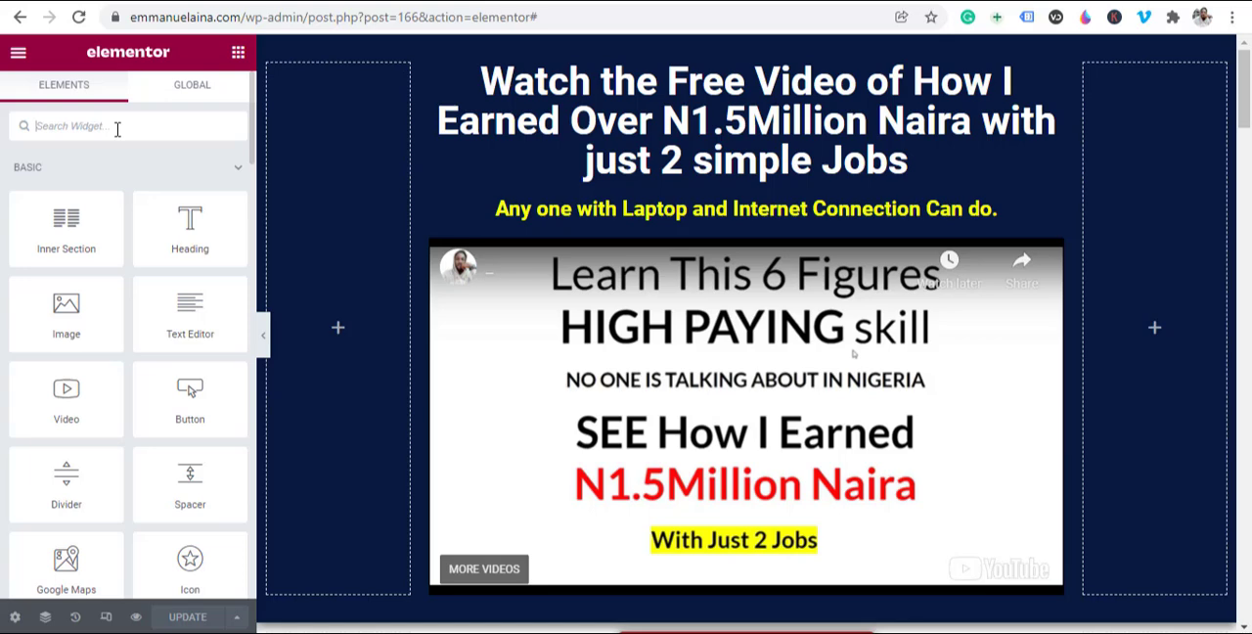
Step: Try out a Countdown widget above the page's main headline and delete it
type("coun")
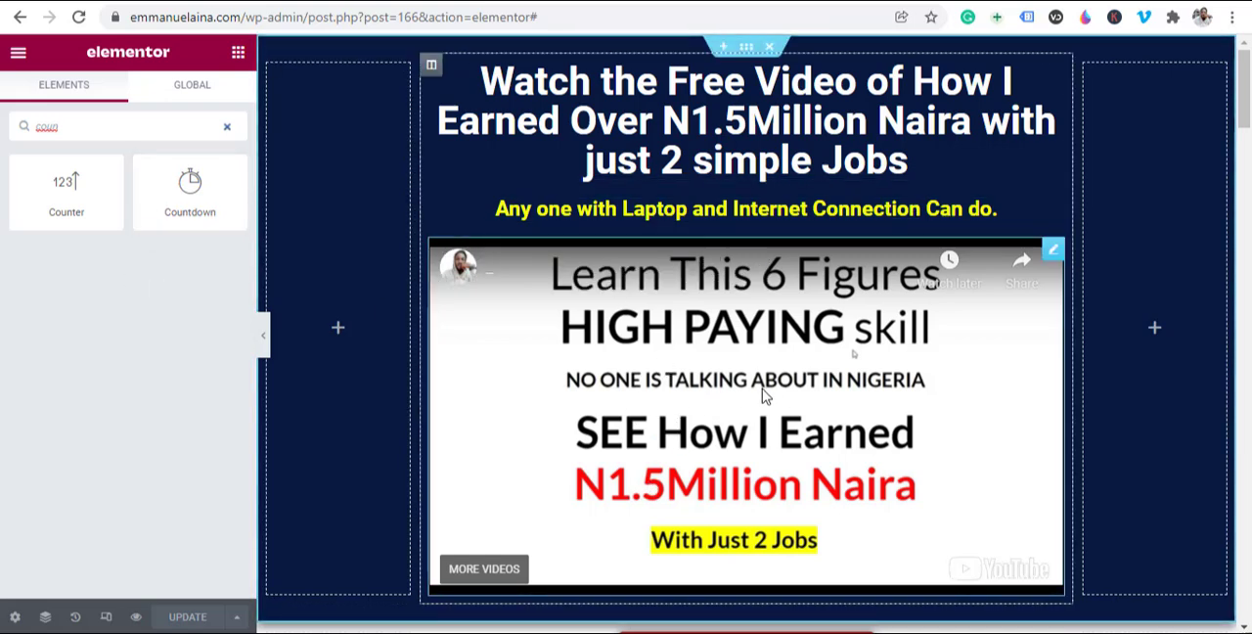
scroll(764, 395, "down", 3)
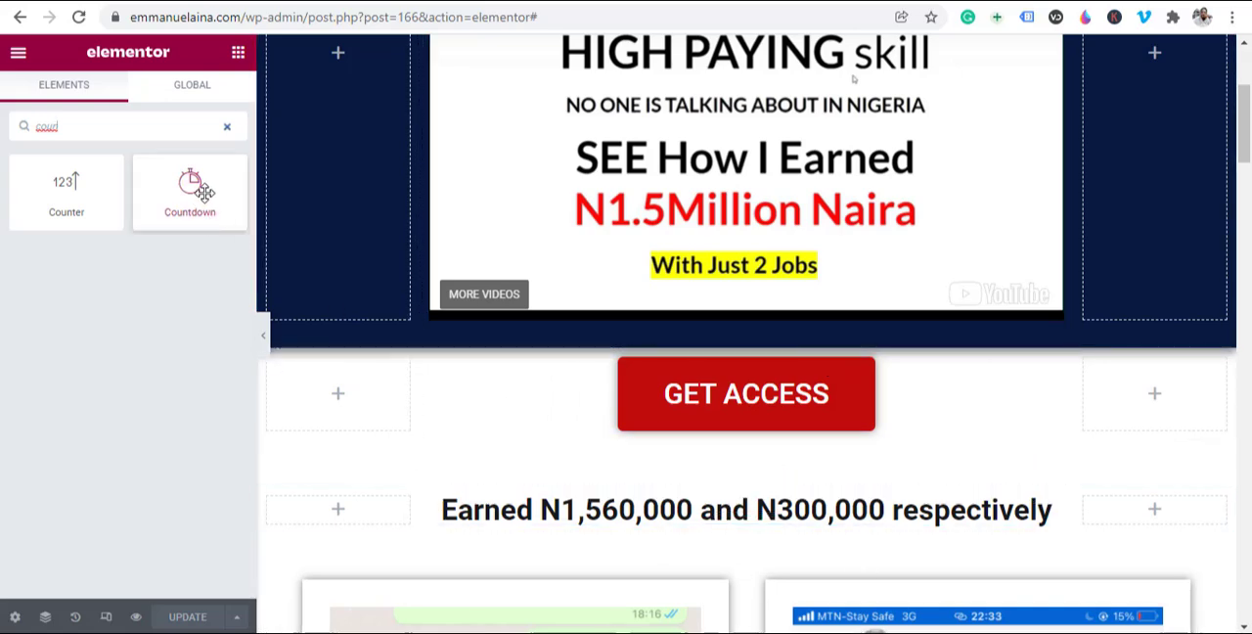
mouse_move(200, 196)
left_mouse_down()
mouse_move(453, 240)
mouse_move(201, 196)
left_mouse_up()
scroll(886, 279, "up", 3)
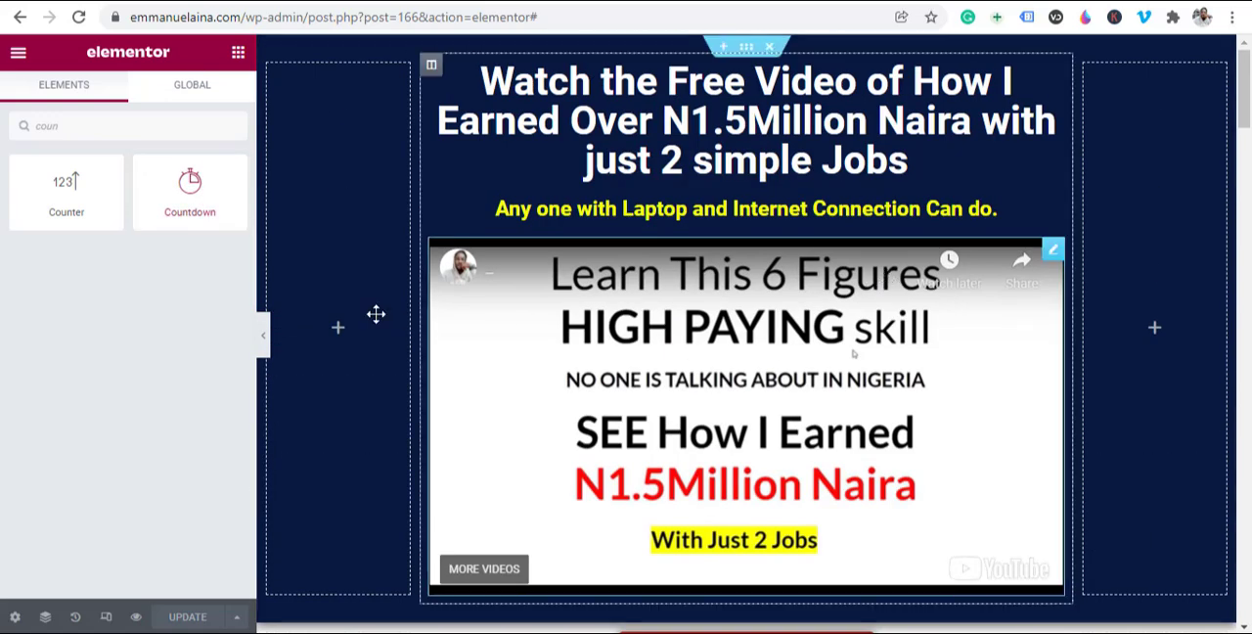
left_click_drag(189, 192, 730, 59)
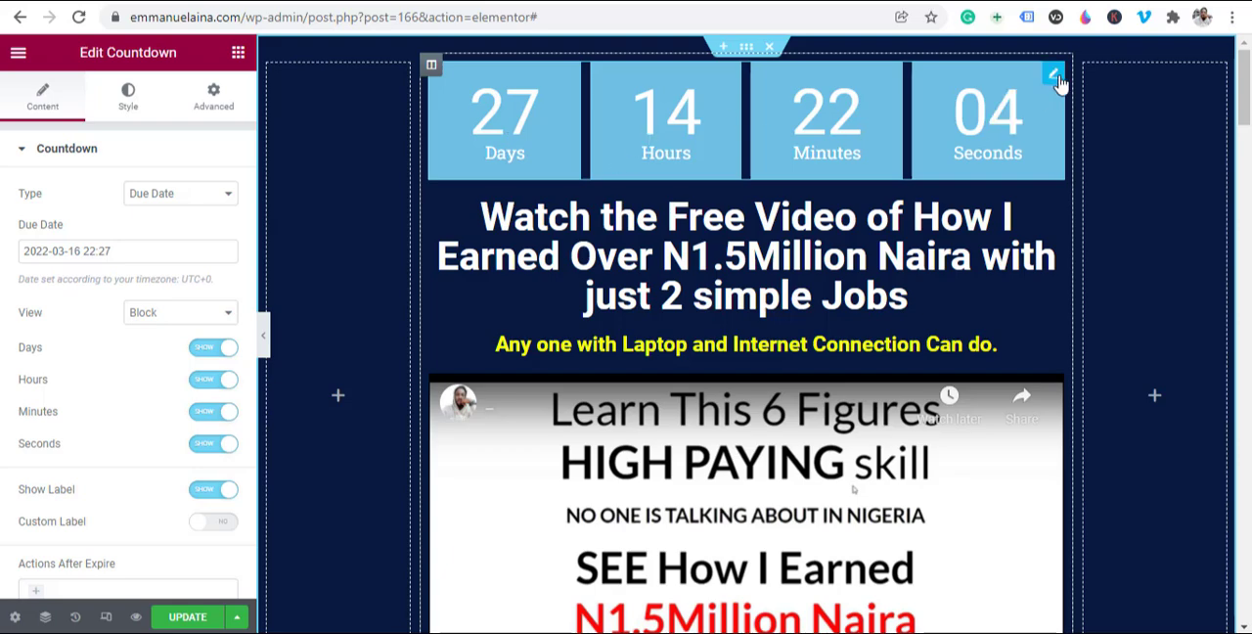
right_click(1056, 105)
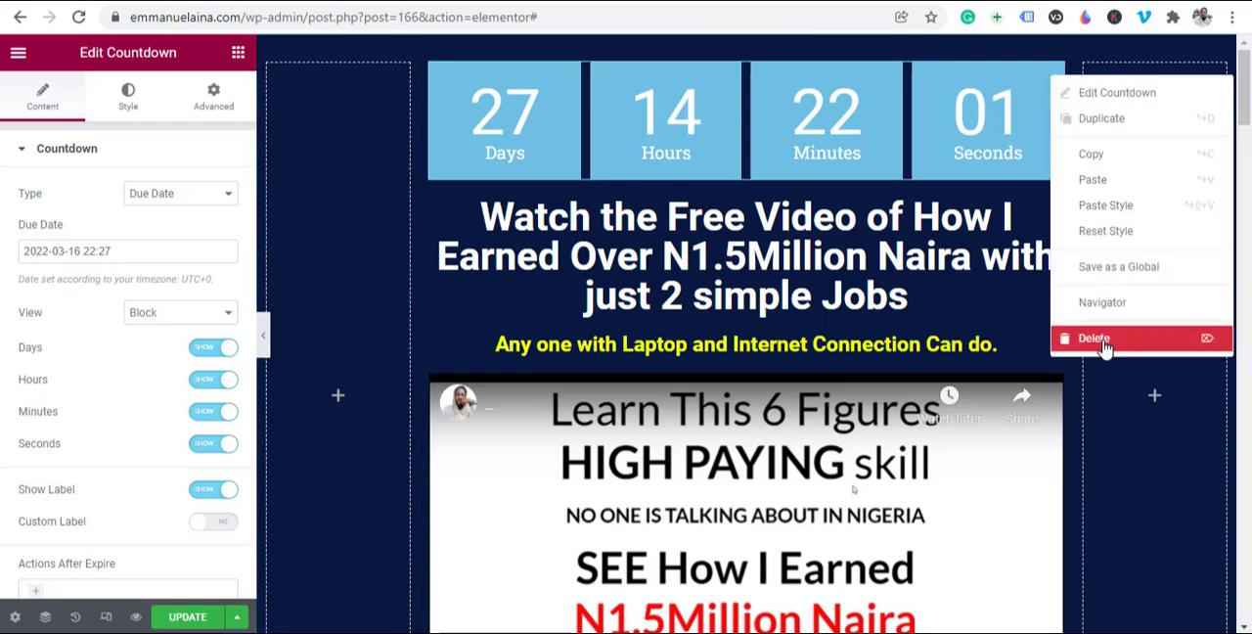
key("Delete")
Step: Add a Countdown widget directly beneath the GET ACCESS button under the video and set its type to Evergreen Timer
scroll(942, 340, "down", 4)
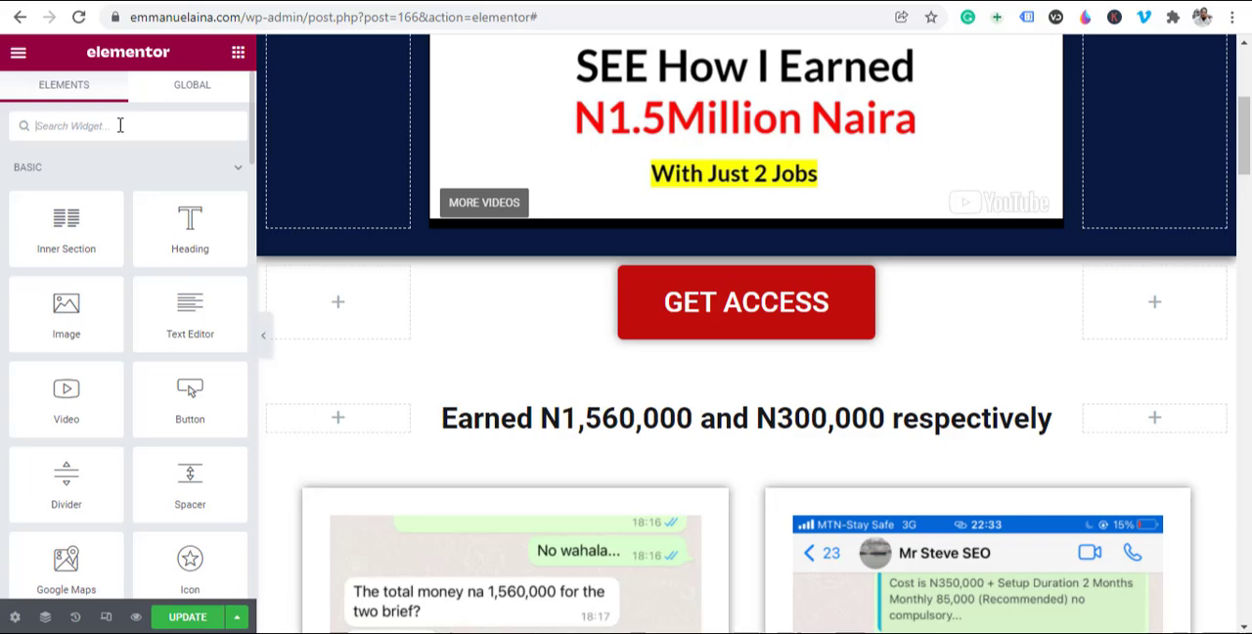
type("countdow")
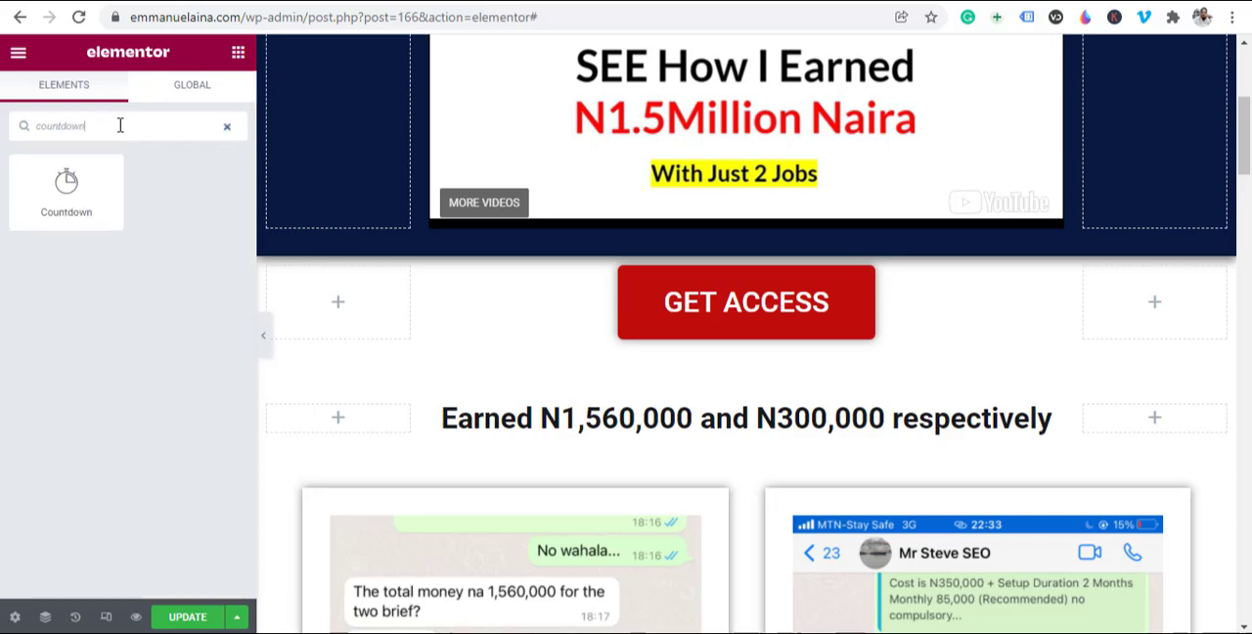
type("n")
left_click_drag(64, 185, 749, 349)
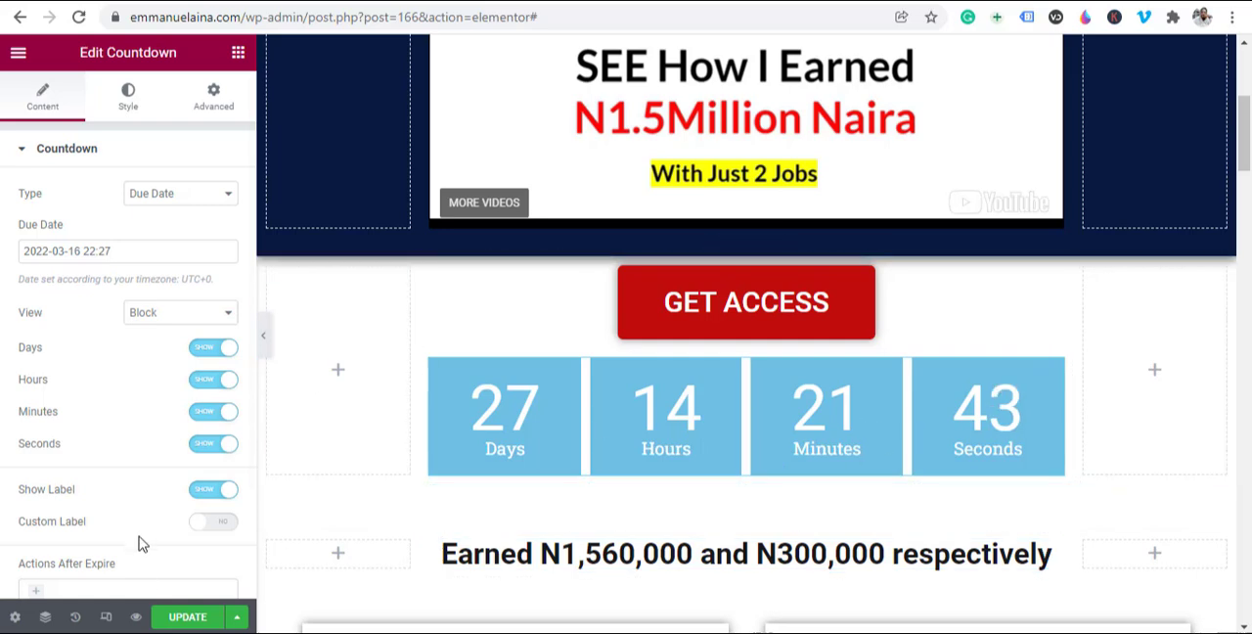
left_click(180, 195)
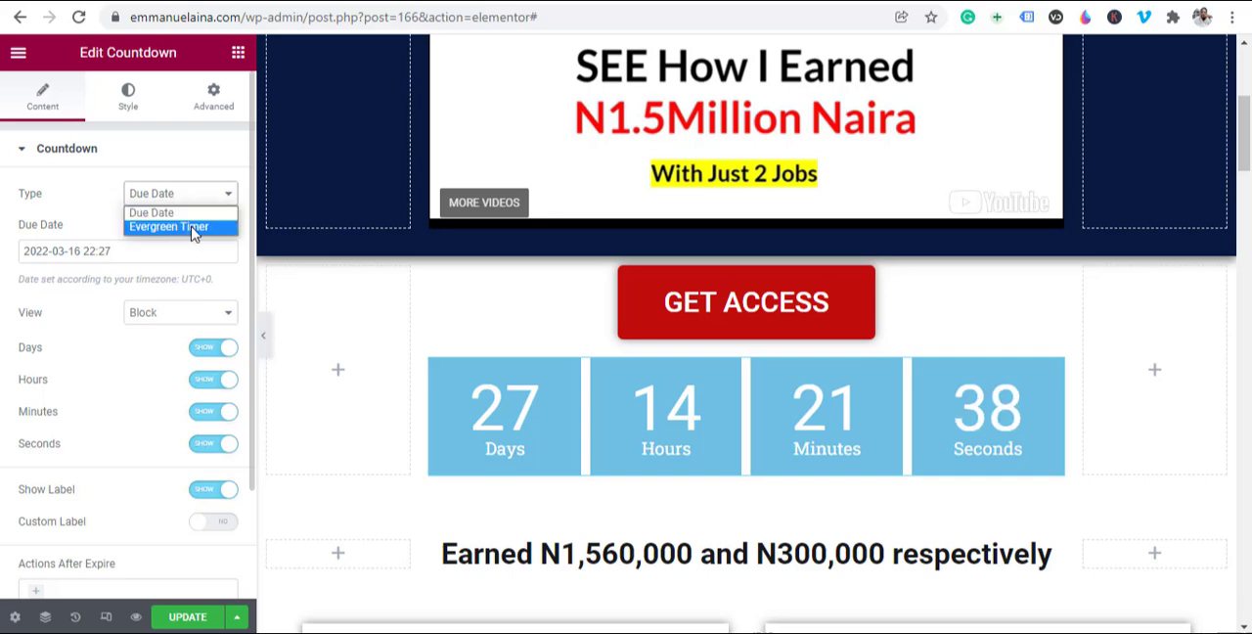
left_click(201, 231)
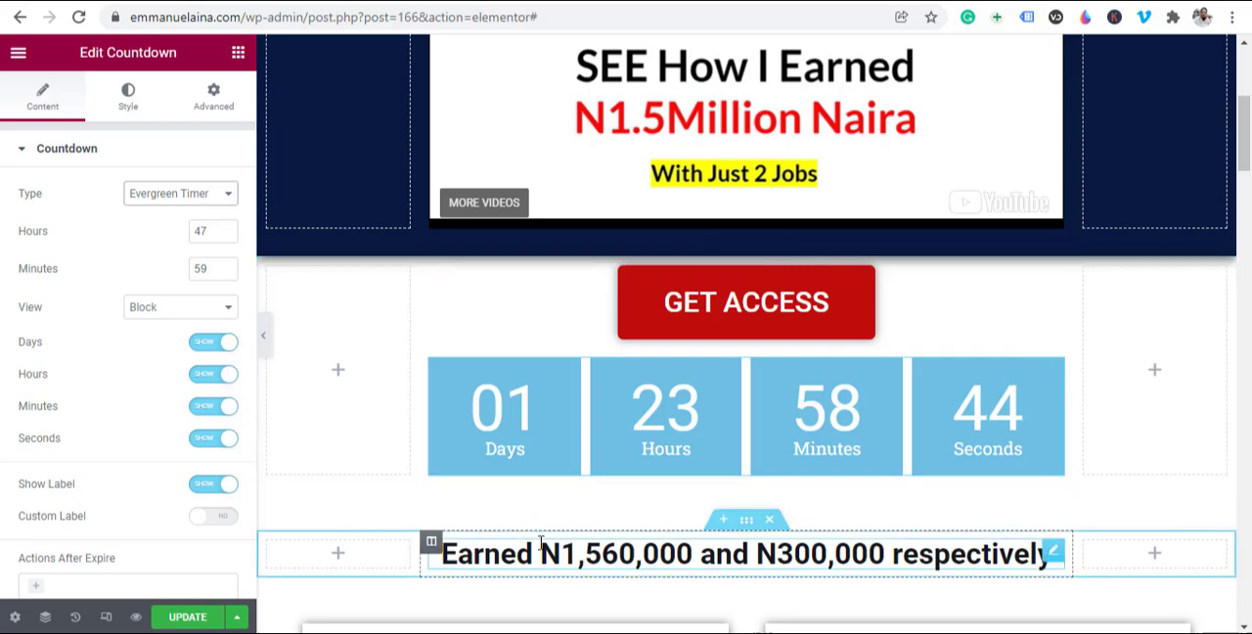
Step: Change the background color of the countdown boxes to black (#000000)
left_click(129, 95)
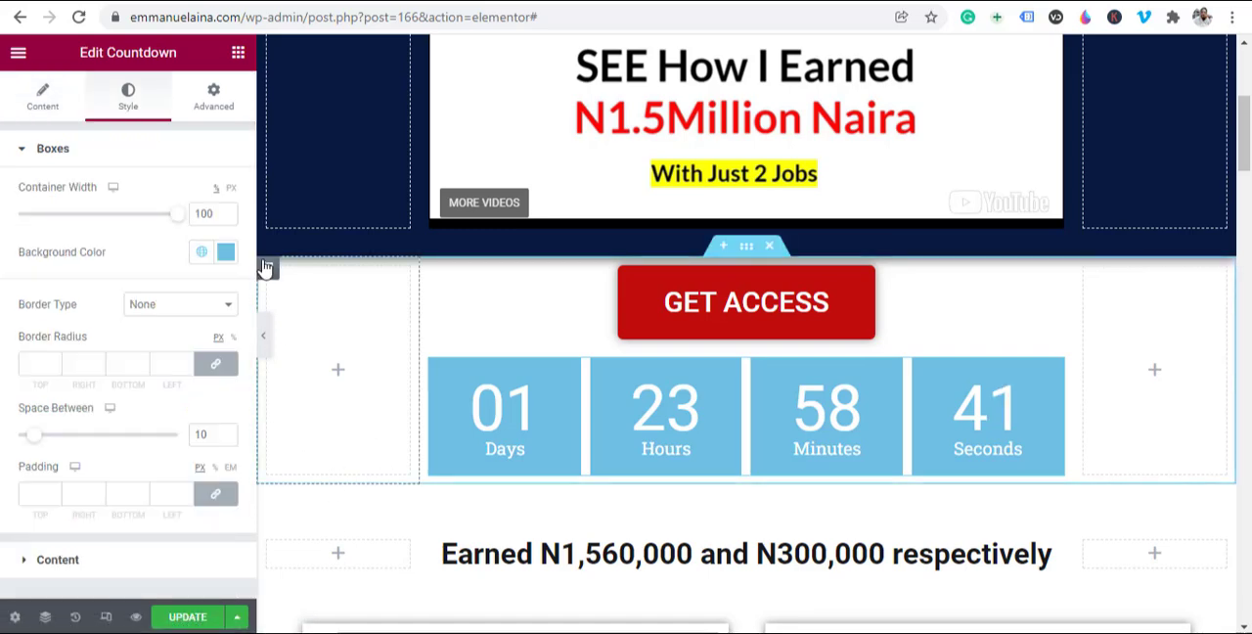
left_click(227, 253)
left_click(222, 382)
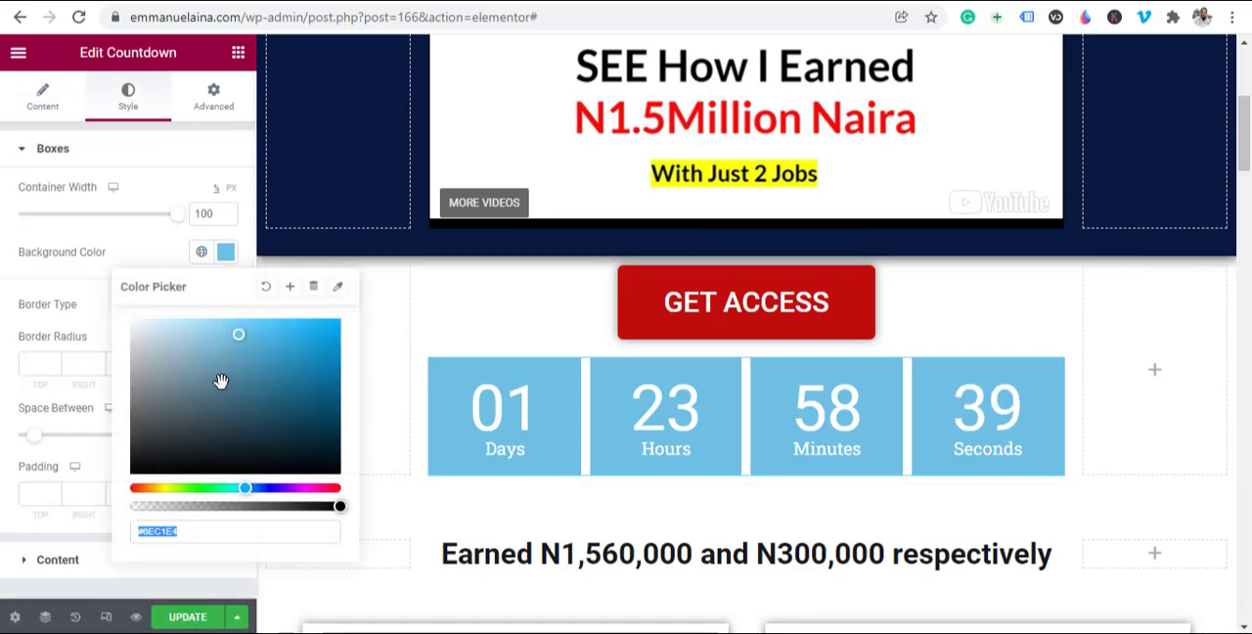
left_click_drag(114, 492, 115, 497)
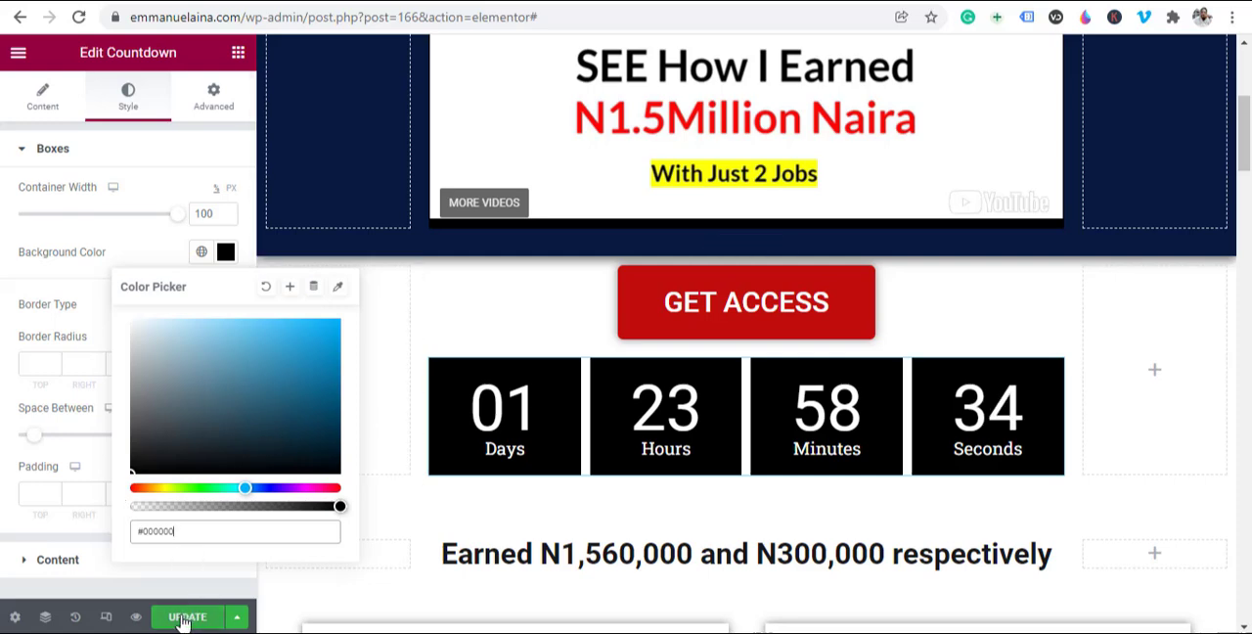
left_click(124, 234)
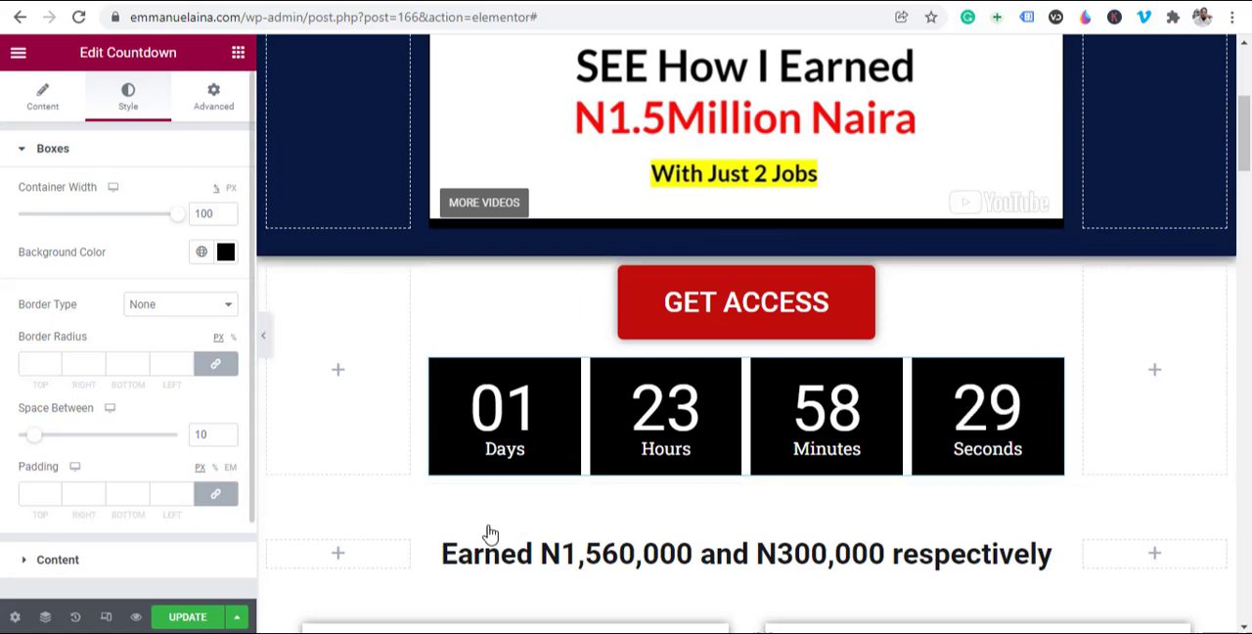
Step: Set the typography size of the countdown digits to 32 px
left_click(36, 569)
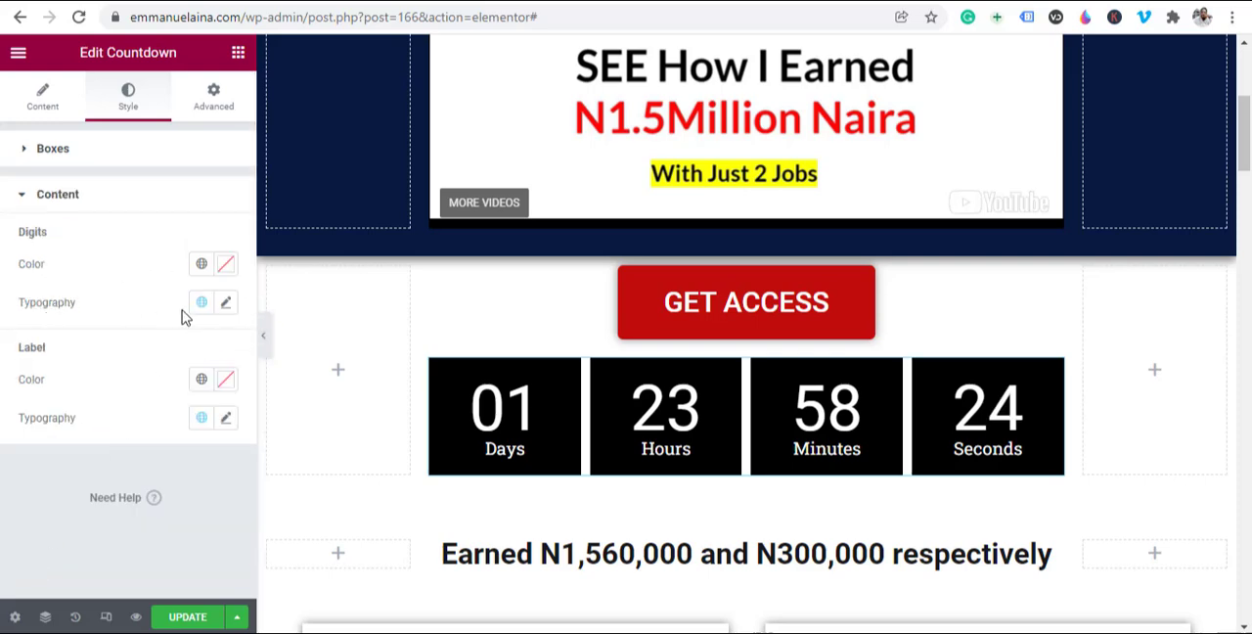
left_click(227, 304)
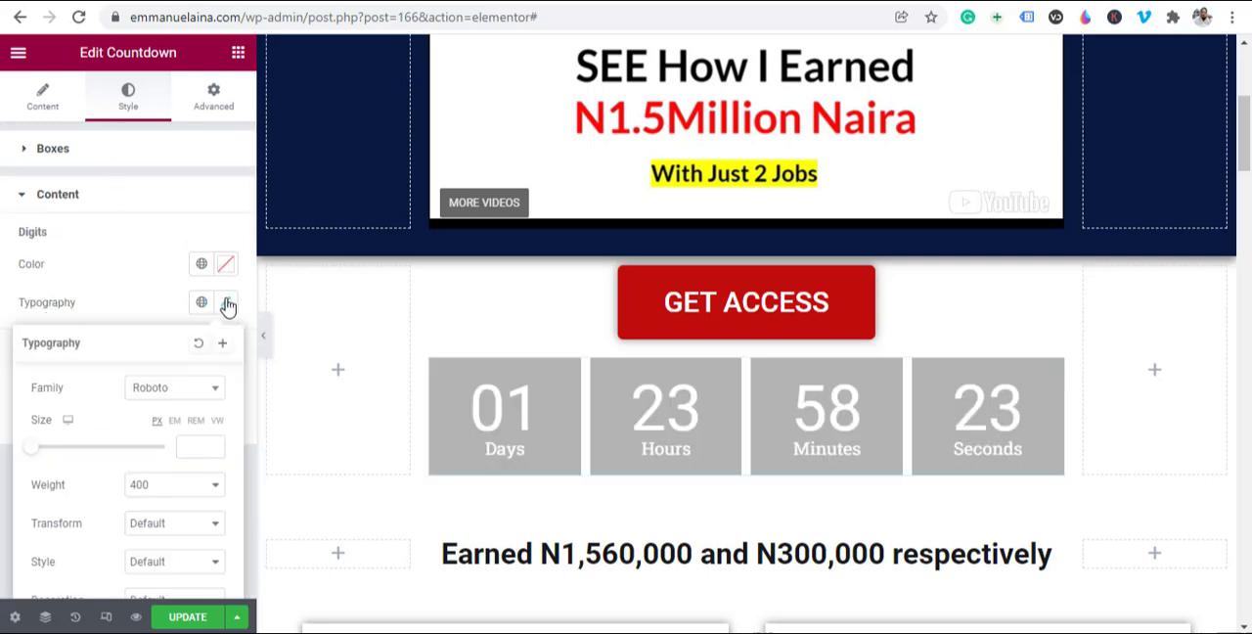
left_click(33, 448)
left_click_drag(36, 454, 53, 460)
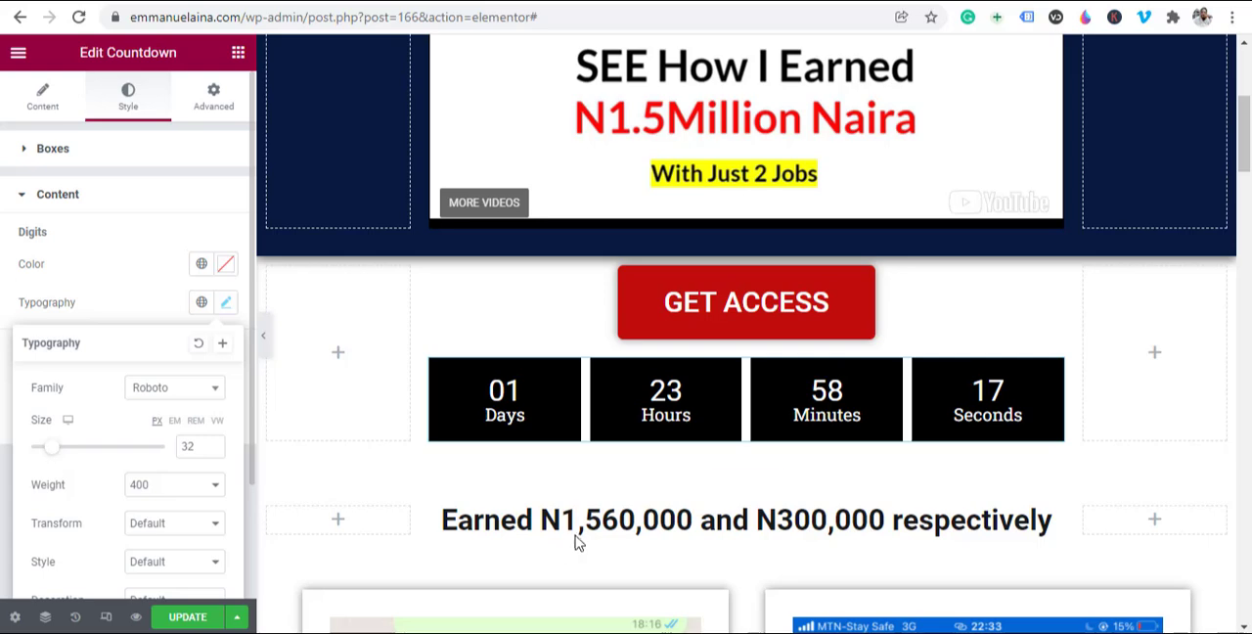
left_click(107, 315)
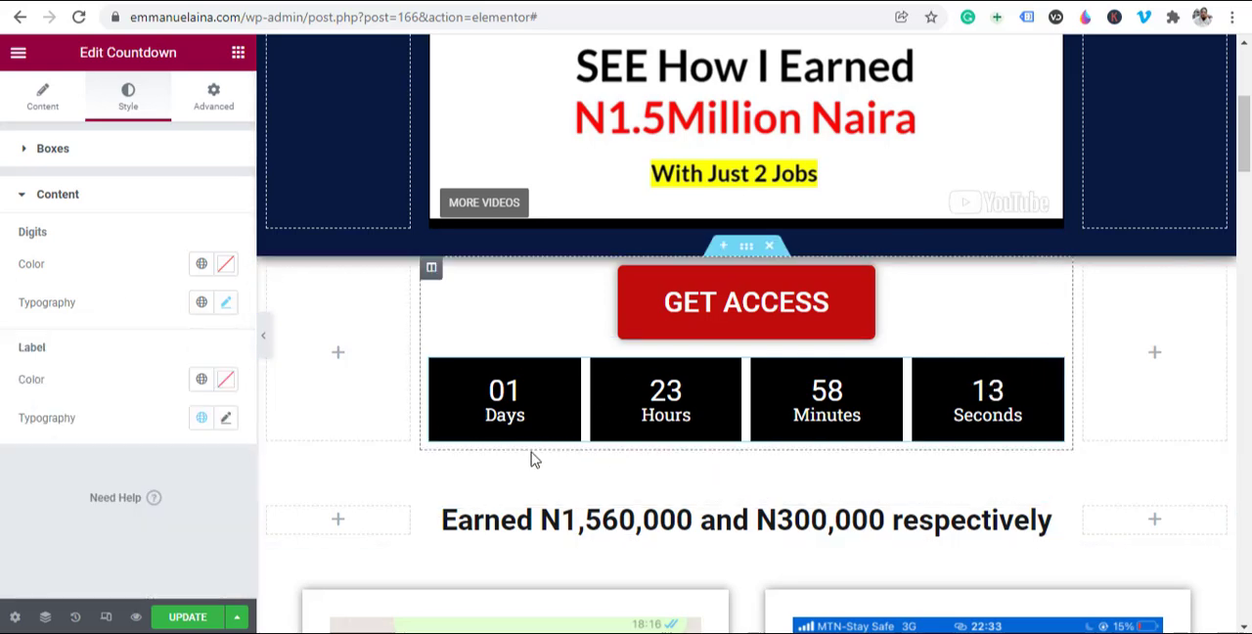
Step: Set the countdown boxes' container width to 60% and the space between them to 7
left_click(29, 154)
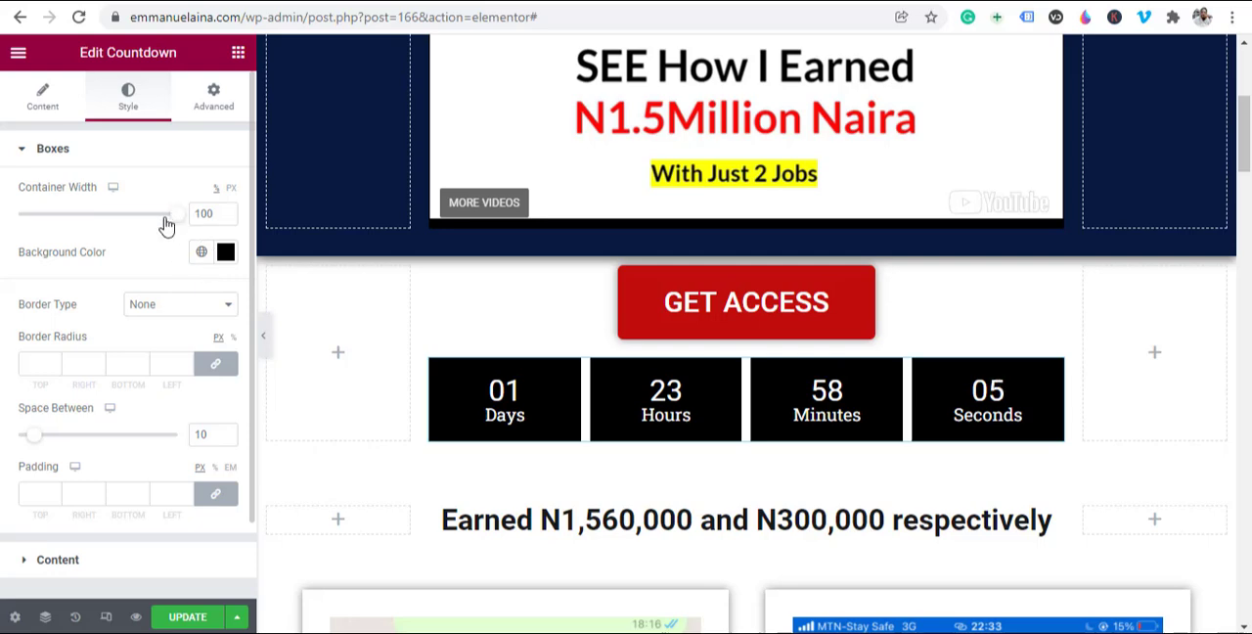
left_click_drag(166, 225, 111, 242)
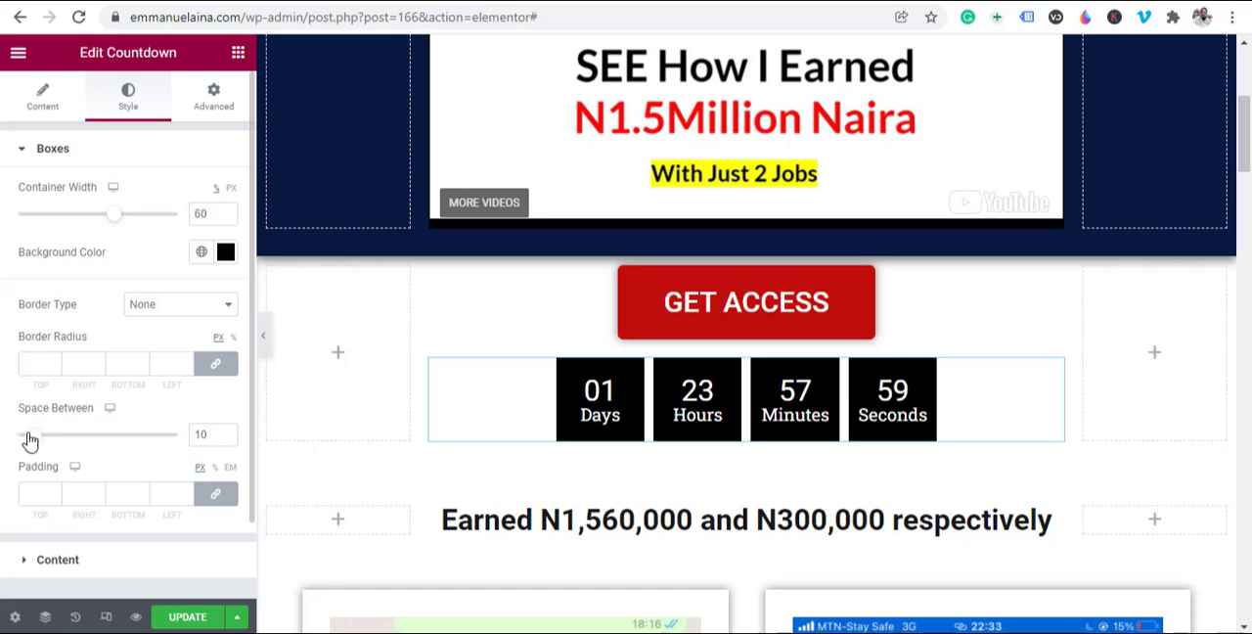
mouse_move(30, 441)
left_mouse_down()
mouse_move(42, 439)
mouse_move(27, 437)
left_mouse_up()
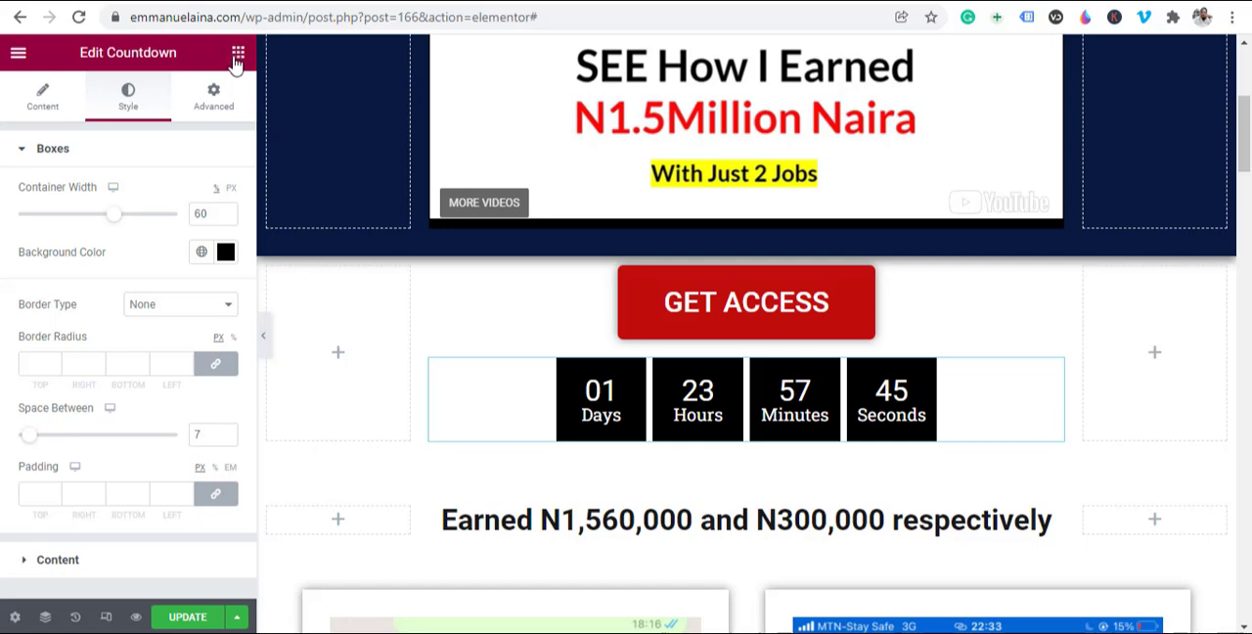
Step: Add a Heading widget between the GET ACCESS button and the countdown timer
left_click(711, 477)
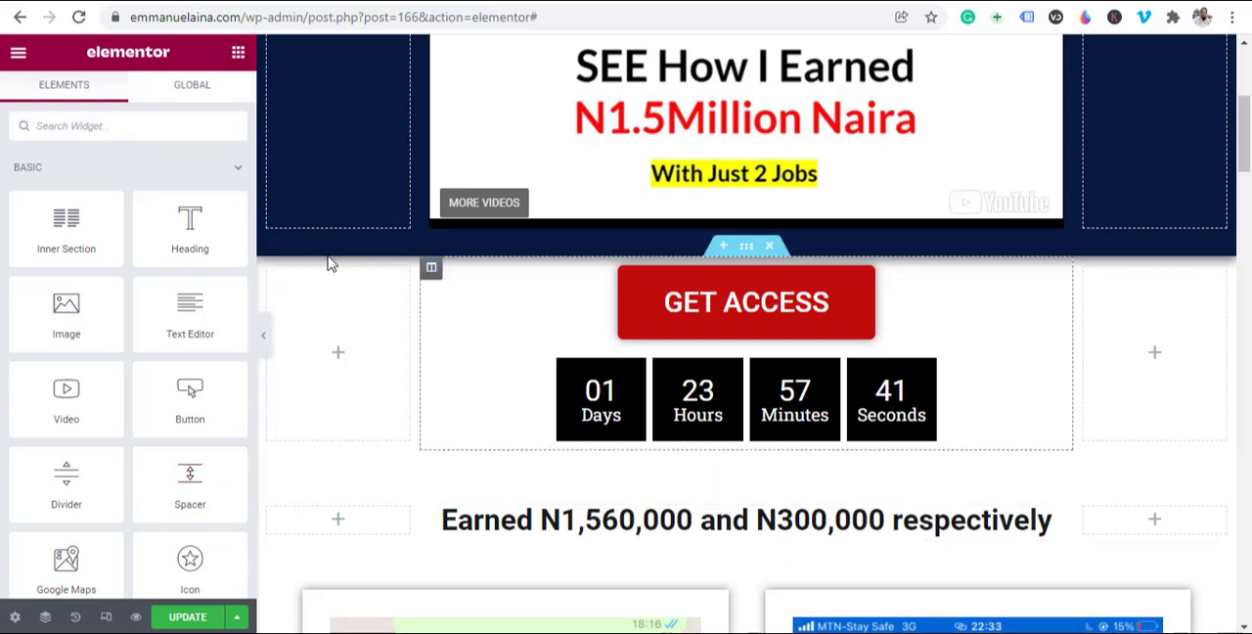
left_click_drag(186, 231, 747, 338)
left_click_drag(762, 362, 788, 355)
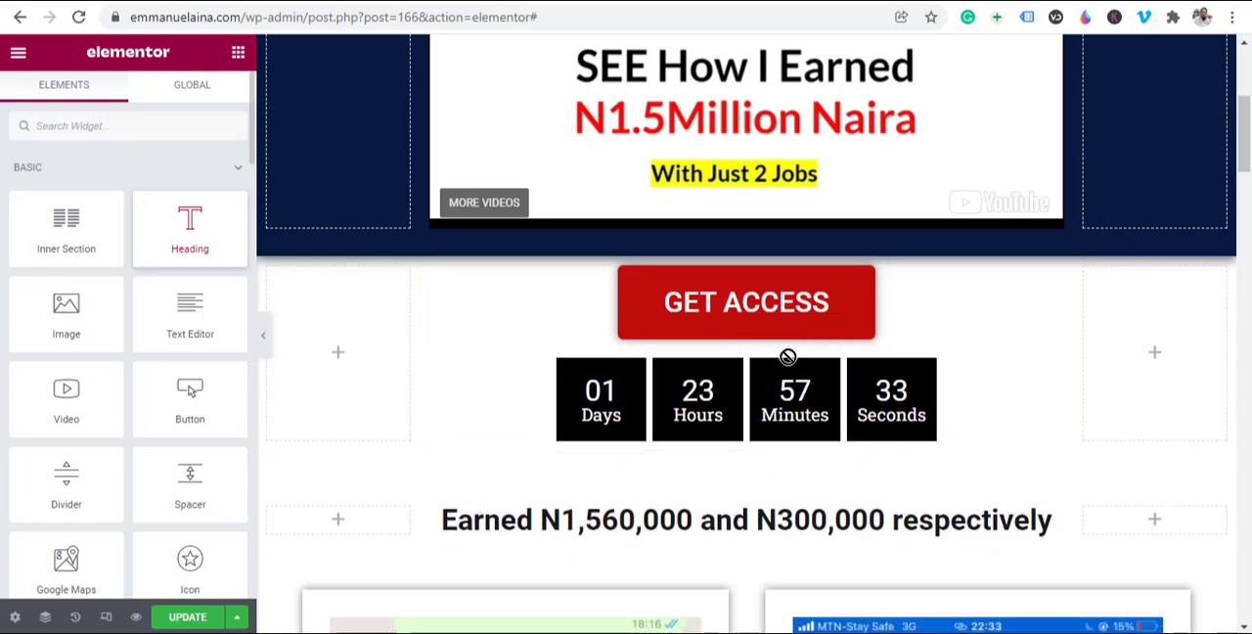
left_click_drag(217, 197, 787, 357)
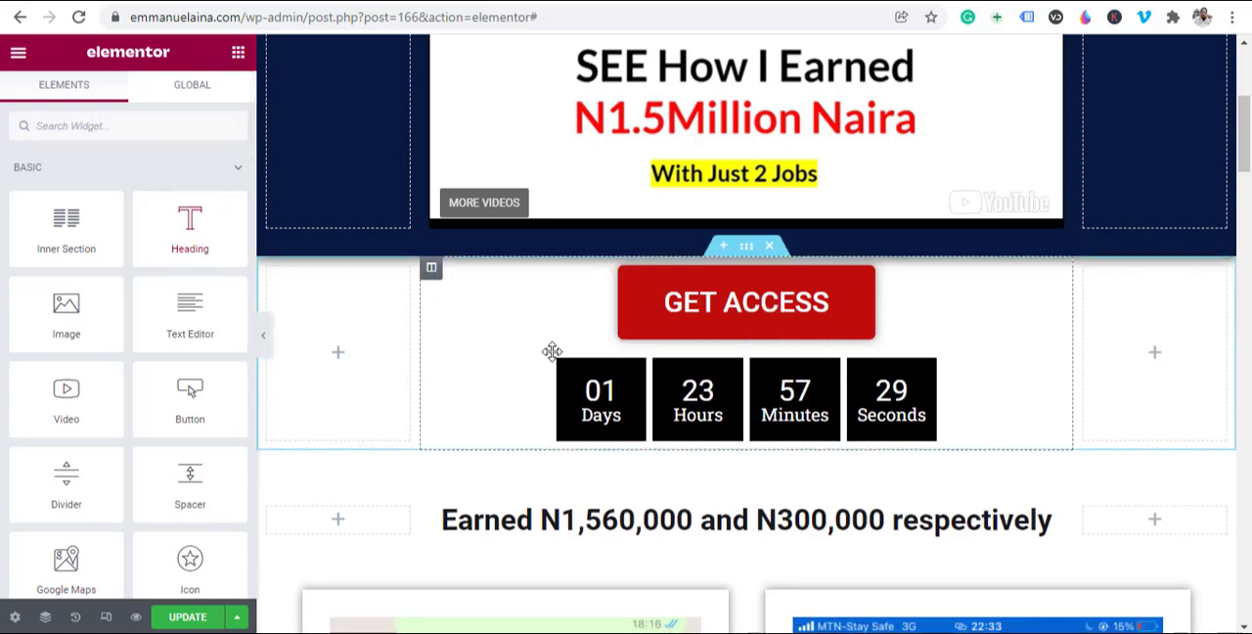
left_click_drag(207, 241, 792, 388)
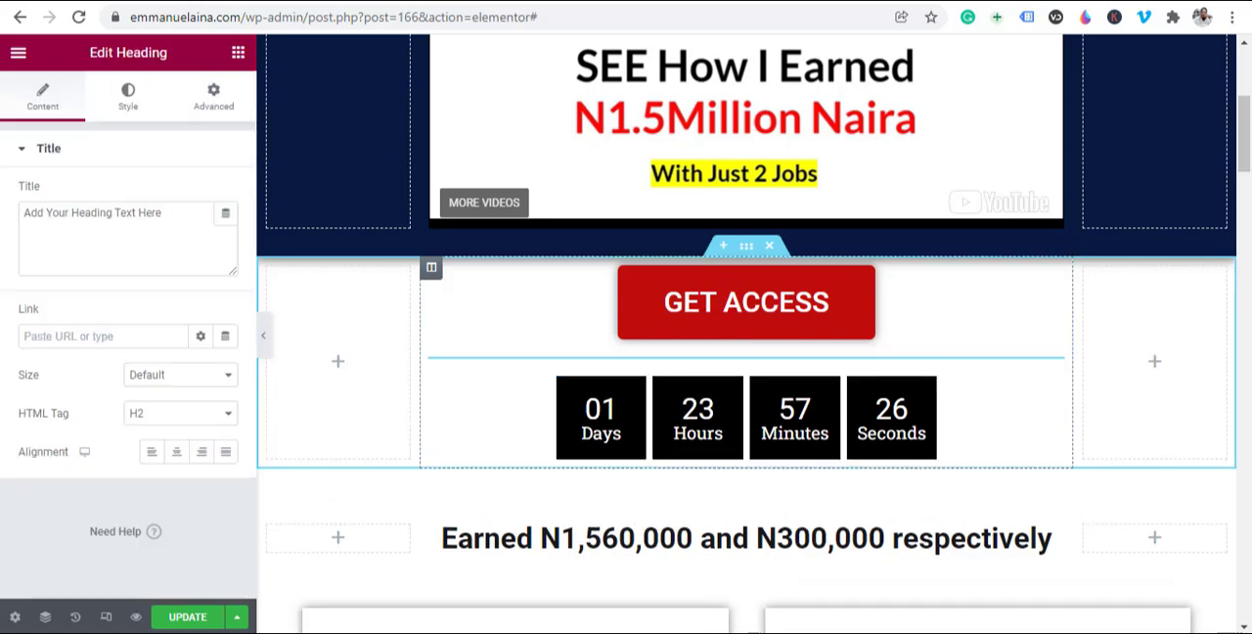
triple_click(146, 224)
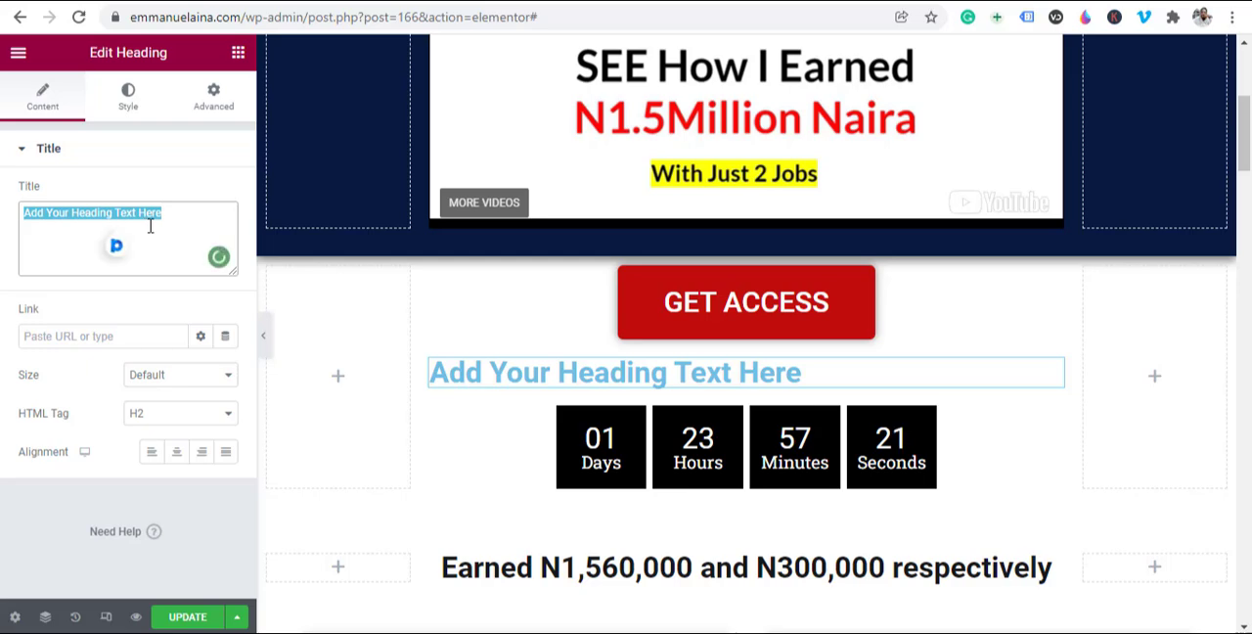
type("Hurry before t")
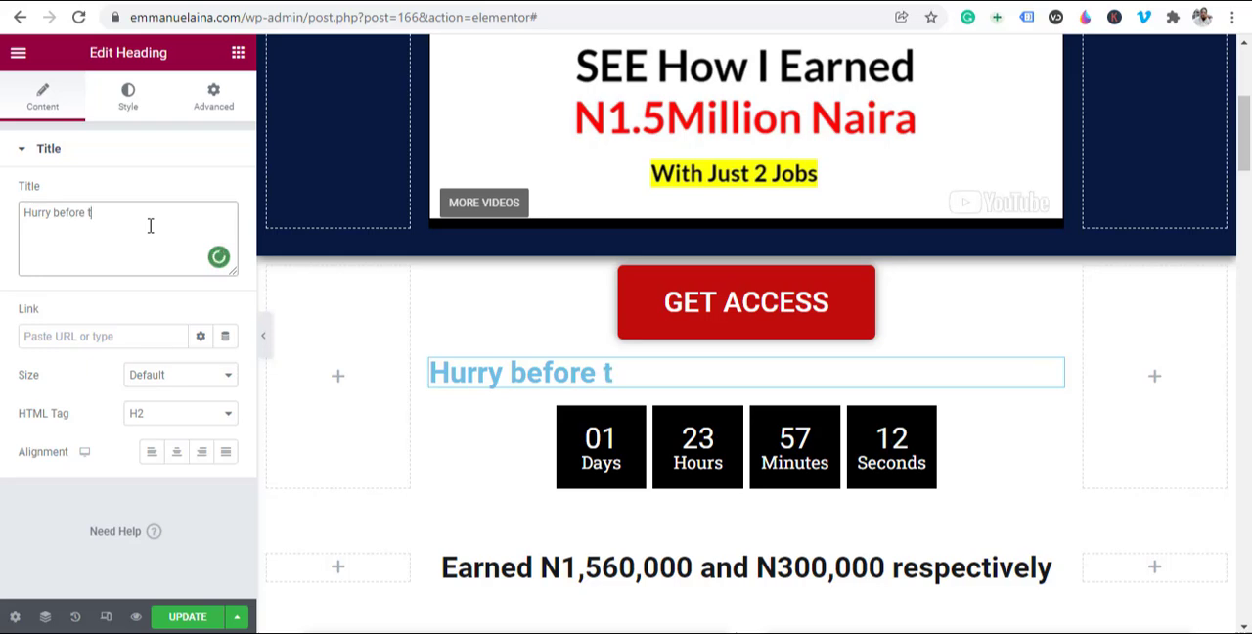
key("ctrl+a")
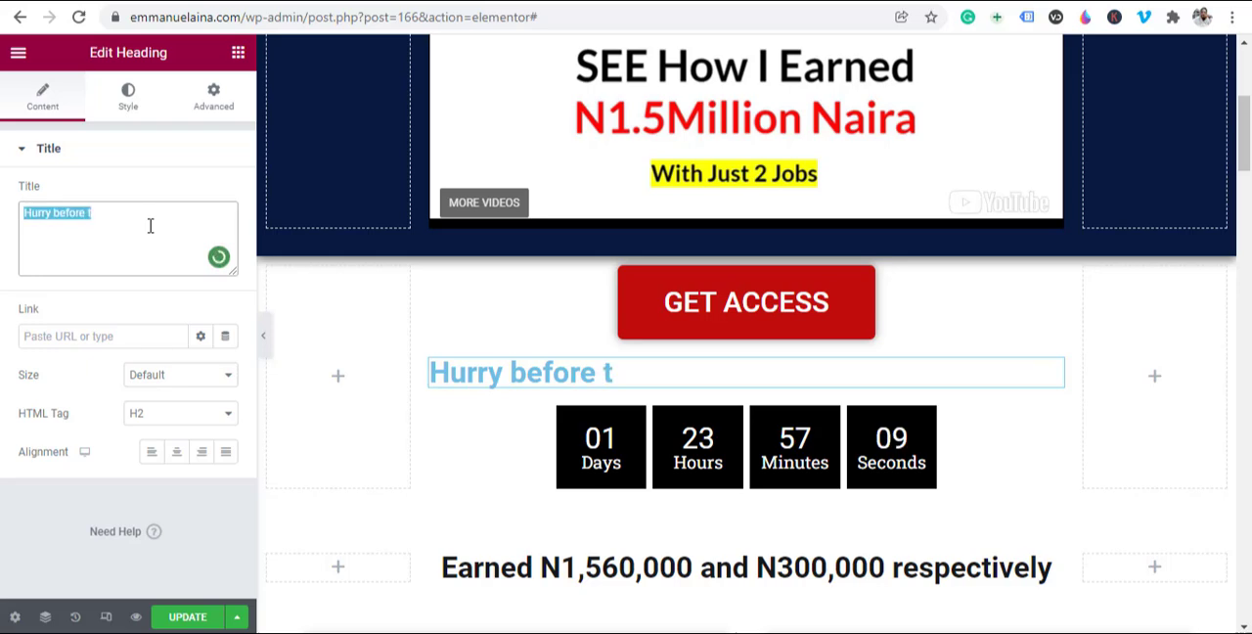
type("You C")
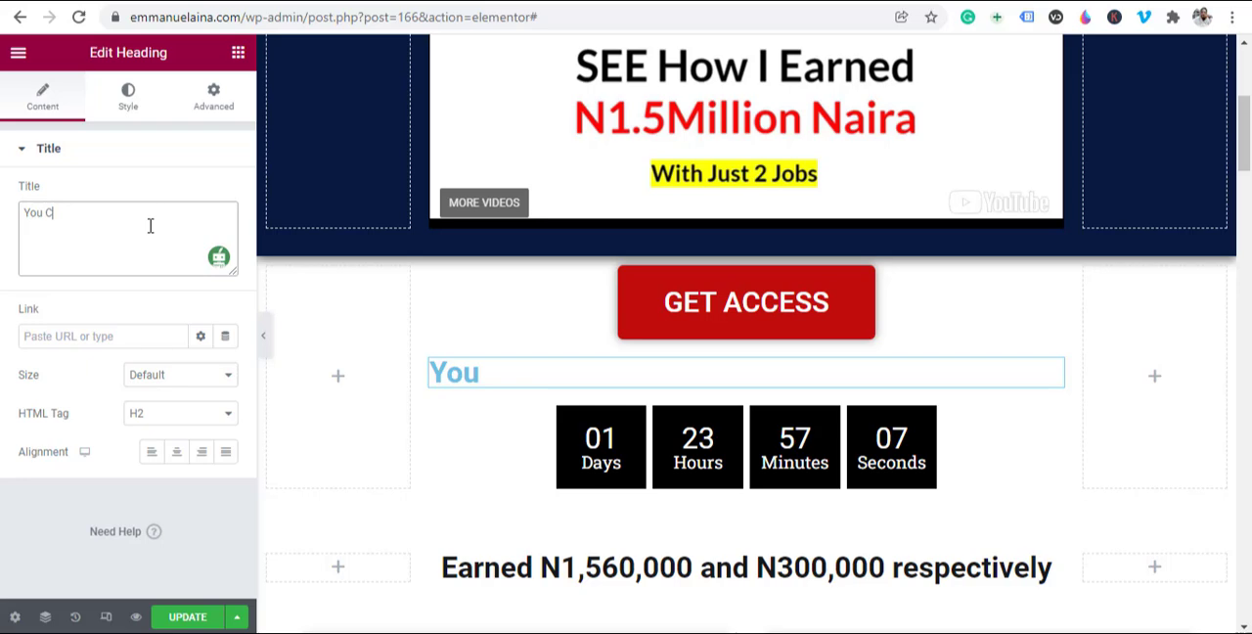
type("an")
Step: Set the new heading's title to "Get Access before the time hit 00: 00: 00" and center it
key("ctrl+a")
type("G")
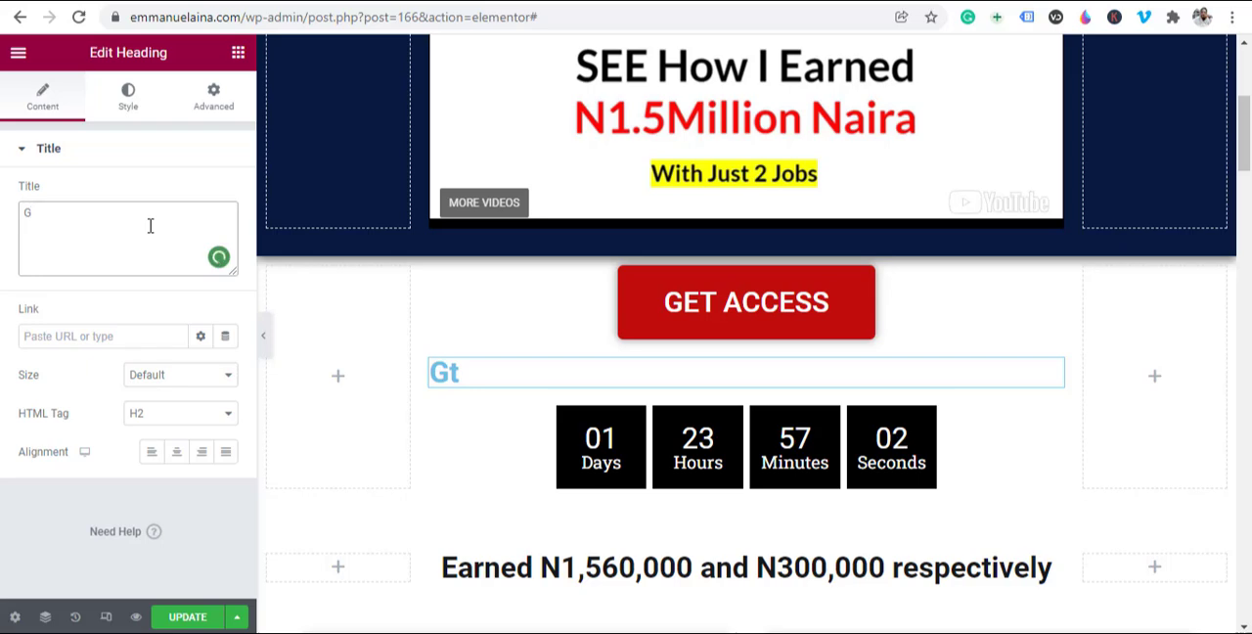
type("et Access before")
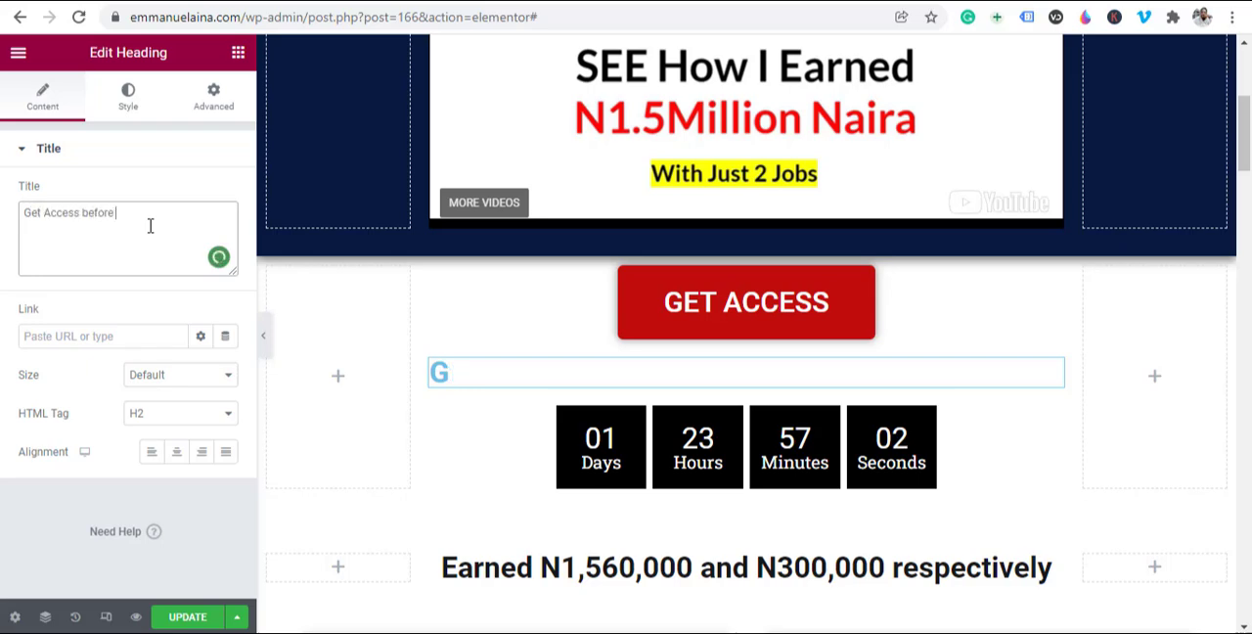
type(" the time ")
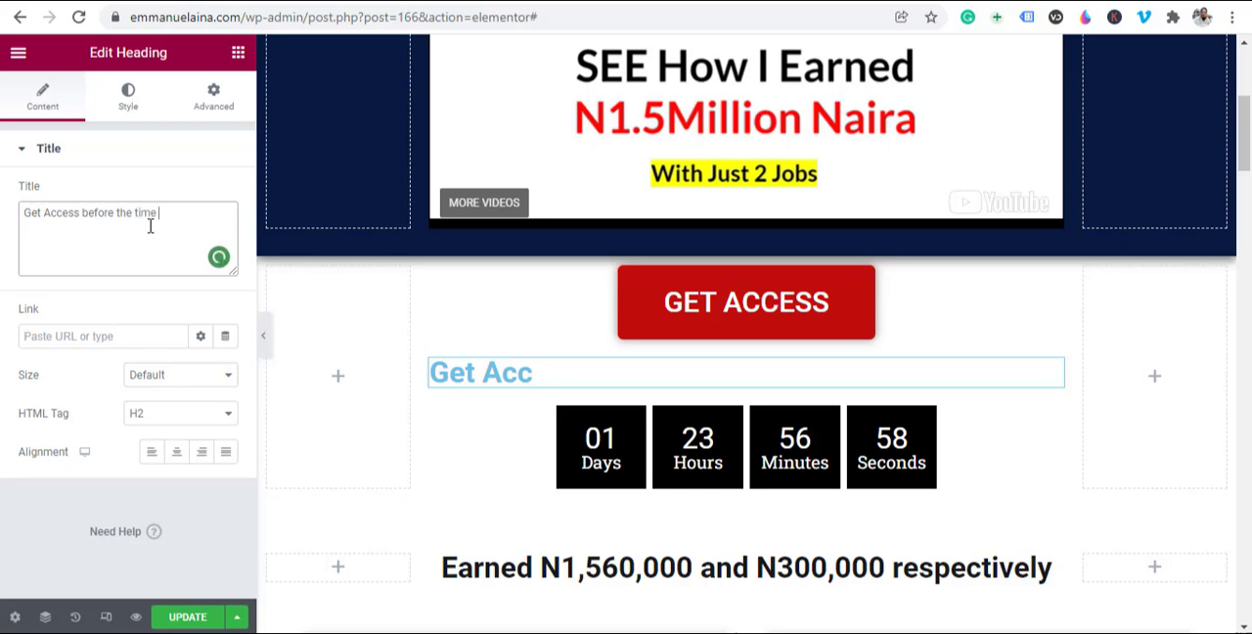
type("hit")
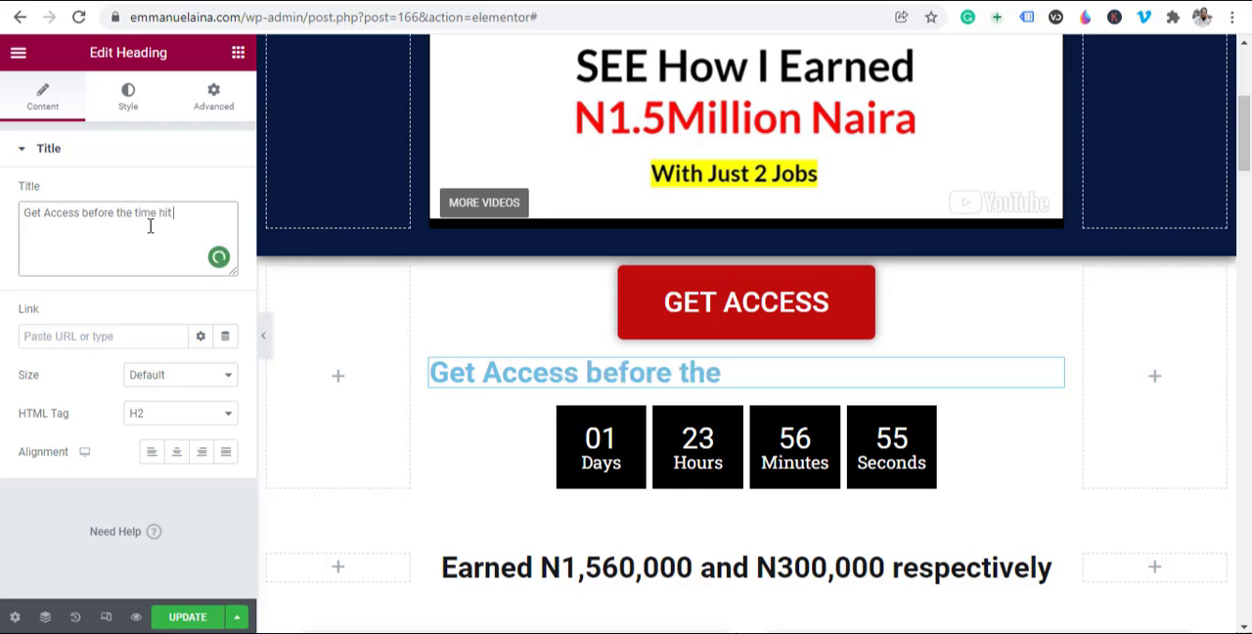
type("  00")
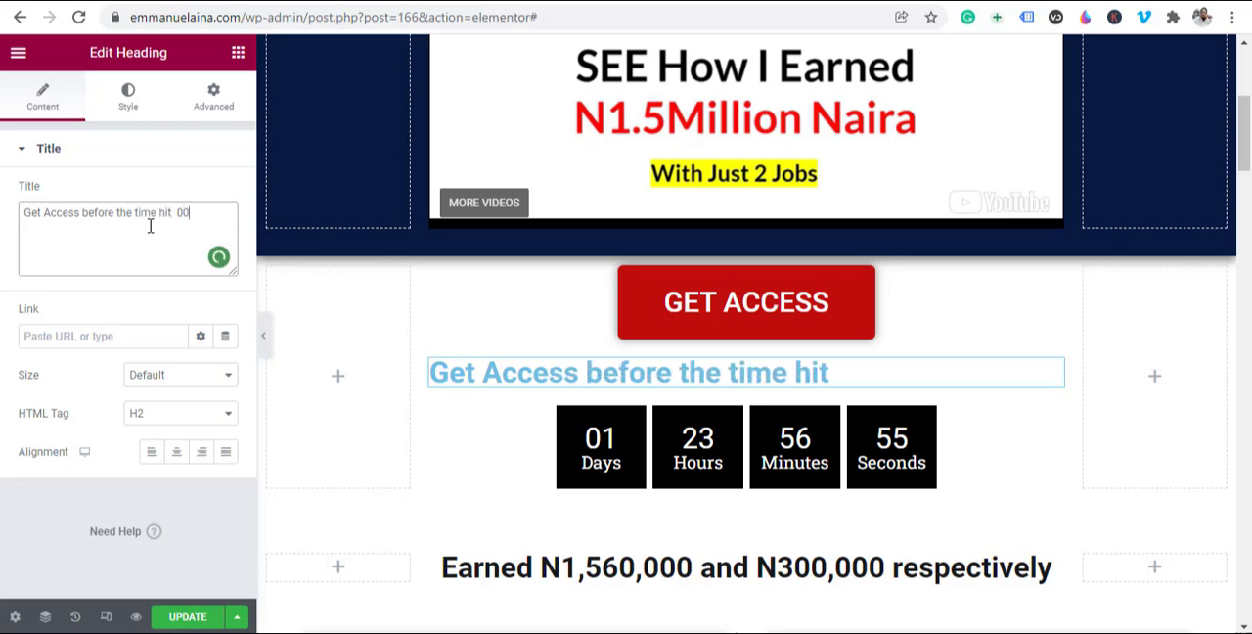
type(": ")
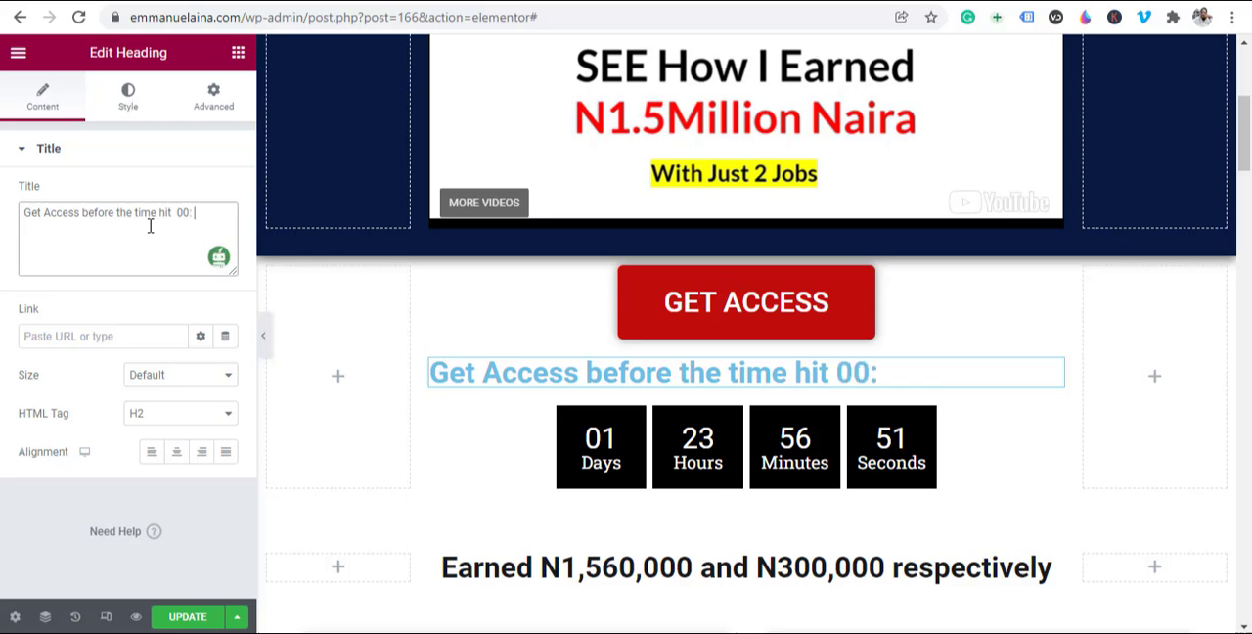
type("00:")
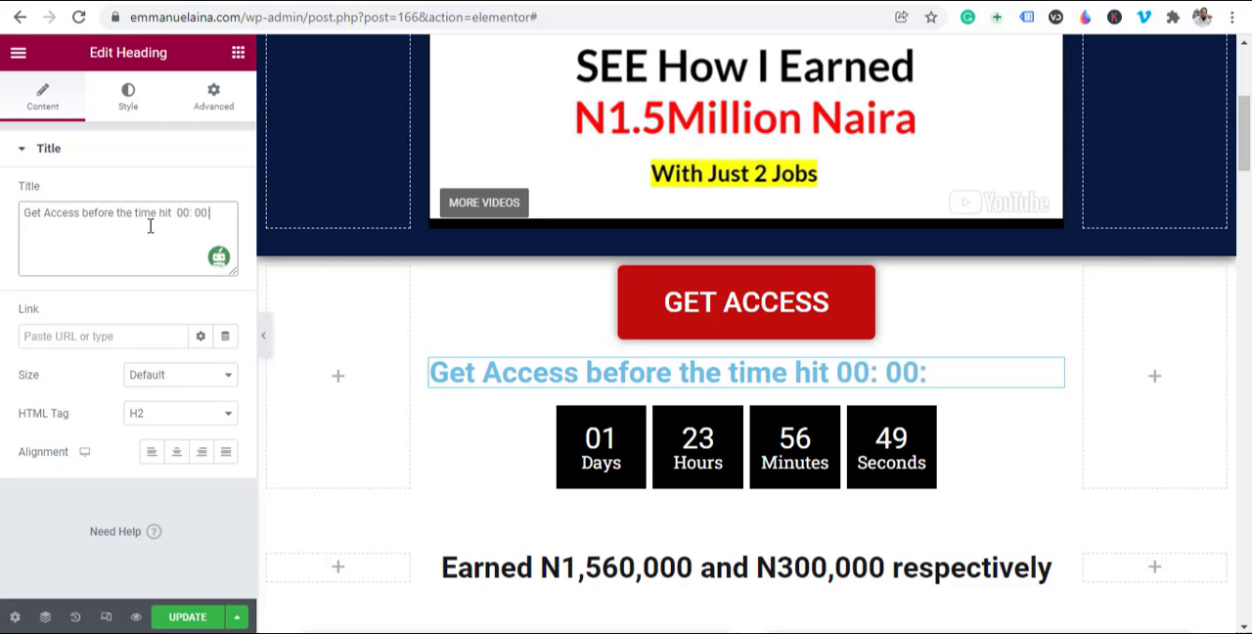
type(" 00")
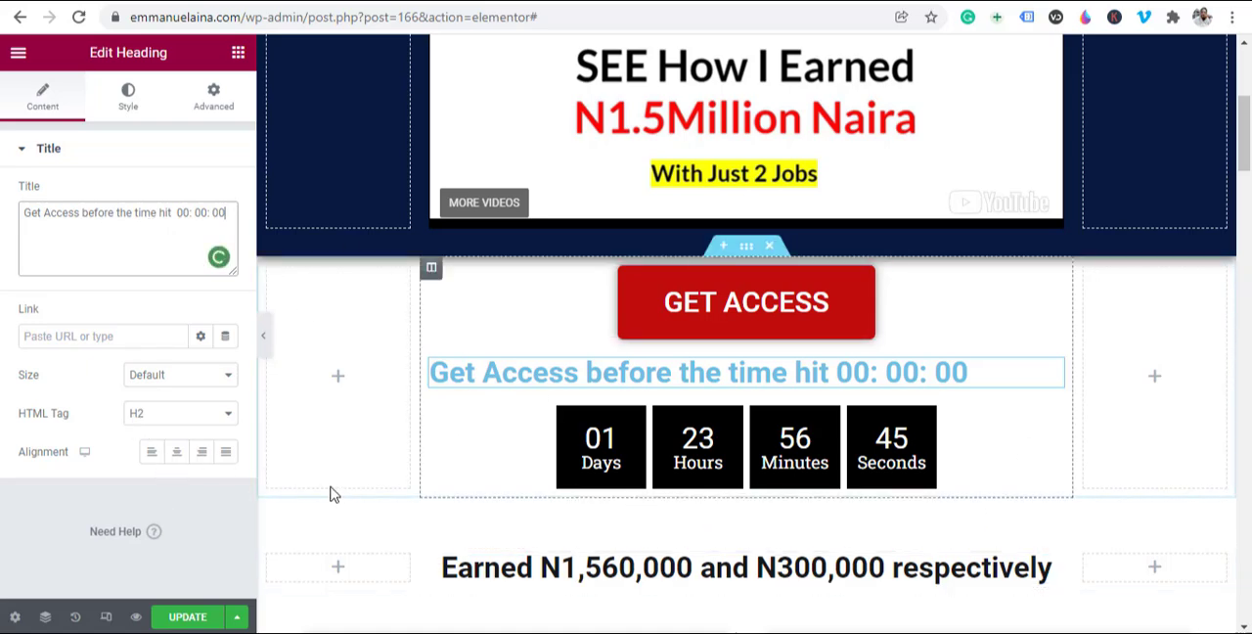
left_click(177, 453)
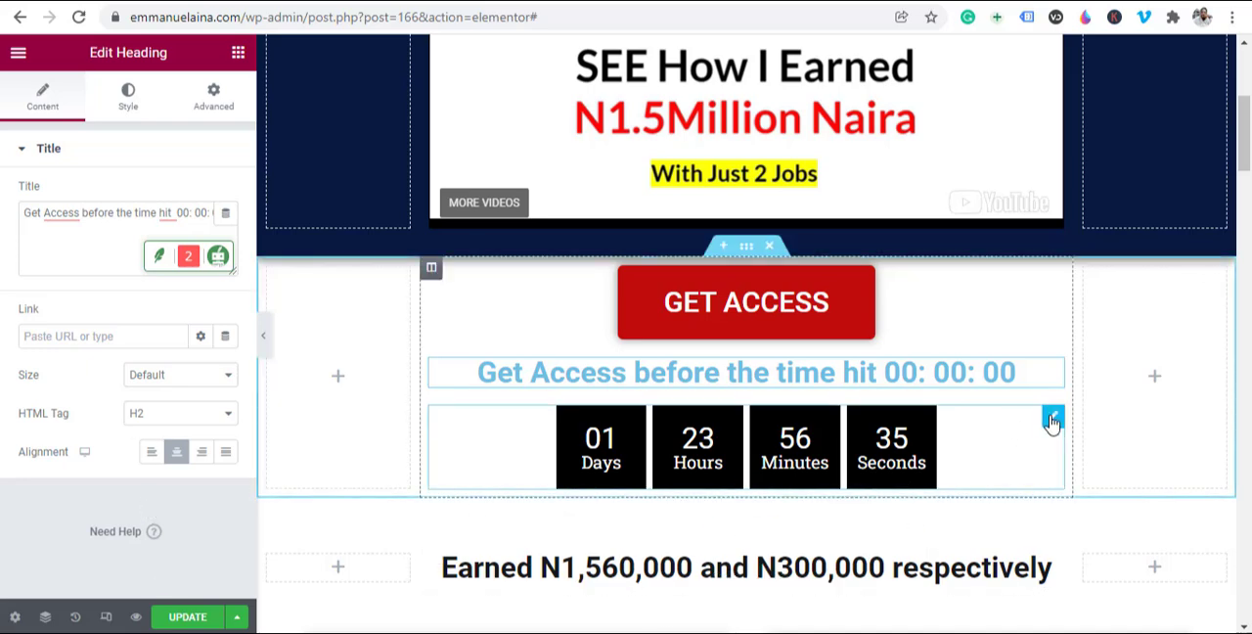
Step: Hide the Days unit in the countdown timer under the new heading
left_click(484, 435)
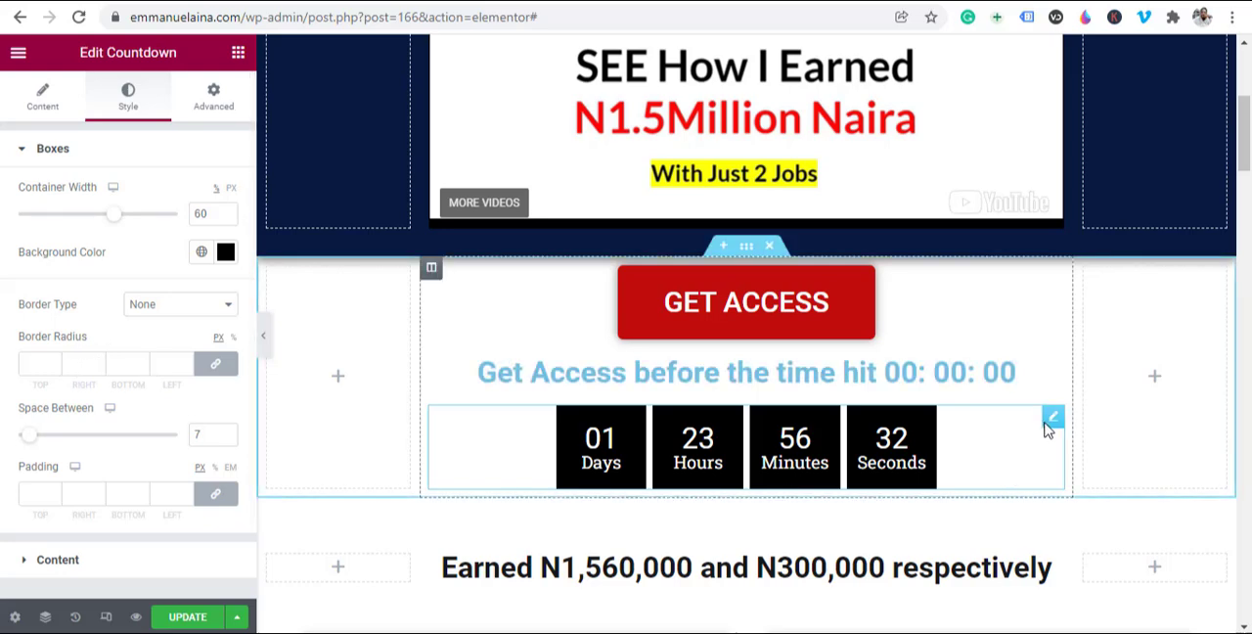
left_click(46, 111)
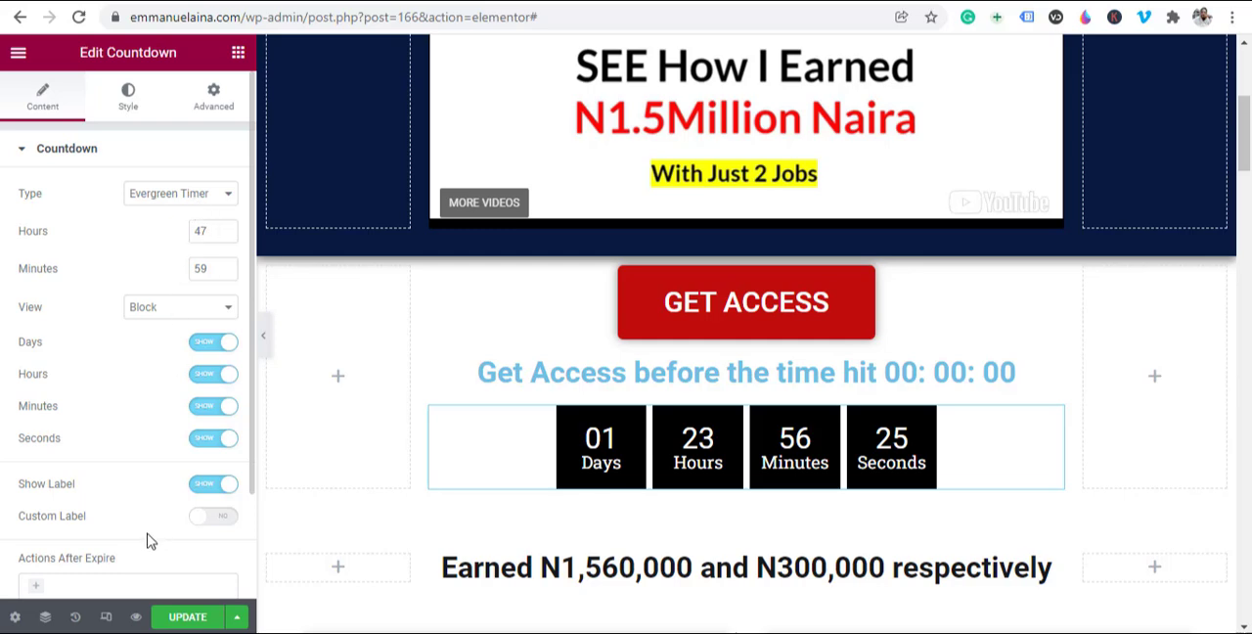
scroll(139, 498, "down", 1)
scroll(129, 459, "up", 2)
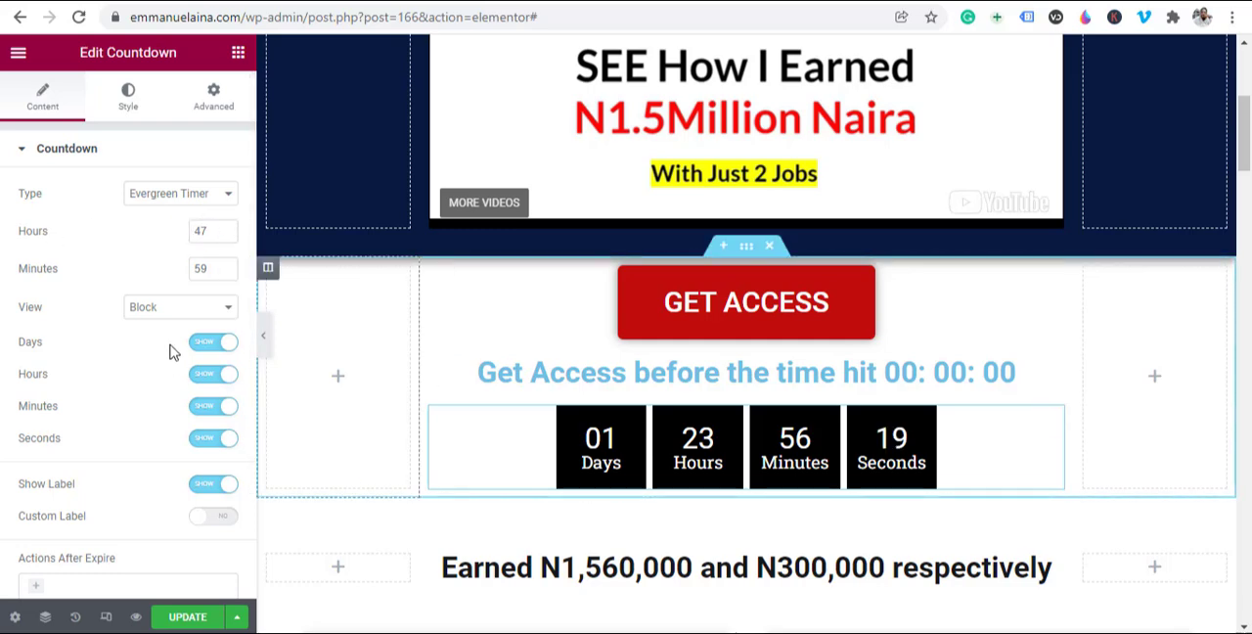
left_click(216, 311)
left_click(217, 311)
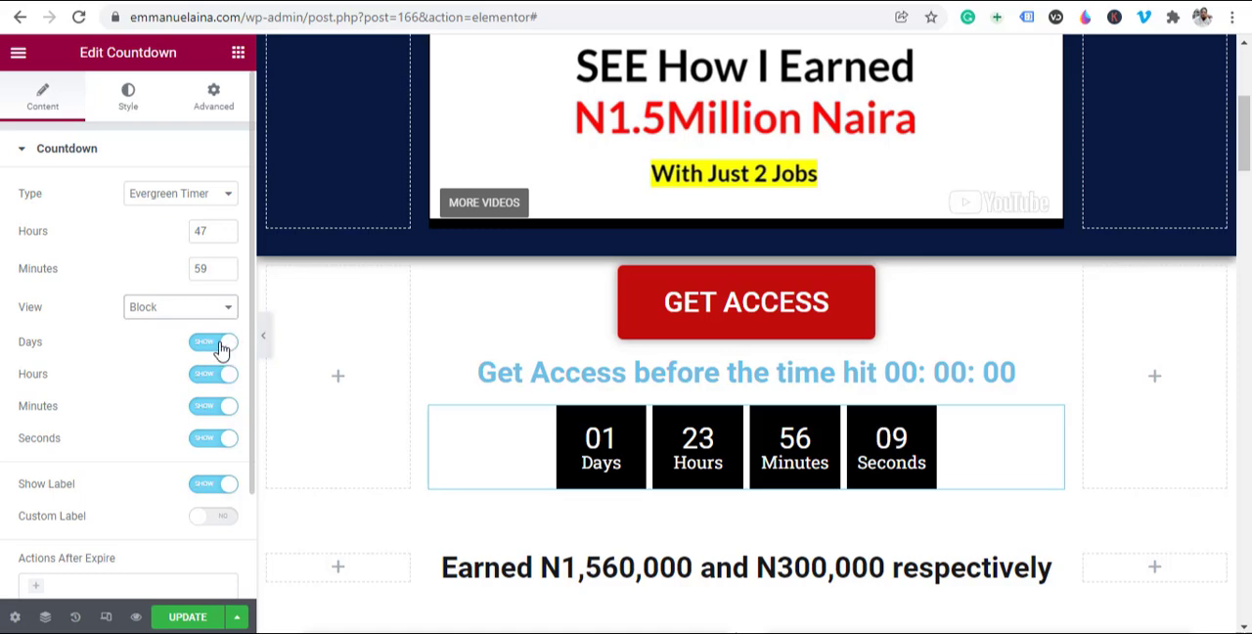
left_click(217, 343)
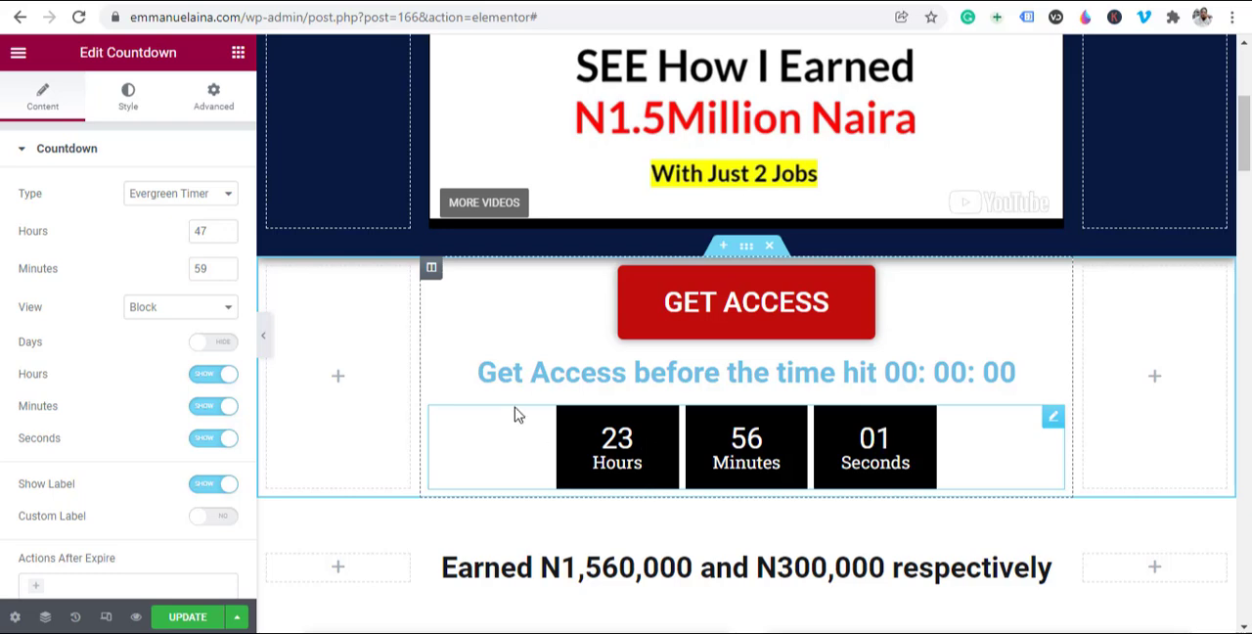
Step: Try 20 and 5 as the evergreen timer's hours, and settle on 1
double_click(204, 233)
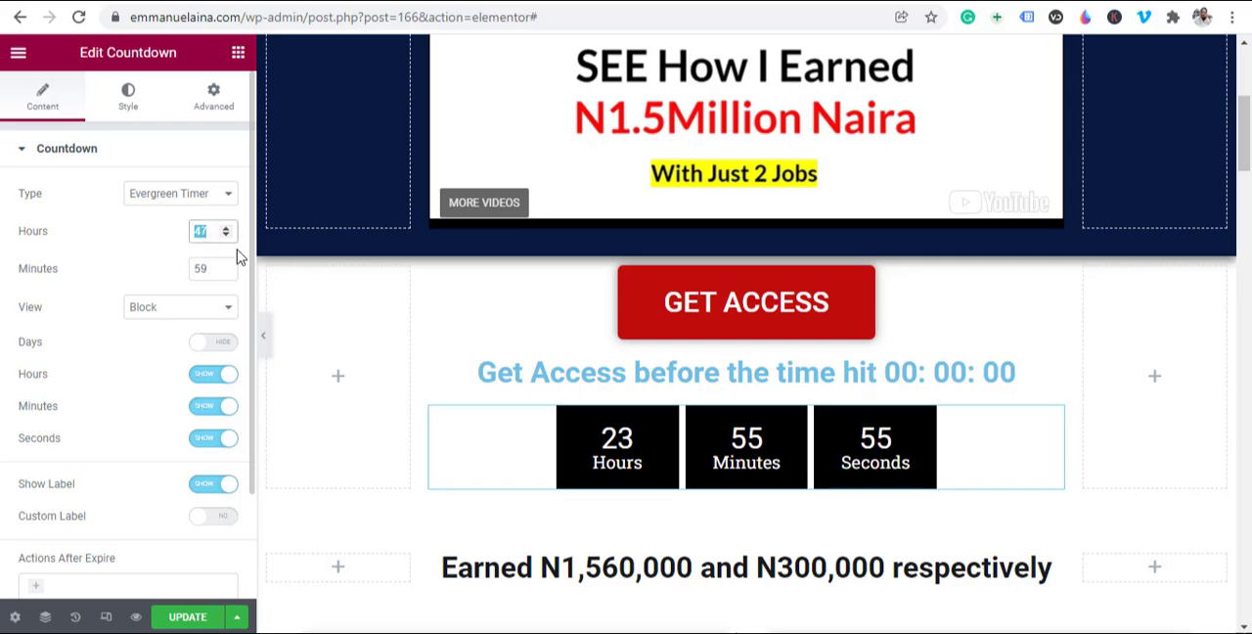
type("20")
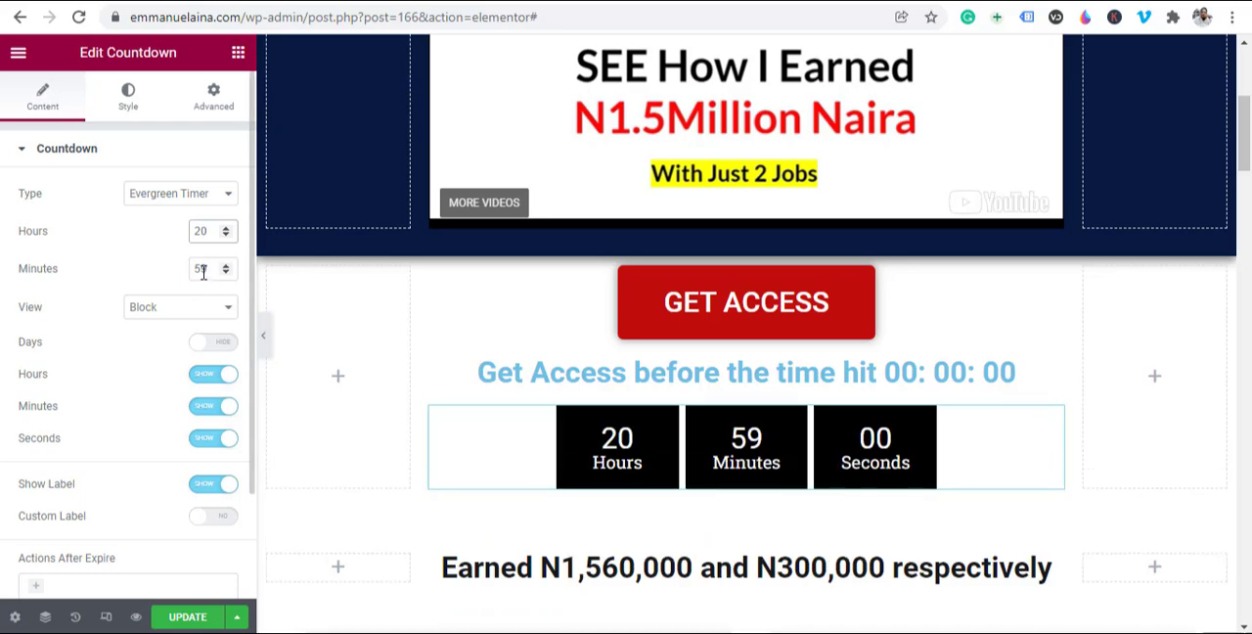
double_click(202, 231)
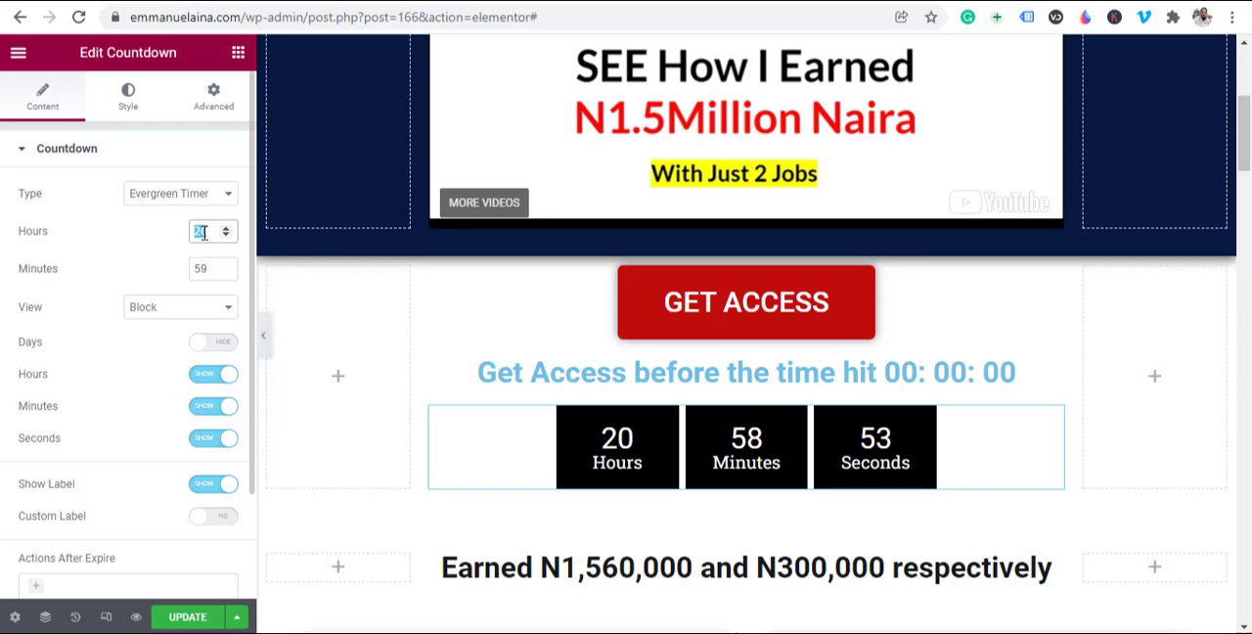
type("5")
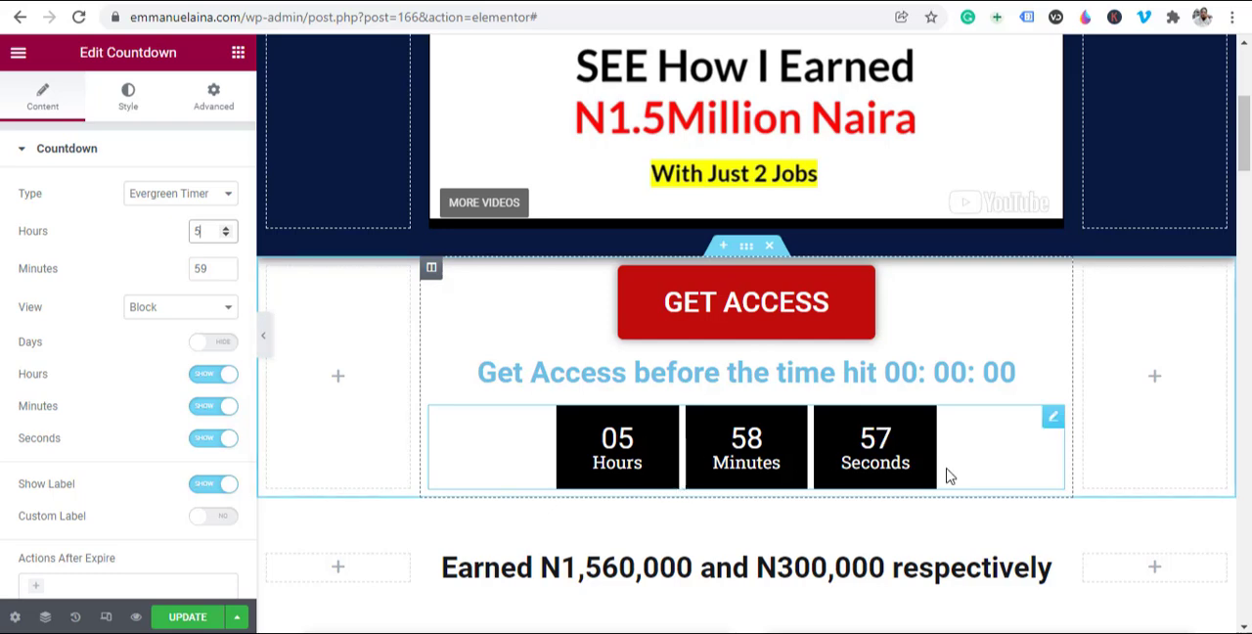
double_click(196, 230)
type("3")
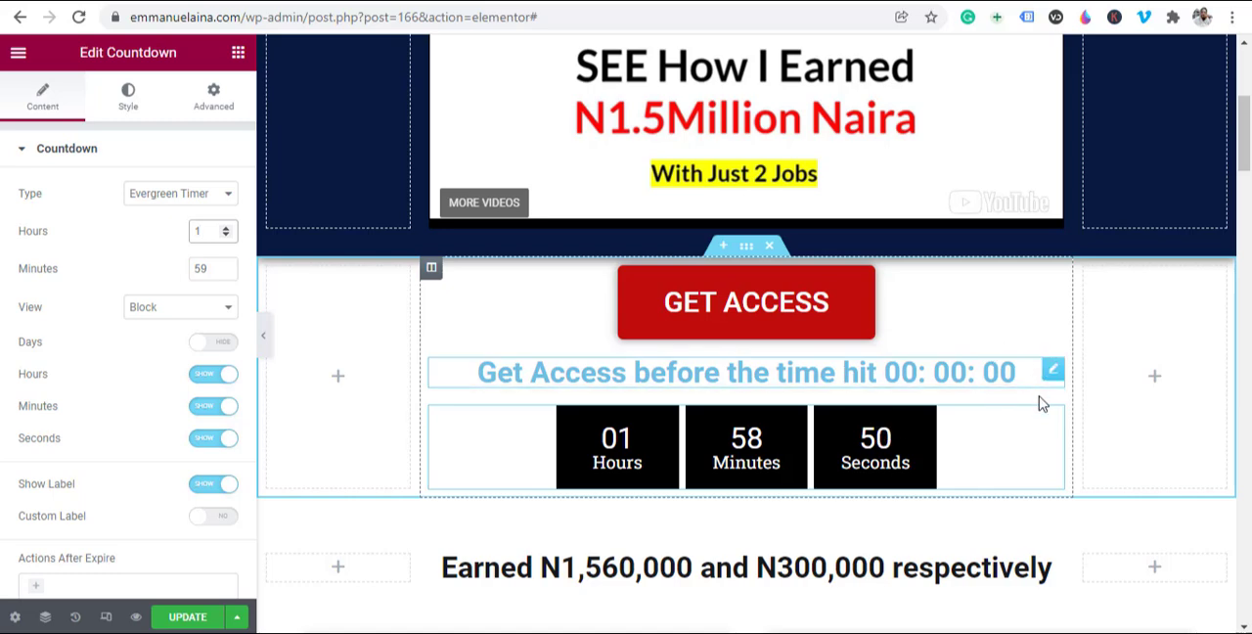
left_click_drag(1054, 376, 1154, 342)
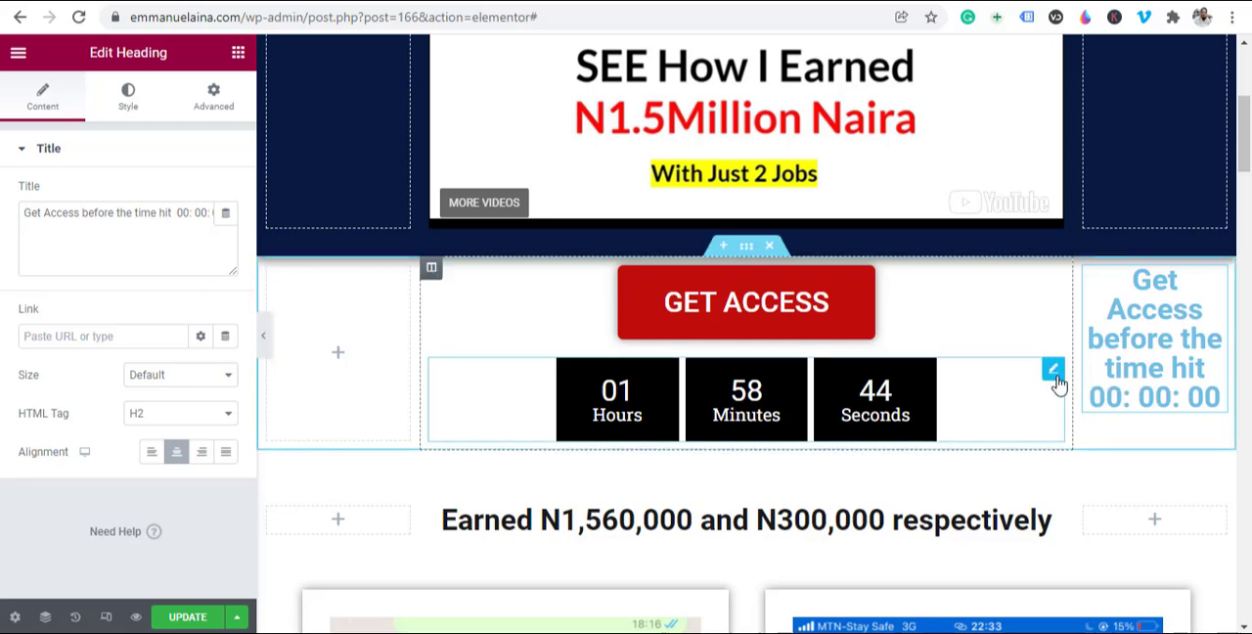
key("ctrl+z")
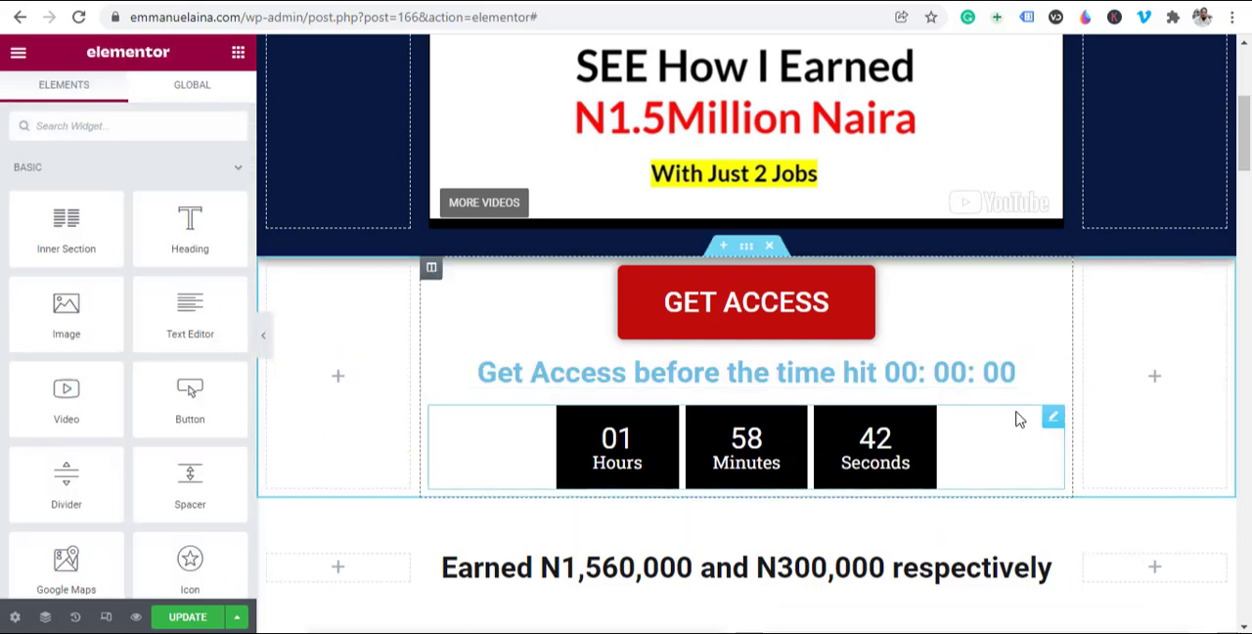
left_click_drag(1054, 375, 1125, 382)
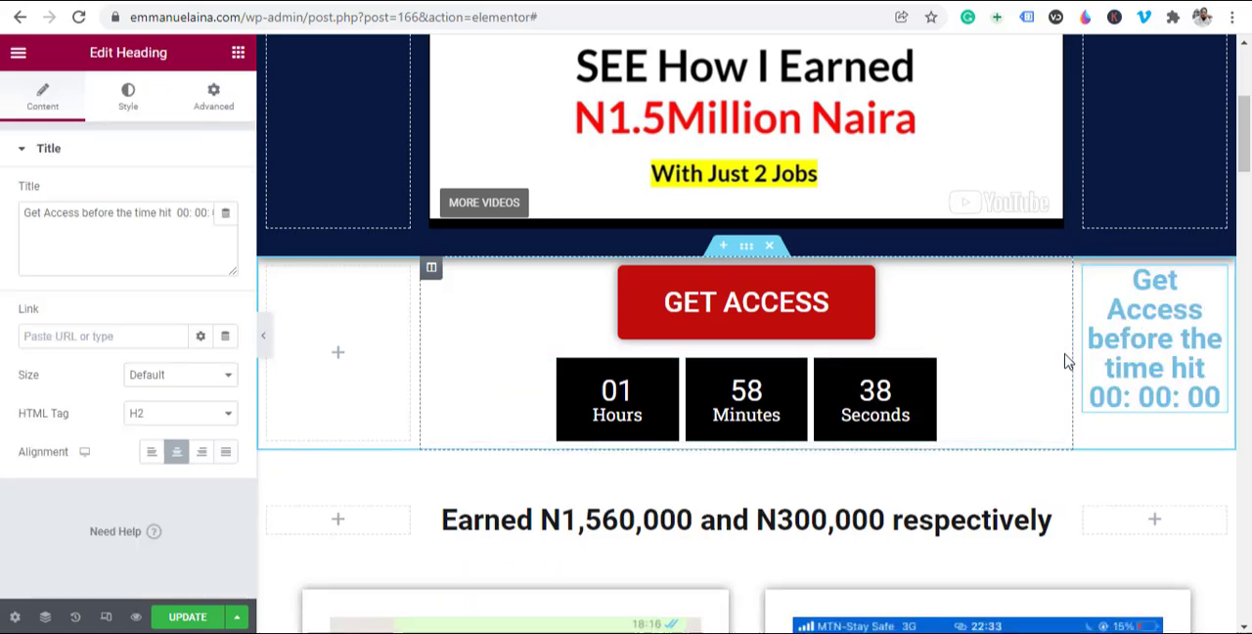
key("ctrl+z")
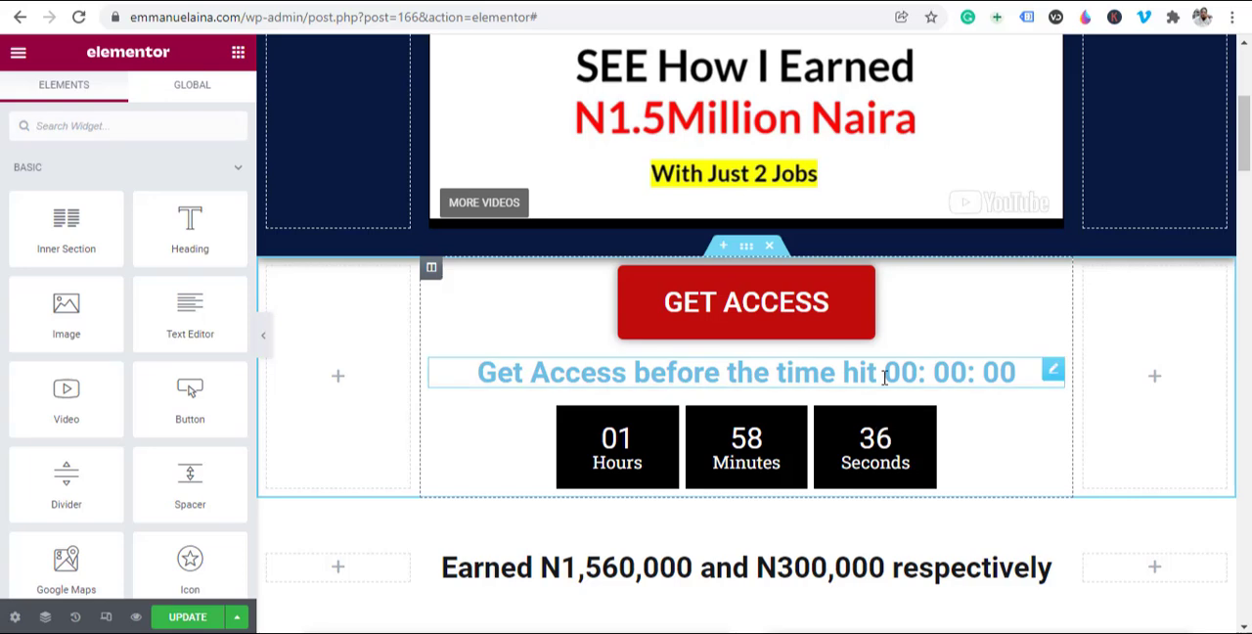
Step: Set the text color of the heading above the countdown timer to black (#000000) and update the page
left_click(883, 377)
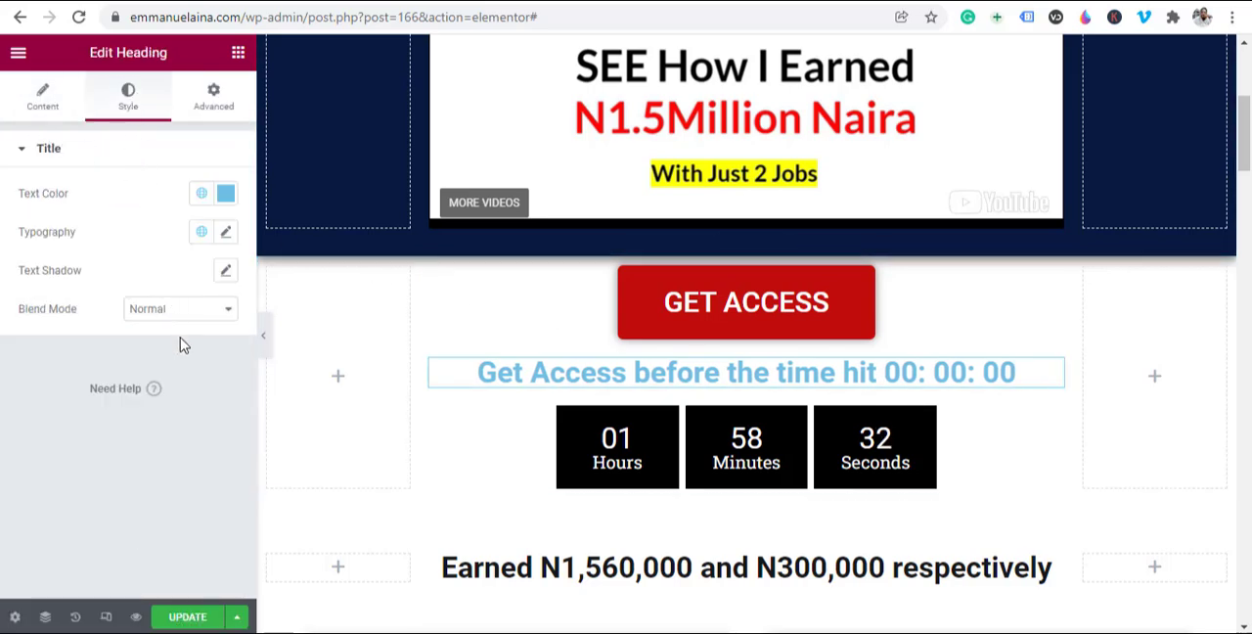
left_click(226, 194)
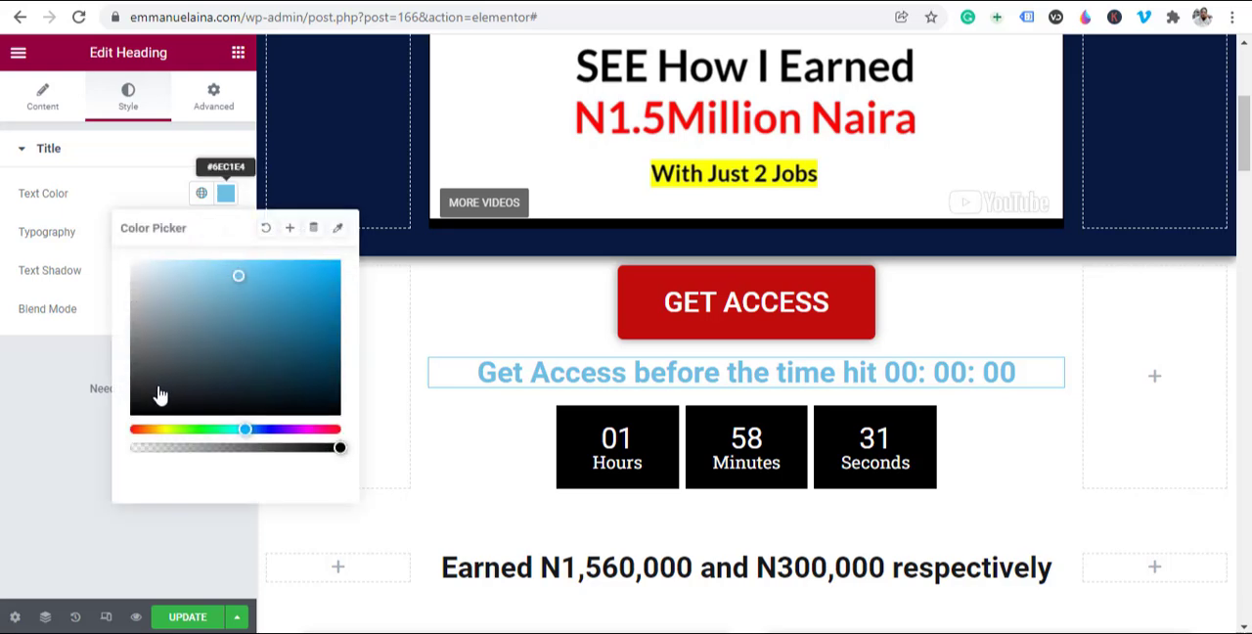
left_click_drag(148, 394, 136, 416)
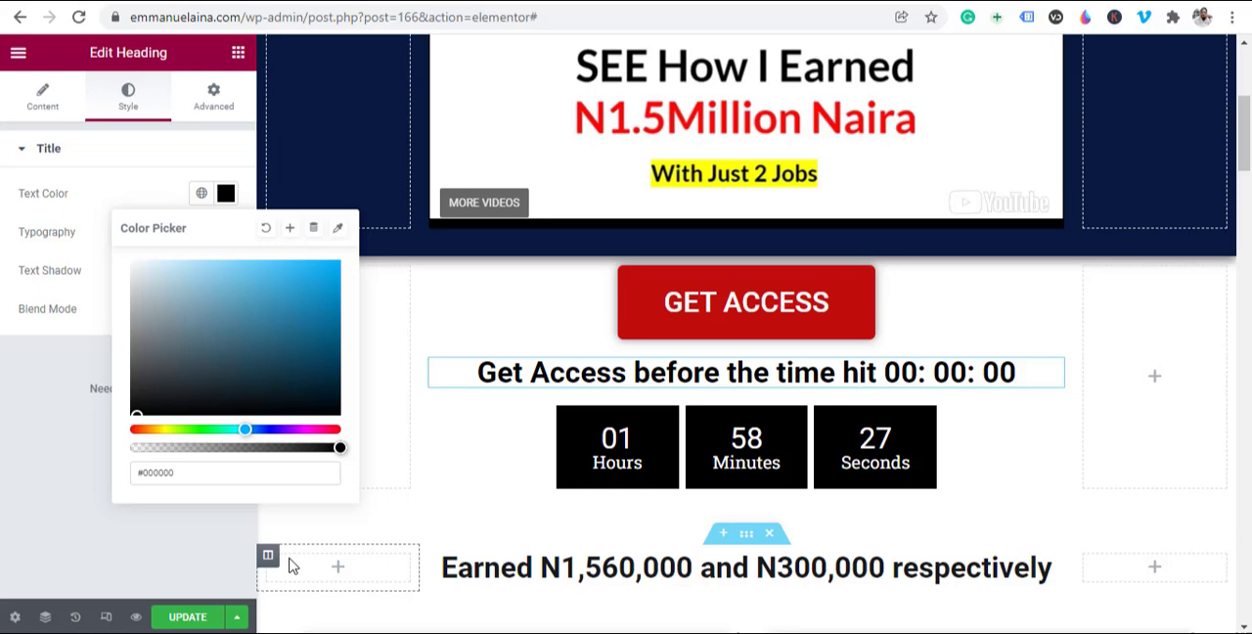
left_click(195, 623)
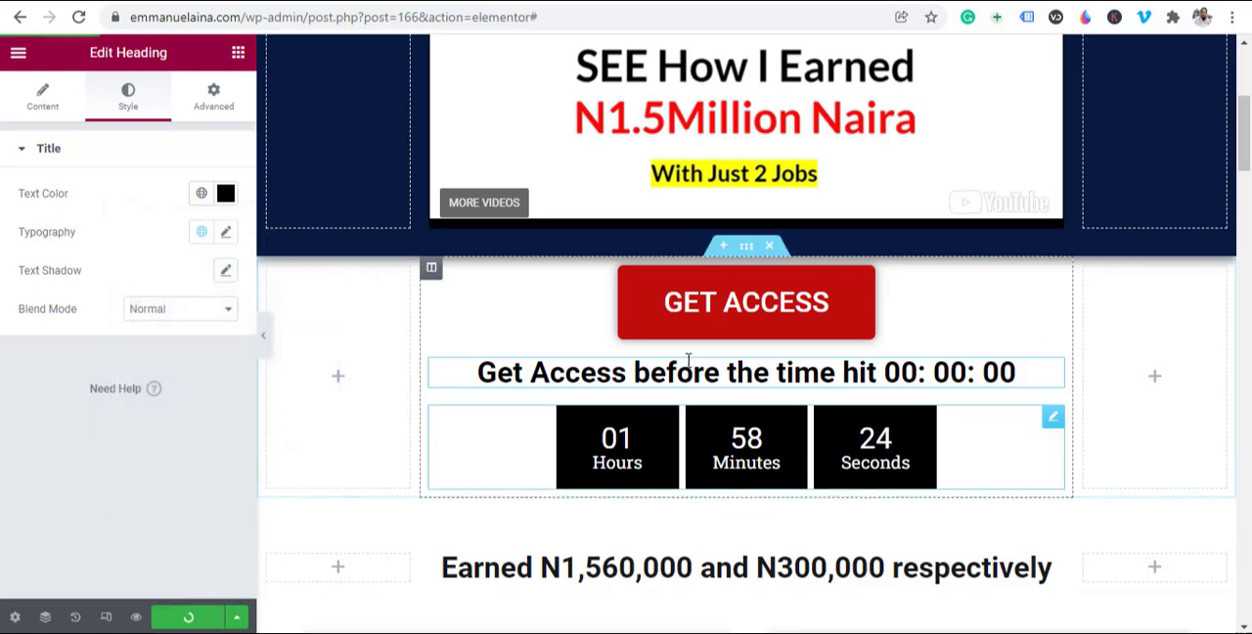
Step: Review the landing page from the top video through the testimonial screenshots down to the search performance images and disclaimer
scroll(688, 360, "up", 4)
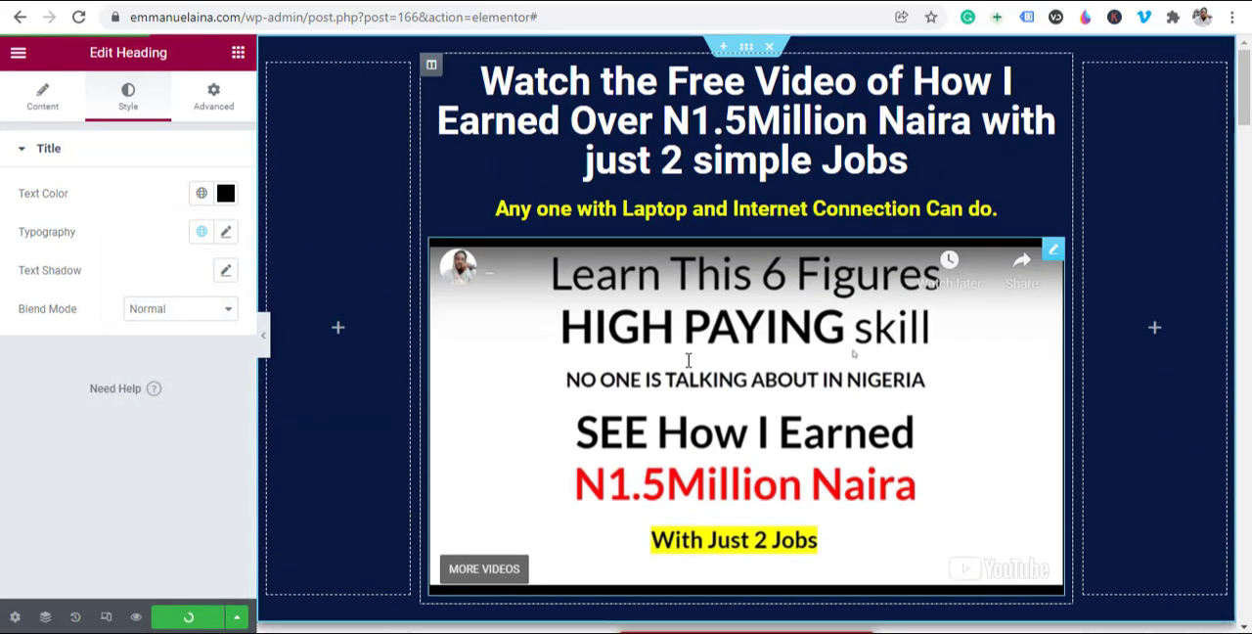
scroll(688, 360, "down", 3)
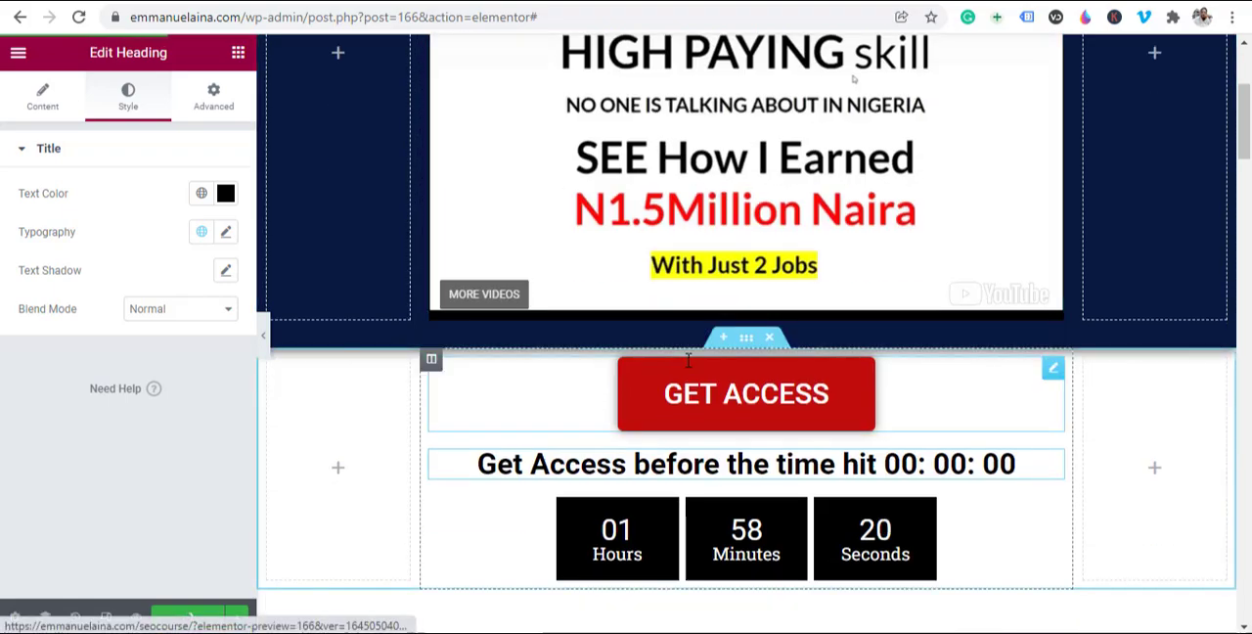
scroll(704, 335, "down", 10)
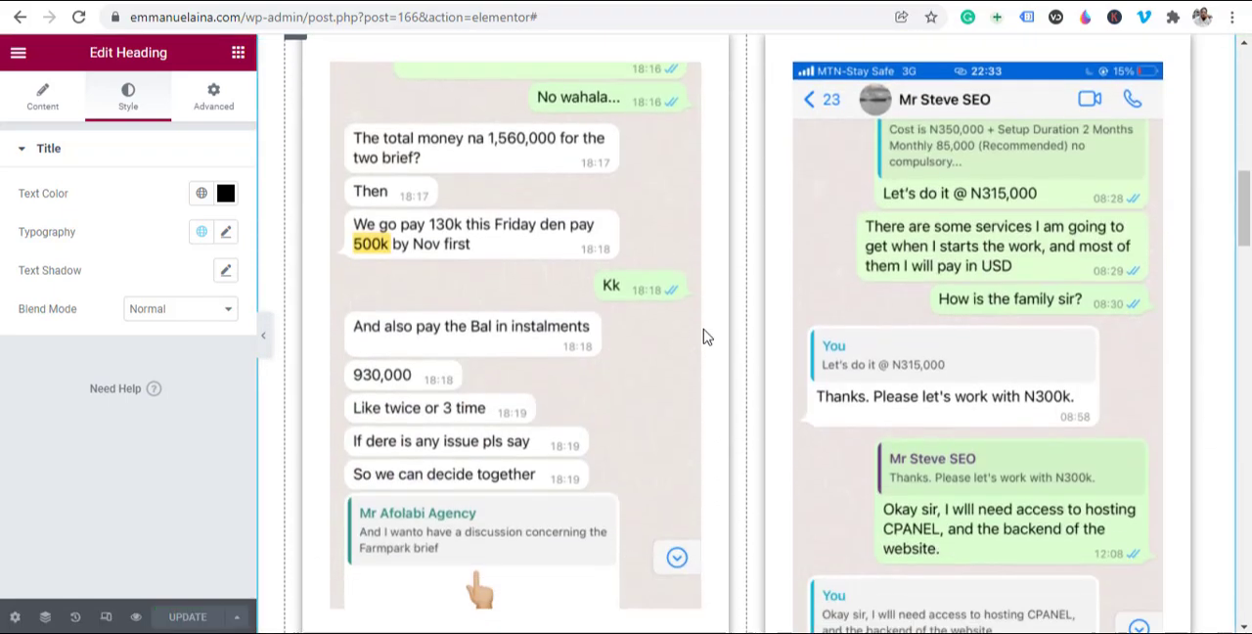
scroll(704, 334, "down", 4)
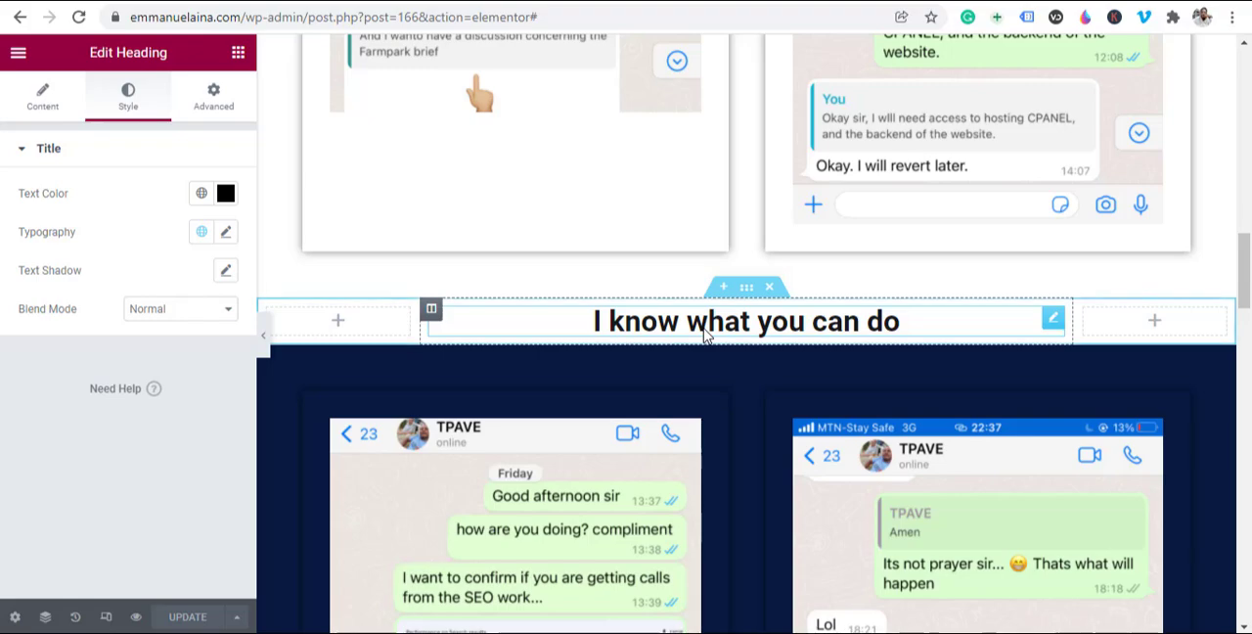
scroll(775, 336, "down", 12)
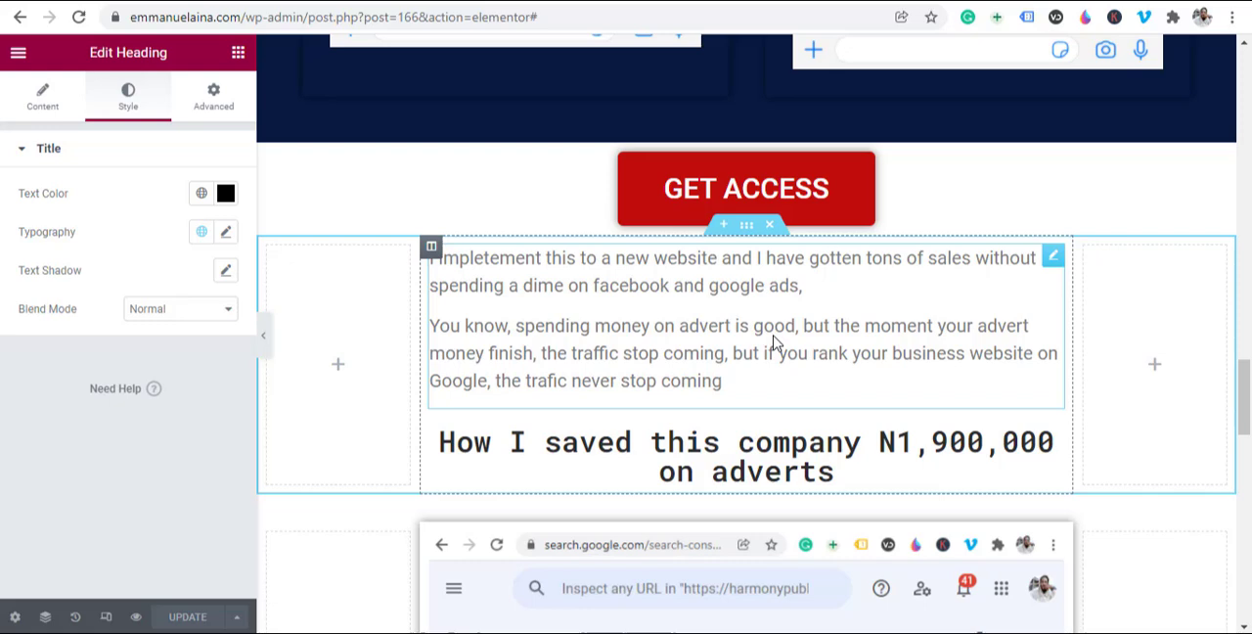
scroll(900, 323, "down", 6)
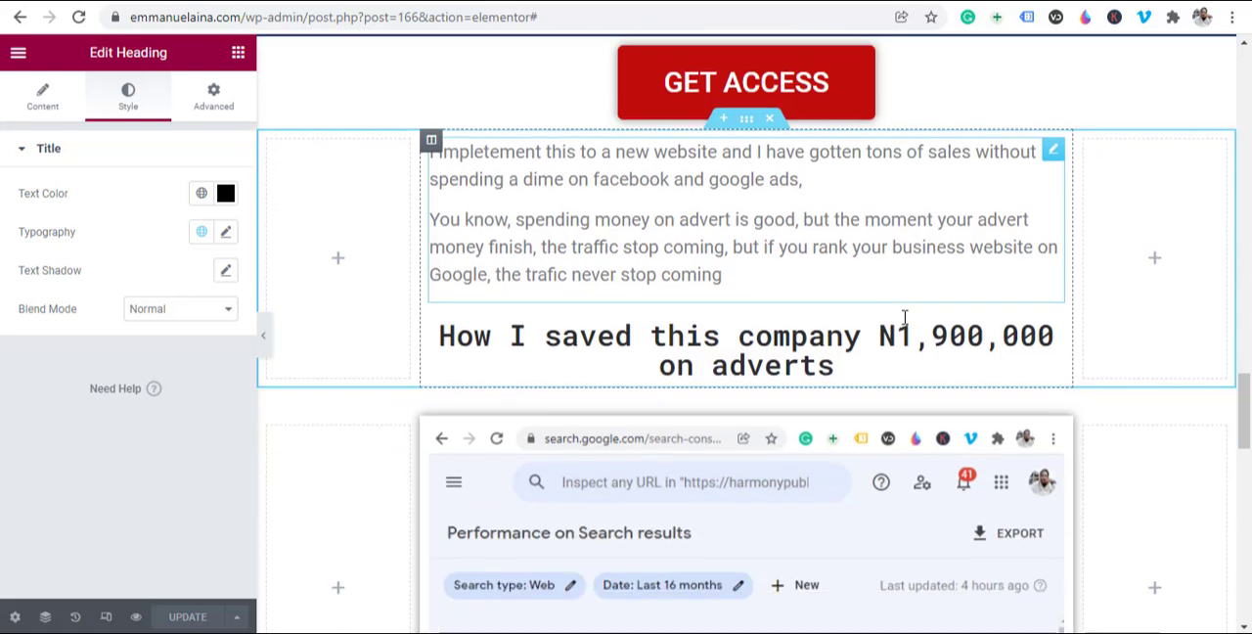
scroll(859, 355, "down", 5)
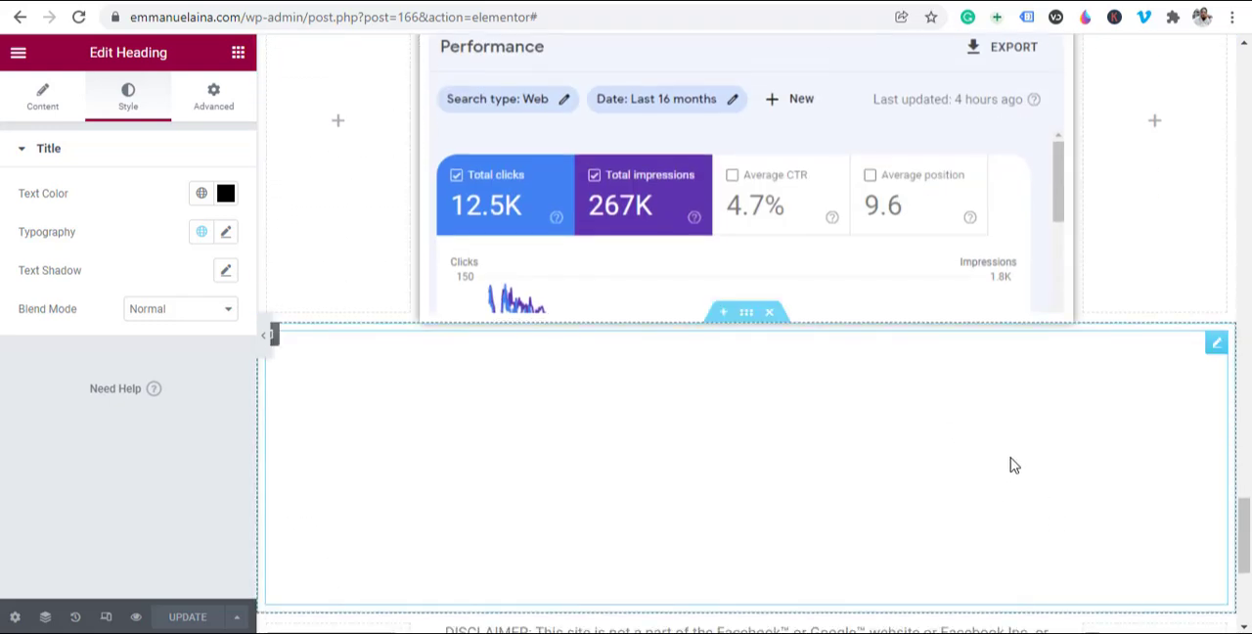
scroll(928, 464, "up", 8)
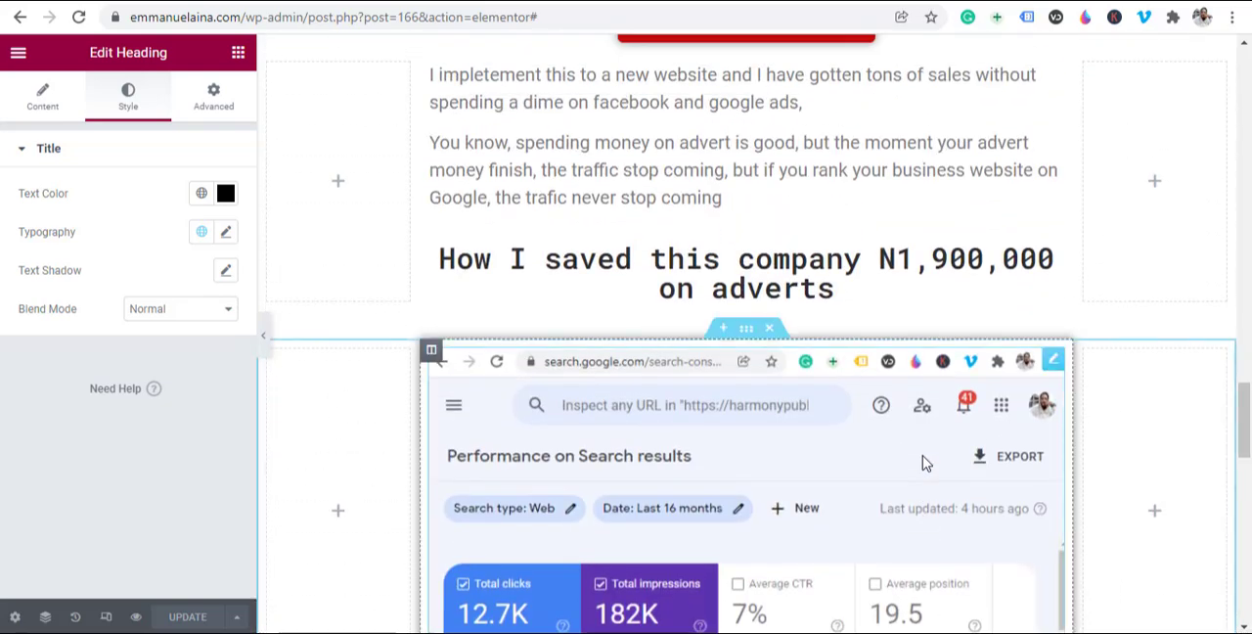